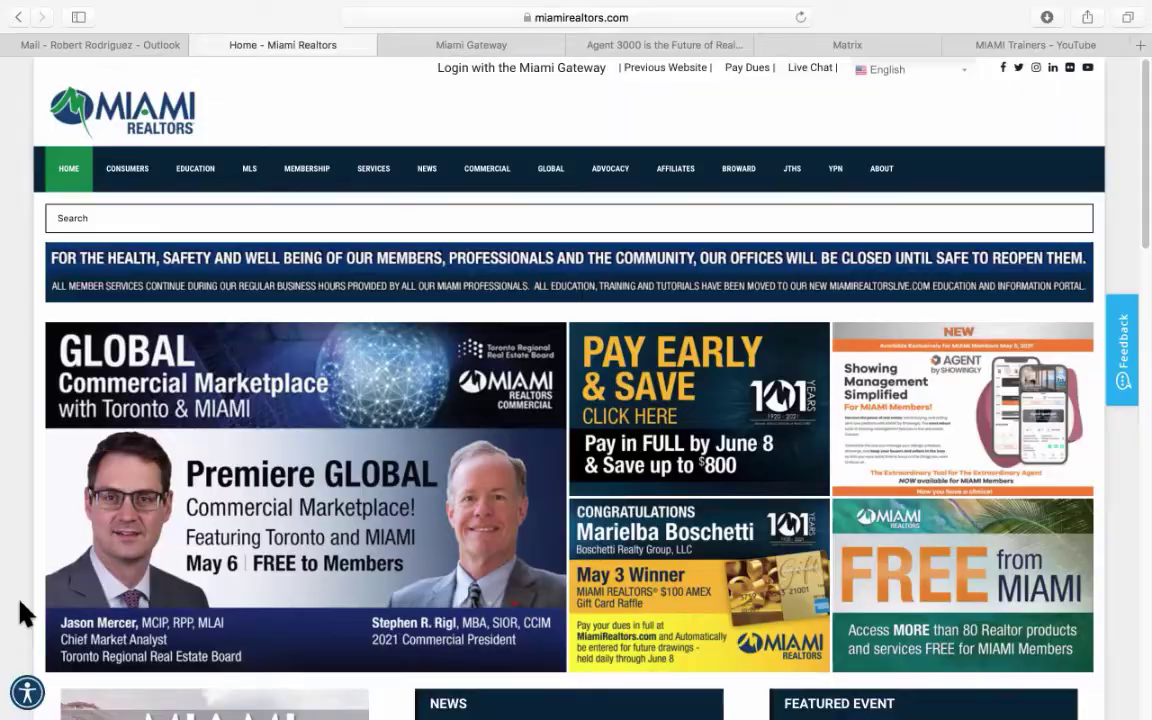
# Go from the Miami Gateway sign-on portal to the Agent 3000 dashboard, briefly rechecking the Gateway services.
pyautogui.click(471, 45)
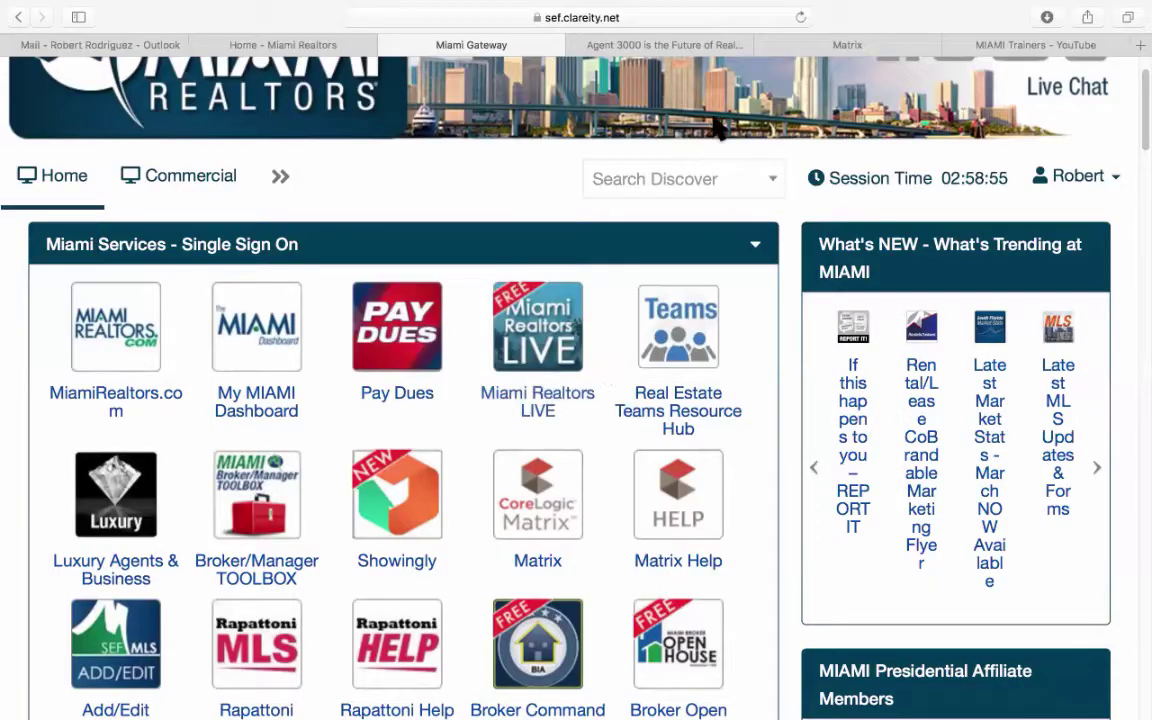
pyautogui.click(695, 45)
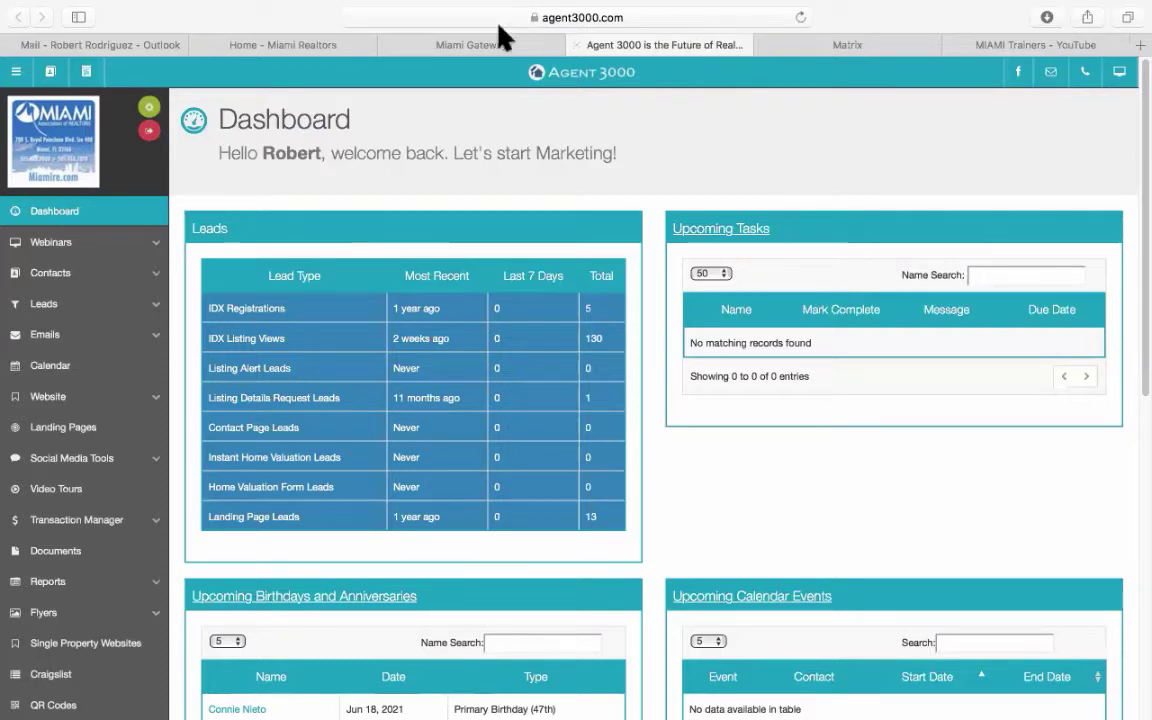
pyautogui.click(462, 45)
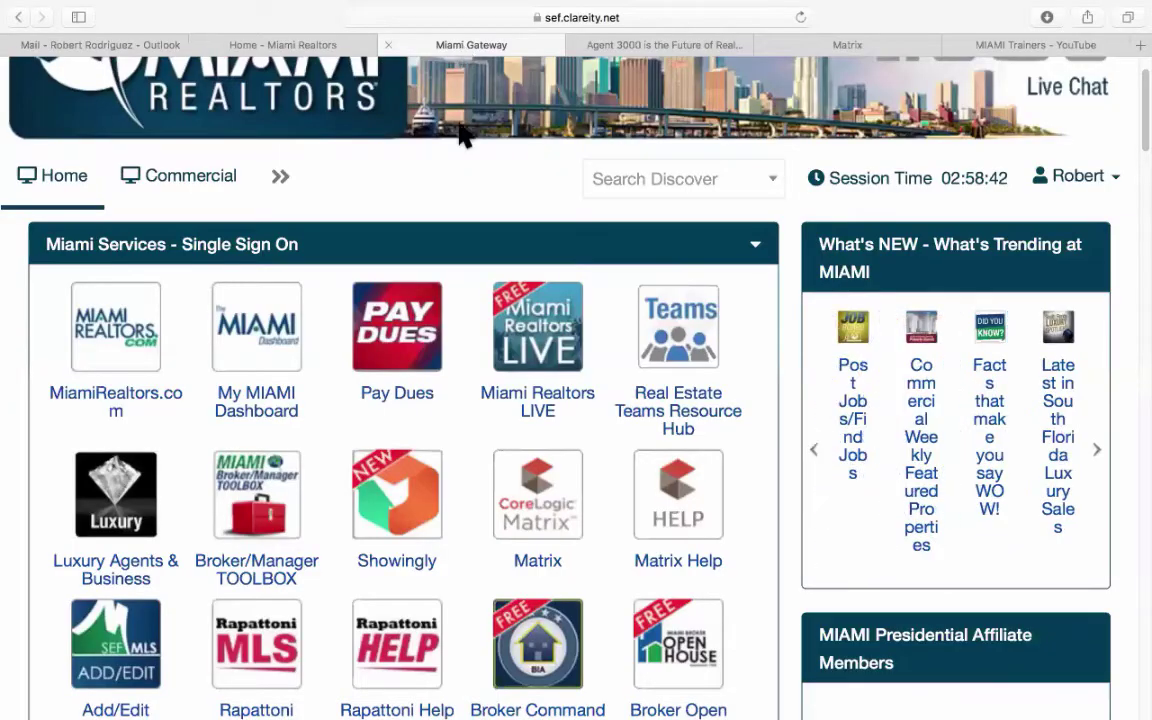
pyautogui.scroll(-10, 424, 405)
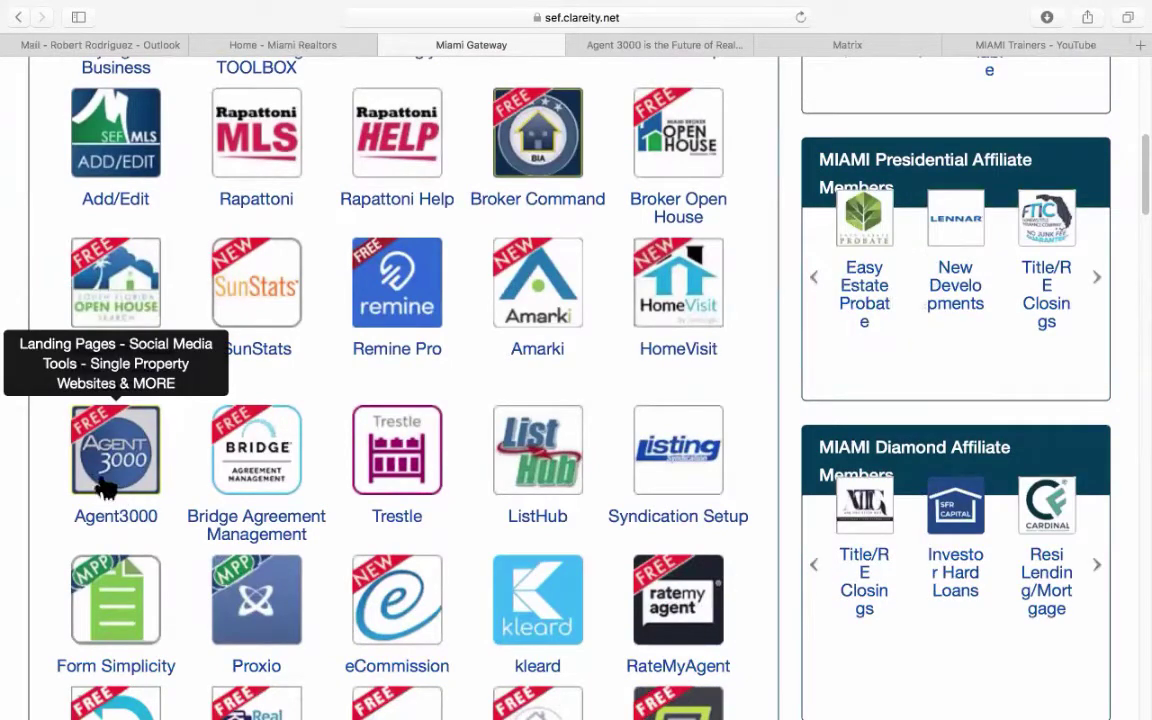
pyautogui.click(668, 45)
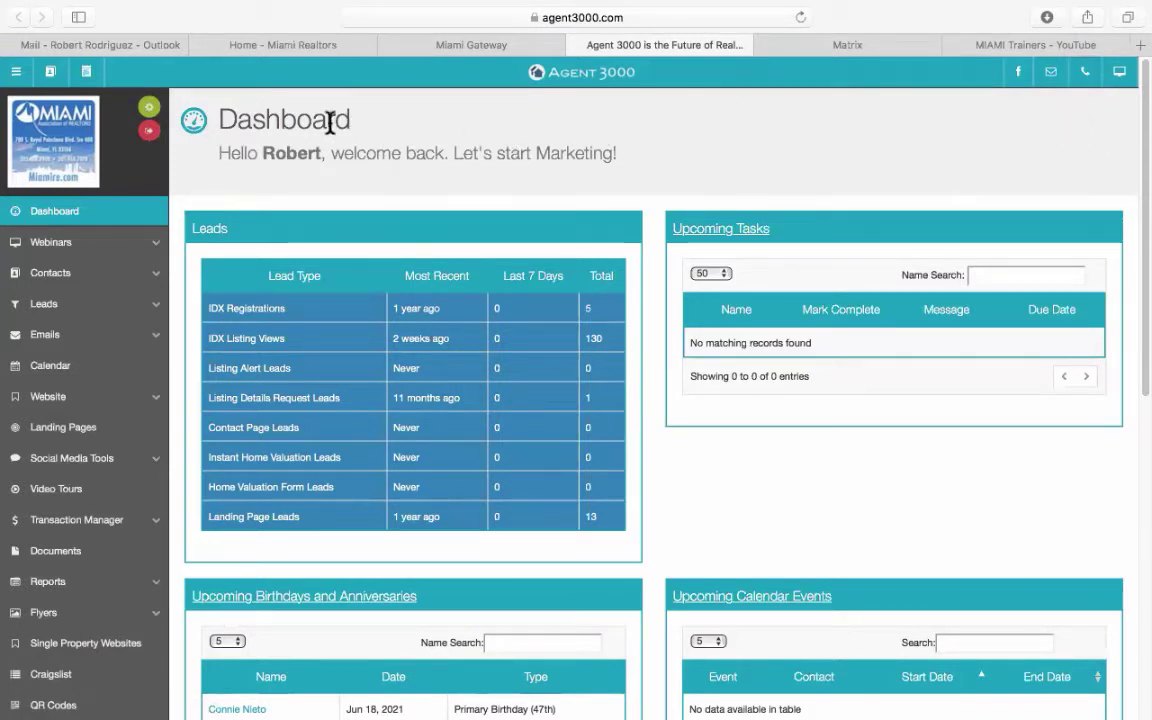
# Open Agent 3000's account settings from the green gear icon to show the Profile form.
pyautogui.click(149, 110)
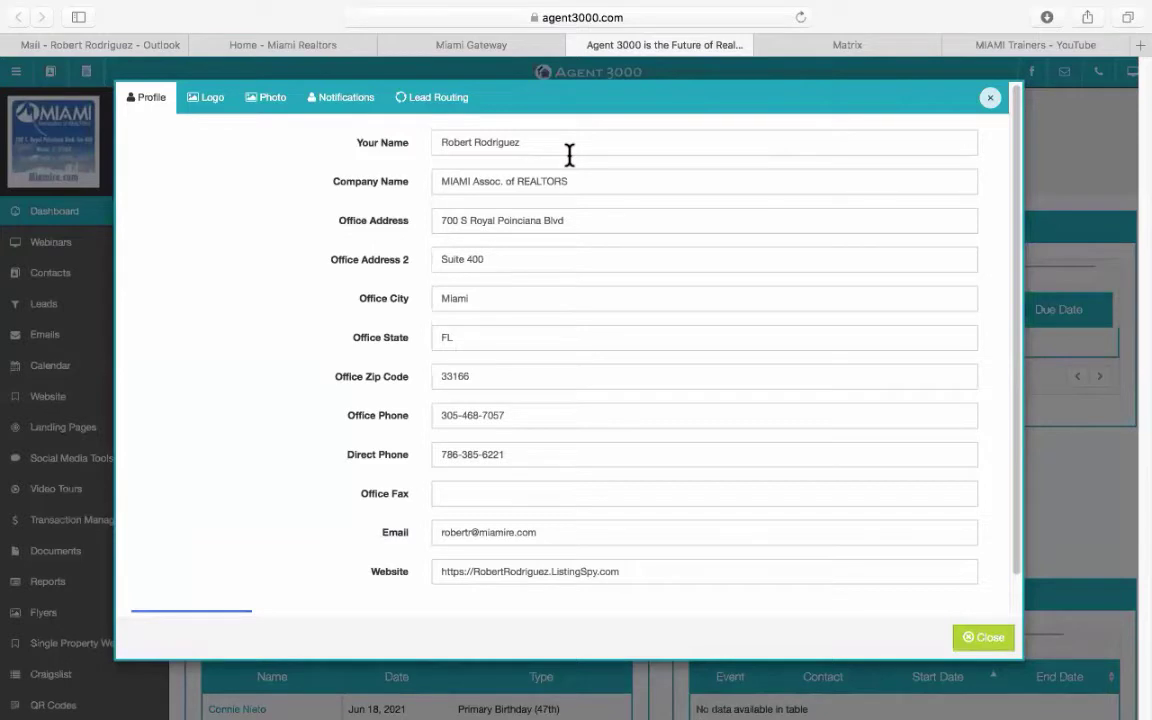
# Change 'Assoc.' to 'Association' in the company name and save the account profile.
pyautogui.click(502, 181)
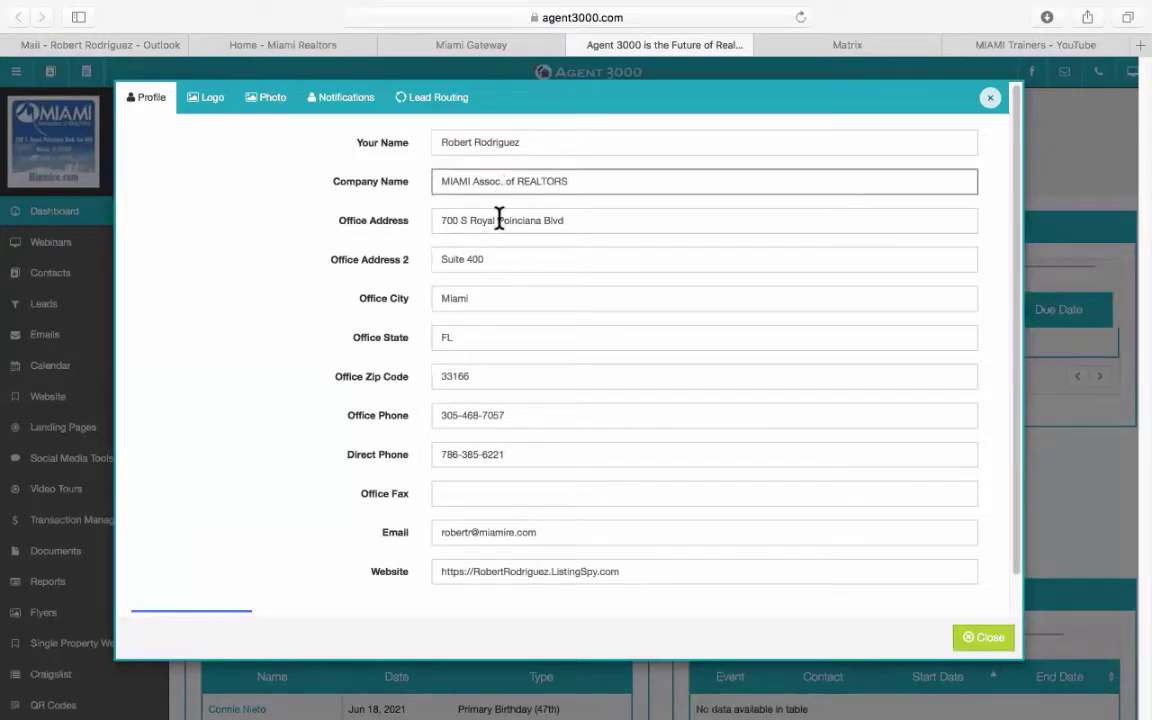
pyautogui.press('BackSpace')
pyautogui.write('iation')
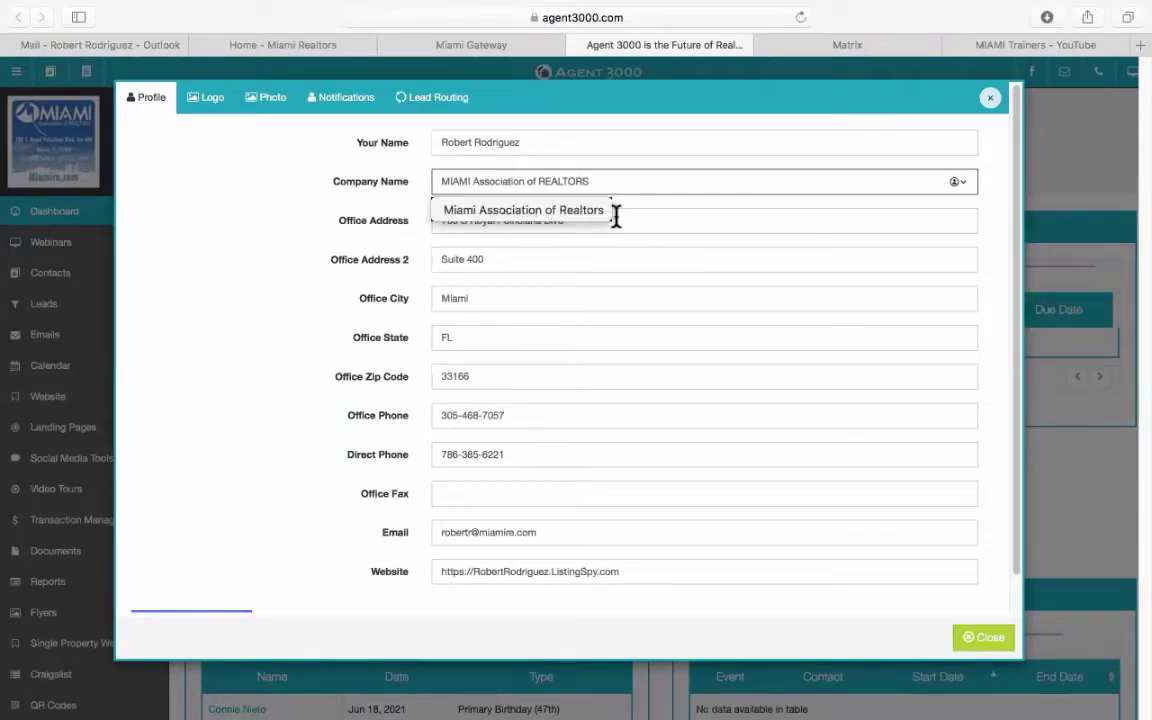
pyautogui.click(628, 163)
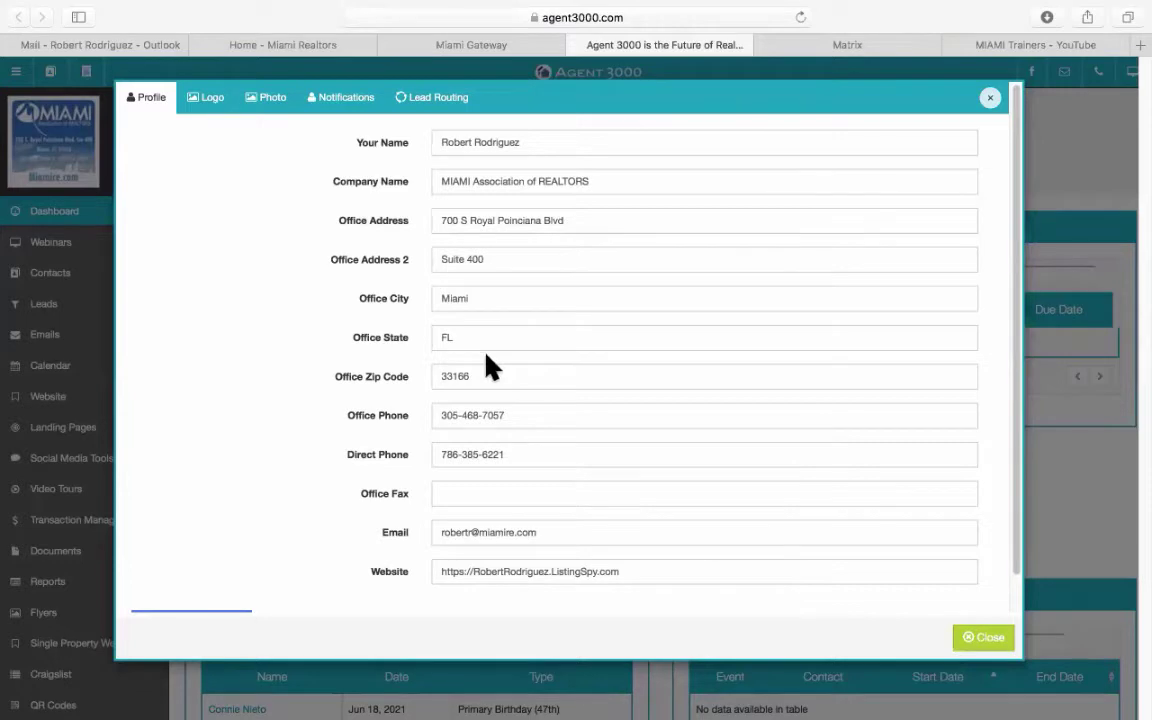
pyautogui.scroll(-1, 479, 399)
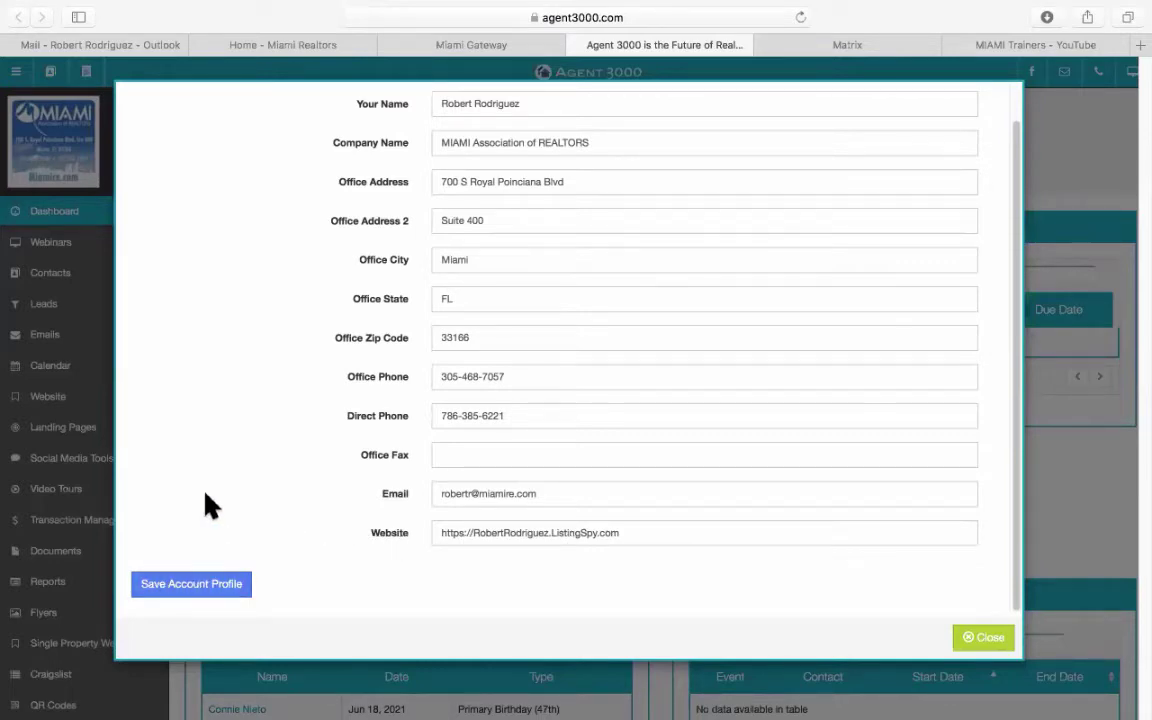
pyautogui.click(213, 596)
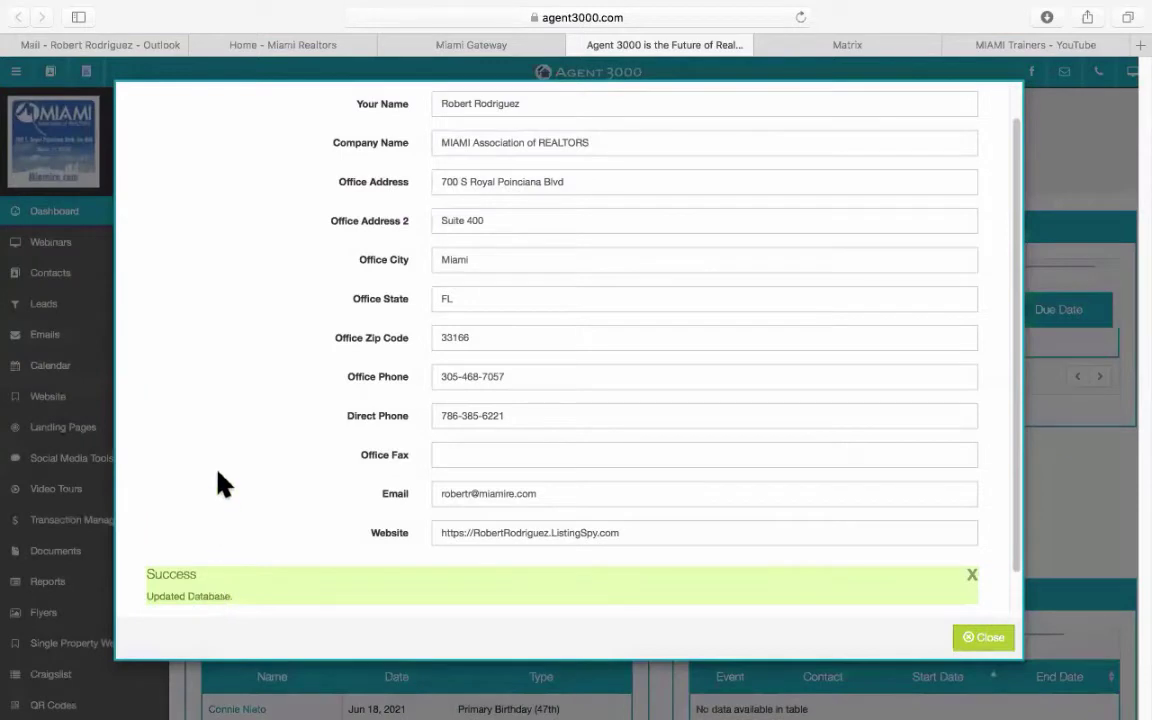
pyautogui.scroll(2, 222, 484)
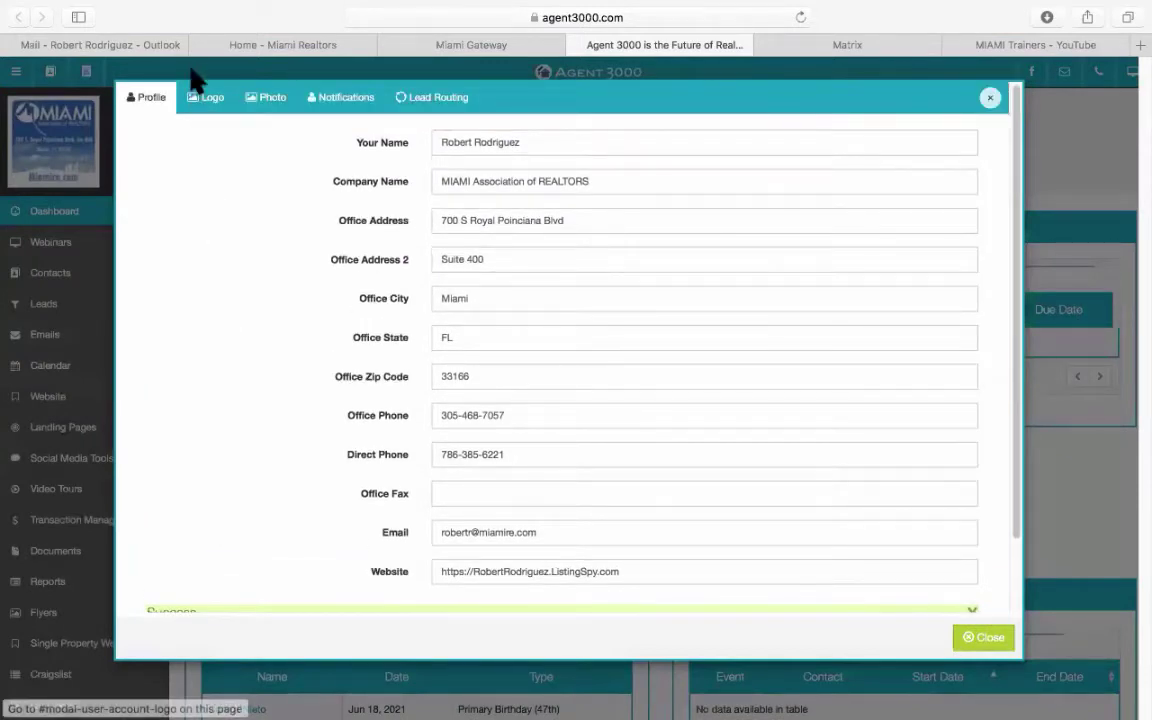
# Compare the uploaded company logo and agent photo, then close the account settings.
pyautogui.click(211, 106)
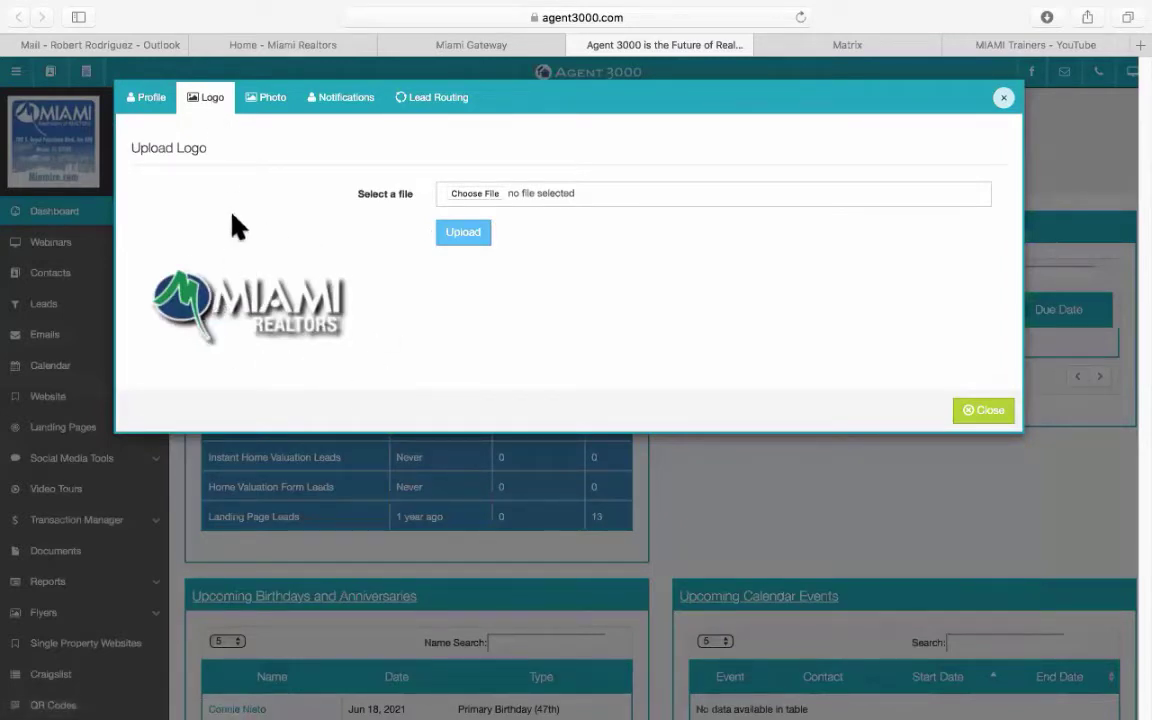
pyautogui.click(274, 101)
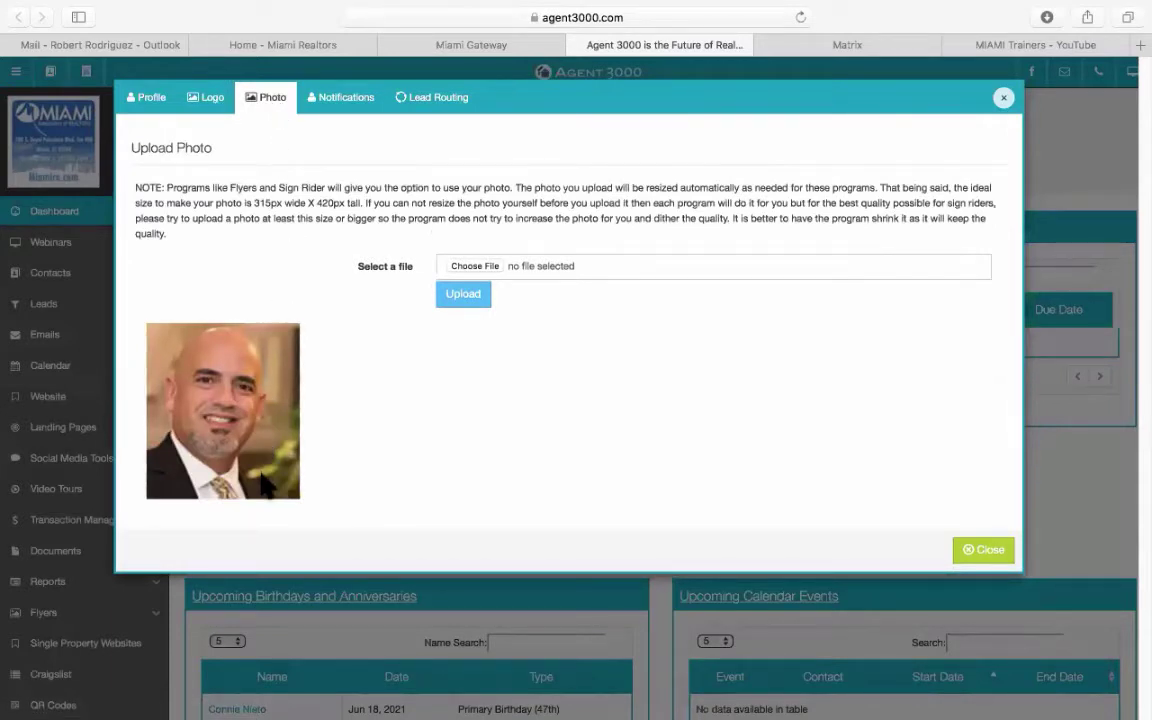
pyautogui.click(153, 104)
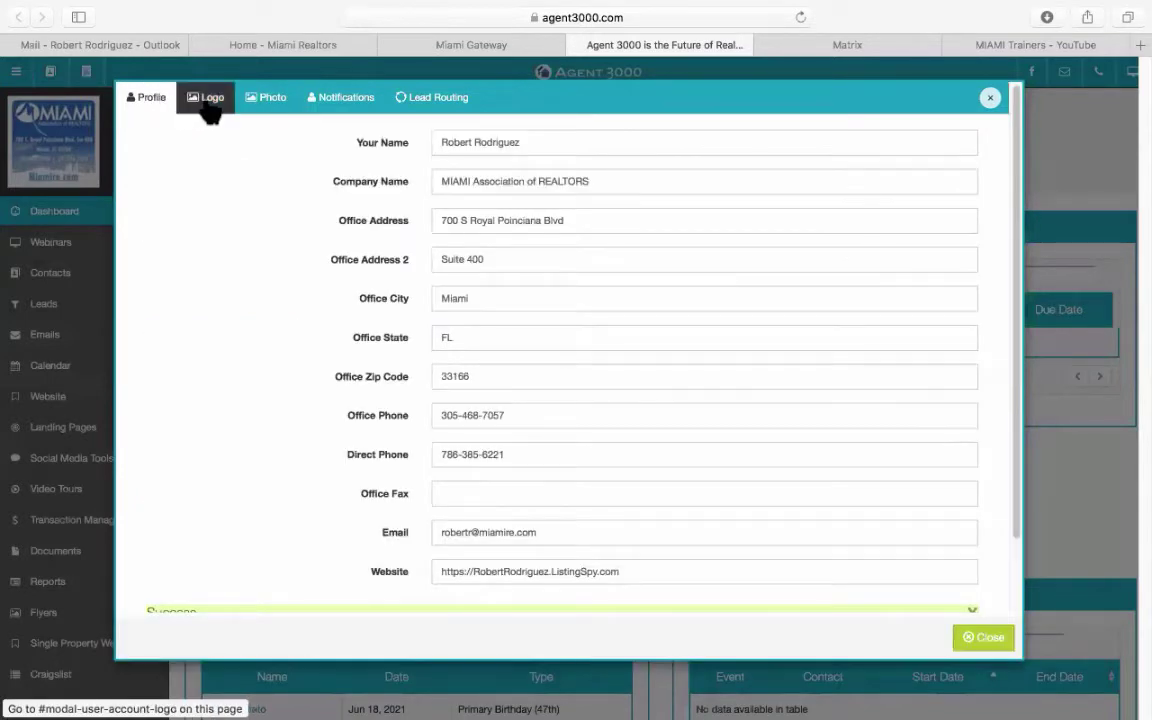
pyautogui.click(206, 102)
pyautogui.click(260, 103)
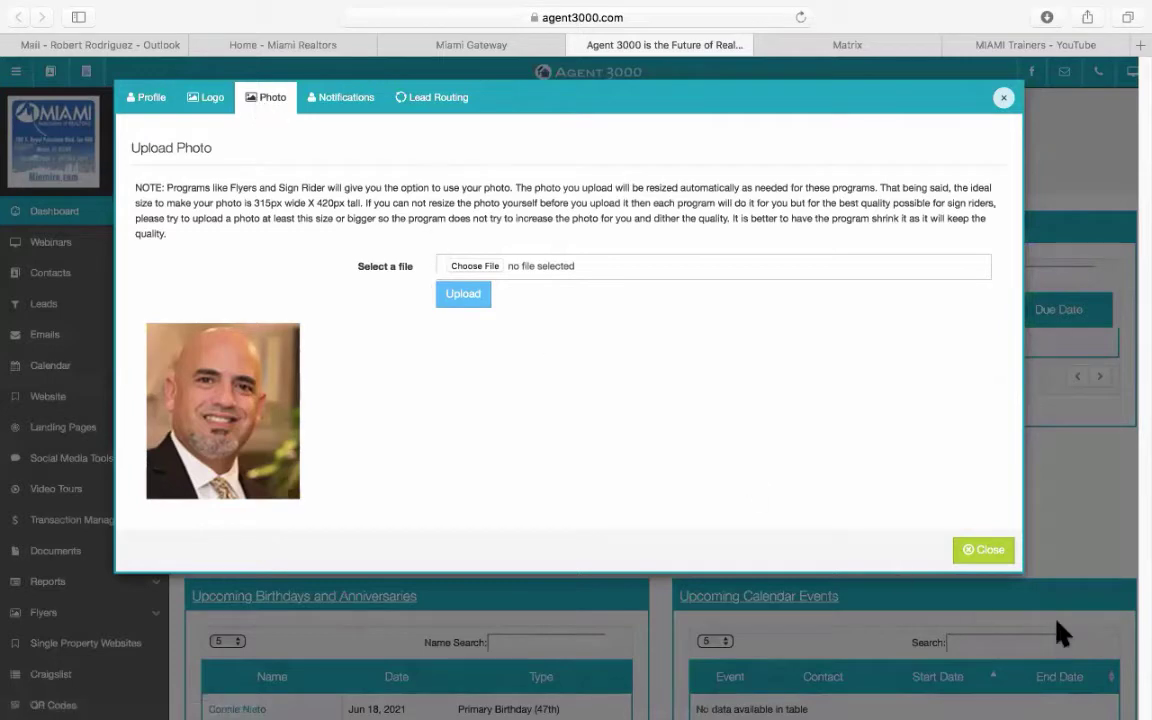
pyautogui.click(990, 553)
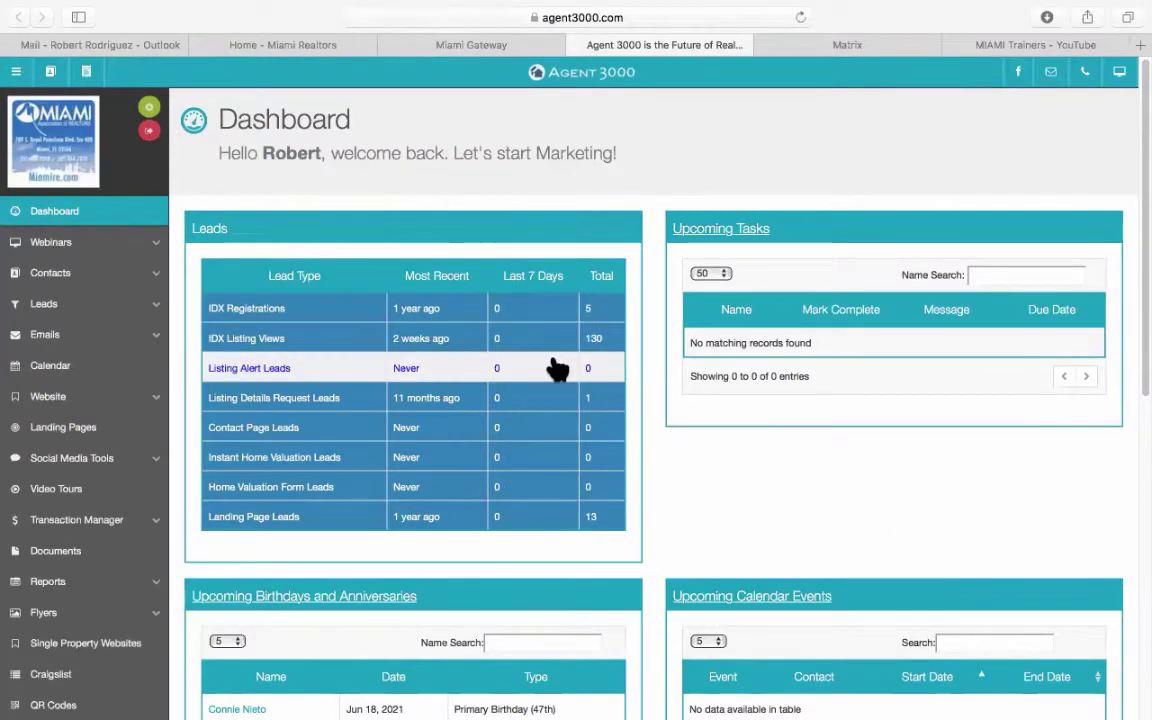
# Look over the dashboard, then go to Single Property Websites in the sidebar.
pyautogui.scroll(-2, 805, 410)
pyautogui.scroll(2, 805, 410)
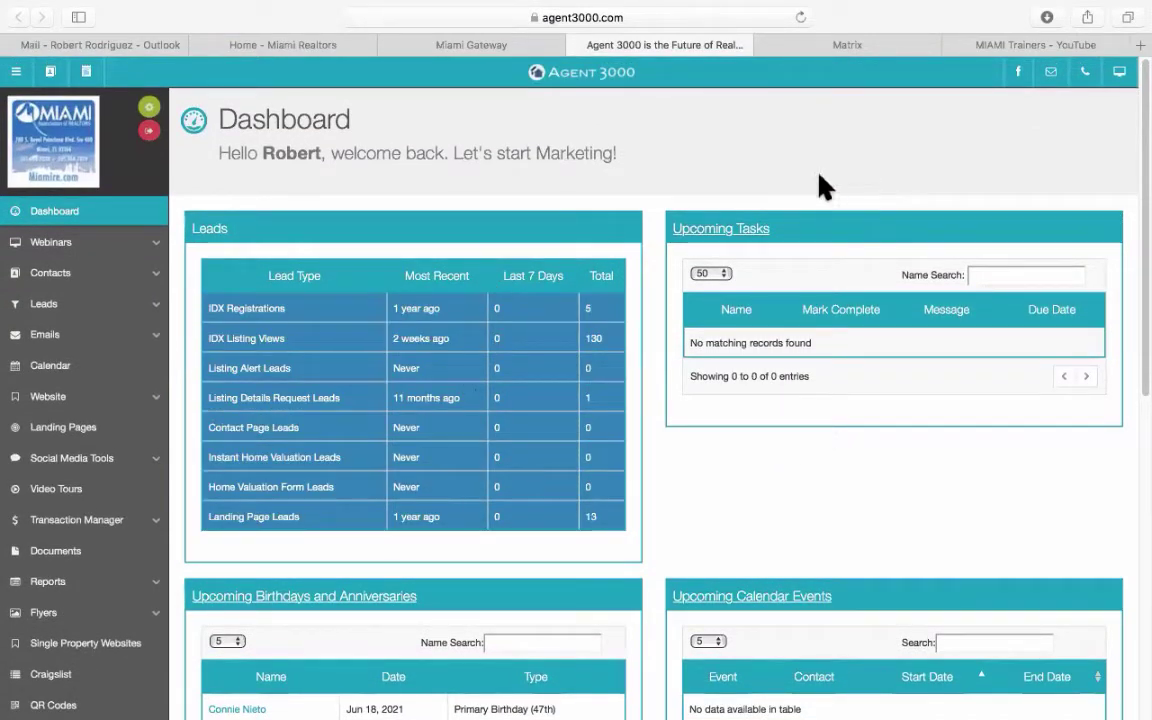
pyautogui.scroll(-10, 775, 396)
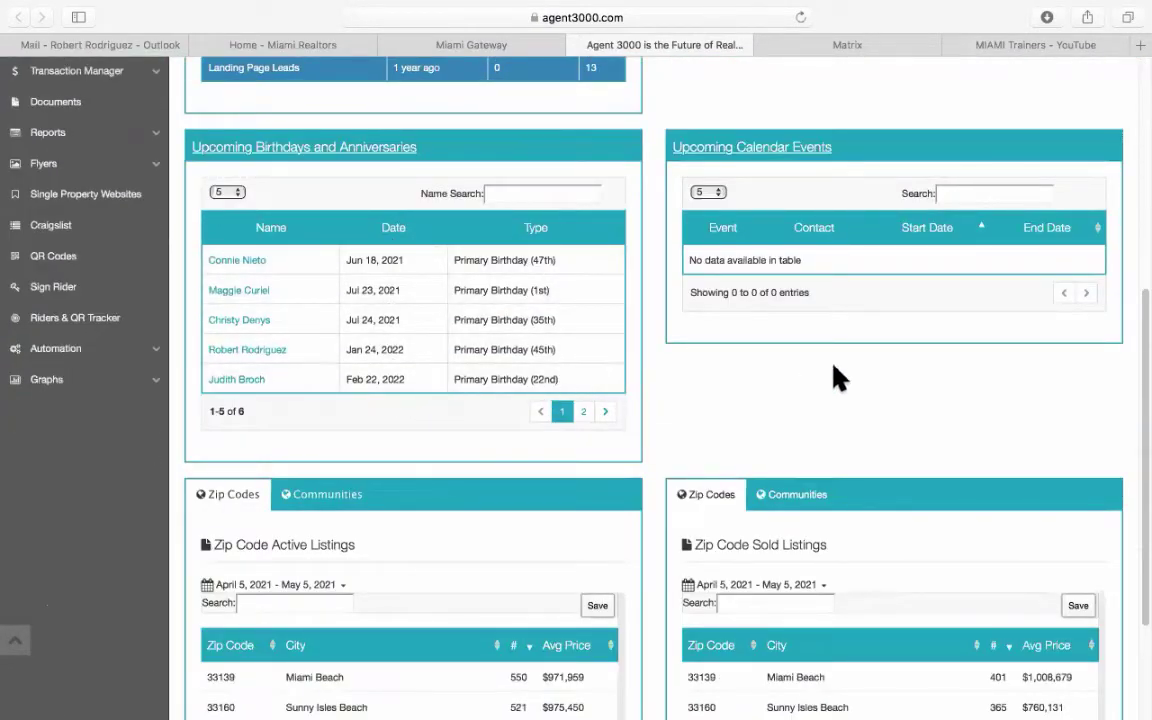
pyautogui.scroll(-1, 854, 365)
pyautogui.scroll(-3, 858, 360)
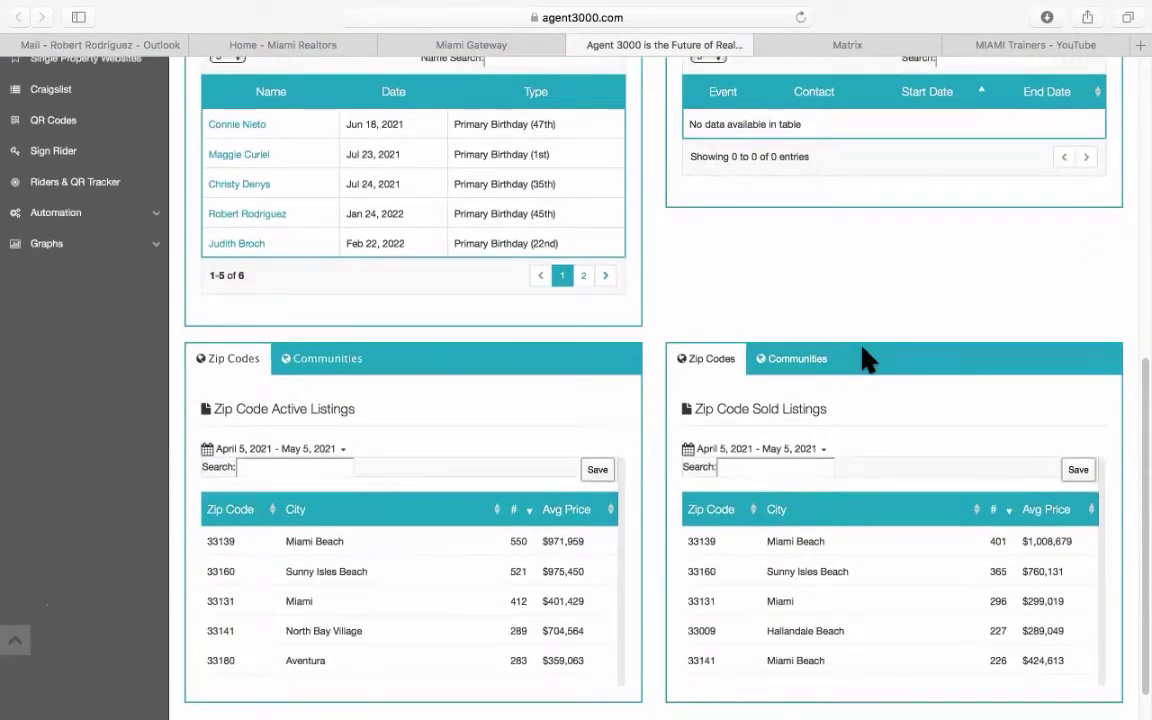
pyautogui.scroll(-1, 866, 360)
pyautogui.scroll(15, 866, 360)
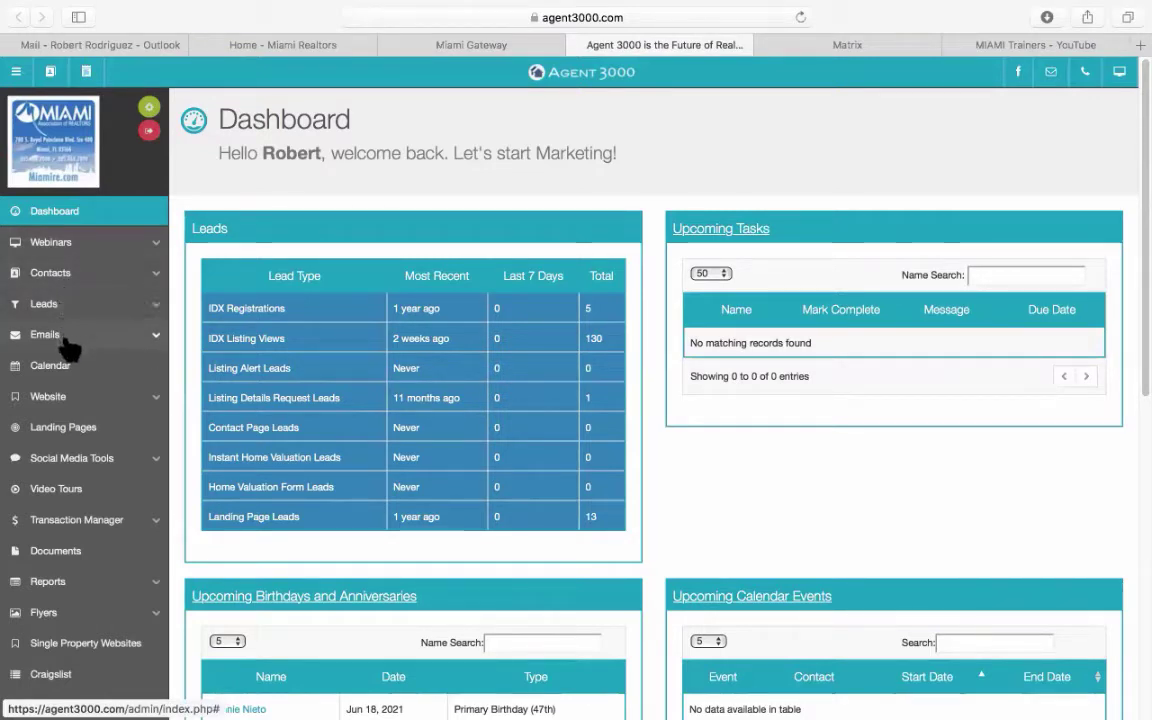
pyautogui.scroll(-2, 70, 330)
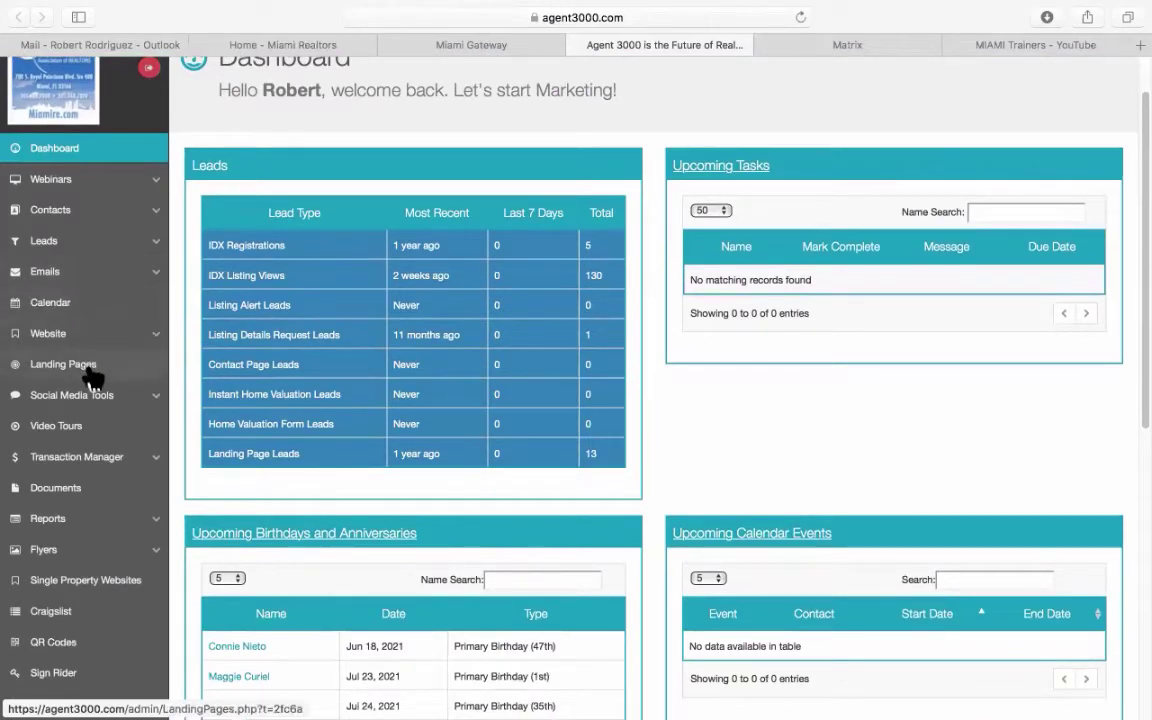
pyautogui.scroll(-2, 92, 376)
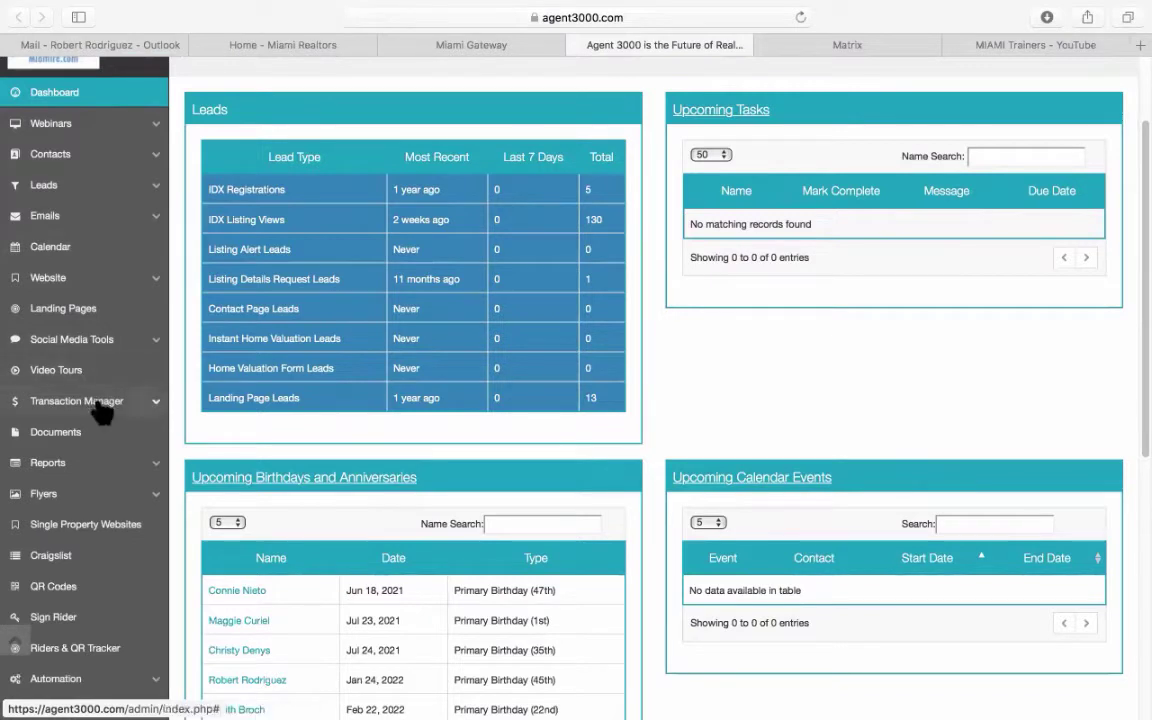
pyautogui.scroll(-2, 103, 410)
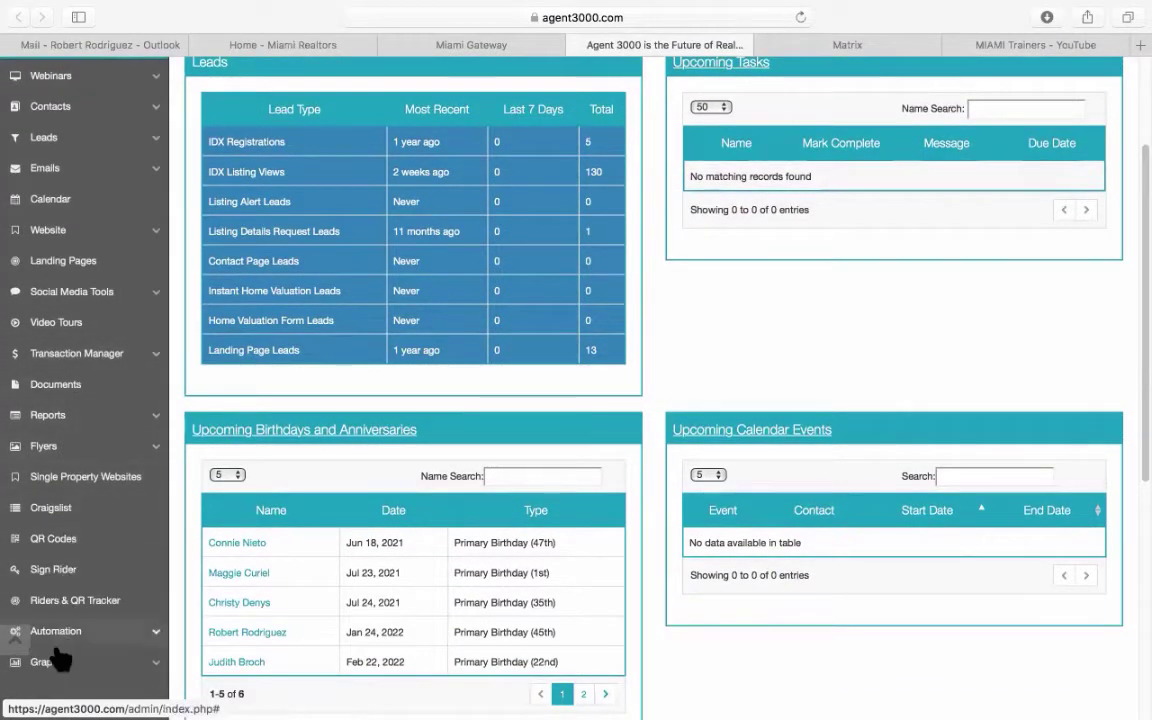
pyautogui.scroll(5, 80, 468)
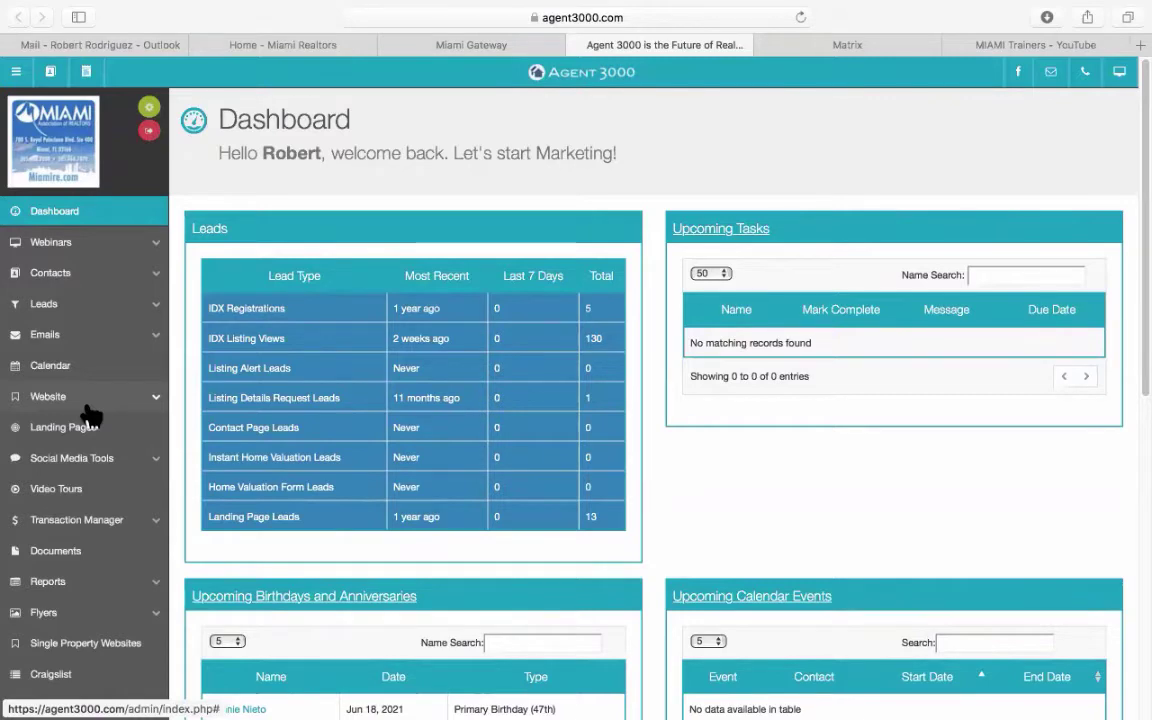
pyautogui.scroll(-5, 90, 415)
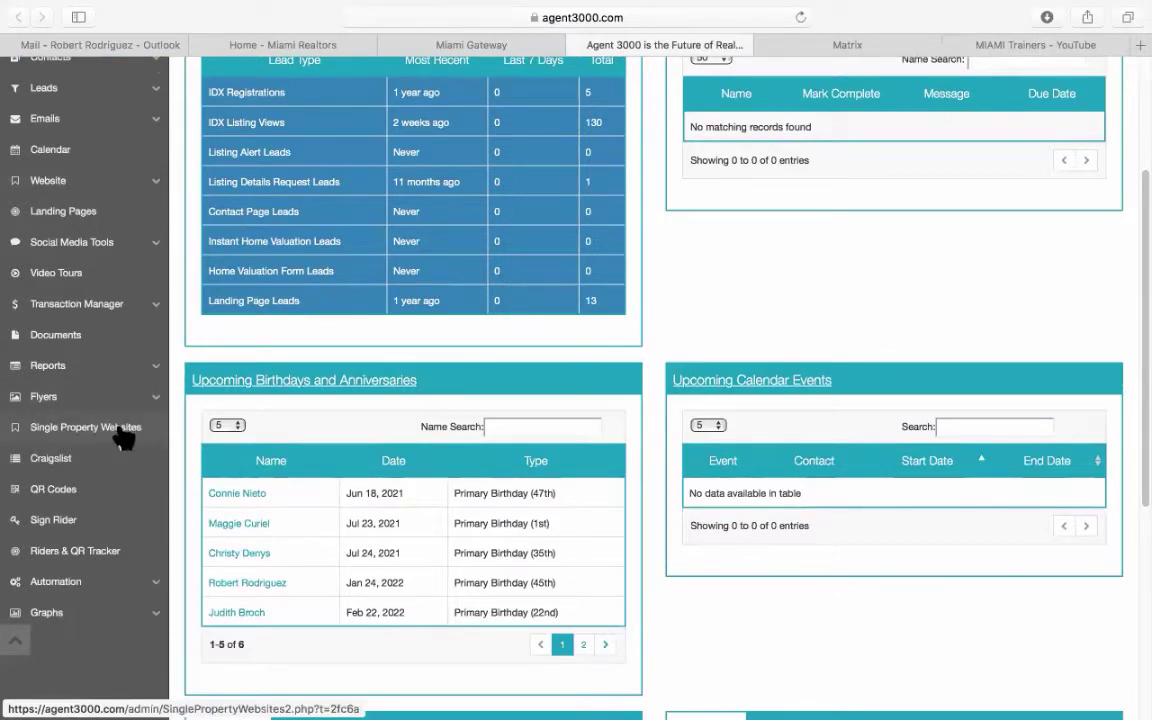
pyautogui.click(97, 440)
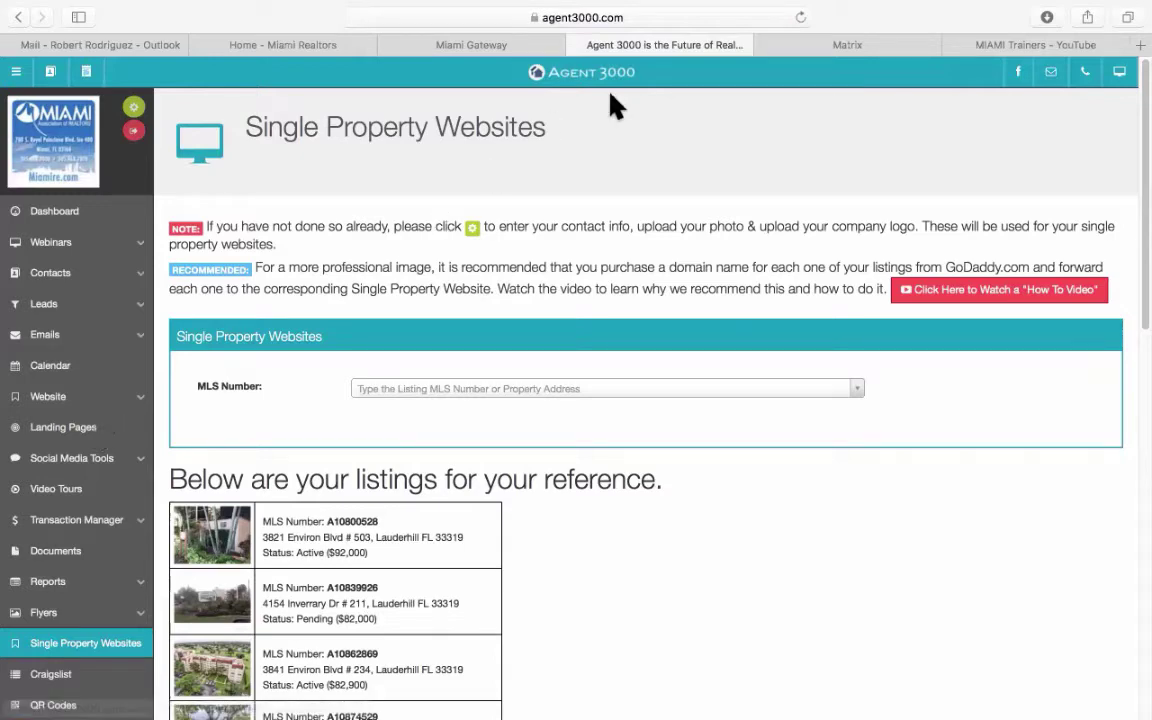
# Switch to the Matrix tab showing the $1,500,000 active single-family listing.
pyautogui.click(818, 50)
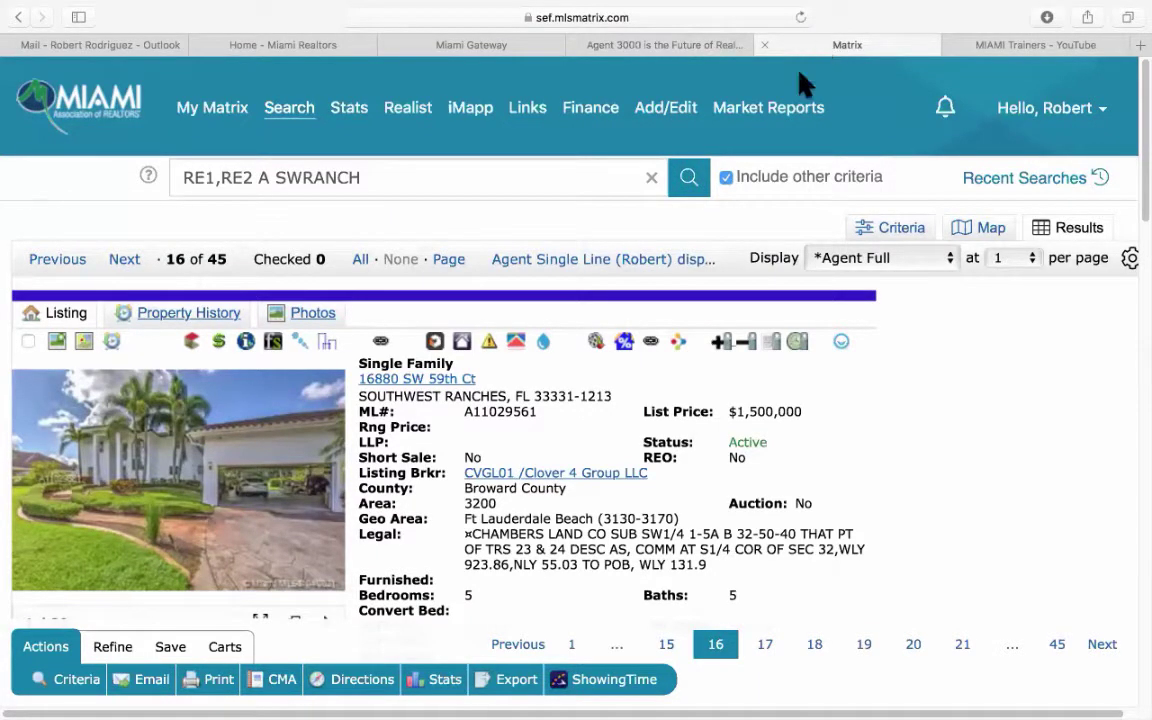
# Copy ML# A11029561 from the Matrix listing and return to the Agent 3000 tab.
pyautogui.moveTo(459, 414); pyautogui.dragTo(474, 415)
pyautogui.click(474, 414)
pyautogui.moveTo(464, 414); pyautogui.dragTo(540, 414)
pyautogui.rightClick(517, 424)
pyautogui.click(543, 472)
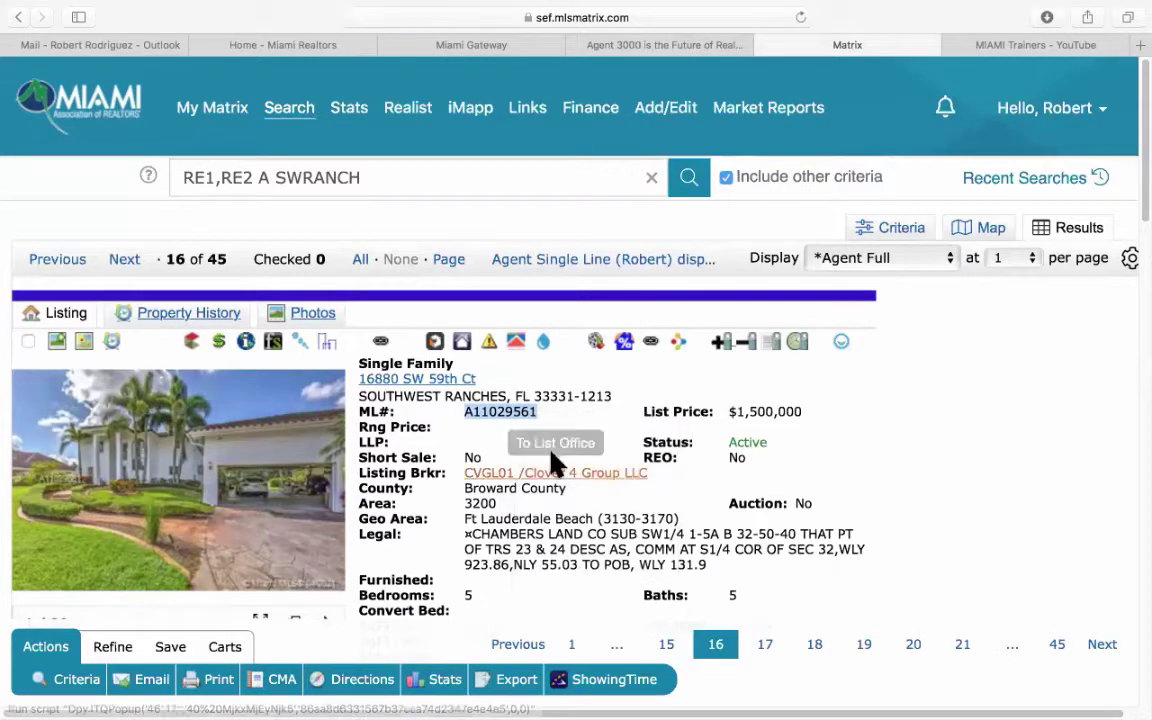
pyautogui.click(667, 45)
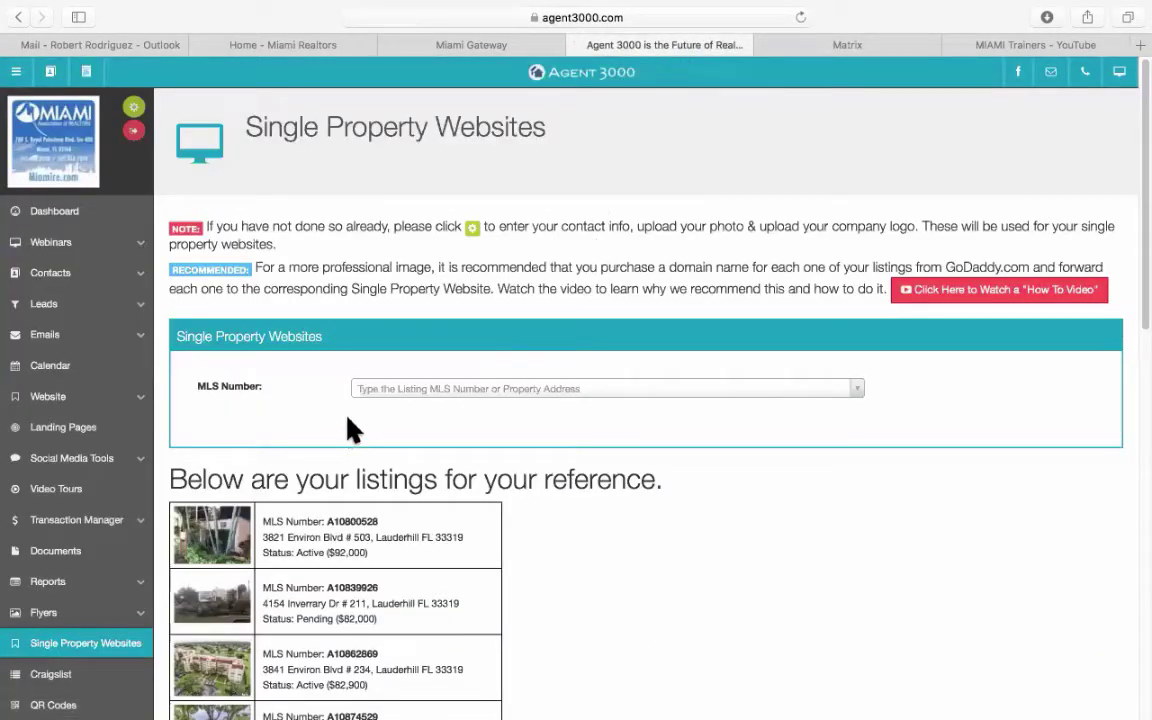
pyautogui.click(411, 389)
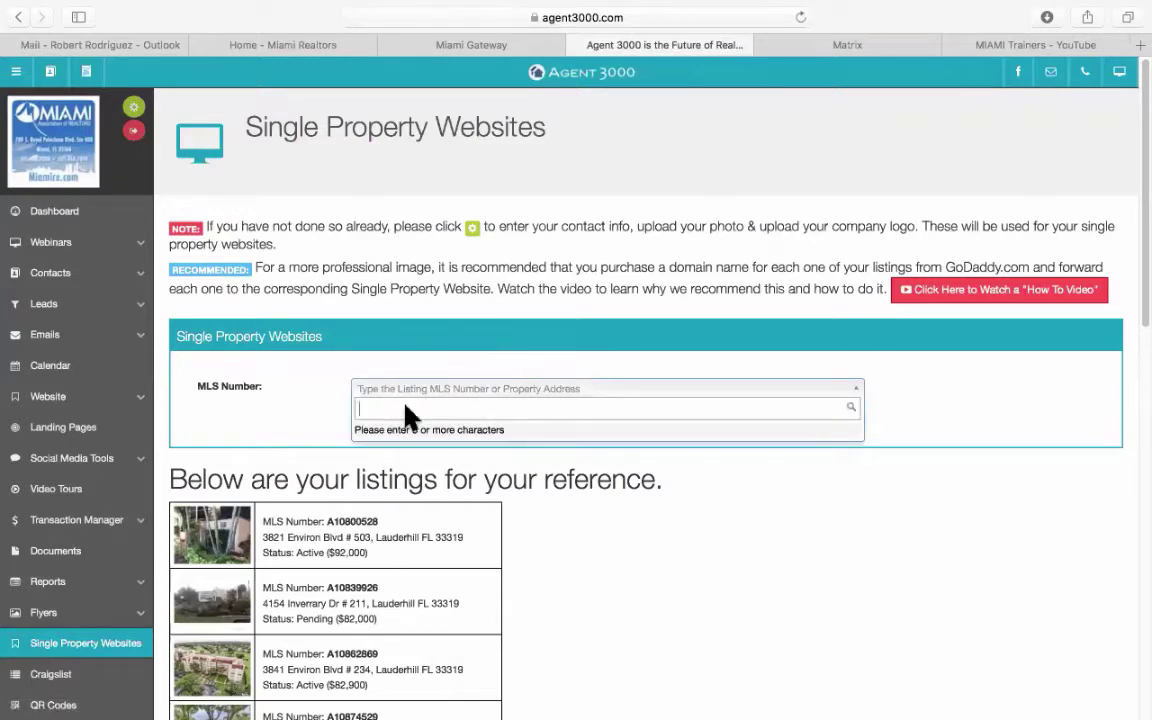
pyautogui.rightClick(406, 406)
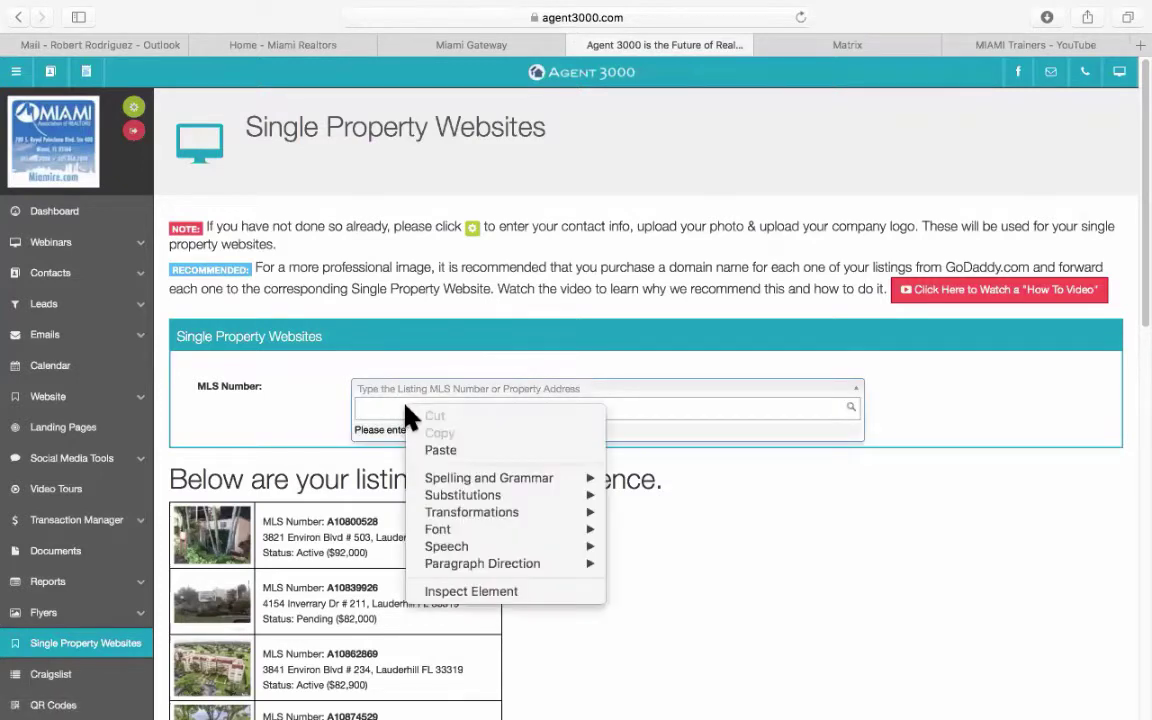
pyautogui.click(437, 452)
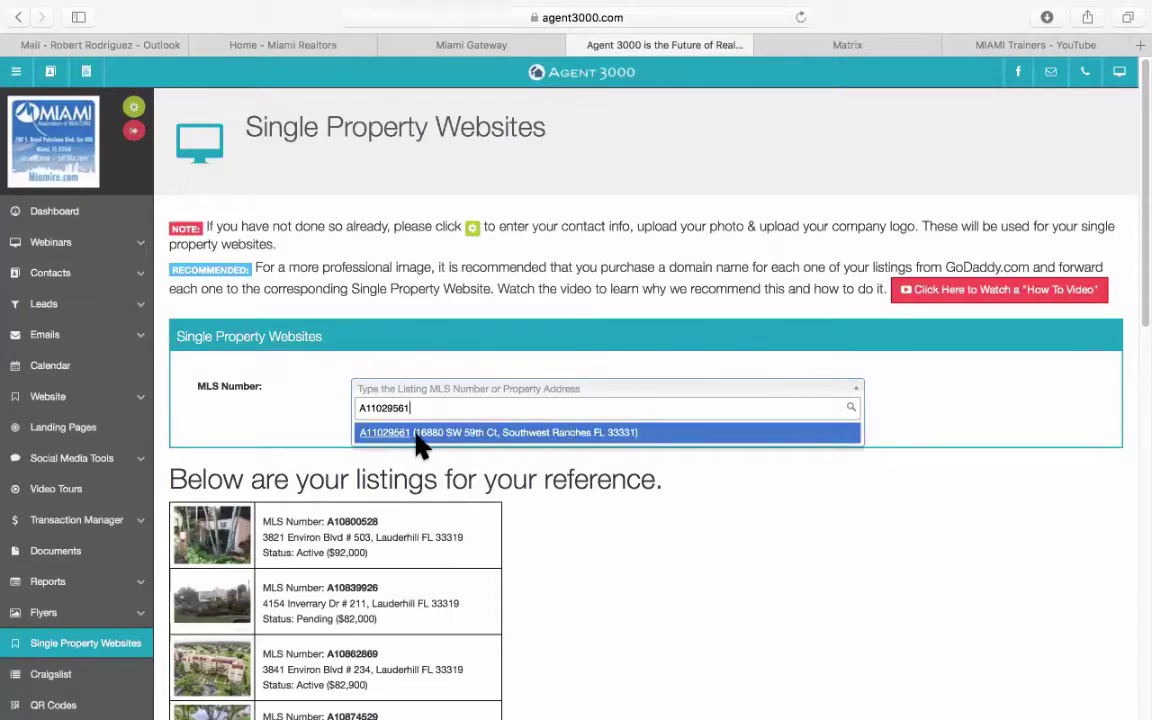
pyautogui.click(414, 438)
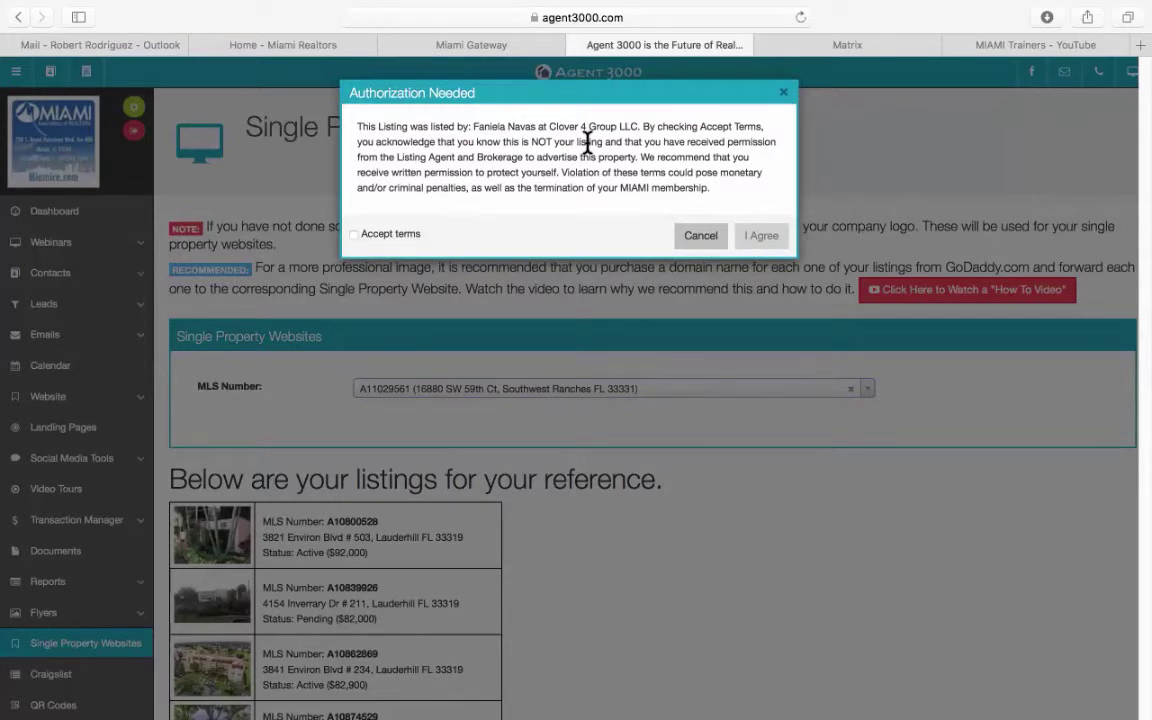
# Tick Accept terms and agree in the Authorization Needed dialog.
pyautogui.click(353, 234)
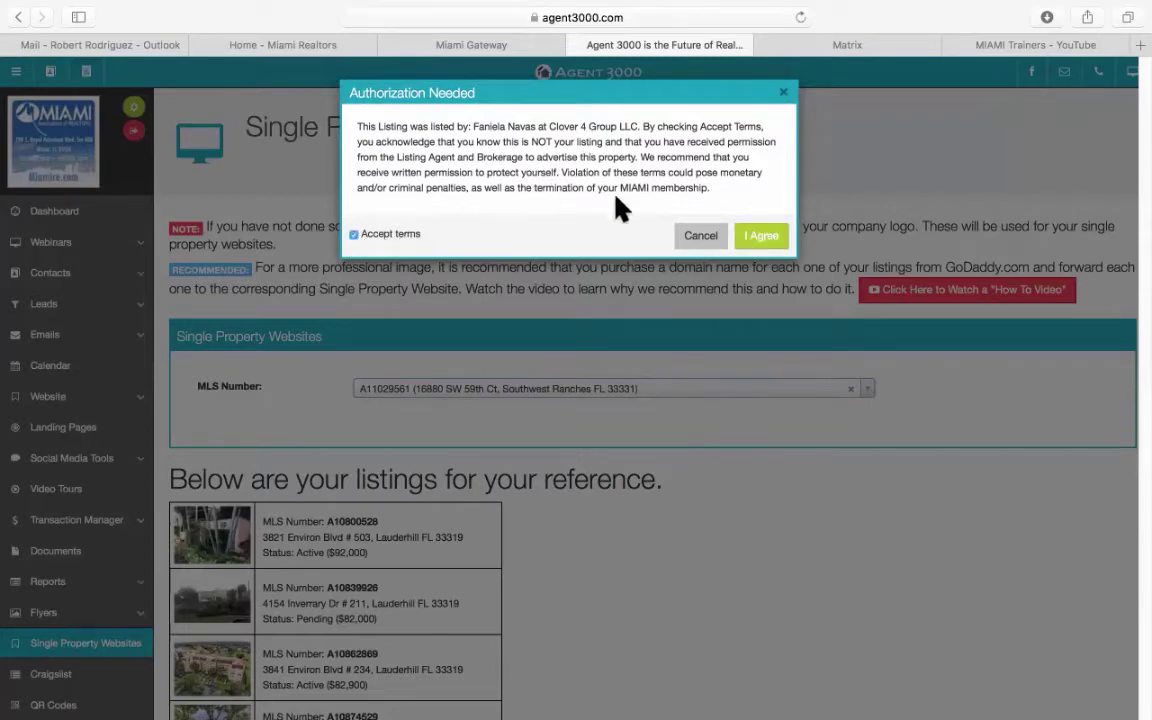
pyautogui.click(764, 238)
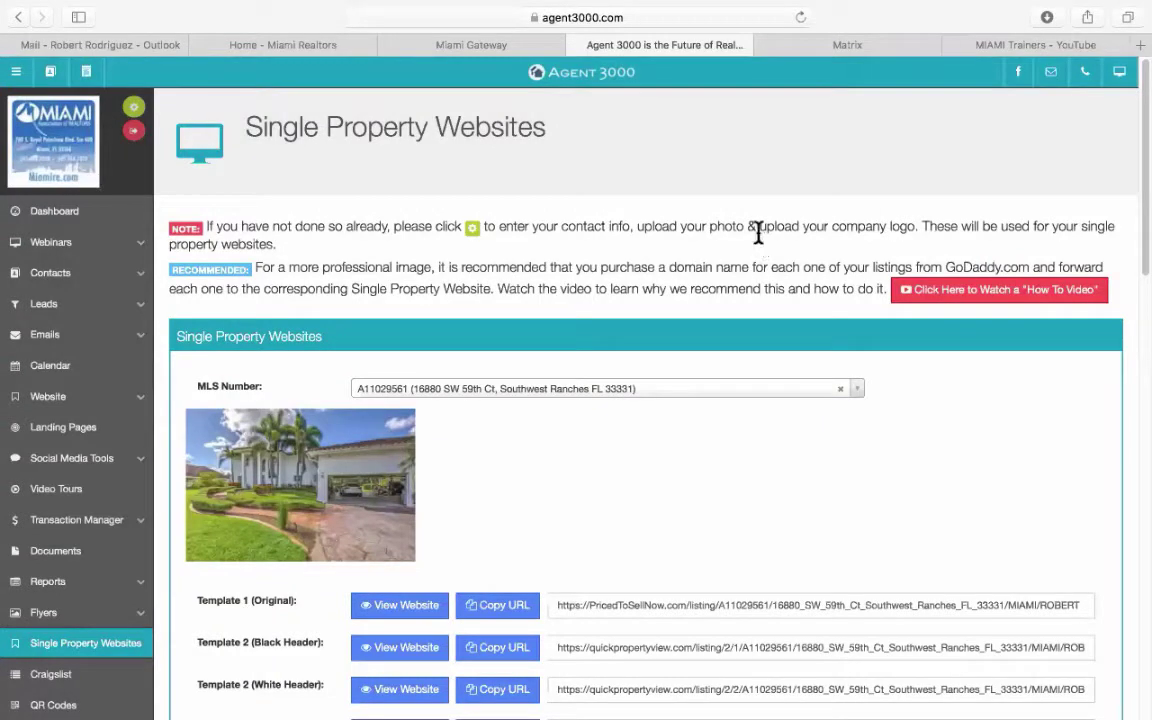
pyautogui.scroll(-5, 676, 463)
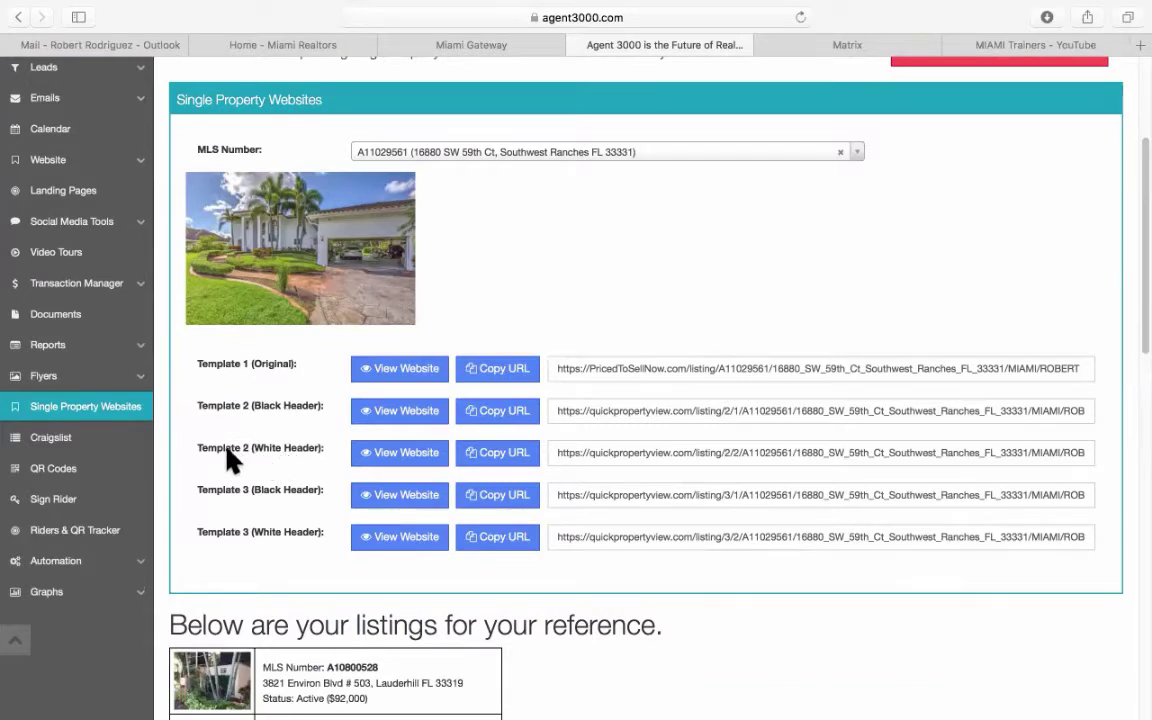
pyautogui.scroll(-1, 288, 452)
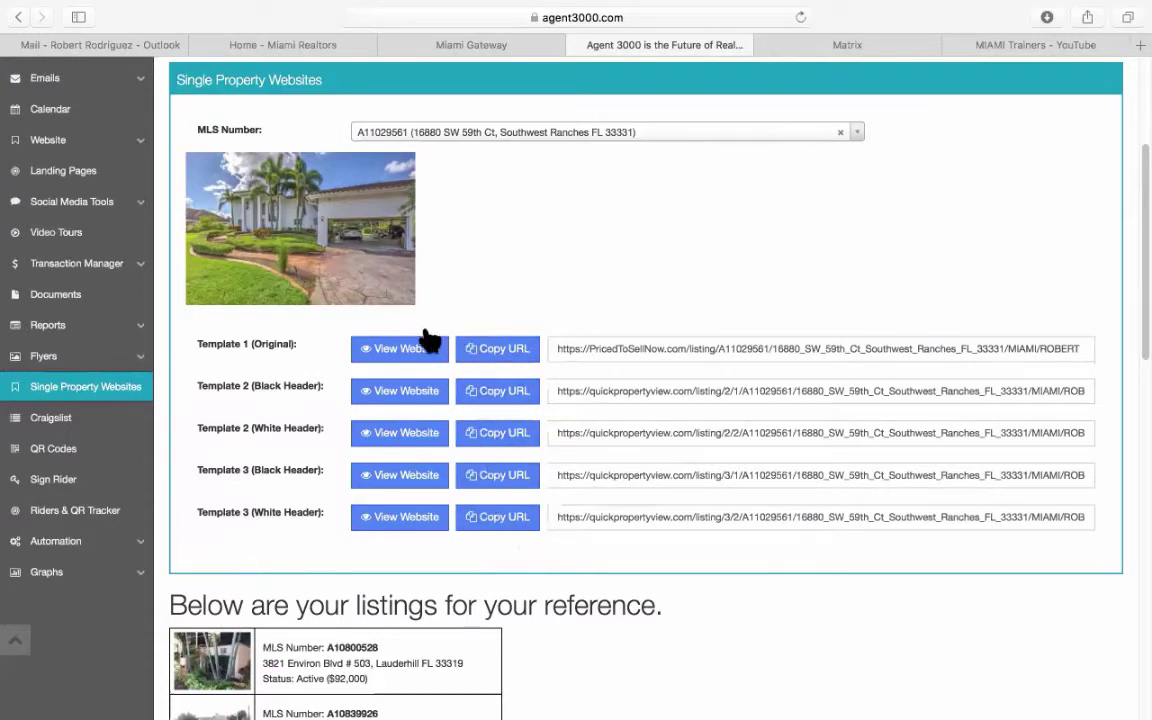
pyautogui.click(397, 394)
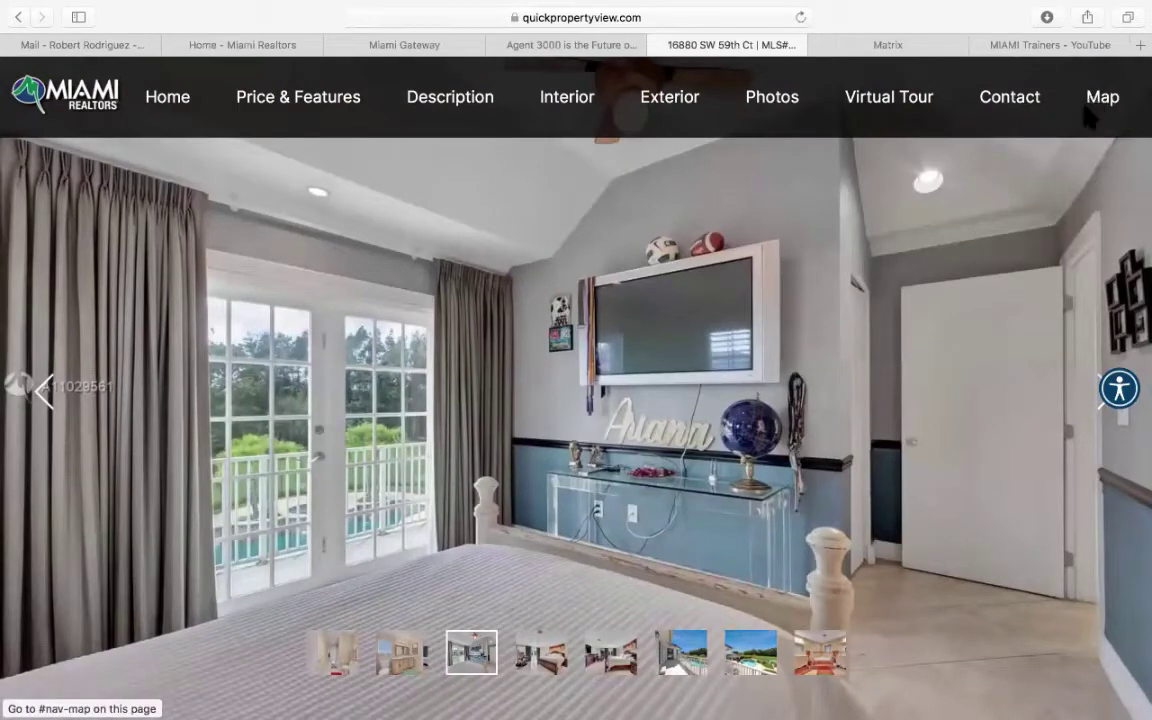
pyautogui.scroll(-5, 600, 410)
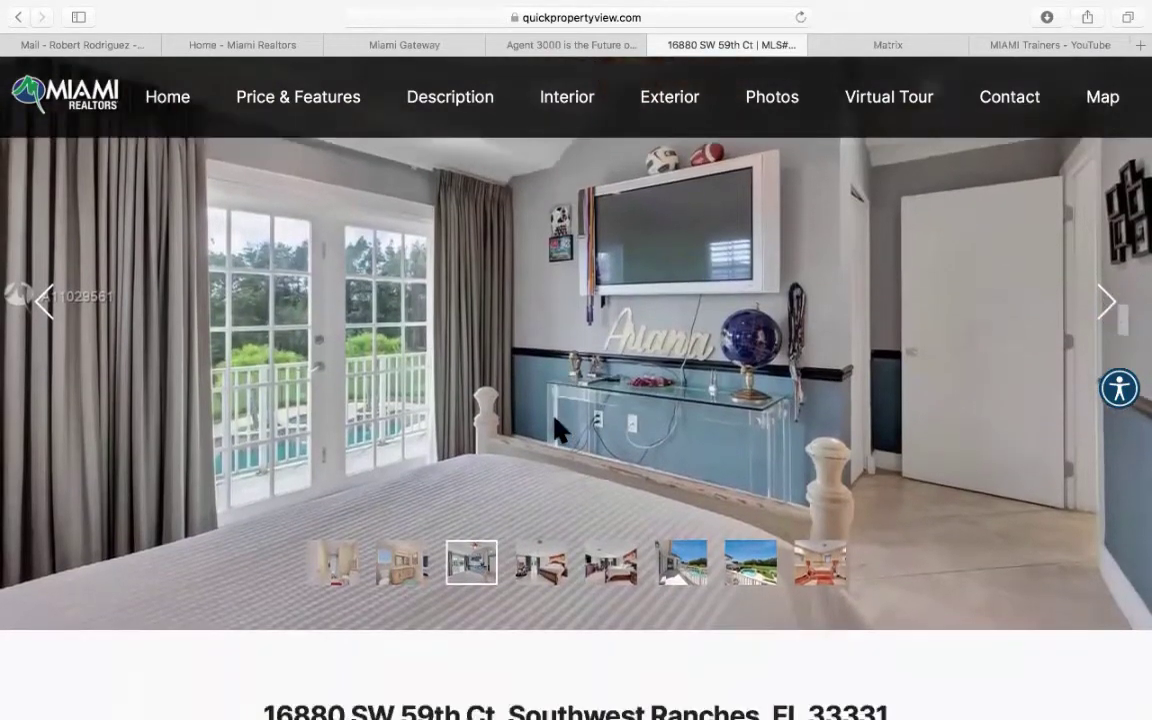
pyautogui.scroll(2, 557, 428)
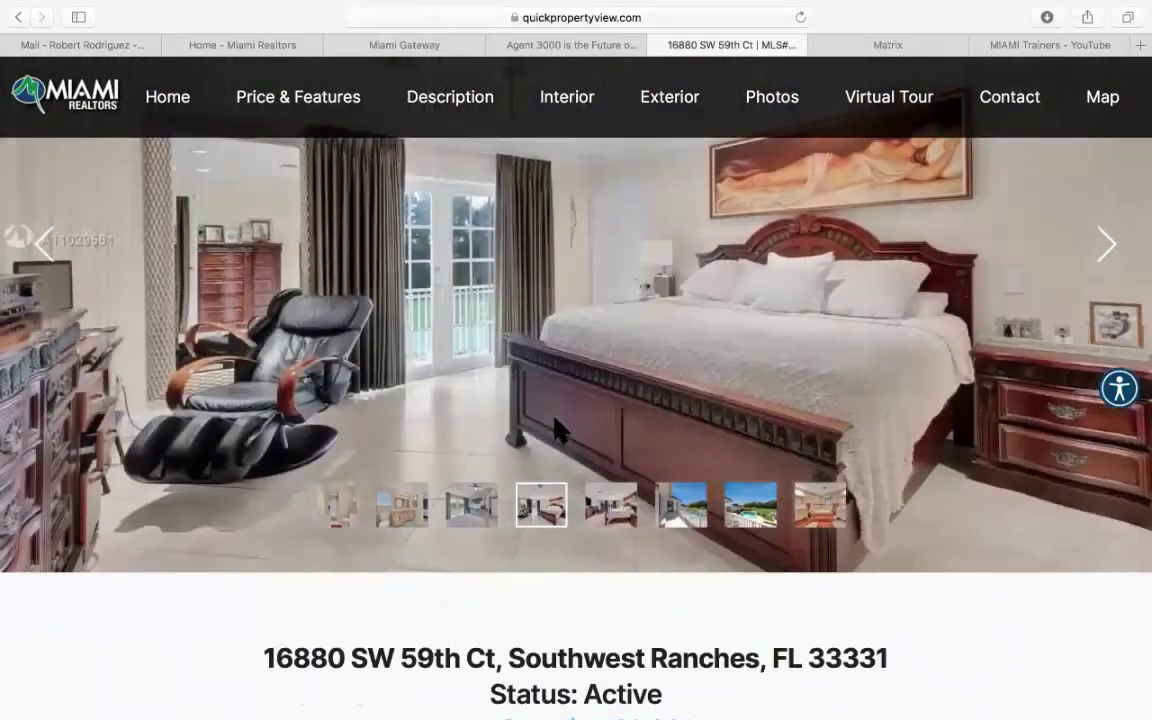
pyautogui.scroll(-6, 557, 428)
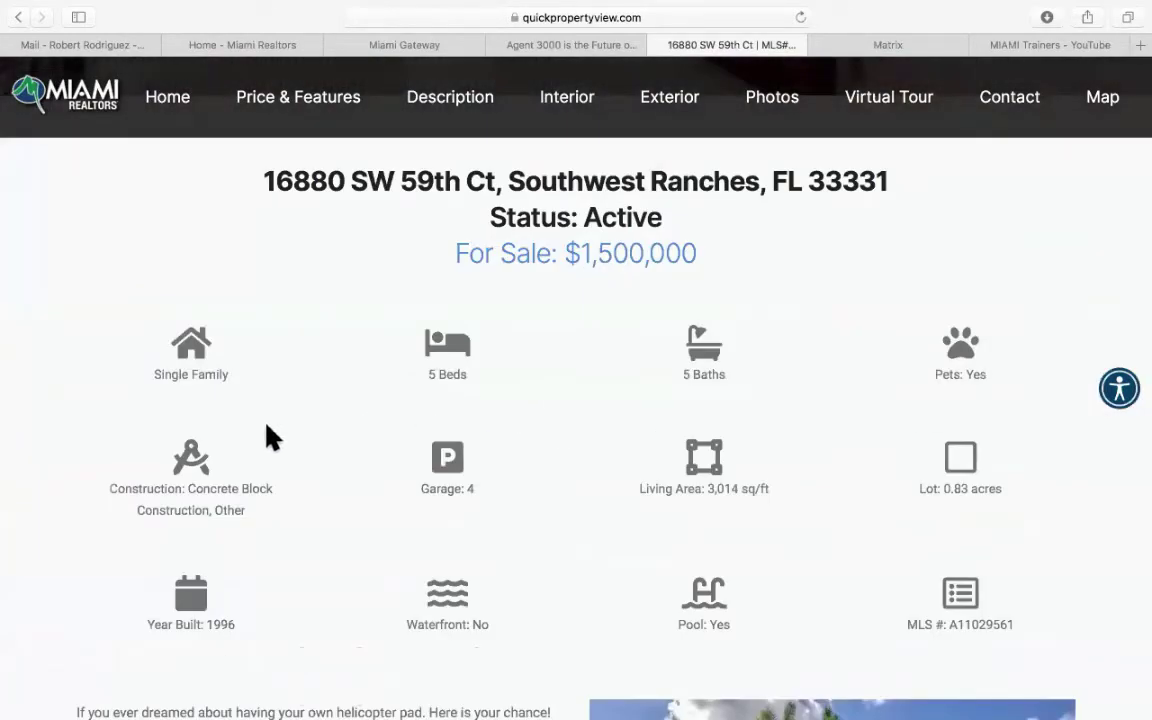
pyautogui.scroll(-8, 270, 437)
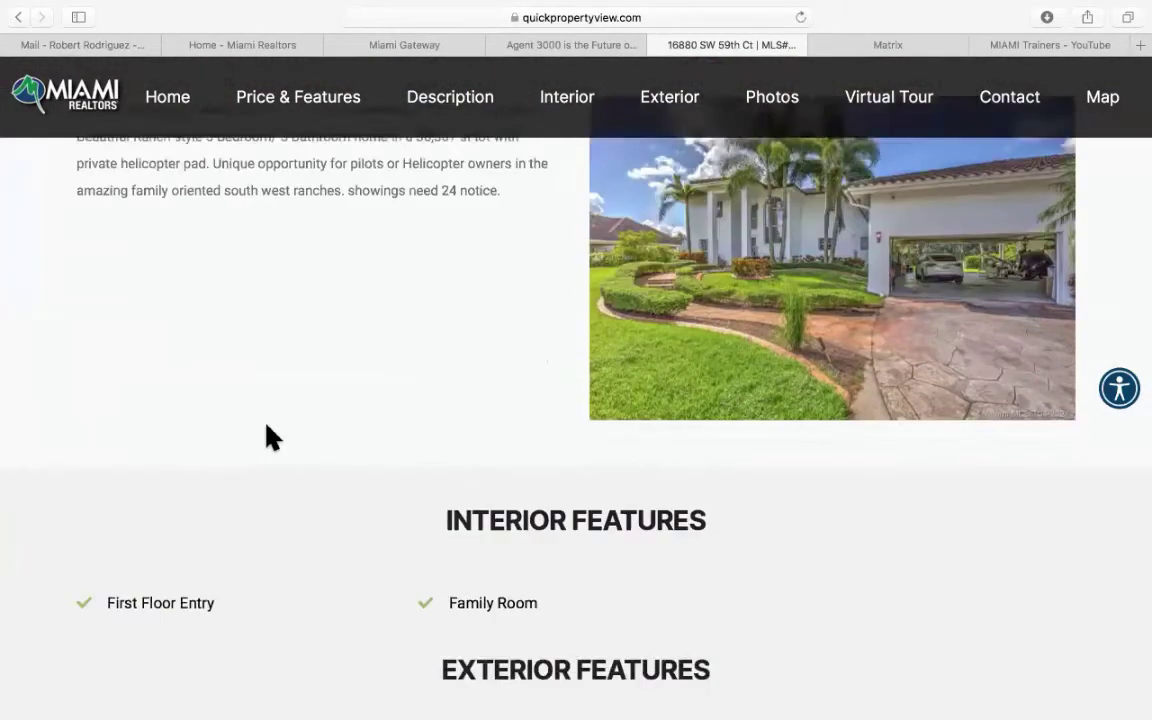
pyautogui.scroll(-5, 270, 437)
pyautogui.scroll(-8, 270, 437)
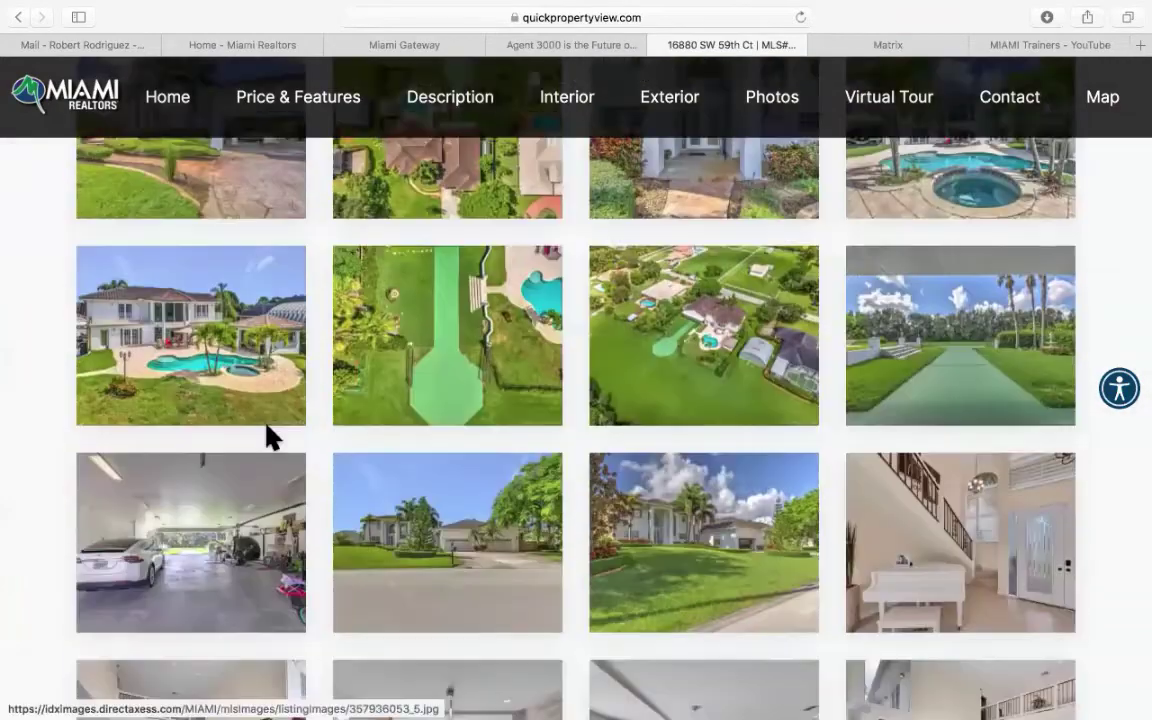
pyautogui.scroll(-20, 270, 437)
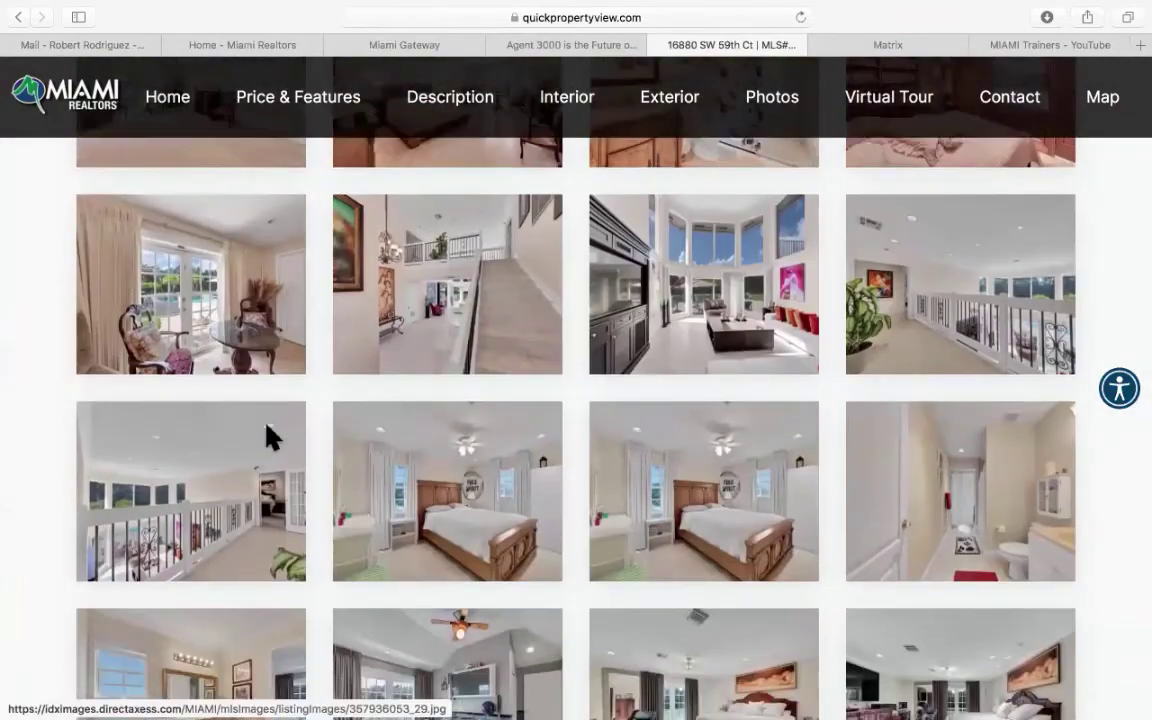
pyautogui.scroll(-15, 270, 437)
pyautogui.scroll(4, 270, 437)
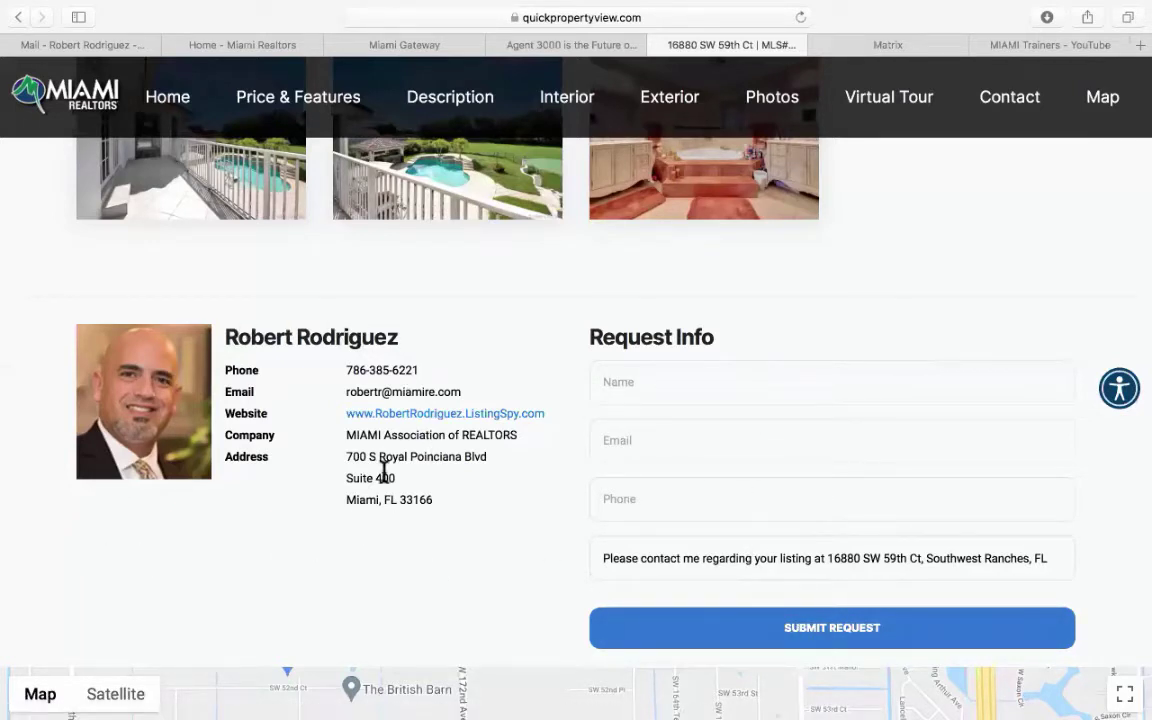
pyautogui.scroll(-2, 18, 580)
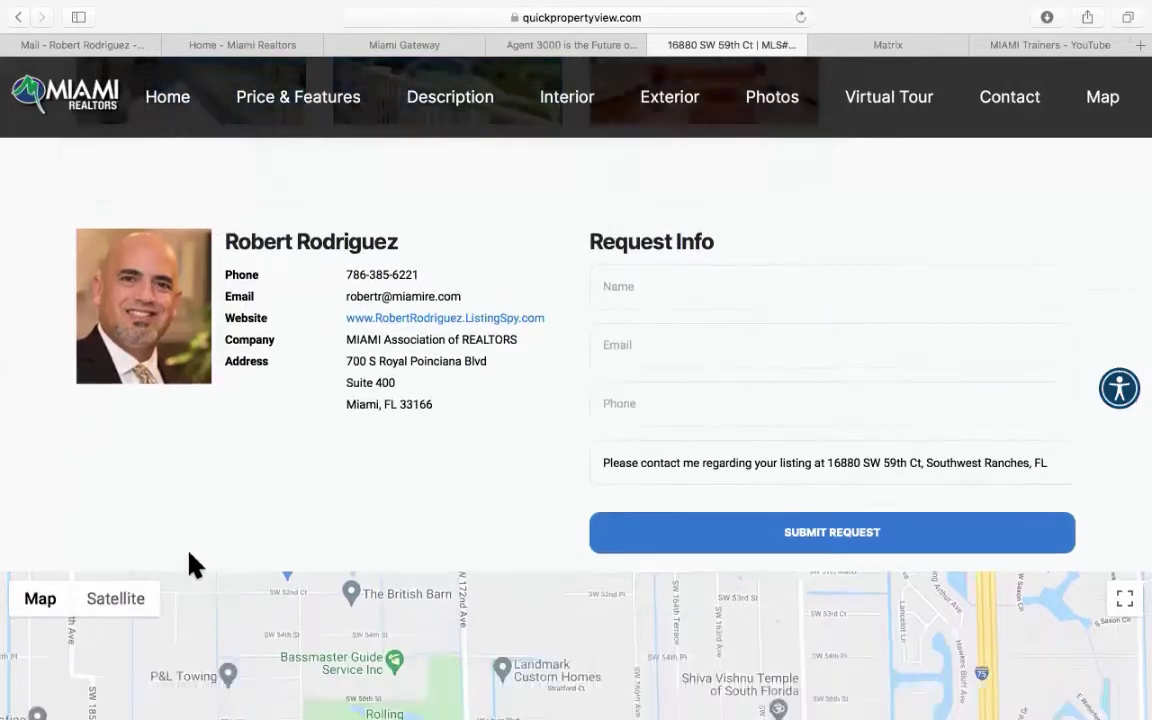
pyautogui.scroll(-10, 873, 440)
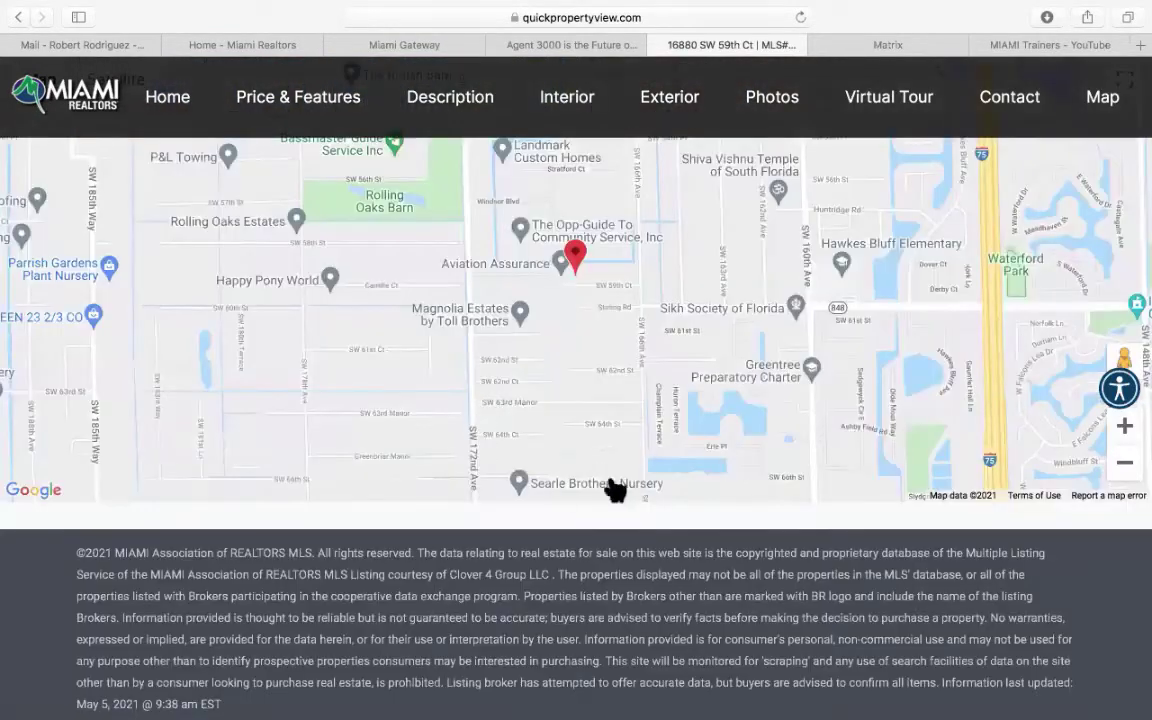
pyautogui.scroll(-1, 519, 571)
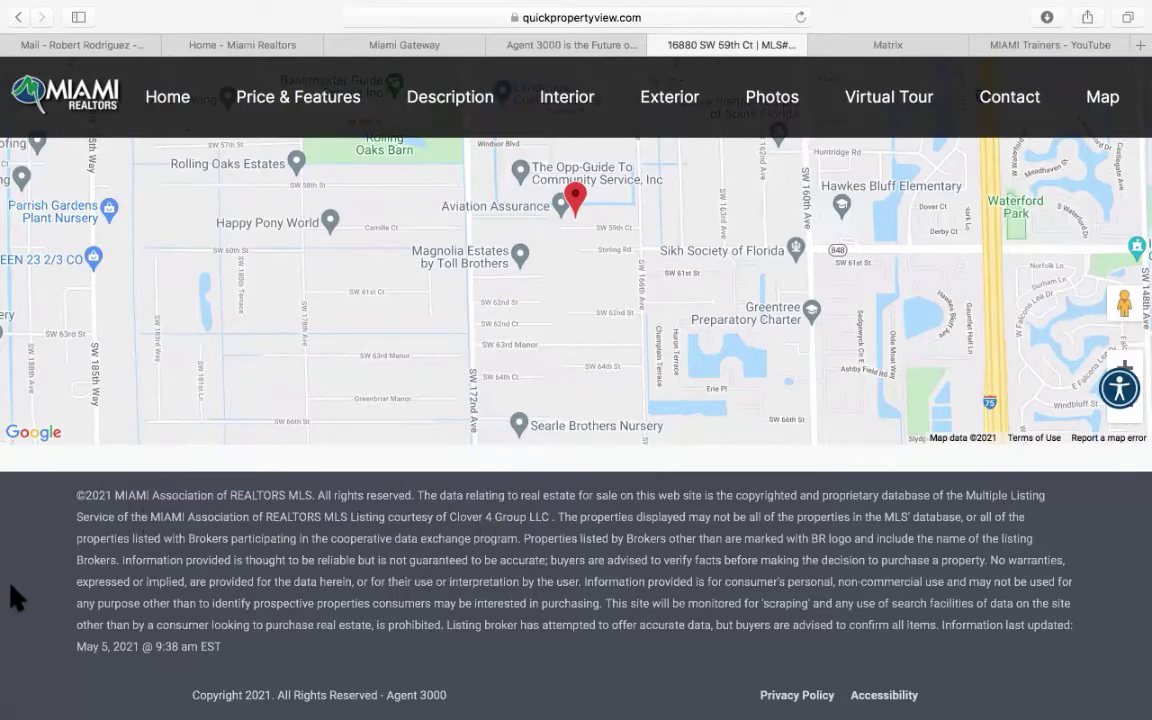
# Scroll to the top of the property site and return to Agent 3000's website templates list.
pyautogui.scroll(15, 11, 590)
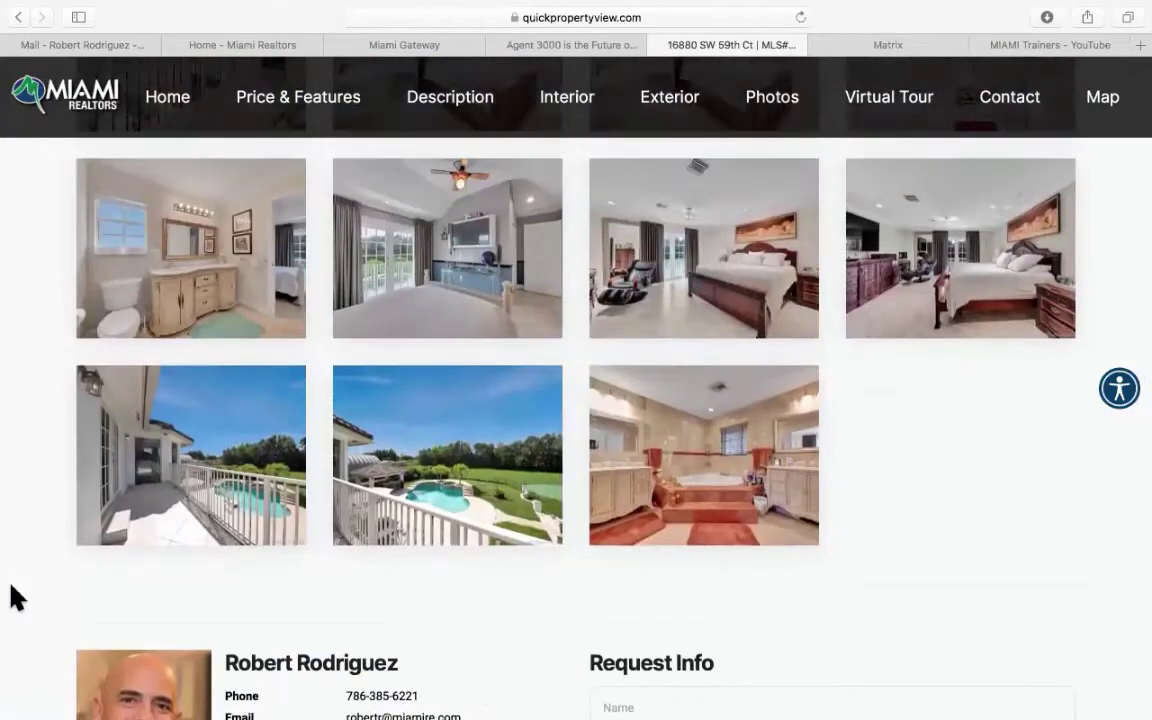
pyautogui.scroll(10, 11, 598)
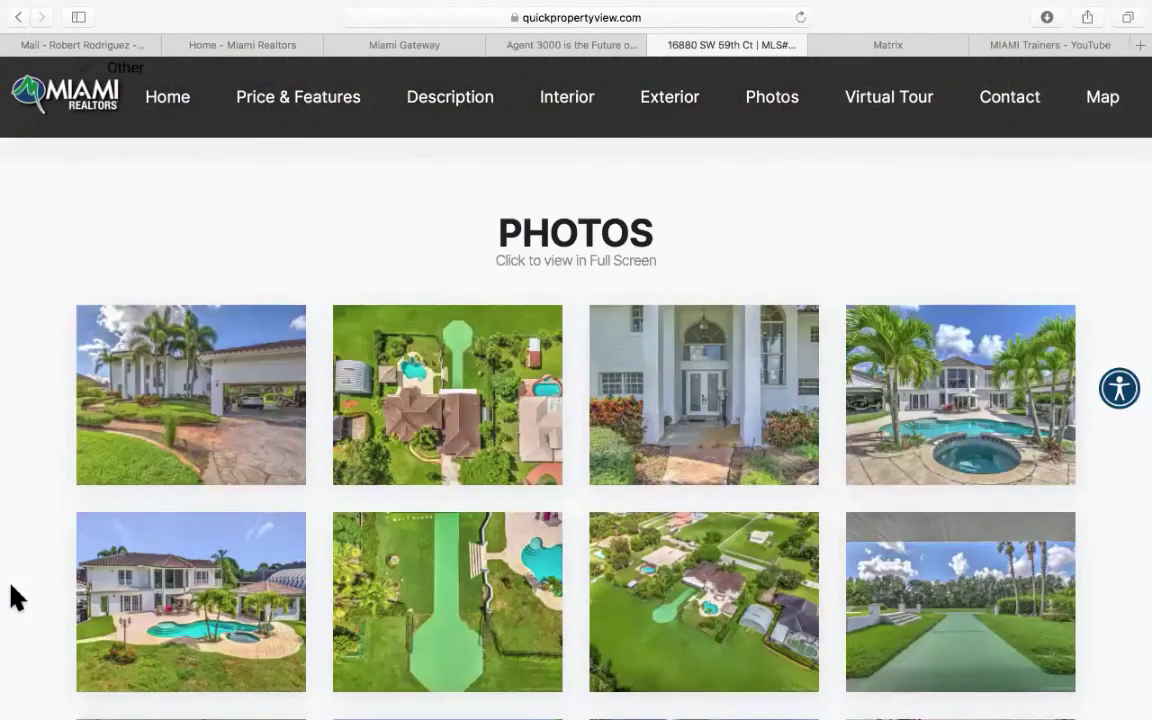
pyautogui.scroll(10, 14, 598)
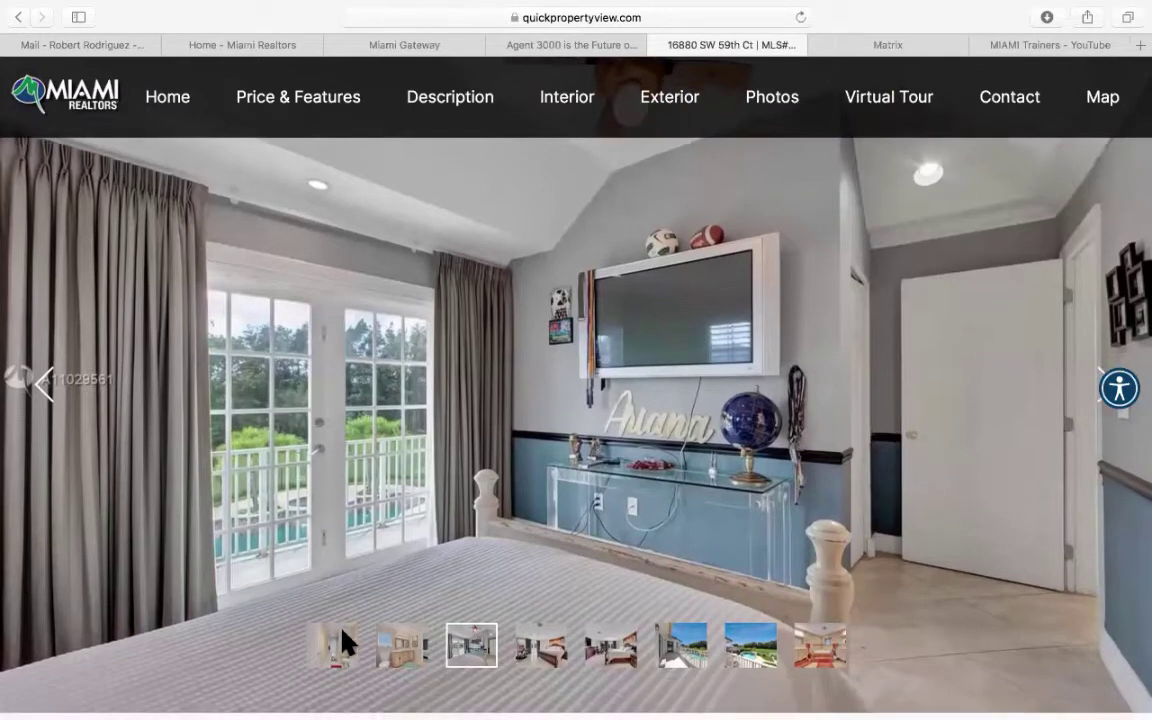
pyautogui.scroll(-3, 345, 640)
pyautogui.scroll(3, 345, 640)
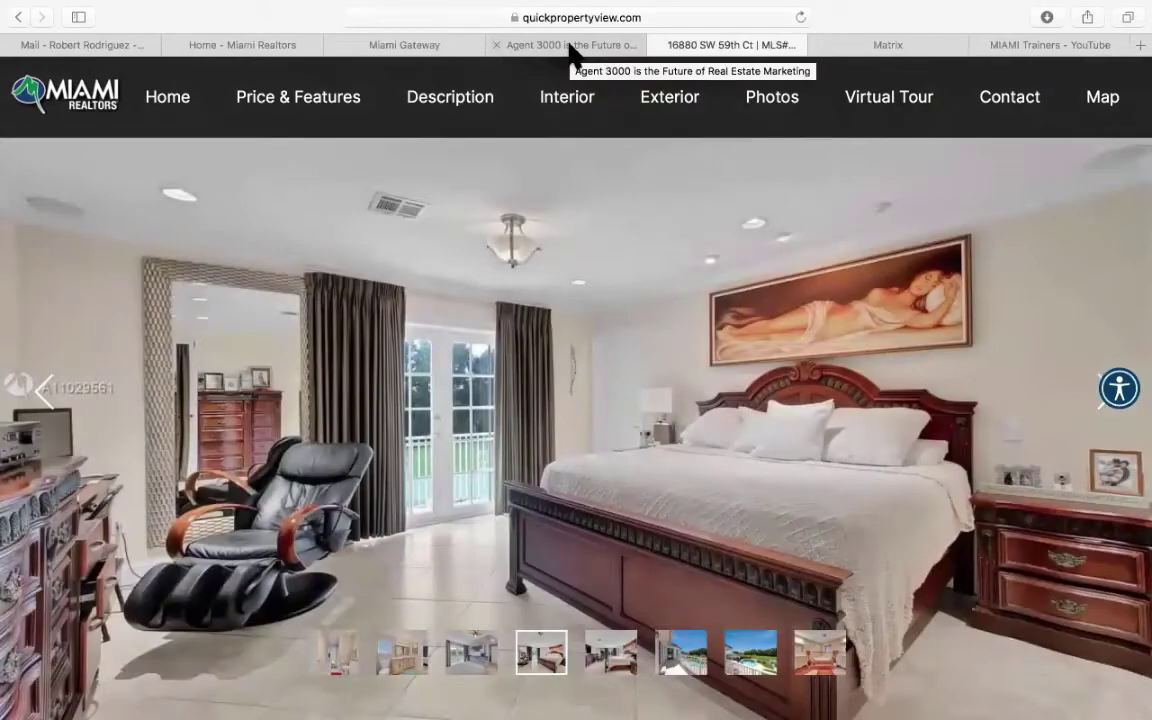
pyautogui.click(570, 46)
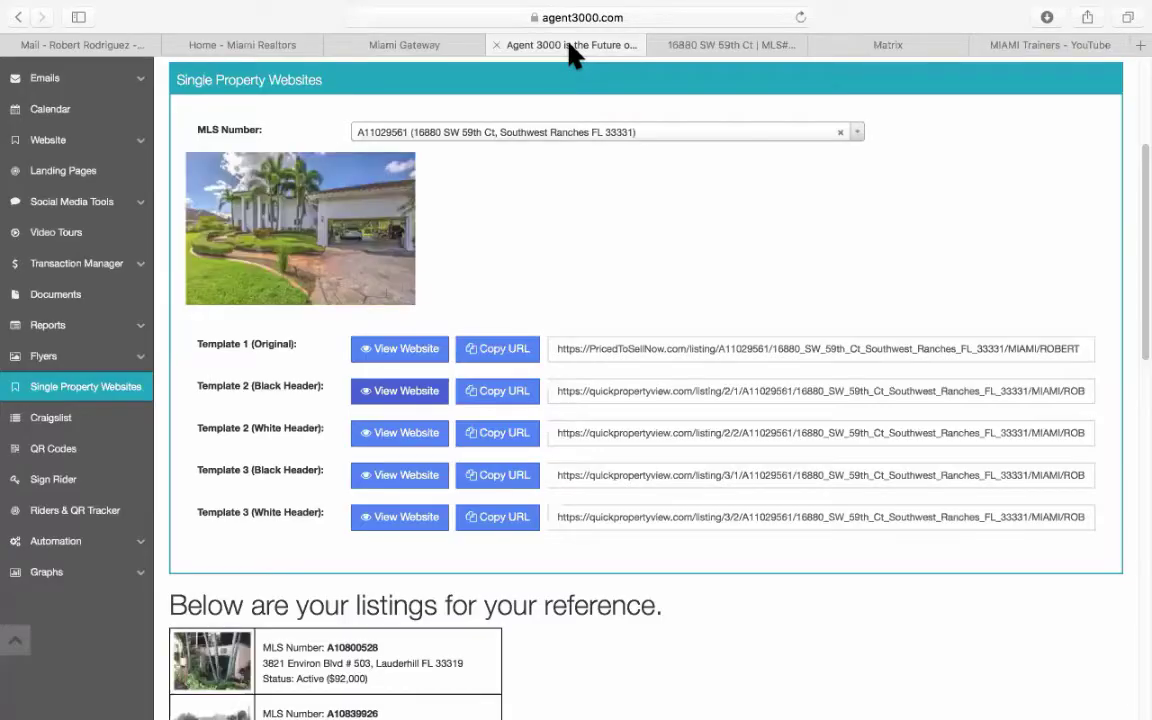
# Copy the Template 2 (Black Header) URL, preview the White Header site, then return to Single Property Websites.
pyautogui.click(654, 388)
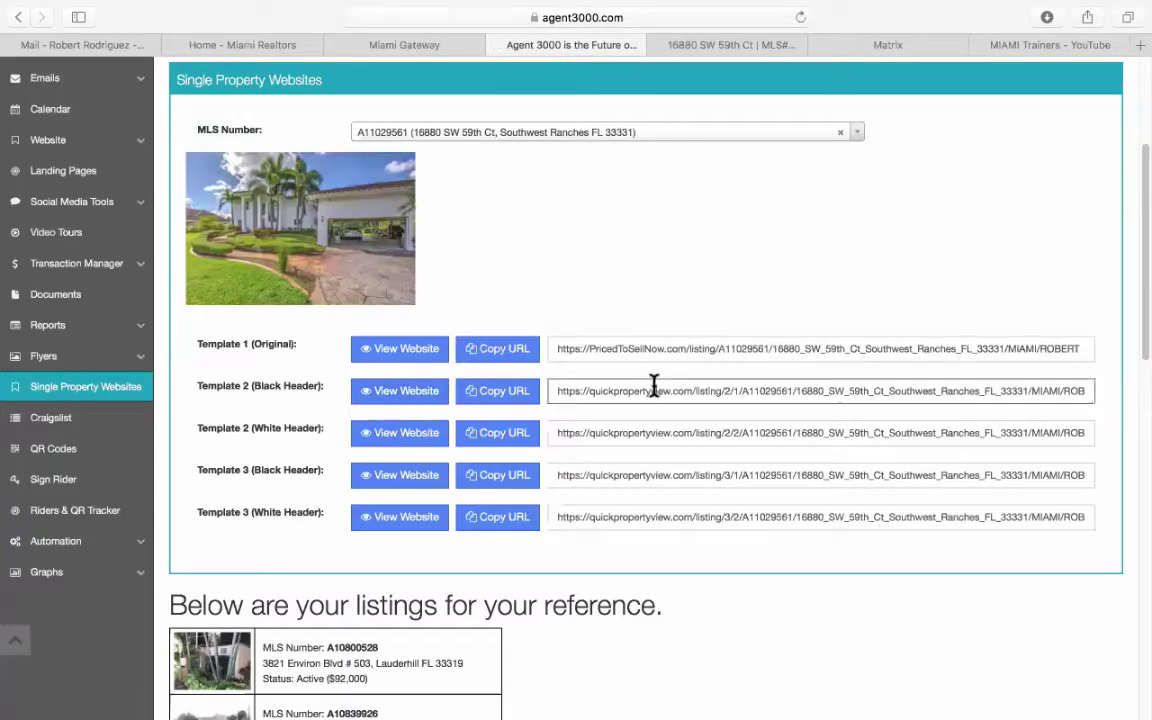
pyautogui.click(500, 397)
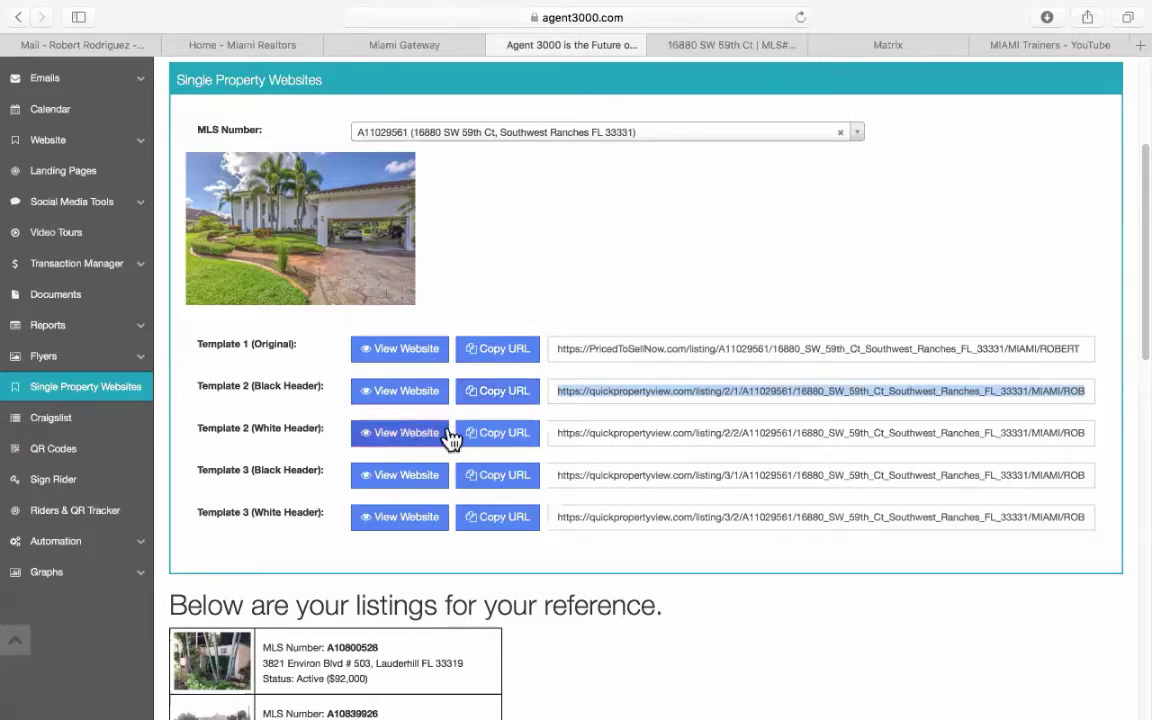
pyautogui.click(412, 433)
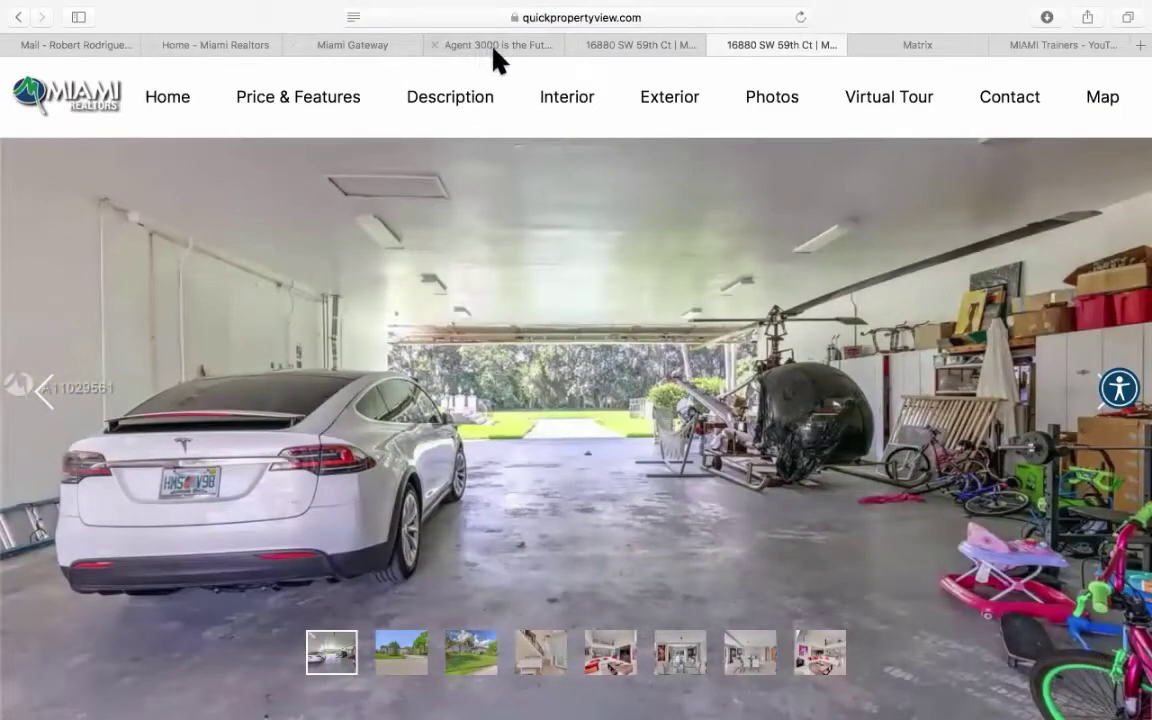
pyautogui.click(492, 45)
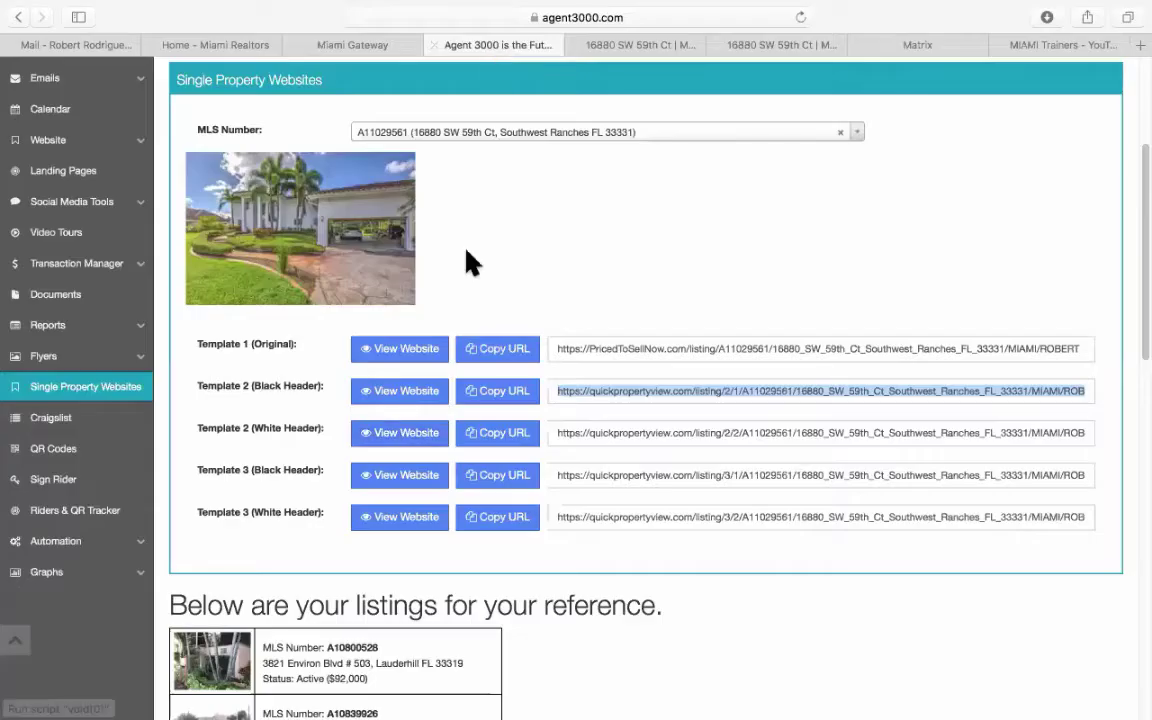
# Review the Template 3 (Black Header) site's description, features and photos, then close two duplicate listing tabs.
pyautogui.click(416, 484)
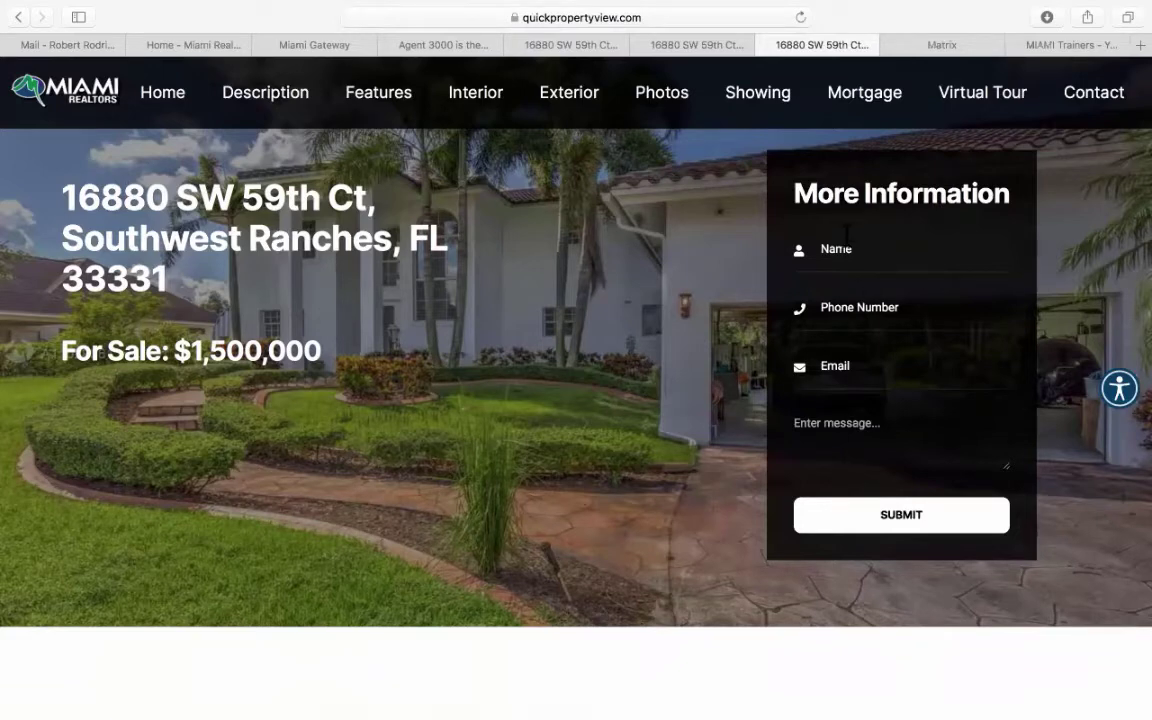
pyautogui.scroll(-1, 270, 435)
pyautogui.scroll(-5, 270, 435)
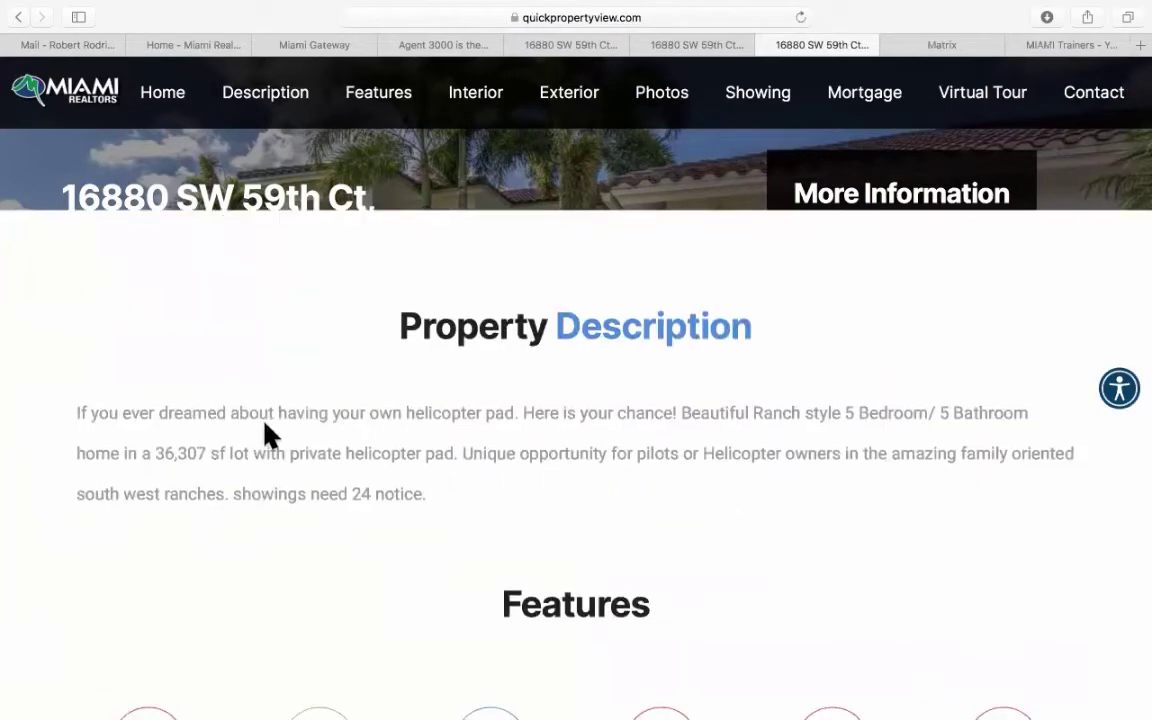
pyautogui.scroll(-6, 265, 424)
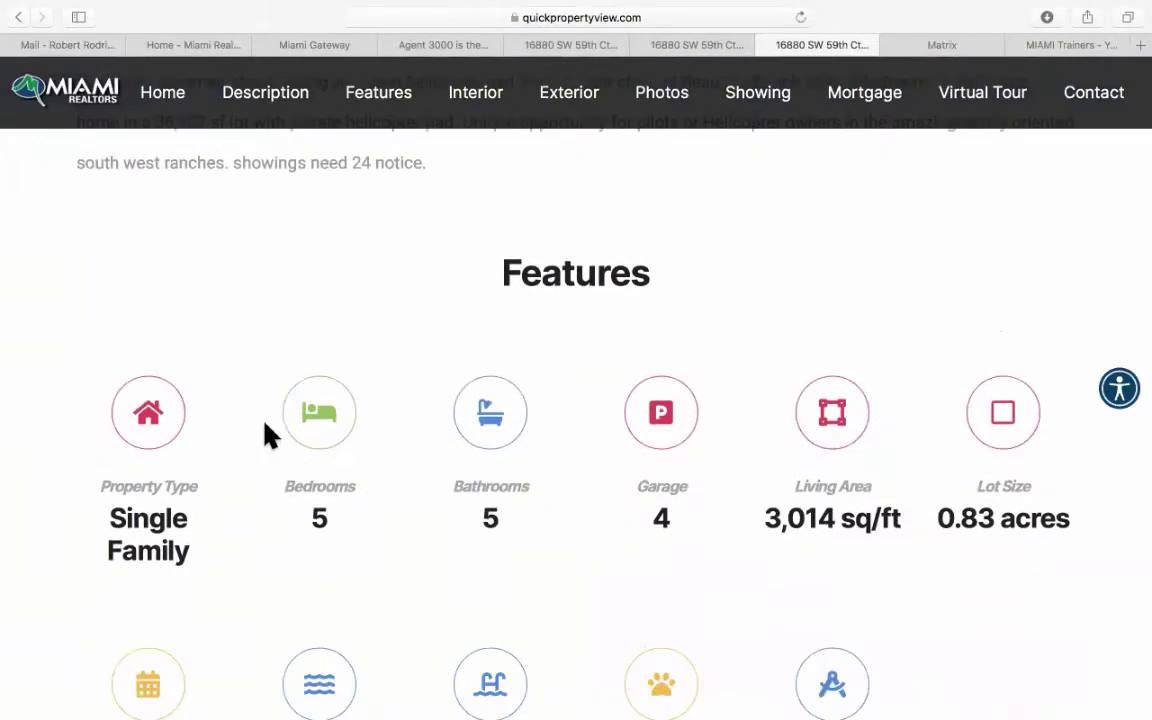
pyautogui.scroll(-9, 265, 436)
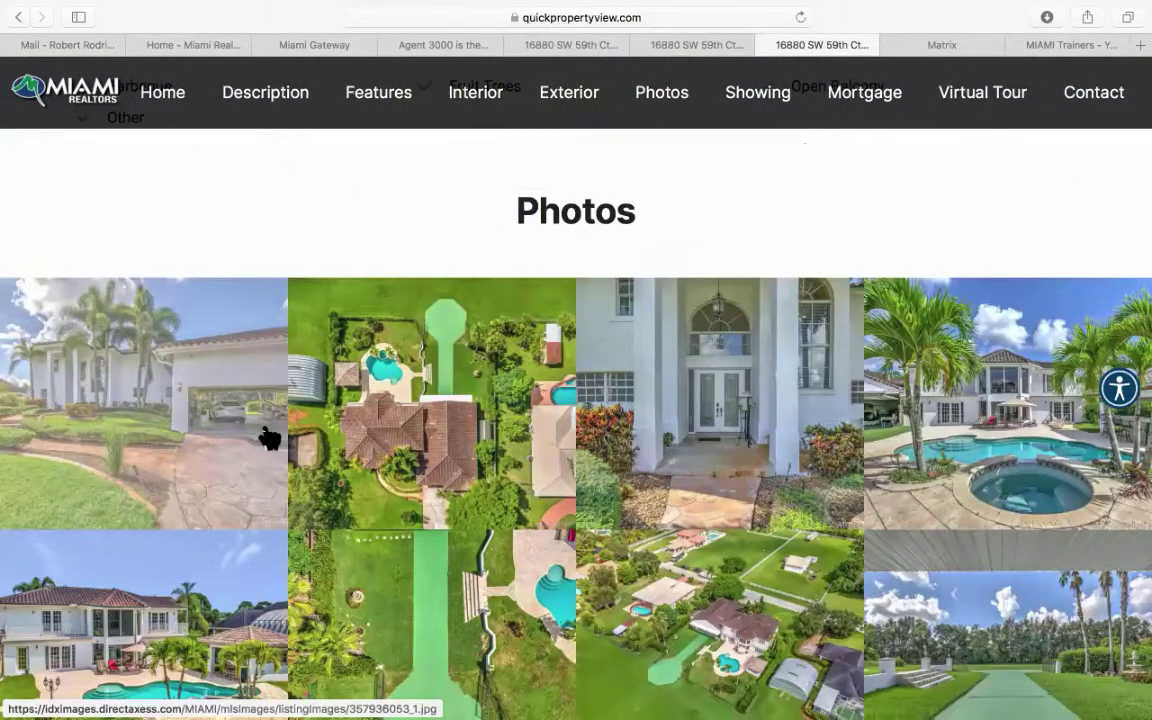
pyautogui.scroll(6, 268, 437)
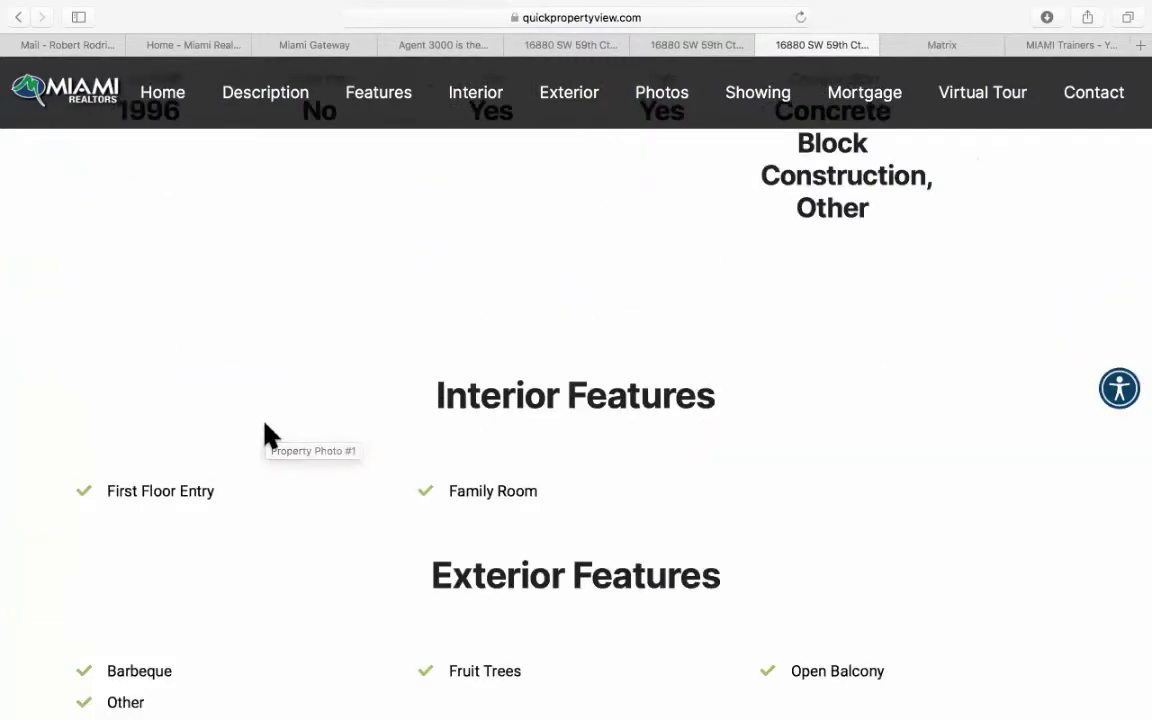
pyautogui.scroll(10, 266, 435)
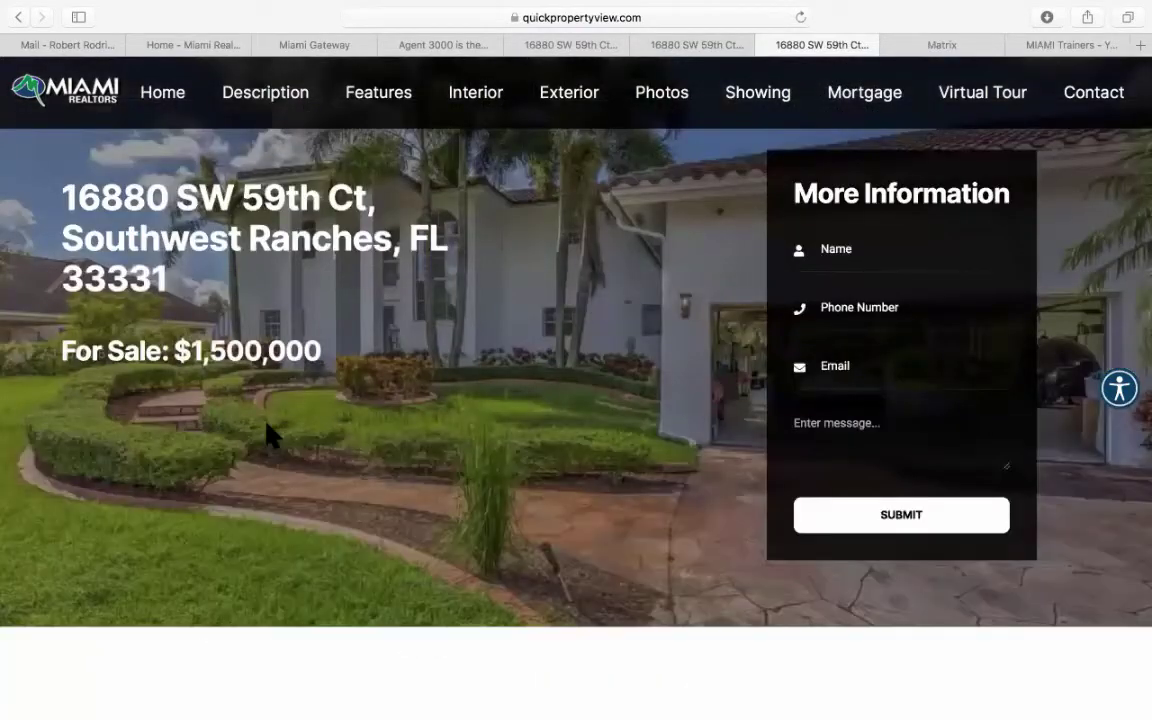
pyautogui.click(512, 45)
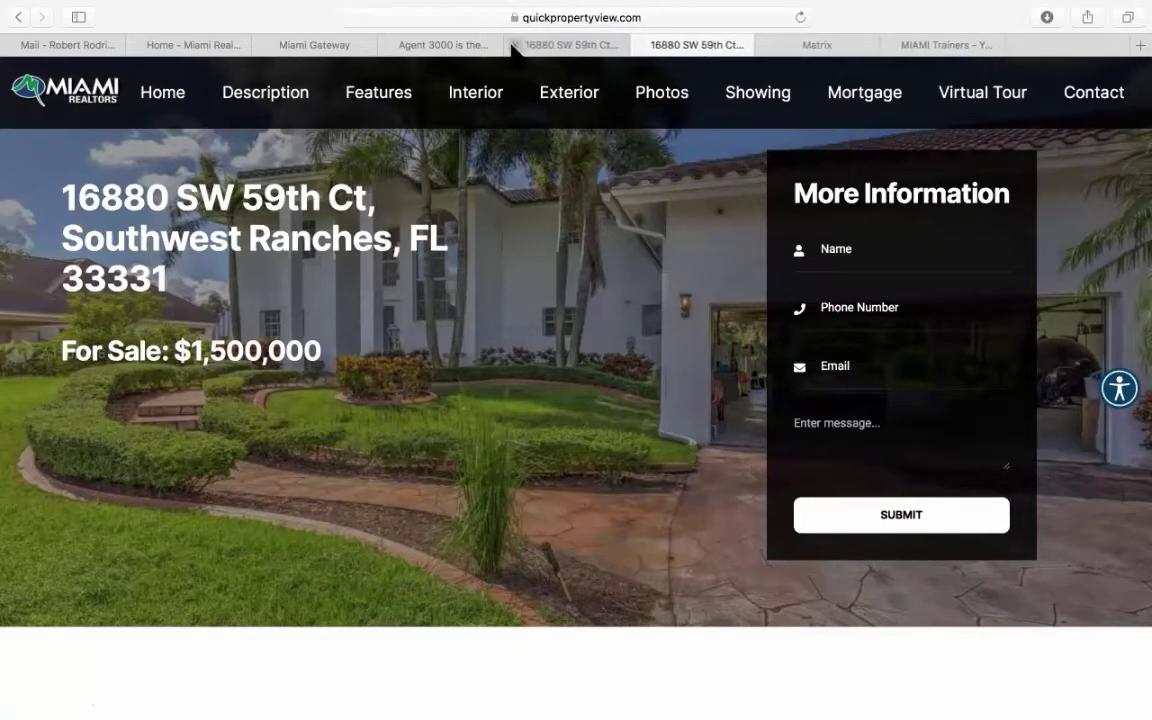
pyautogui.click(512, 45)
pyautogui.click(512, 45)
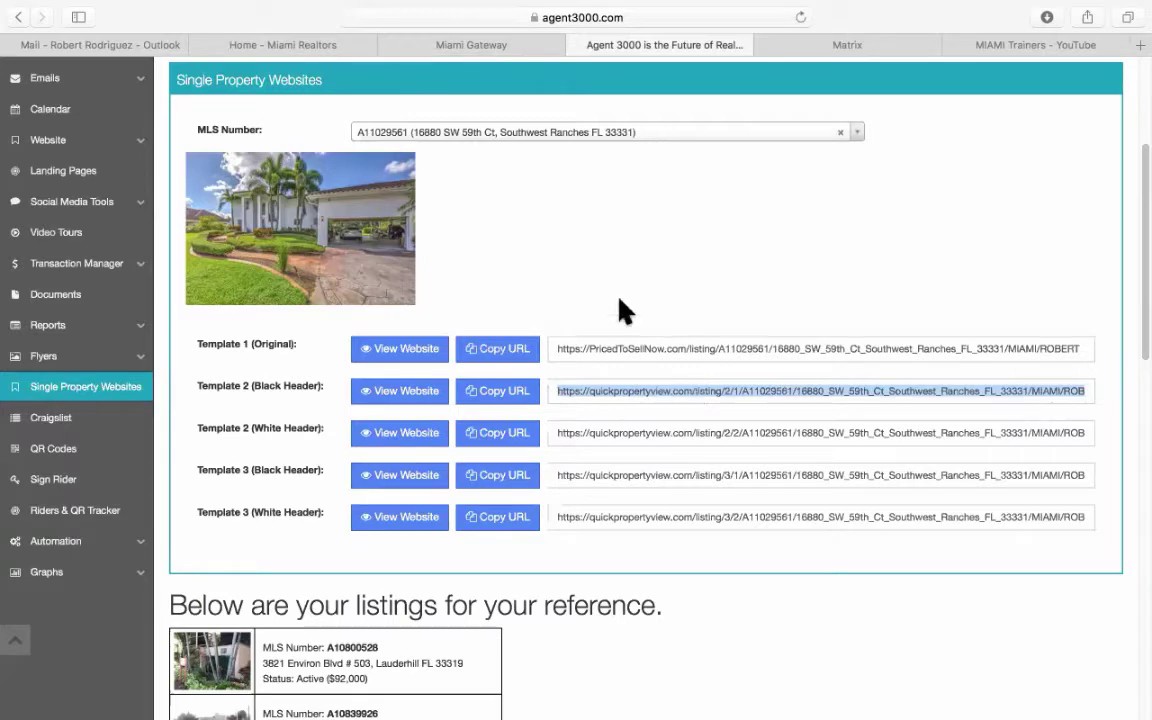
pyautogui.scroll(5, 560, 260)
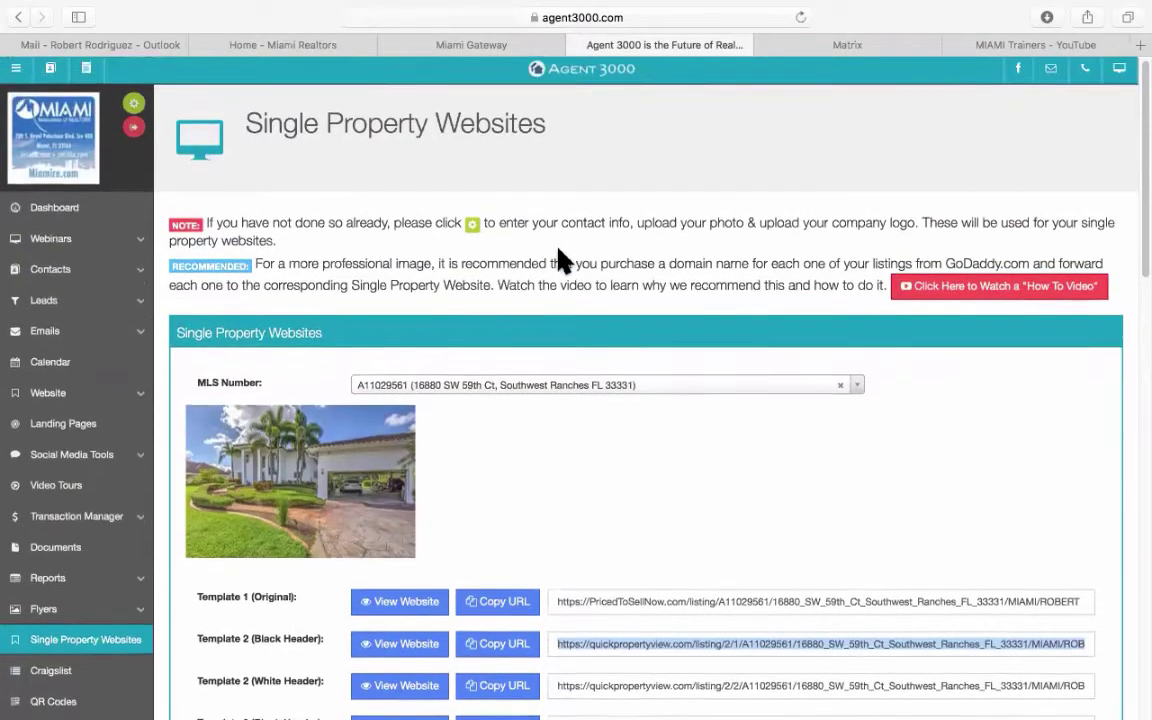
pyautogui.scroll(-2, 565, 270)
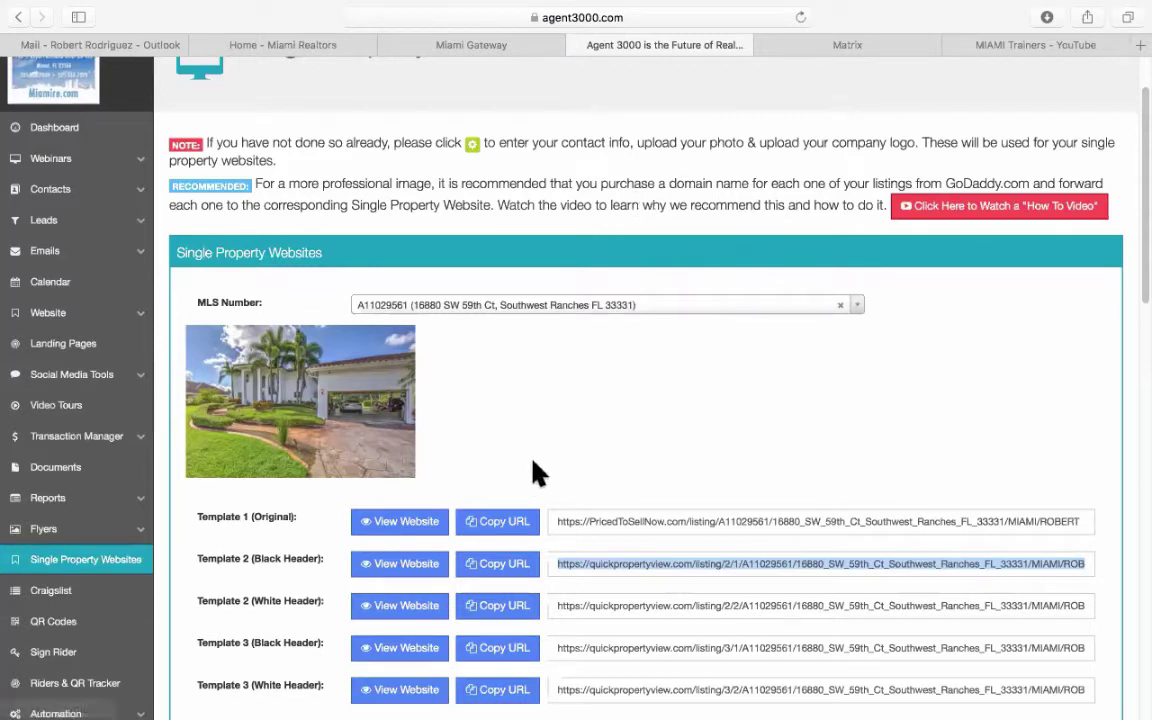
# Scroll through the Single Property Websites page and expand Social Media Tools in the sidebar.
pyautogui.scroll(-1, 540, 465)
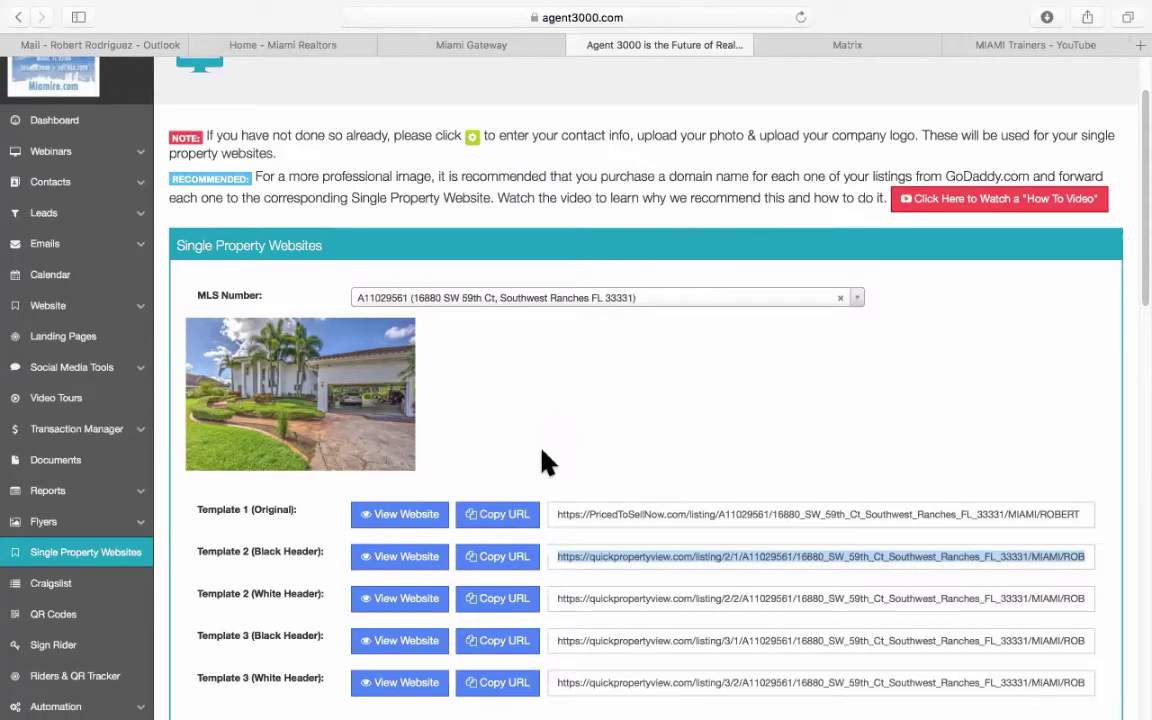
pyautogui.scroll(-2, 545, 462)
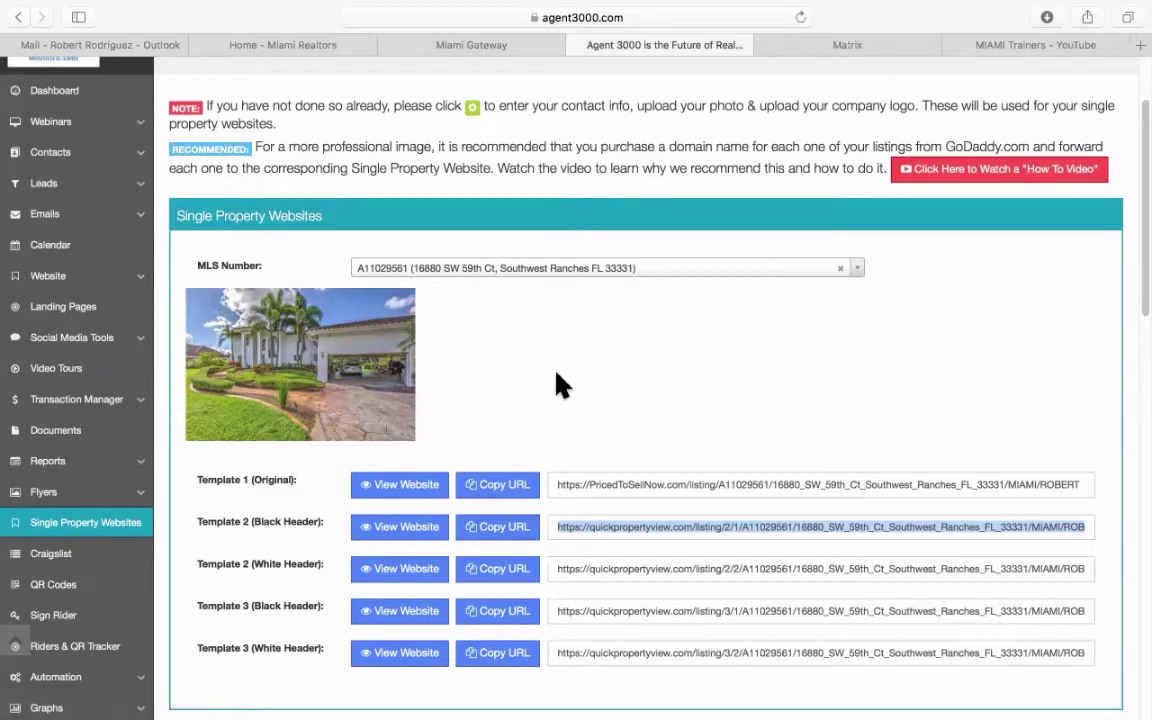
pyautogui.scroll(-3, 558, 385)
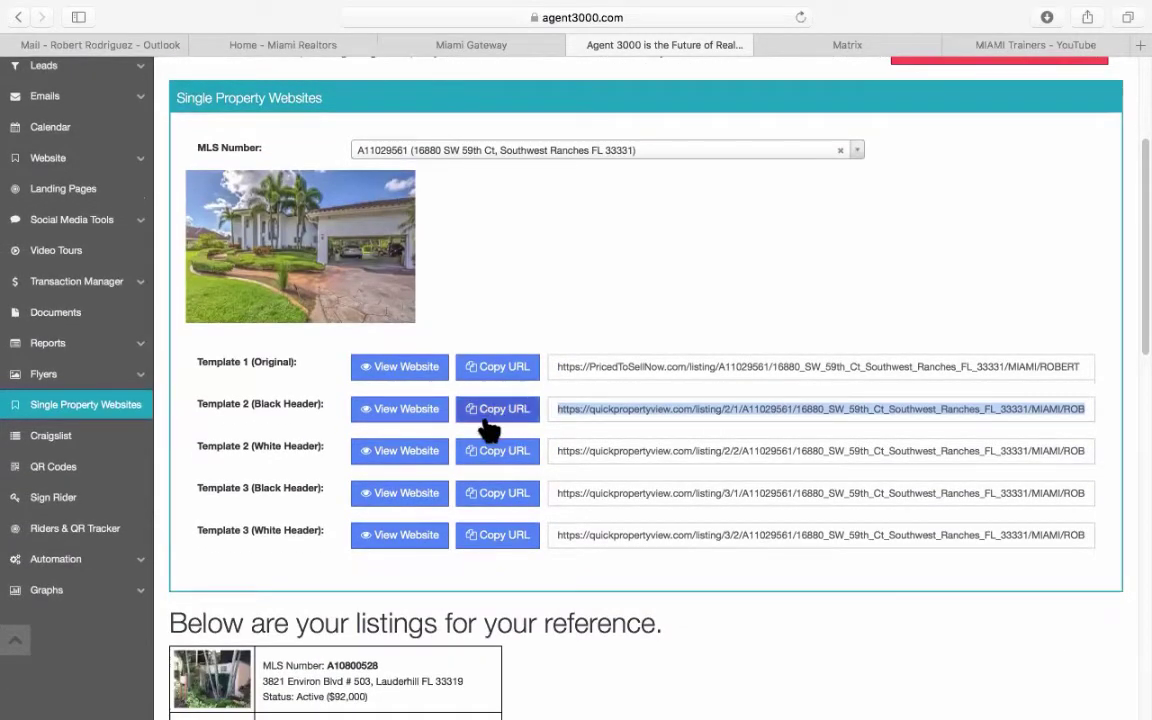
pyautogui.scroll(1, 490, 430)
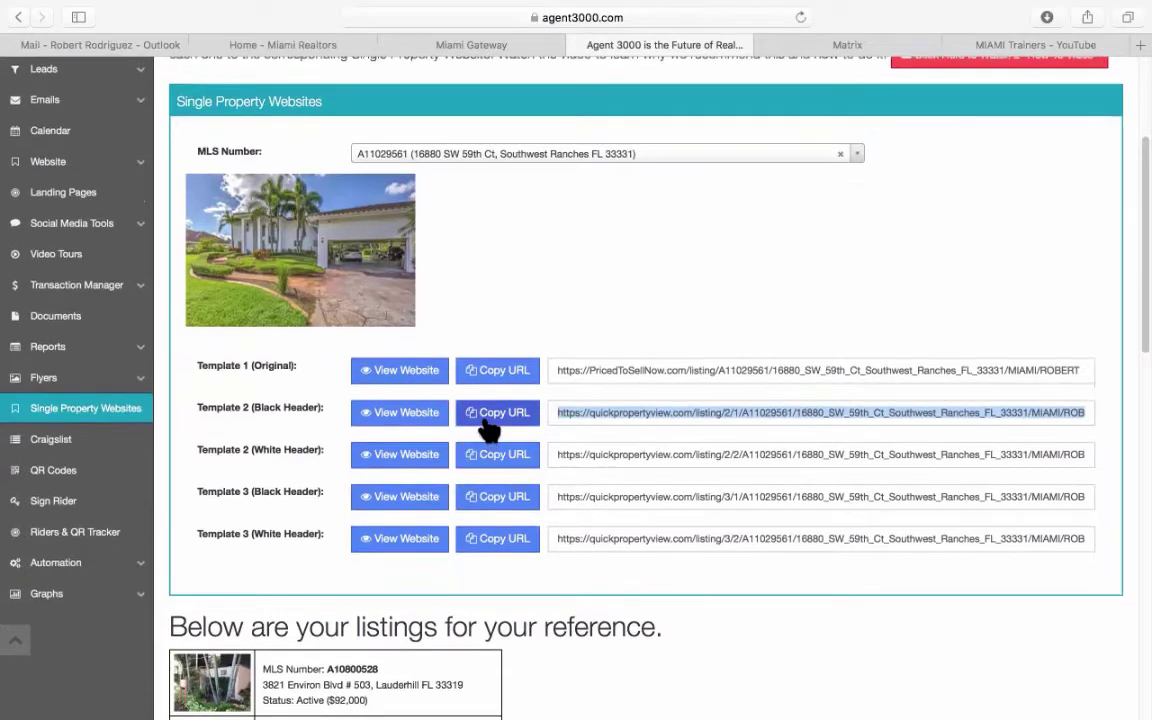
pyautogui.scroll(8, 487, 430)
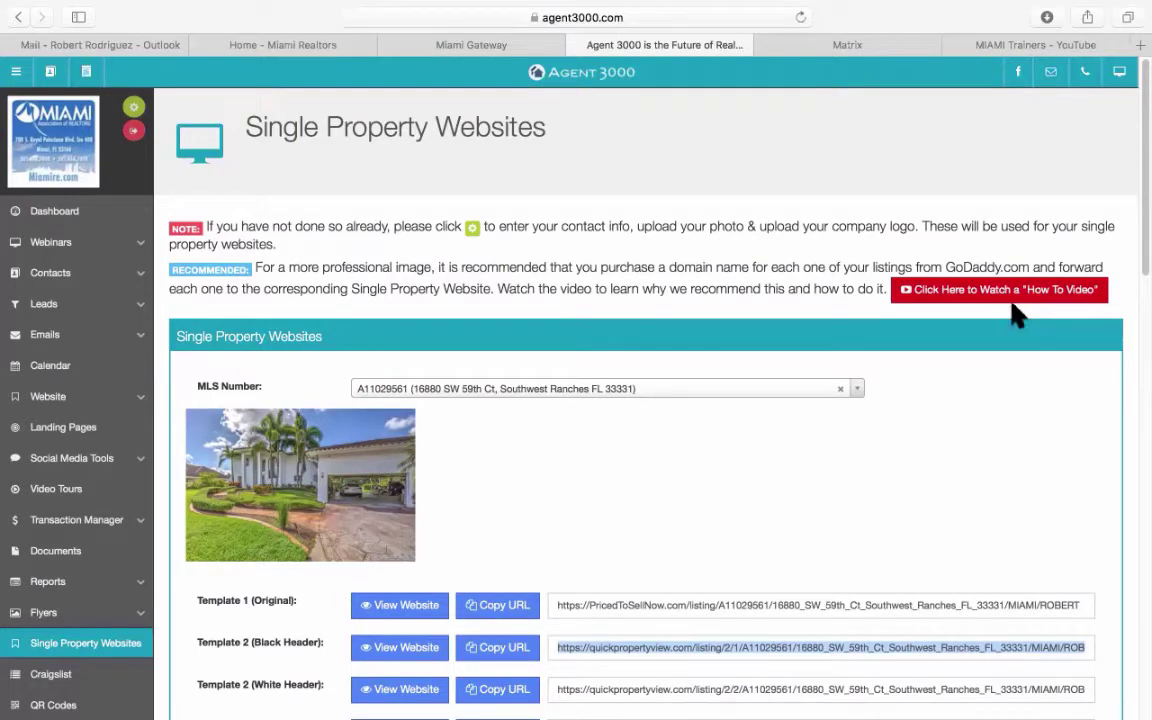
pyautogui.scroll(-3, 808, 494)
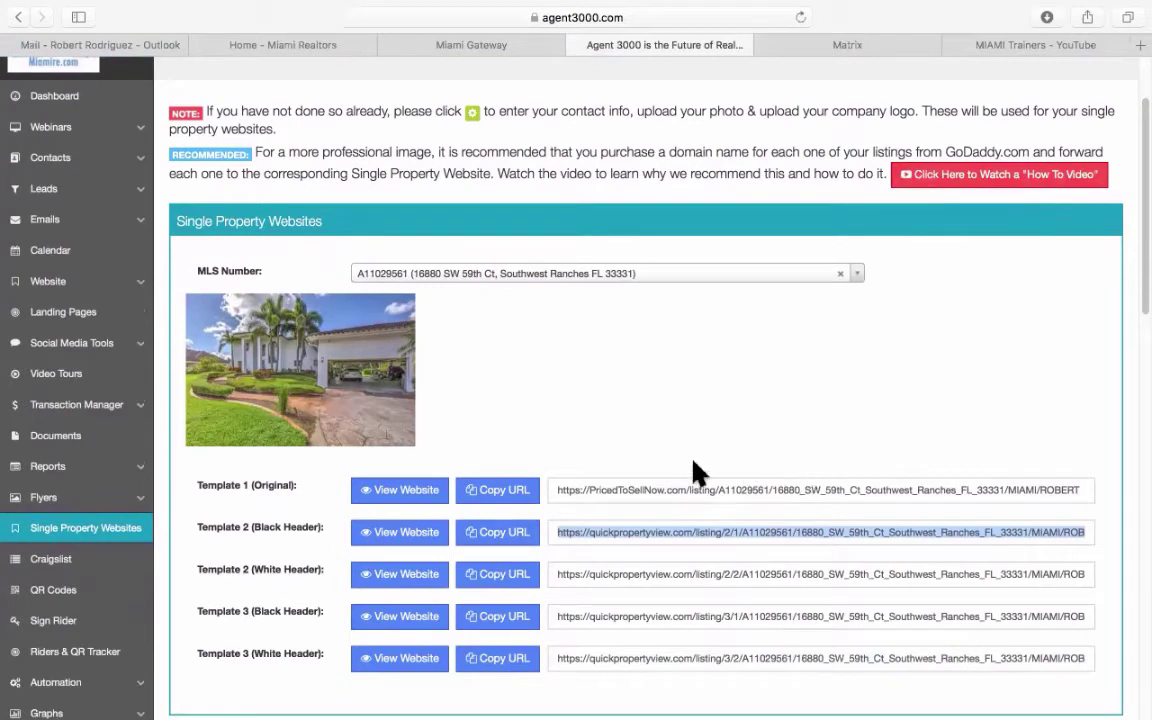
pyautogui.click(77, 344)
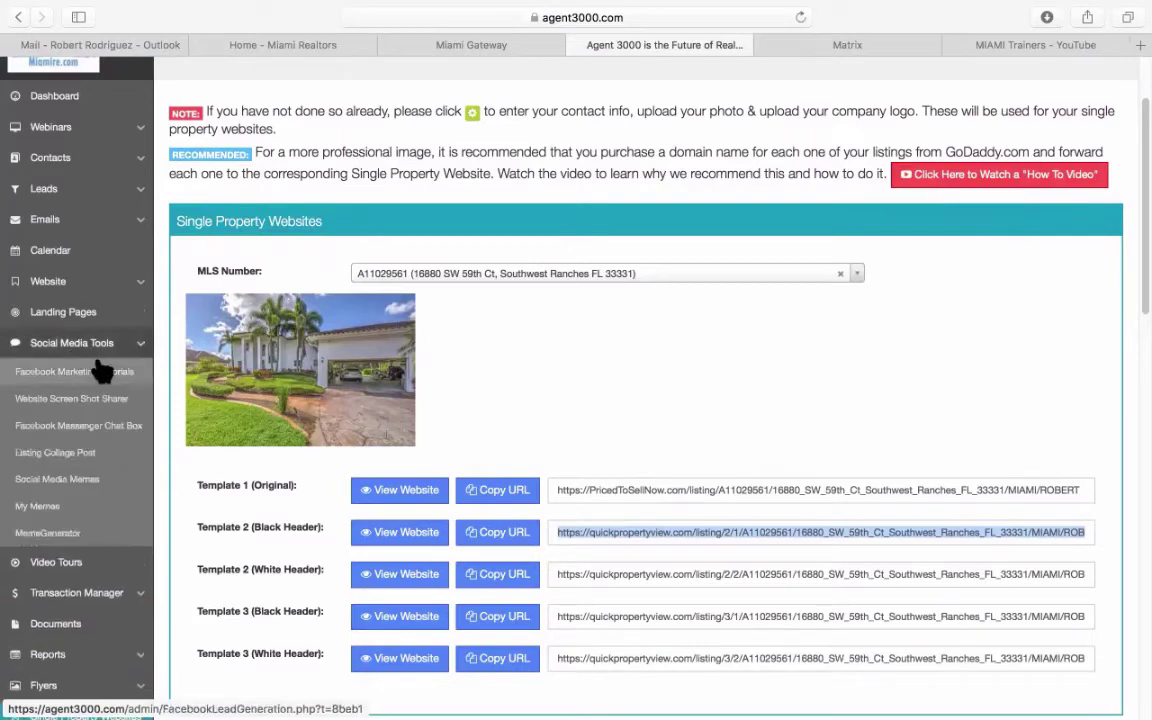
pyautogui.scroll(-2, 84, 360)
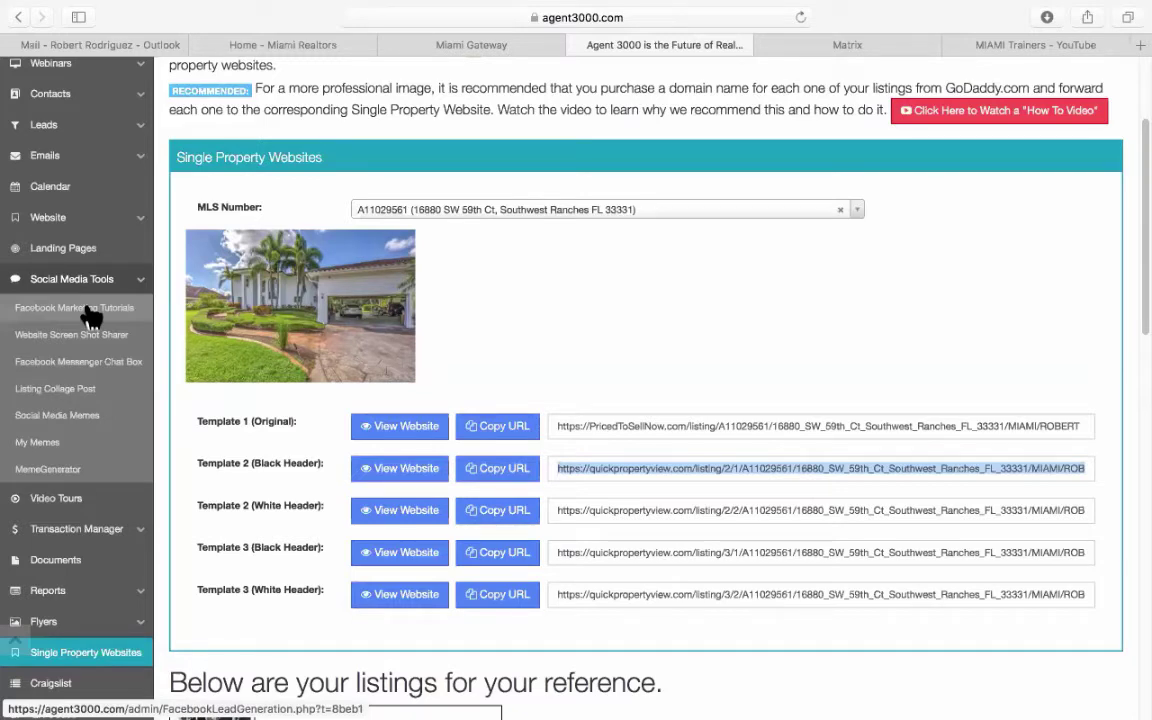
# Open Listing Collage Post, then switch to the Matrix listing for ML# A11029561.
pyautogui.click(84, 390)
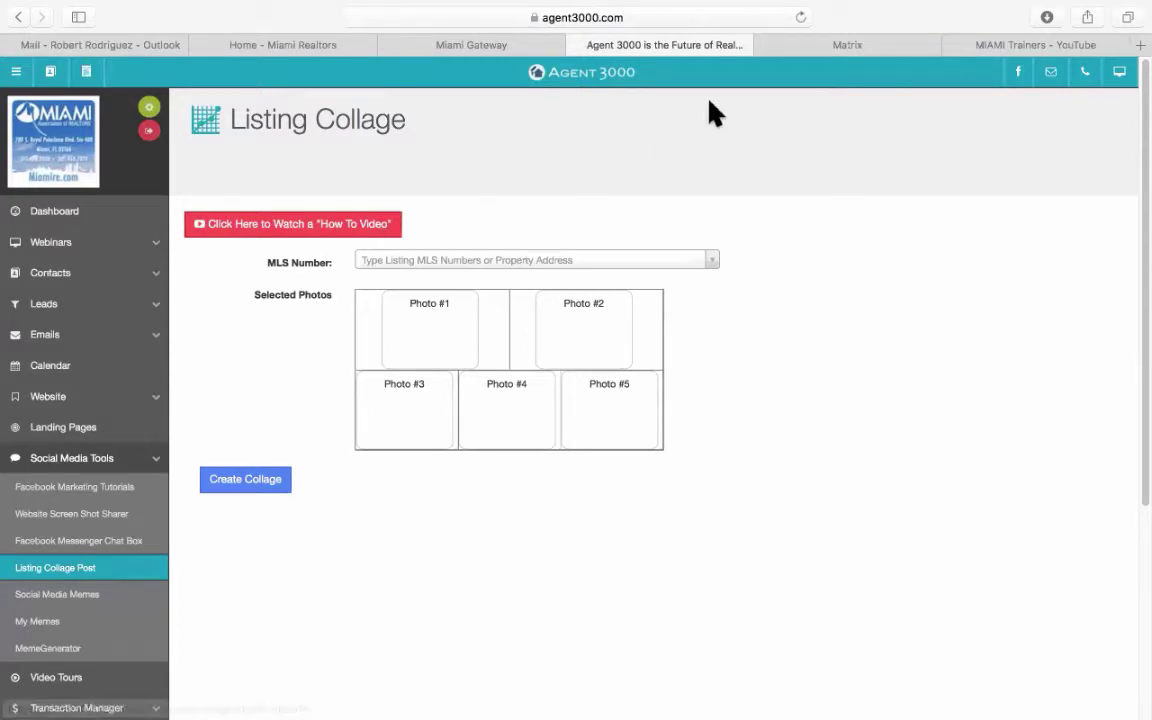
pyautogui.click(869, 44)
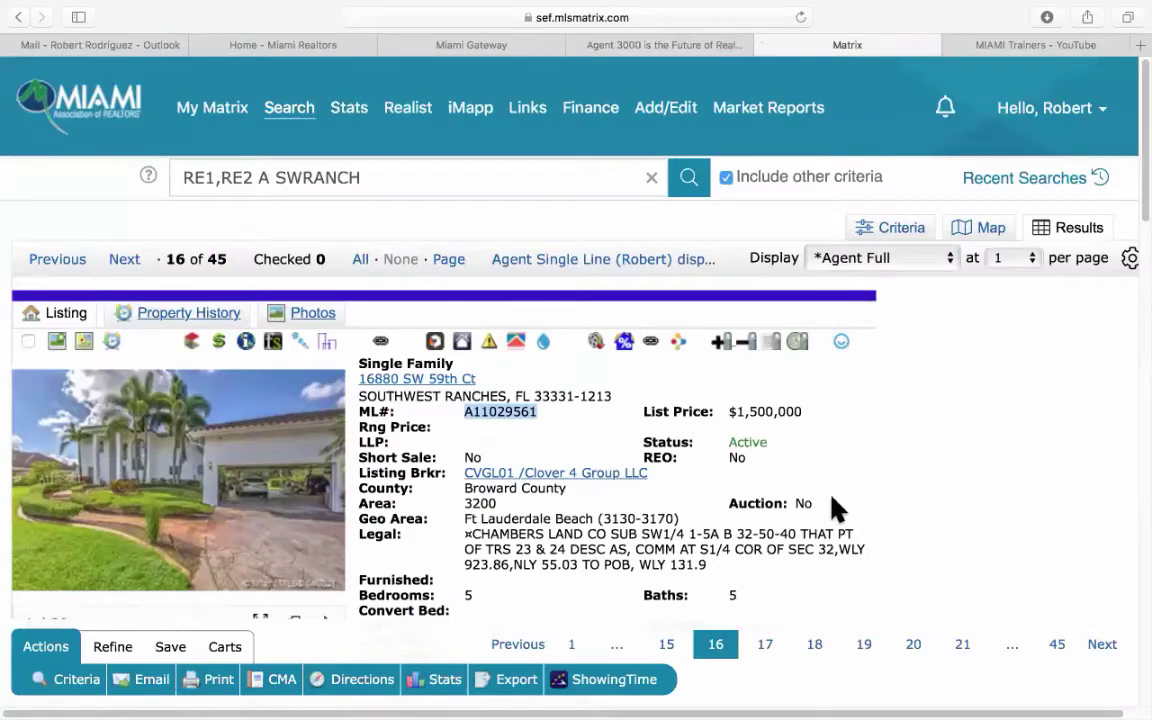
pyautogui.scroll(-10, 830, 495)
pyautogui.scroll(-5, 836, 510)
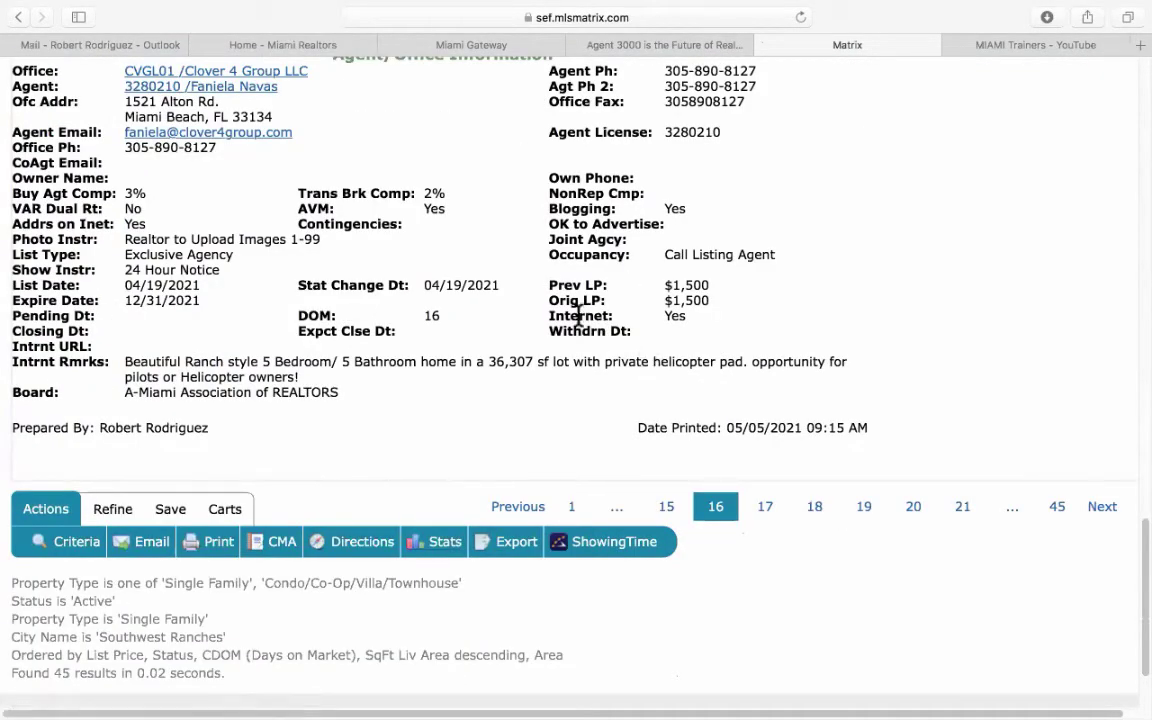
pyautogui.moveTo(551, 316); pyautogui.dragTo(708, 313)
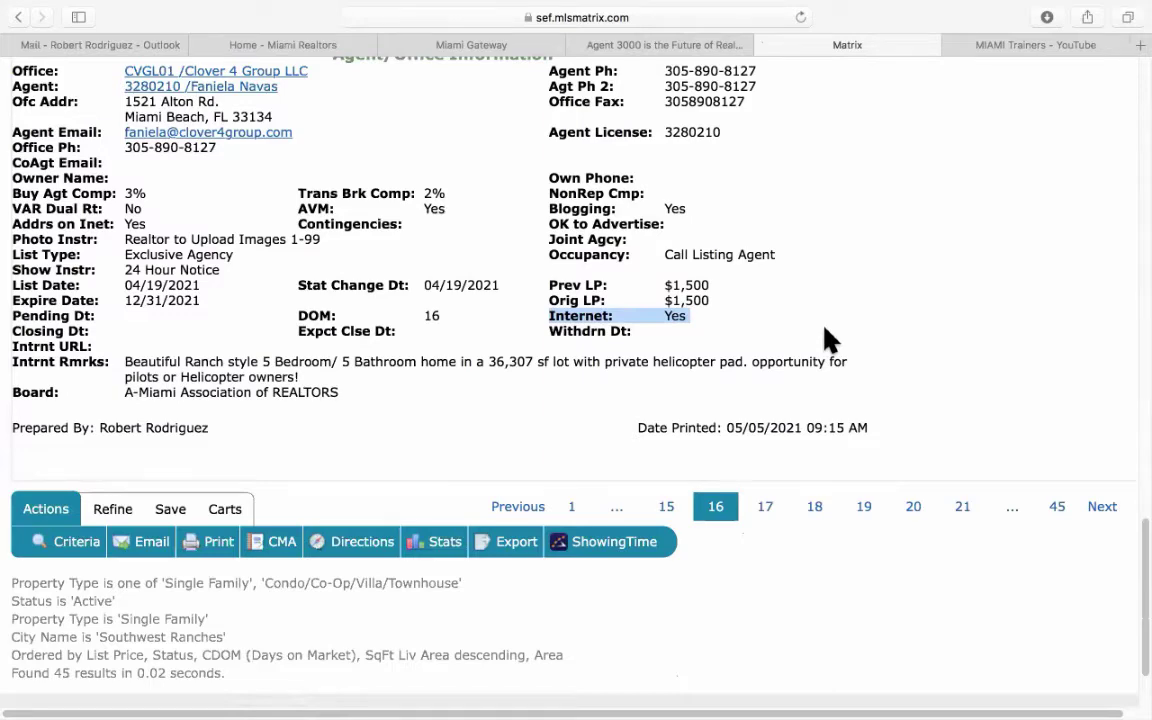
pyautogui.scroll(20, 826, 340)
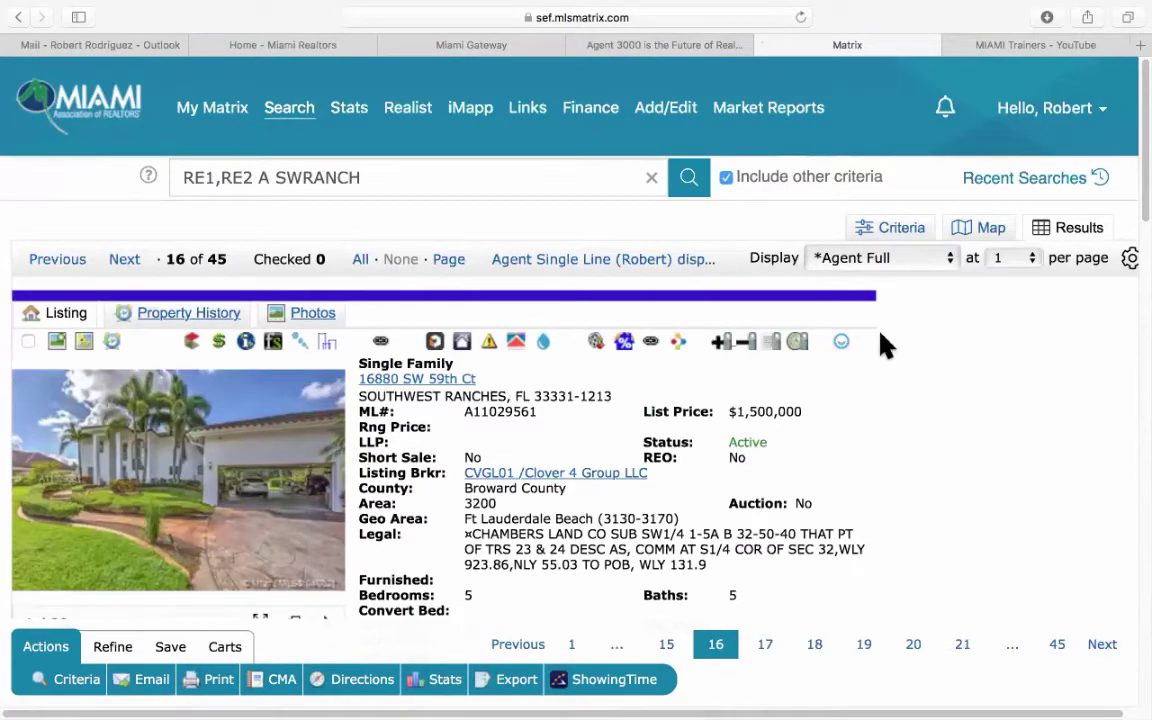
pyautogui.scroll(-20, 884, 345)
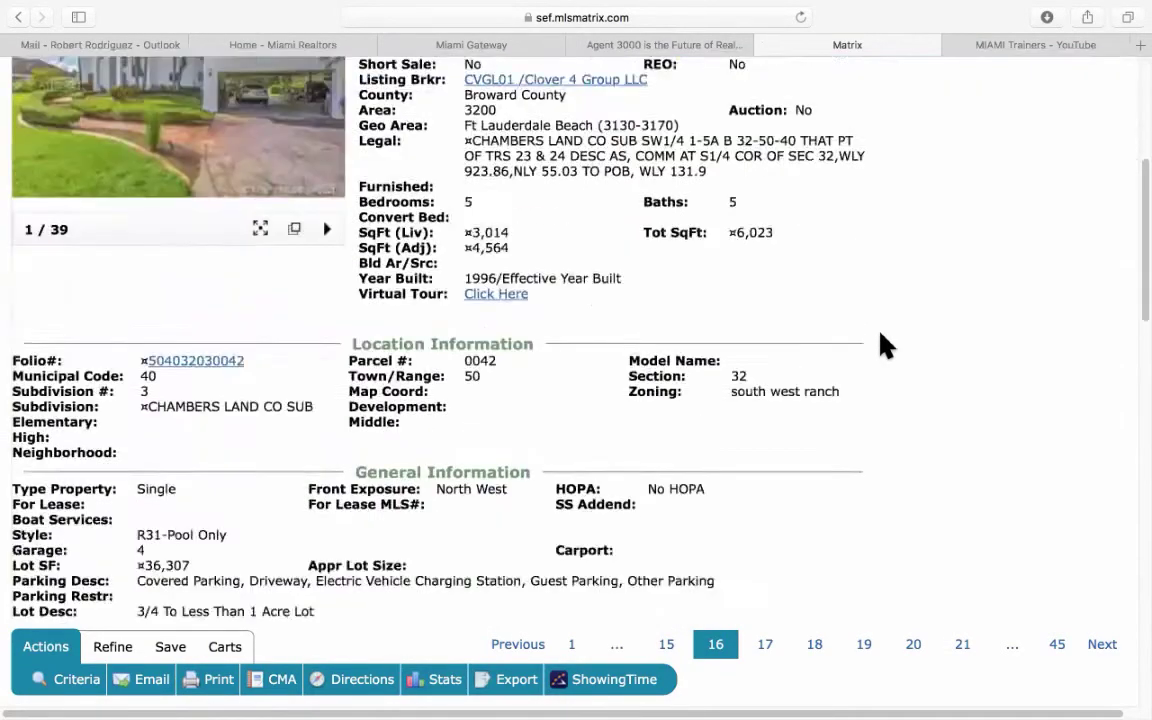
pyautogui.scroll(-10, 884, 345)
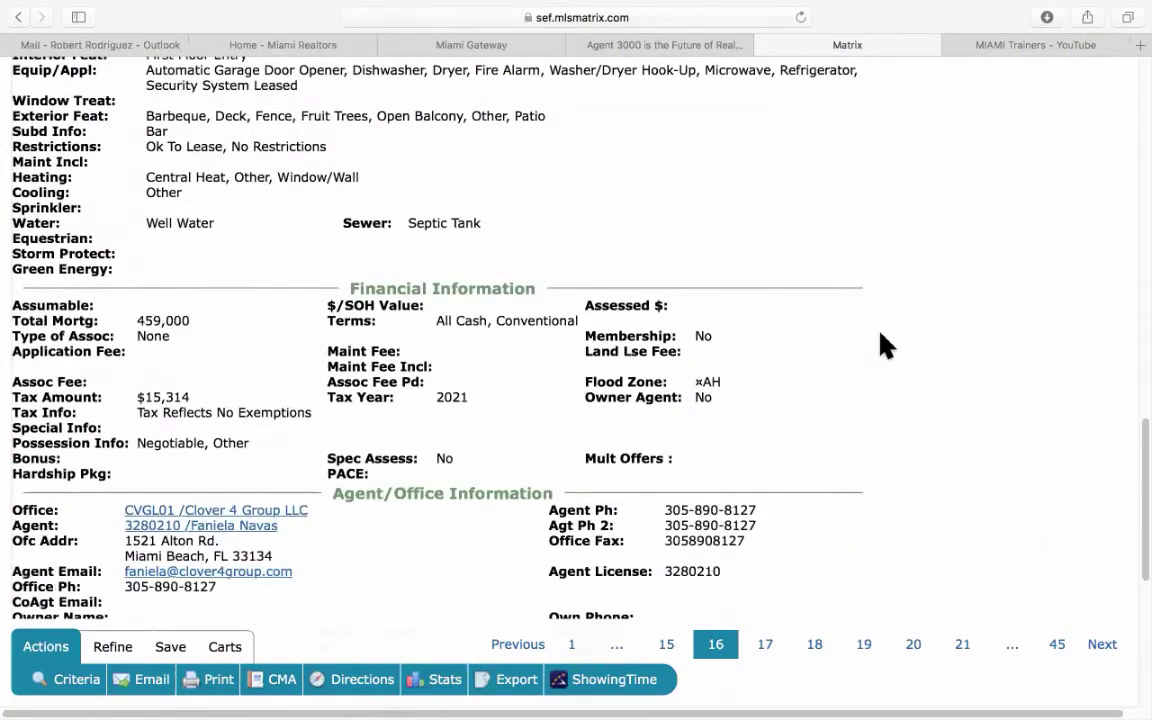
pyautogui.scroll(-5, 884, 345)
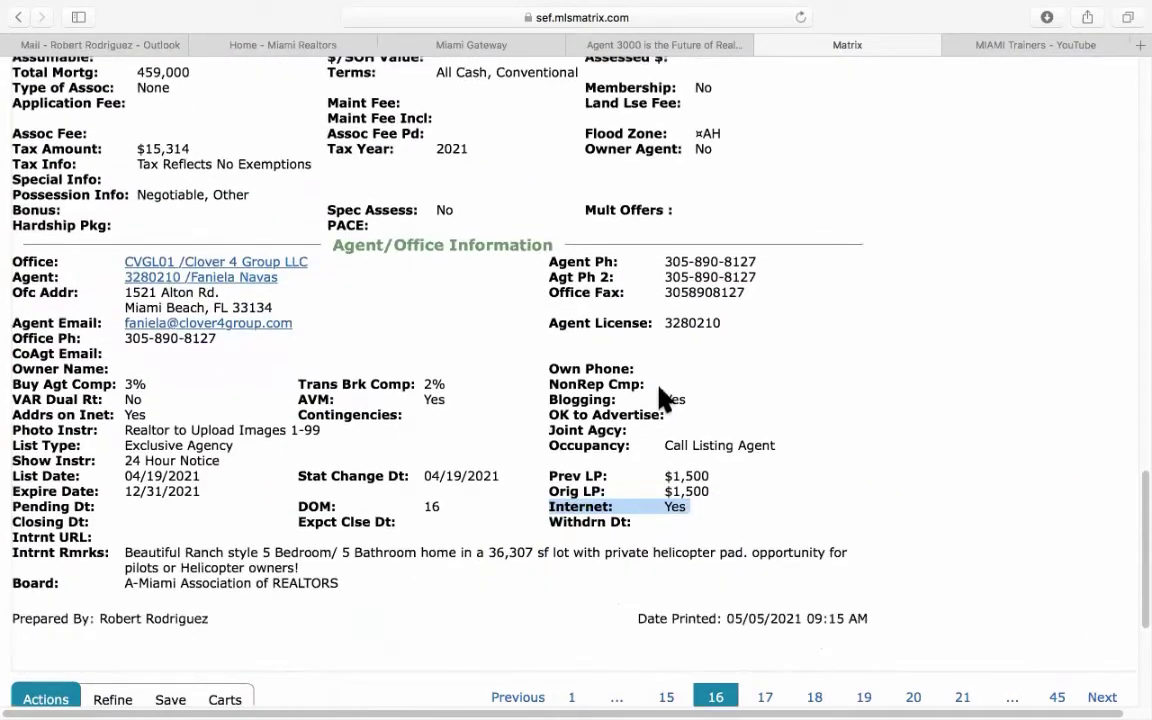
pyautogui.click(616, 415)
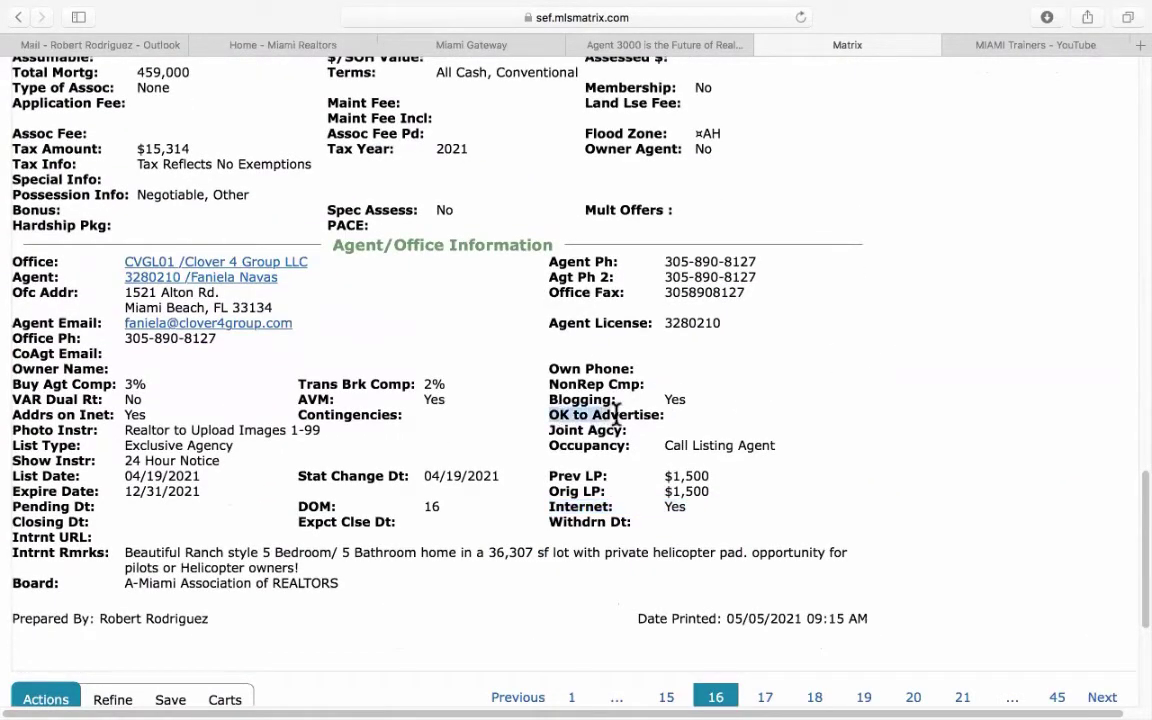
pyautogui.moveTo(616, 415); pyautogui.dragTo(715, 415)
pyautogui.click(670, 425)
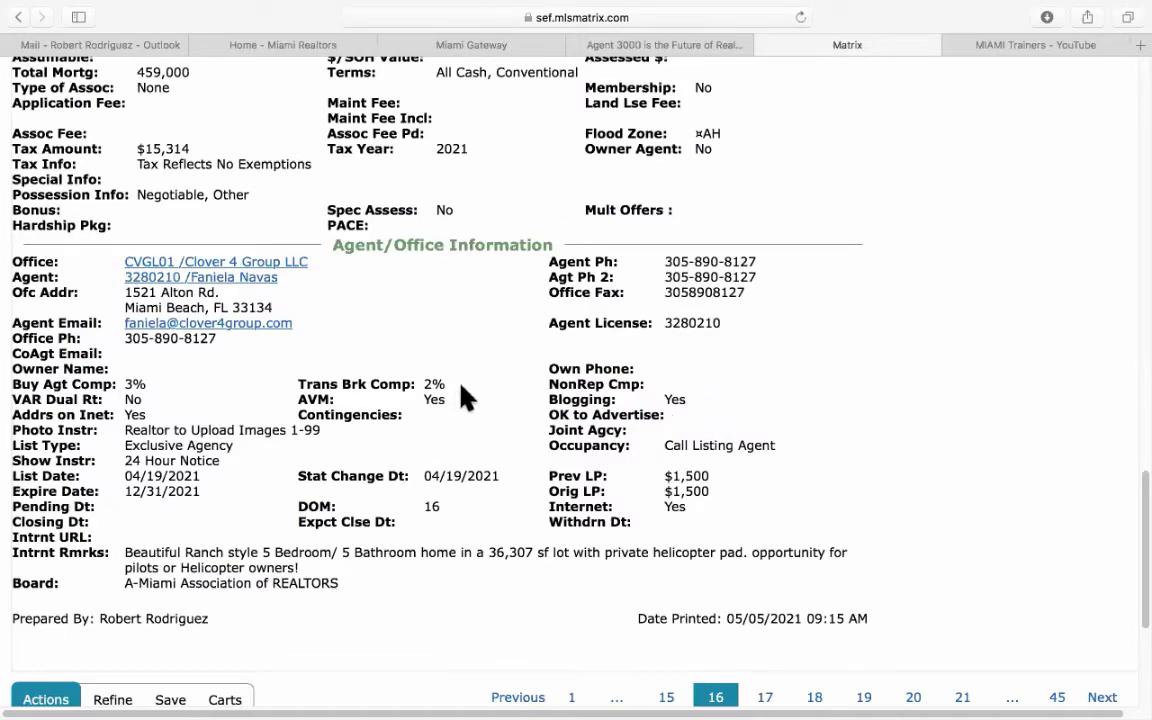
pyautogui.scroll(15, 460, 398)
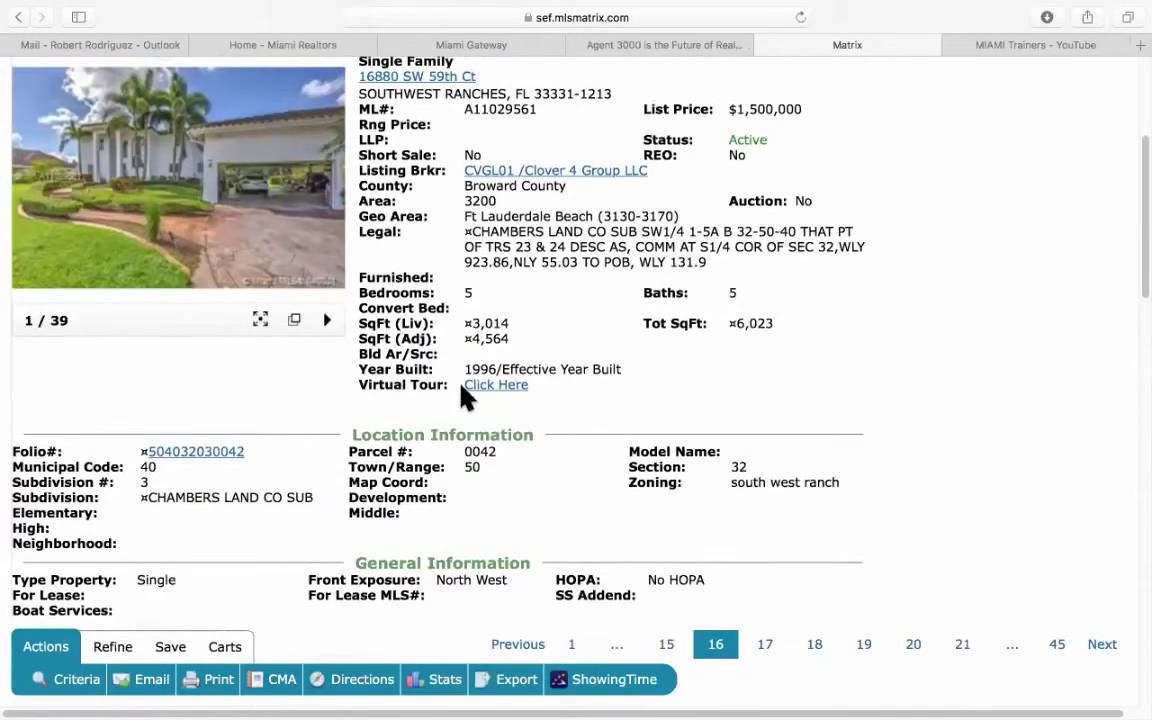
pyautogui.scroll(3, 463, 397)
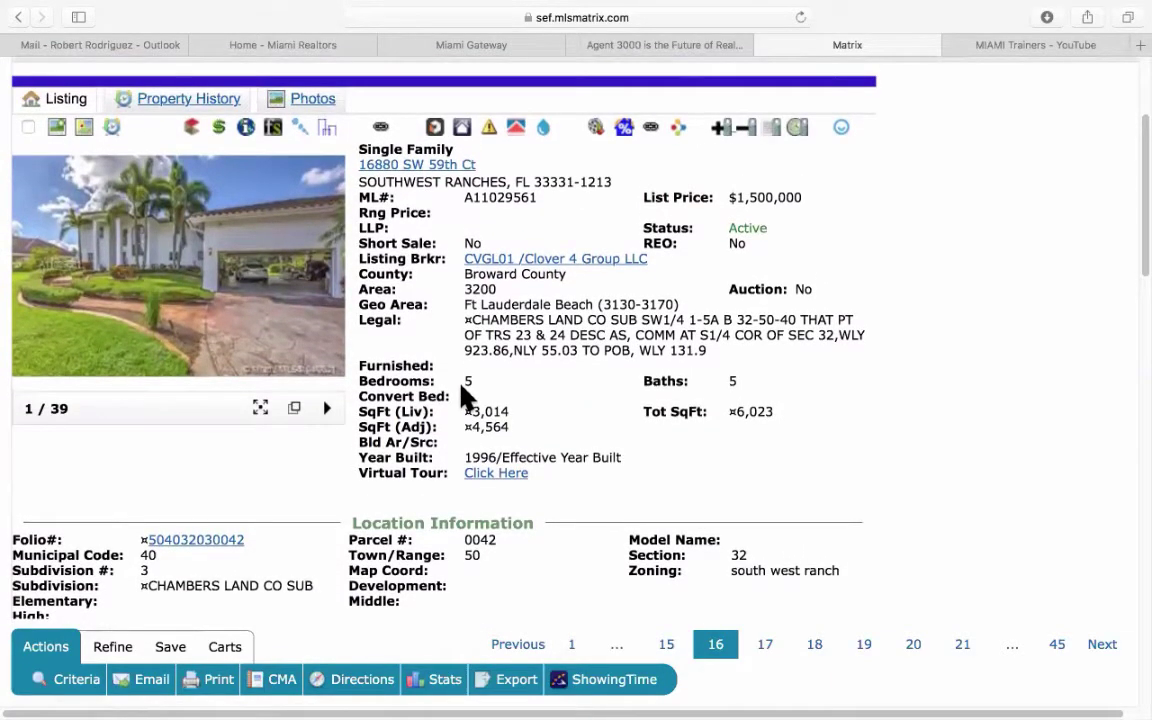
pyautogui.scroll(5, 463, 397)
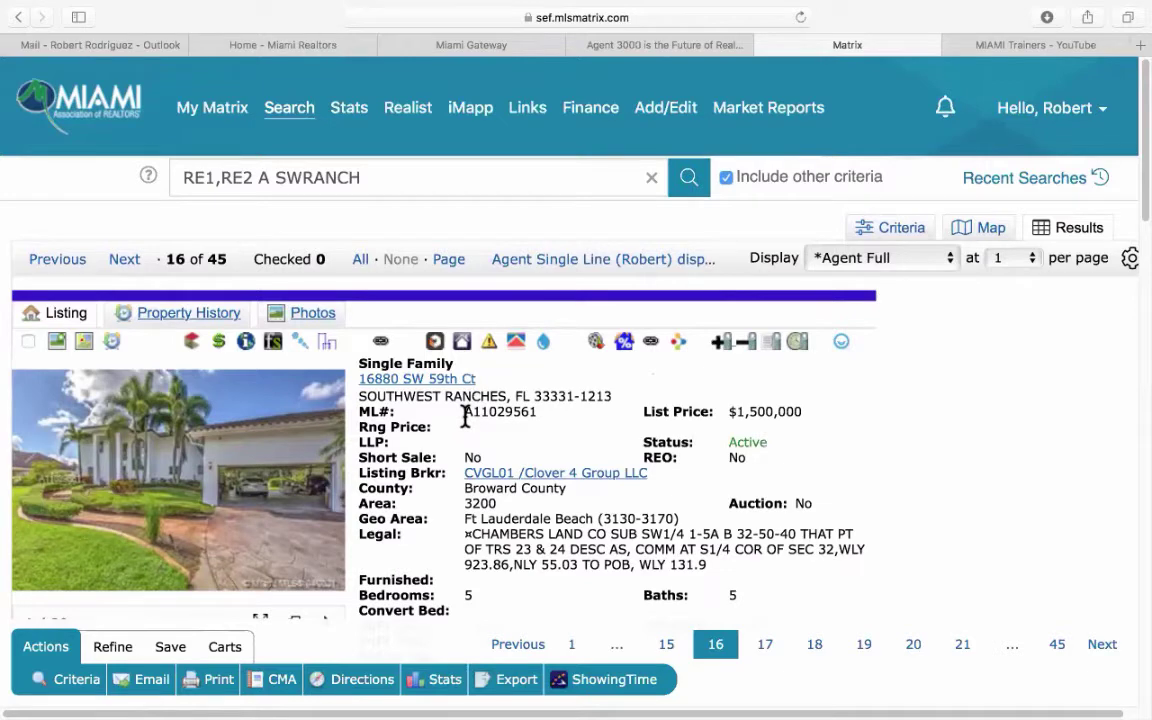
# Paste the copied listing text into the Listing Collage MLS search and try trimming it.
pyautogui.click(650, 44)
pyautogui.click(406, 260)
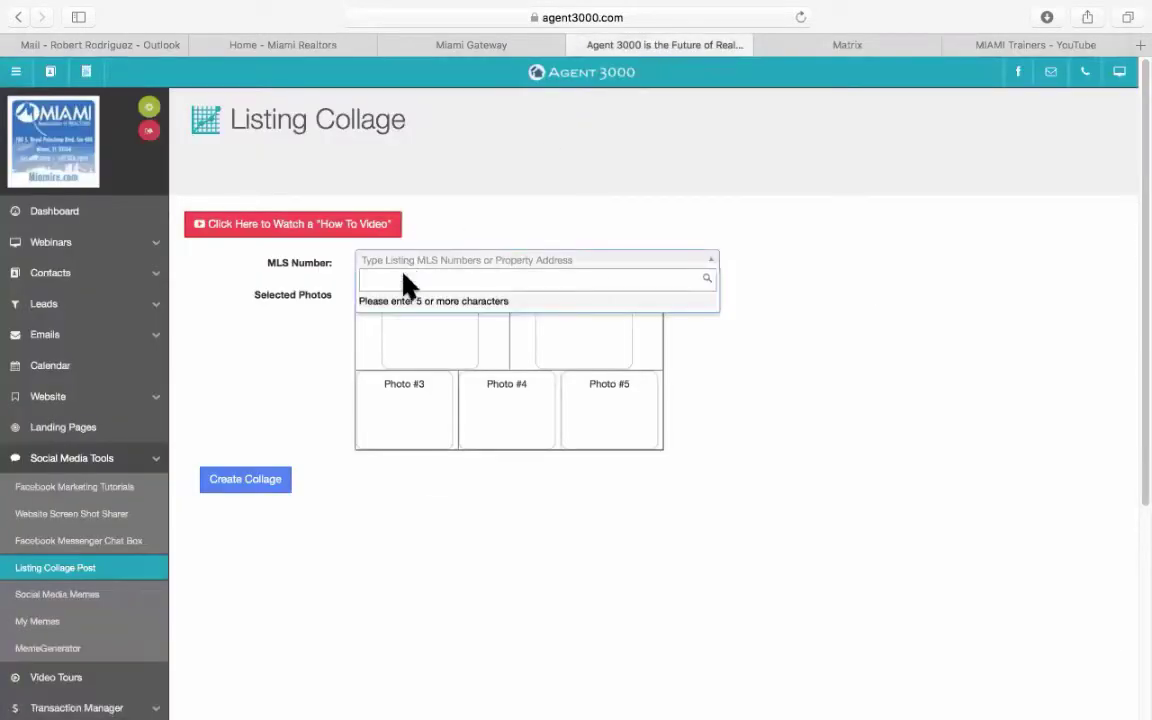
pyautogui.rightClick(402, 275)
pyautogui.click(430, 316)
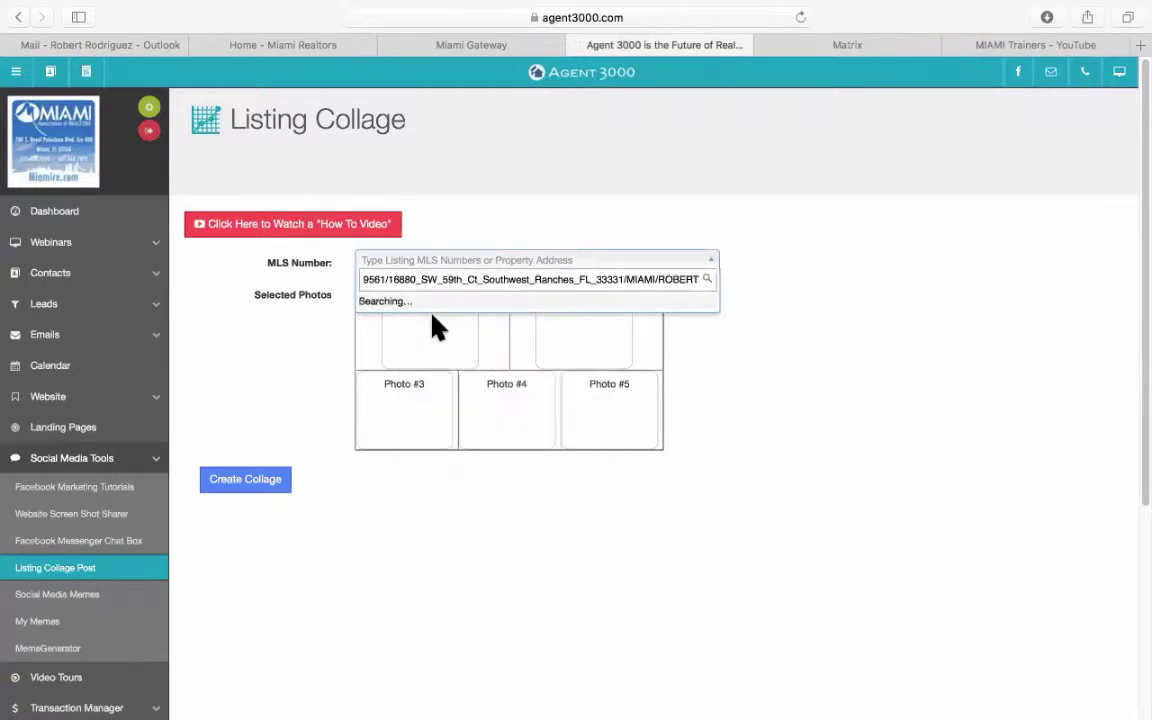
pyautogui.tripleClick(439, 279)
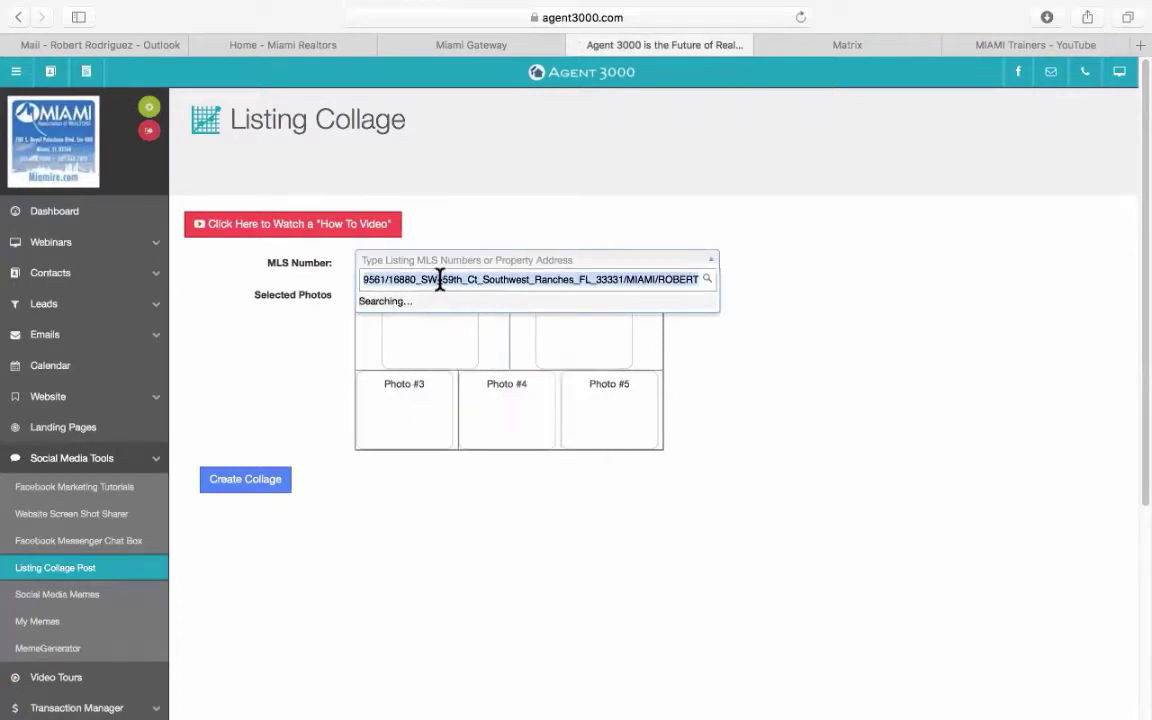
pyautogui.write('=')
pyautogui.moveTo(434, 272); pyautogui.dragTo(252, 275)
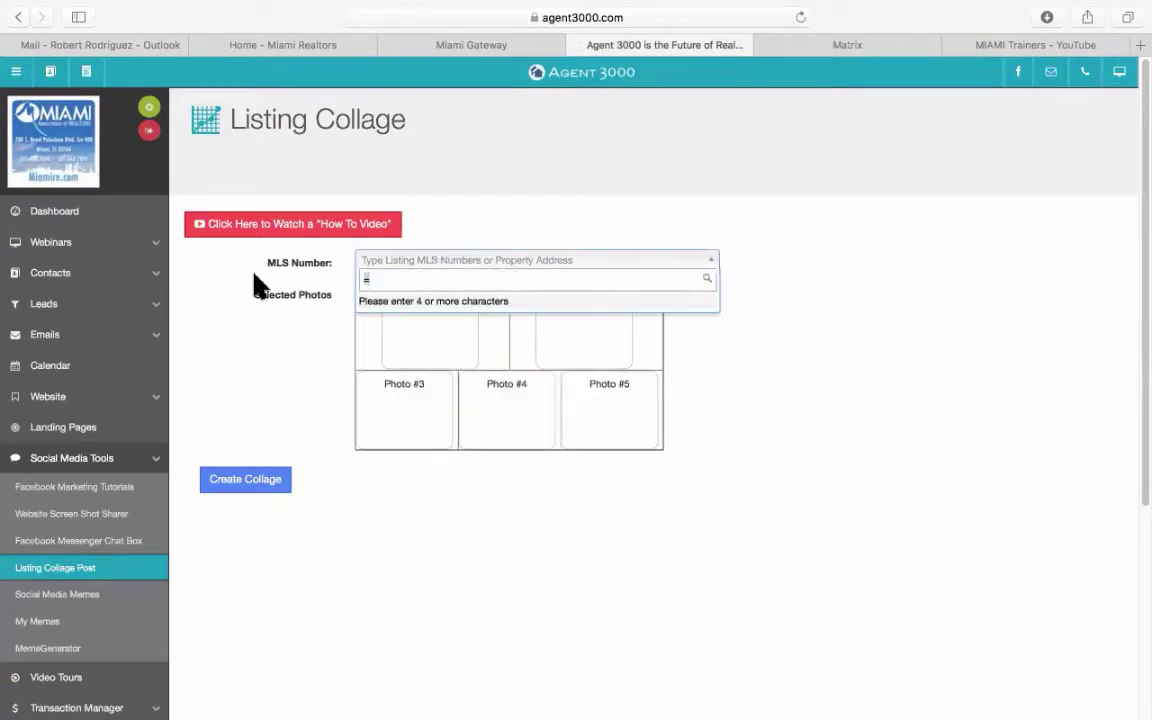
# Copy ML# A11029561 from Matrix and paste it into the MLS Number search.
pyautogui.click(812, 45)
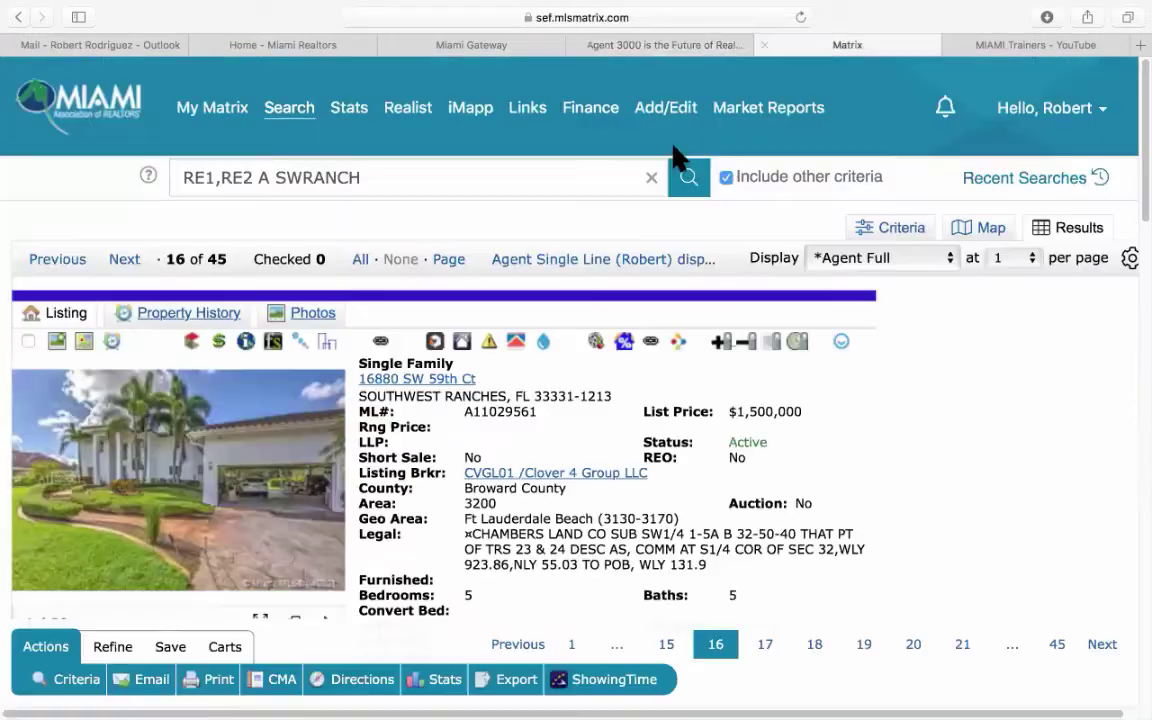
pyautogui.moveTo(538, 412); pyautogui.dragTo(466, 414)
pyautogui.rightClick(466, 412)
pyautogui.click(515, 464)
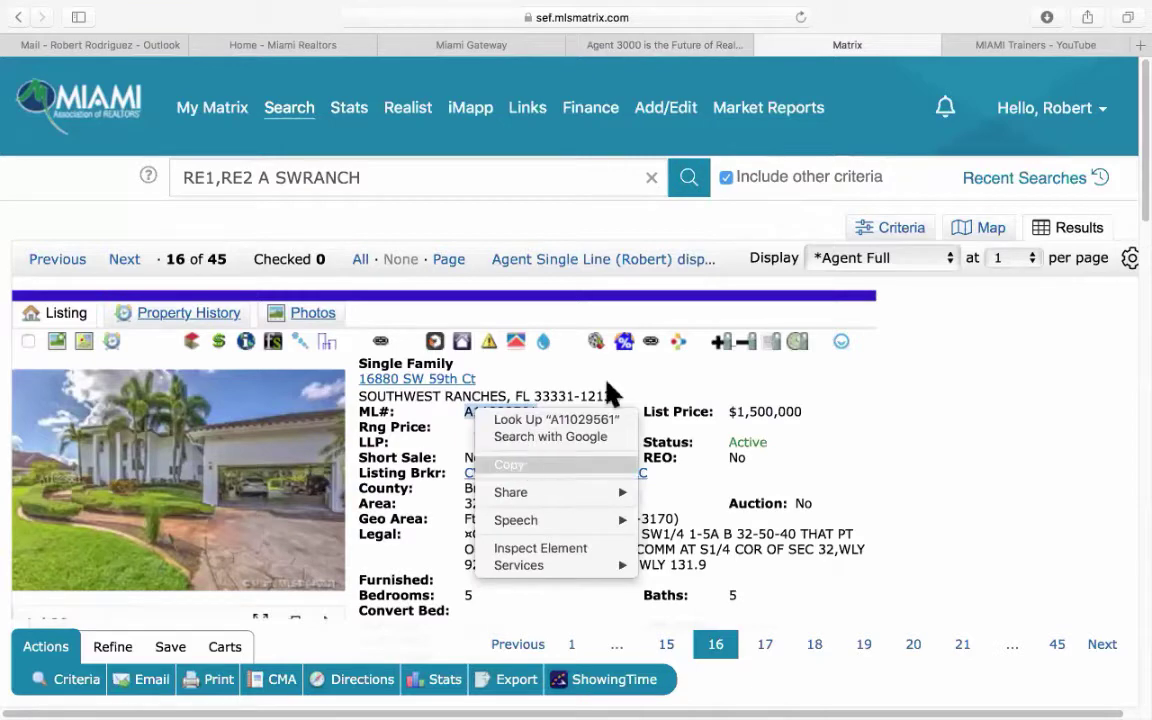
pyautogui.click(686, 45)
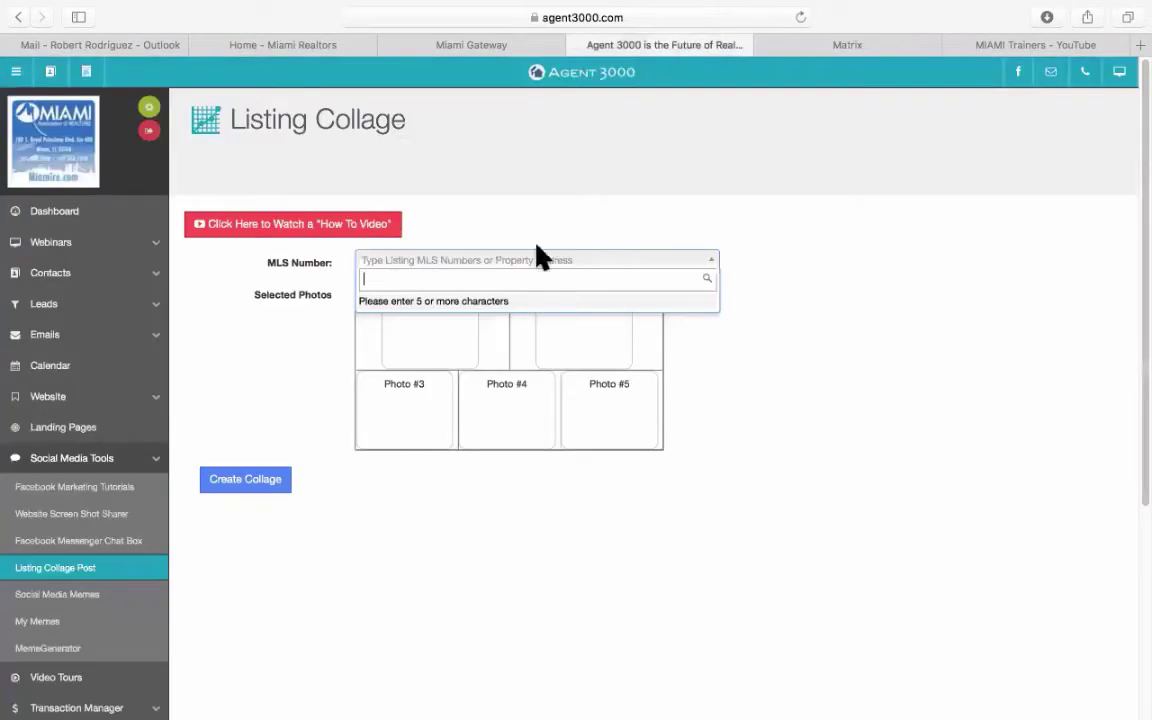
pyautogui.rightClick(418, 280)
pyautogui.click(460, 324)
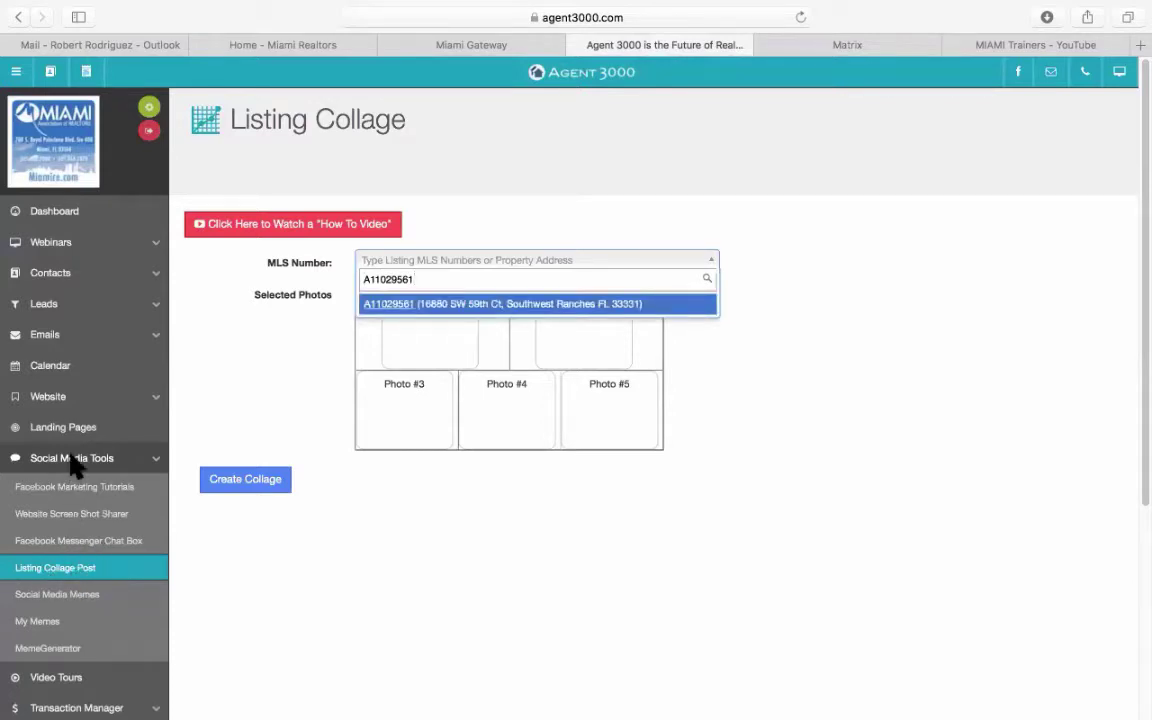
pyautogui.click(383, 304)
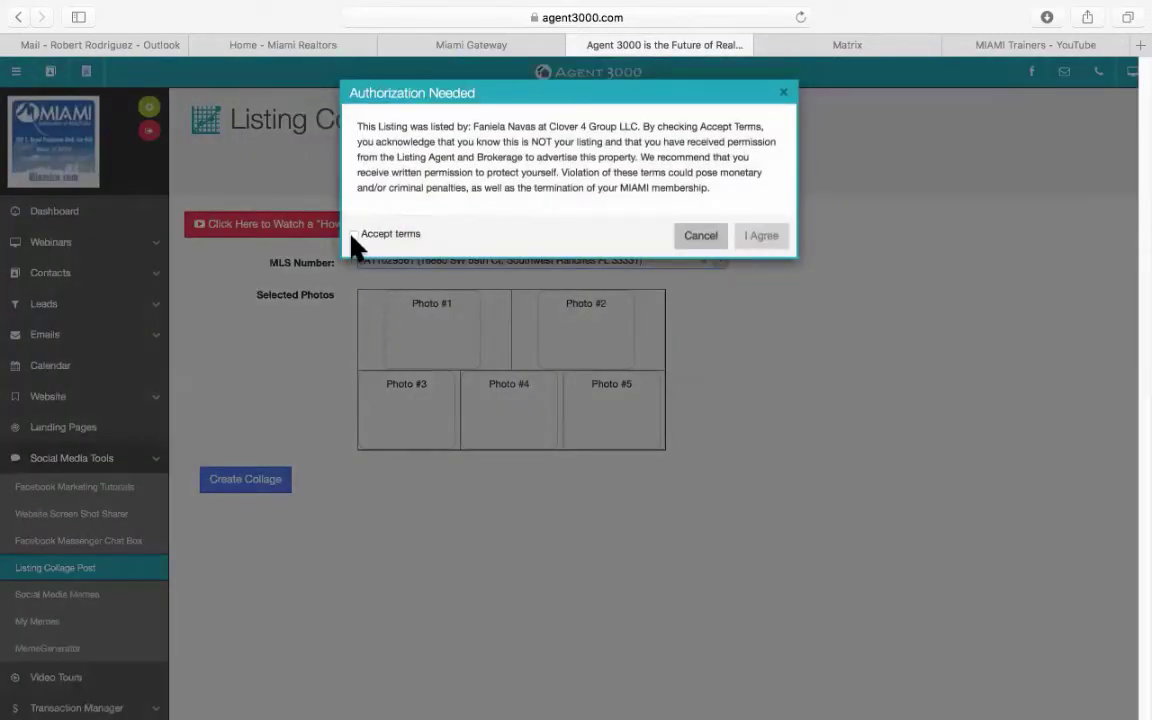
pyautogui.click(353, 235)
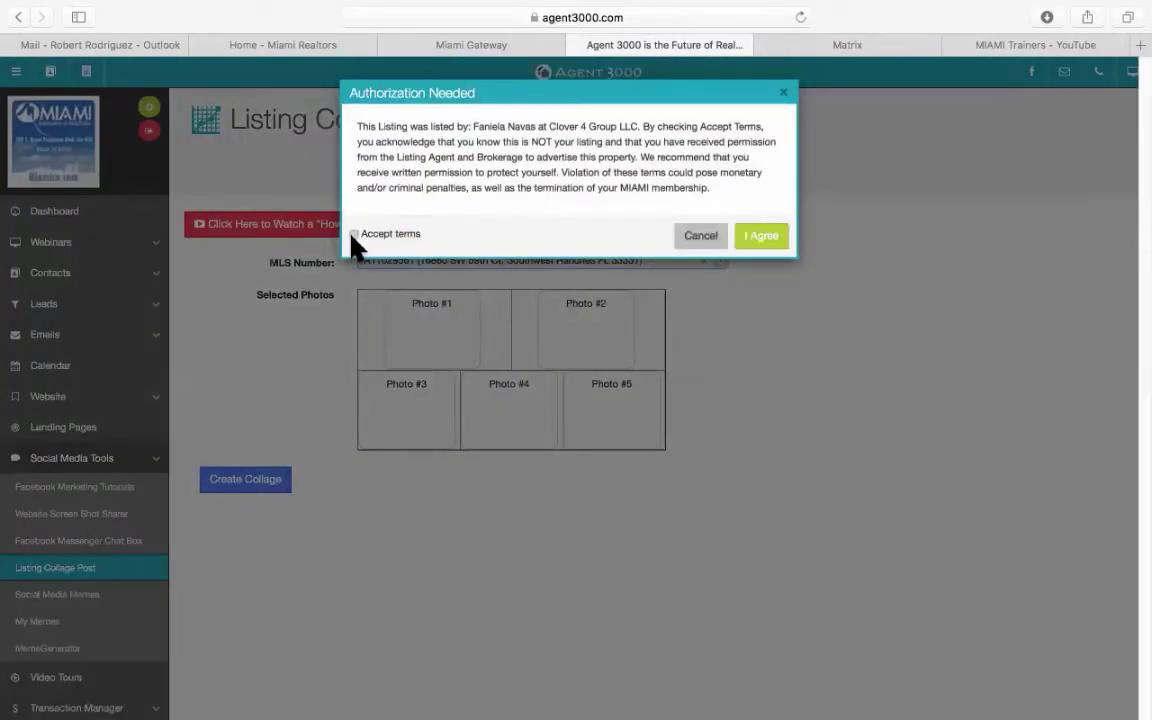
pyautogui.click(760, 238)
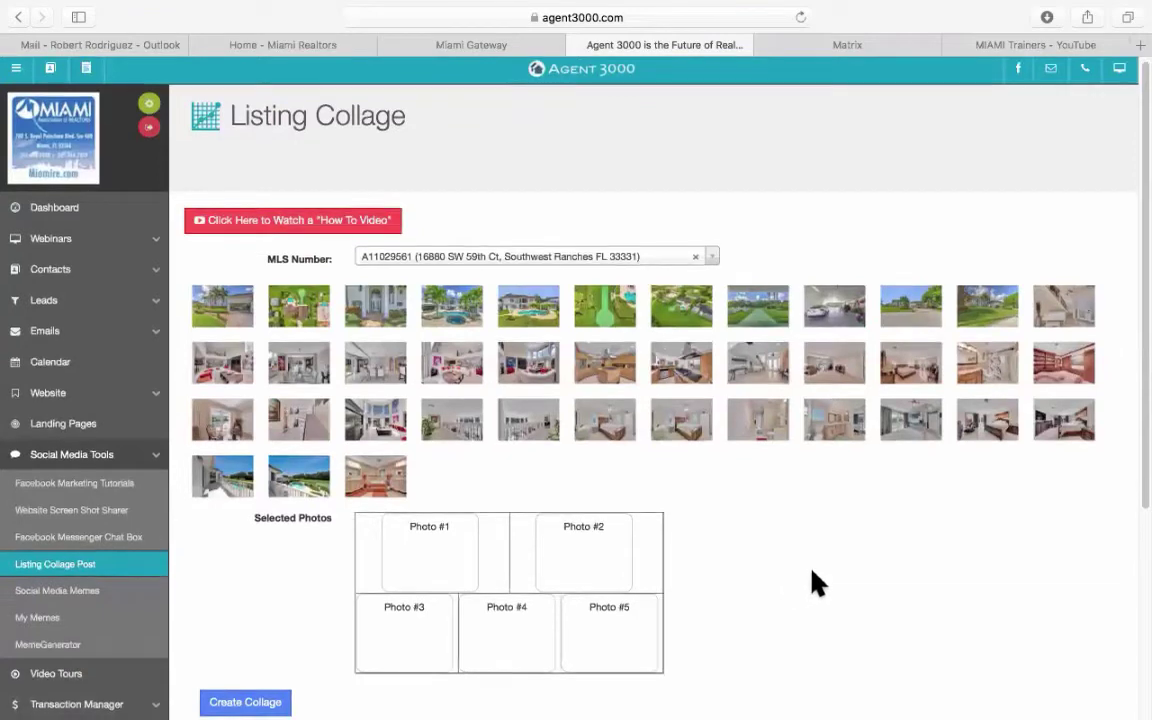
# Fill Photo #1–#5 with front, pool, putting-green, balcony pool and estate aerial shots, then create the collage.
pyautogui.scroll(-3, 815, 583)
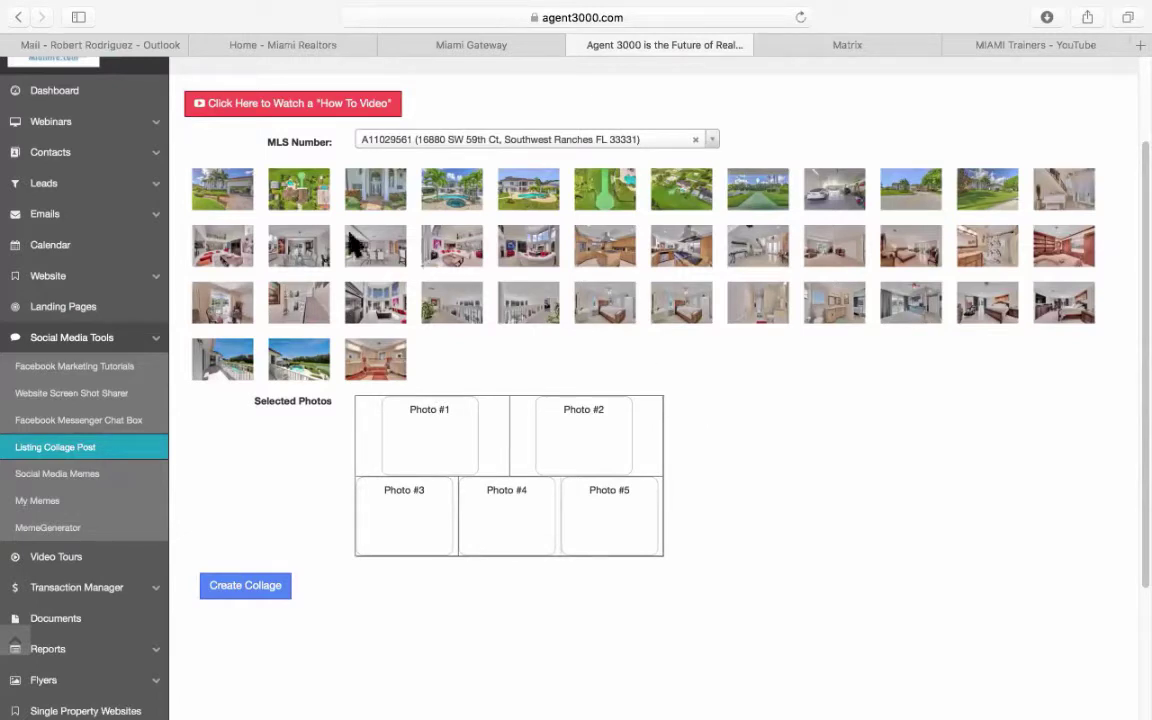
pyautogui.moveTo(228, 203); pyautogui.dragTo(428, 440)
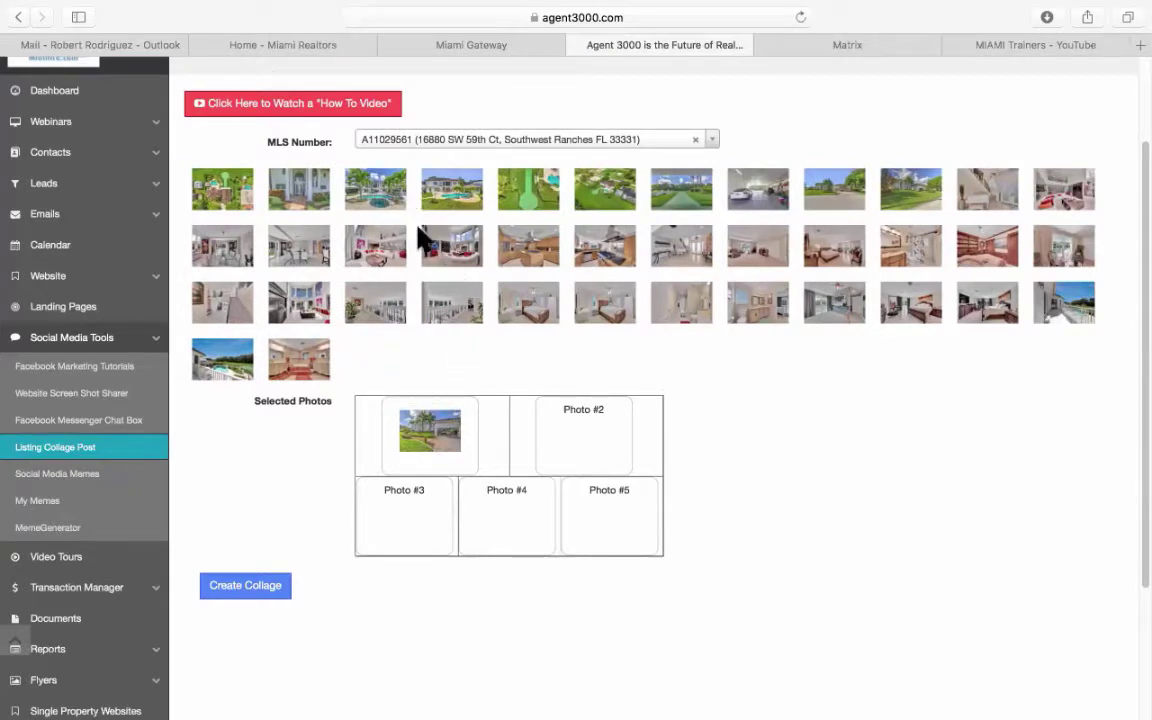
pyautogui.moveTo(377, 200); pyautogui.dragTo(590, 433)
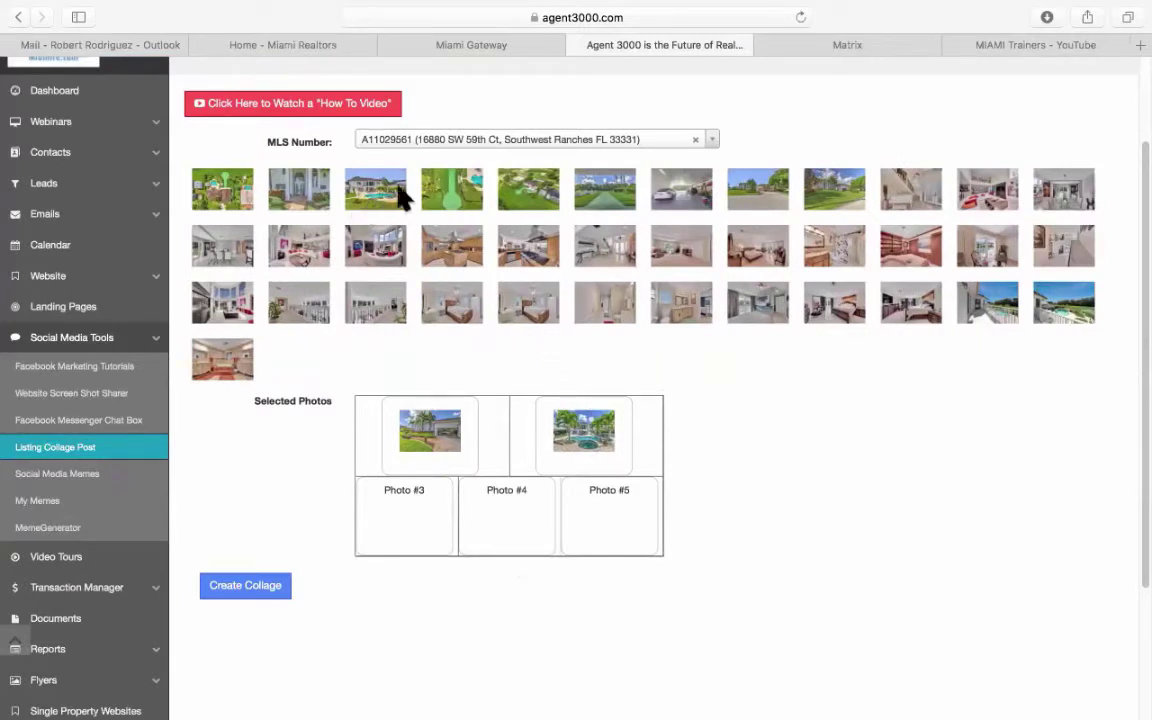
pyautogui.moveTo(461, 235); pyautogui.dragTo(425, 453)
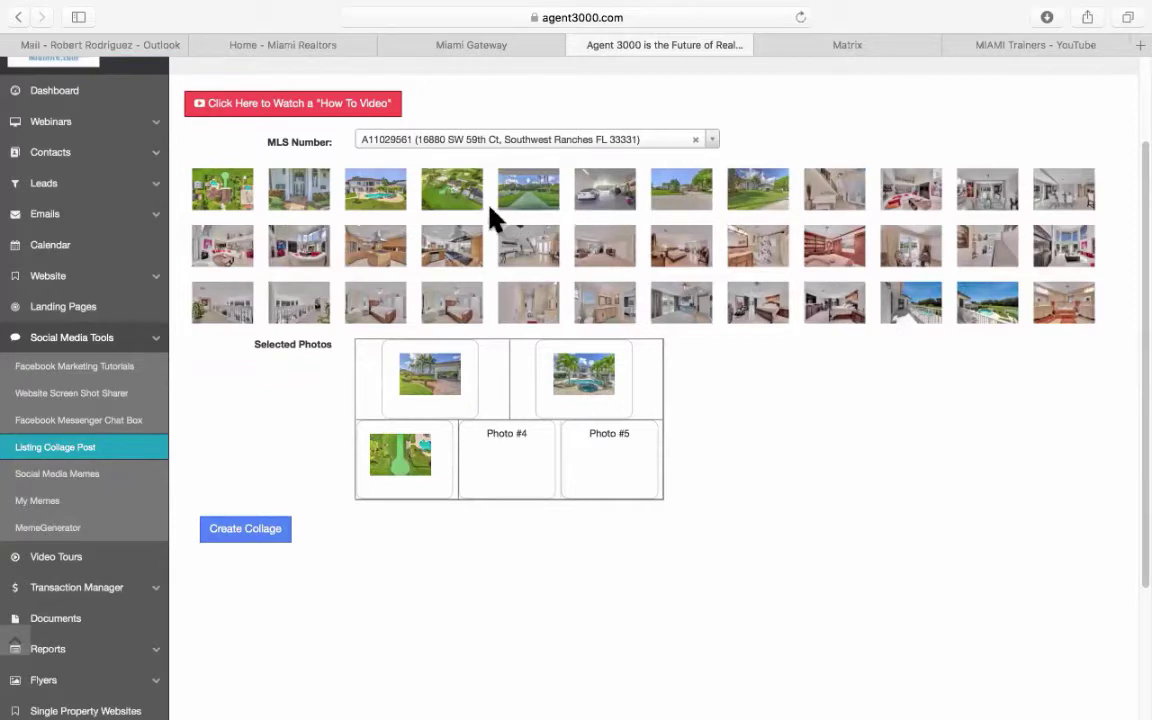
pyautogui.moveTo(452, 203); pyautogui.dragTo(625, 463)
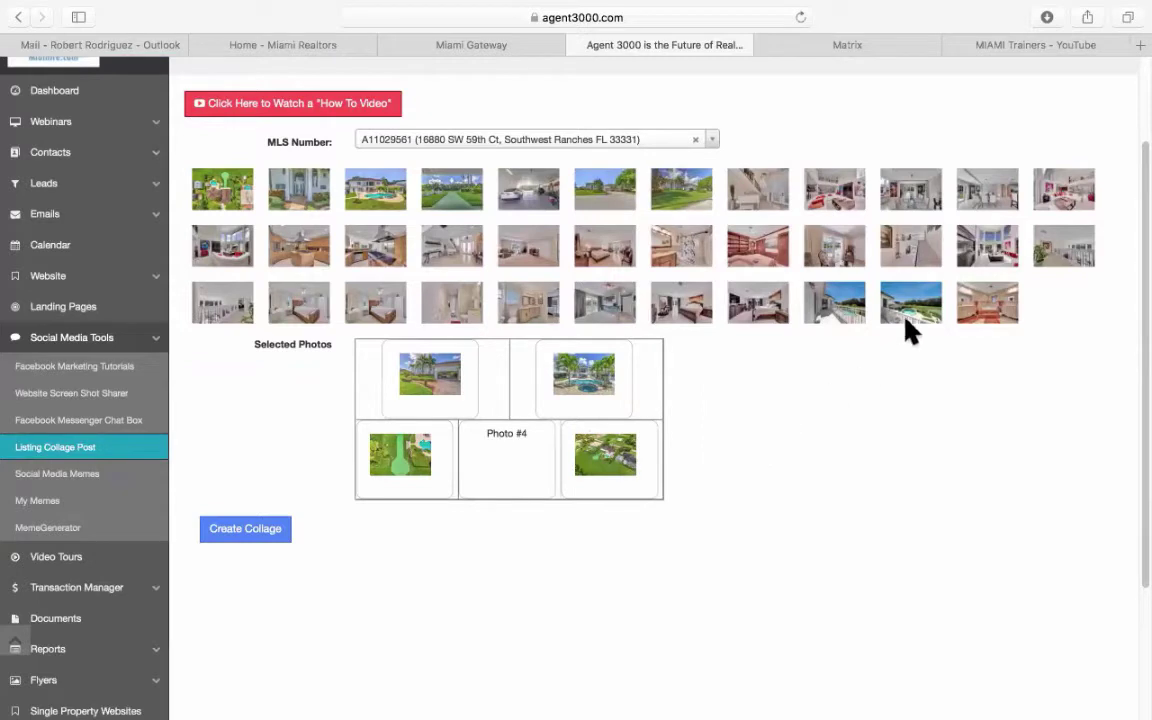
pyautogui.moveTo(913, 309); pyautogui.dragTo(520, 478)
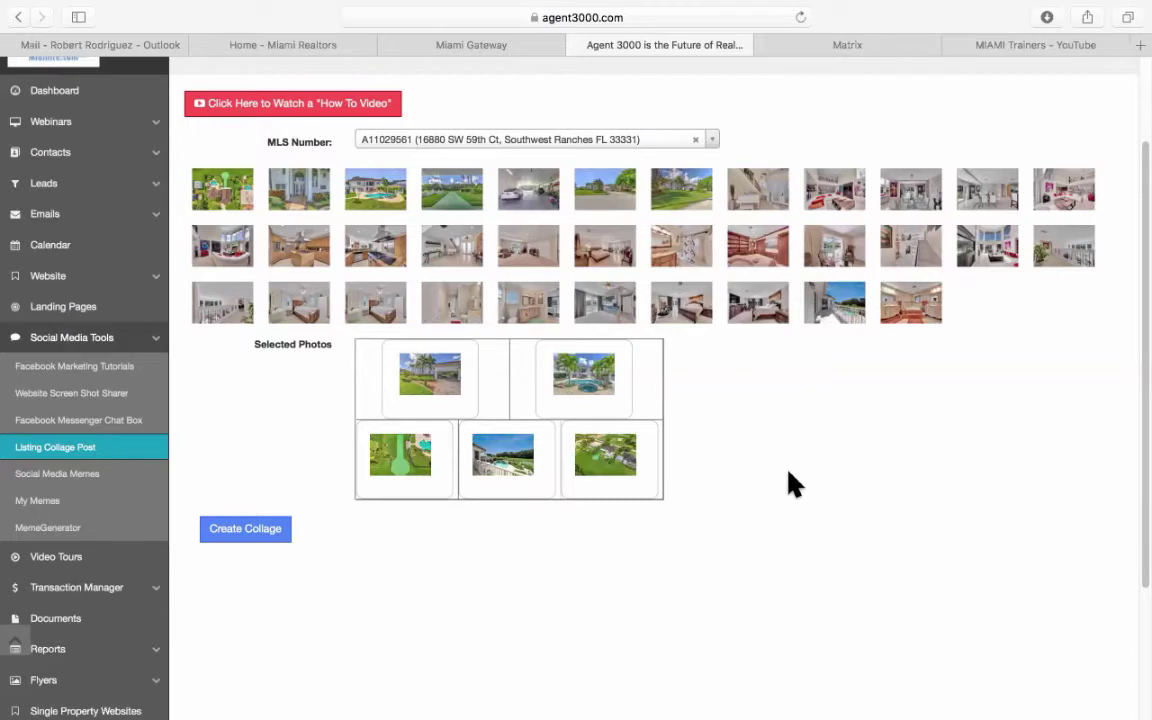
pyautogui.click(250, 530)
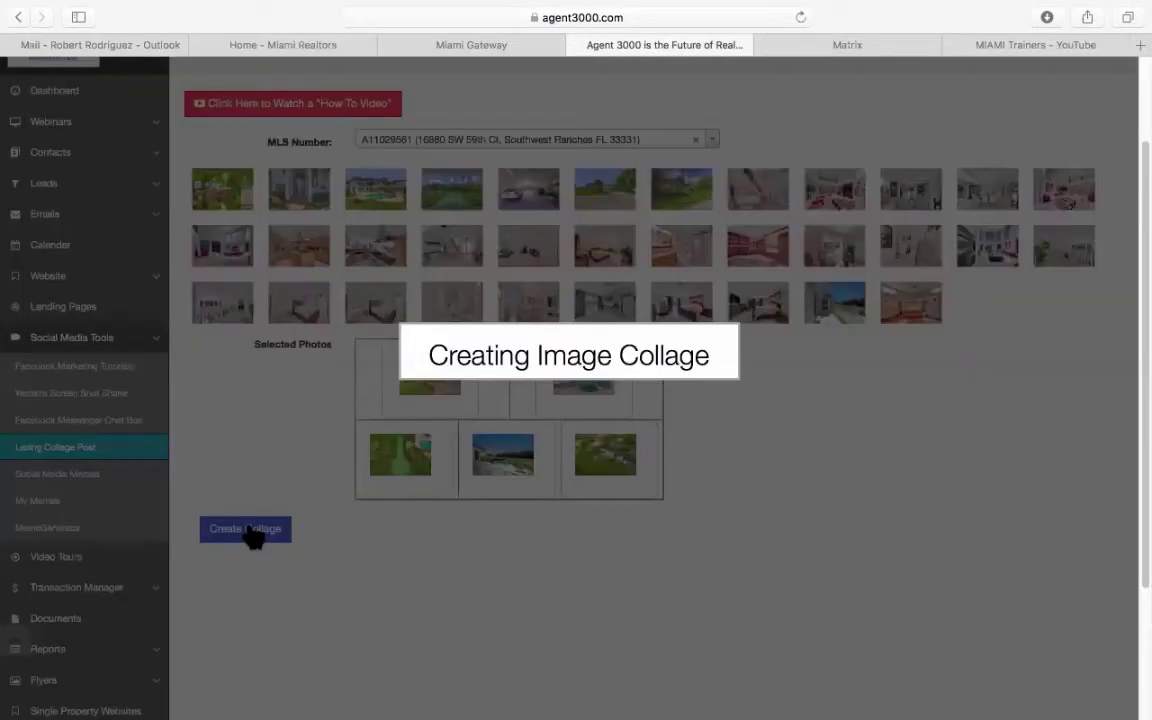
# Scroll down to review the generated five-photo collage, then scroll back up.
pyautogui.scroll(-5, 288, 514)
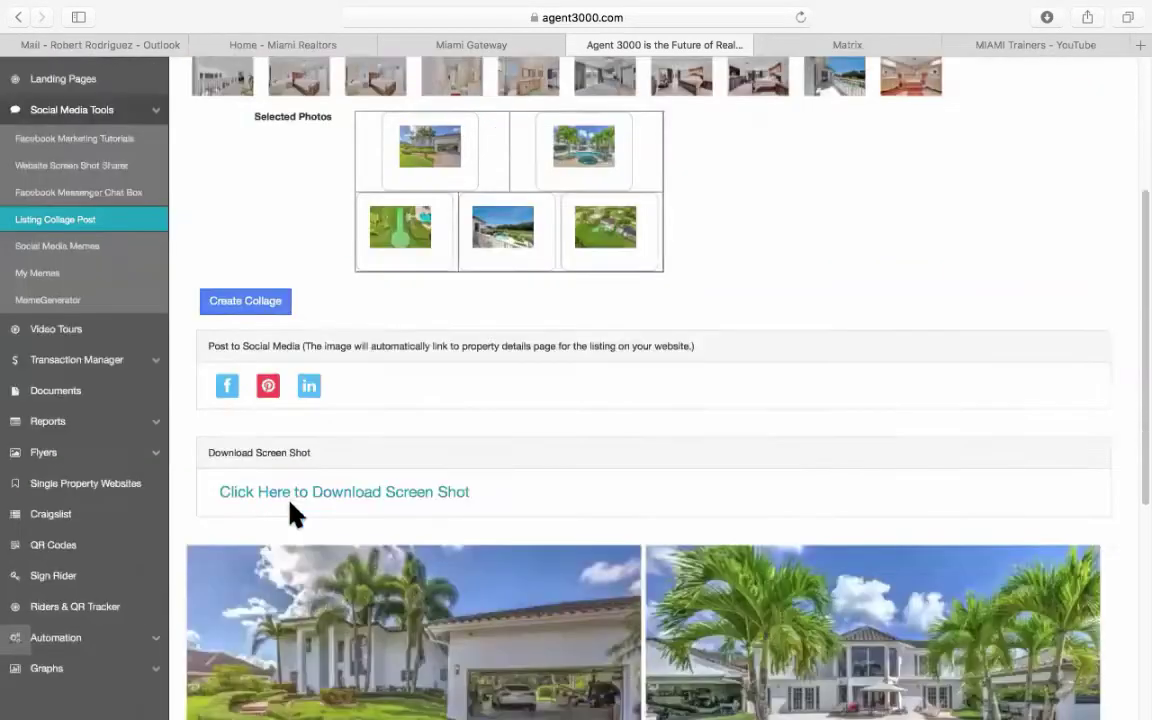
pyautogui.scroll(-1, 298, 512)
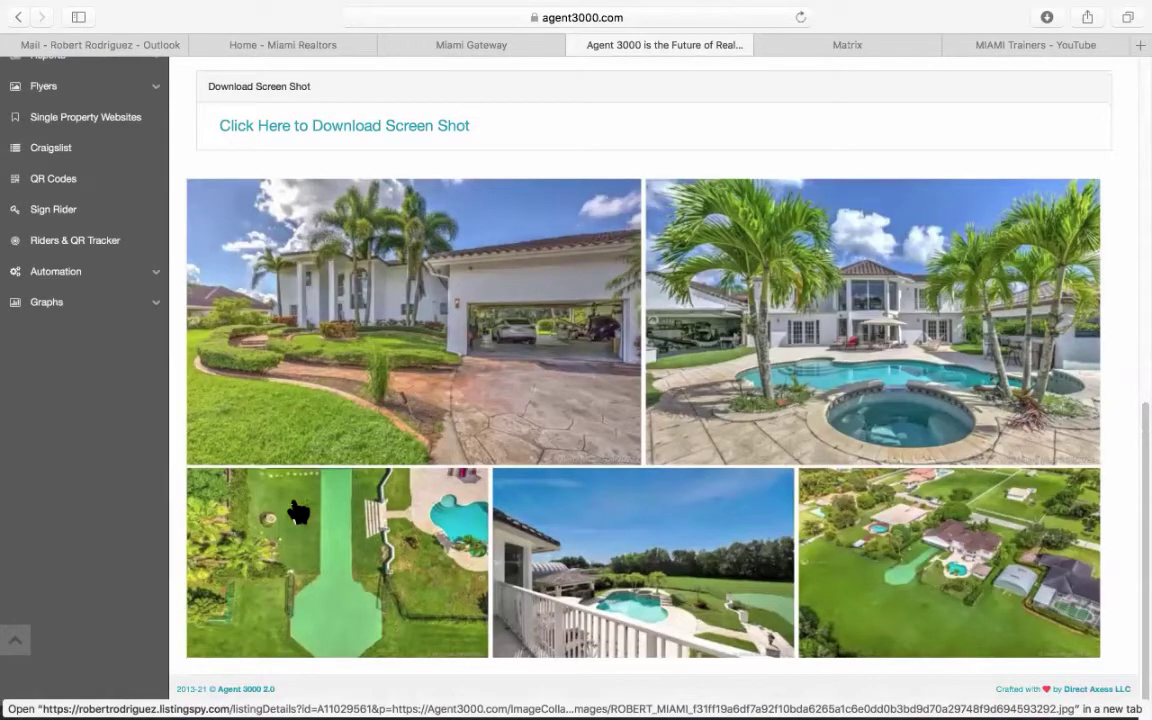
pyautogui.scroll(12, 298, 512)
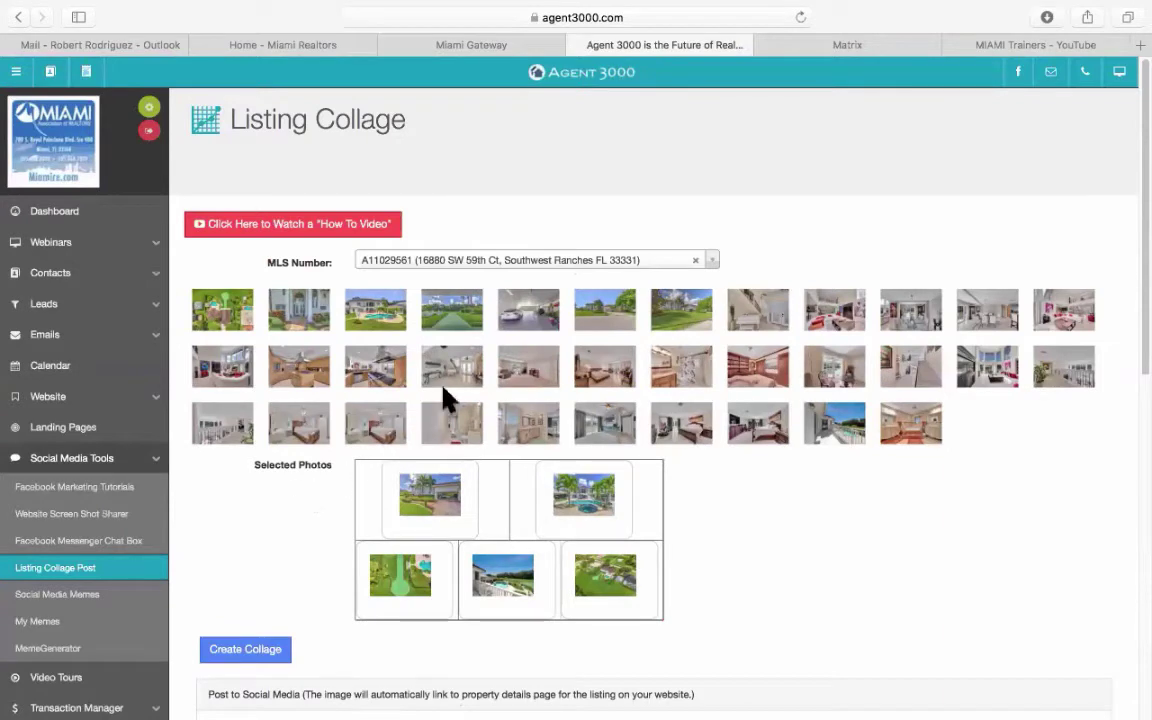
# Replace Photo #3 with the garage interior shot and regenerate the collage.
pyautogui.moveTo(524, 322); pyautogui.dragTo(410, 570)
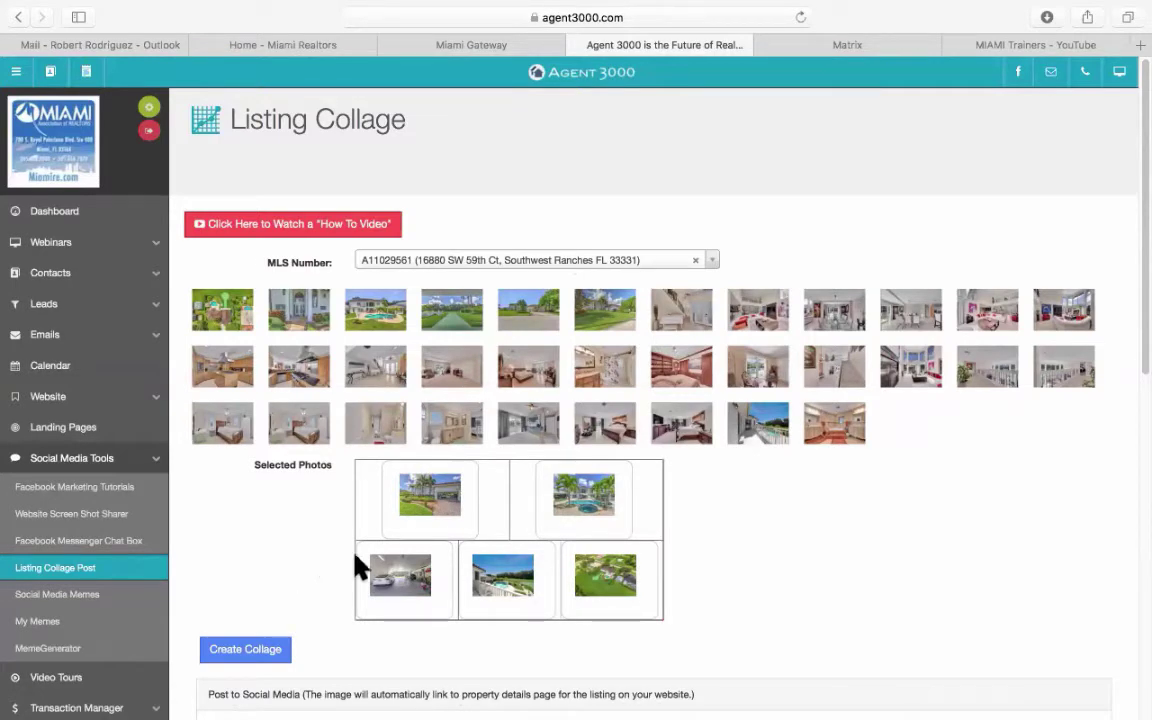
pyautogui.click(265, 652)
pyautogui.scroll(-5, 390, 502)
pyautogui.scroll(-5, 398, 500)
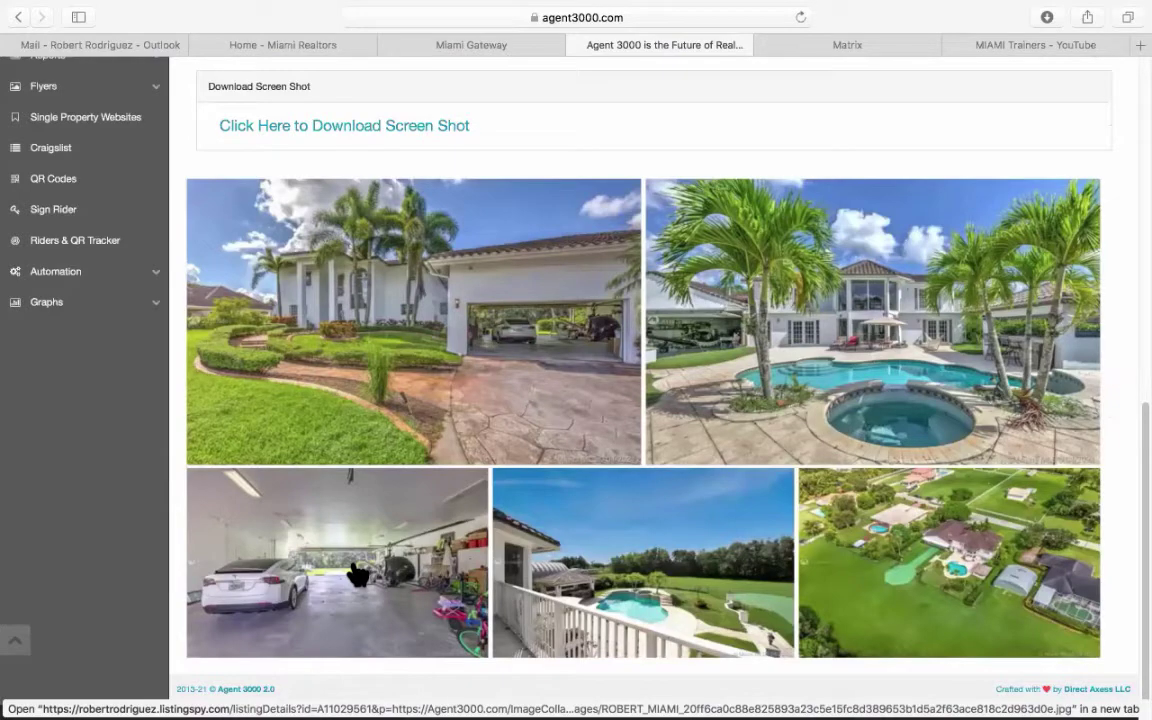
# Send the finished collage to a Facebook share window in its own tab.
pyautogui.scroll(5, 357, 573)
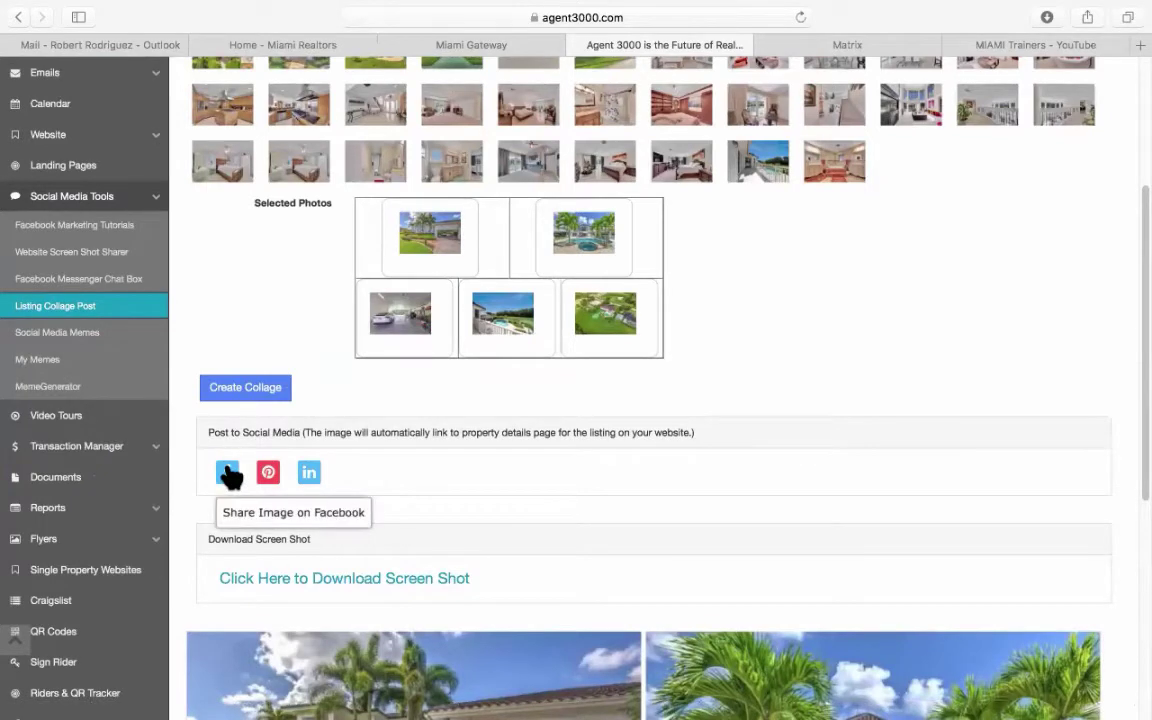
pyautogui.click(227, 470)
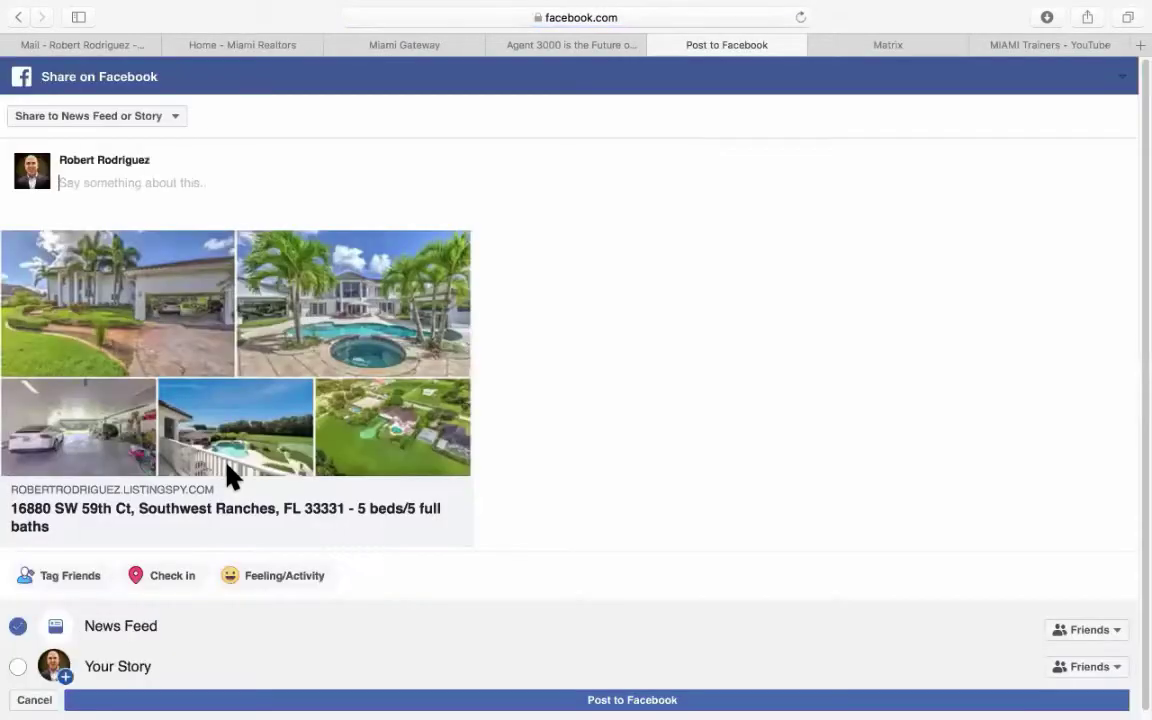
pyautogui.click(566, 46)
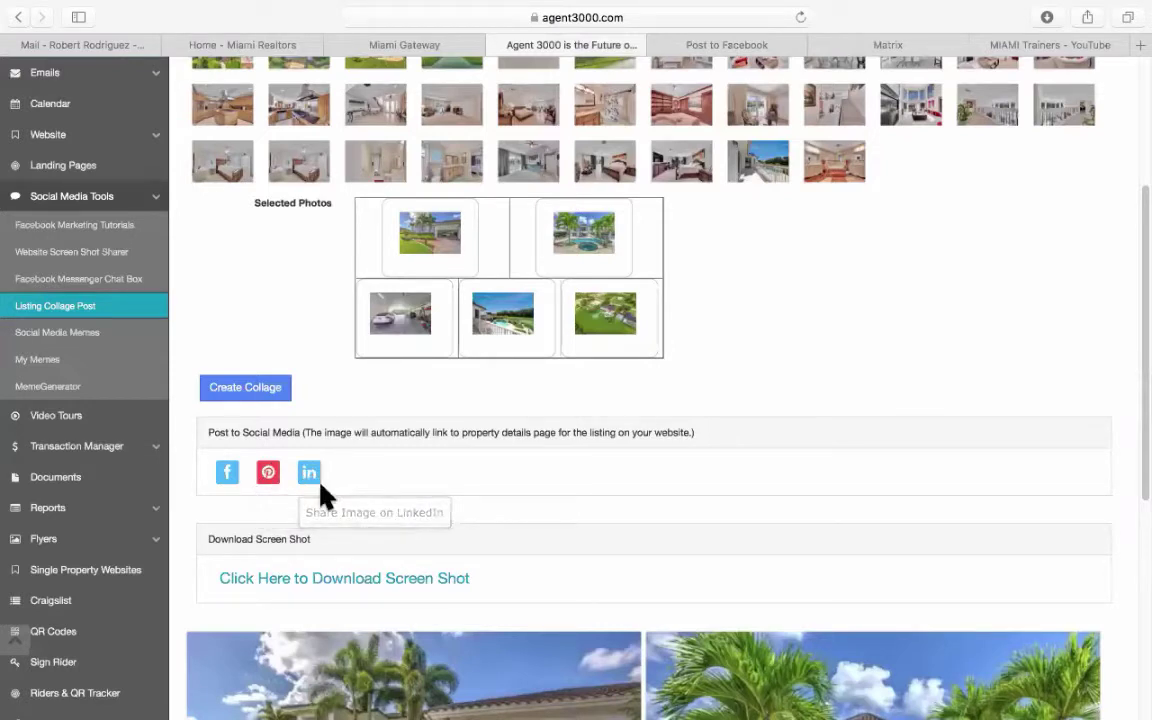
# Switch between the Facebook share window and the Agent 3000 collage page to compare them.
pyautogui.scroll(-2, 381, 464)
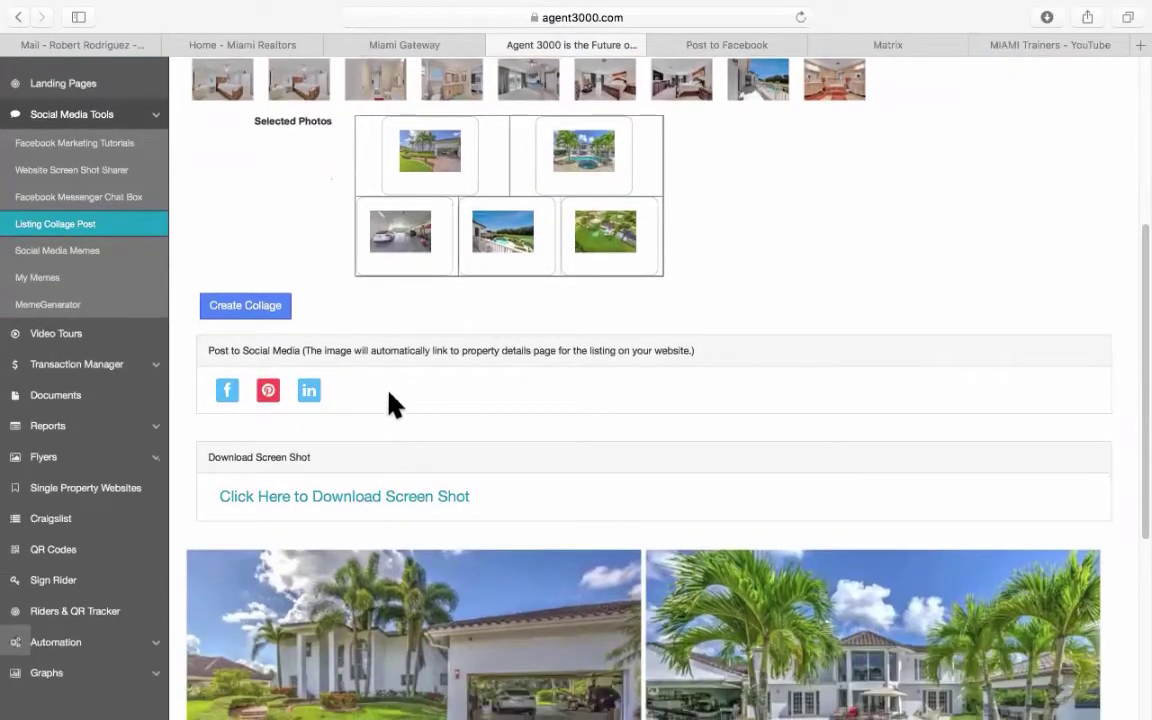
pyautogui.scroll(1, 393, 404)
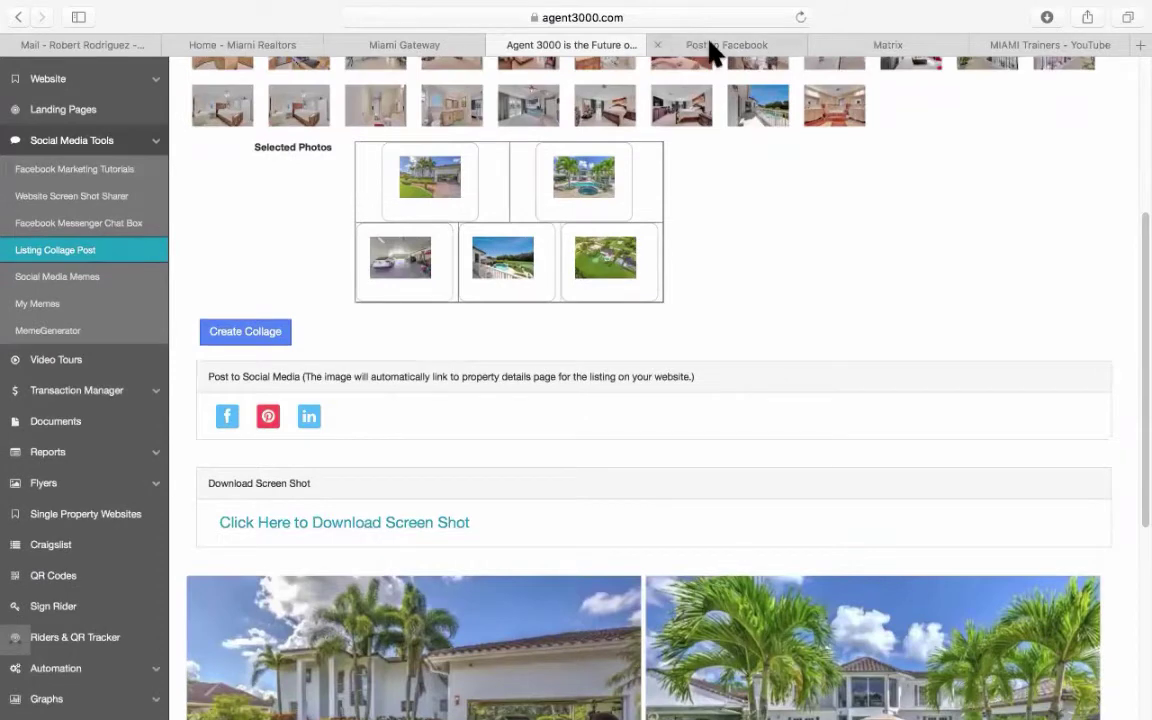
pyautogui.click(710, 45)
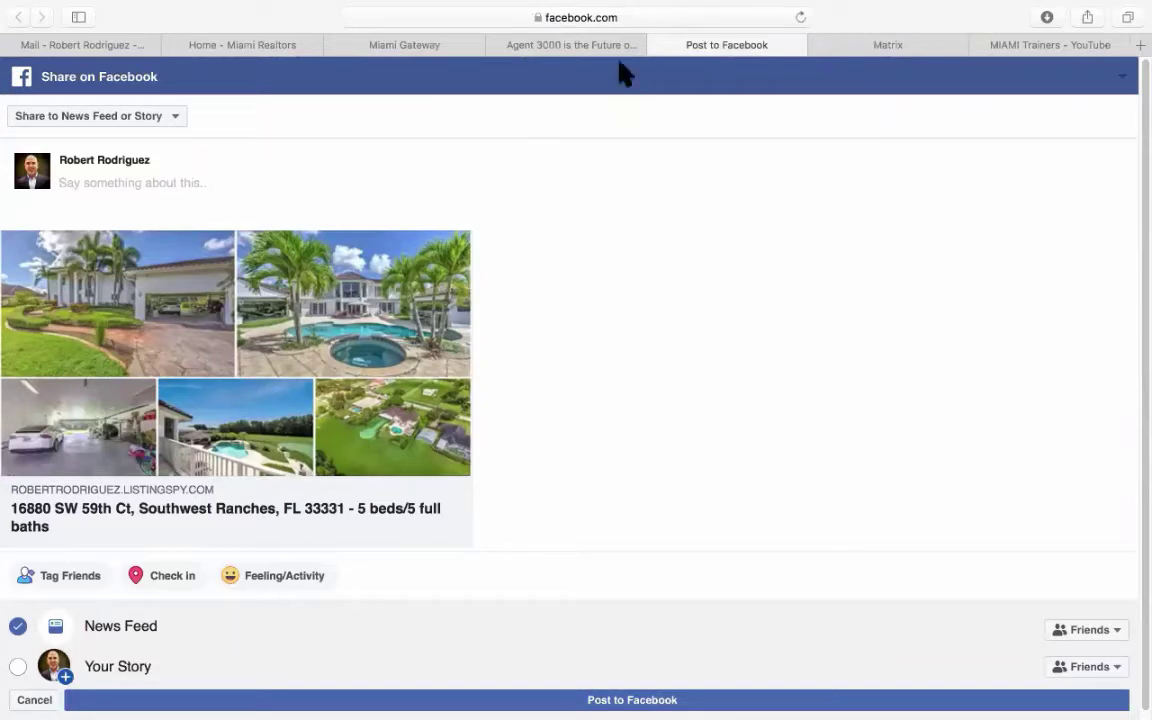
pyautogui.click(589, 46)
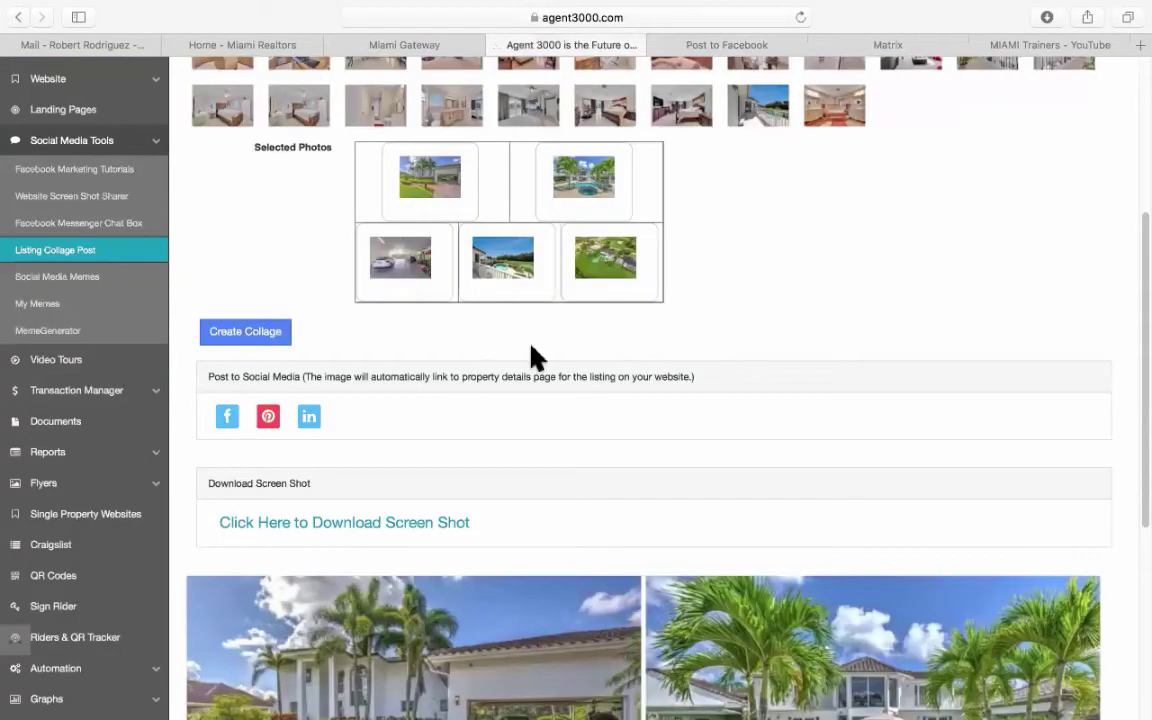
pyautogui.scroll(-5, 484, 415)
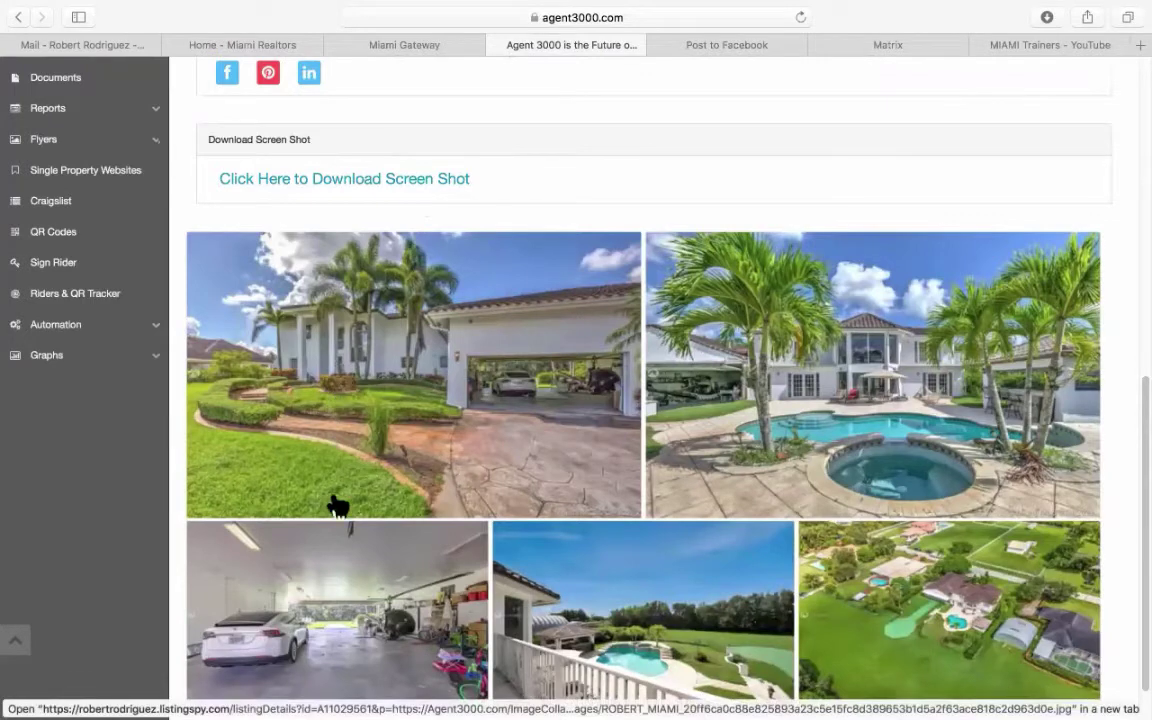
pyautogui.scroll(-2, 300, 575)
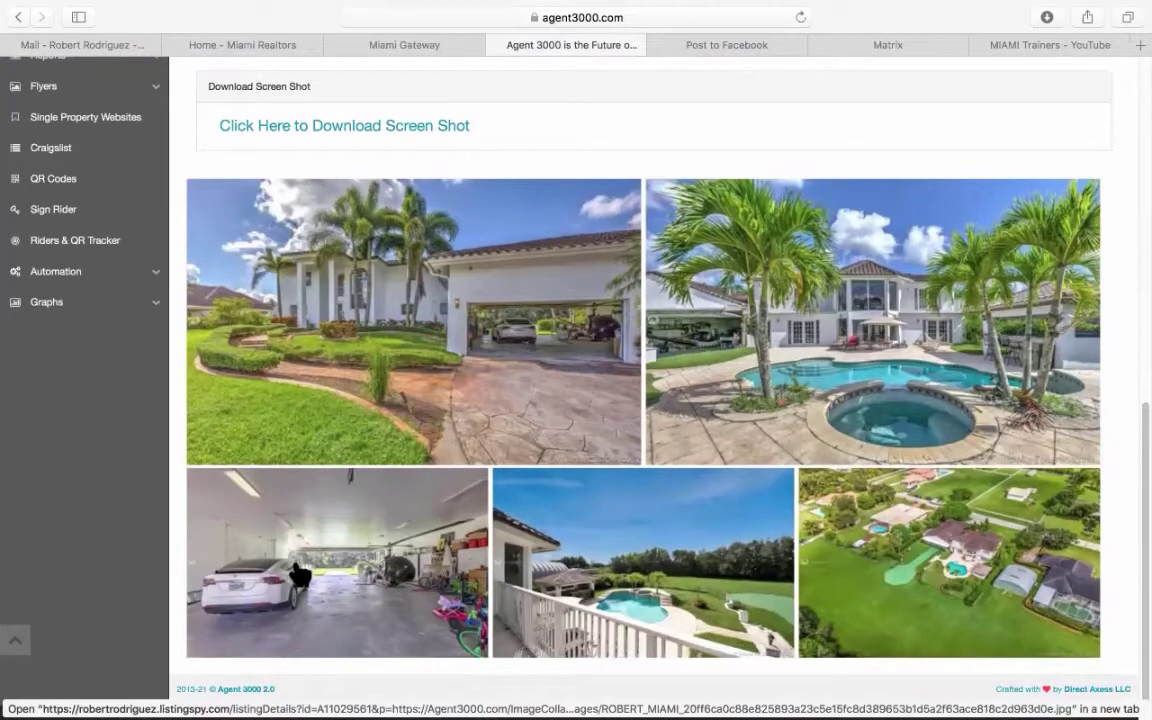
pyautogui.scroll(10, 300, 575)
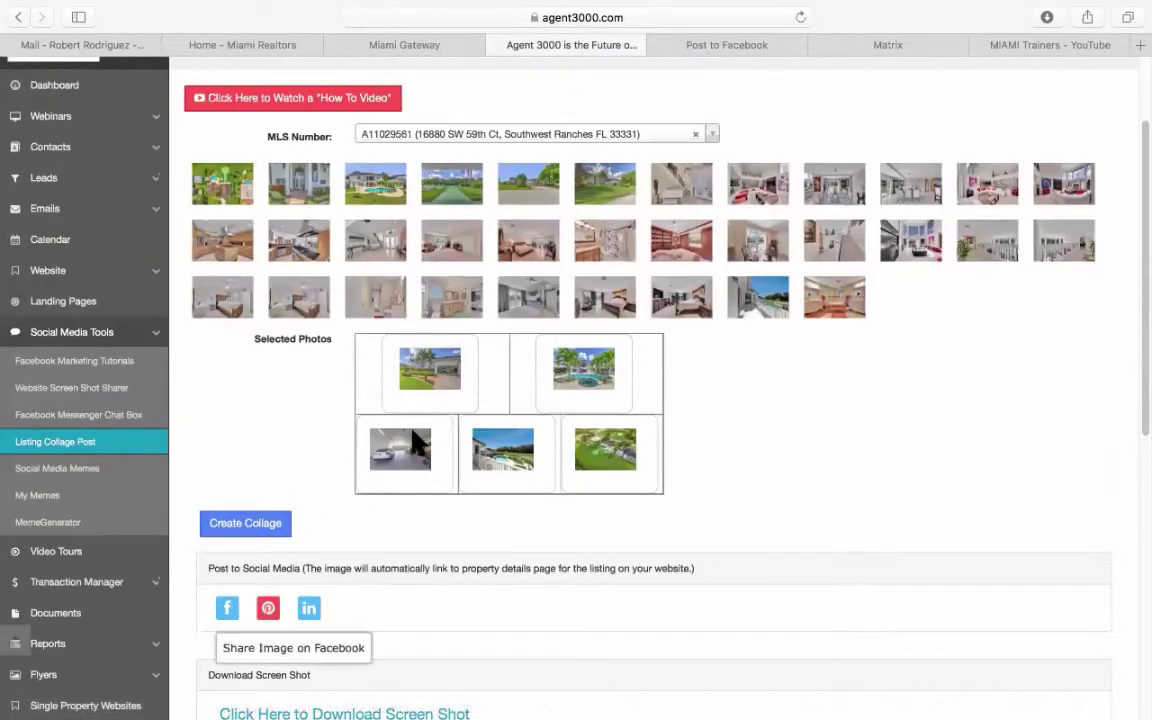
# Bring up the Facebook share window and put the cursor in the caption field.
pyautogui.click(712, 48)
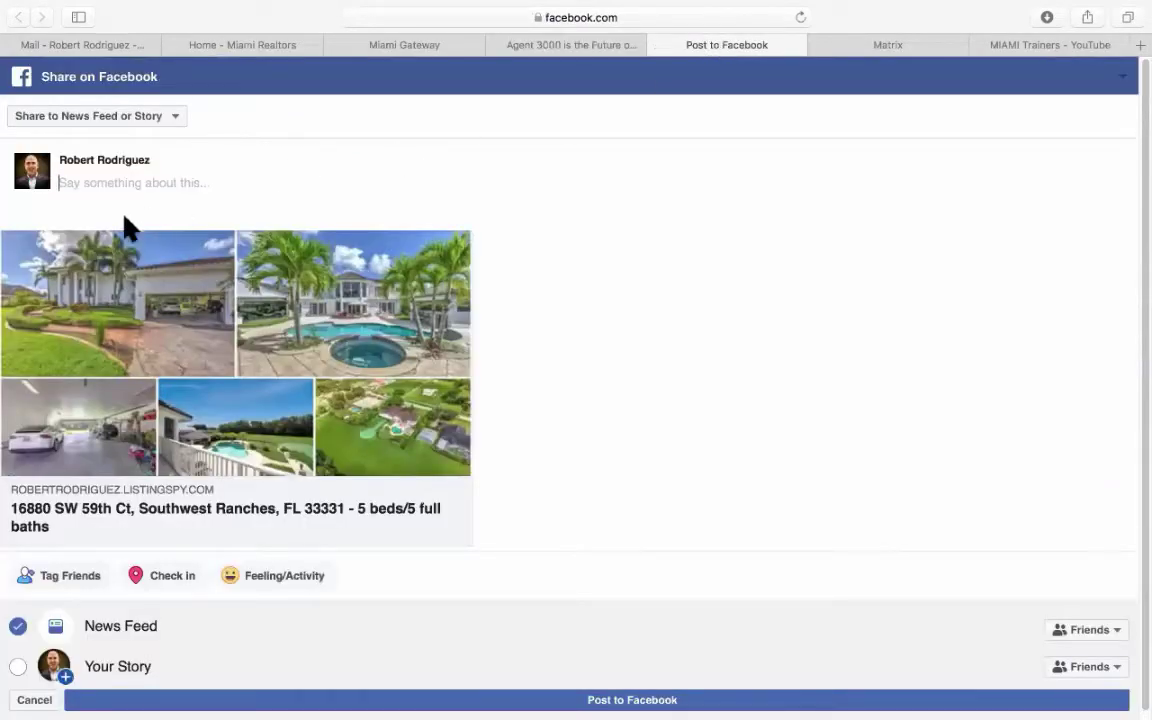
pyautogui.click(206, 185)
pyautogui.scroll(-1, 100, 518)
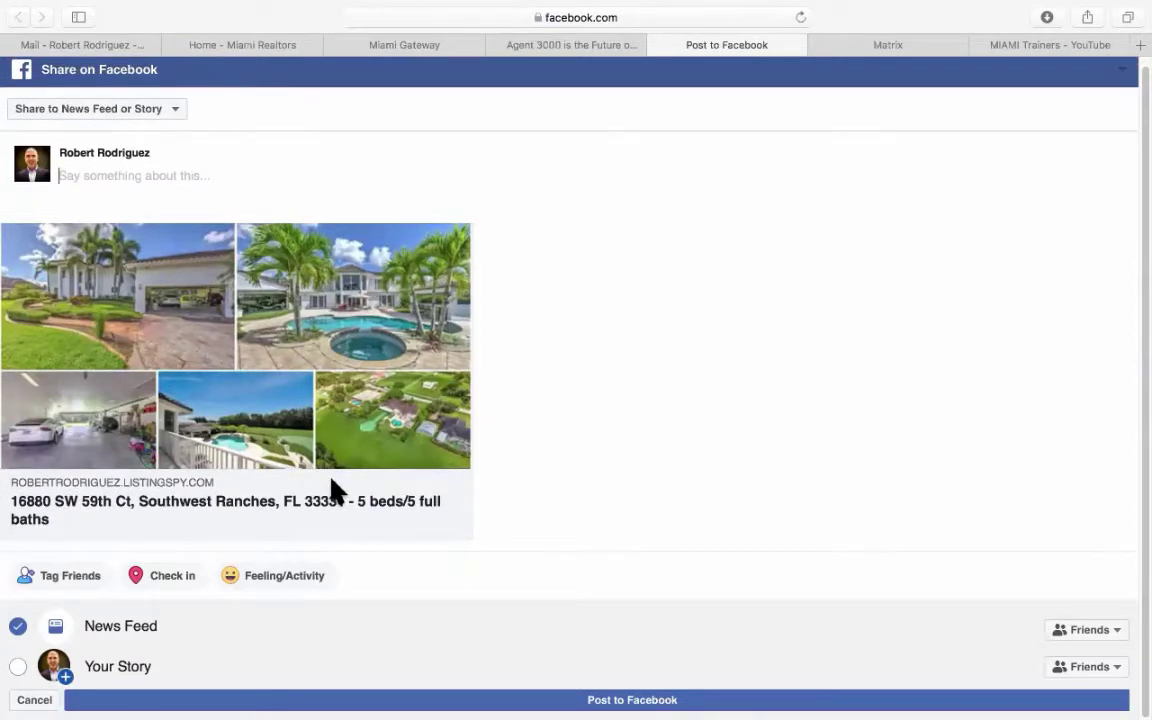
pyautogui.scroll(1, 336, 490)
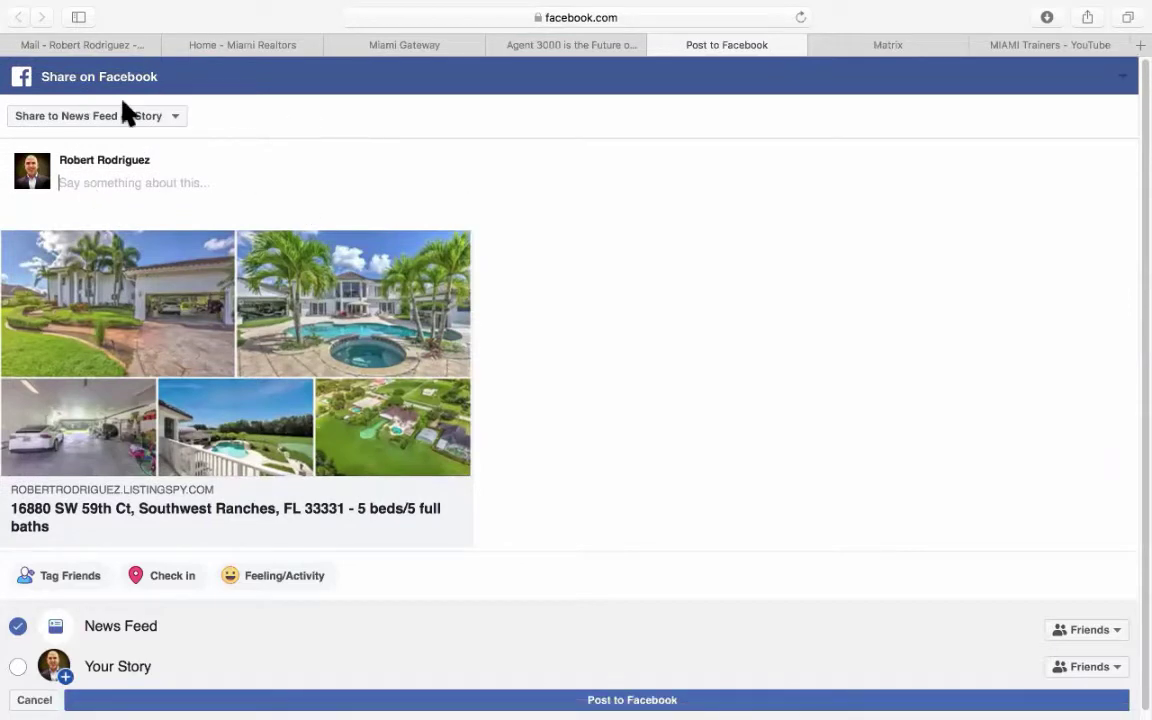
# Set the destination to Share on a Page You Manage, choosing the agent's real estate instructor page.
pyautogui.click(118, 120)
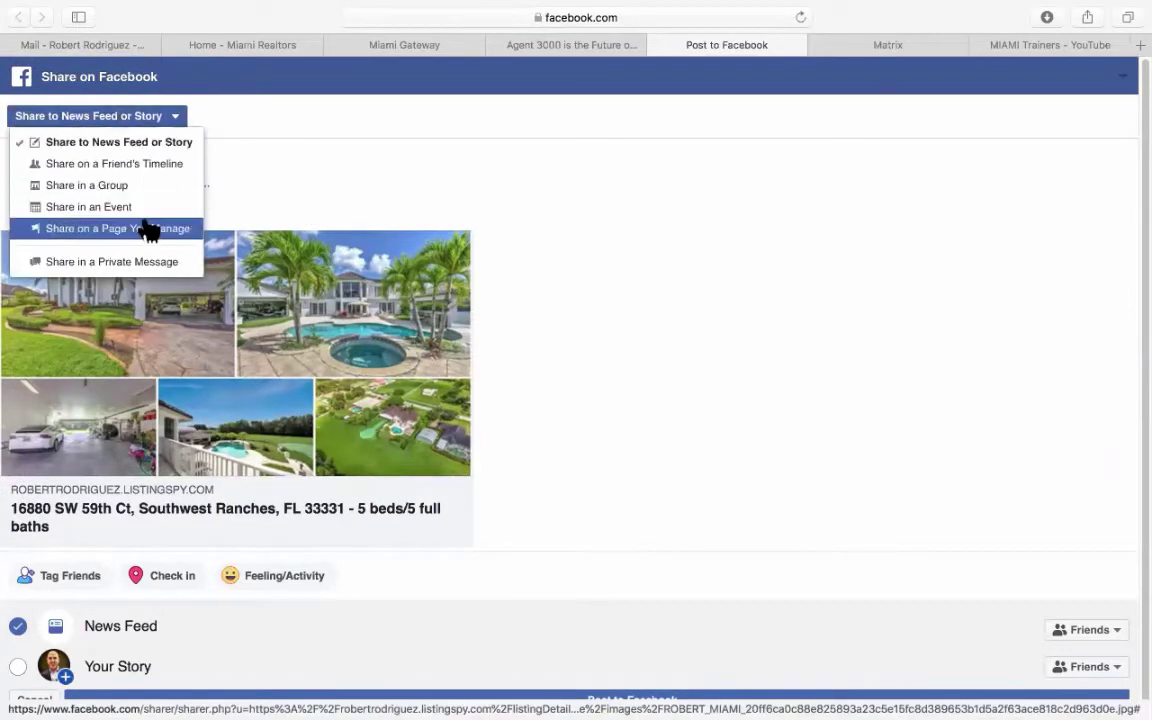
pyautogui.click(147, 228)
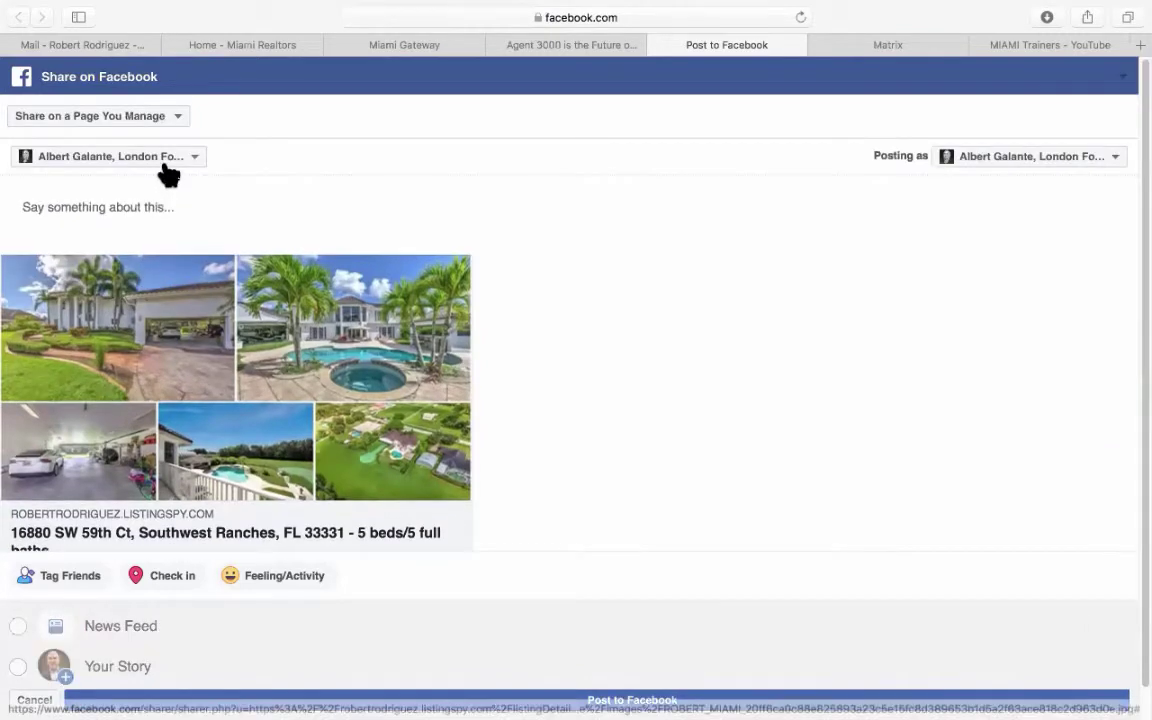
pyautogui.click(166, 158)
pyautogui.scroll(-3, 180, 245)
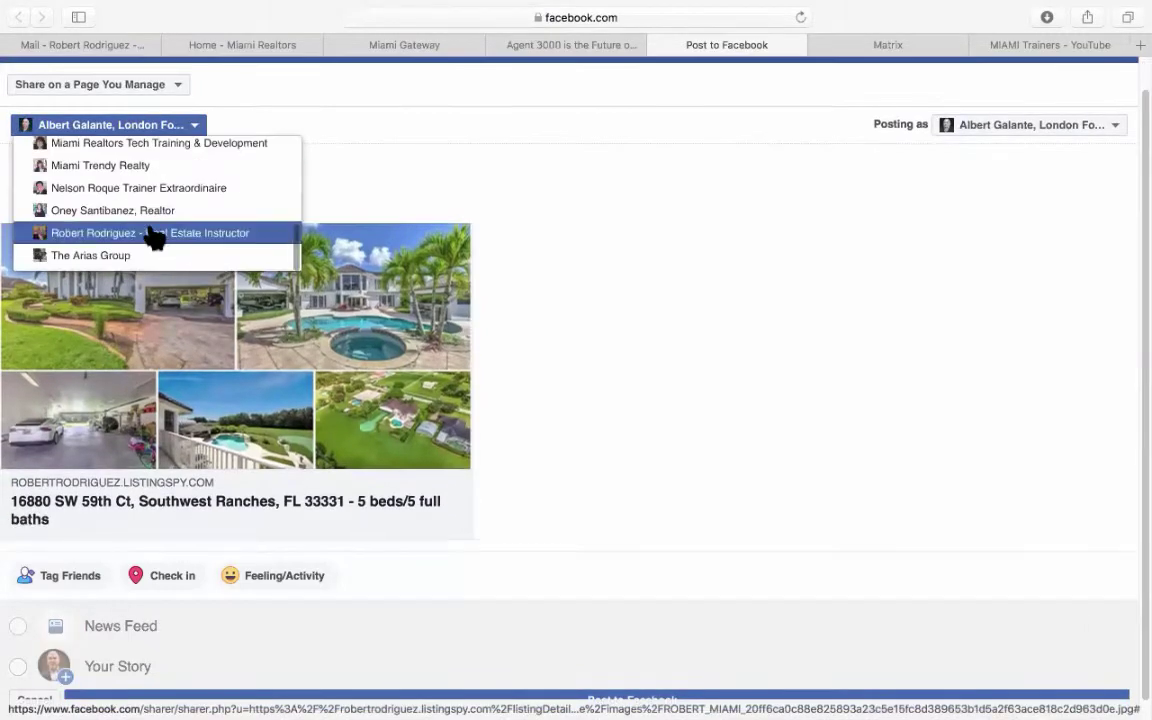
pyautogui.click(157, 234)
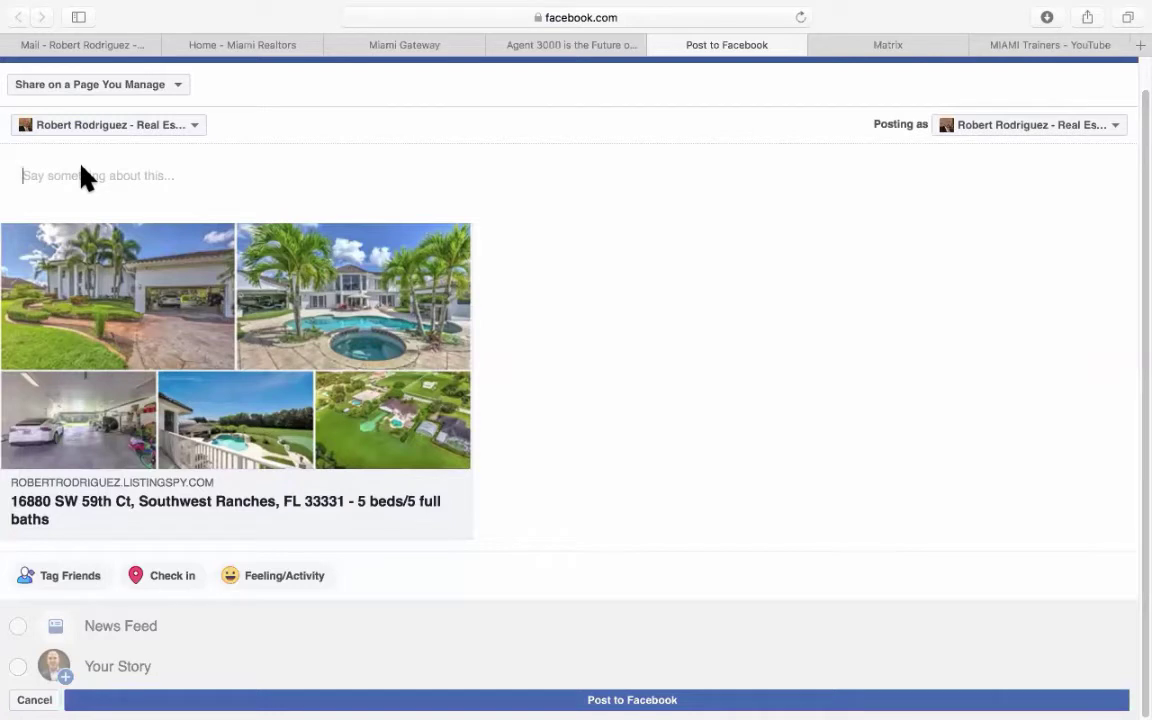
# Caption the collage 'Create social media post of listings in seconds using Agent 3000!' and post it.
pyautogui.write('Create social media post of lis')
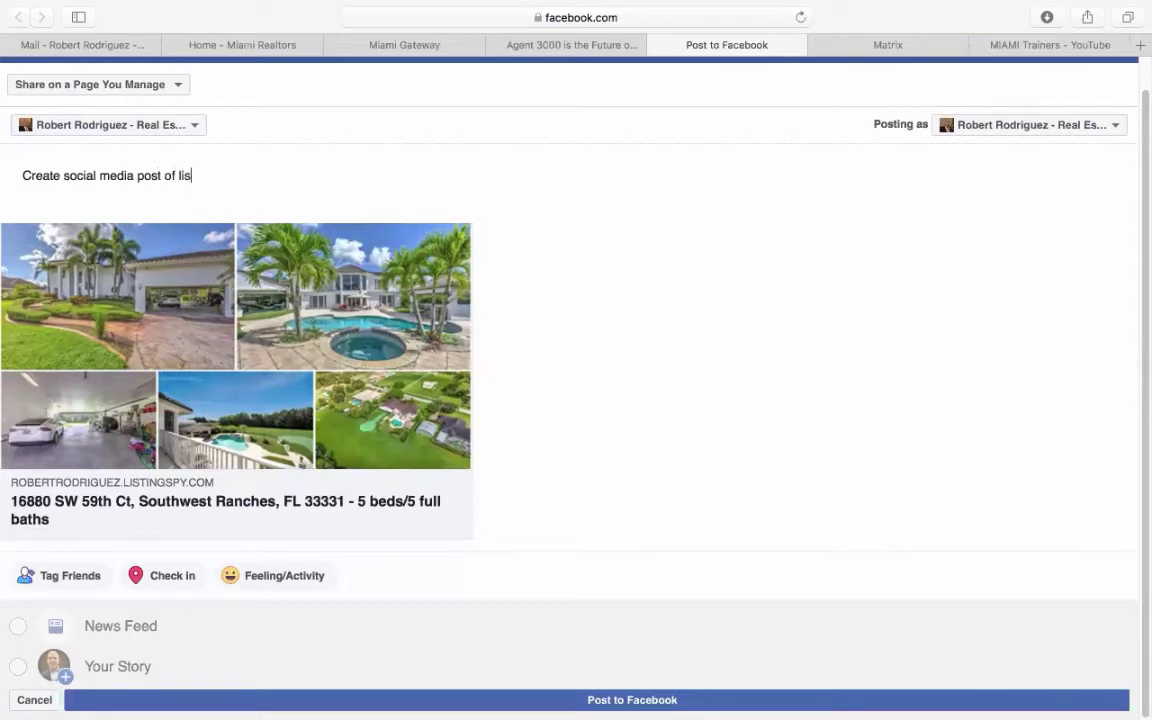
pyautogui.write('tings in seconds using A')
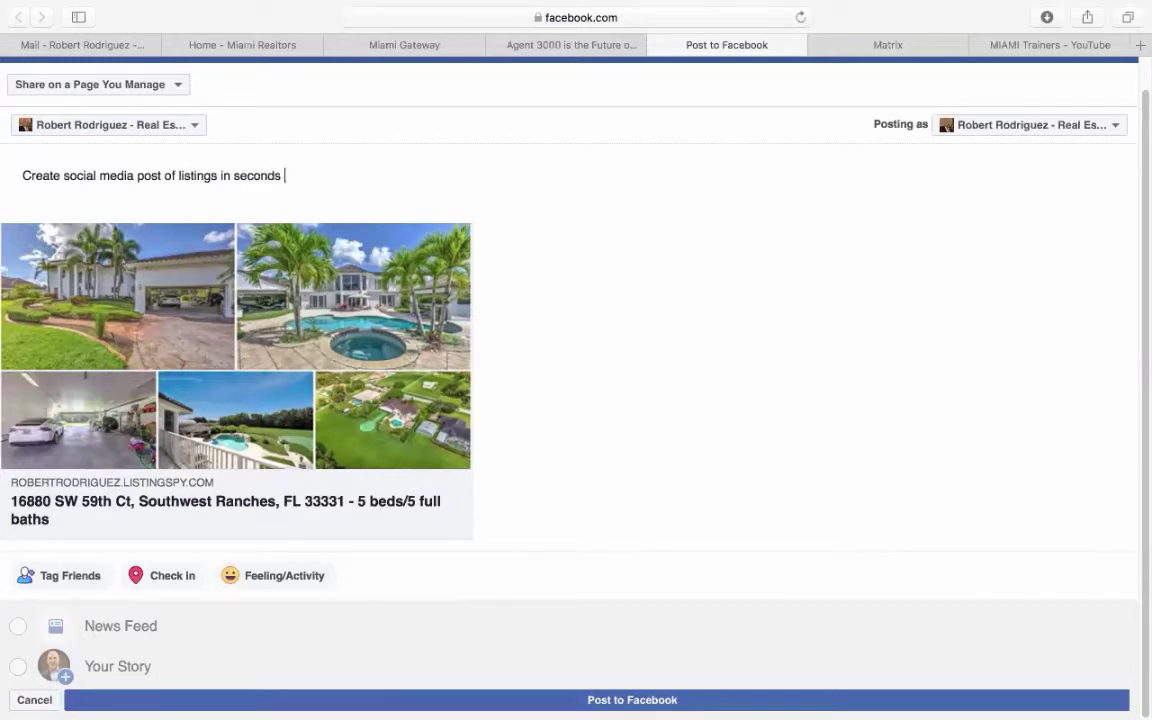
pyautogui.write('gent 3000')
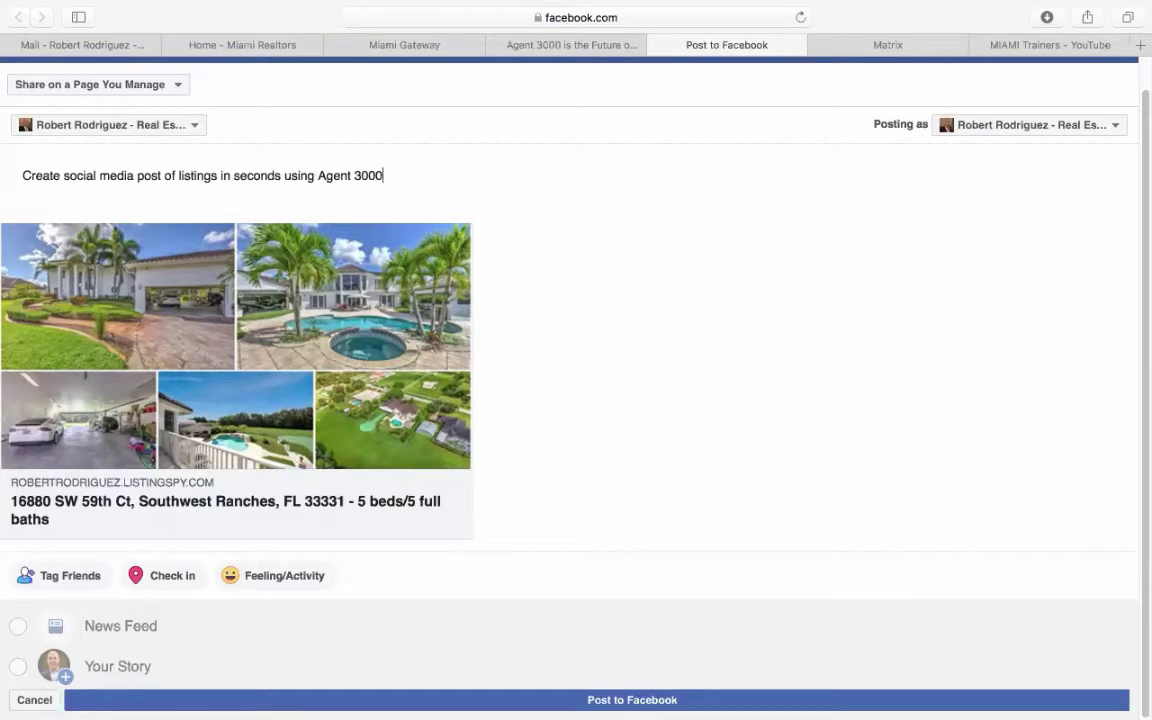
pyautogui.write('!')
pyautogui.click(673, 694)
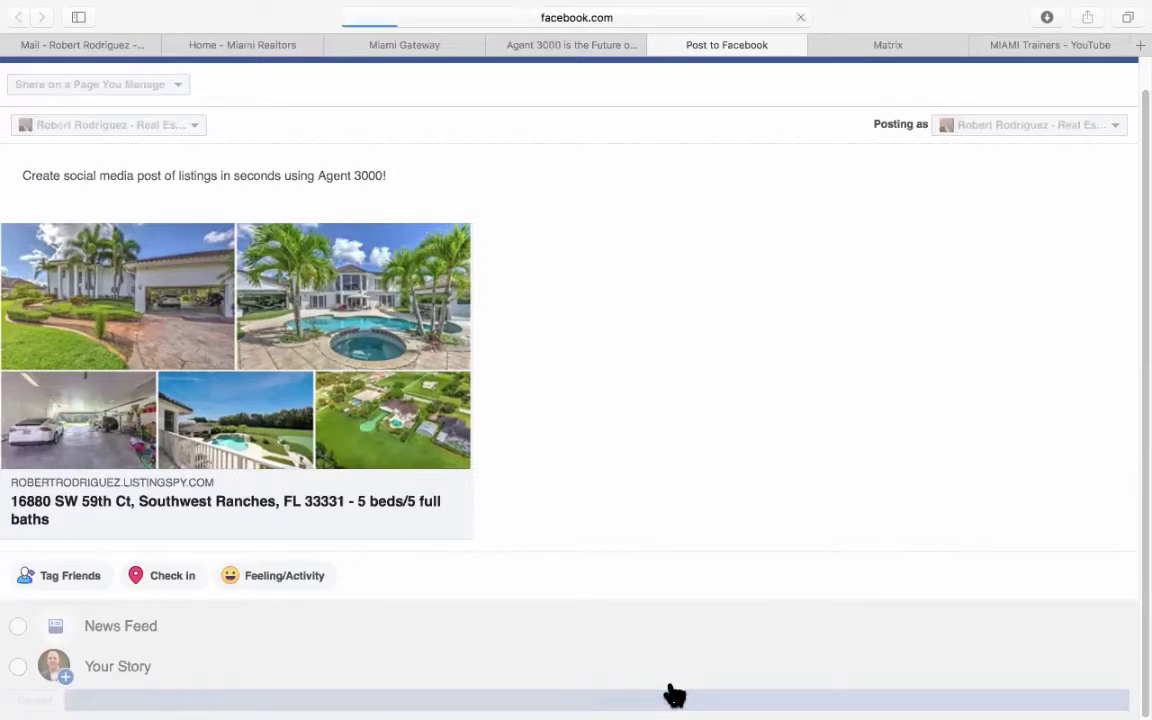
# Close the share tab and load Facebook from the favorites in a new tab.
pyautogui.press('super+w')
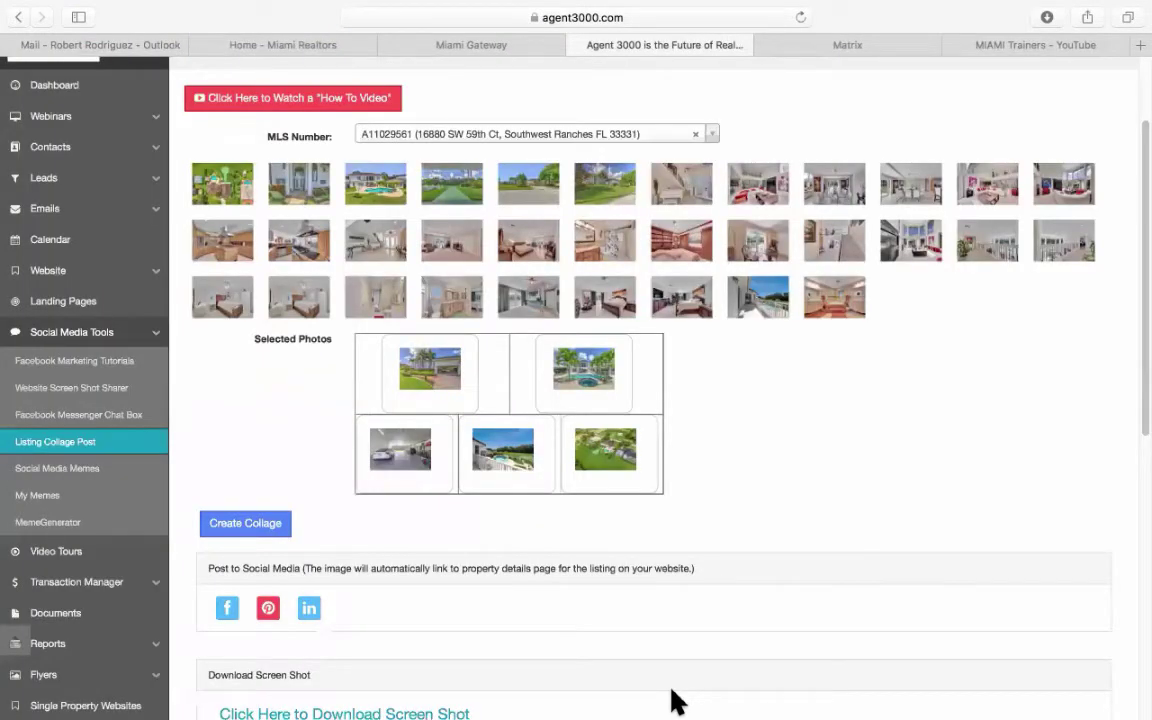
pyautogui.moveTo(1133, 5)
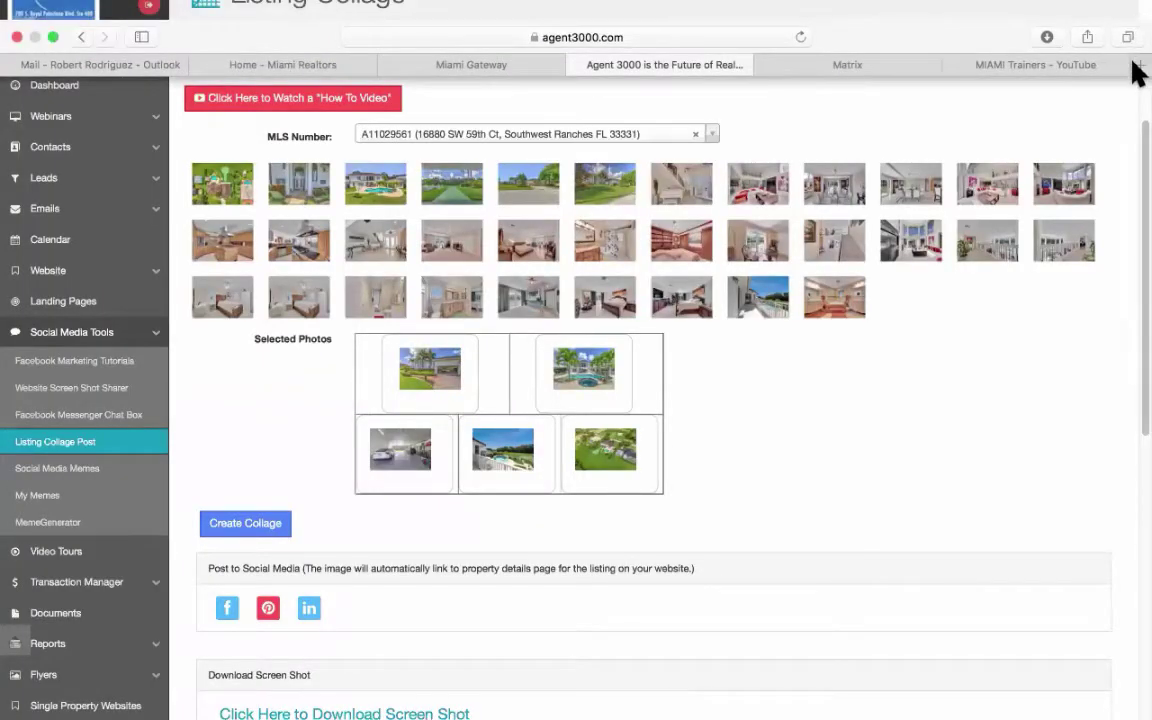
pyautogui.press('super+t')
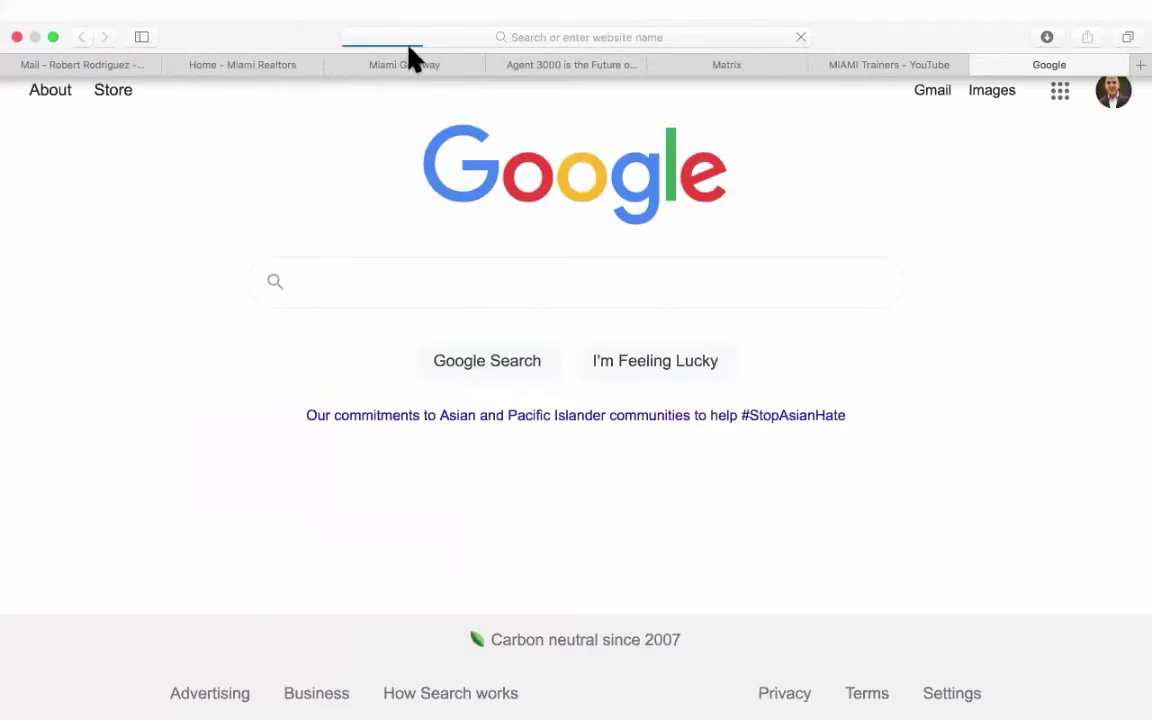
pyautogui.click(405, 40)
pyautogui.click(659, 385)
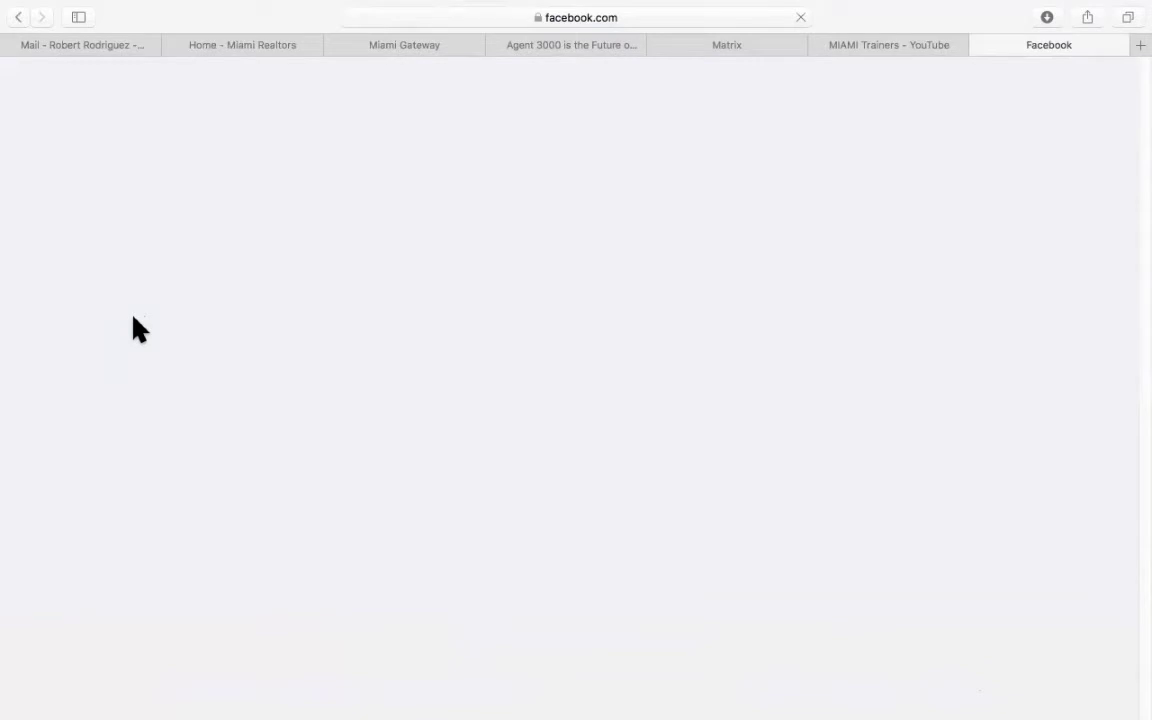
pyautogui.scroll(-3, 134, 330)
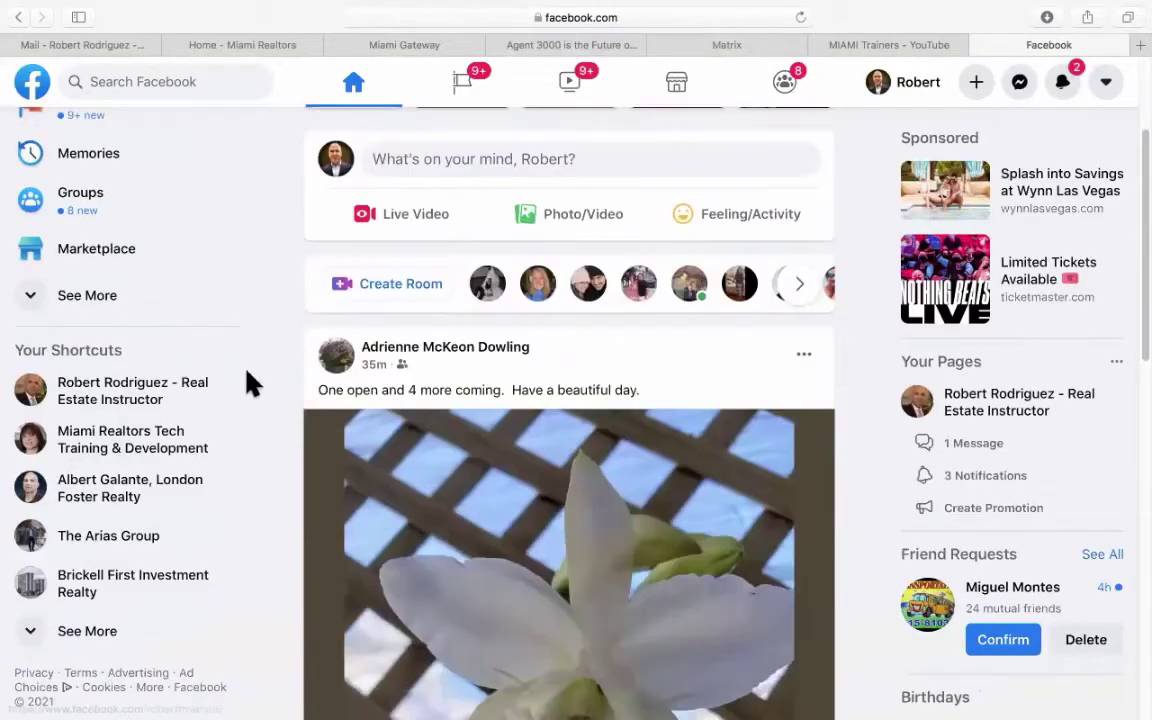
pyautogui.click(85, 397)
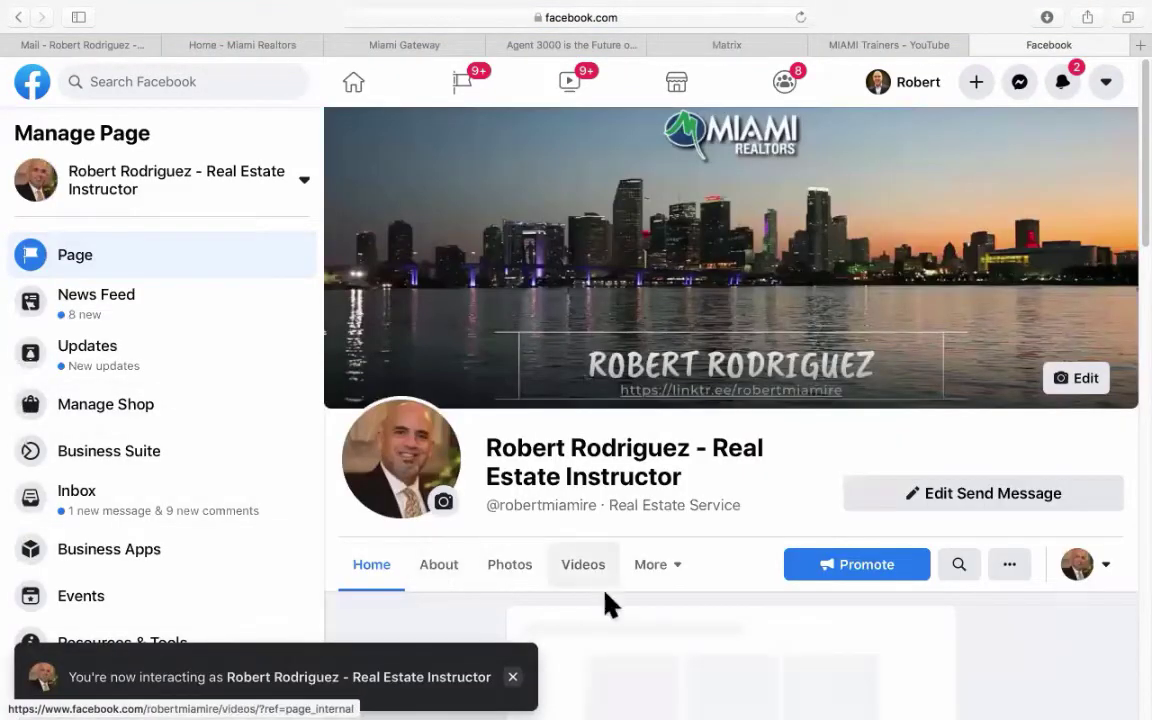
pyautogui.scroll(-5, 622, 612)
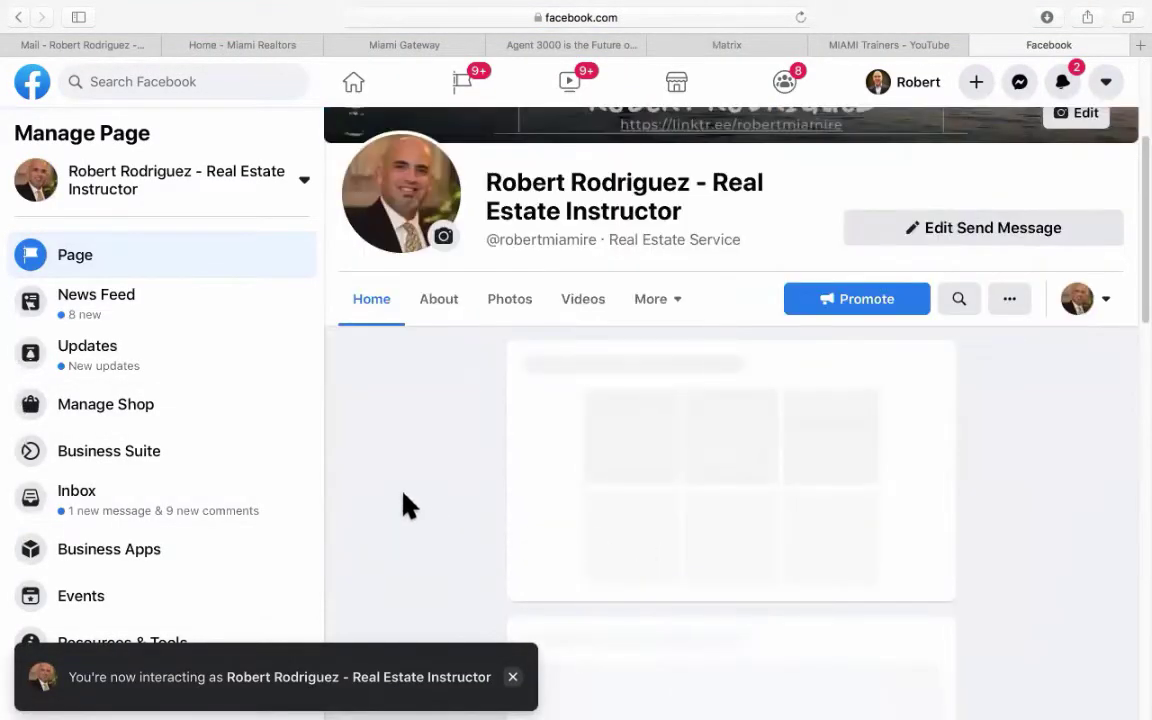
pyautogui.scroll(-5, 405, 505)
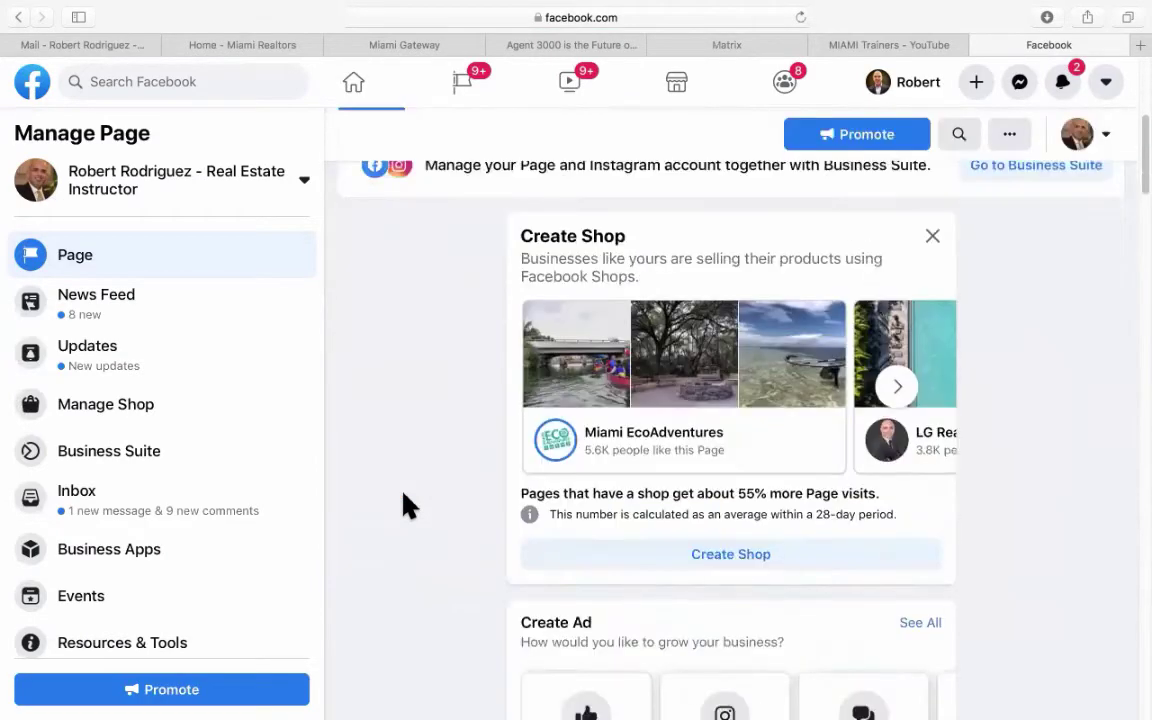
pyautogui.scroll(-15, 405, 505)
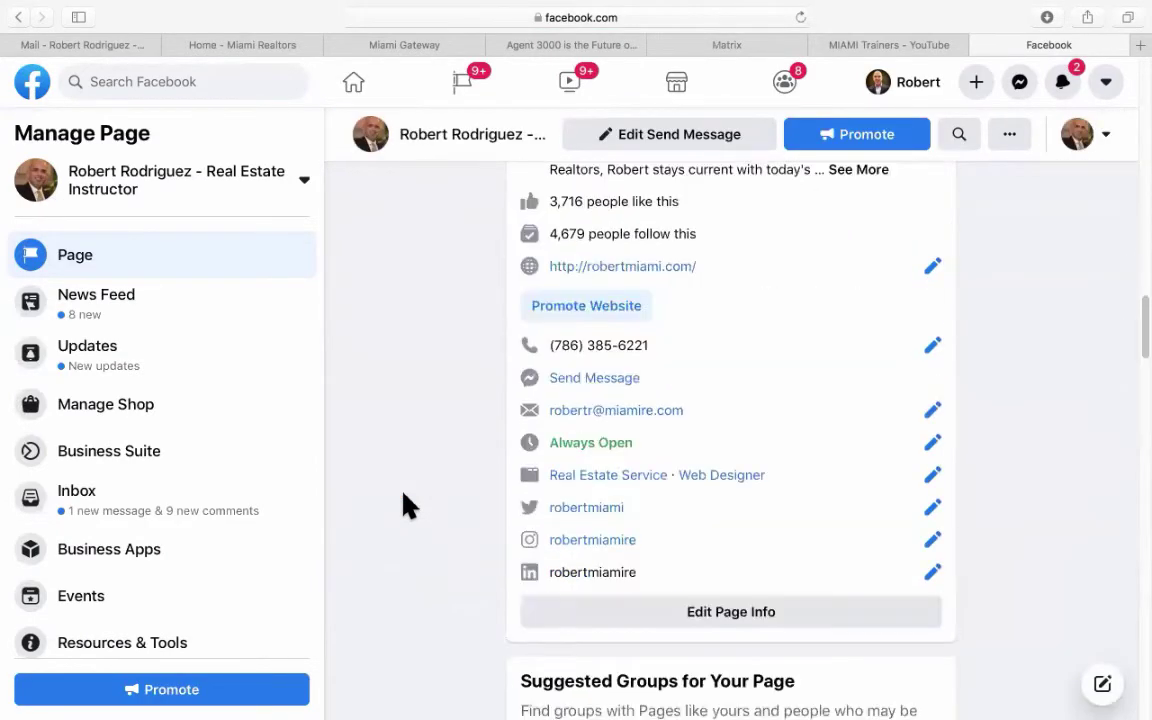
pyautogui.scroll(-20, 405, 505)
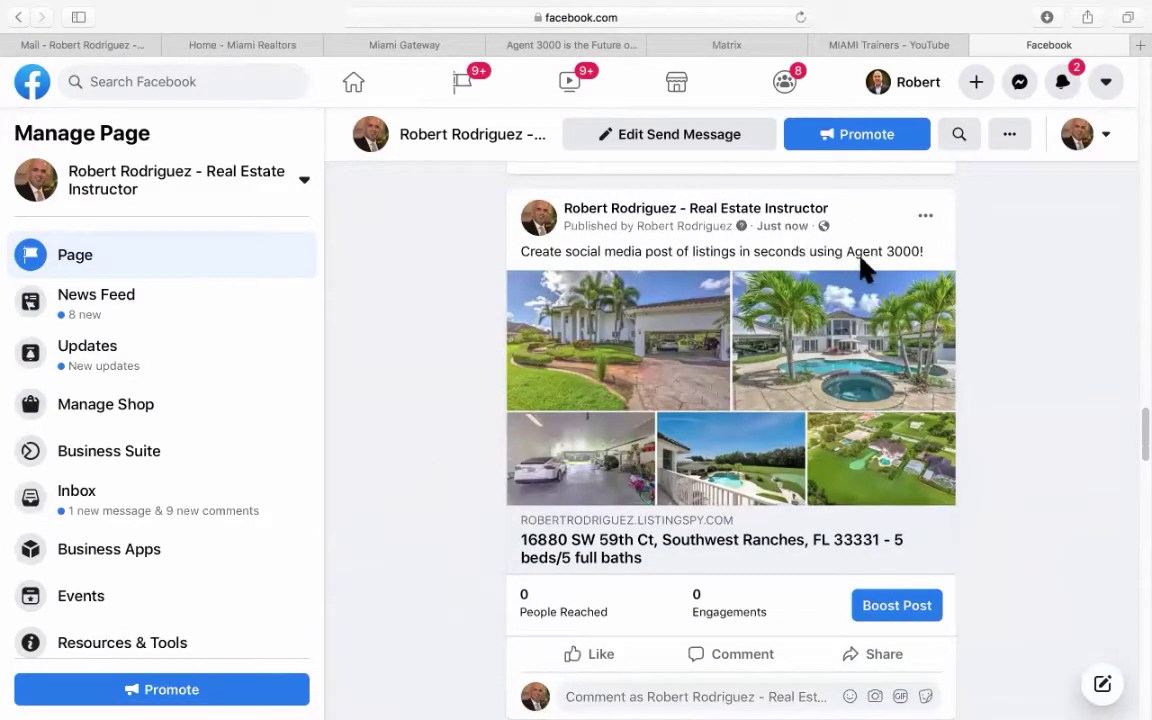
pyautogui.scroll(-1, 1020, 330)
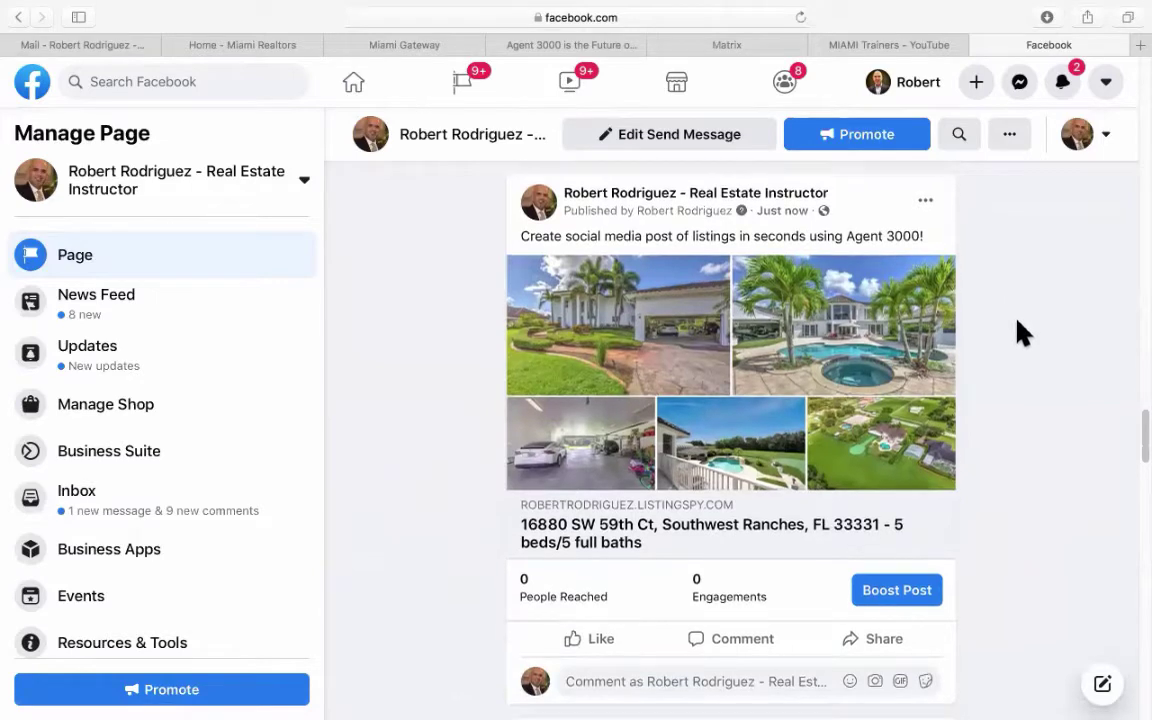
pyautogui.scroll(1, 1000, 322)
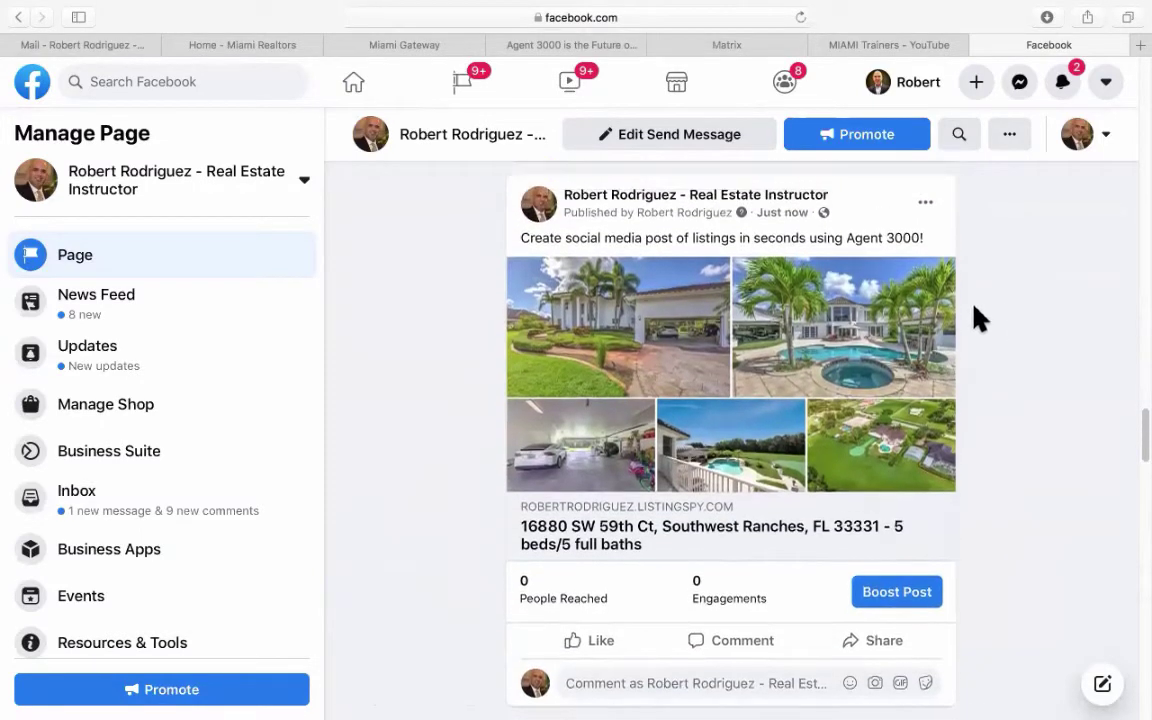
pyautogui.keyDown('super'); pyautogui.click(678, 418); pyautogui.keyUp('super')
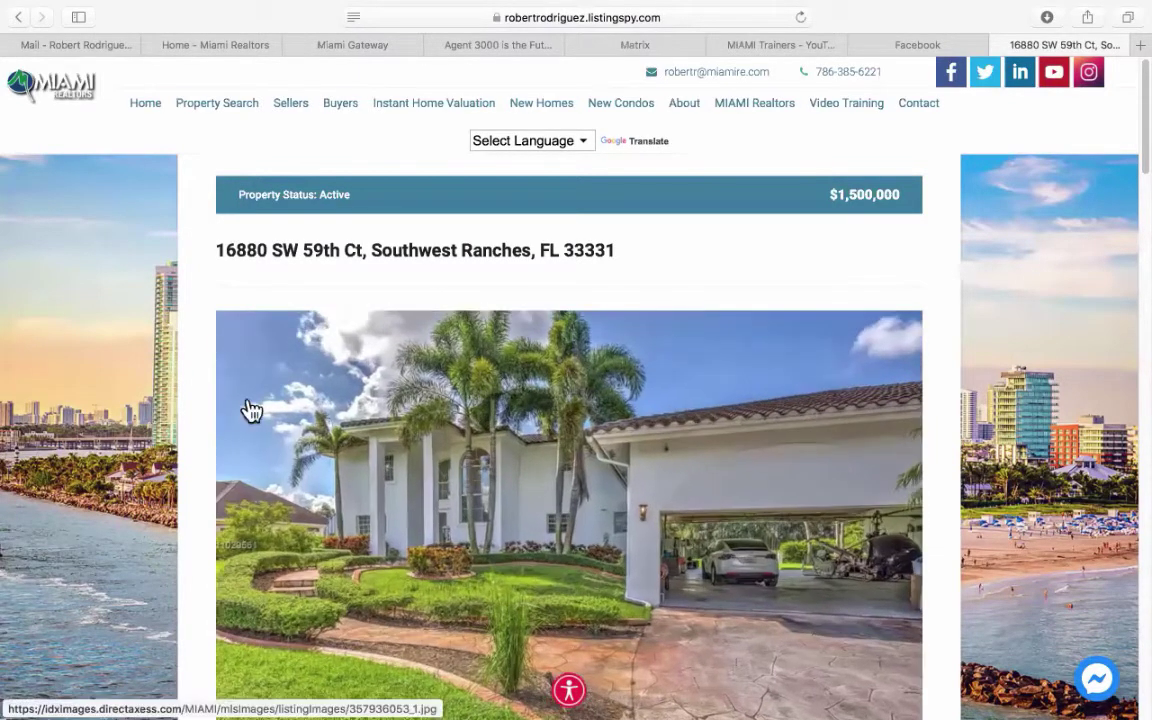
pyautogui.scroll(-5, 108, 418)
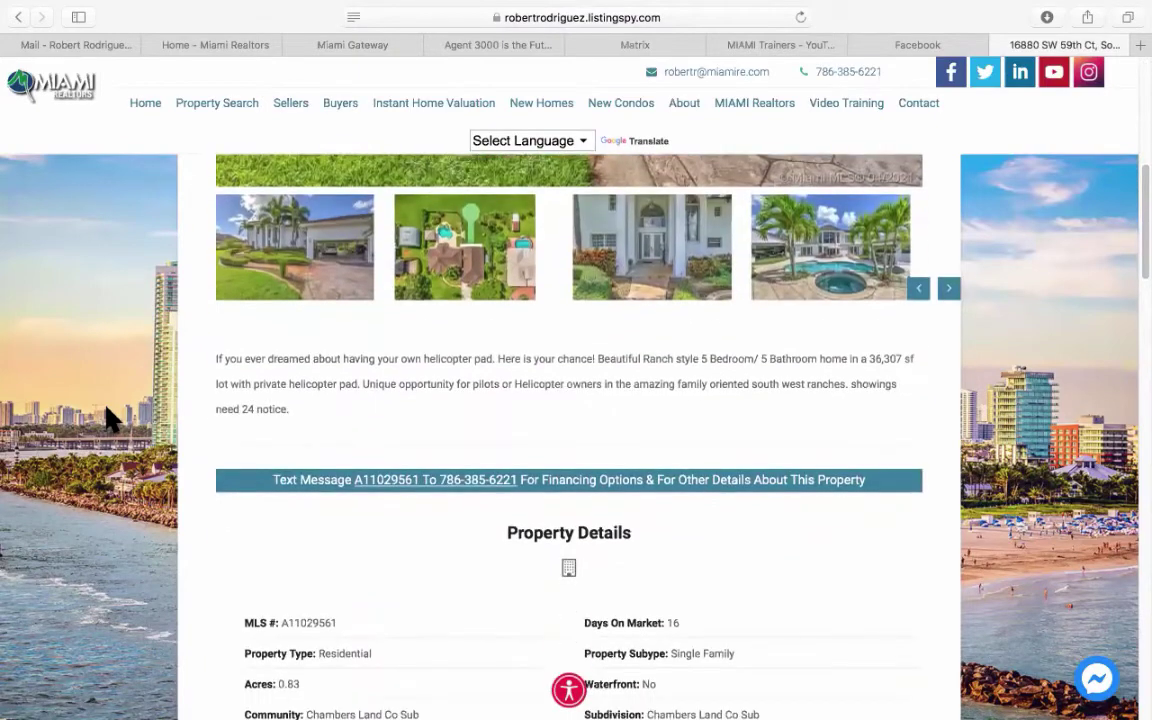
pyautogui.scroll(6, 108, 418)
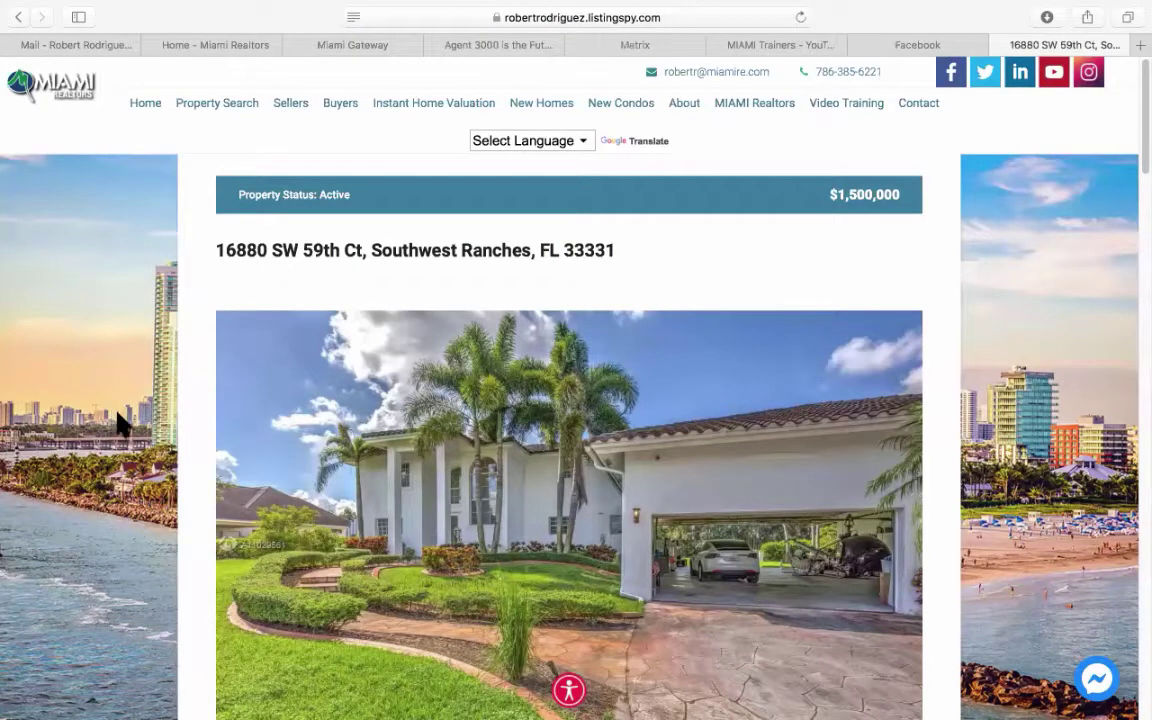
pyautogui.scroll(-1, 119, 420)
pyautogui.scroll(-5, 119, 422)
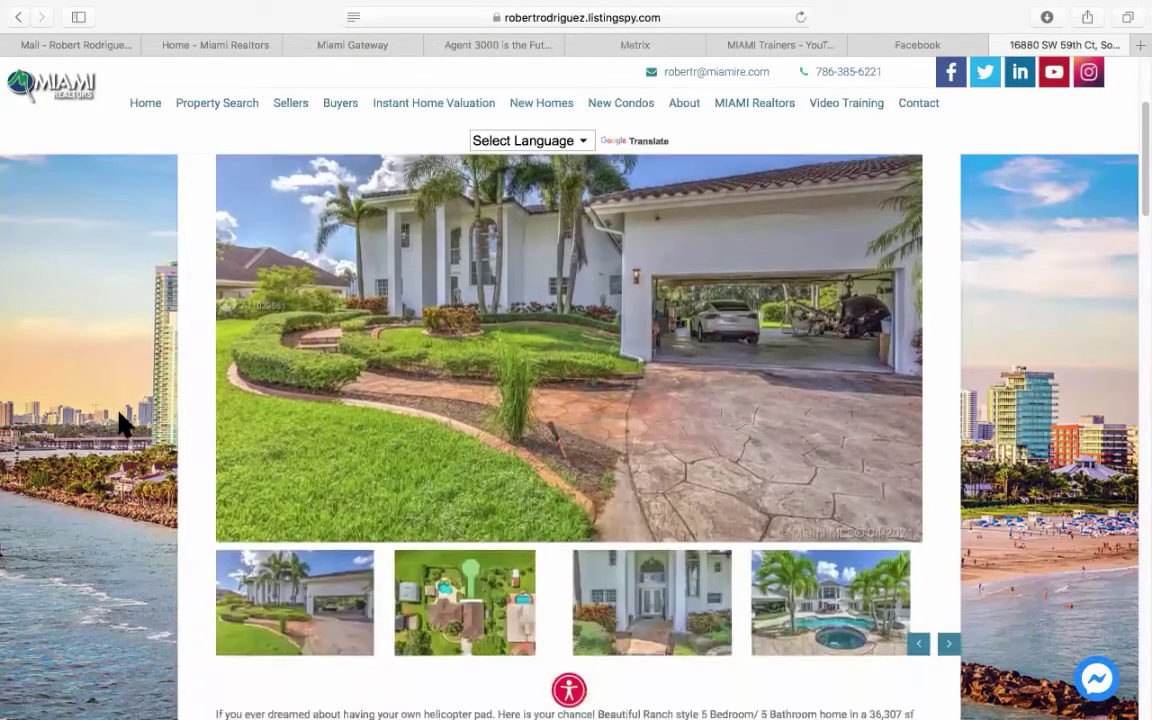
pyautogui.scroll(6, 119, 424)
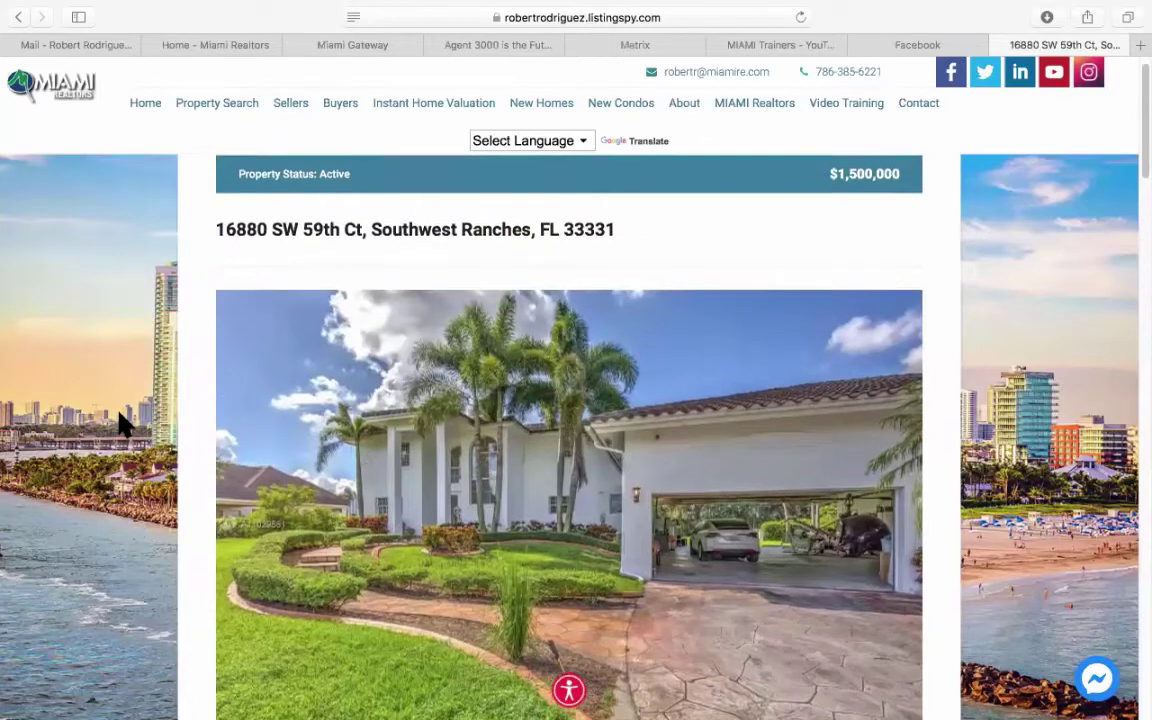
pyautogui.click(887, 45)
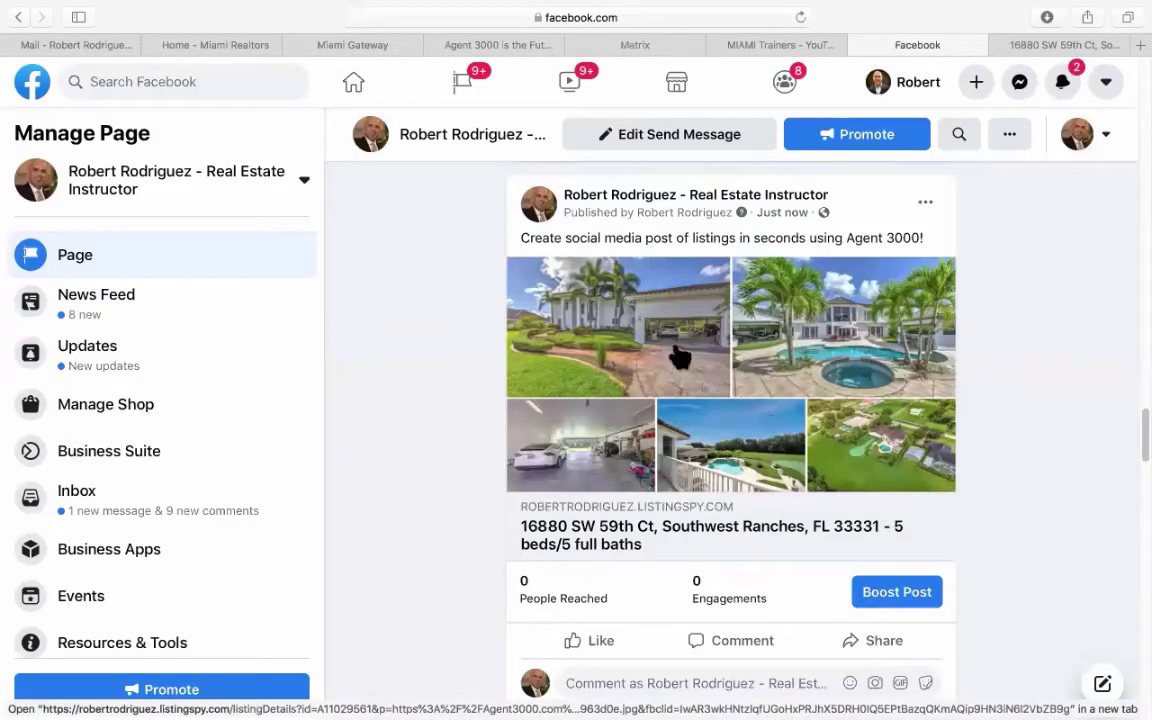
pyautogui.click(1065, 45)
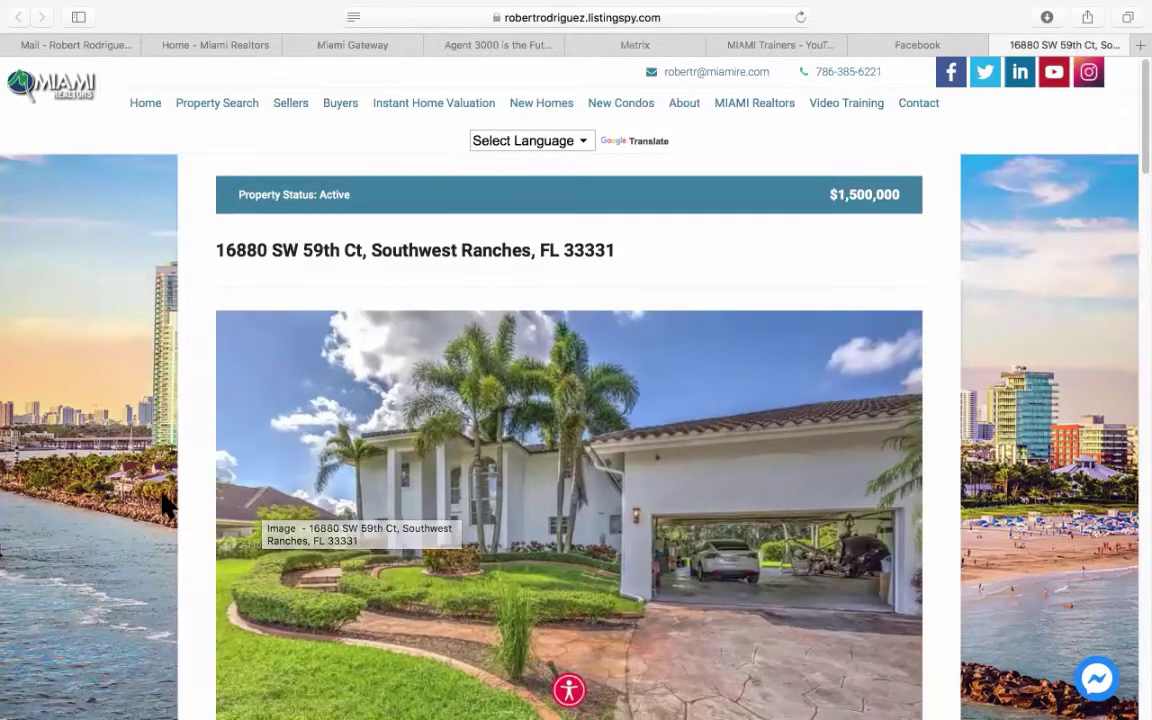
# Scroll down to the legal notice and highlight the 'Listing courtesy of' attribution.
pyautogui.scroll(-5, 370, 442)
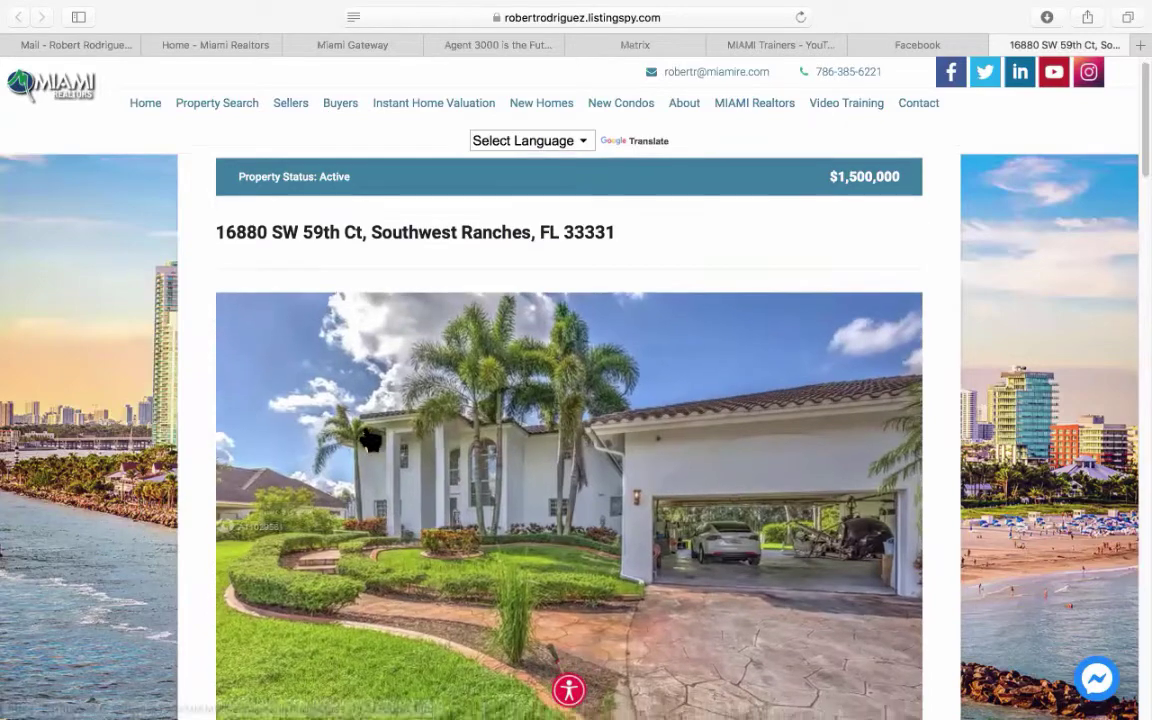
pyautogui.scroll(-8, 463, 418)
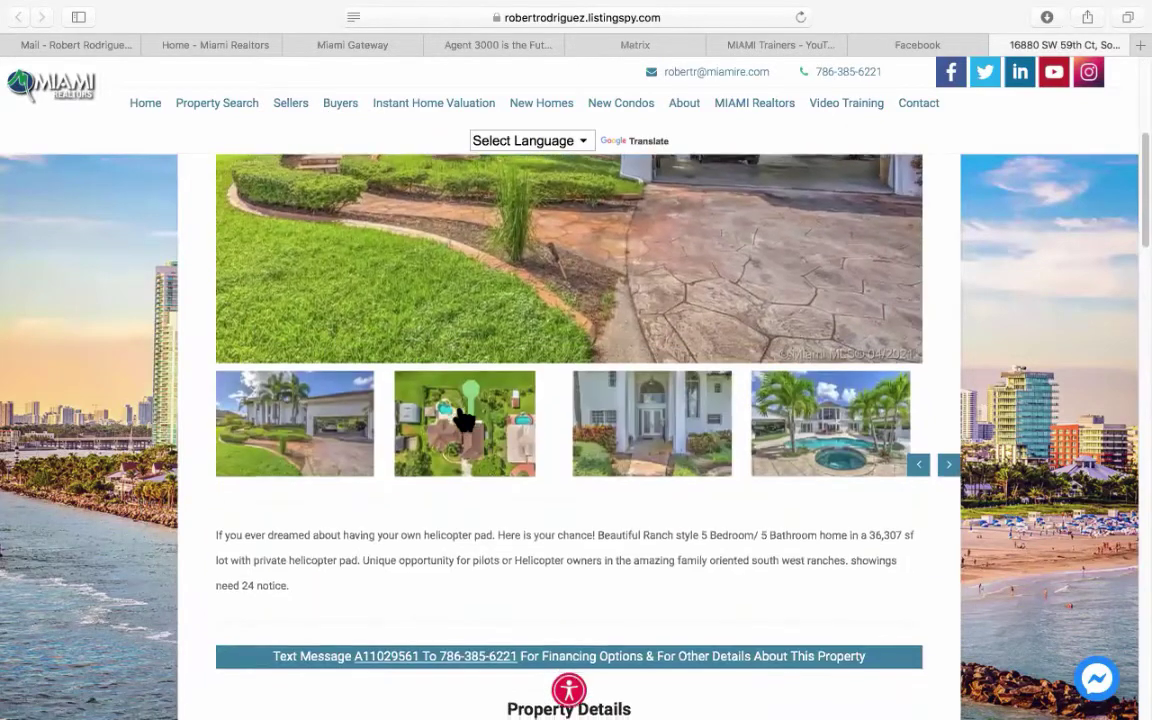
pyautogui.scroll(-20, 463, 418)
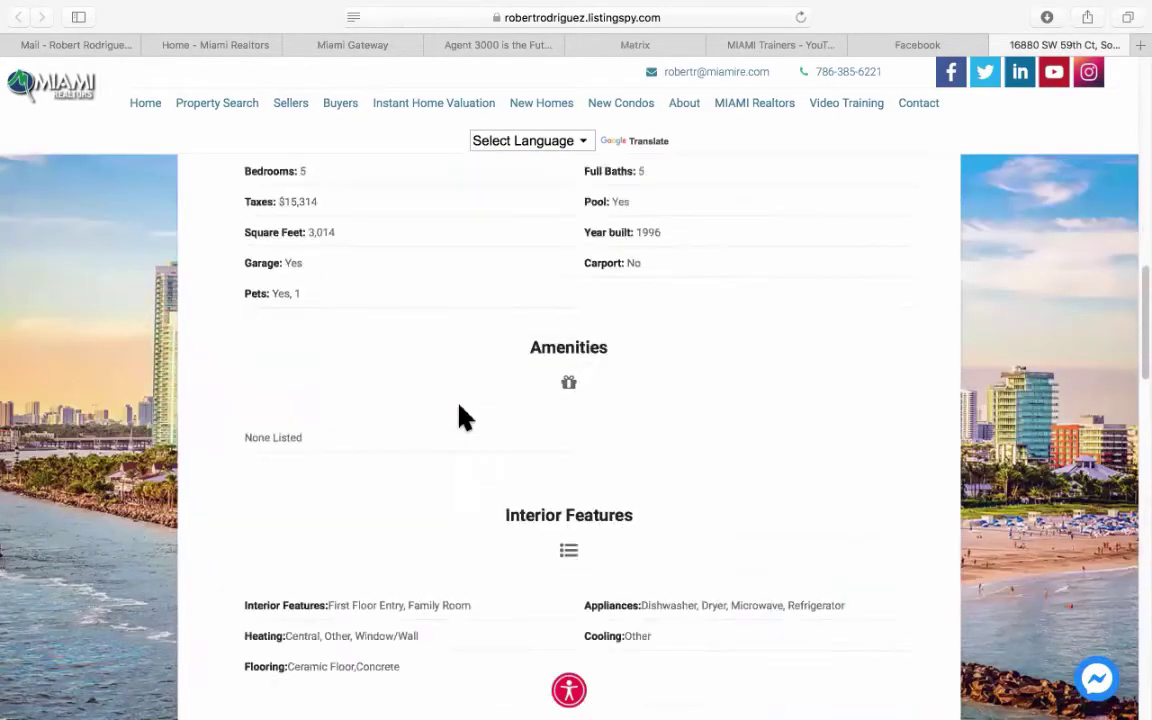
pyautogui.scroll(-7, 459, 407)
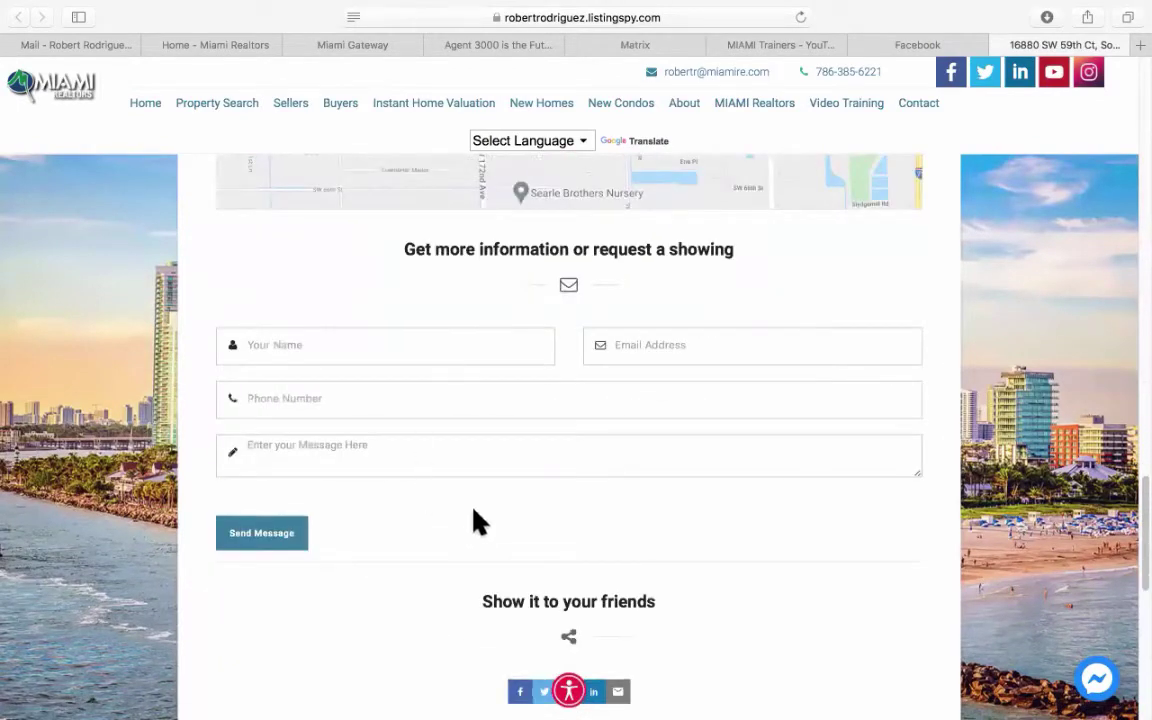
pyautogui.scroll(-5, 489, 518)
pyautogui.scroll(-3, 487, 518)
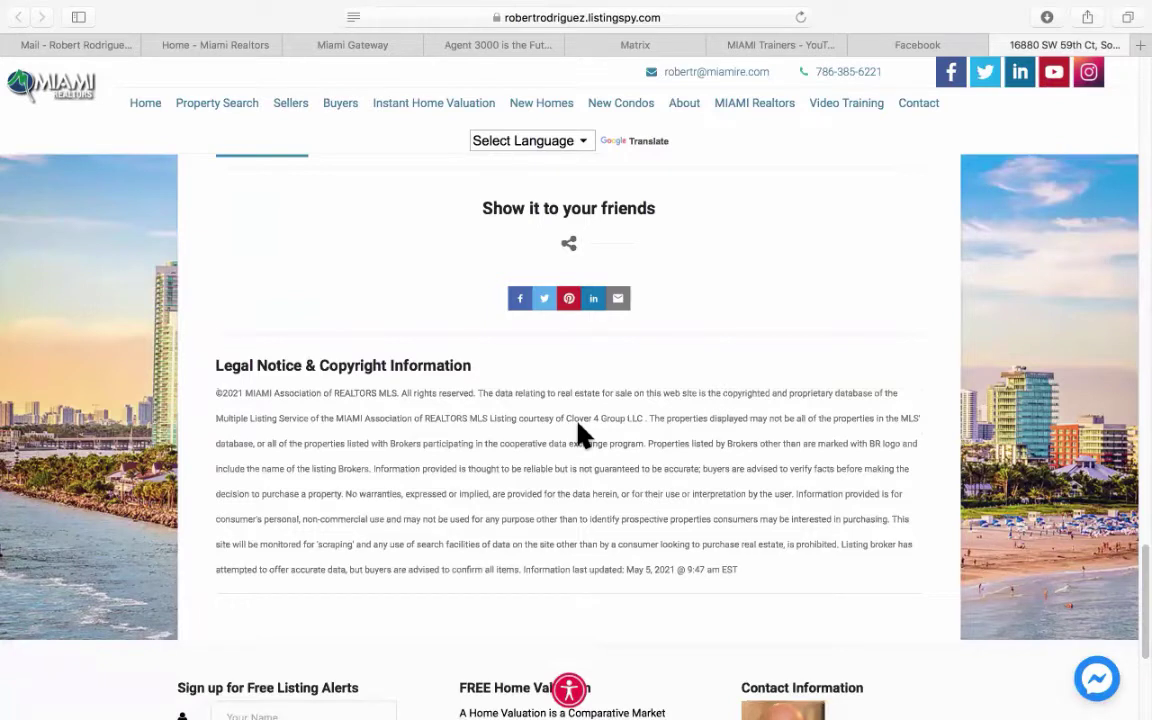
pyautogui.moveTo(499, 420); pyautogui.dragTo(649, 421)
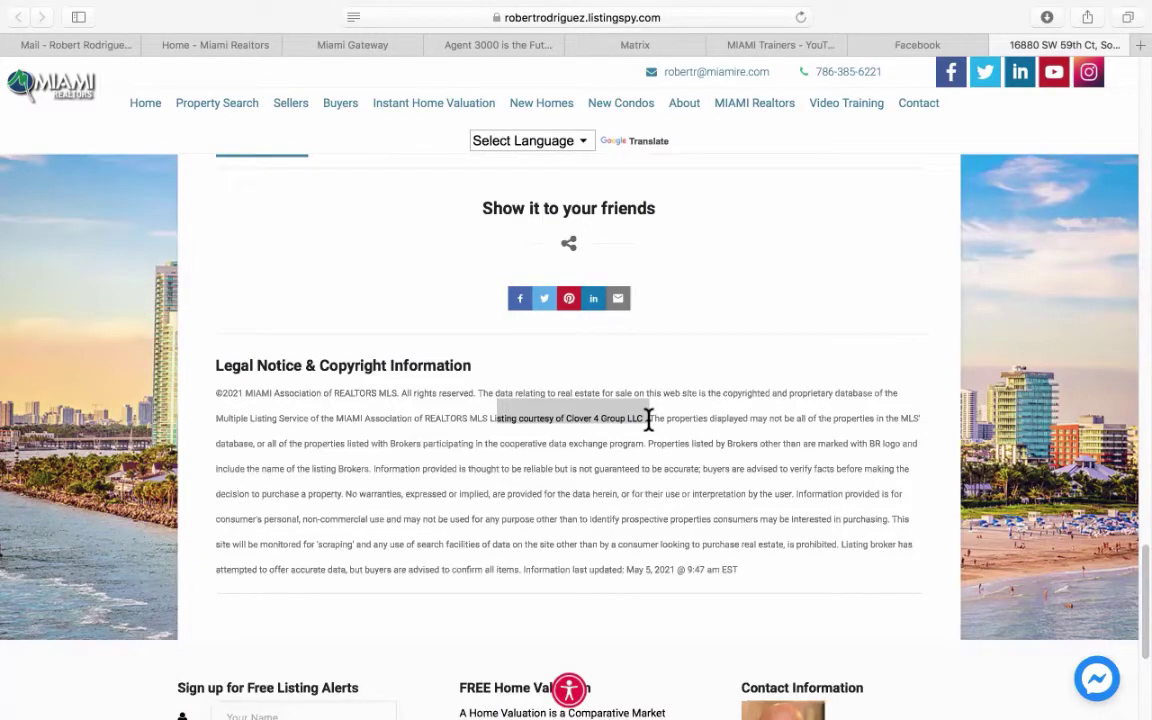
pyautogui.scroll(20, 648, 420)
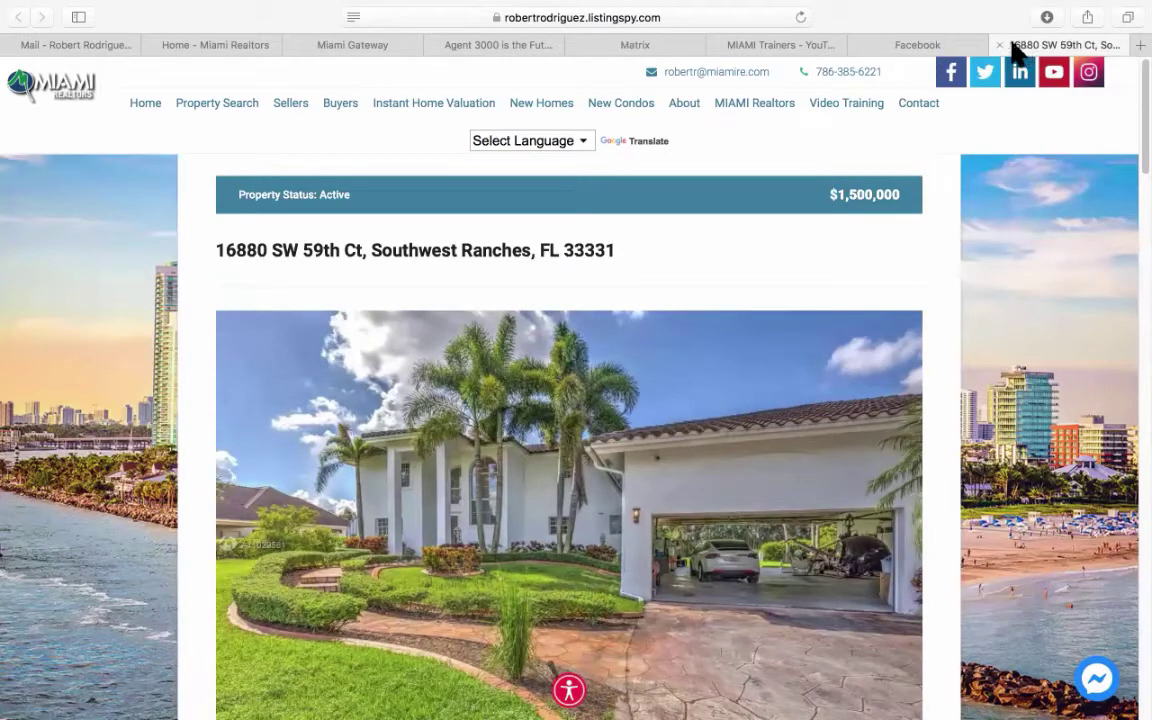
# Close the listing tab and start a new RE1/RE2 Single Family/Condo search in Matrix.
pyautogui.click(999, 45)
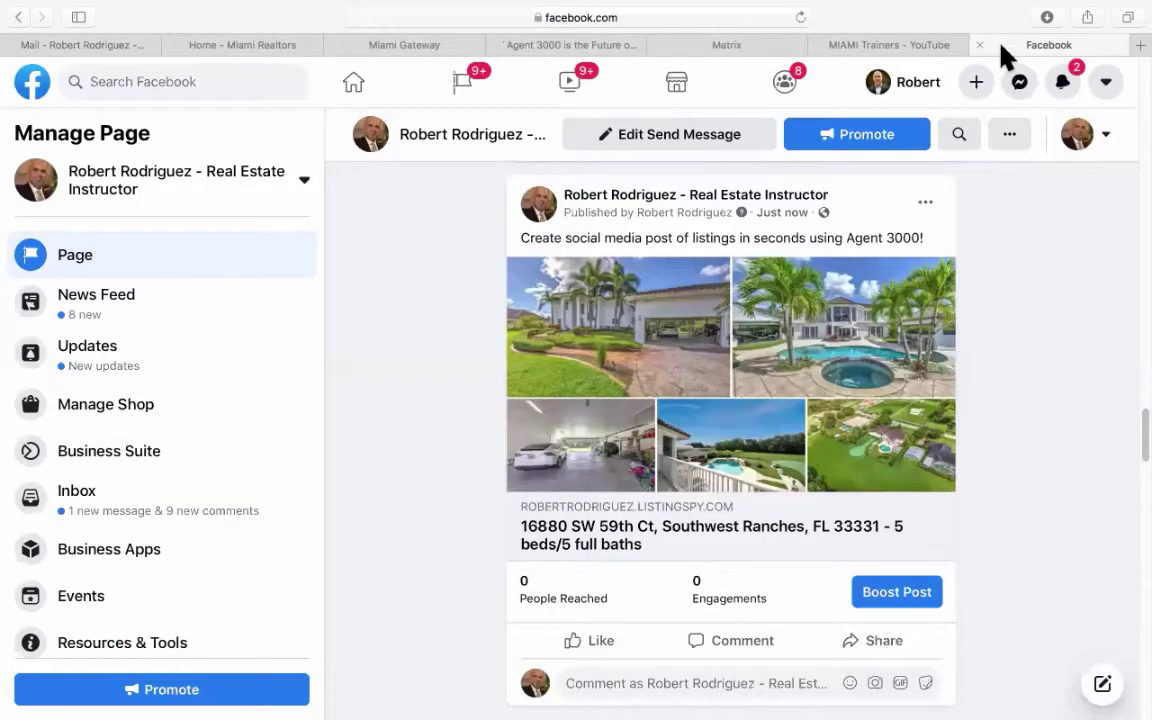
pyautogui.click(723, 44)
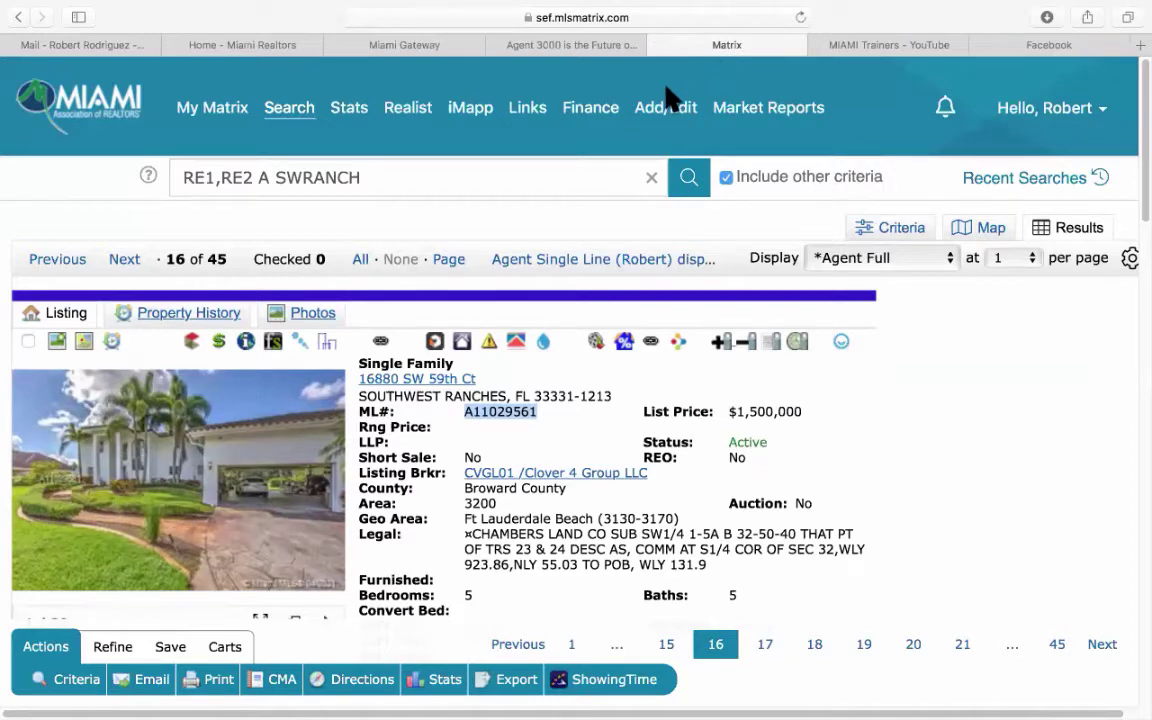
pyautogui.moveTo(289, 110)
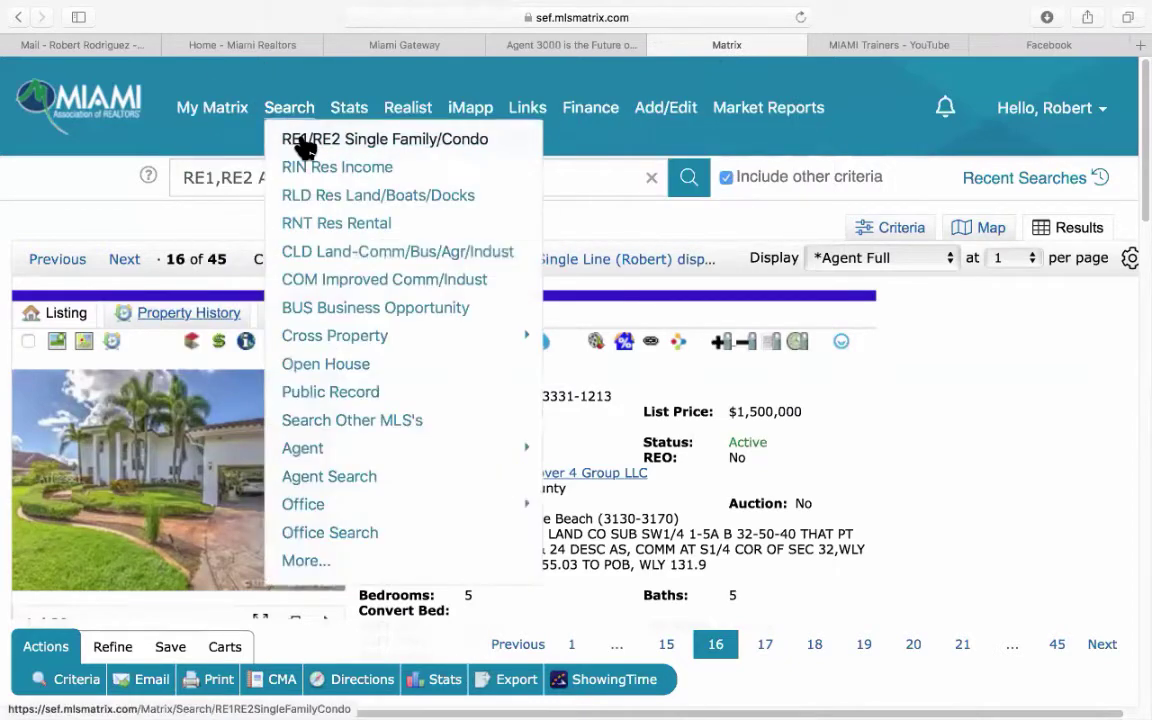
pyautogui.click(303, 145)
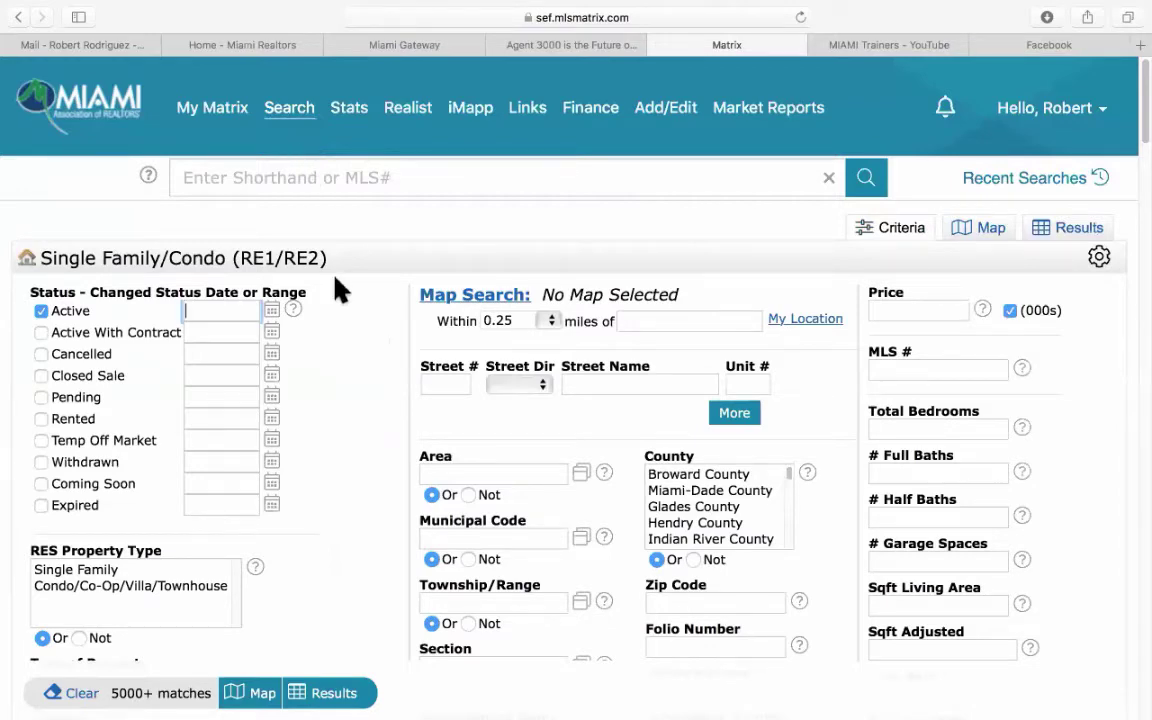
# Scroll the search form down to the OK to Advertise field.
pyautogui.scroll(-10, 378, 404)
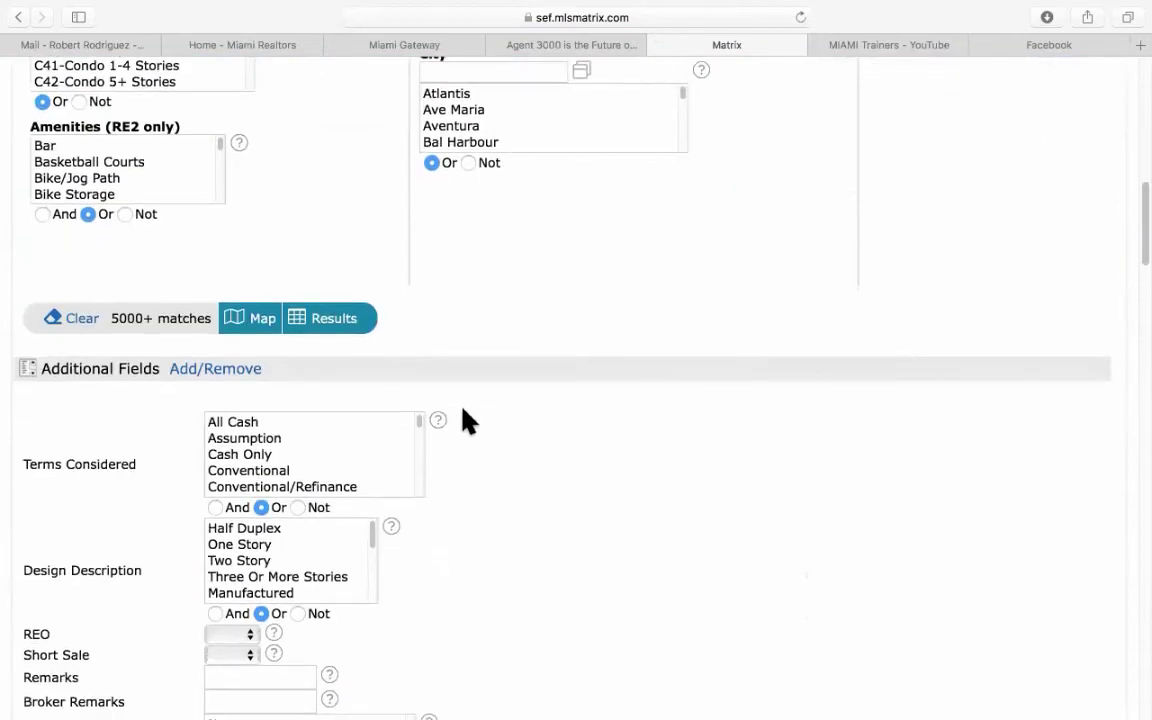
pyautogui.scroll(-1, 463, 419)
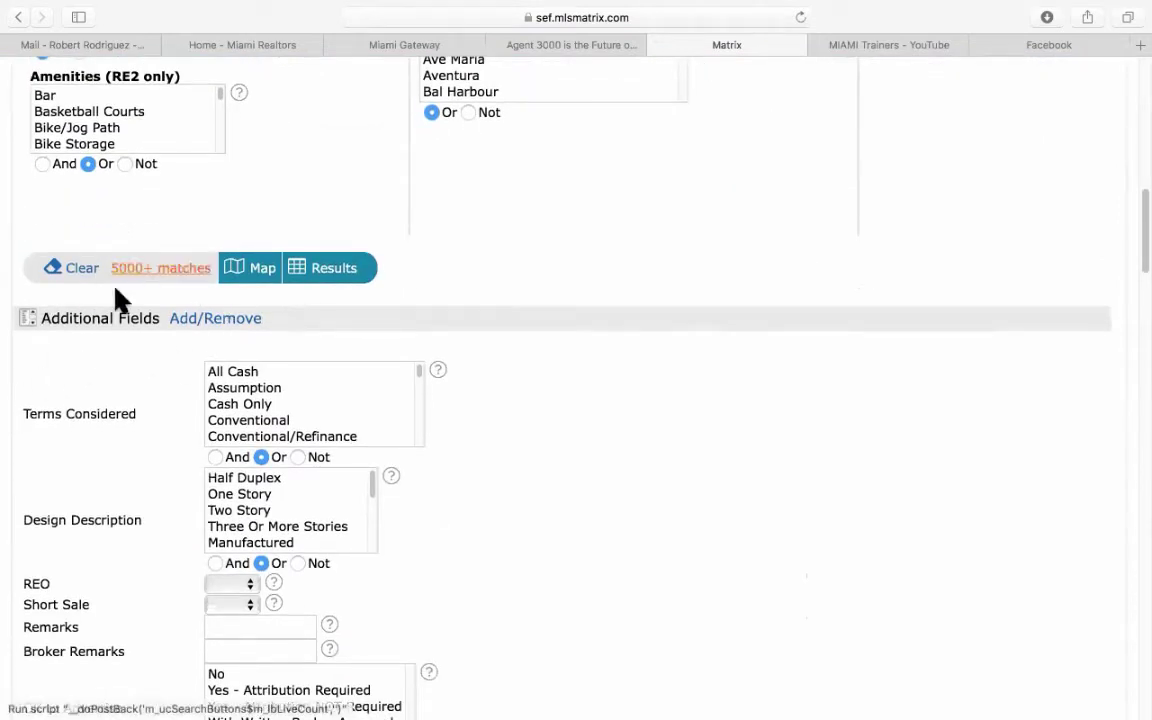
pyautogui.scroll(-5, 115, 415)
pyautogui.scroll(-3, 115, 420)
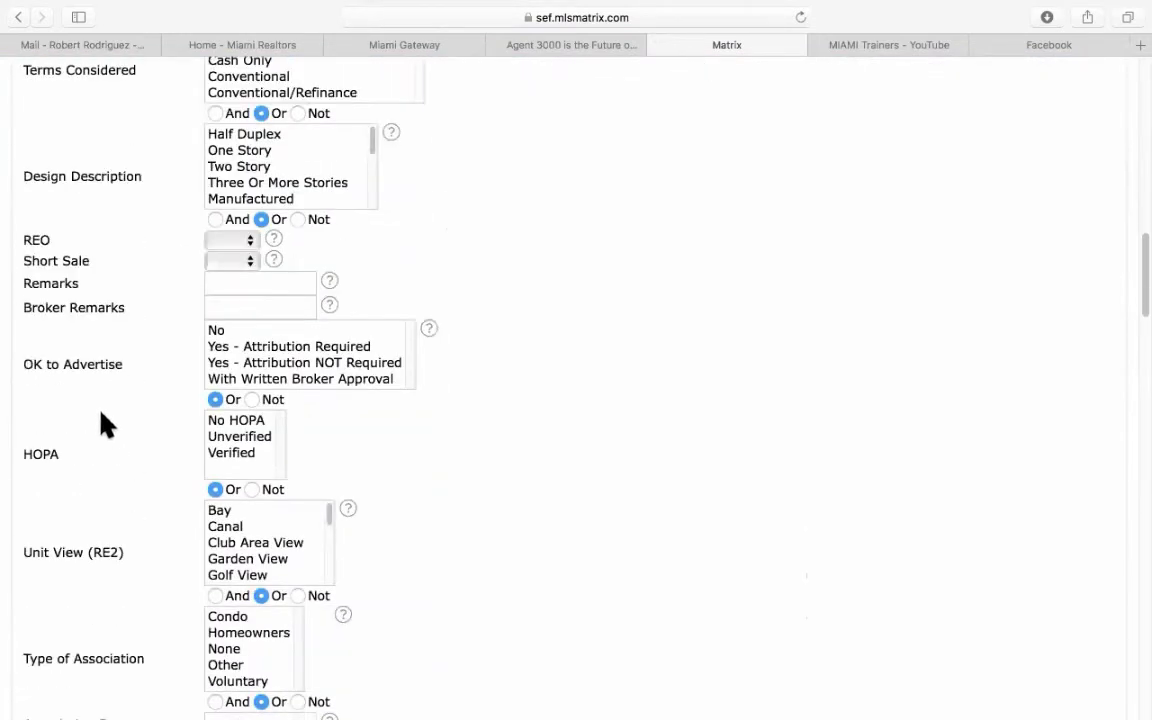
pyautogui.moveTo(21, 368); pyautogui.dragTo(101, 360)
pyautogui.click(118, 365)
pyautogui.click(140, 372)
# Set OK to Advertise to Yes - Attribution Required after briefly trying Attribution NOT Required.
pyautogui.click(256, 349)
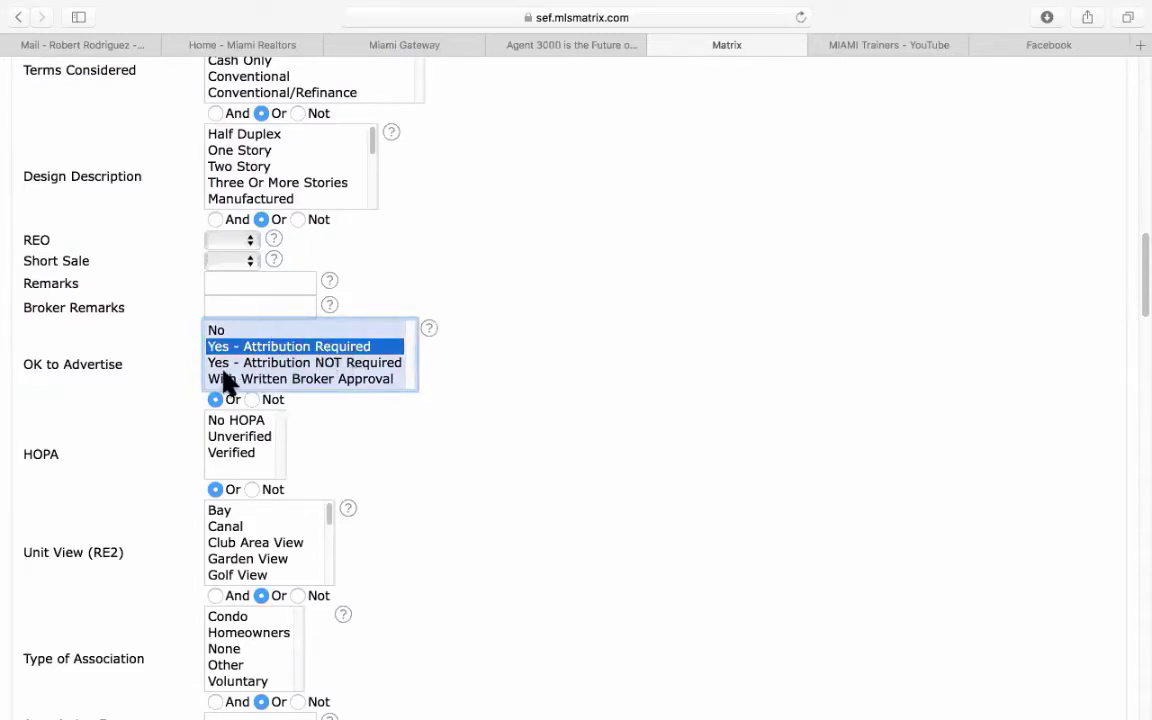
pyautogui.click(305, 363)
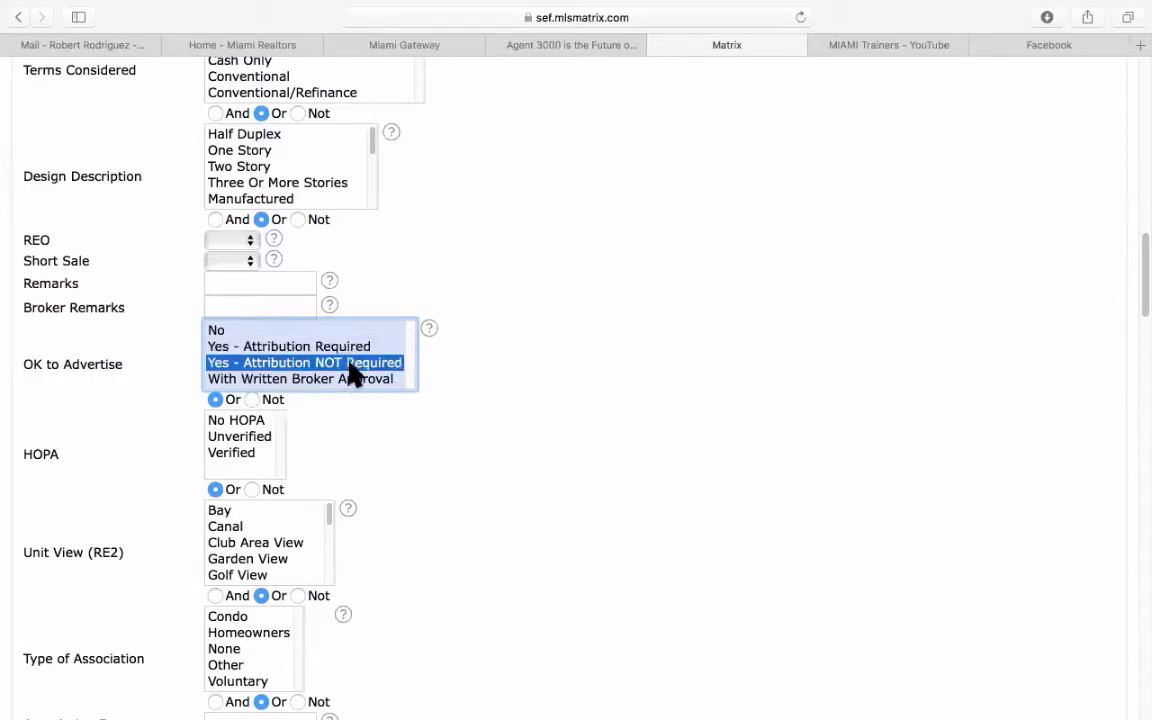
pyautogui.click(335, 350)
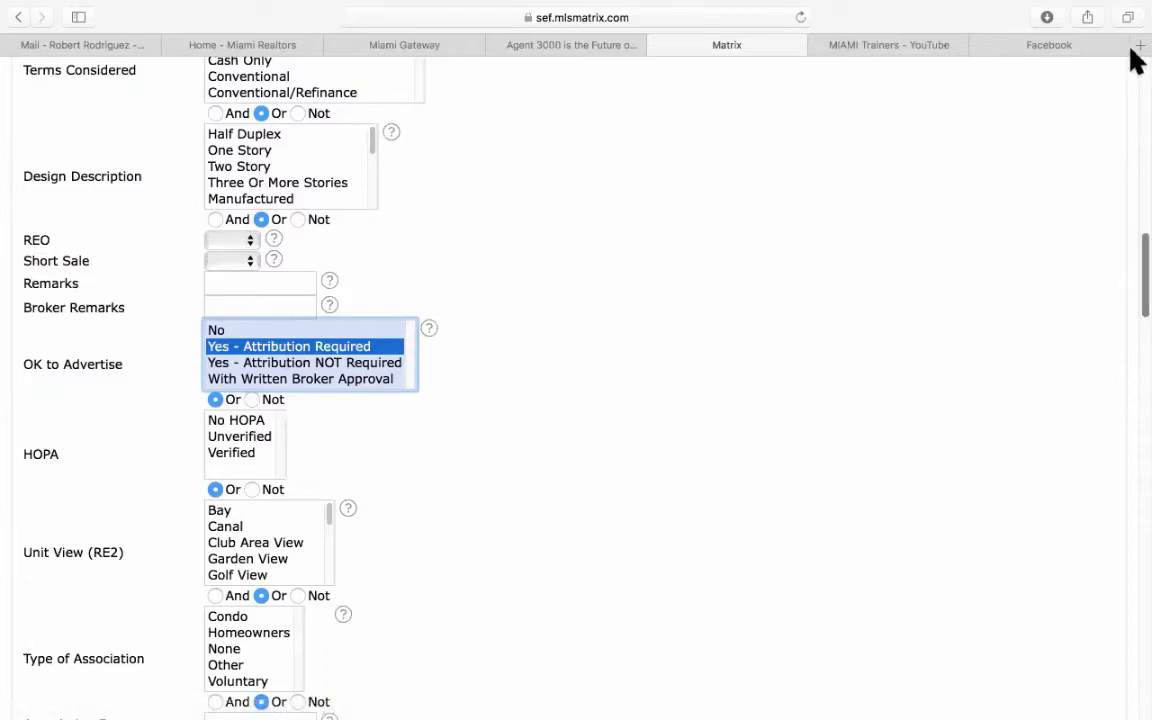
pyautogui.click(1085, 46)
# Open the listing from the Facebook post and highlight its listing-courtesy line in the legal notice.
pyautogui.click(723, 368)
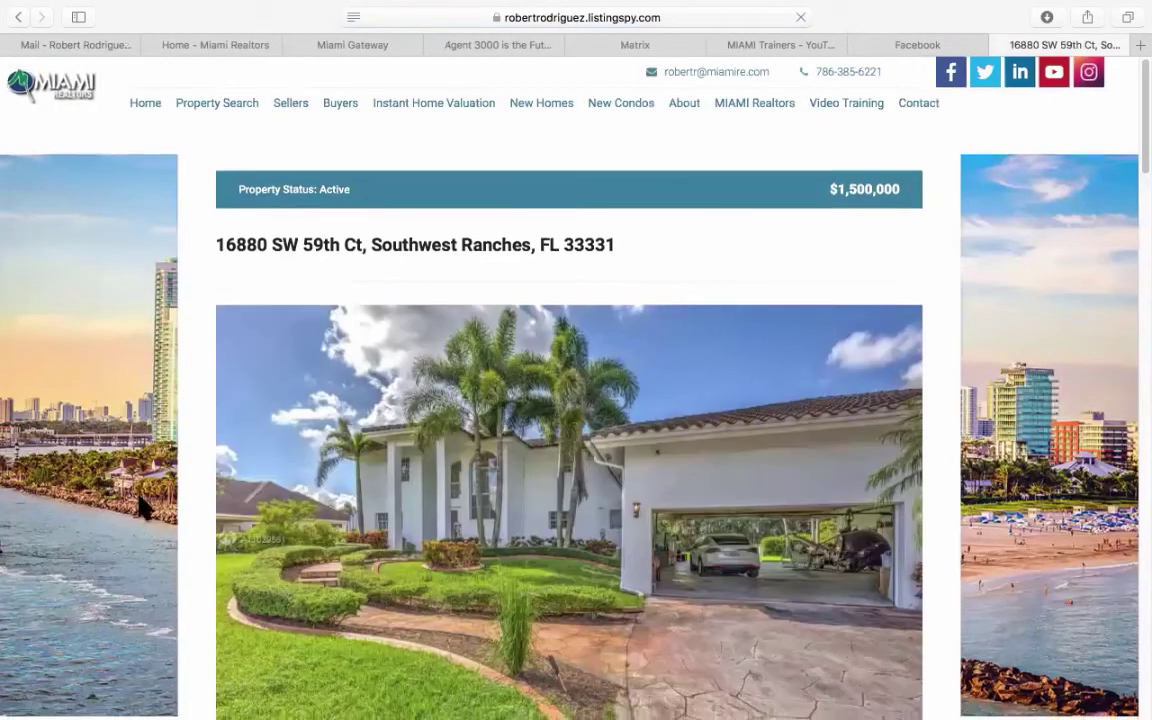
pyautogui.scroll(-10, 206, 465)
pyautogui.scroll(-15, 210, 470)
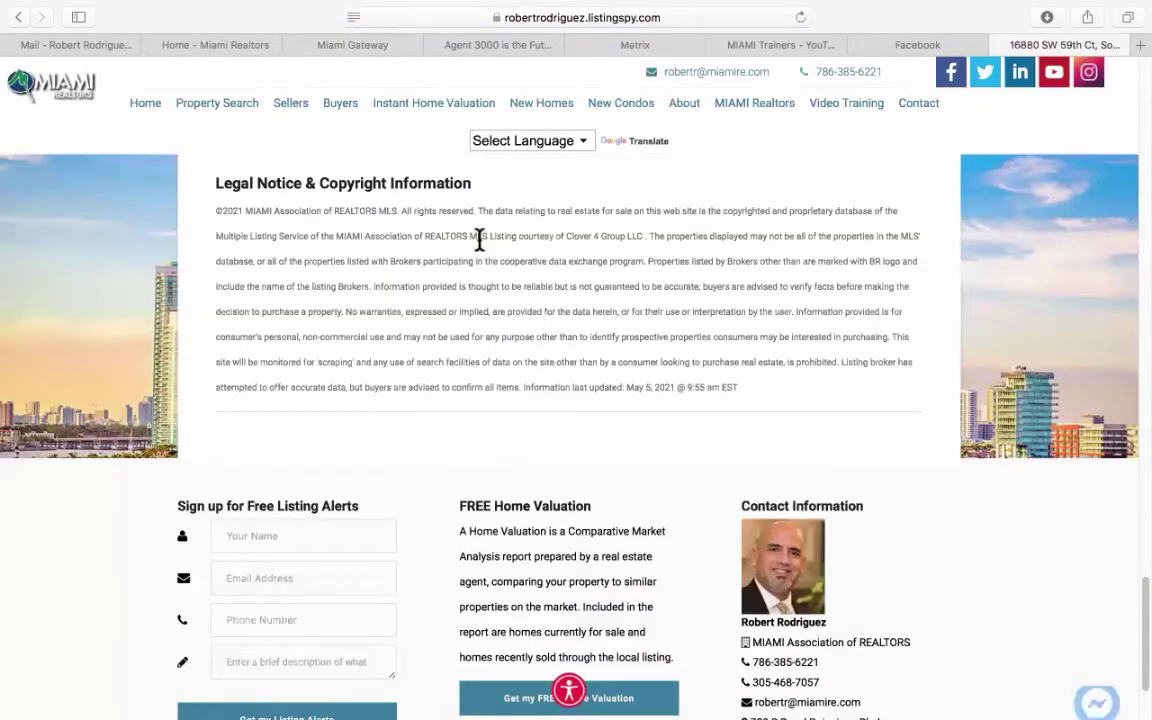
pyautogui.moveTo(481, 239); pyautogui.dragTo(652, 243)
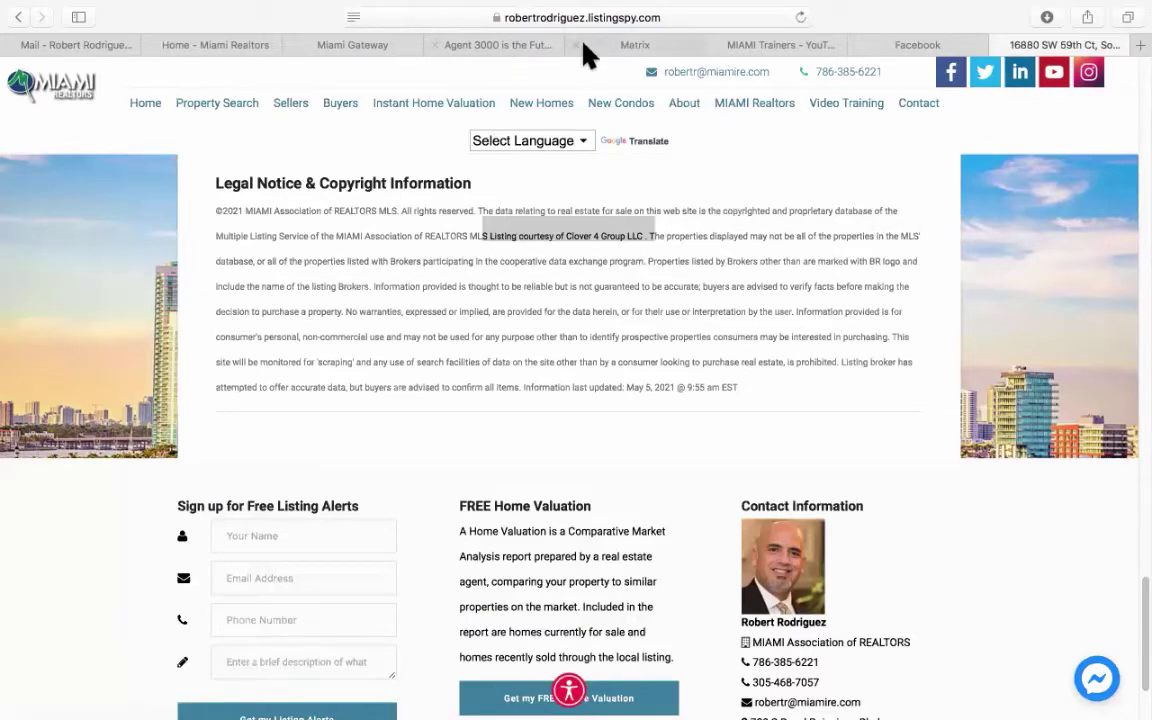
pyautogui.click(656, 44)
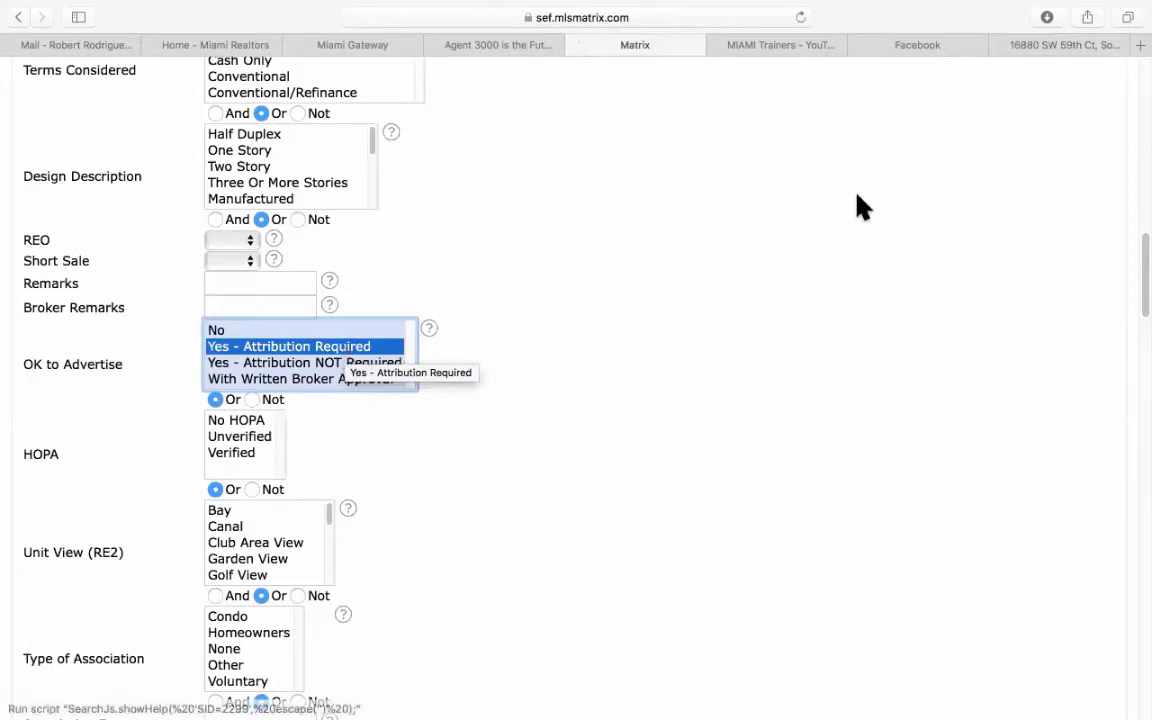
# Cycle OK to Advertise through No, Attribution NOT Required and With Written Broker Approval, ending on Attribution Required.
pyautogui.click(1037, 45)
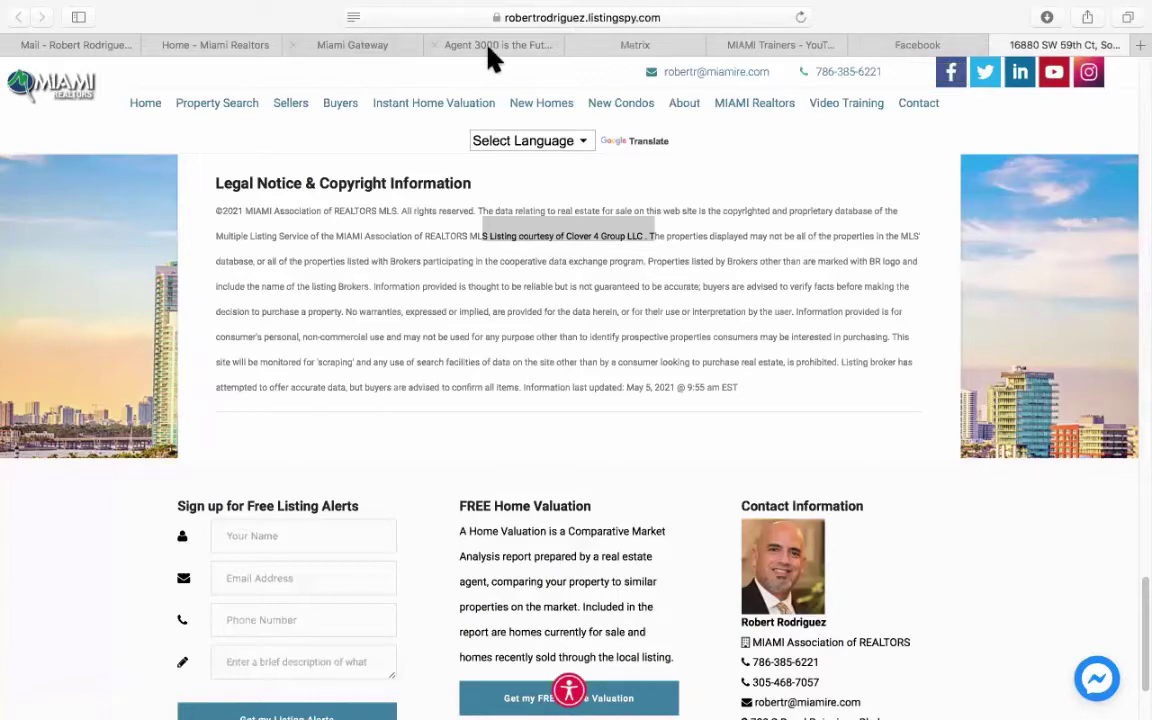
pyautogui.click(628, 47)
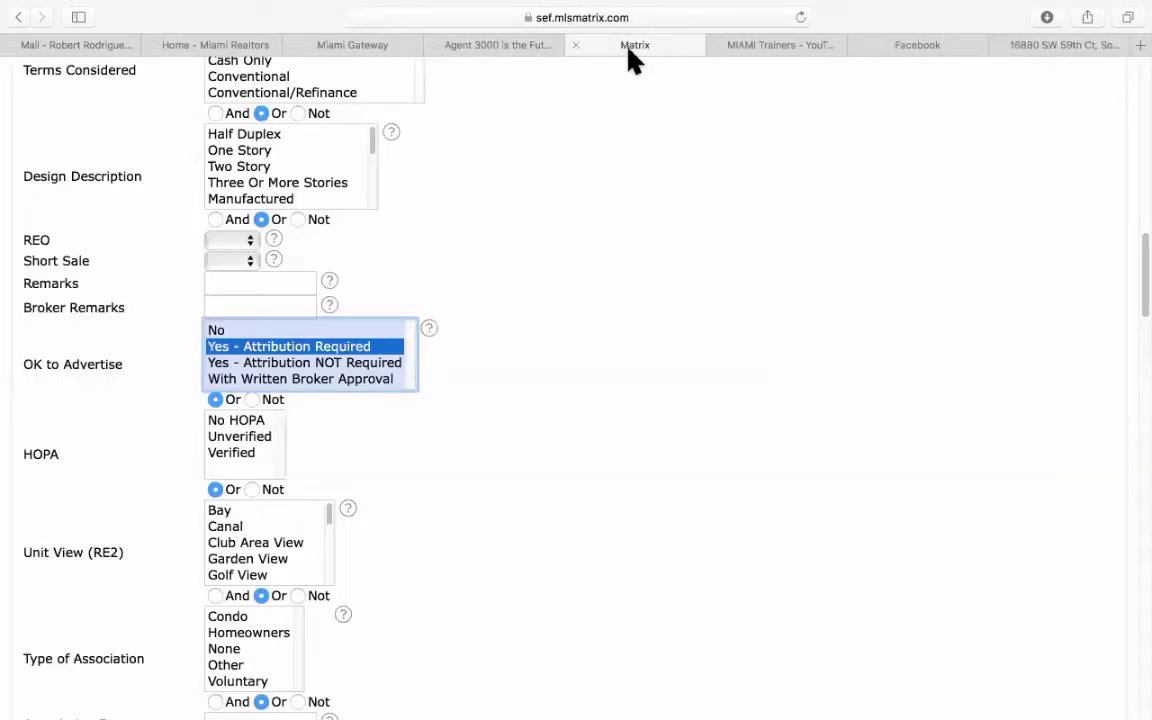
pyautogui.click(306, 366)
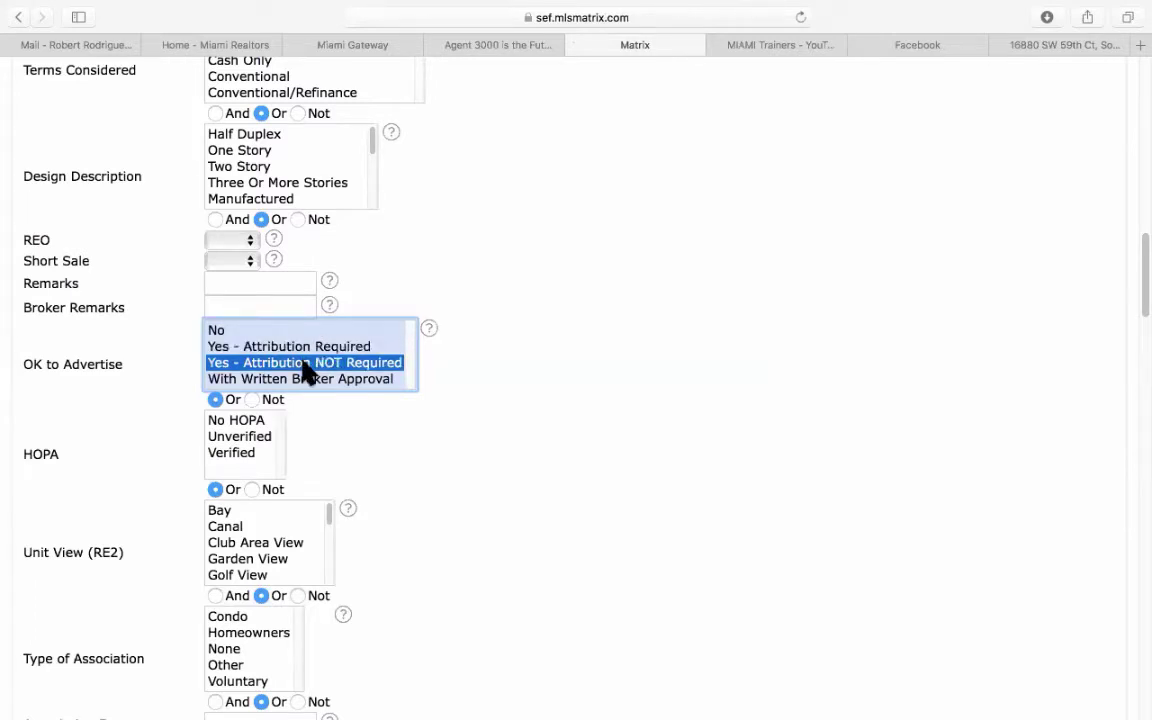
pyautogui.click(215, 331)
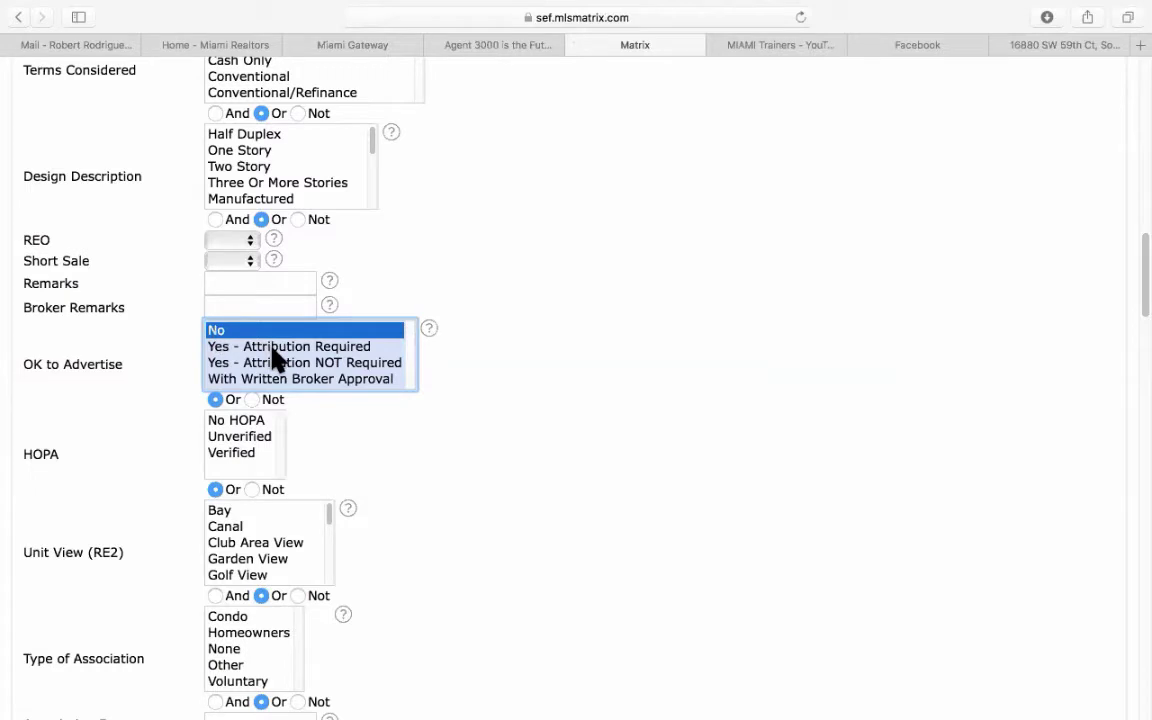
pyautogui.click(272, 347)
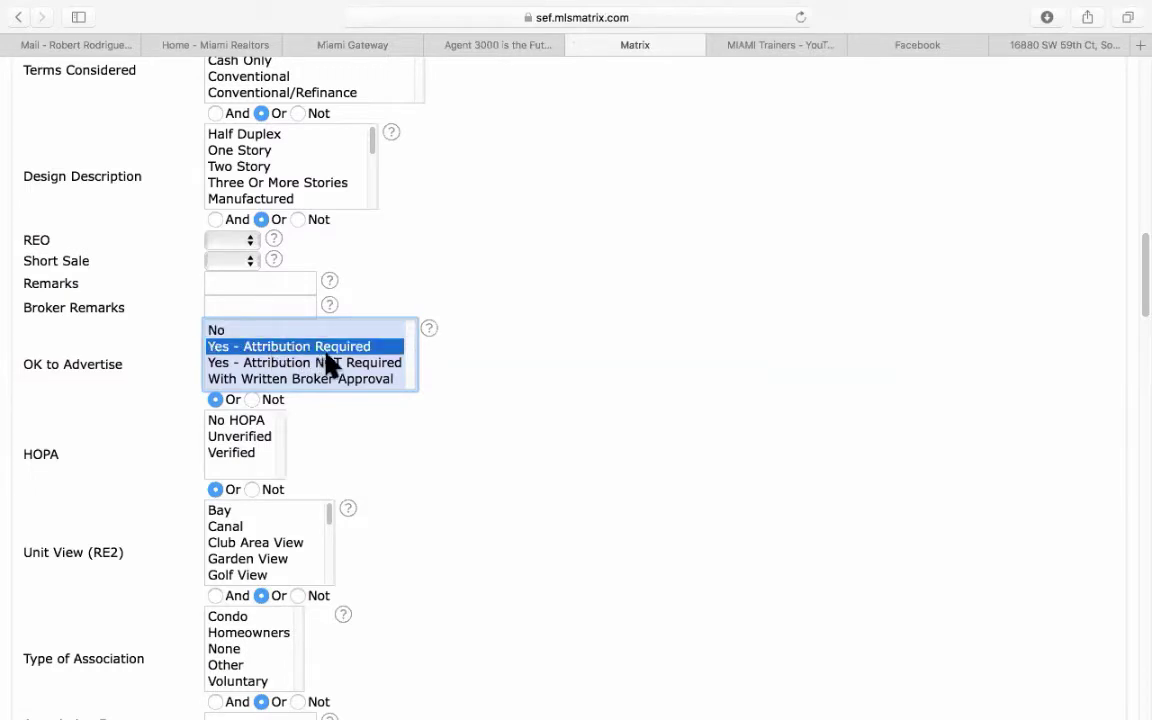
pyautogui.click(240, 363)
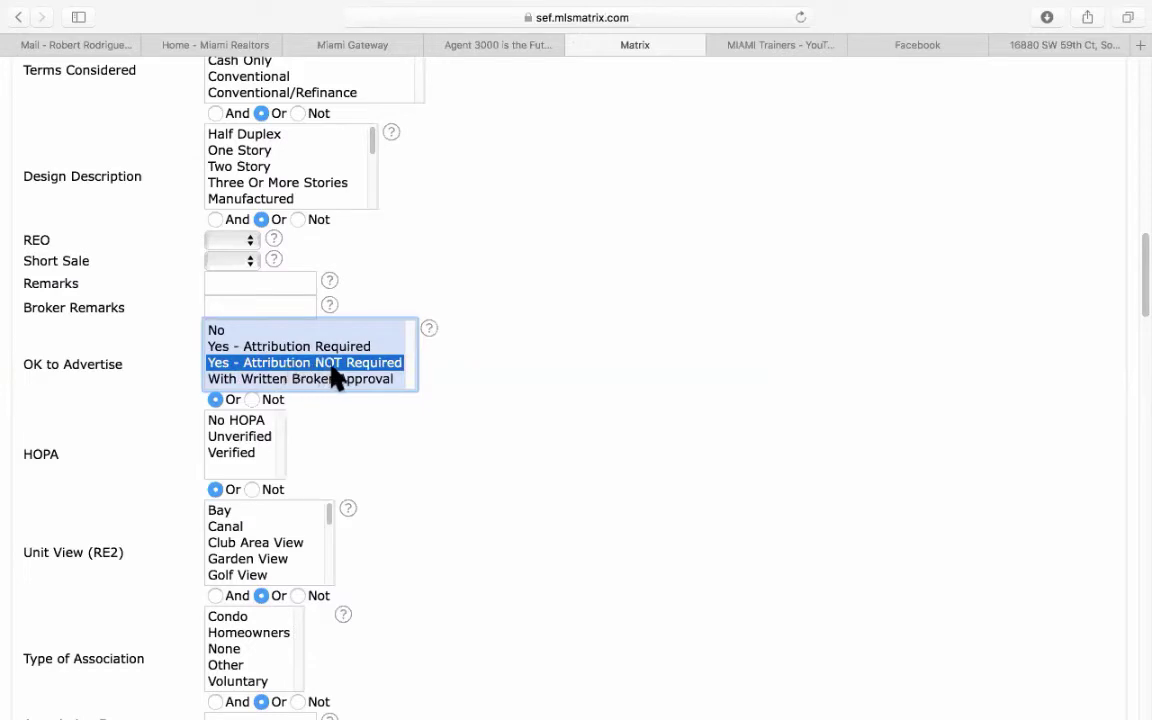
pyautogui.click(298, 383)
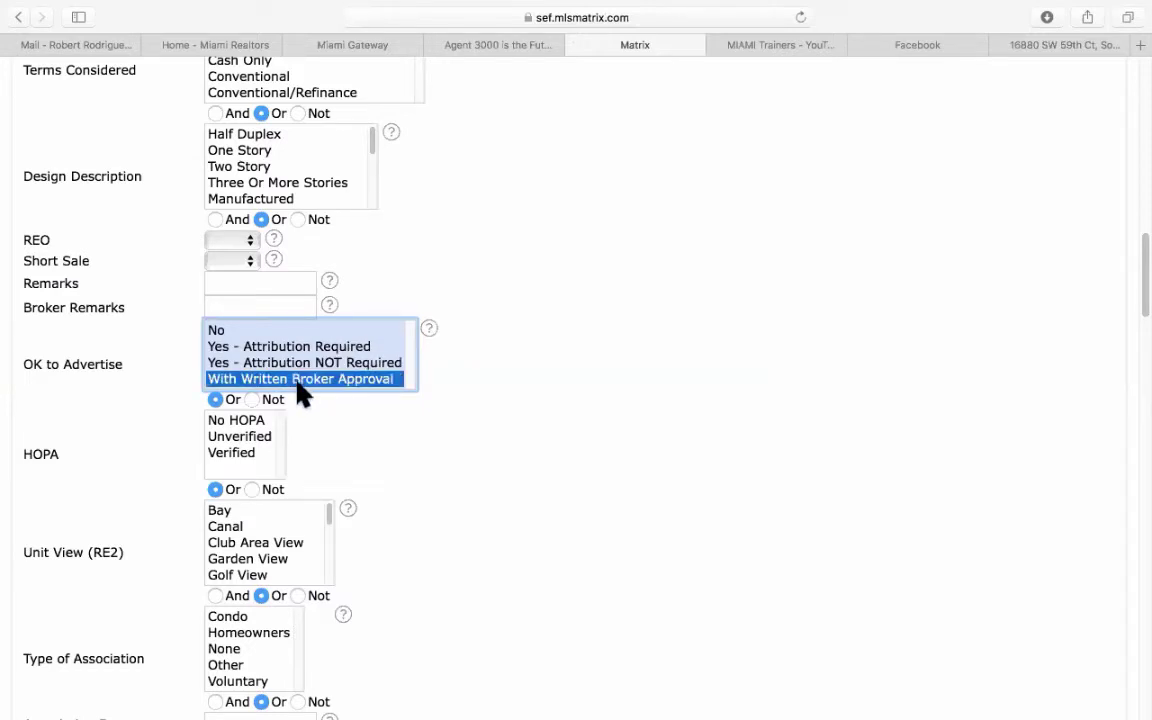
pyautogui.click(287, 346)
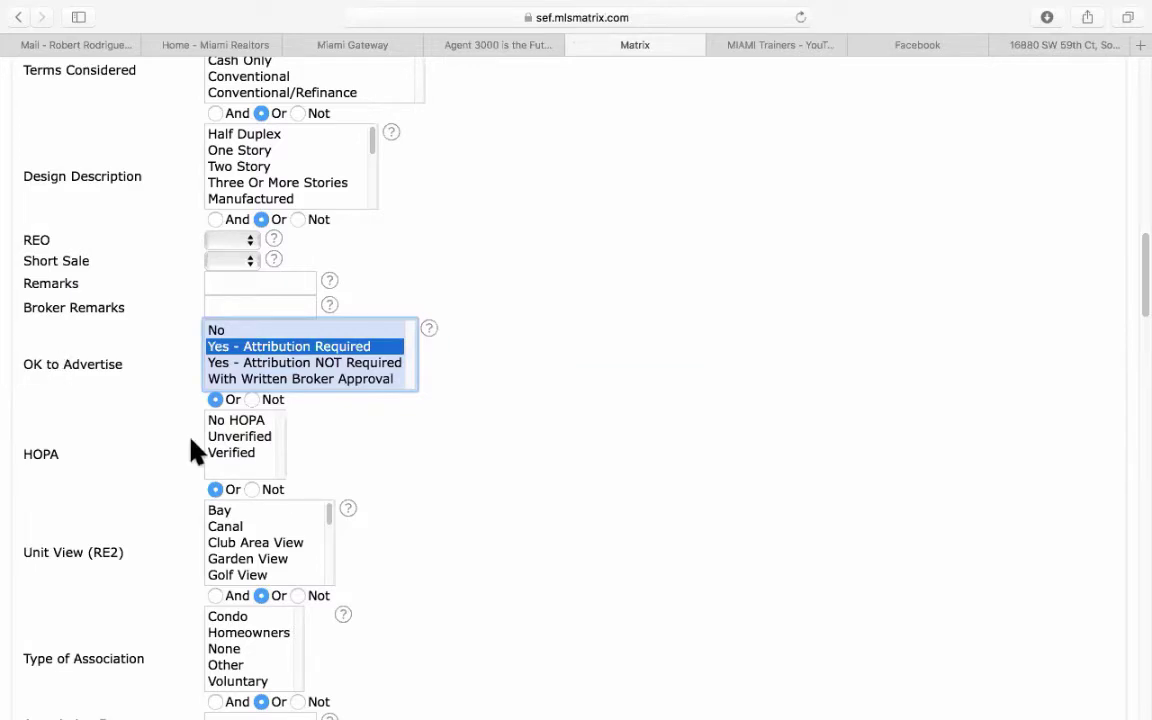
# Try Attribution NOT Required once more, then restore Attribution Required for 494 matches.
pyautogui.scroll(5, 193, 450)
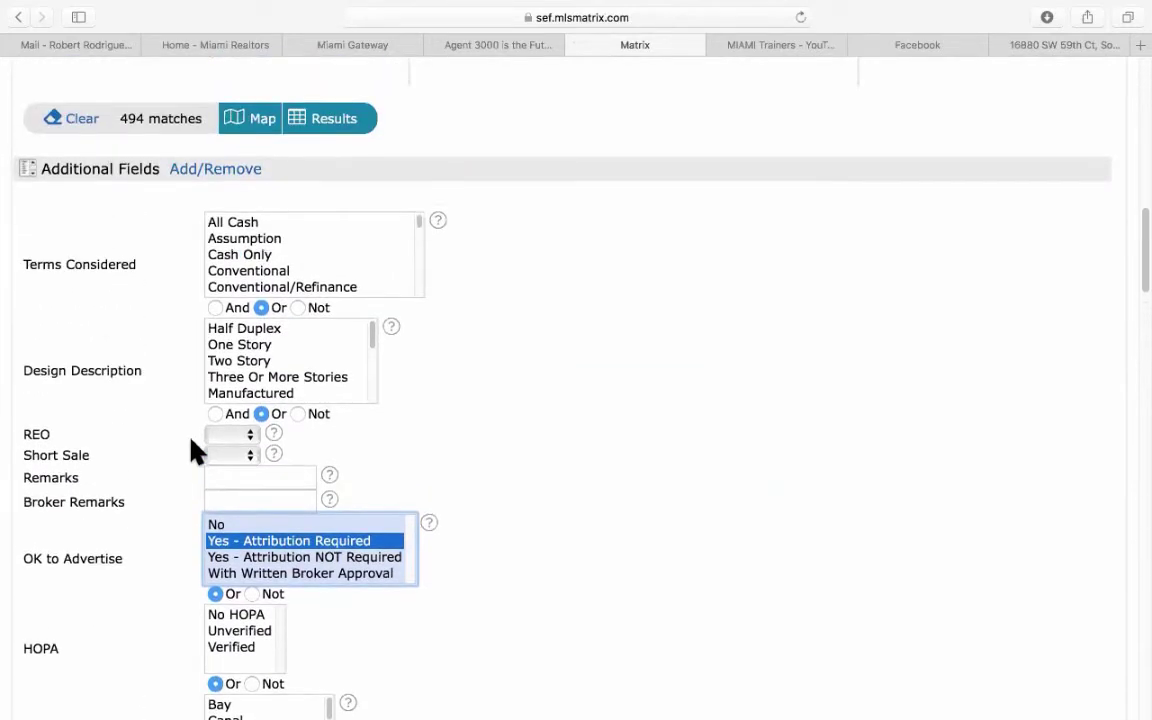
pyautogui.scroll(3, 193, 450)
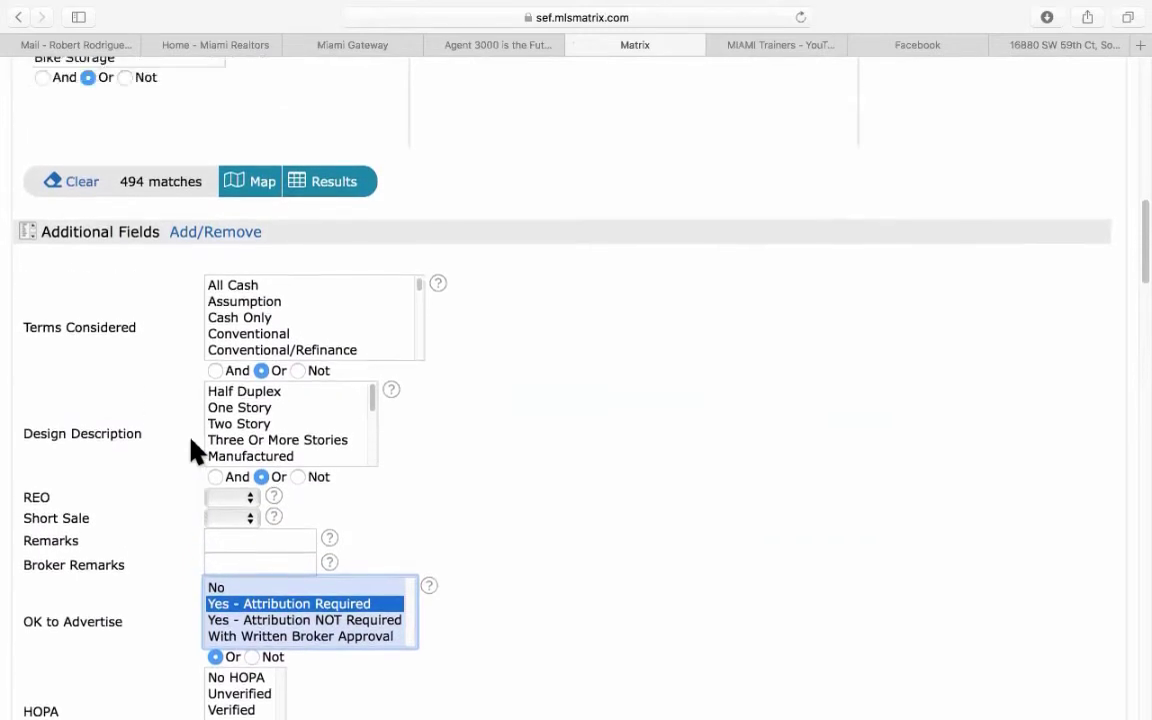
pyautogui.scroll(1, 193, 450)
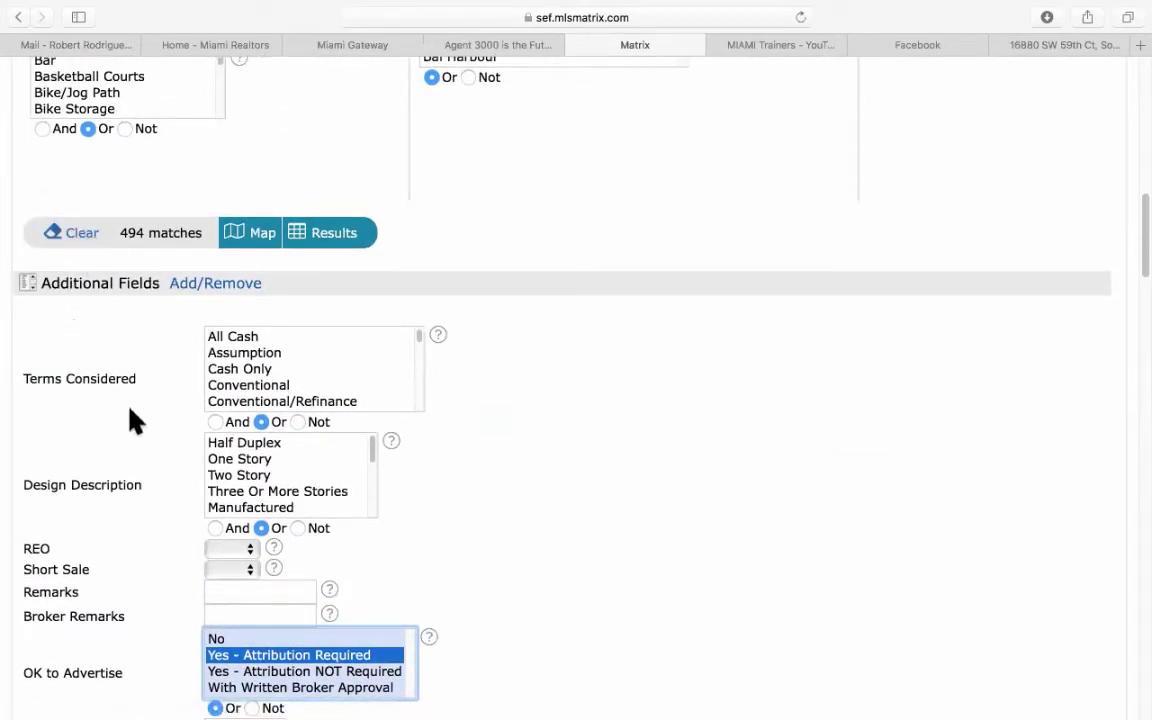
pyautogui.scroll(-5, 138, 420)
pyautogui.scroll(-1, 148, 418)
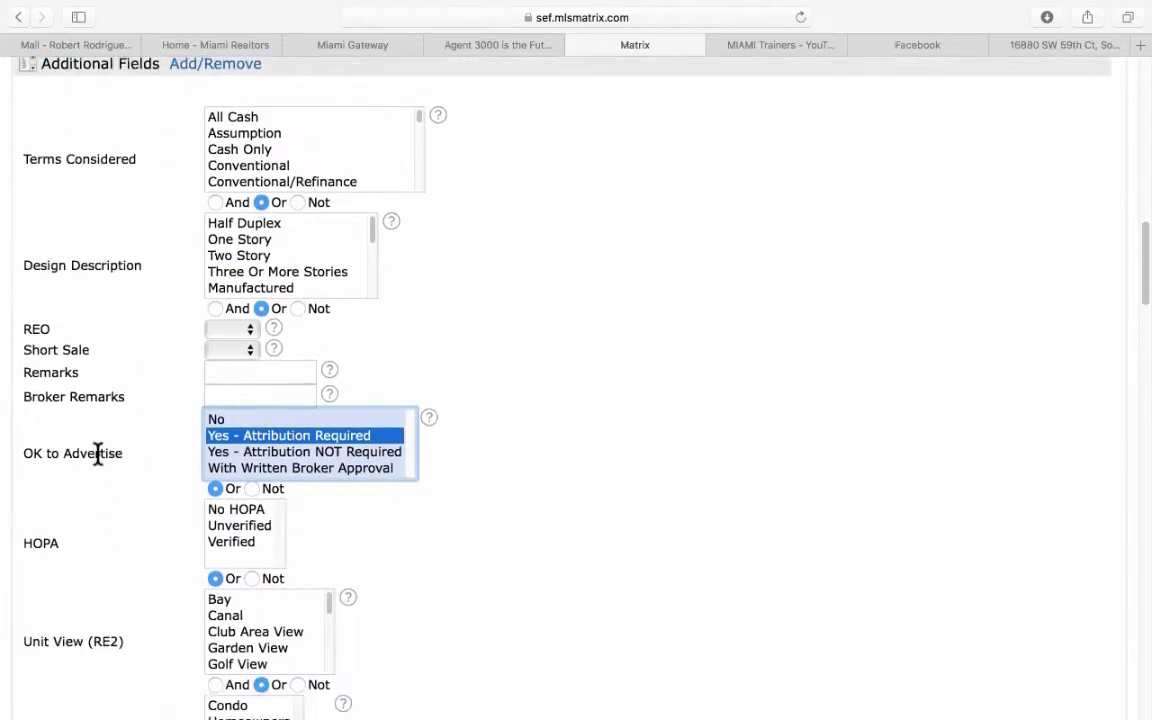
pyautogui.click(301, 452)
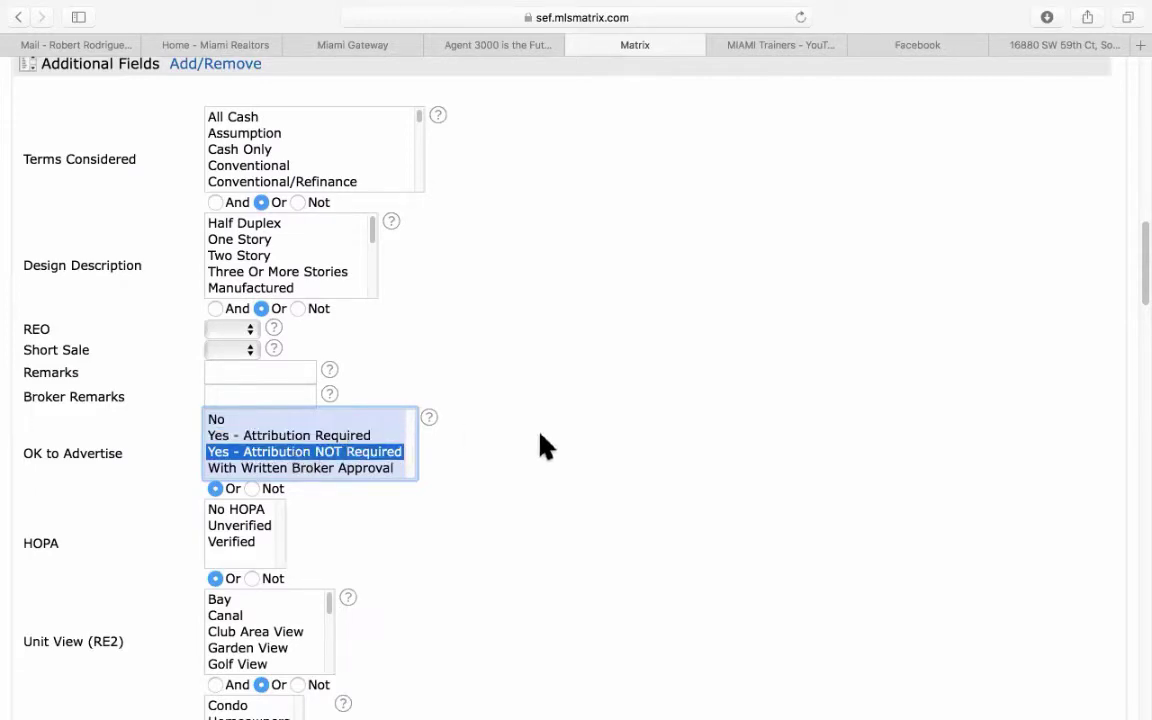
pyautogui.scroll(2, 550, 446)
pyautogui.scroll(1, 560, 448)
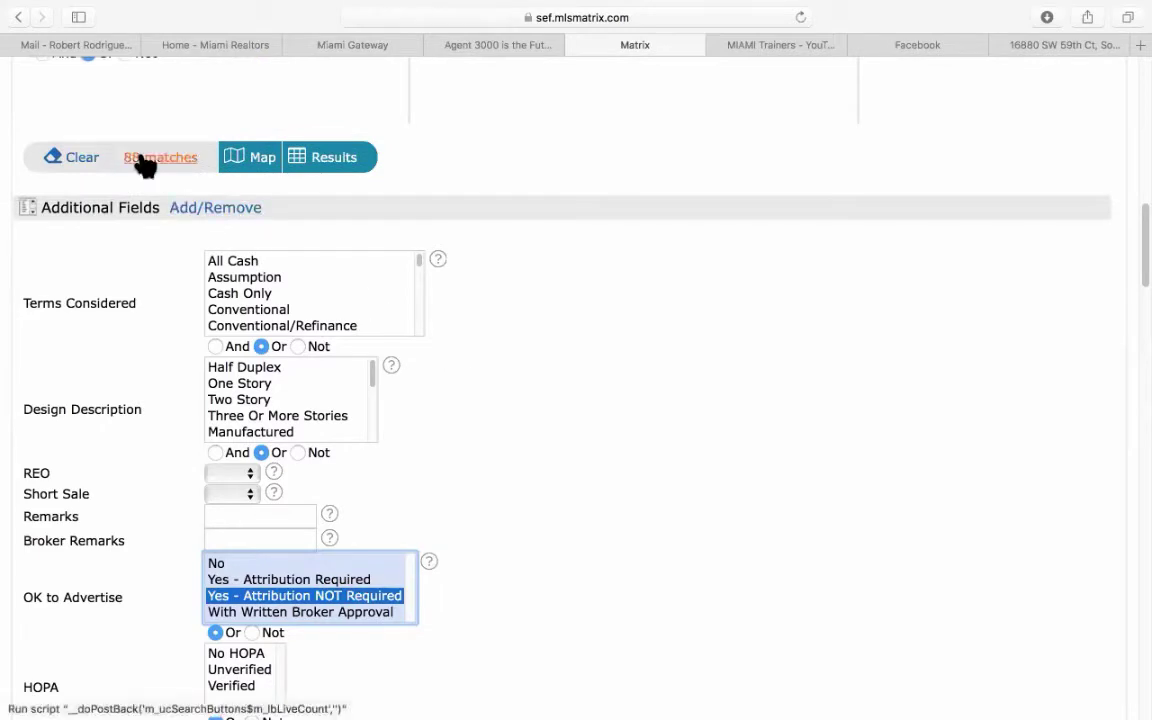
pyautogui.click(296, 580)
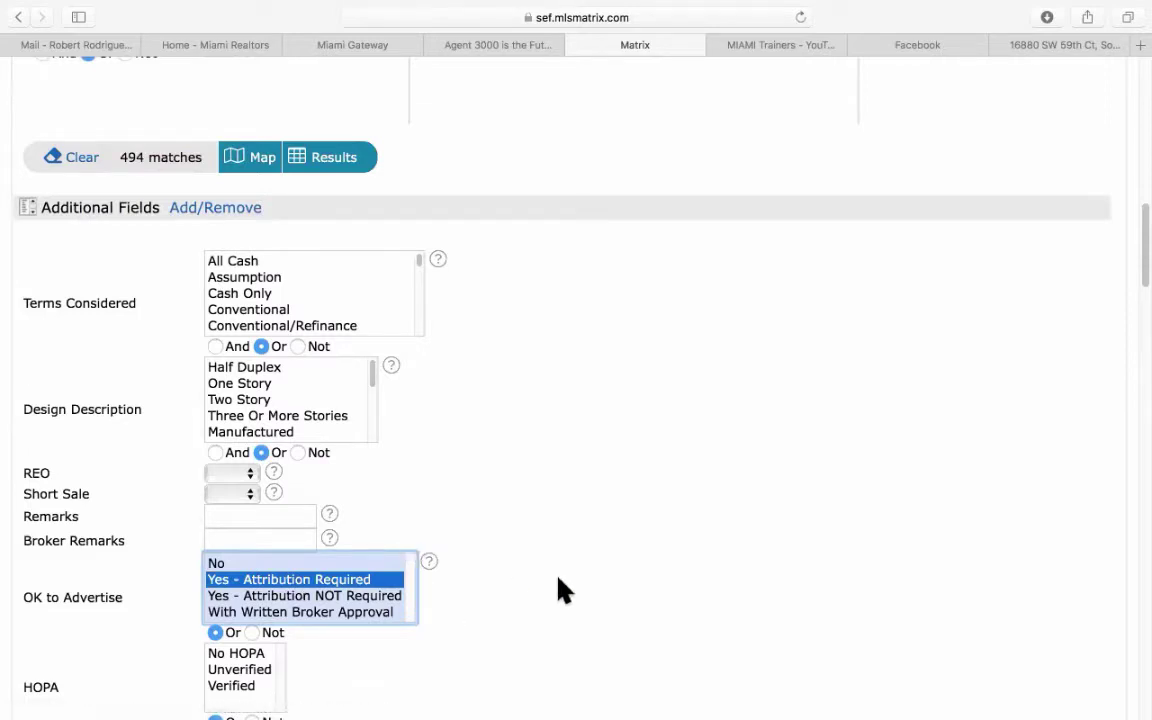
pyautogui.scroll(15, 570, 582)
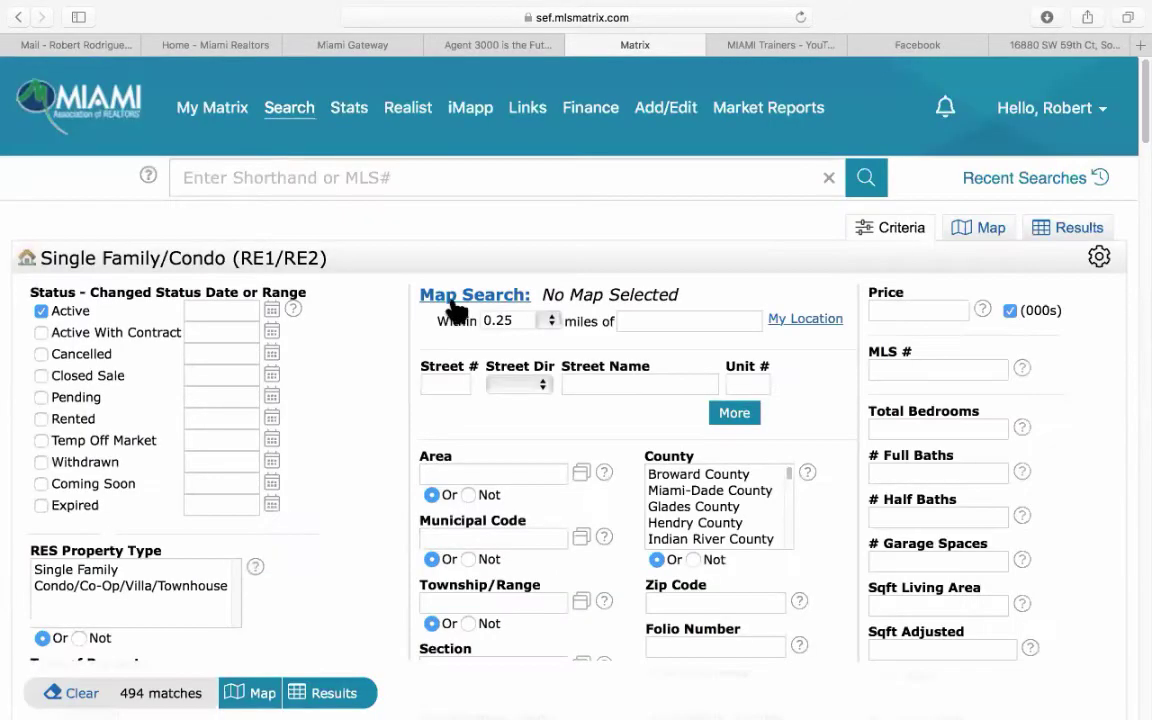
pyautogui.click(17, 17)
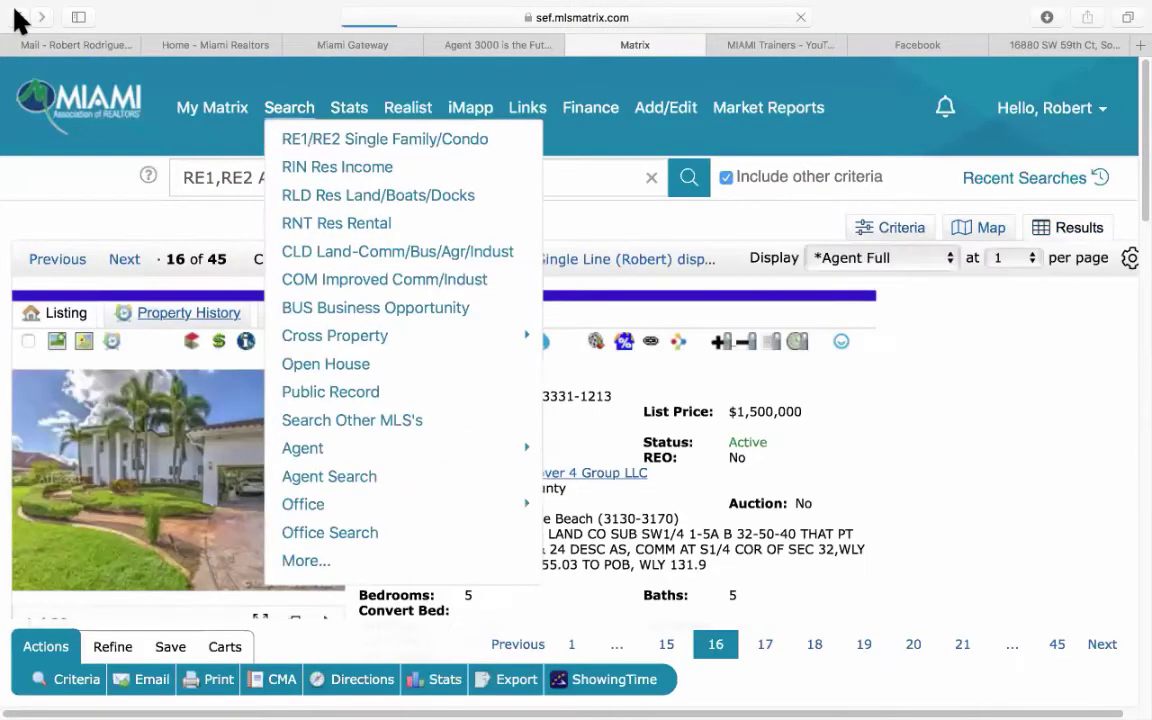
pyautogui.click(17, 17)
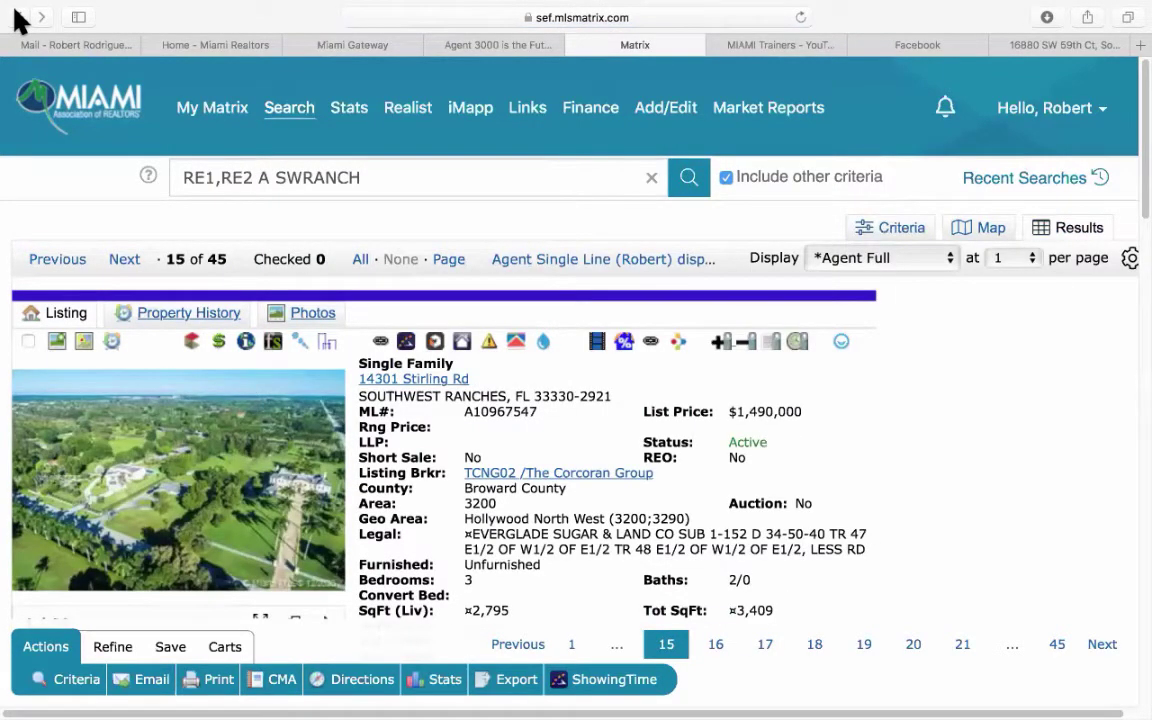
pyautogui.click(17, 17)
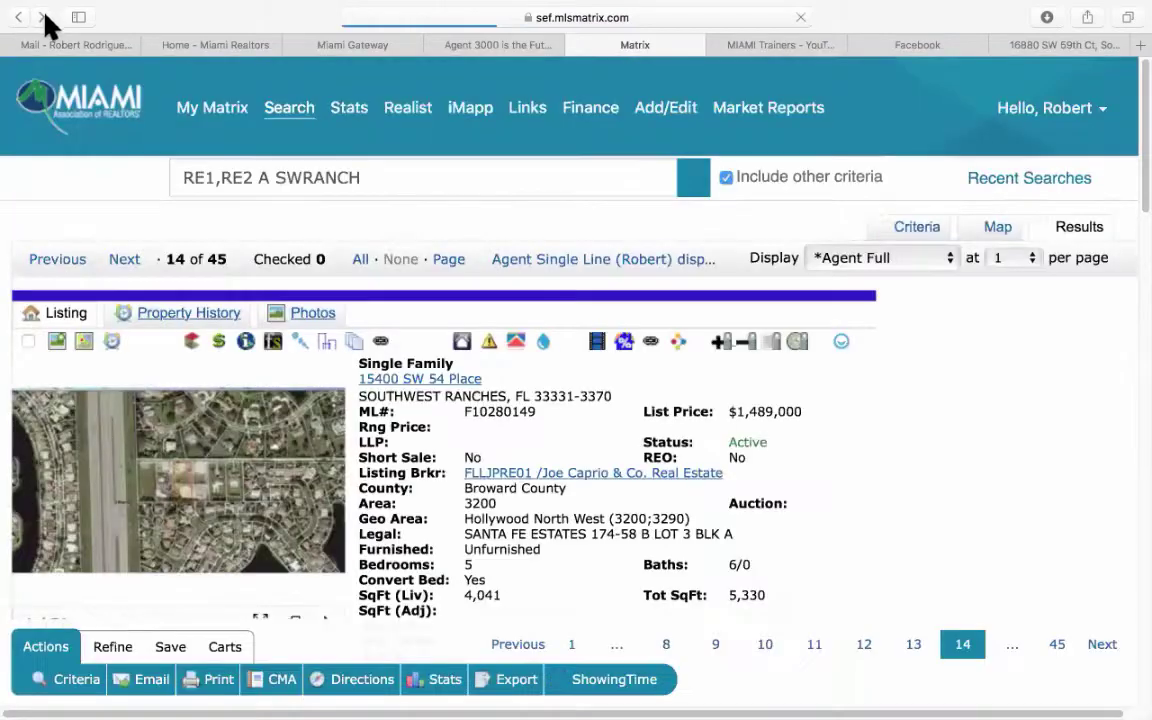
pyautogui.click(42, 15)
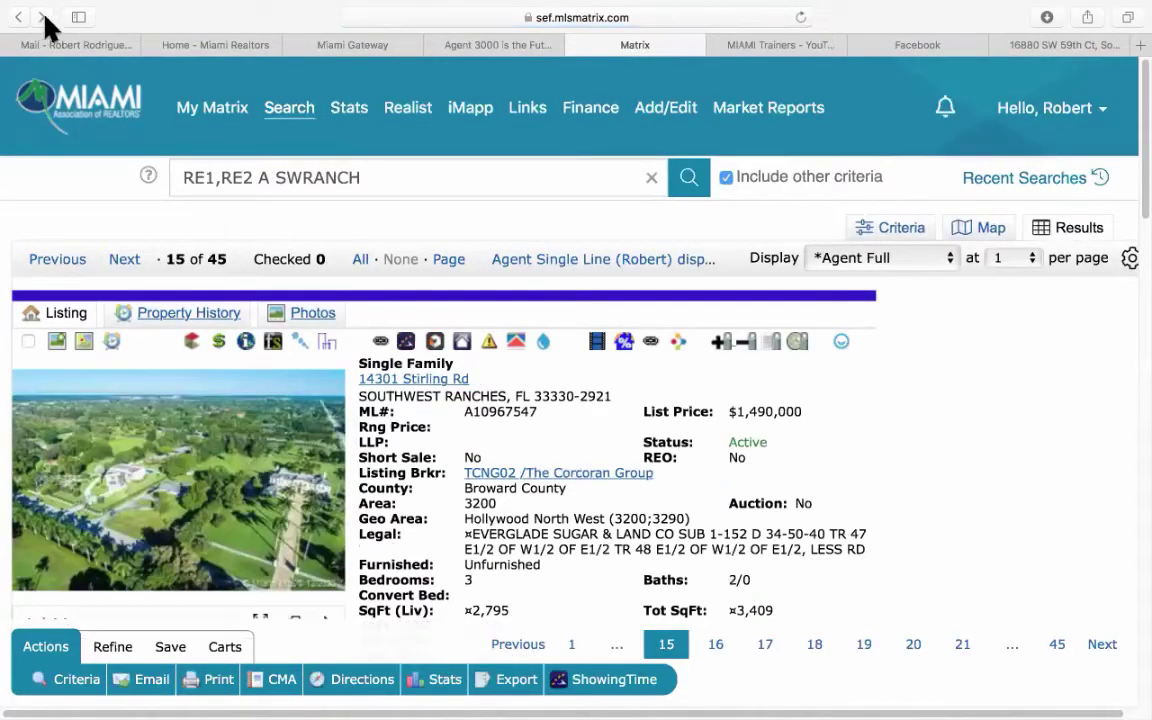
pyautogui.click(42, 16)
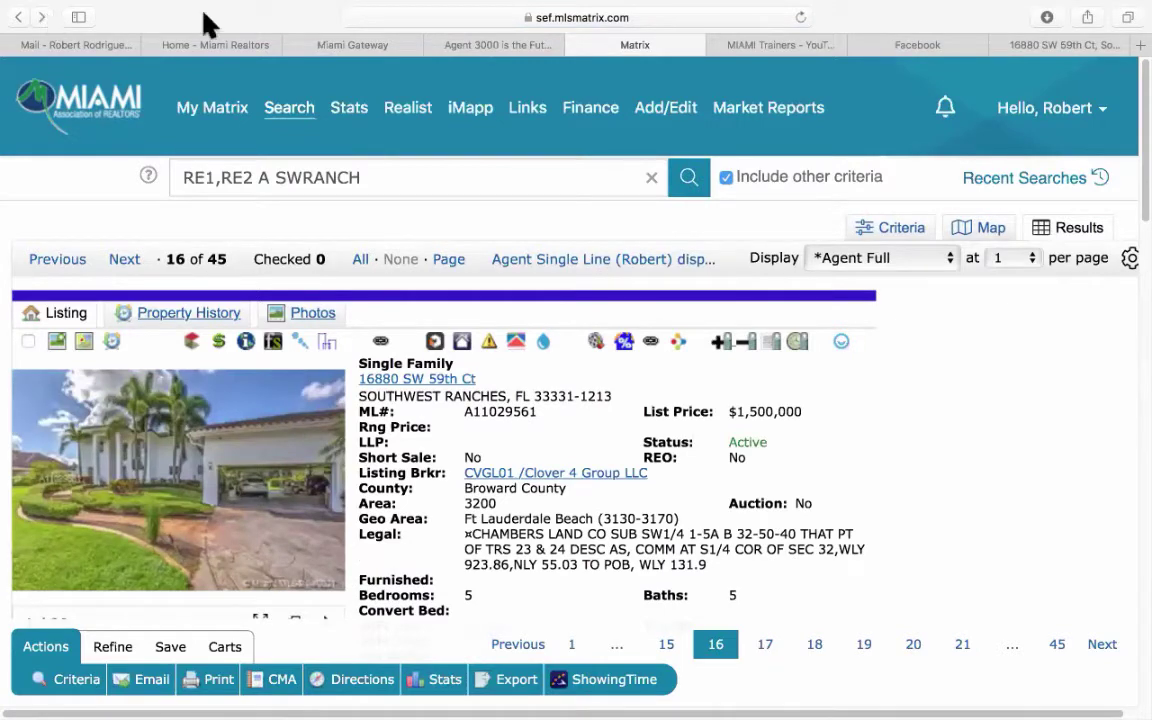
pyautogui.click(501, 45)
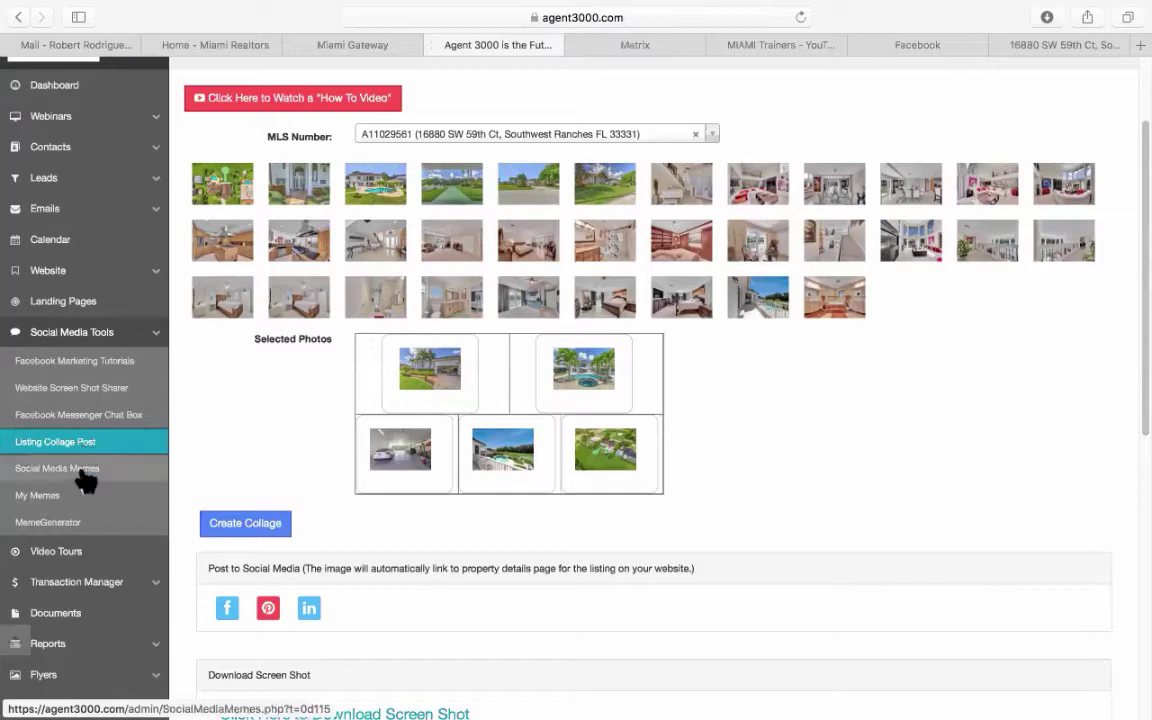
# Open the Social Media Memes page and preview the Florida Winter meme full size.
pyautogui.click(87, 470)
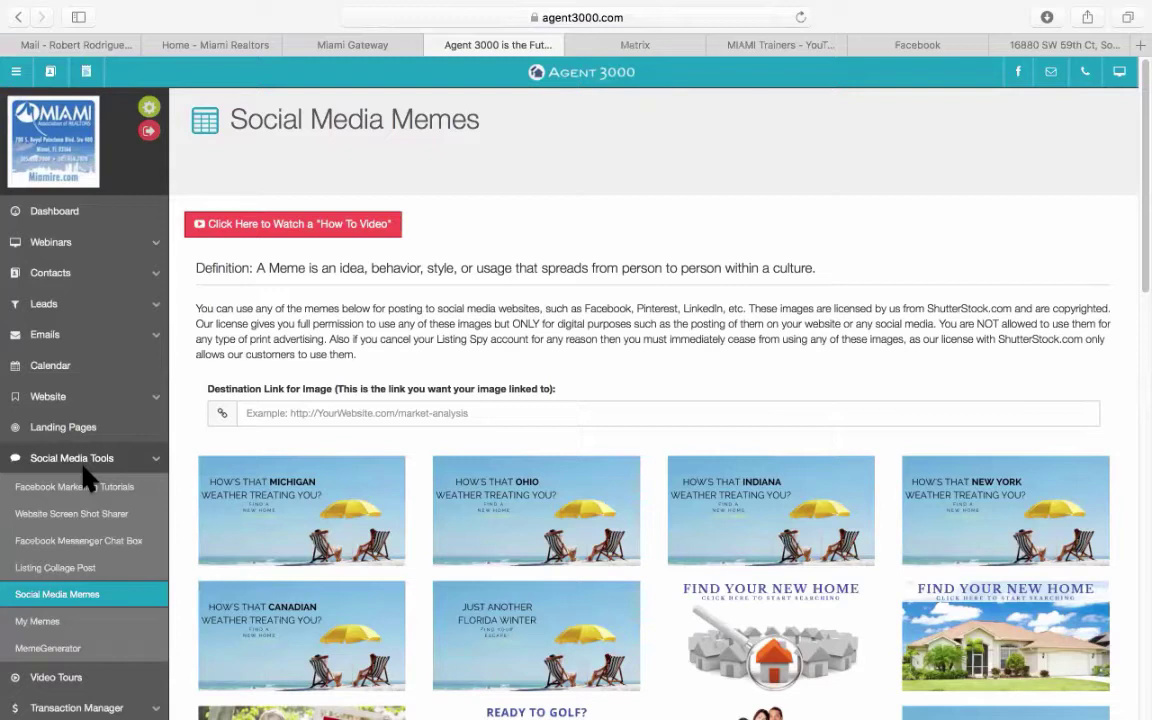
pyautogui.moveTo(1036, 497)
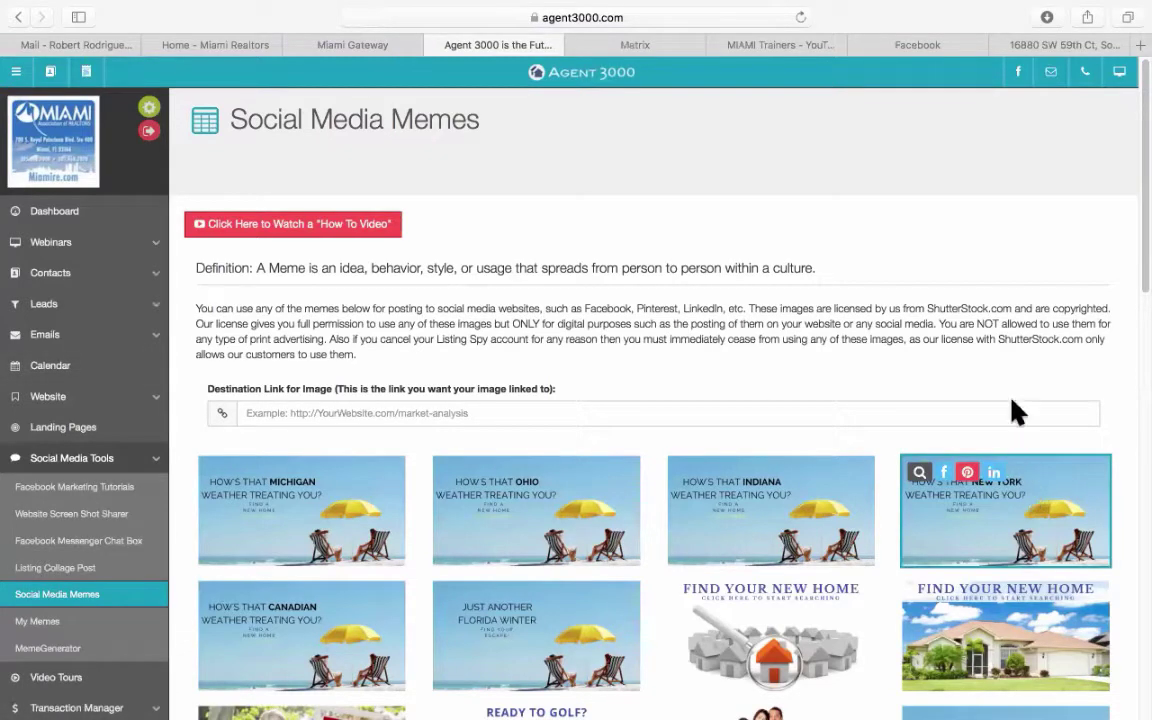
pyautogui.scroll(-6, 716, 438)
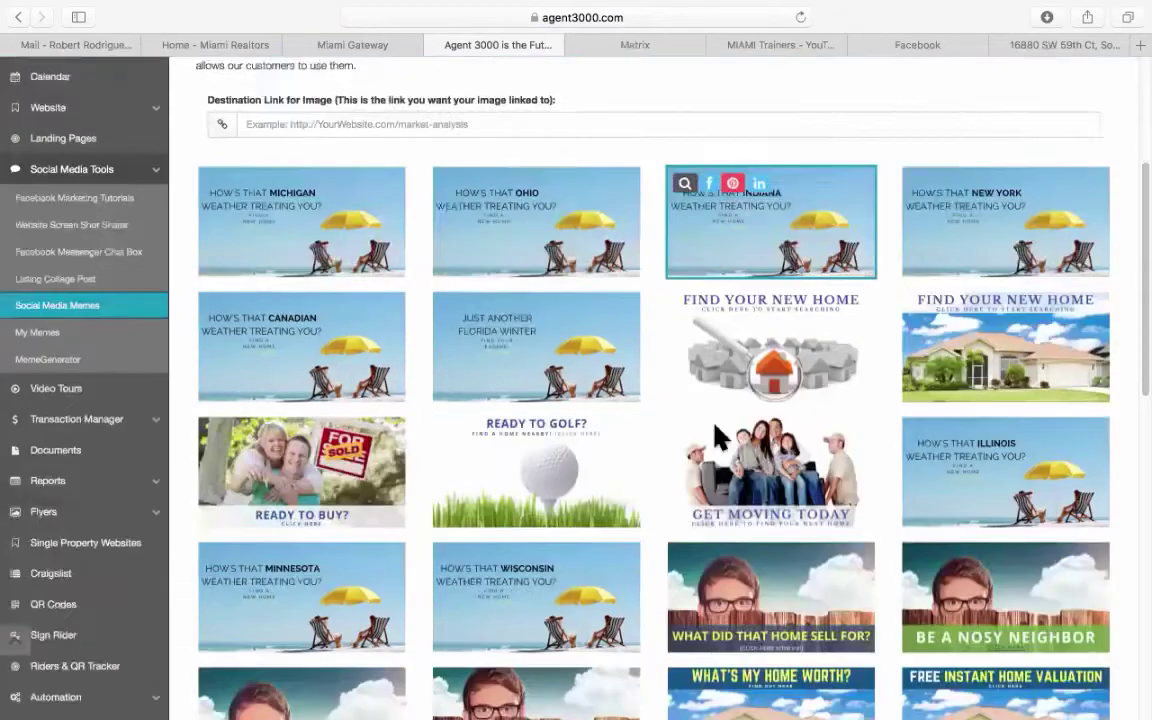
pyautogui.scroll(2, 722, 437)
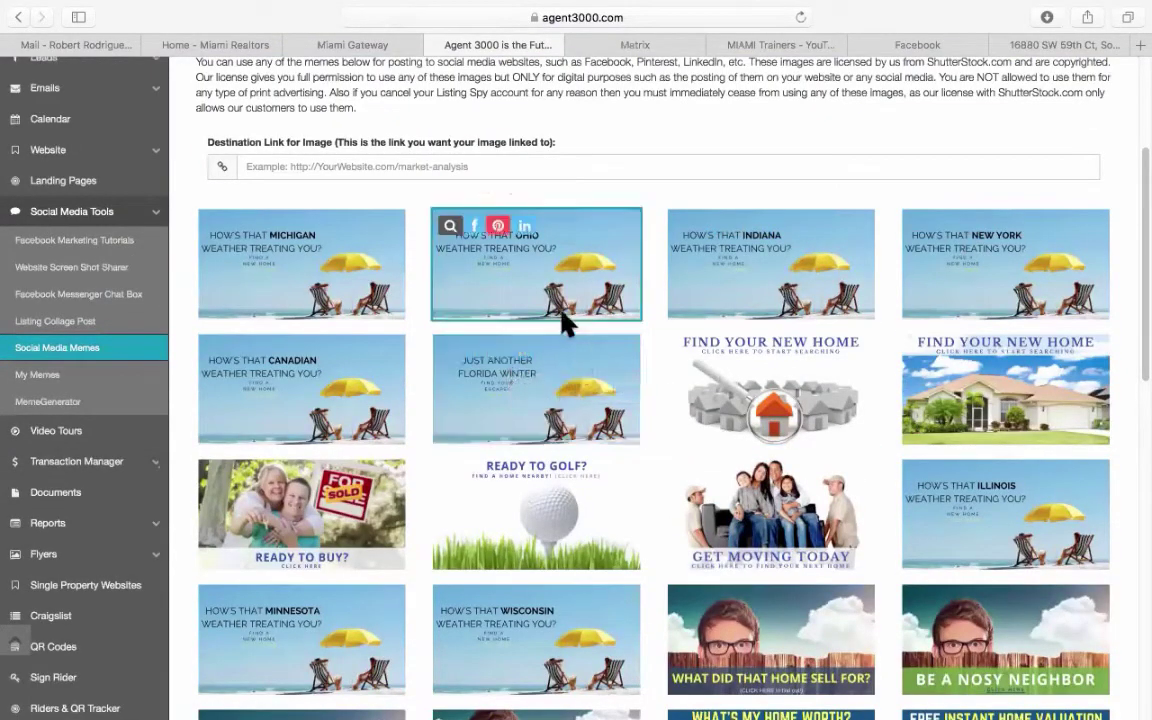
pyautogui.click(449, 352)
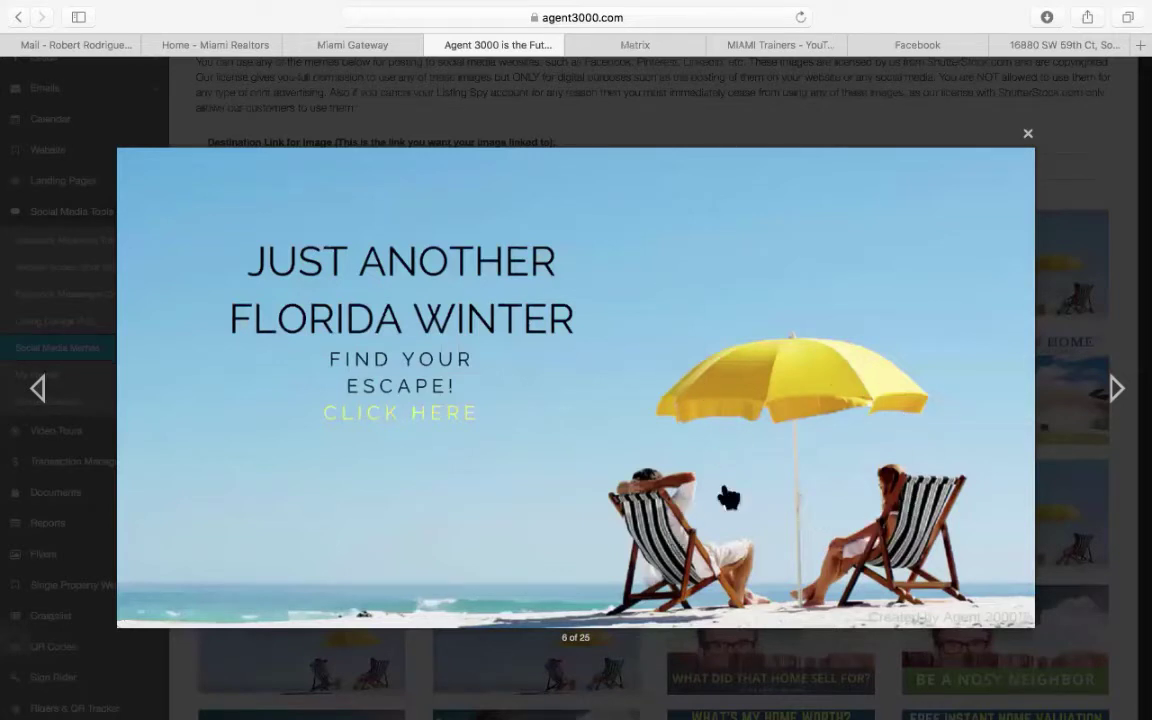
pyautogui.click(1027, 134)
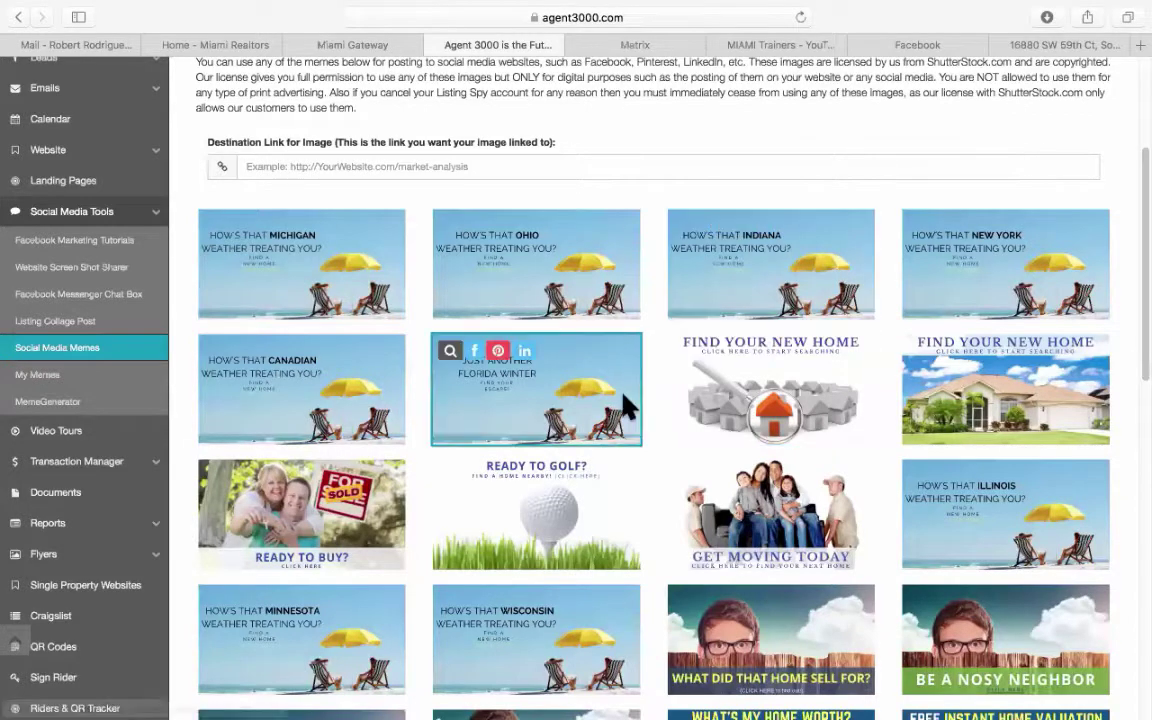
# Preview the Find Your New Home and What's your home worth memes full size.
pyautogui.scroll(-1, 600, 360)
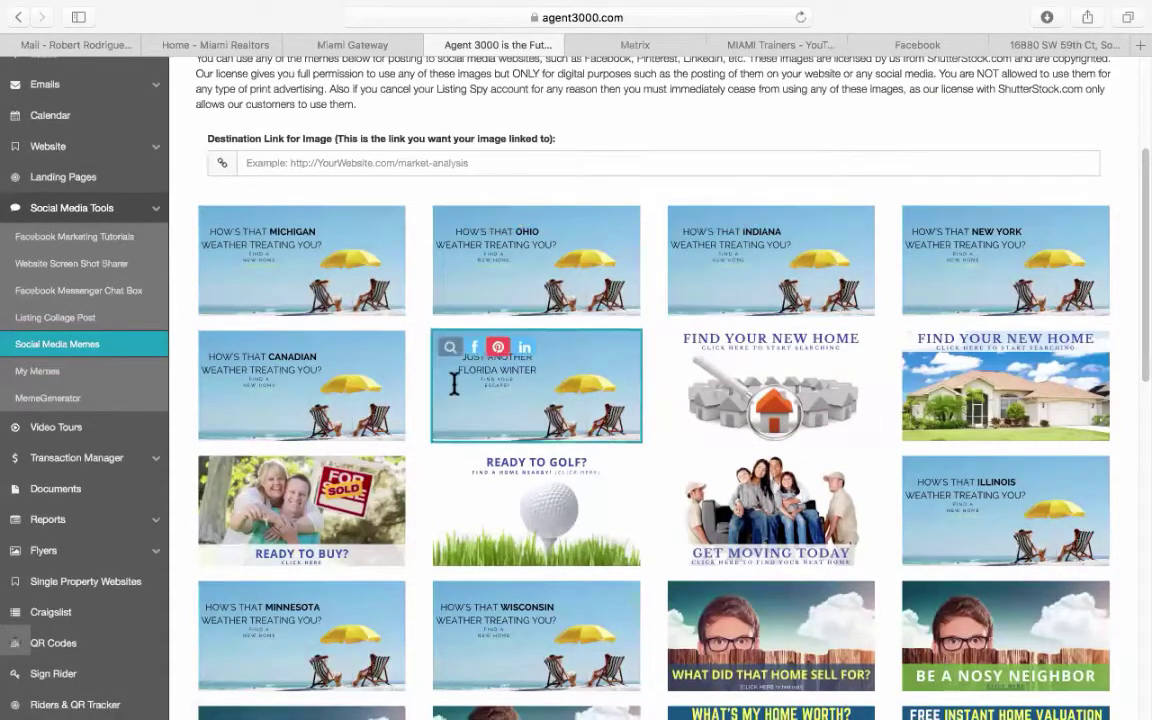
pyautogui.scroll(-1, 600, 378)
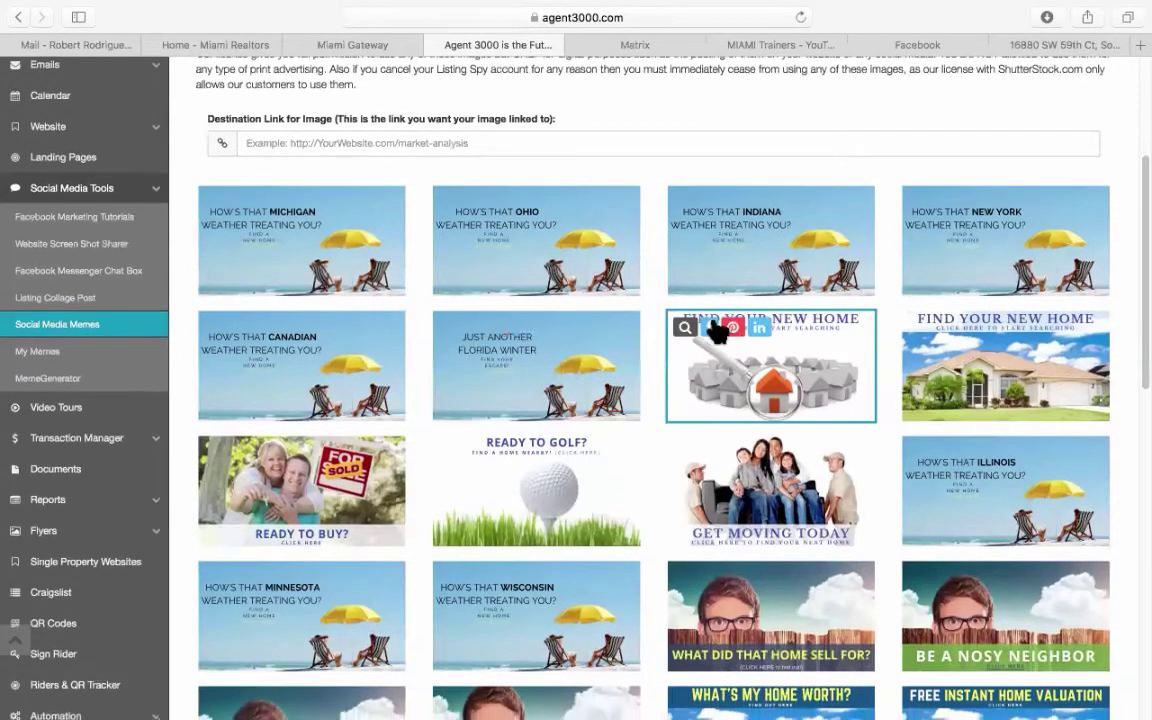
pyautogui.click(687, 329)
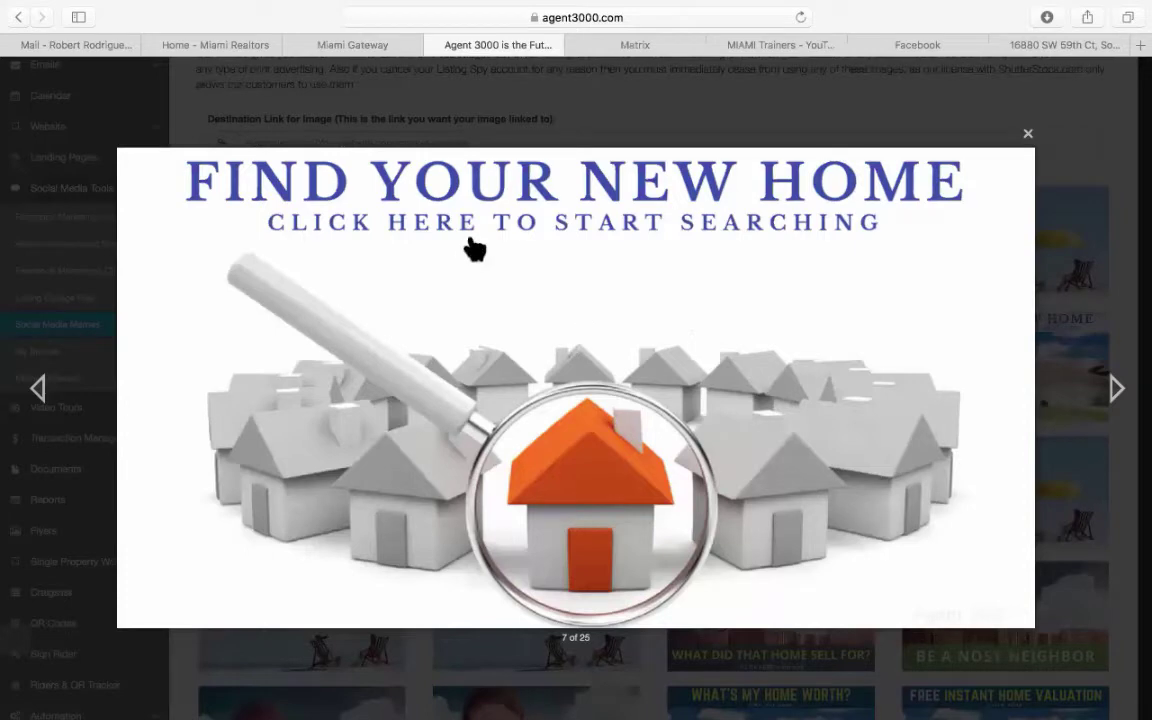
pyautogui.click(1028, 133)
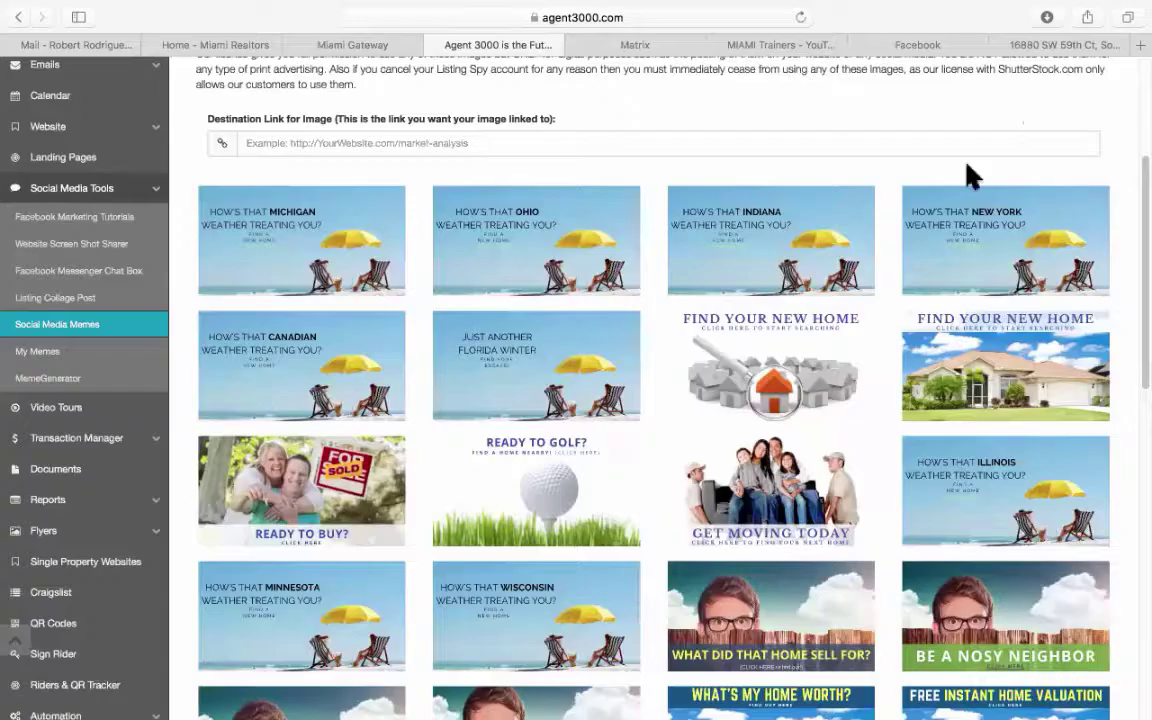
pyautogui.scroll(-3, 520, 452)
pyautogui.scroll(-3, 520, 452)
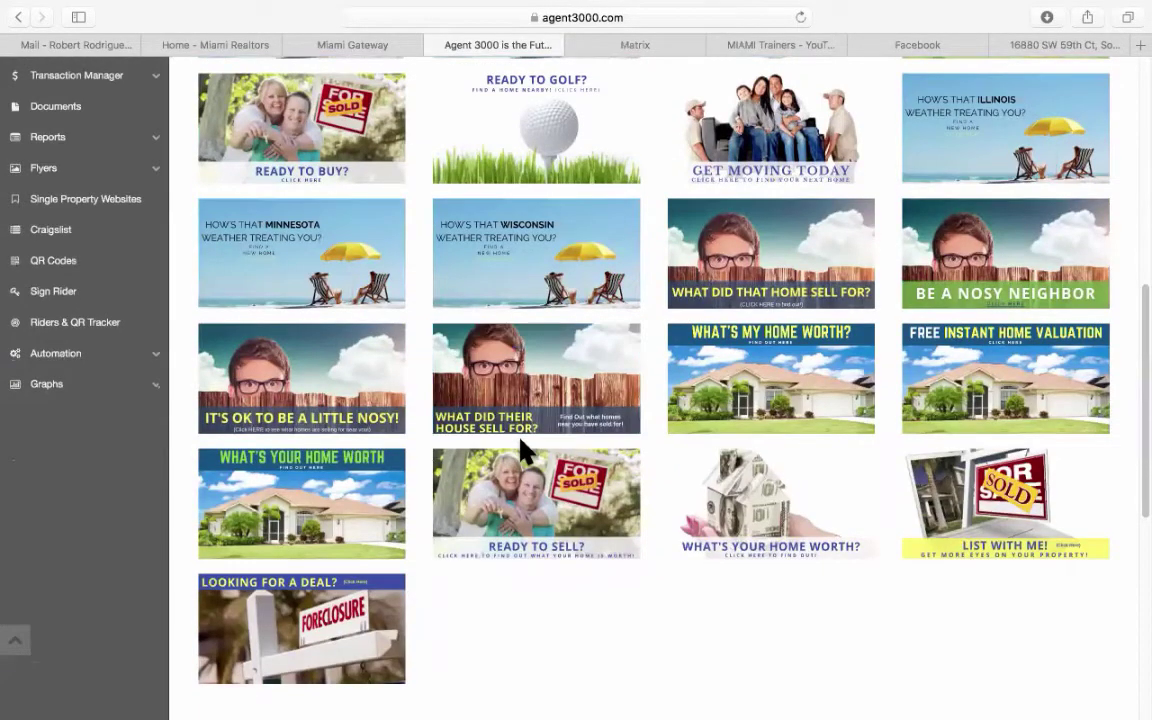
pyautogui.moveTo(373, 500)
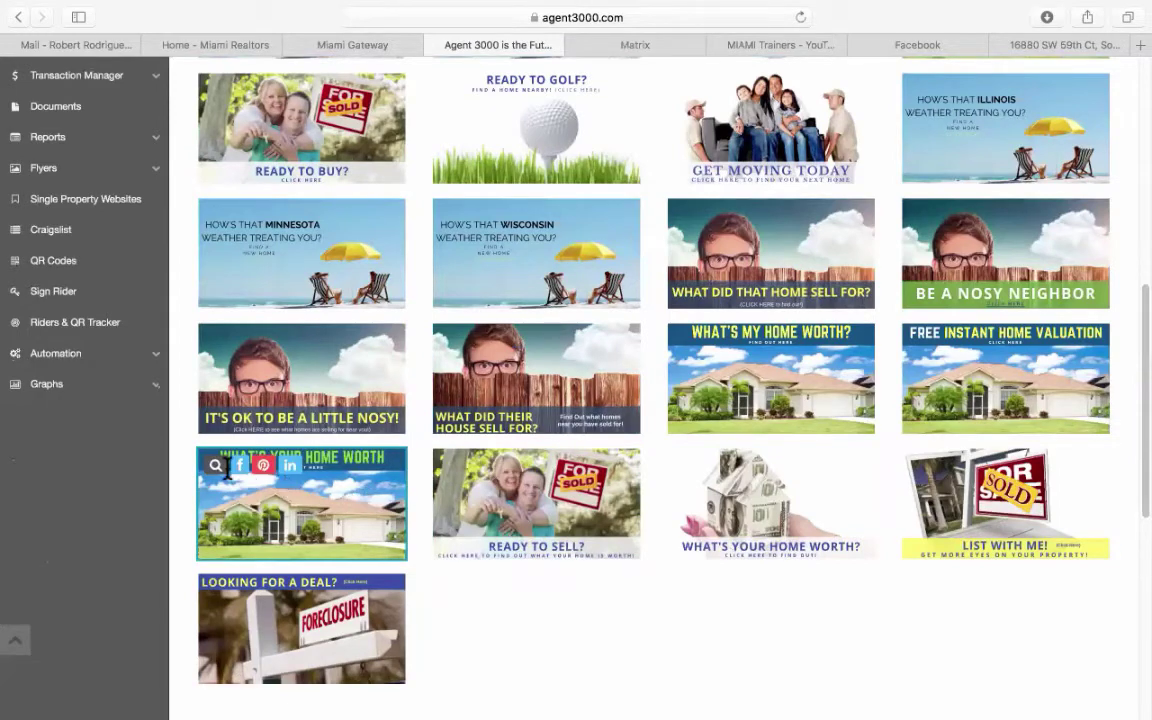
pyautogui.click(235, 501)
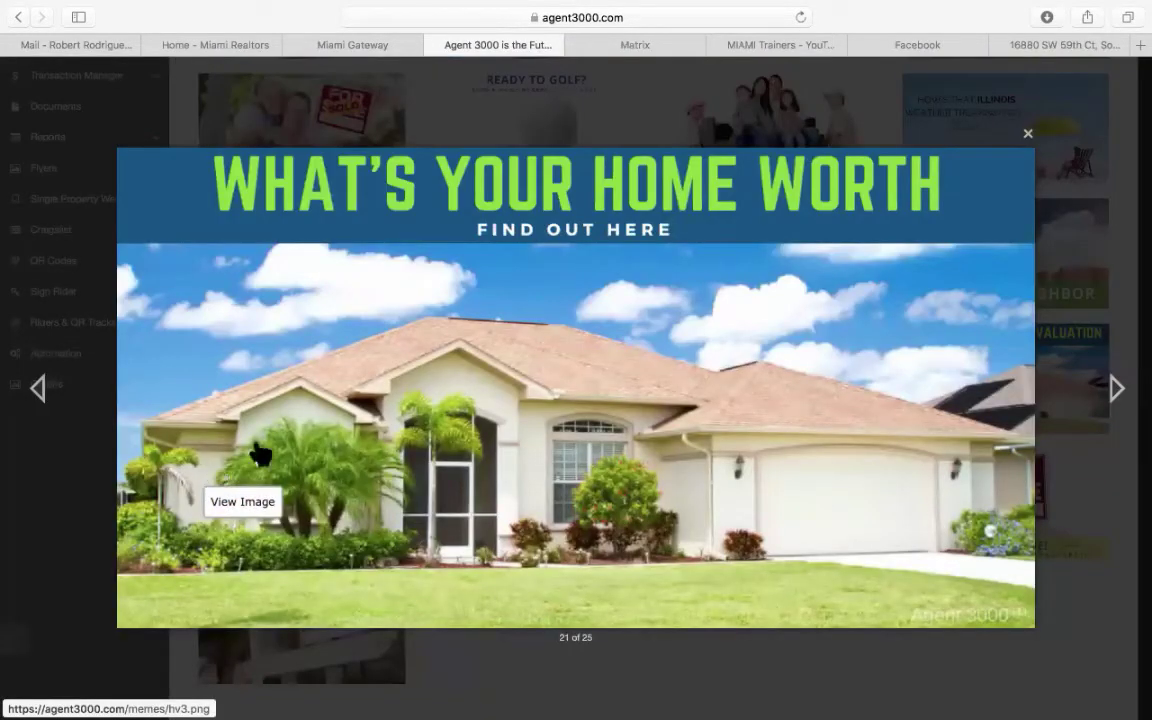
pyautogui.click(1027, 134)
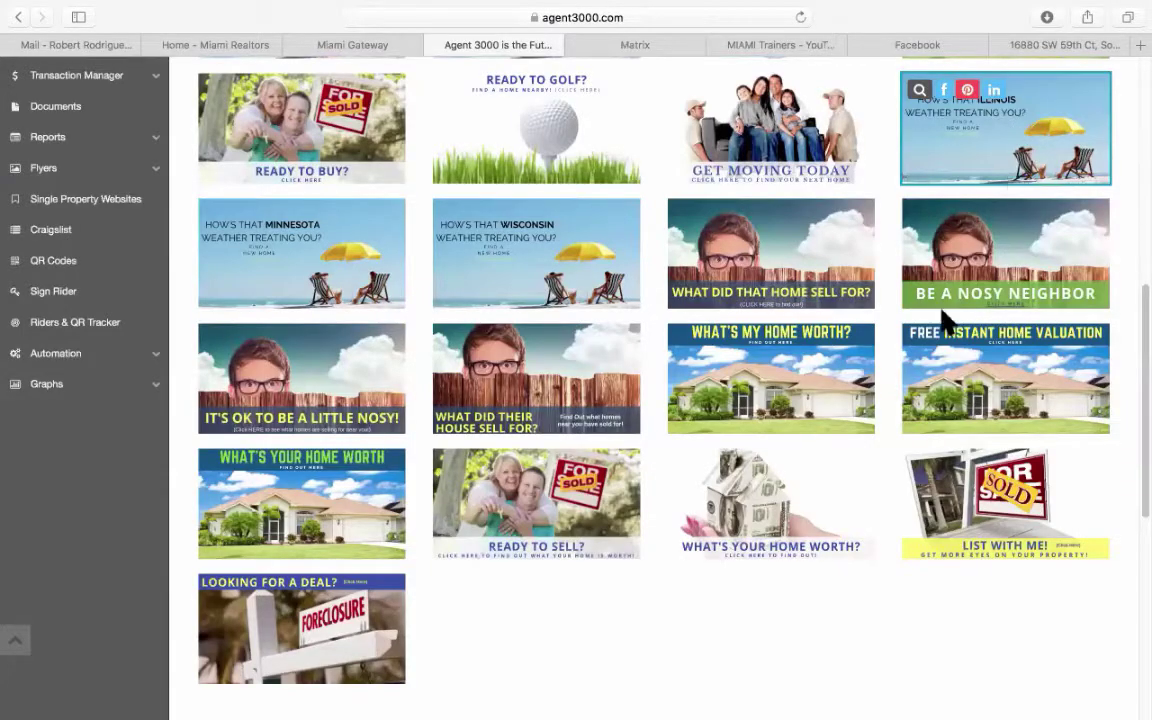
pyautogui.scroll(10, 913, 330)
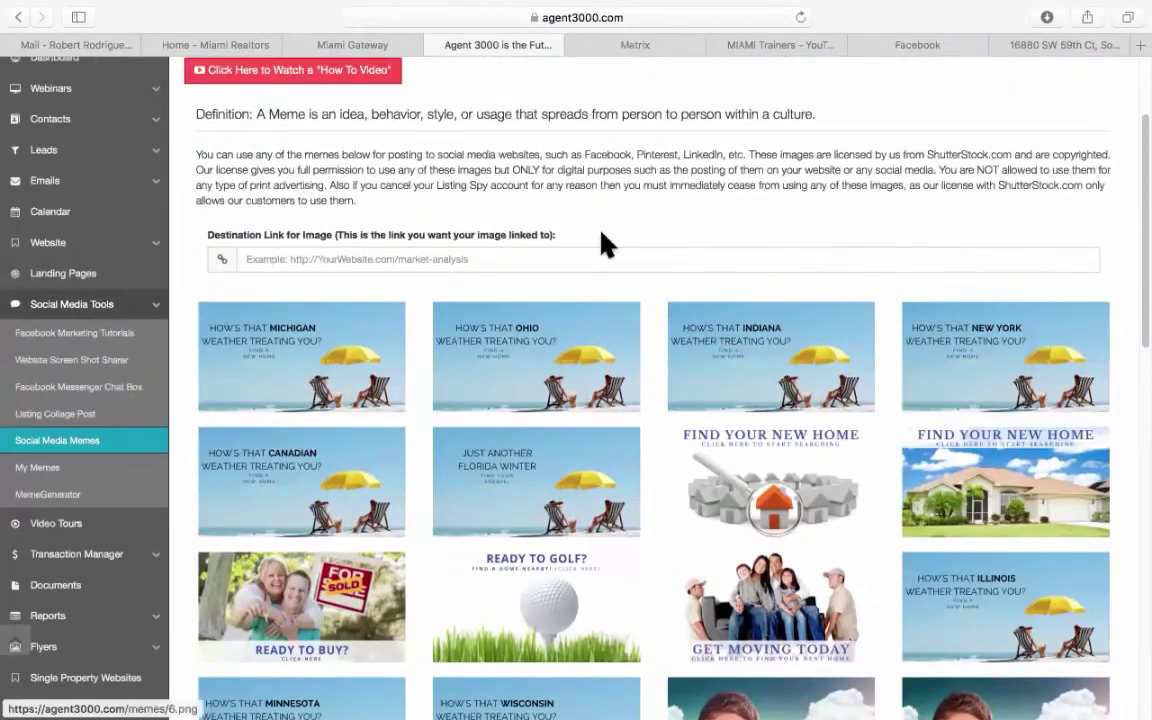
# Load the agent's own listing website from Favorites in a new Safari tab.
pyautogui.click(397, 259)
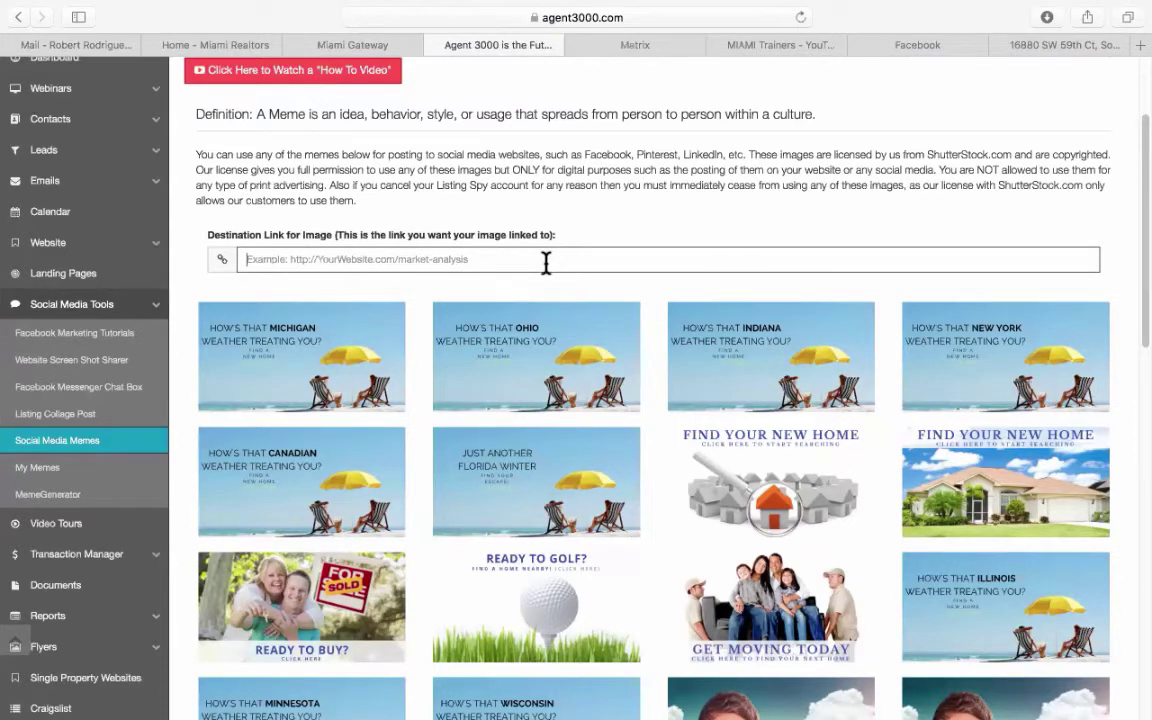
pyautogui.click(1139, 45)
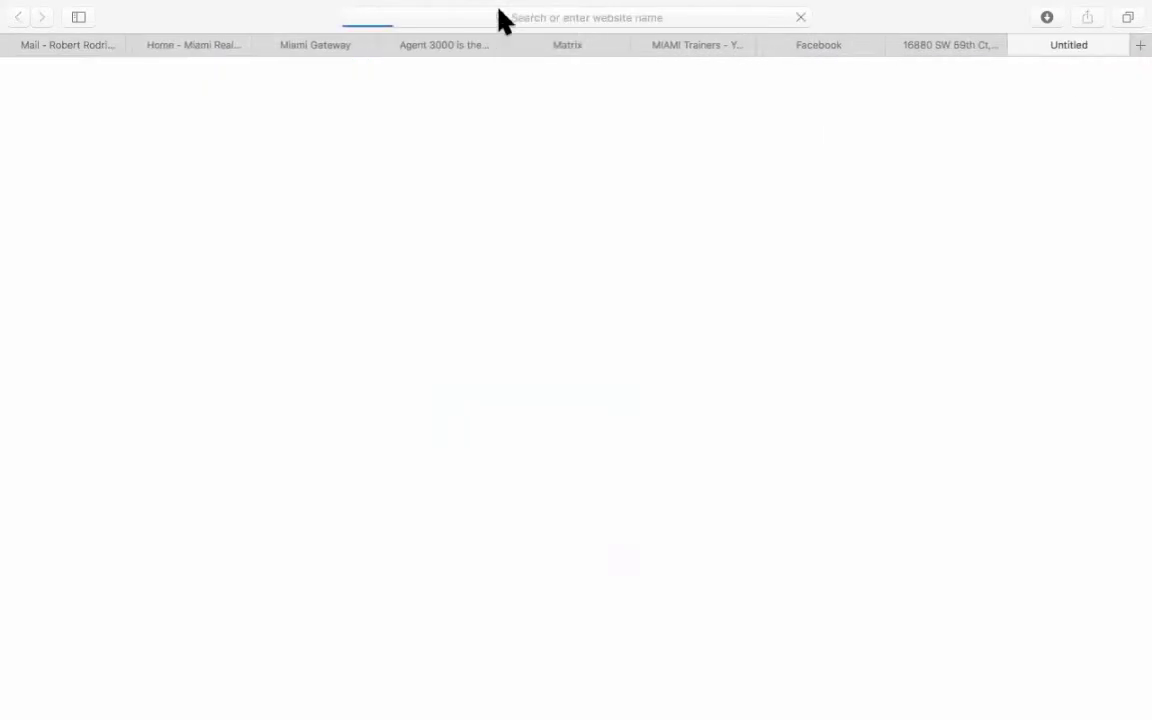
pyautogui.press('super+l')
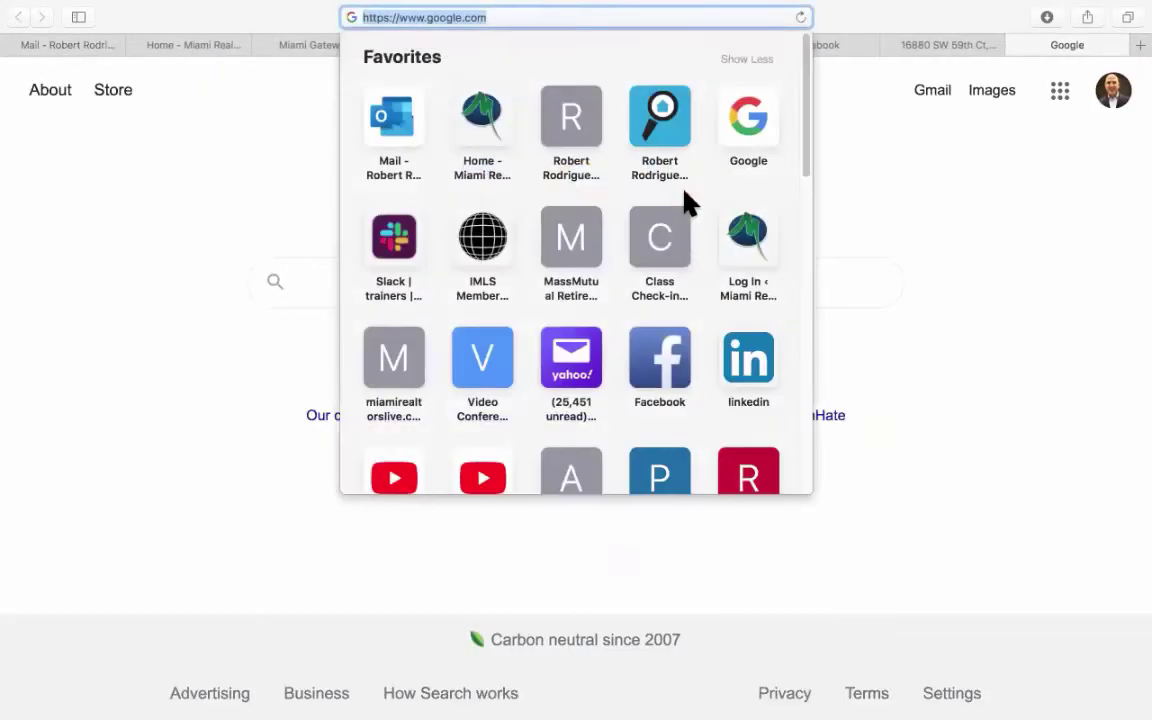
pyautogui.click(665, 145)
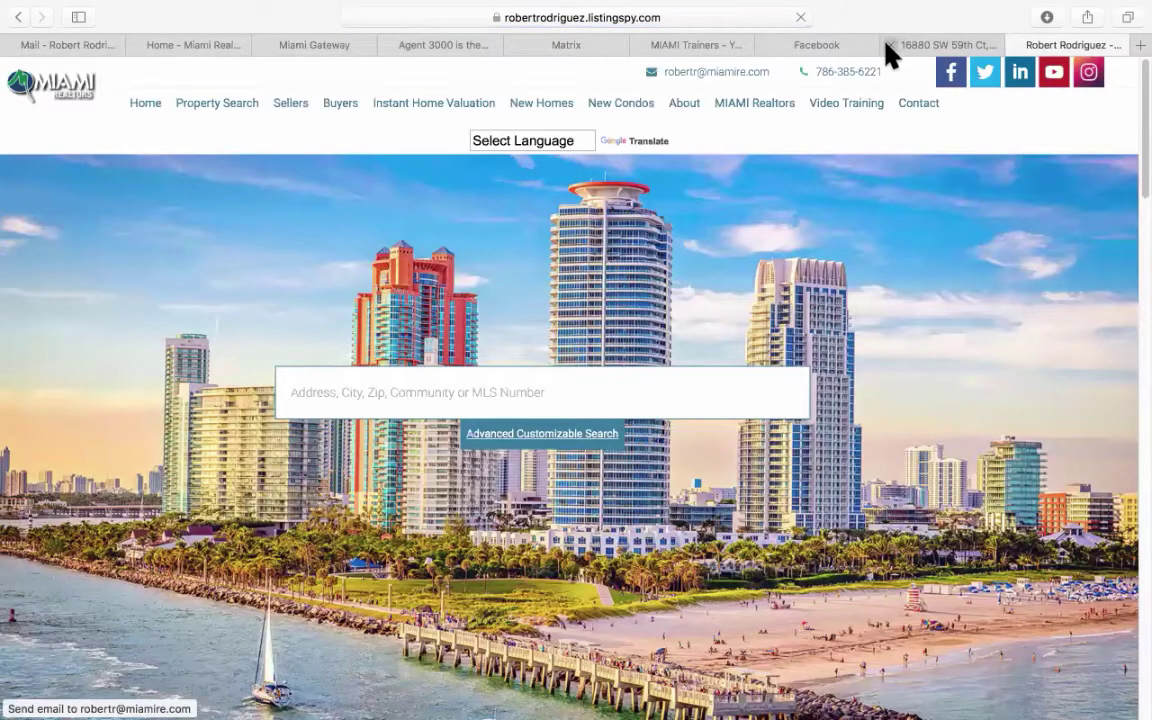
pyautogui.click(887, 45)
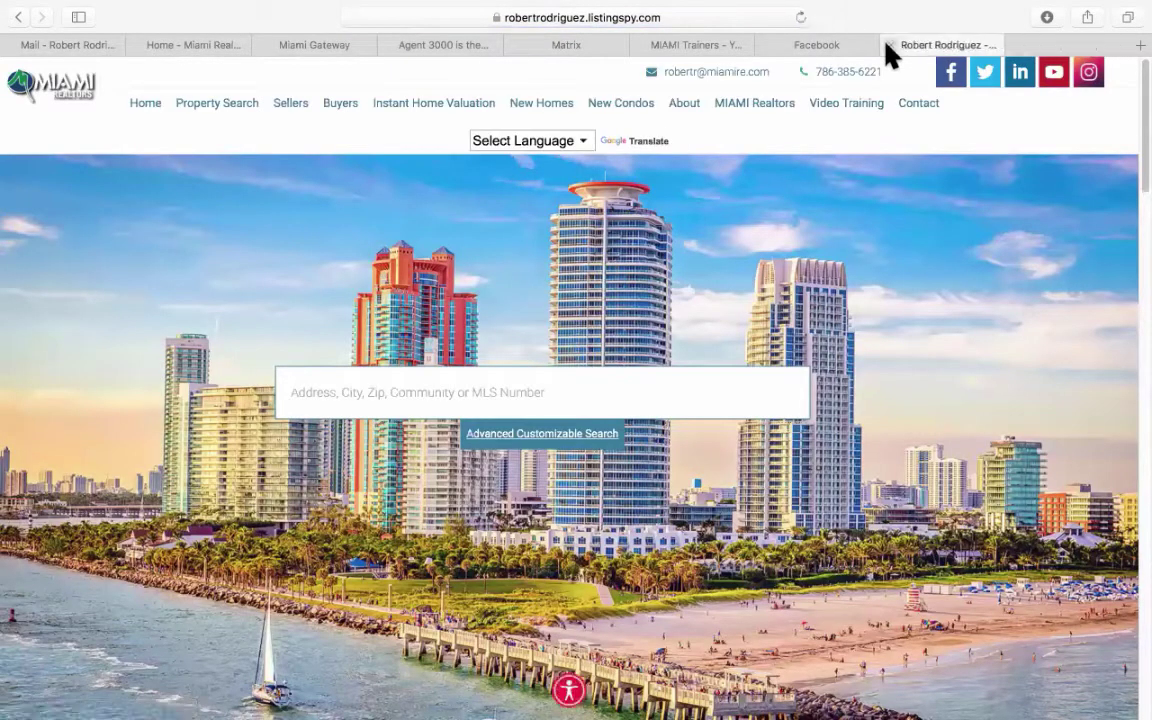
# Copy the website's address and go back to the Agent 3000 memes tab.
pyautogui.click(564, 18)
pyautogui.rightClick(566, 24)
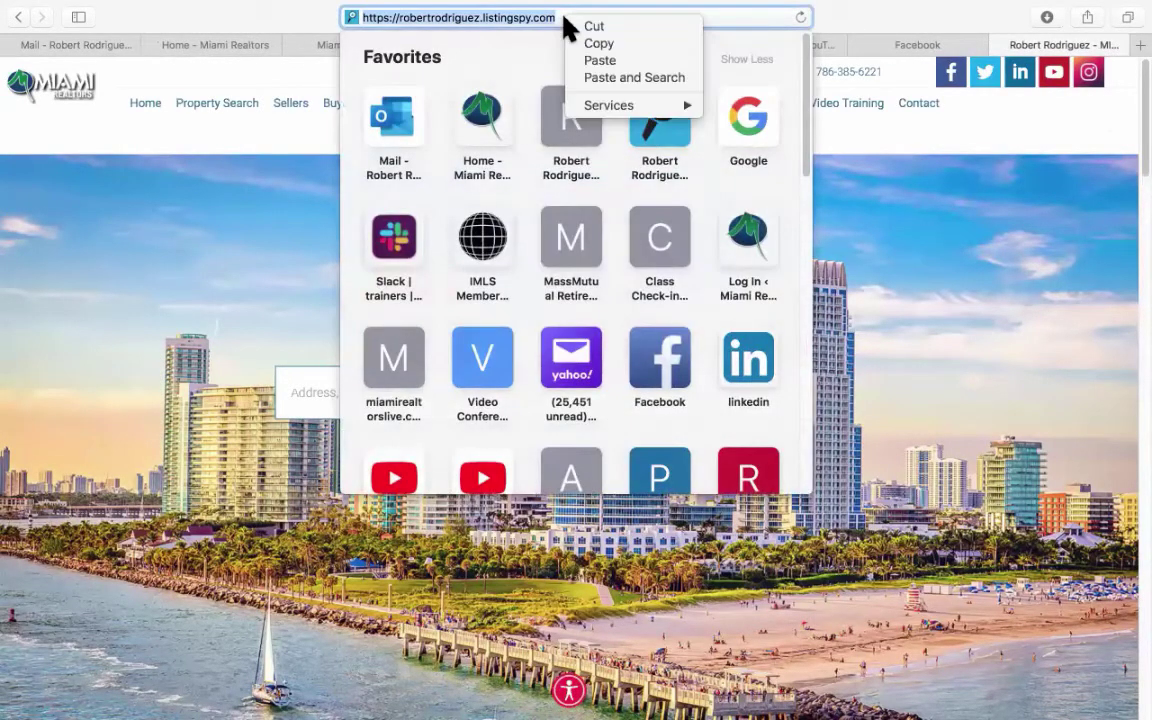
pyautogui.click(592, 43)
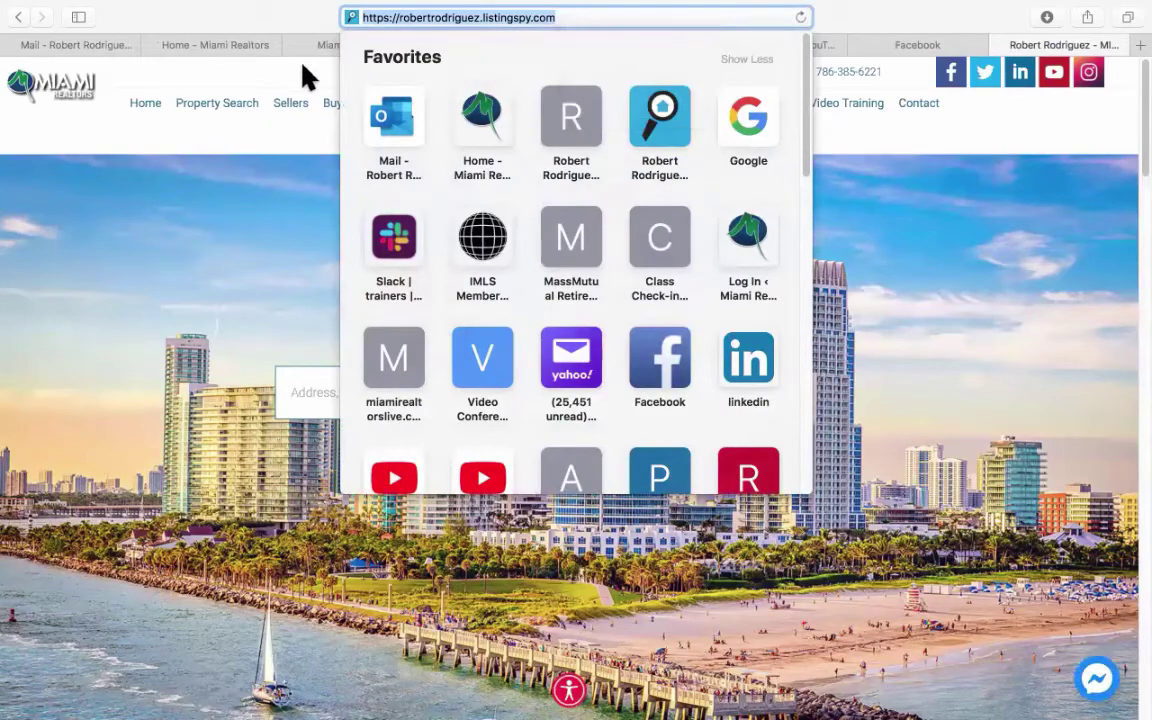
pyautogui.click(303, 67)
pyautogui.click(510, 47)
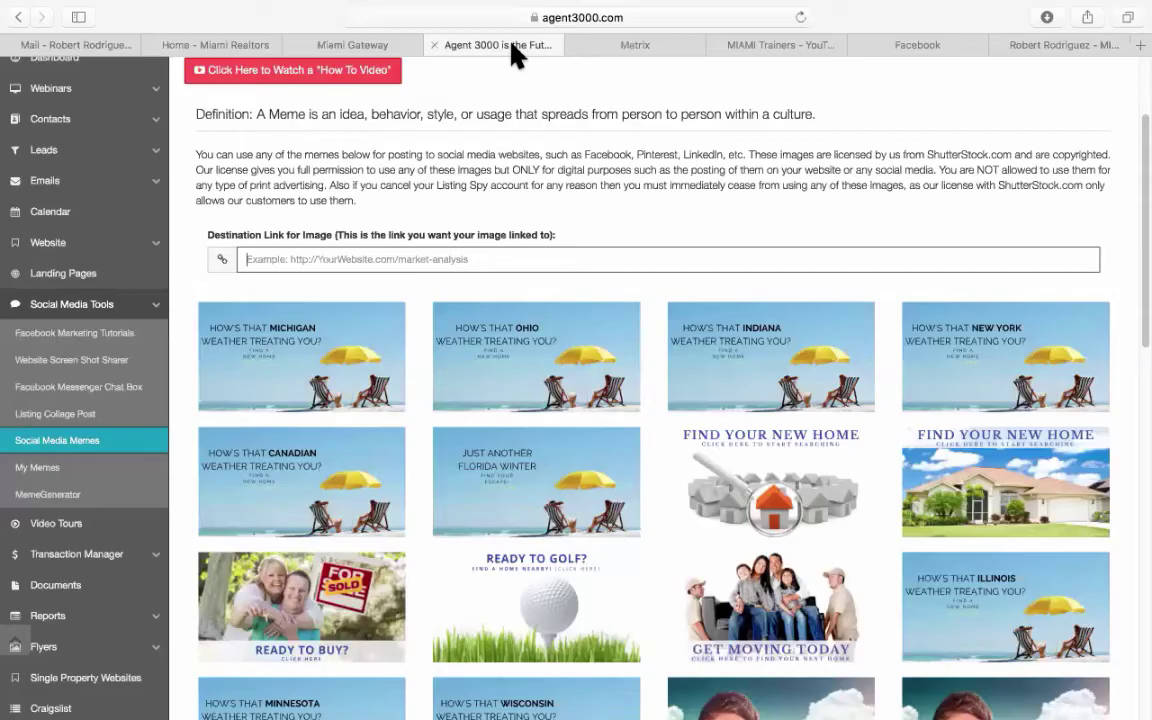
# Paste the website address as Destination Link and share the Find Your New Home meme to Facebook.
pyautogui.rightClick(343, 268)
pyautogui.click(383, 305)
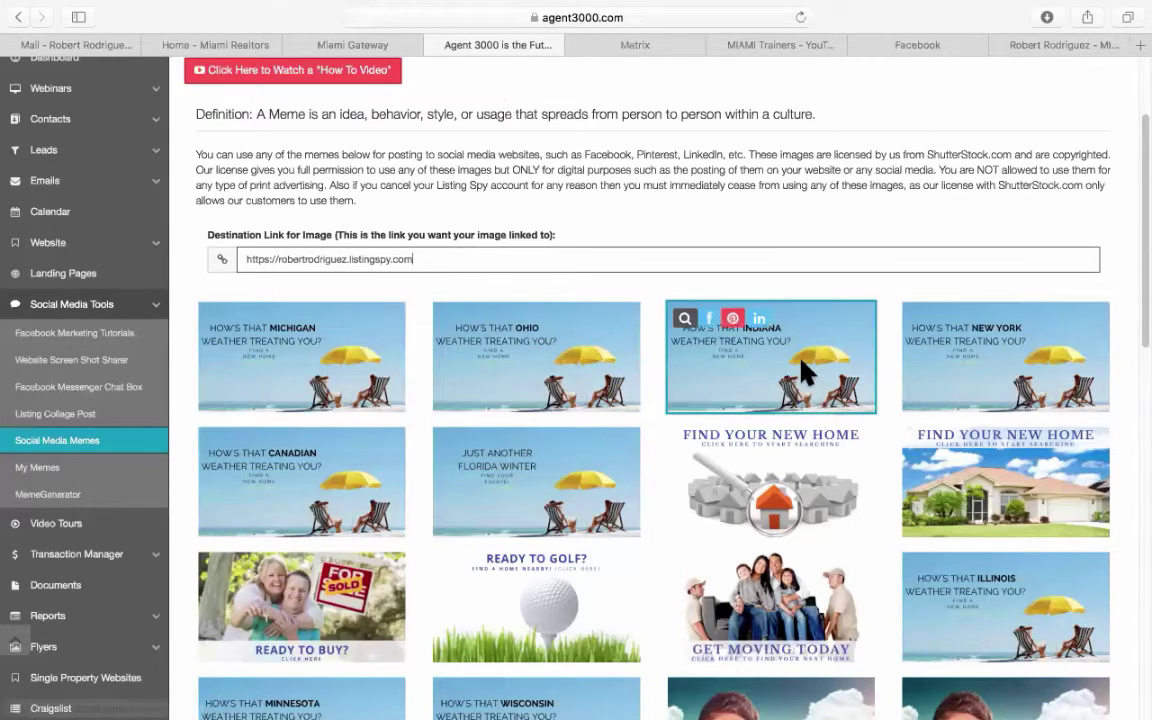
pyautogui.scroll(-3, 805, 370)
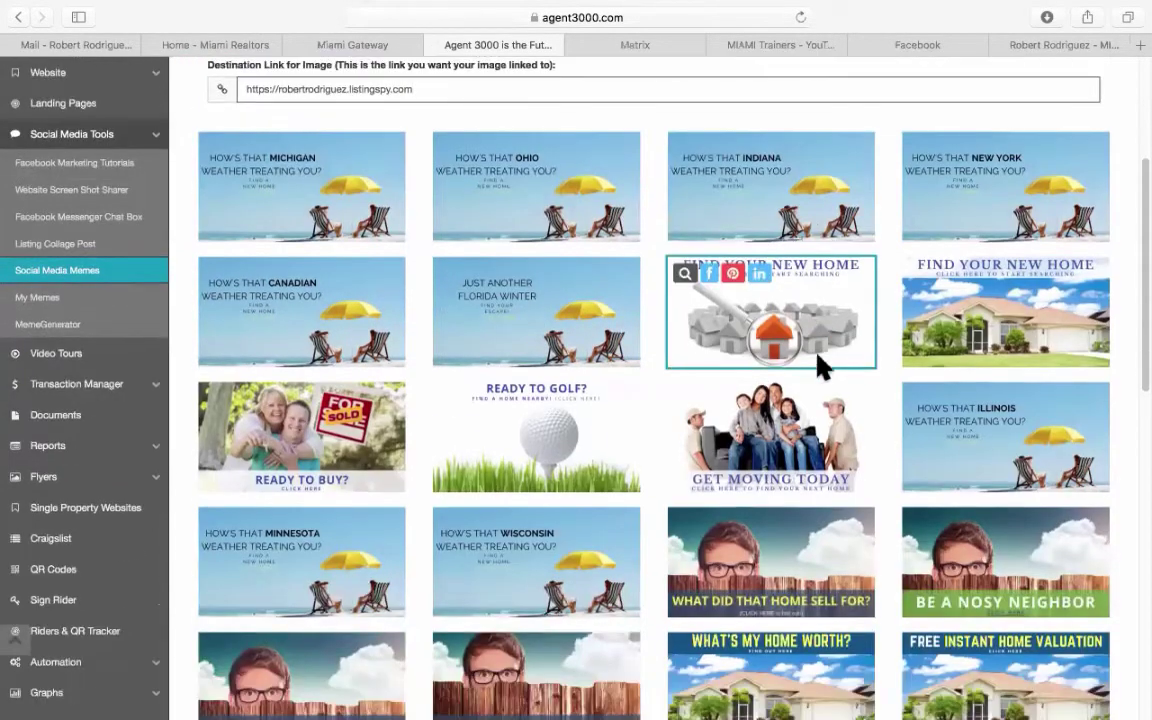
pyautogui.click(708, 278)
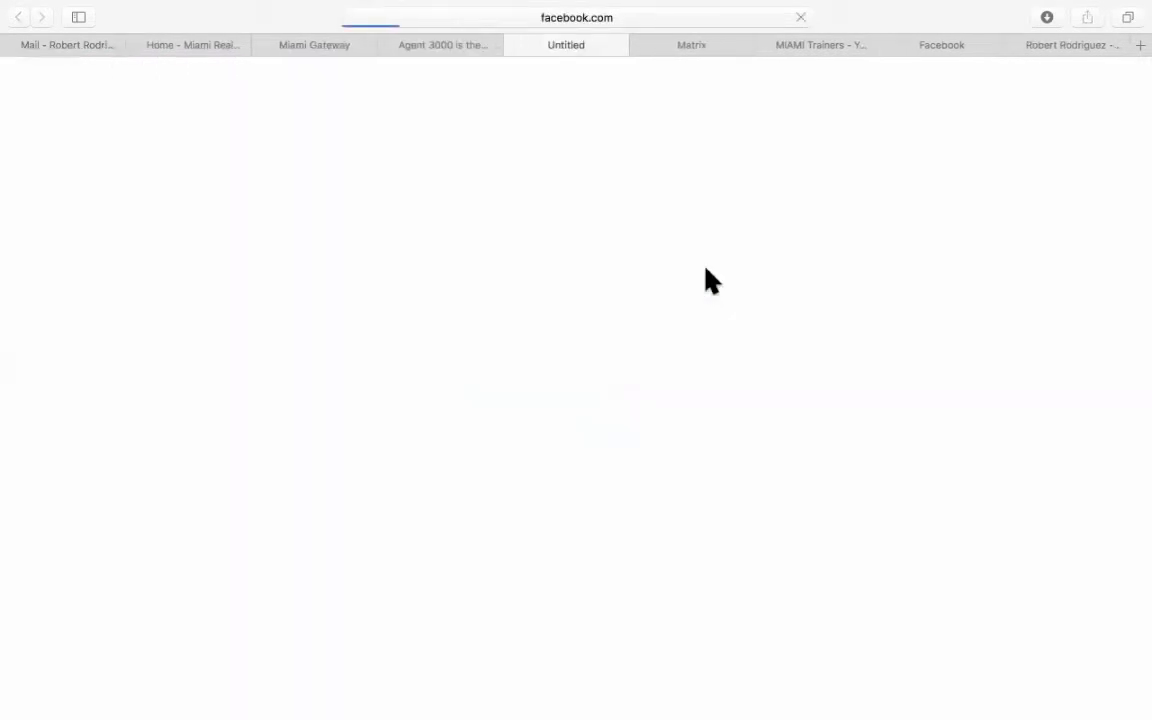
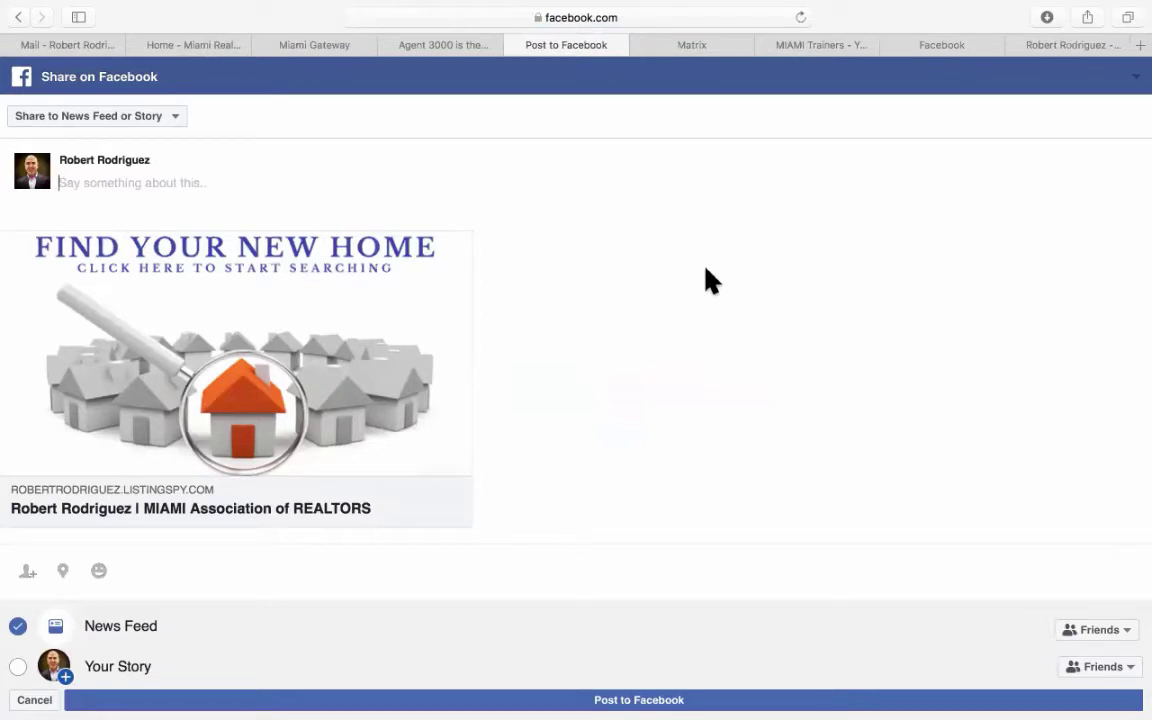
# Select the destination link address on the memes page, then close the pending Facebook share post.
pyautogui.click(458, 47)
pyautogui.scroll(3, 476, 257)
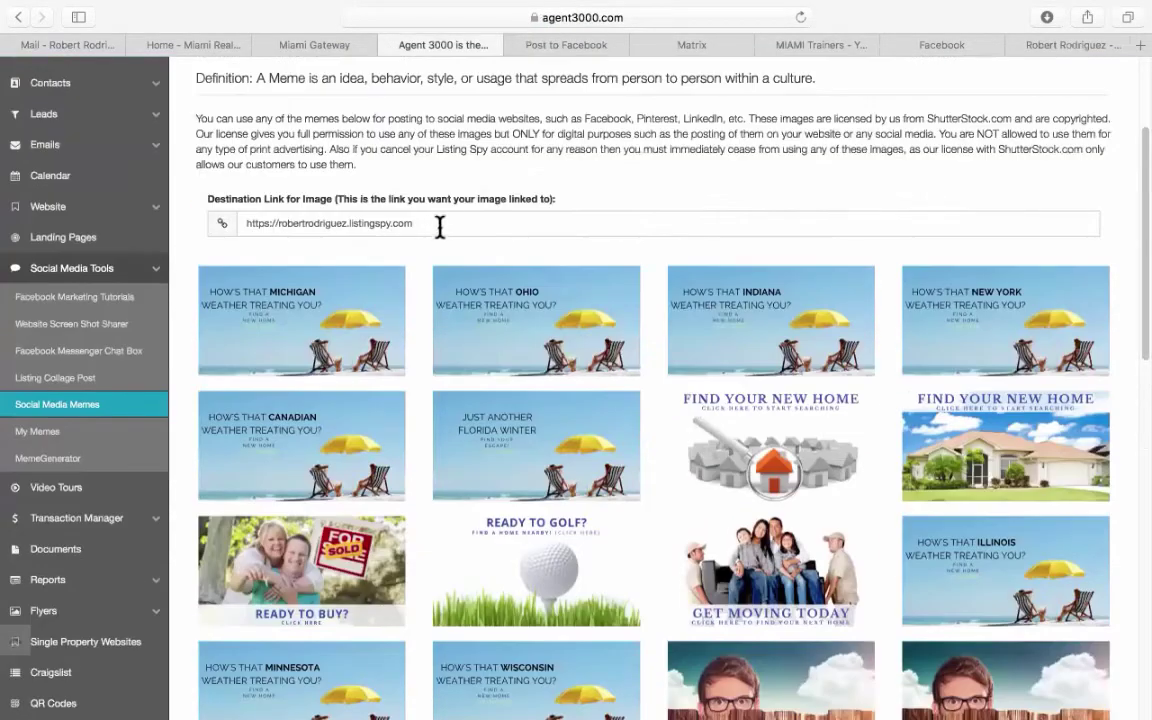
pyautogui.moveTo(433, 229); pyautogui.dragTo(217, 216)
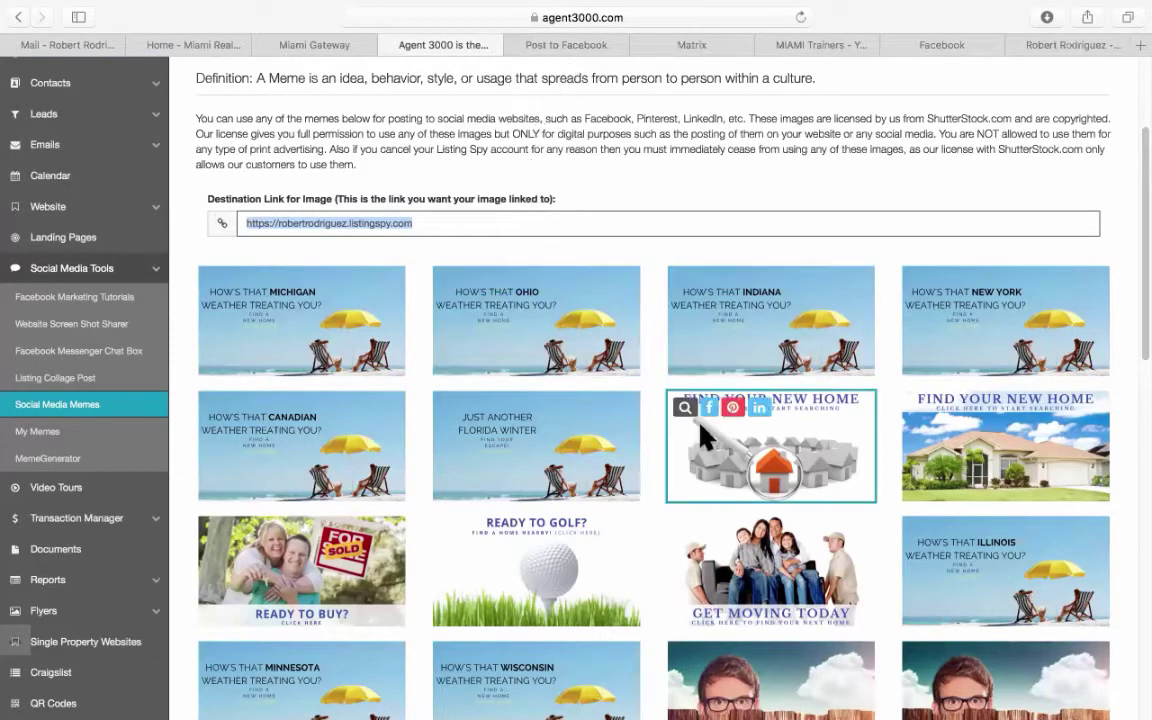
pyautogui.click(580, 47)
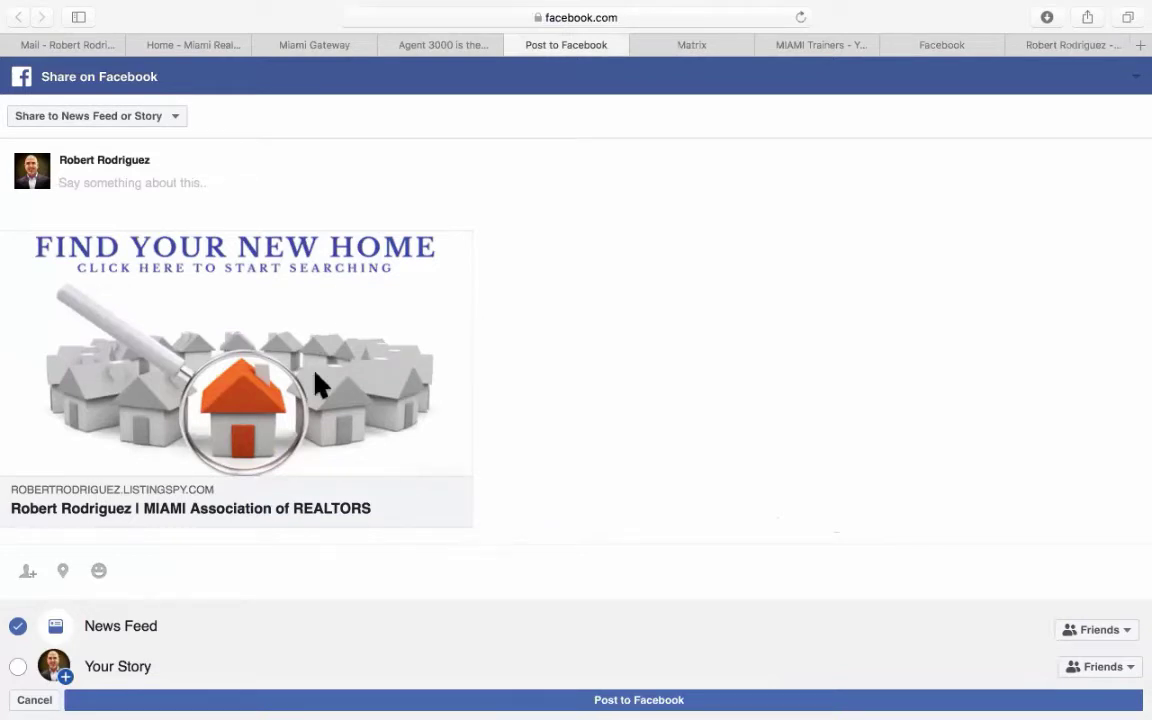
pyautogui.click(515, 46)
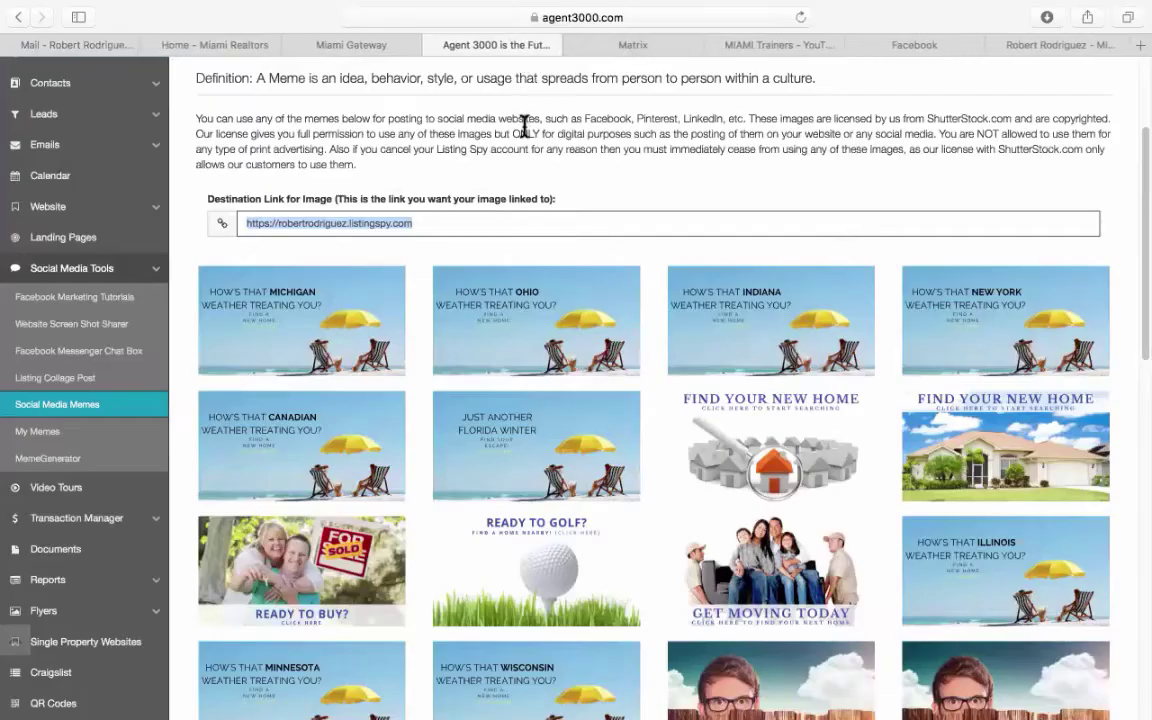
# Clear the Destination Link field, try sharing the house meme to Facebook, and dismiss the missing-link error.
pyautogui.tripleClick(409, 223)
pyautogui.press('super+c')
pyautogui.press('BackSpace')
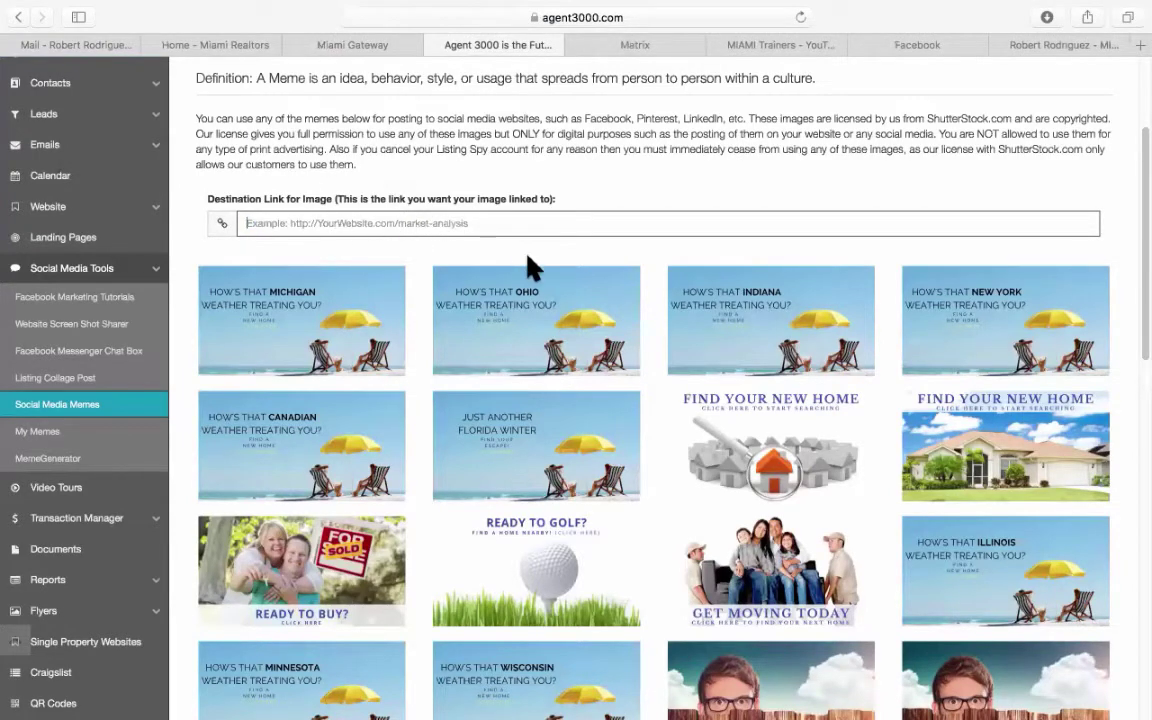
pyautogui.scroll(-2, 600, 270)
pyautogui.moveTo(716, 342)
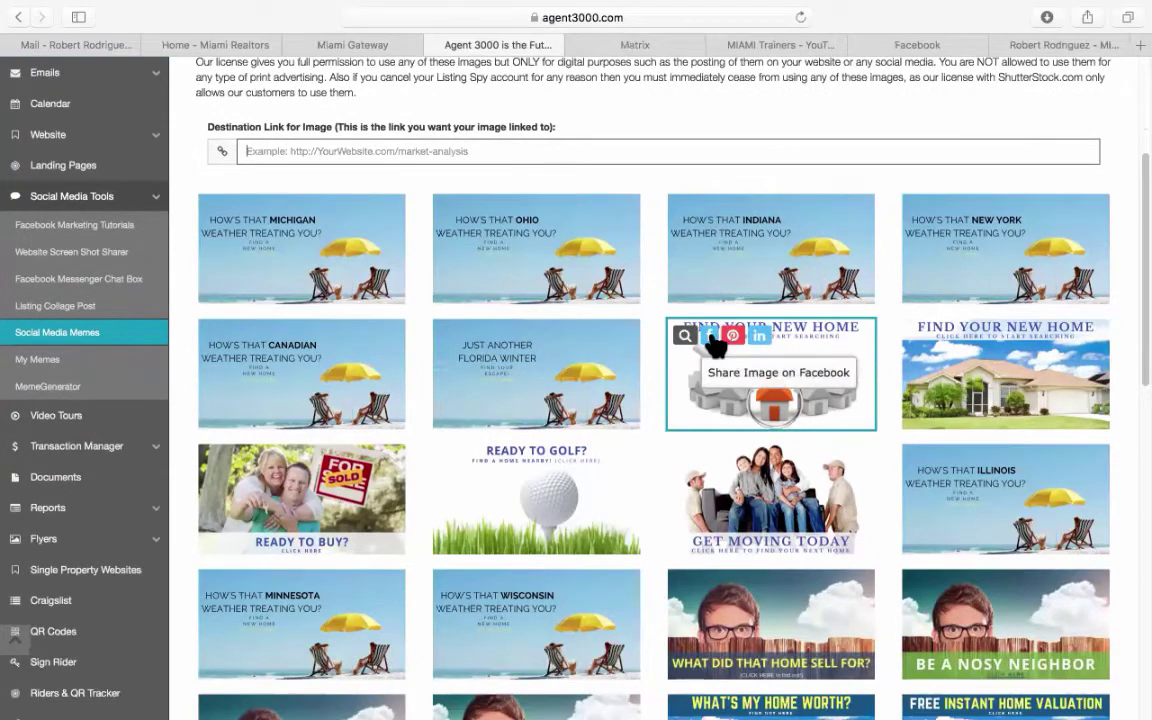
pyautogui.click(716, 340)
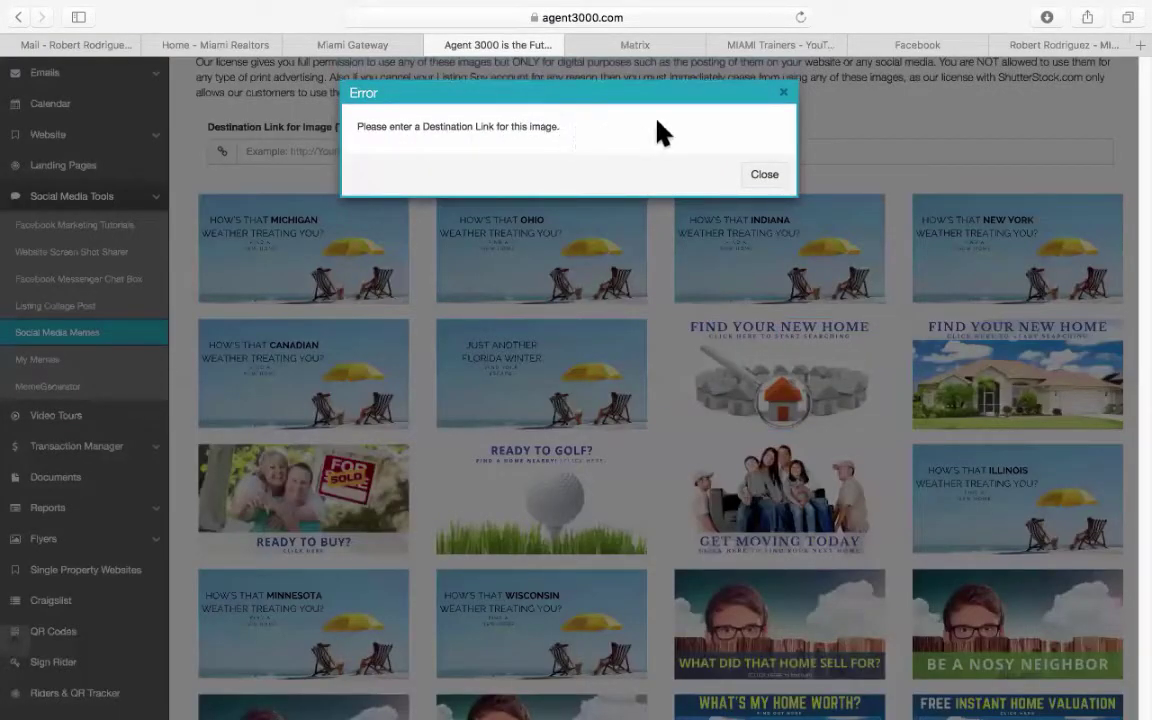
pyautogui.click(783, 94)
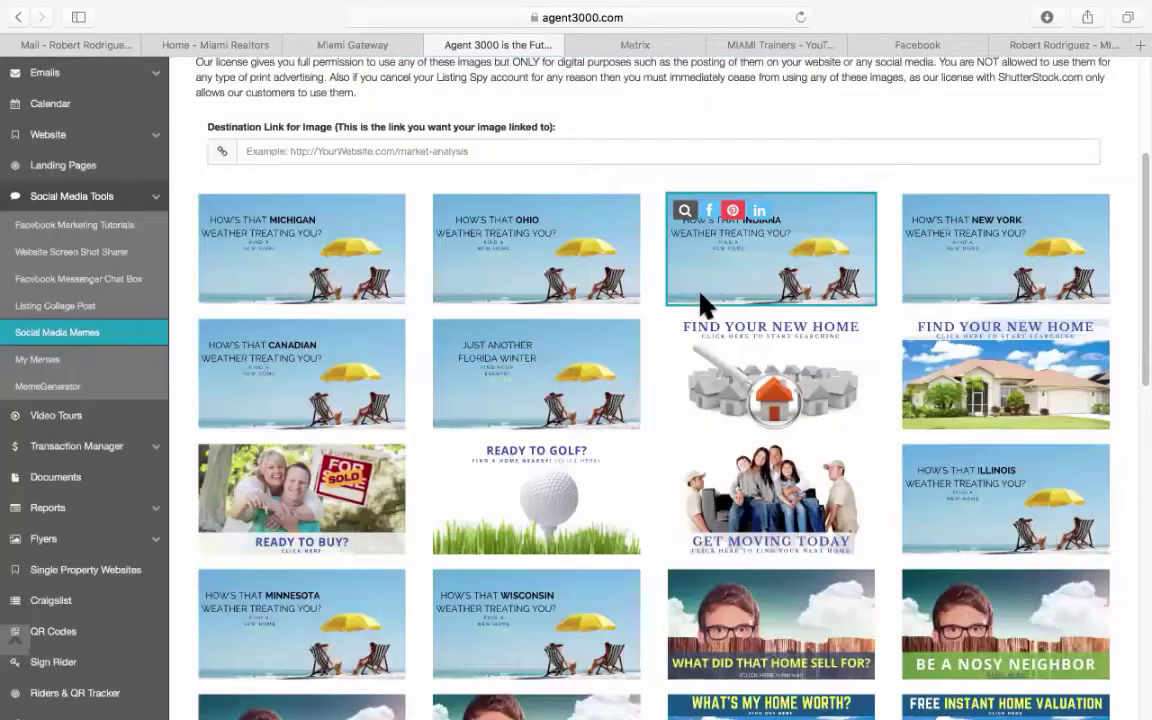
# View the Find Your New Home meme enlarged, then close the enlarged image.
pyautogui.click(684, 337)
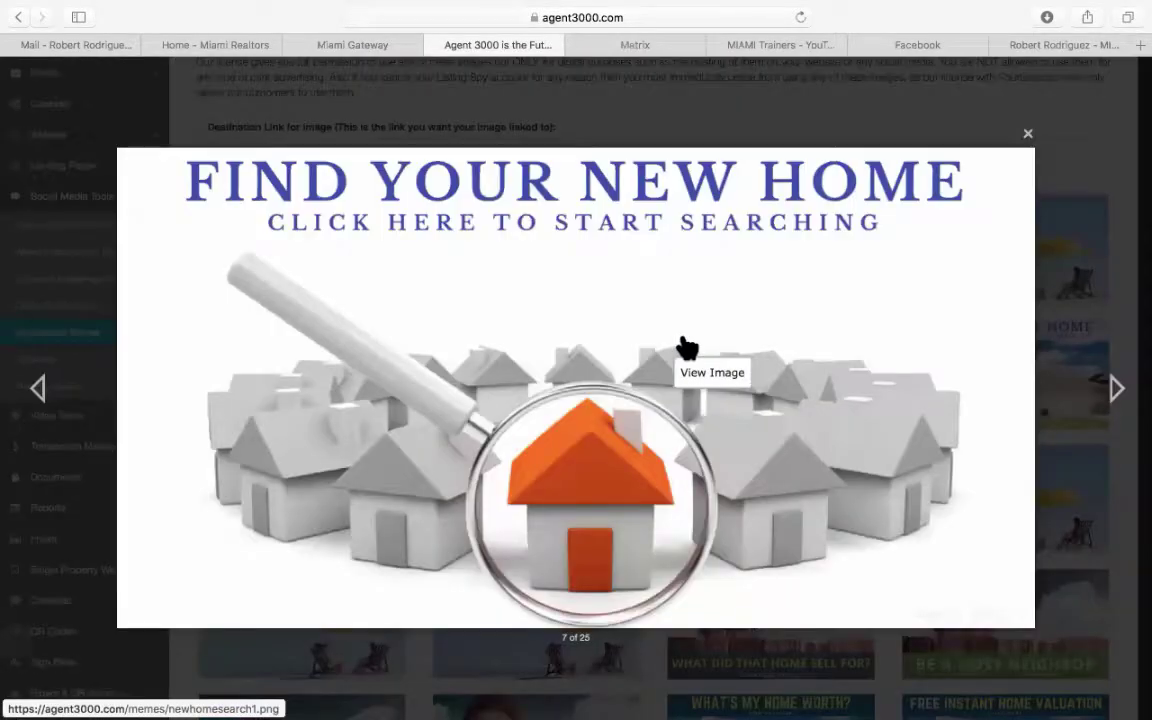
pyautogui.rightClick(612, 327)
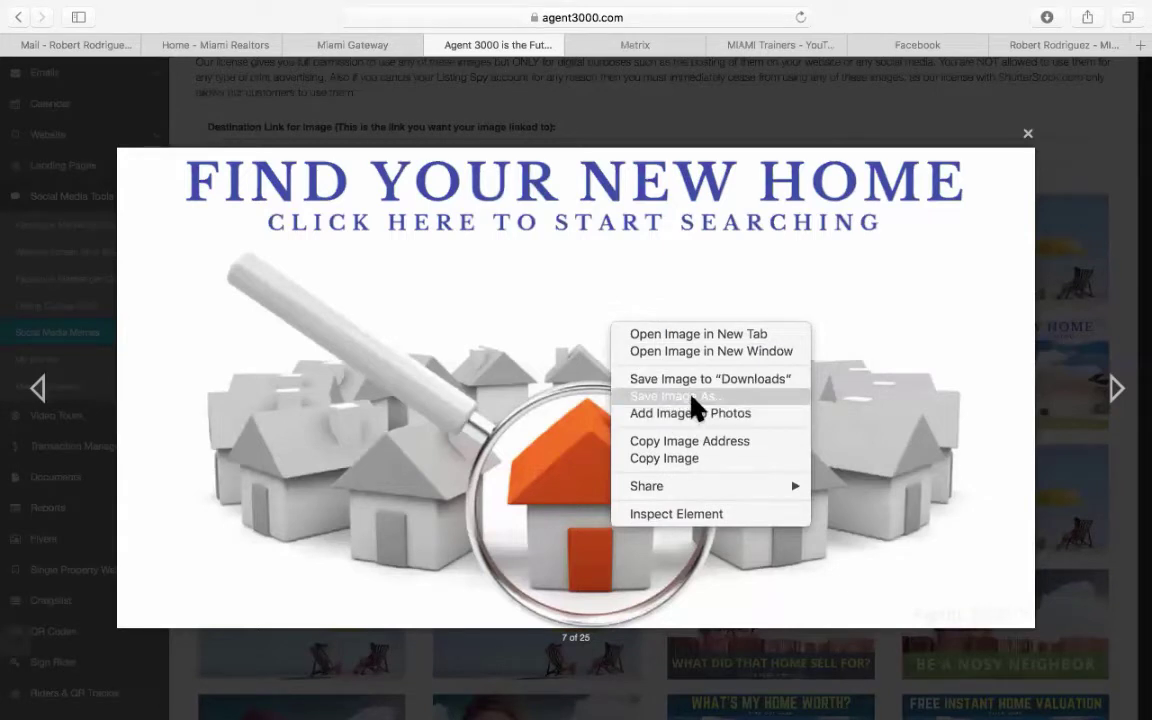
pyautogui.click(725, 273)
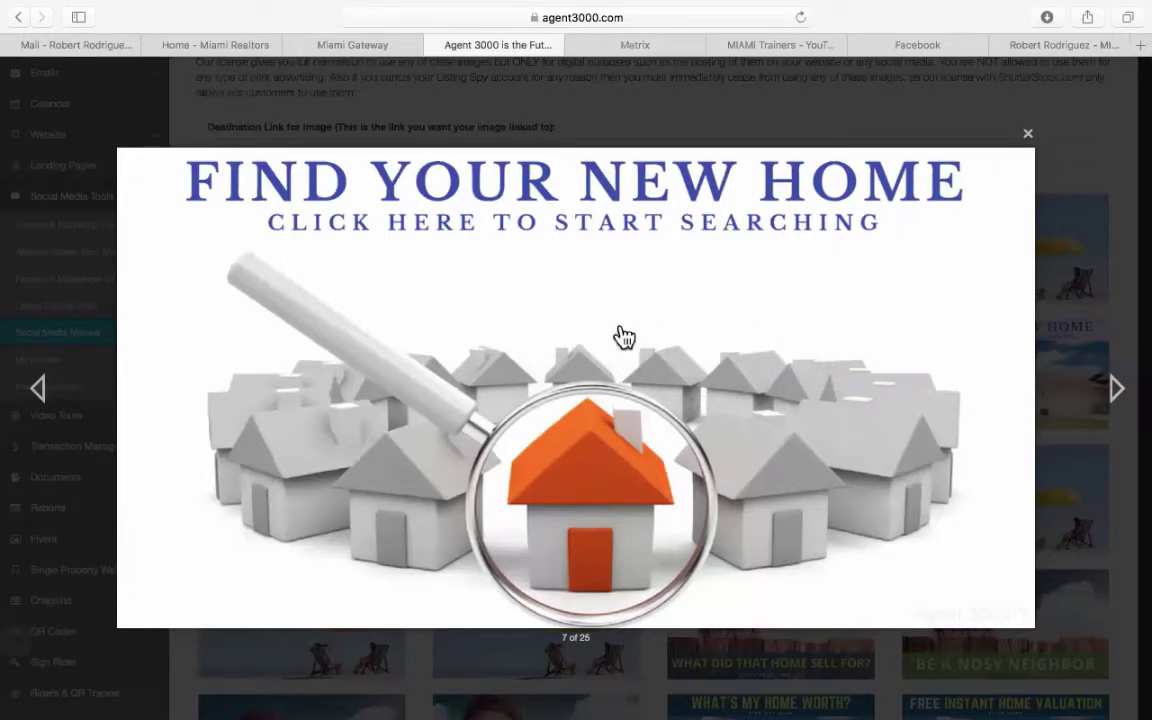
pyautogui.click(1027, 135)
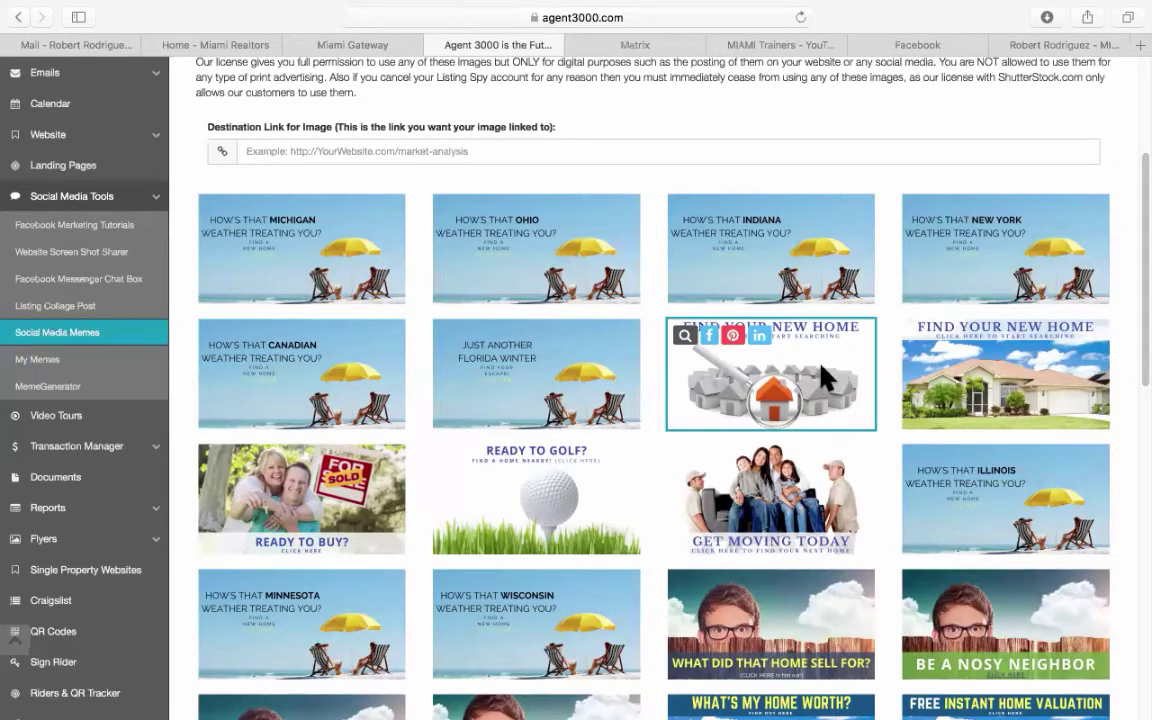
# Paste the site address into Destination Link and share the Find Your New Home meme to Facebook.
pyautogui.click(305, 150)
pyautogui.rightClick(452, 150)
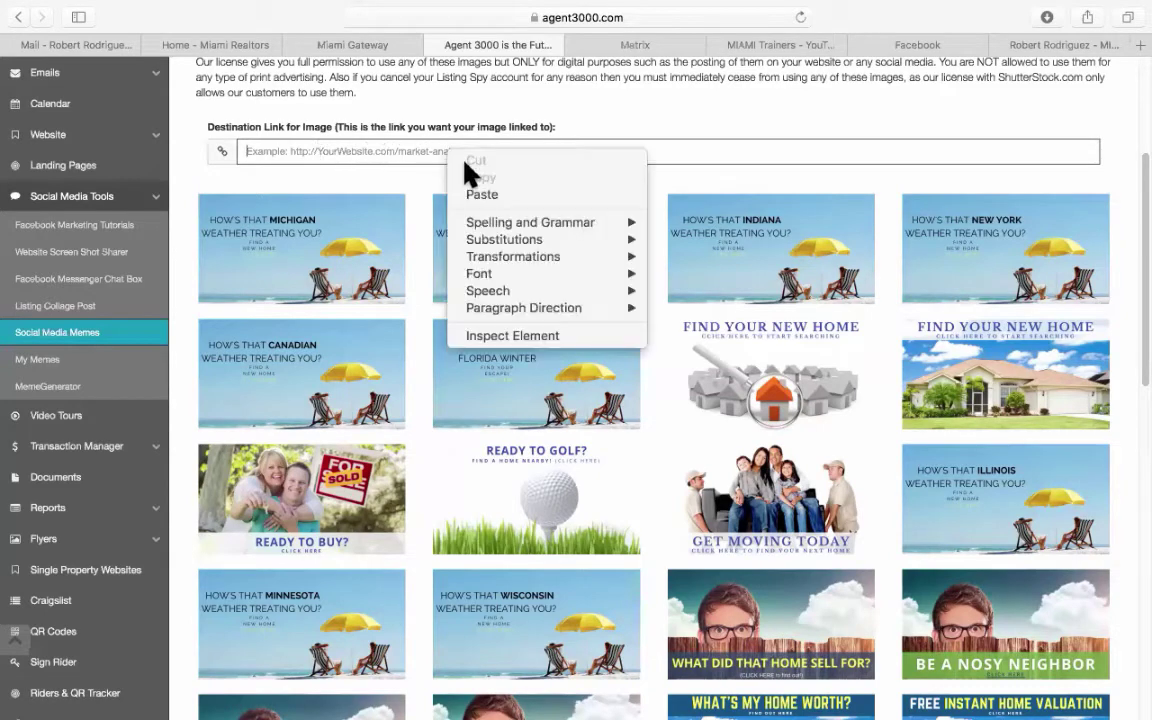
pyautogui.click(478, 193)
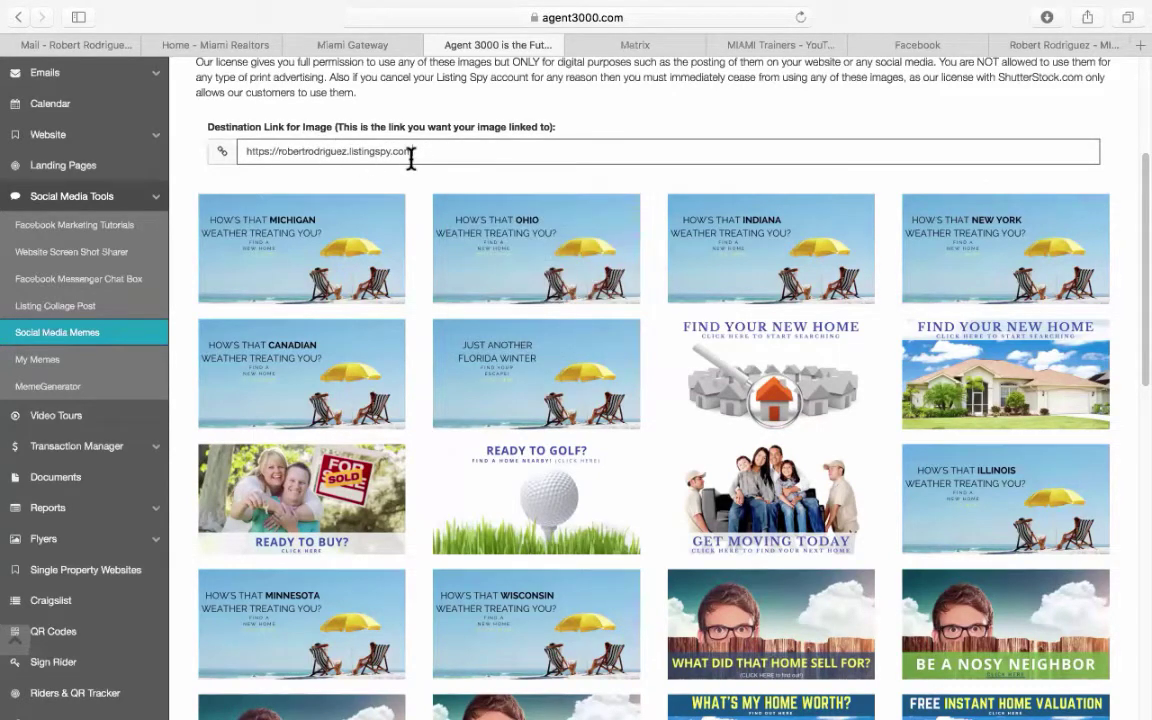
pyautogui.click(711, 338)
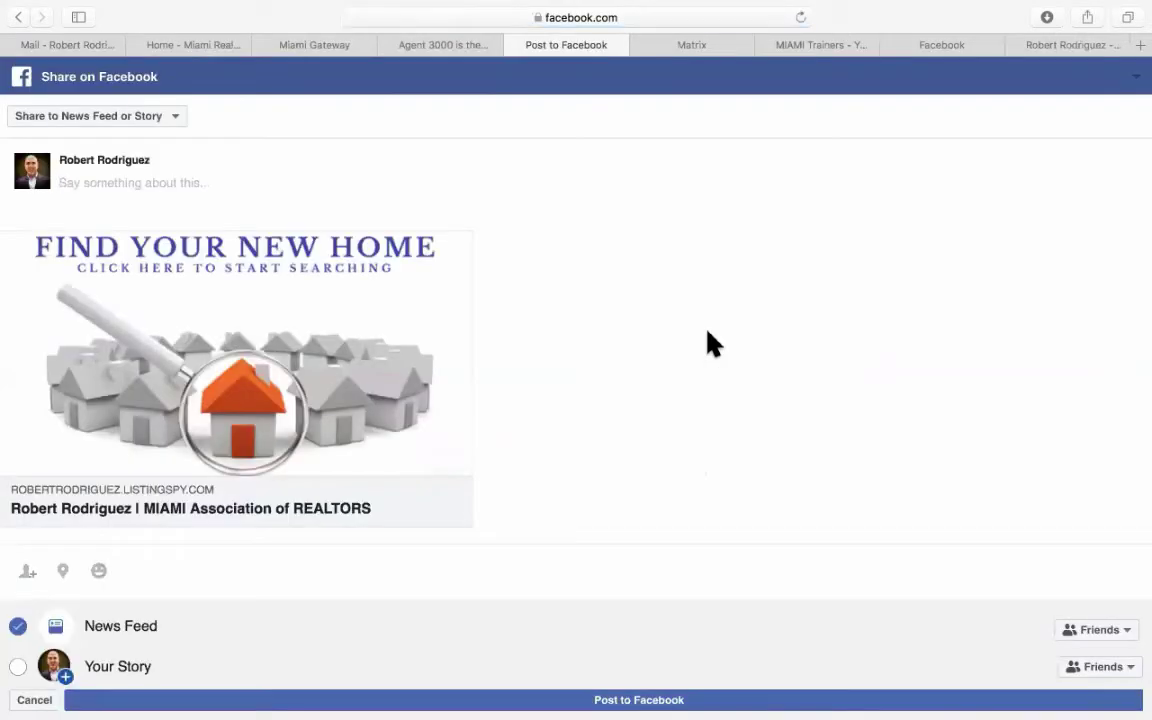
pyautogui.click(512, 45)
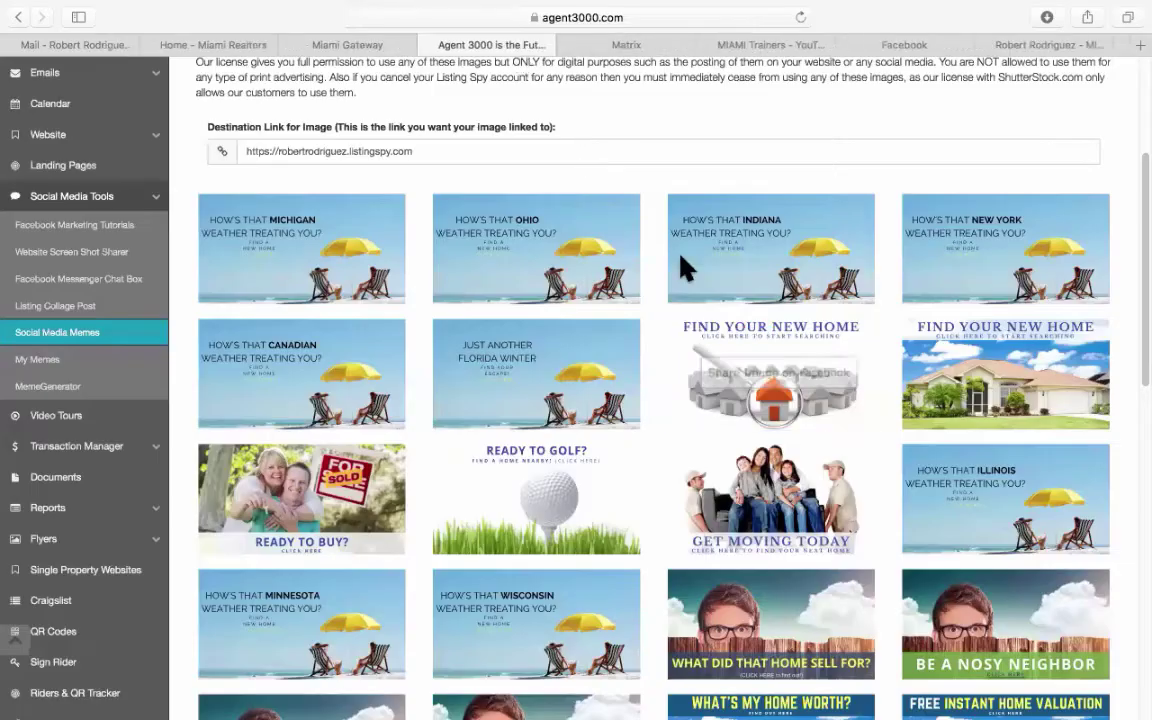
# Share the house meme on LinkedIn and close the LinkedIn share page.
pyautogui.click(758, 342)
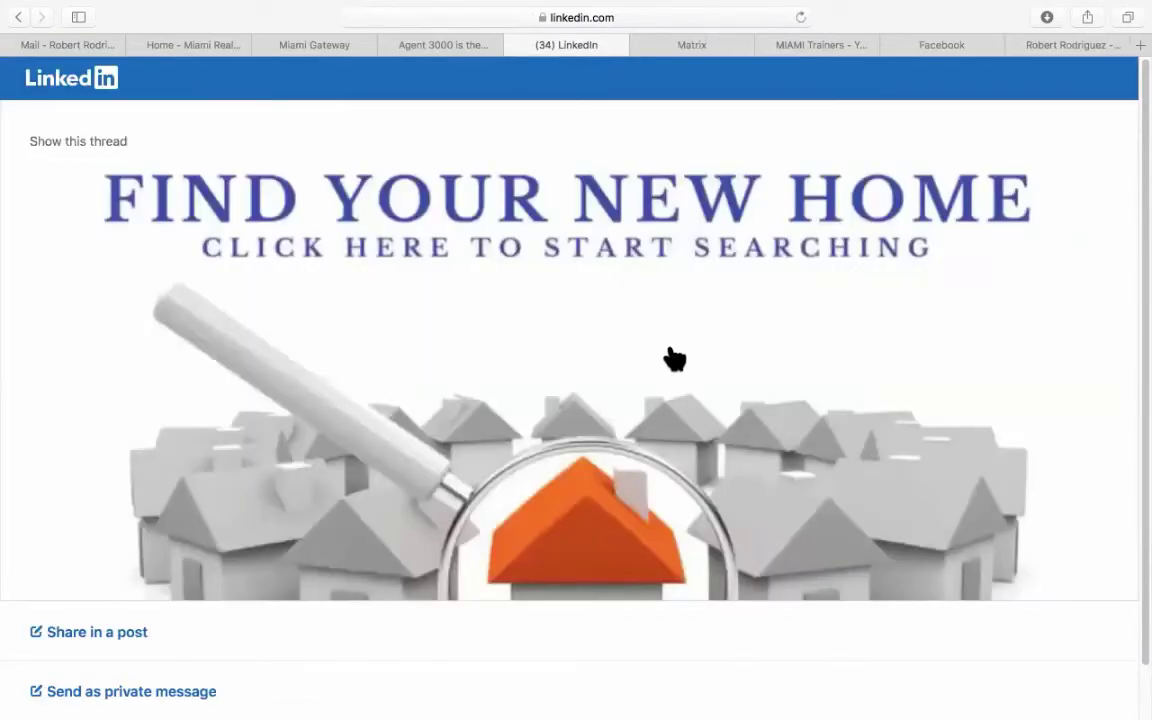
pyautogui.scroll(-1, 648, 360)
pyautogui.scroll(1, 645, 362)
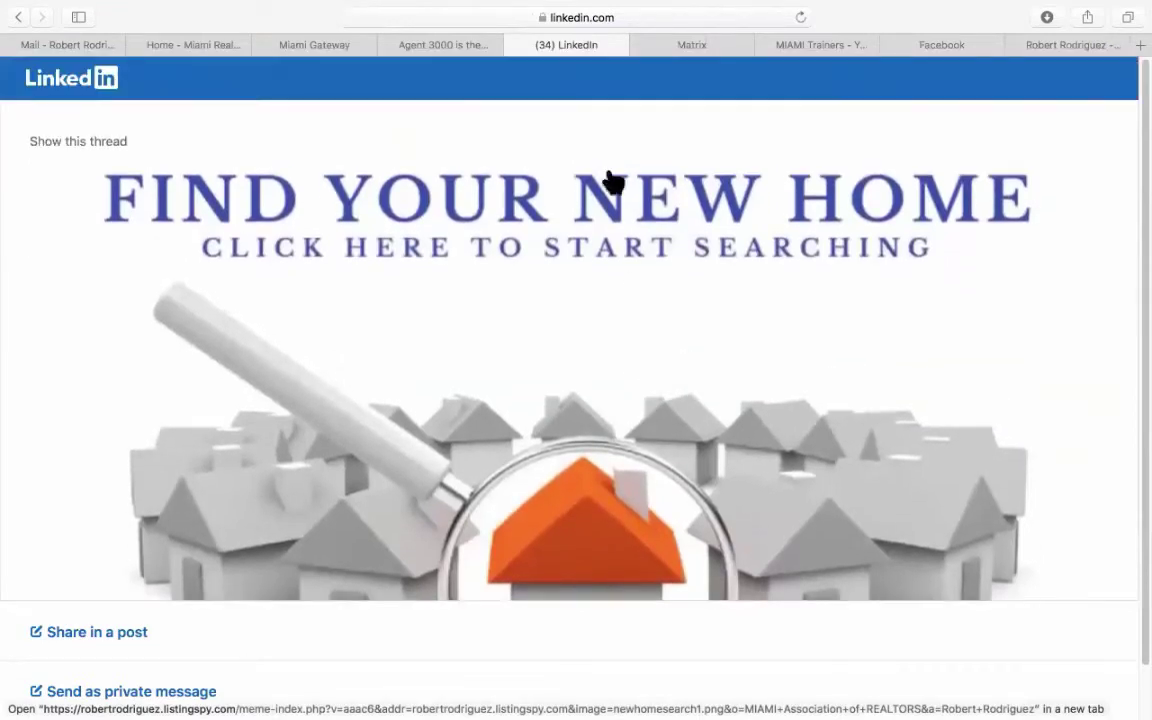
pyautogui.click(515, 45)
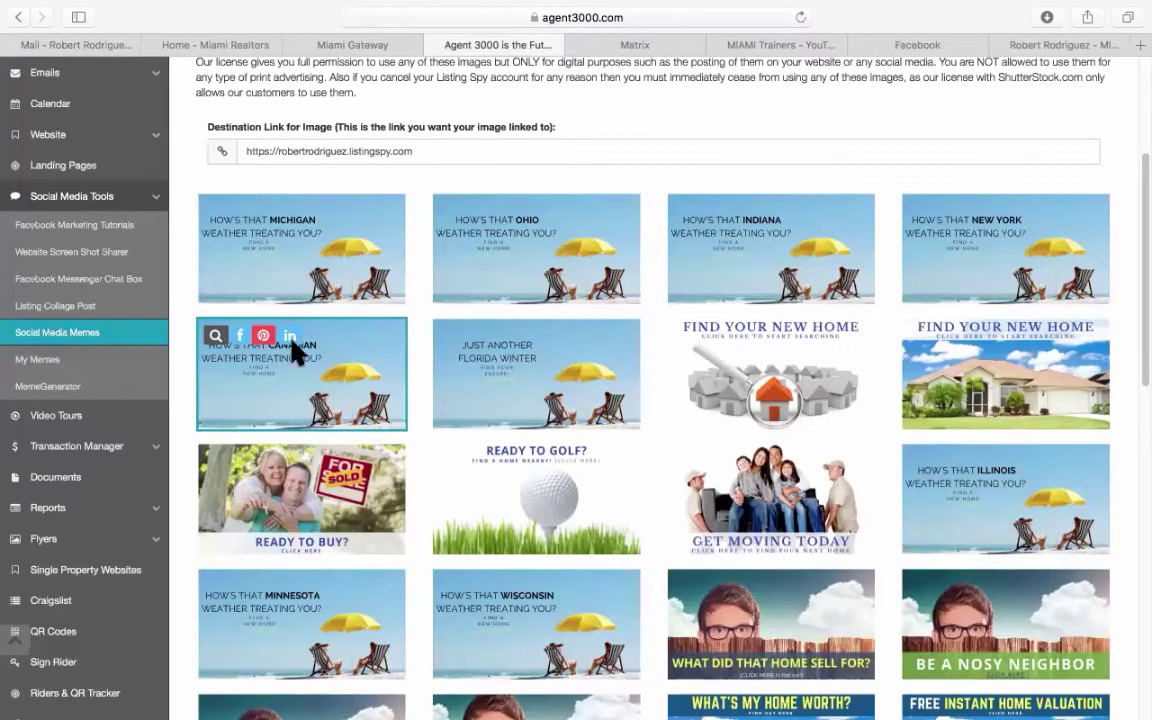
# Open the Meme Generator and expand its Backgrounds, Text & Fonts and Clip Art Images sections.
pyautogui.click(64, 388)
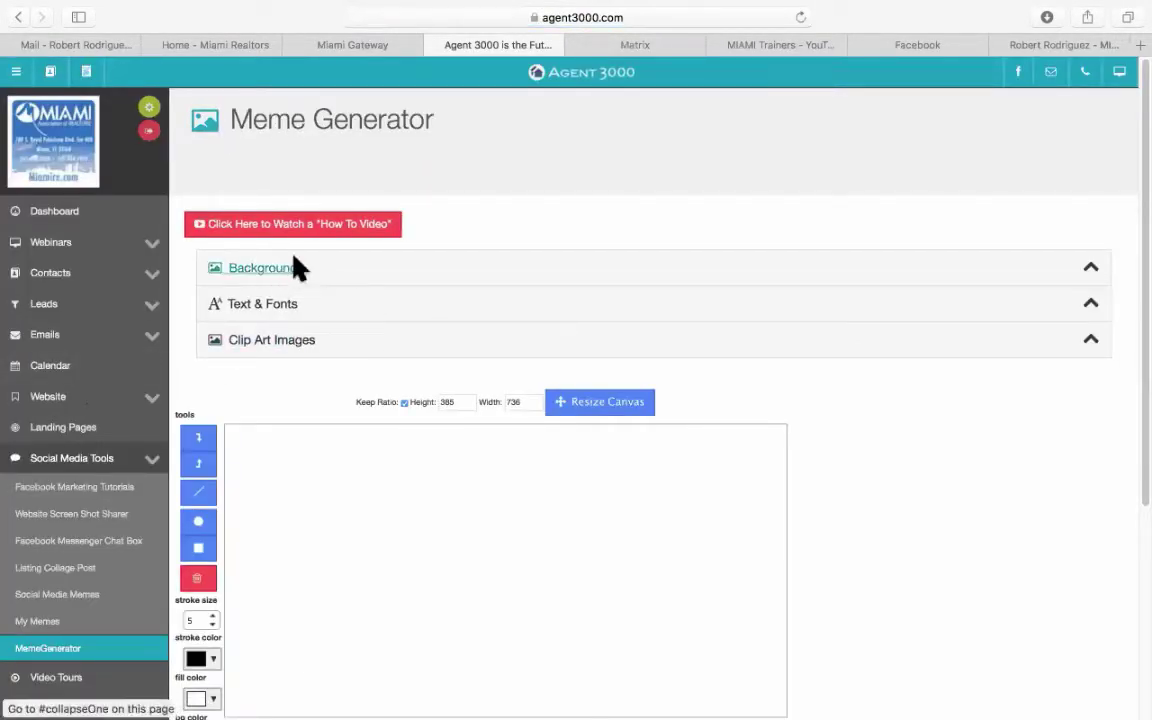
pyautogui.click(276, 274)
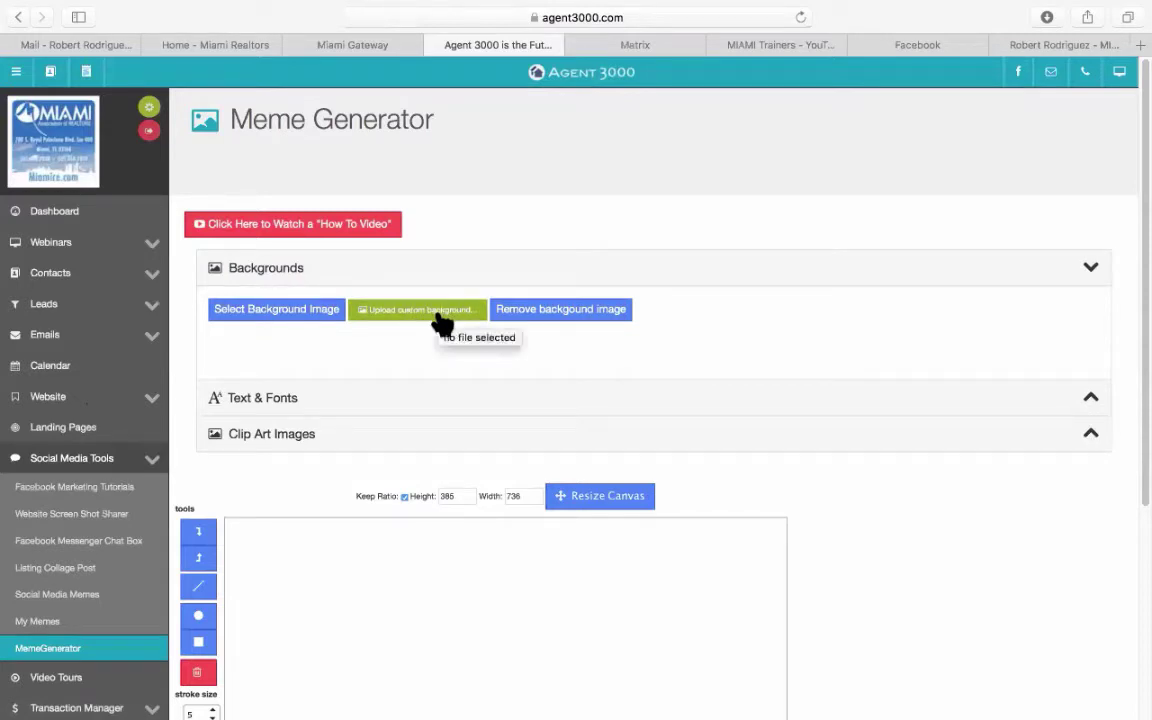
pyautogui.scroll(-4, 440, 325)
pyautogui.click(243, 240)
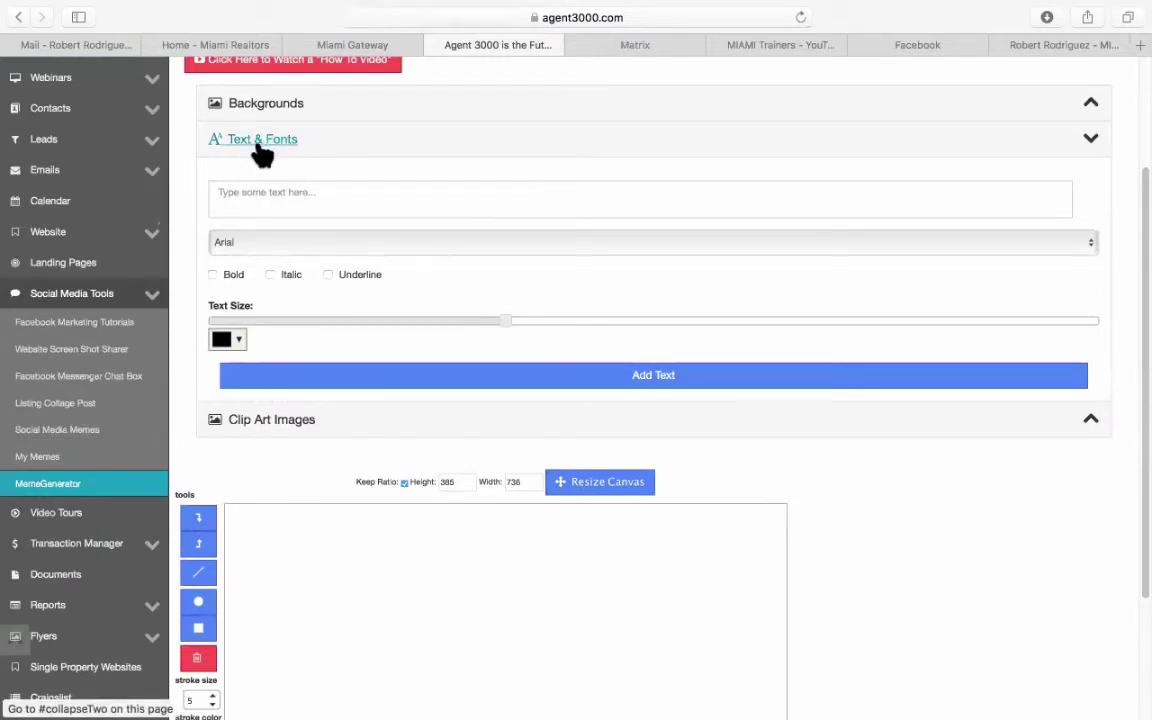
pyautogui.click(298, 422)
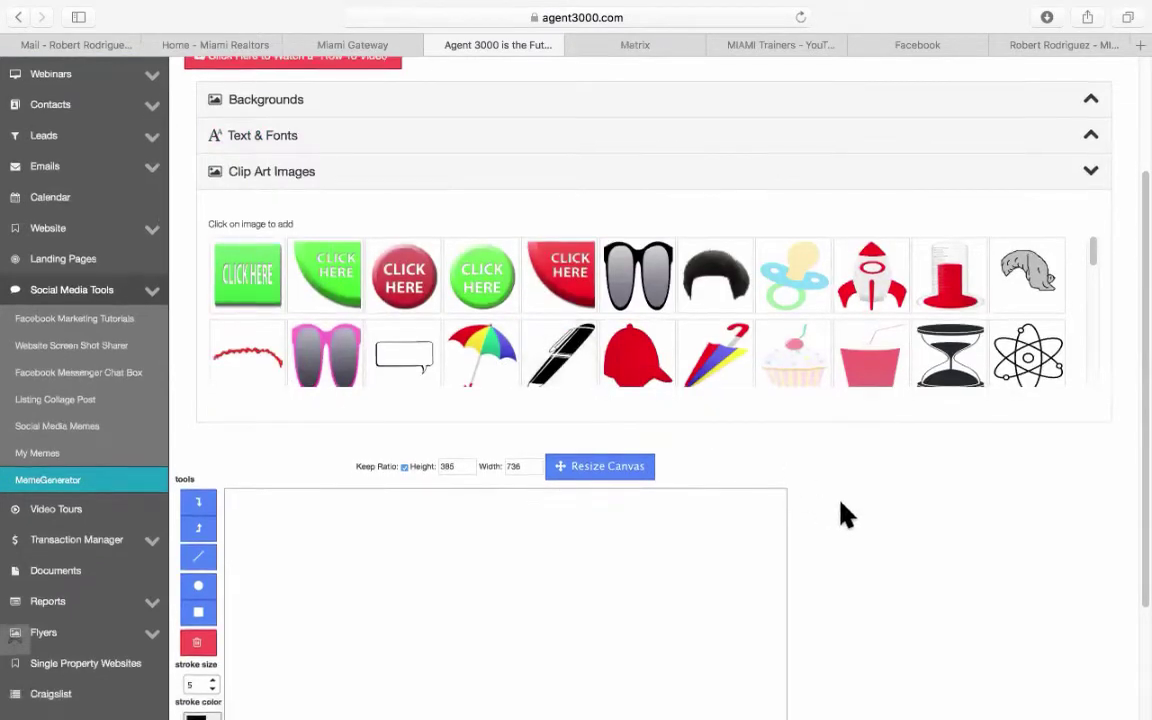
pyautogui.scroll(-3, 843, 514)
pyautogui.scroll(5, 843, 514)
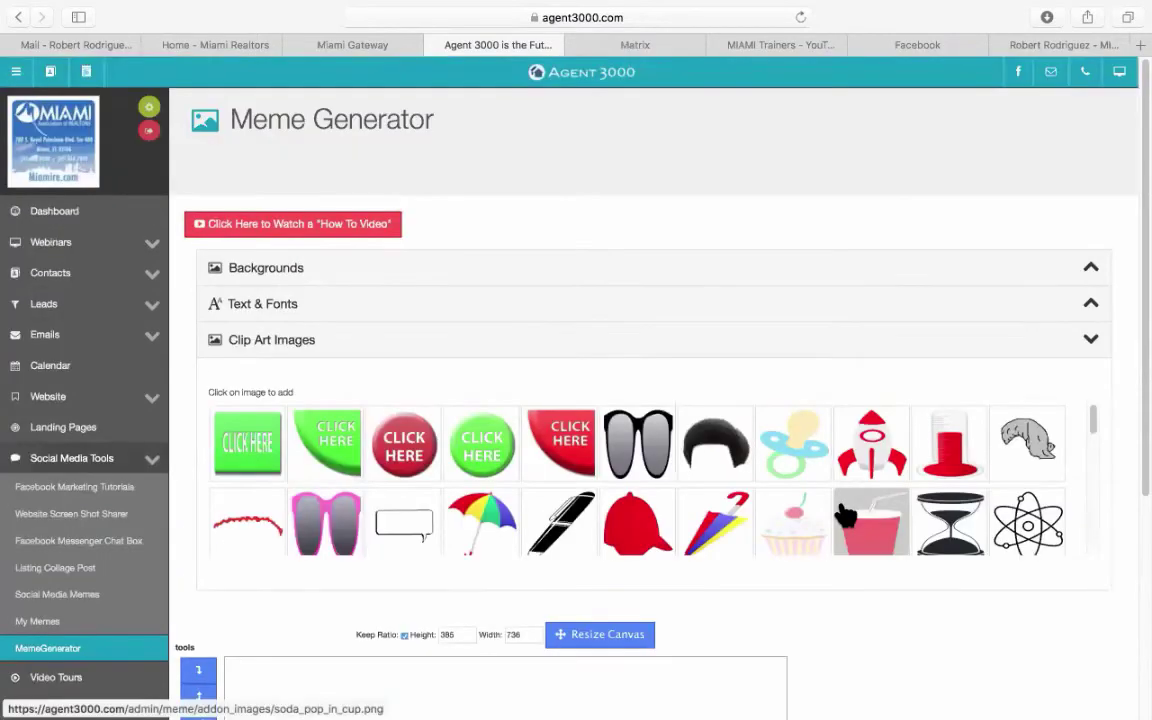
pyautogui.scroll(-10, 843, 514)
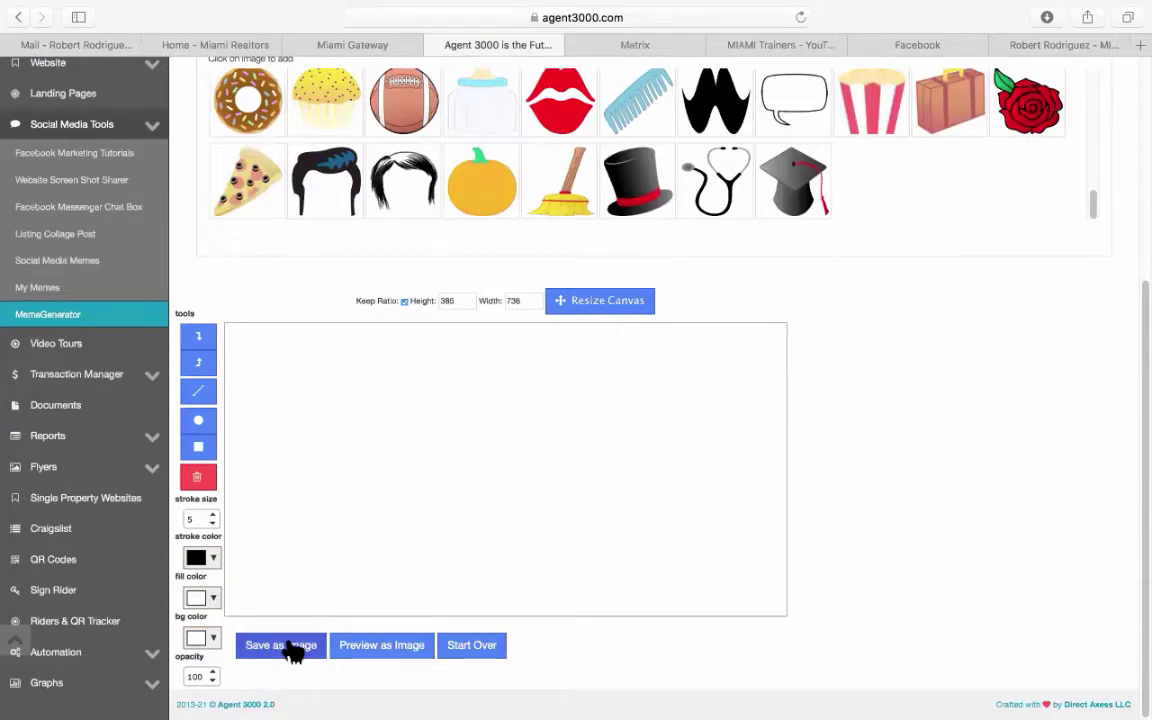
pyautogui.click(45, 289)
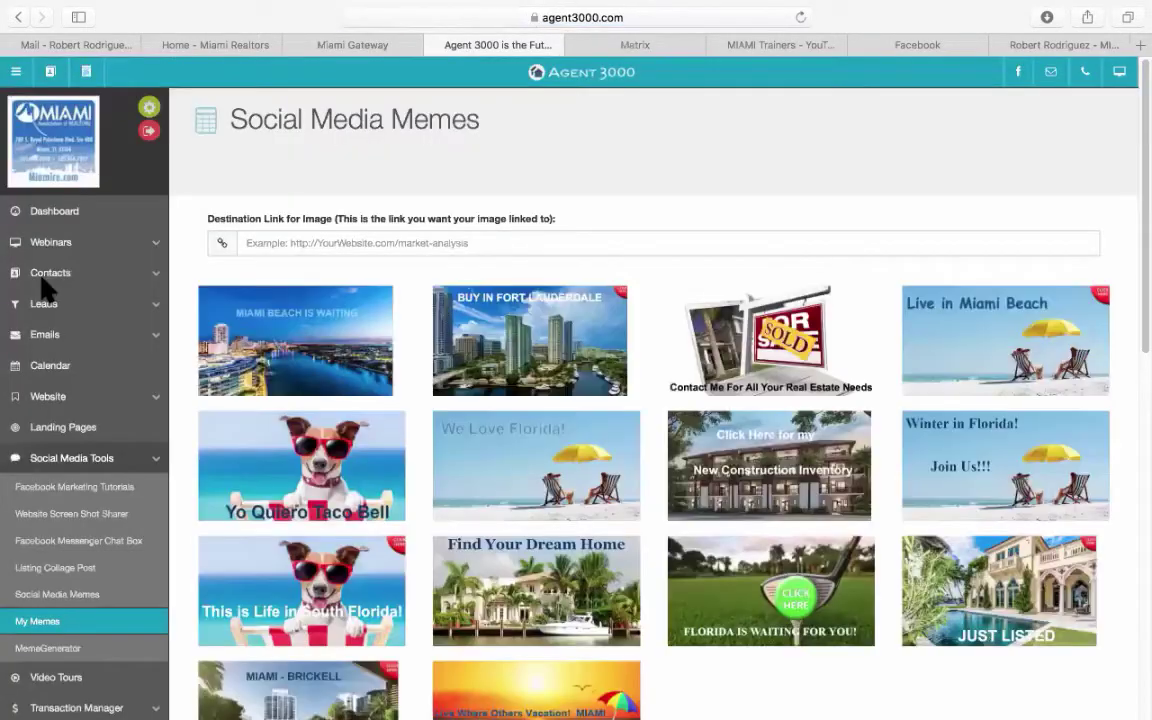
pyautogui.moveTo(496, 440)
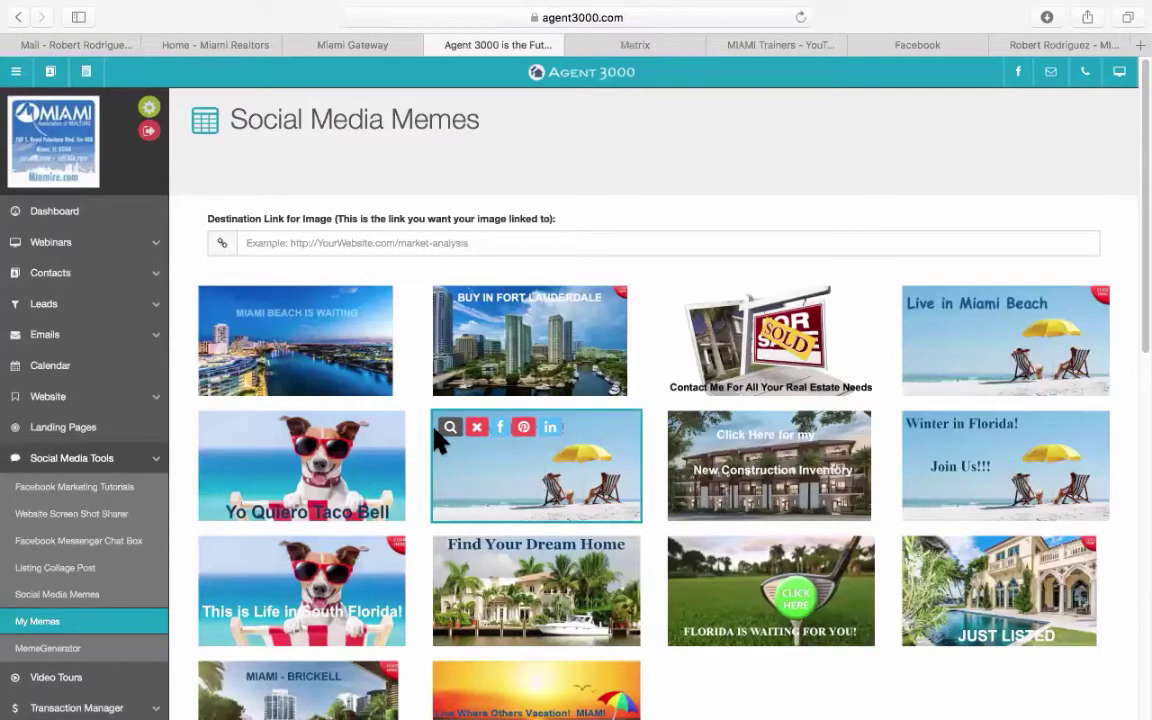
pyautogui.scroll(-3, 438, 439)
pyautogui.scroll(3, 438, 440)
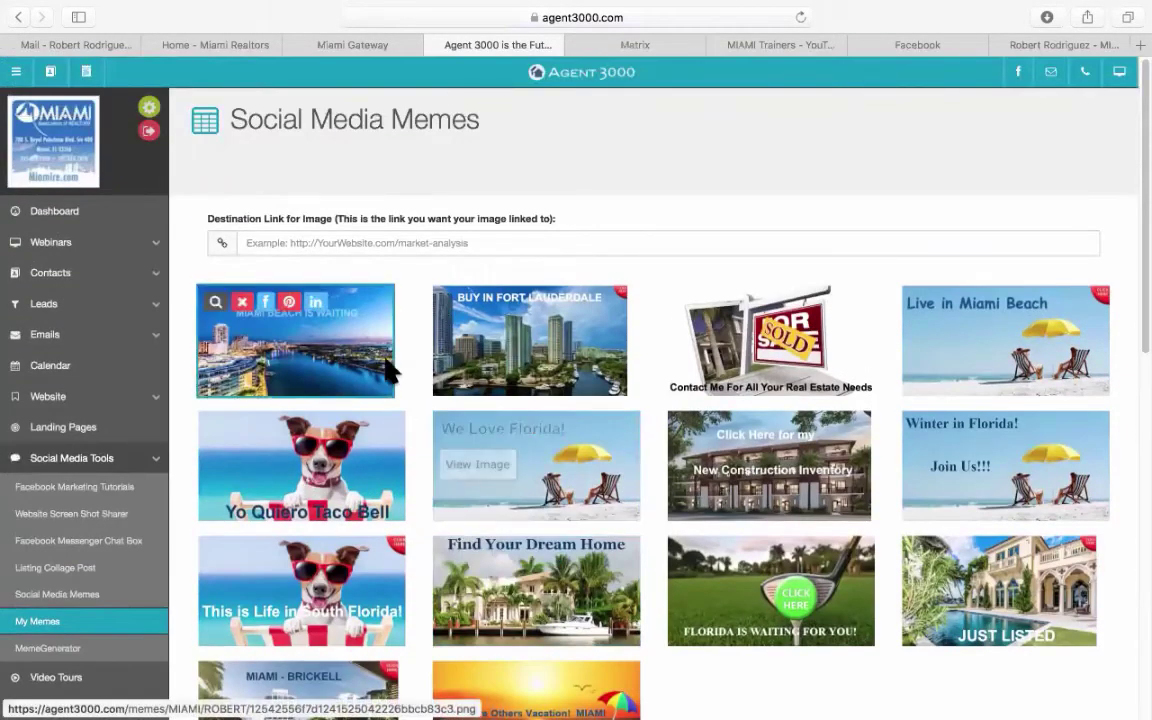
pyautogui.click(215, 302)
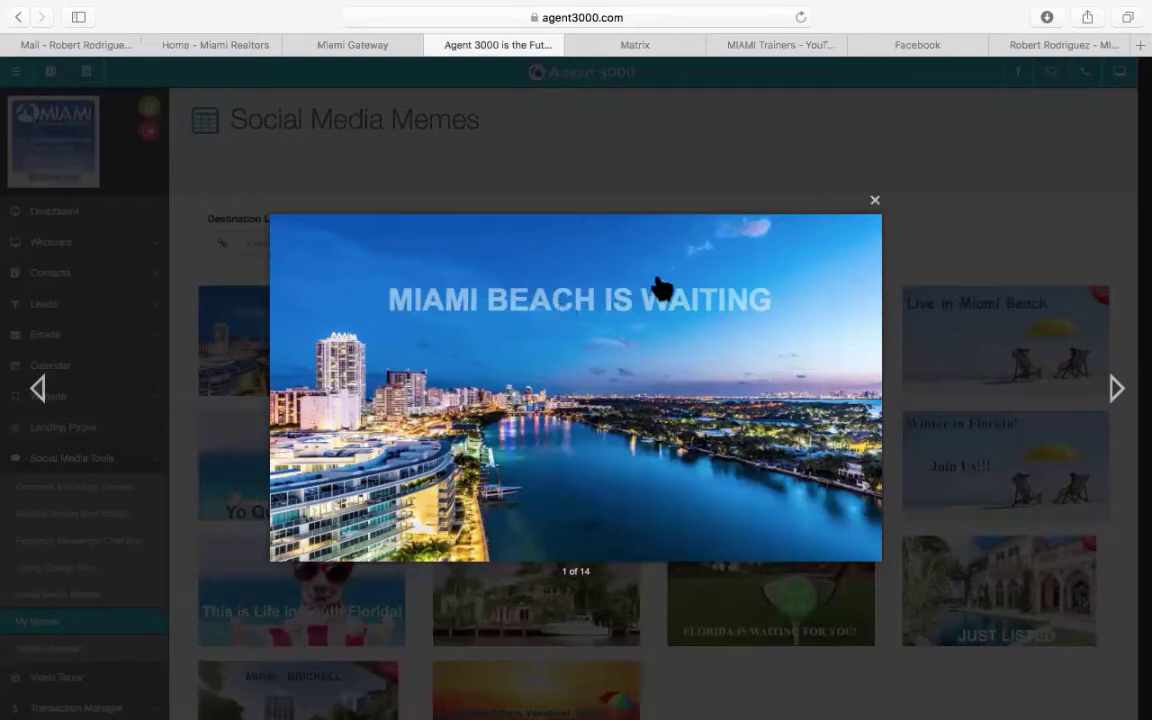
pyautogui.click(875, 205)
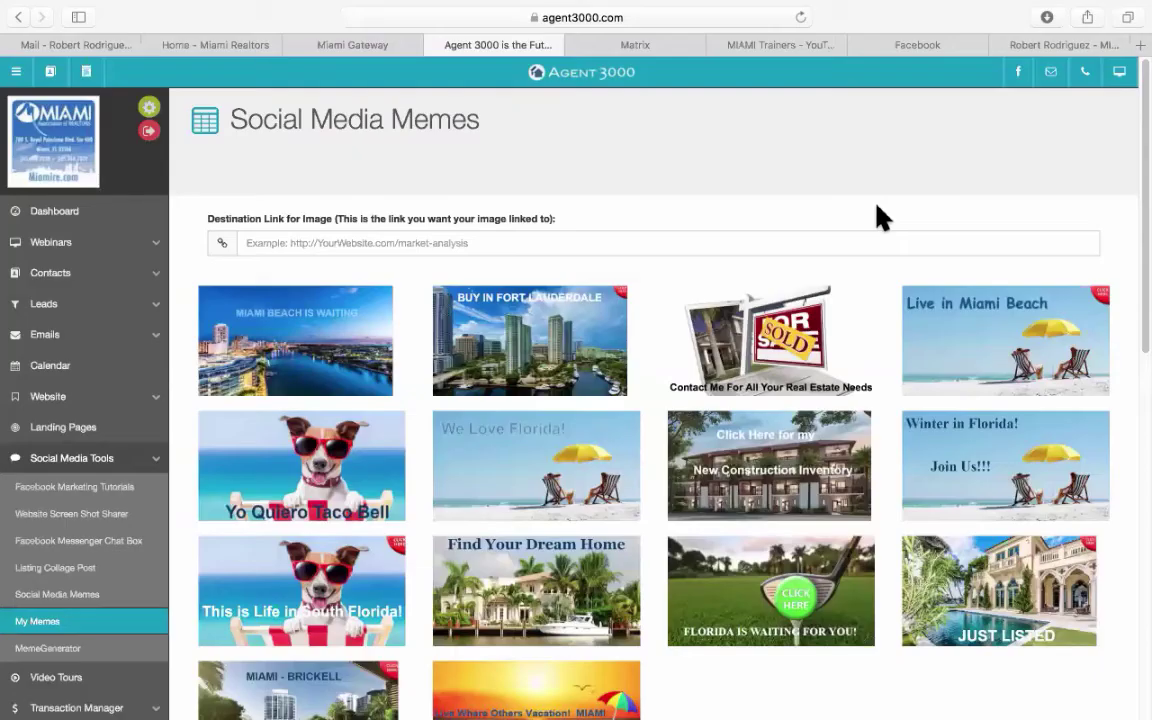
pyautogui.moveTo(687, 318)
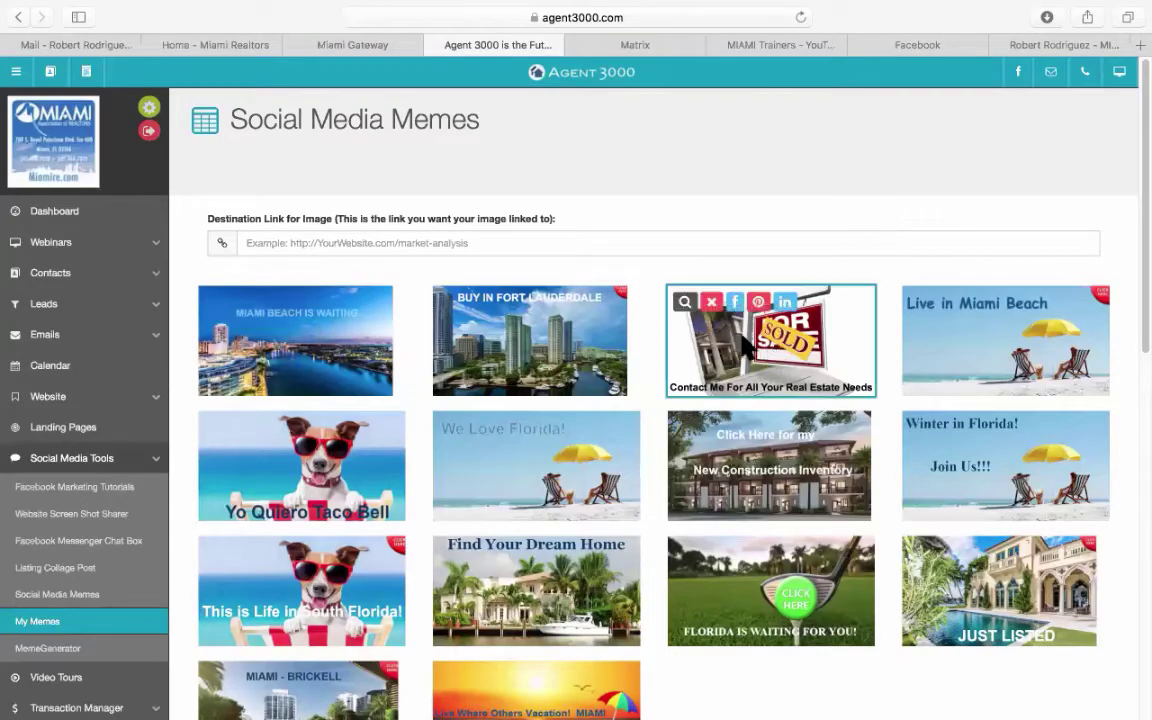
pyautogui.click(686, 312)
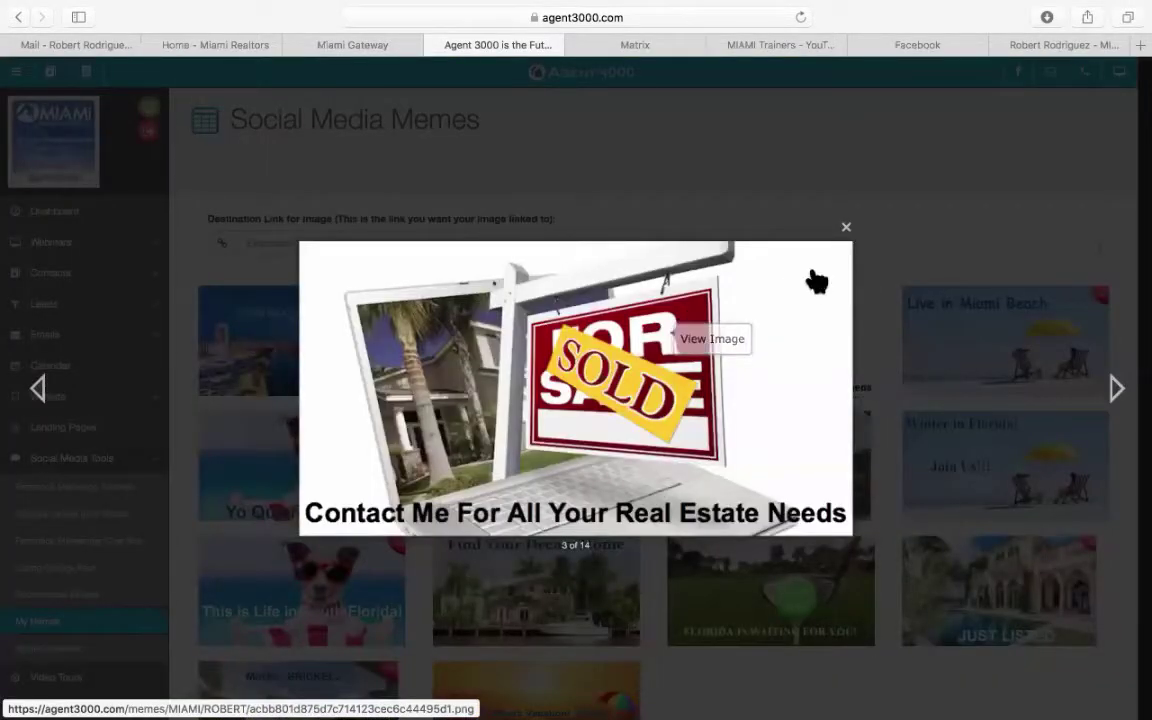
pyautogui.click(846, 227)
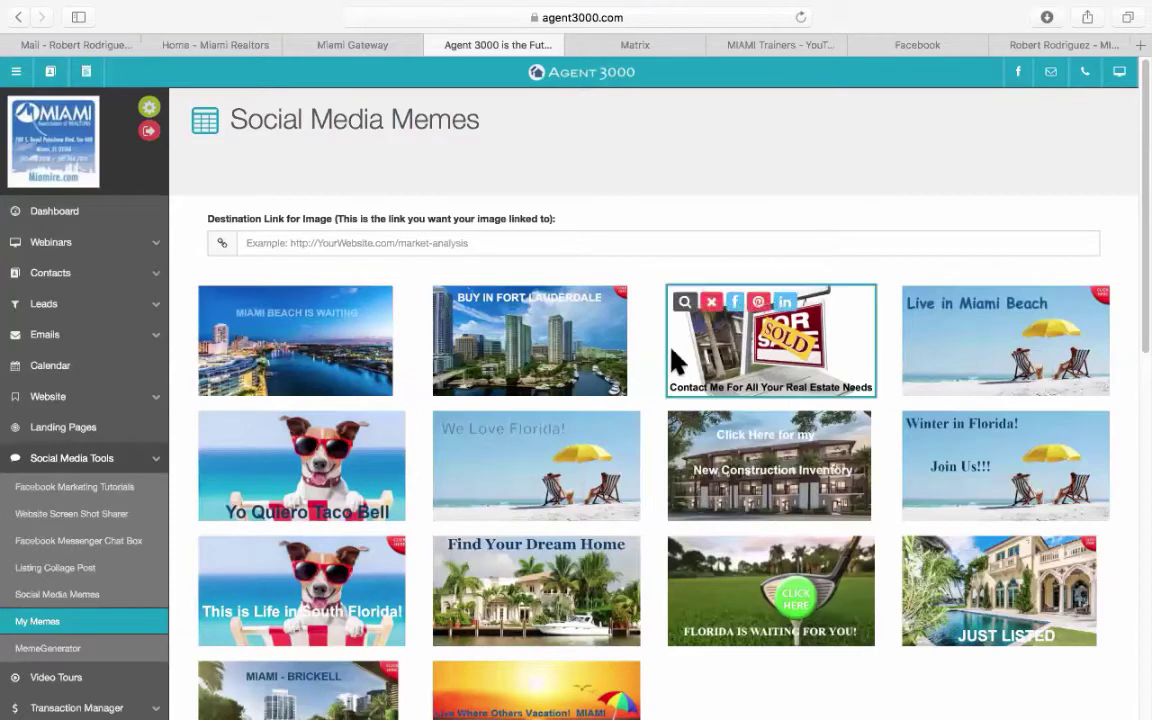
pyautogui.scroll(-2, 300, 410)
pyautogui.scroll(-2, 300, 410)
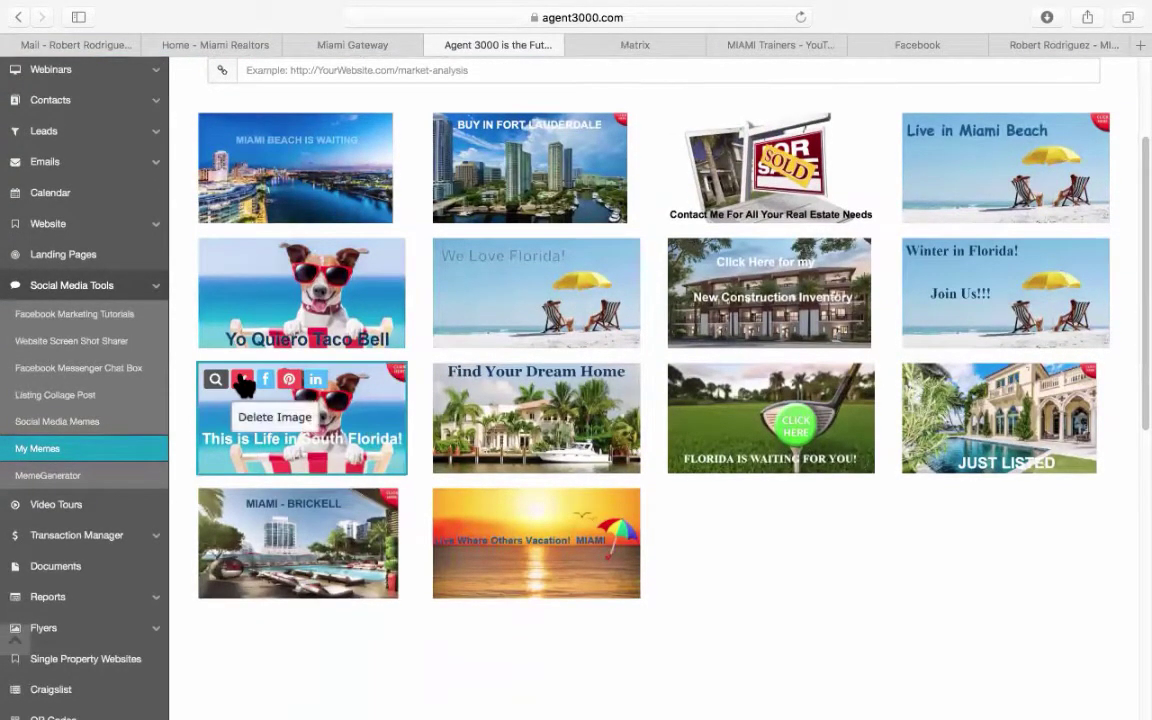
pyautogui.click(217, 379)
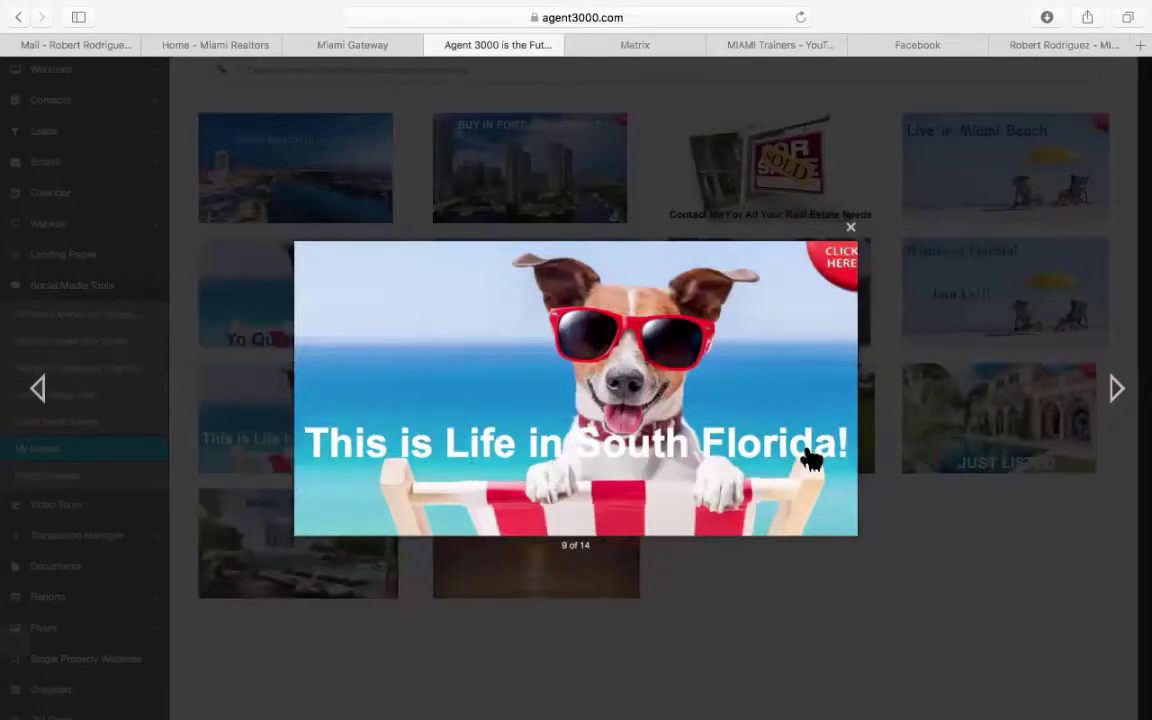
pyautogui.click(852, 232)
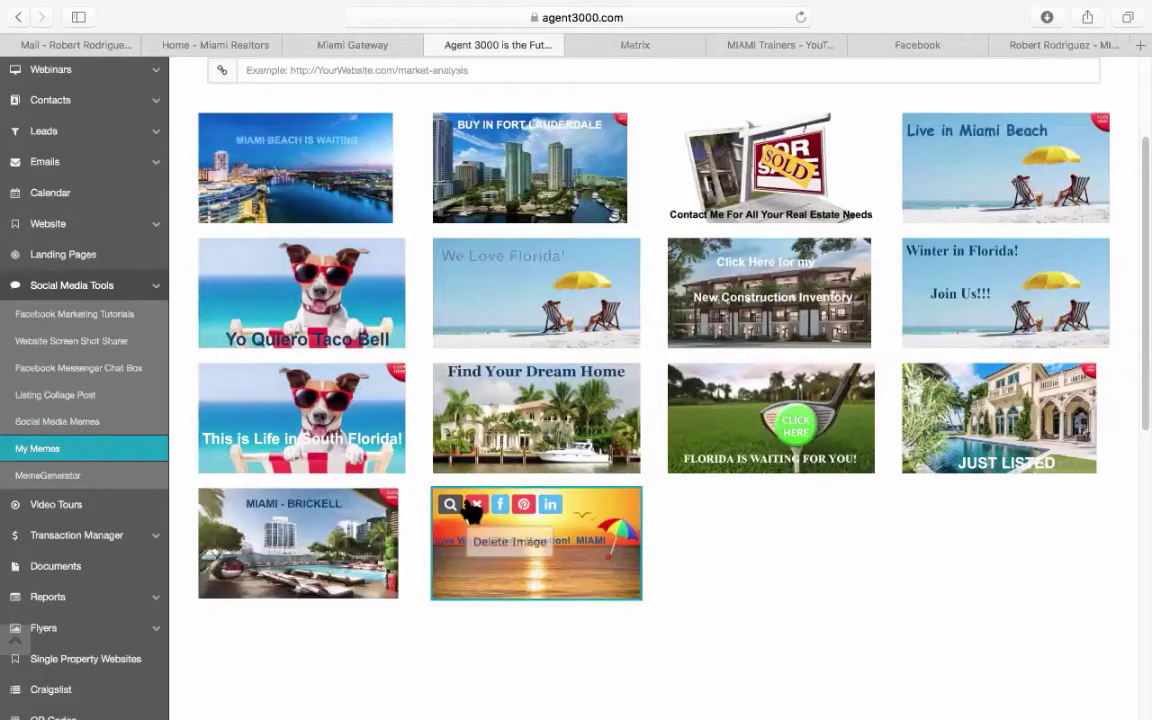
pyautogui.click(452, 508)
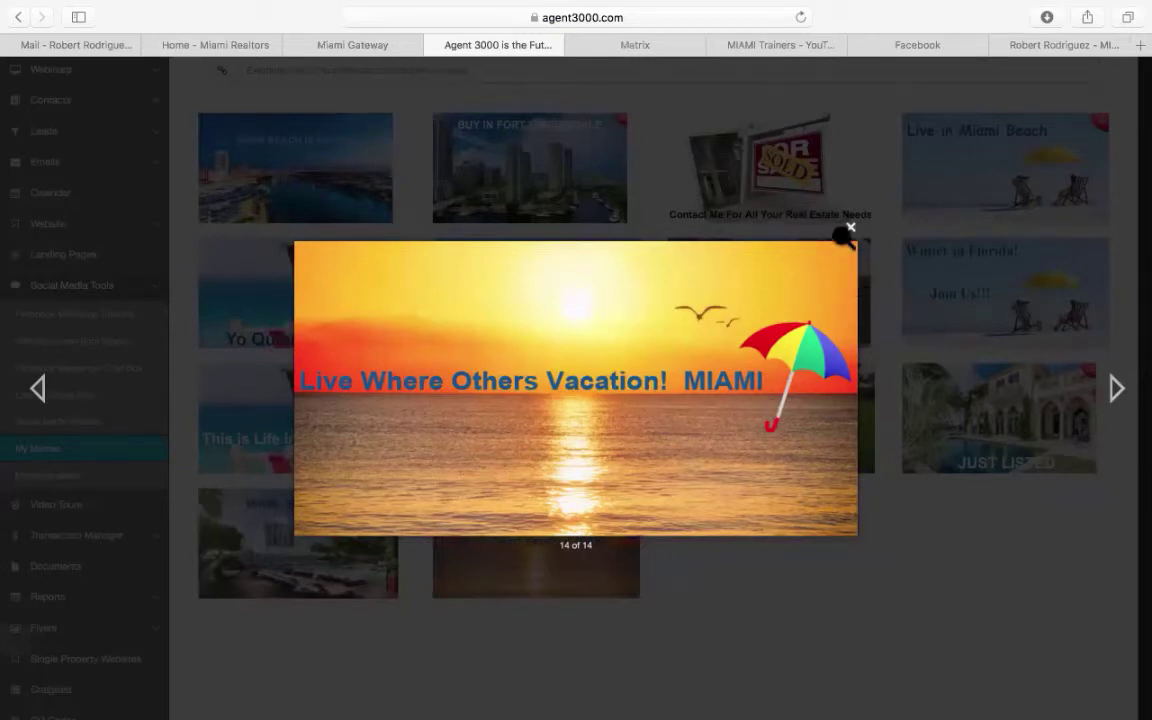
pyautogui.click(851, 229)
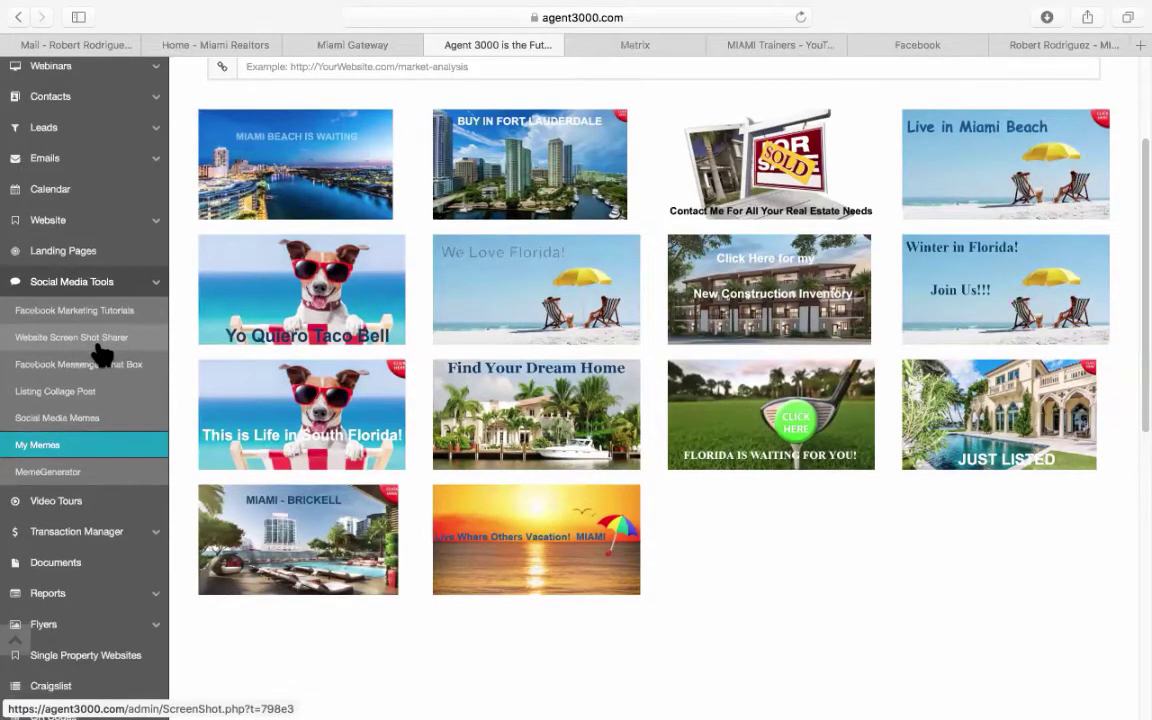
# Open the 10 Photo Flyer's MLS number search and delete a wrongly pasted web address.
pyautogui.scroll(-3, 103, 352)
pyautogui.scroll(-2, 103, 353)
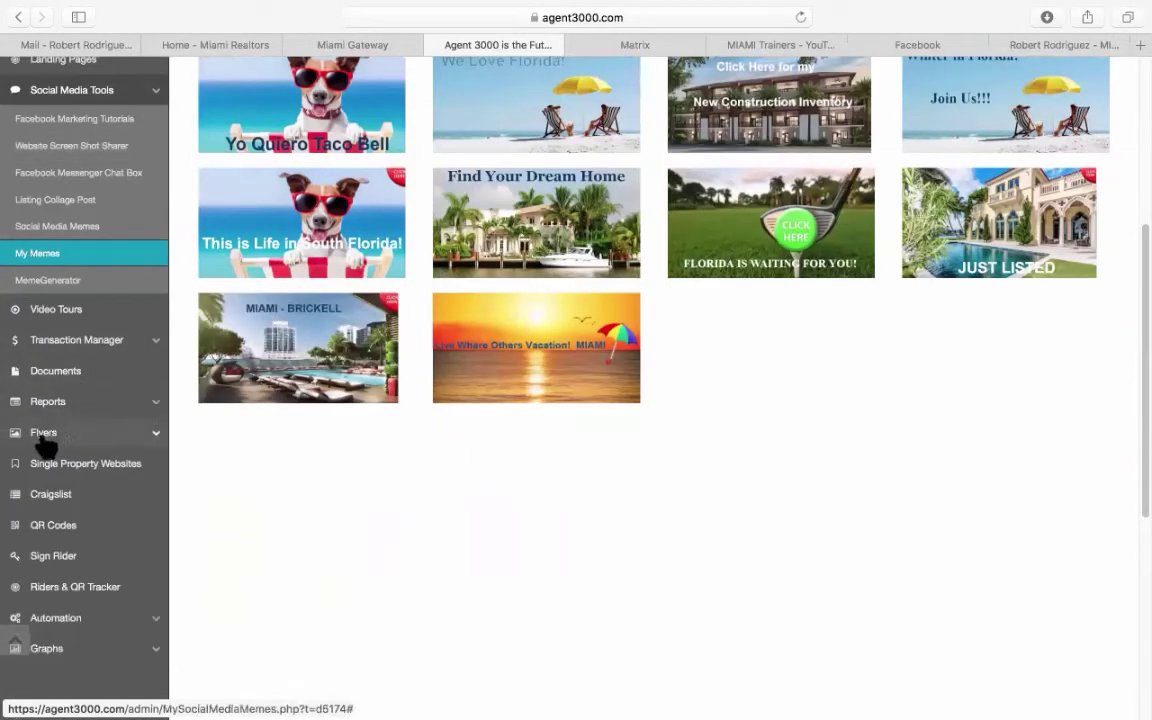
pyautogui.click(95, 437)
pyautogui.scroll(-3, 95, 437)
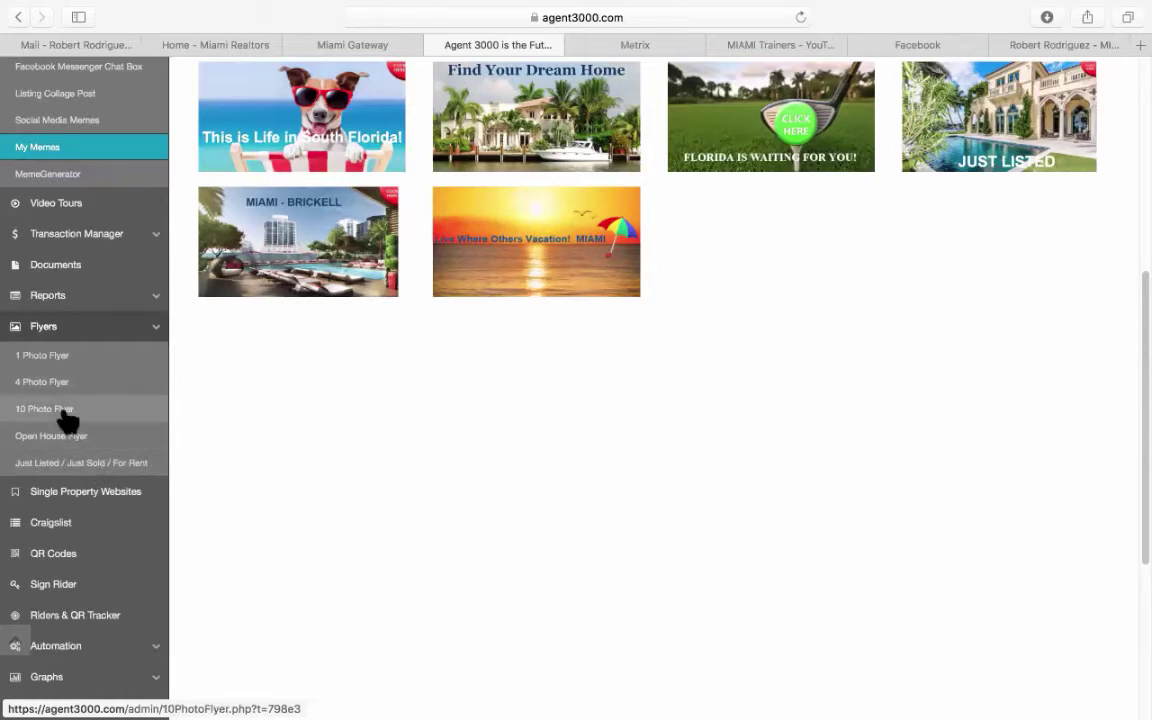
pyautogui.click(63, 413)
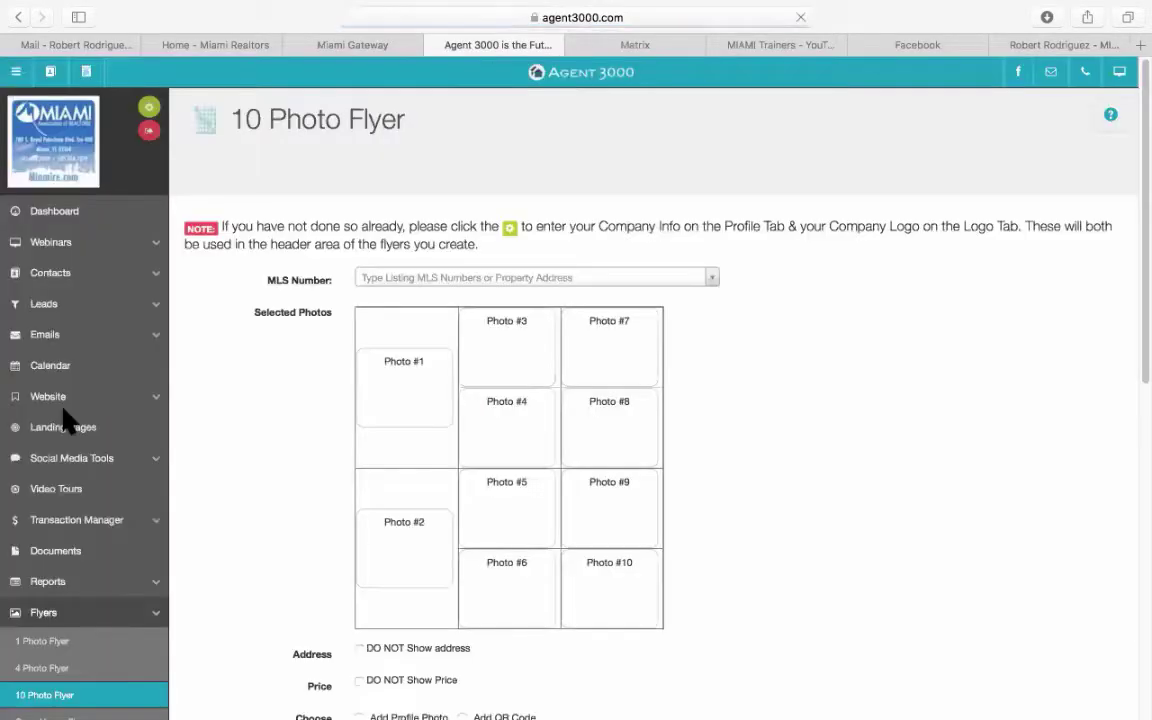
pyautogui.click(428, 280)
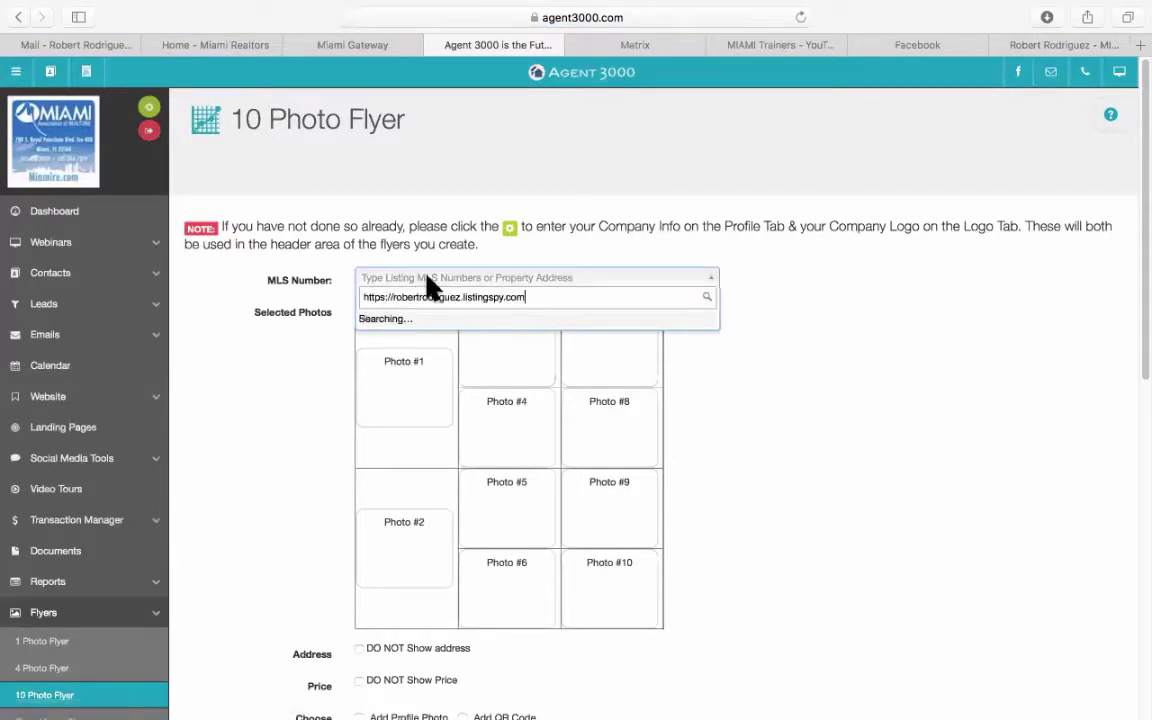
pyautogui.moveTo(555, 296); pyautogui.dragTo(350, 280)
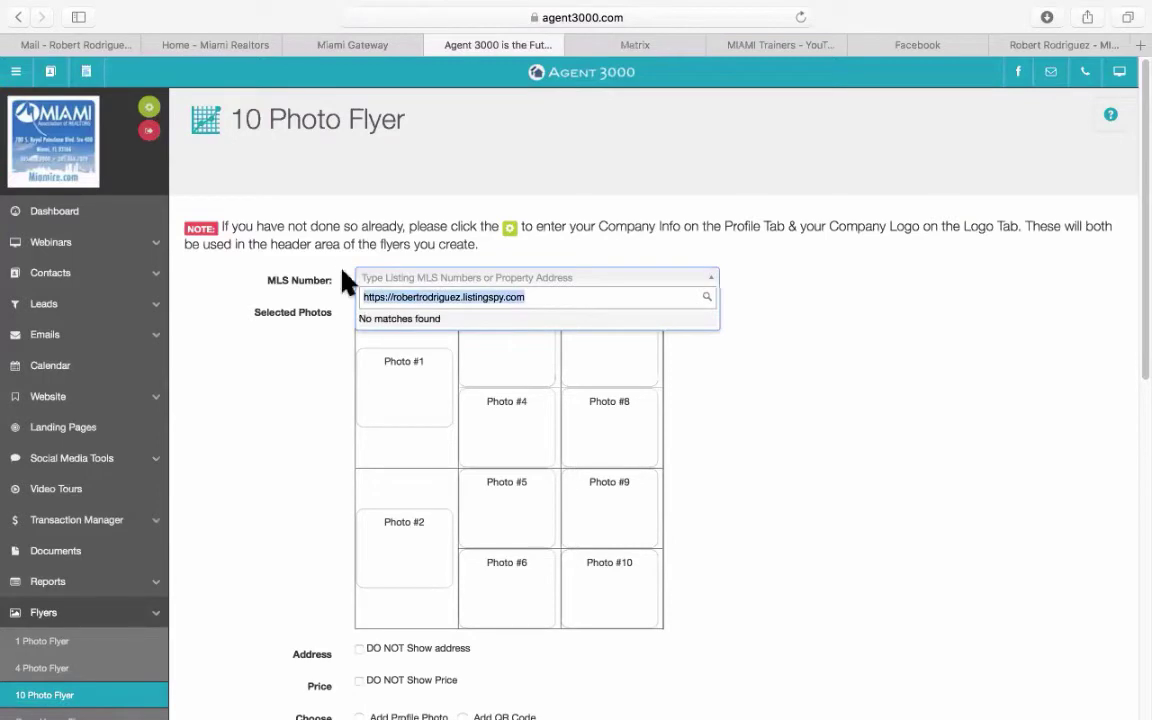
pyautogui.press('BackSpace')
# Copy the ML# from the Matrix listing, paste it, and choose listing A11029561.
pyautogui.click(635, 44)
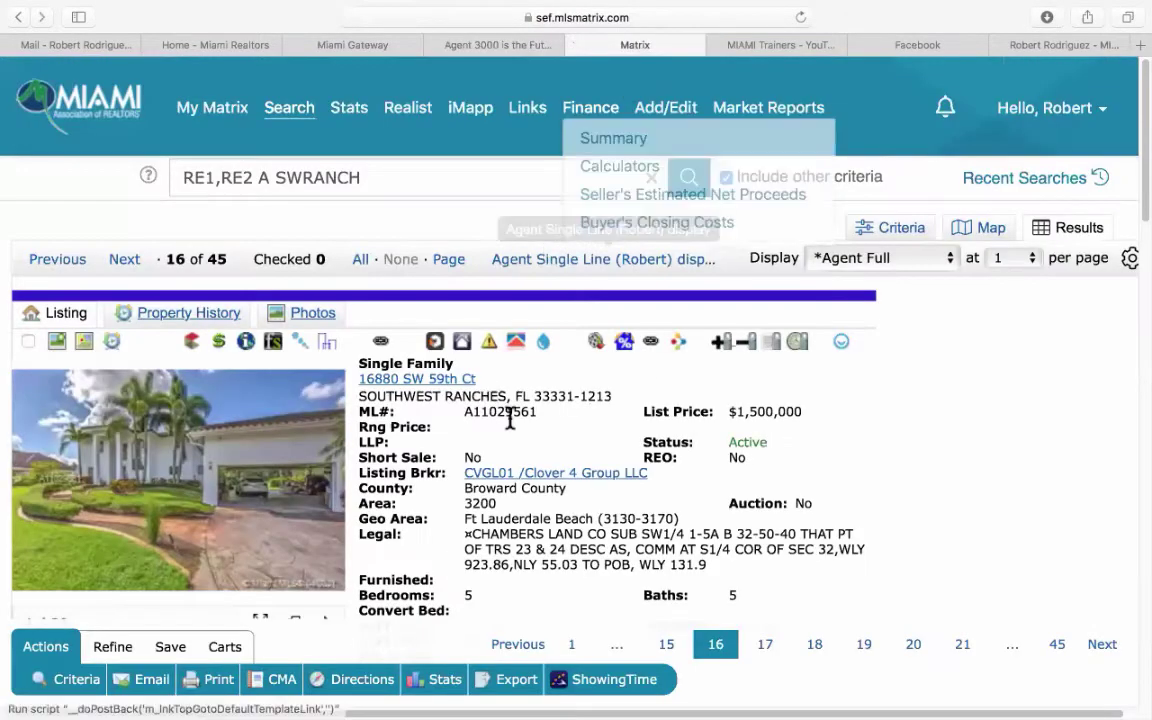
pyautogui.moveTo(540, 411); pyautogui.dragTo(465, 411)
pyautogui.rightClick(478, 411)
pyautogui.click(508, 464)
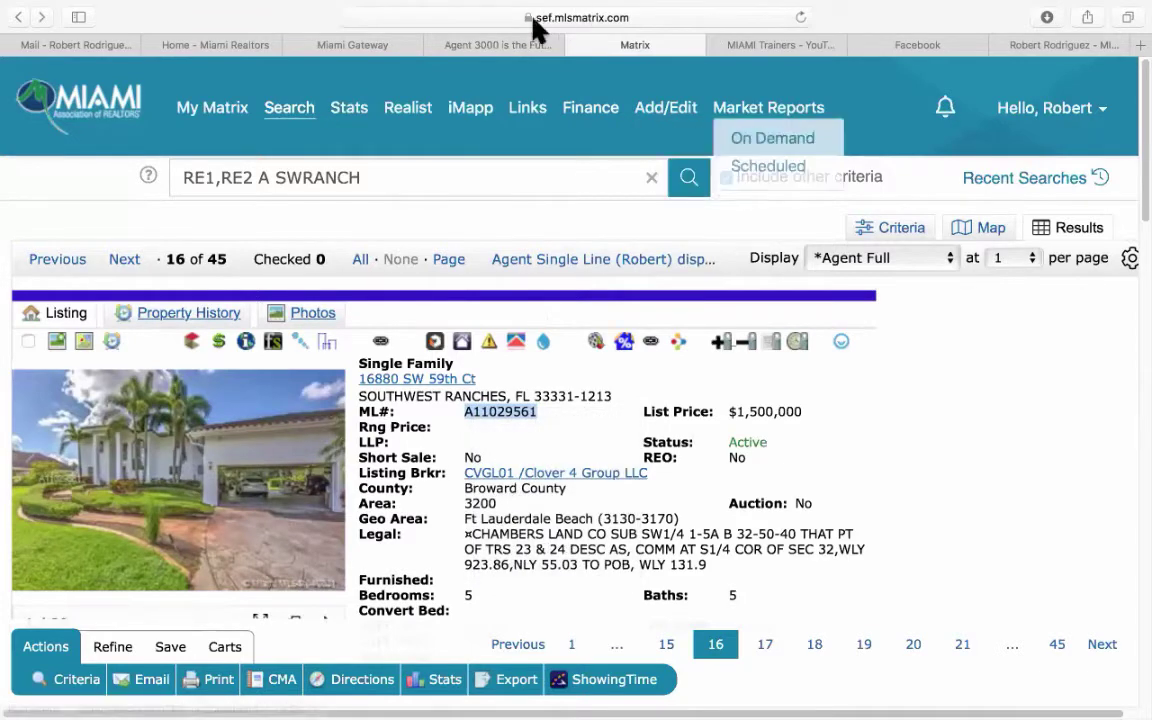
pyautogui.click(498, 44)
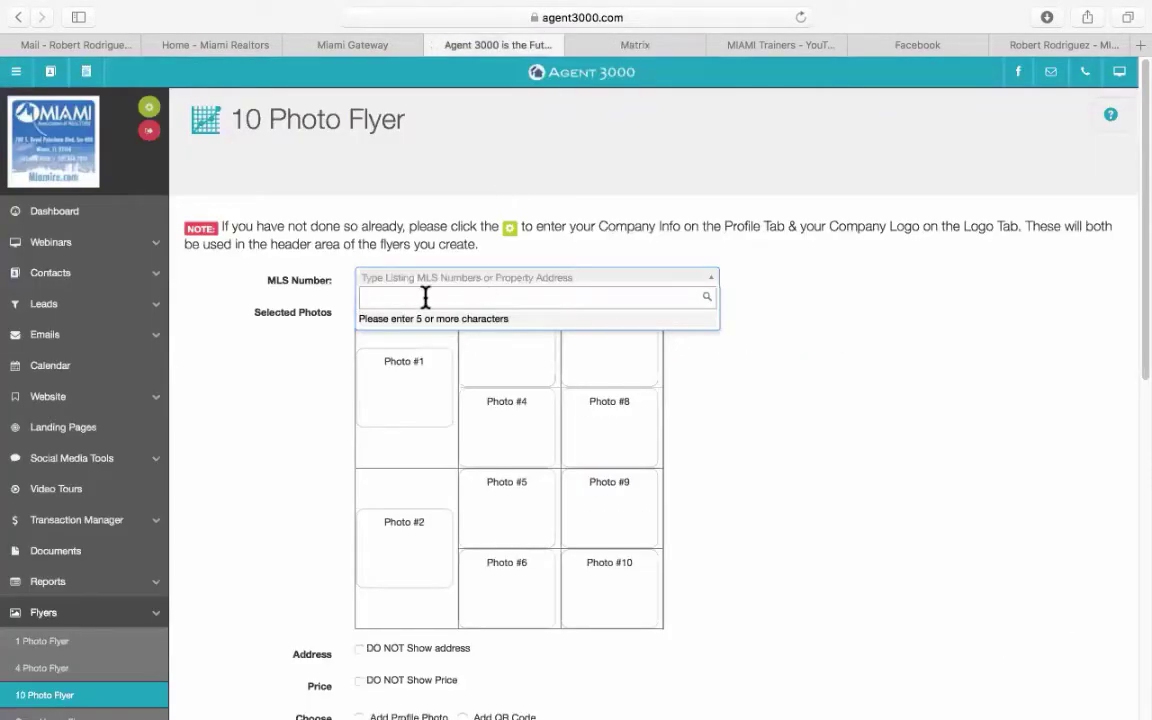
pyautogui.press('super+v')
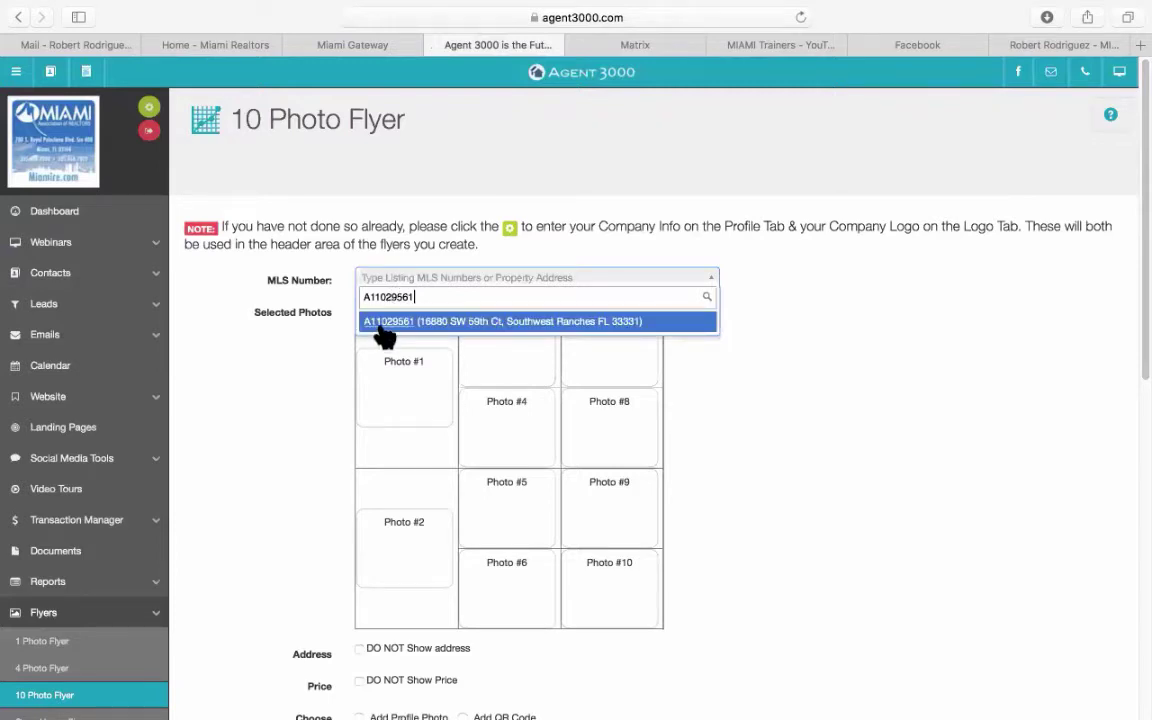
pyautogui.click(378, 322)
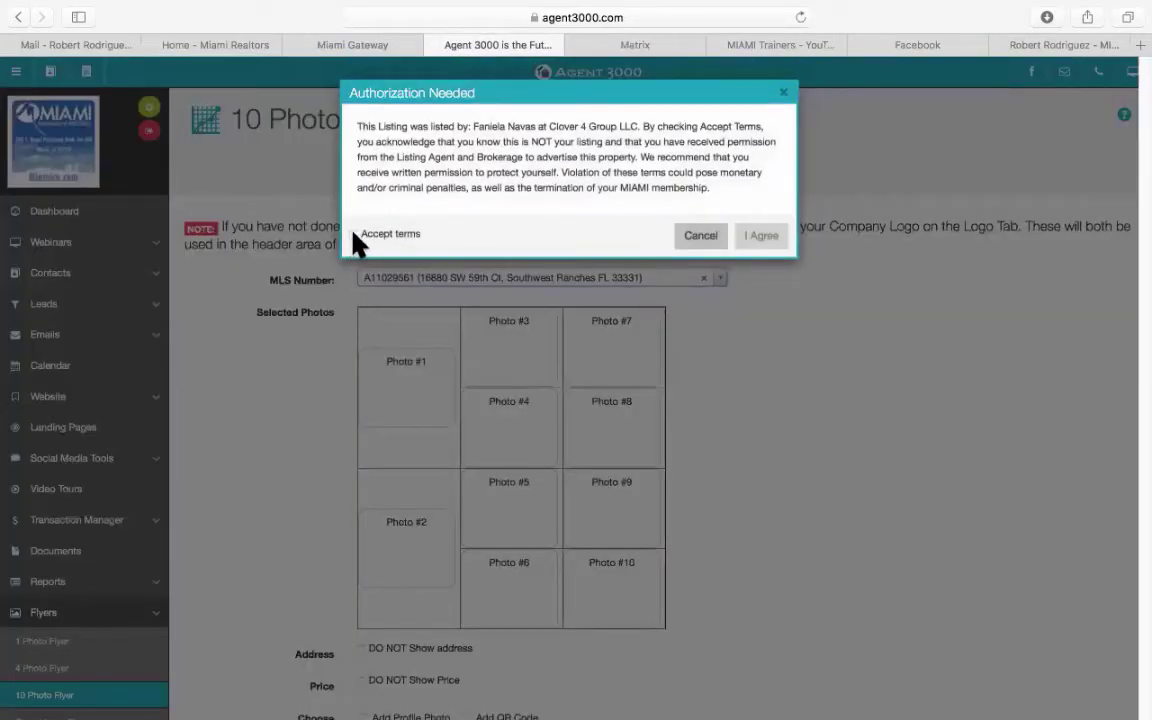
# Tick Accept terms and agree in the Authorization Needed dialog for listing A11029561.
pyautogui.click(355, 234)
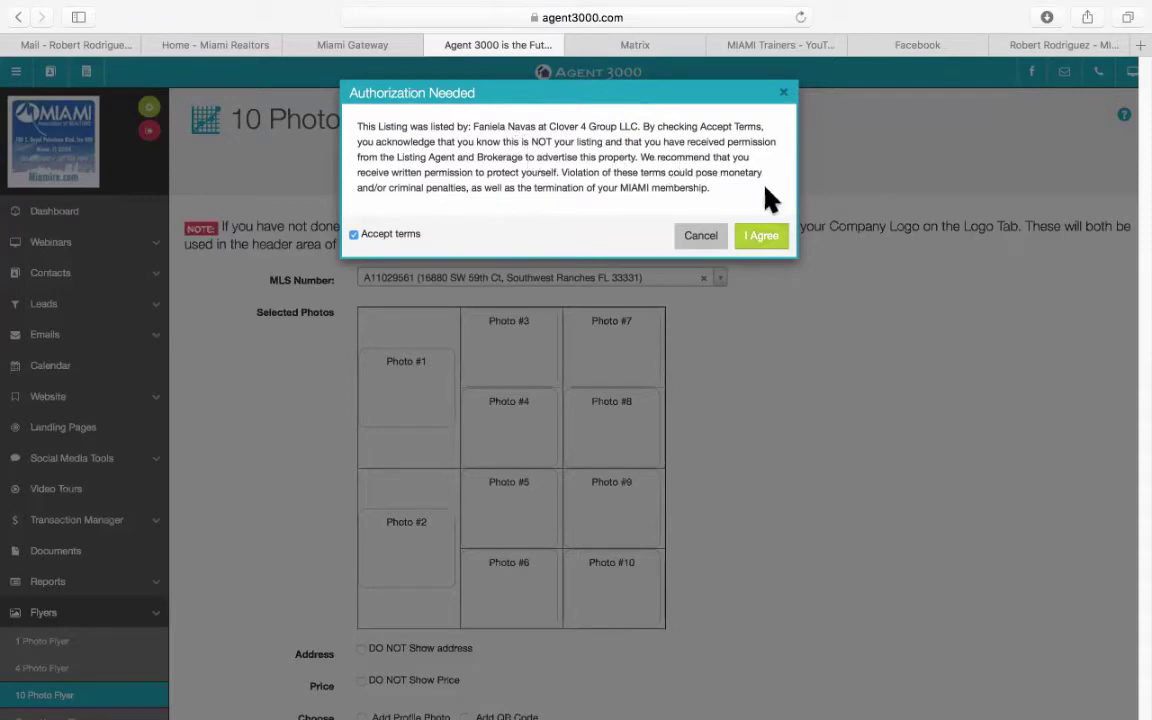
pyautogui.click(762, 238)
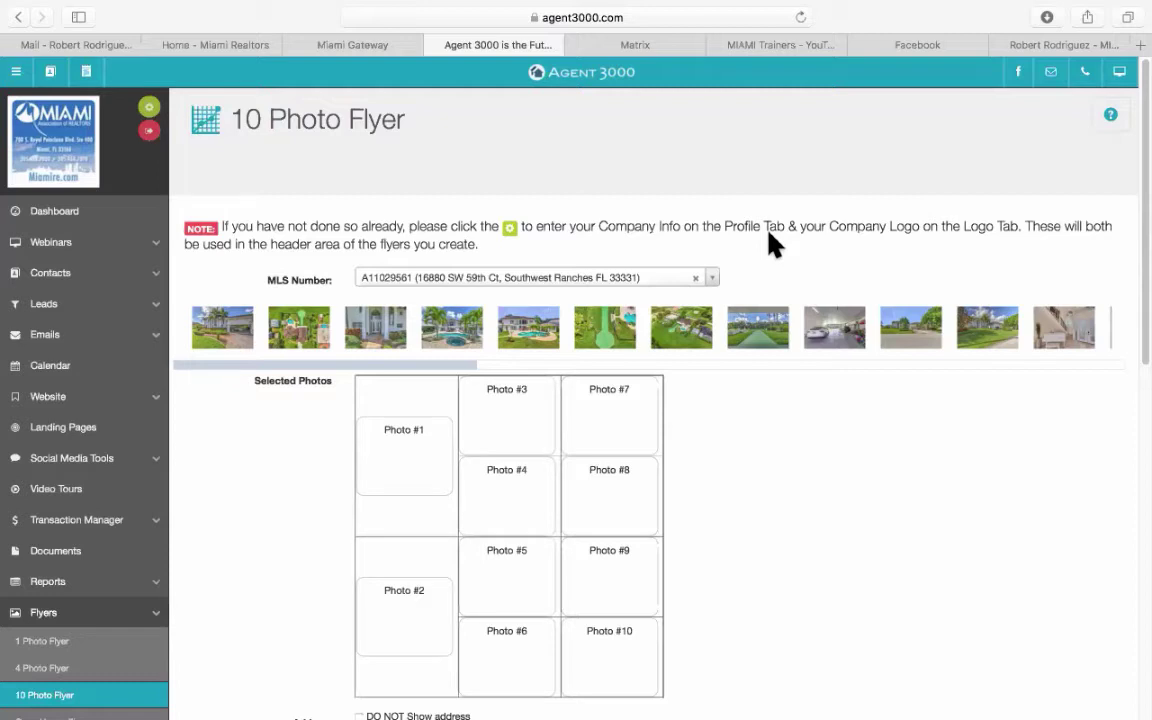
# Fill Photos #1–#6 with the front exterior, pool, garage, red living room and two kitchen photos.
pyautogui.scroll(-2, 859, 496)
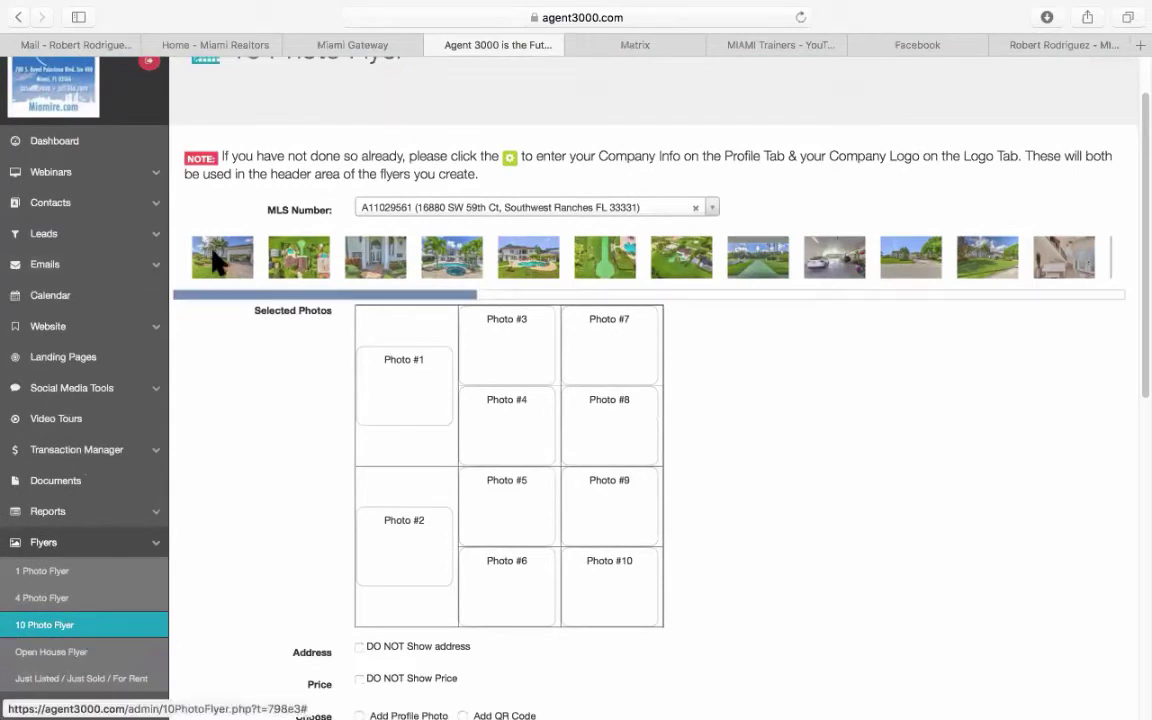
pyautogui.moveTo(198, 245); pyautogui.dragTo(398, 380)
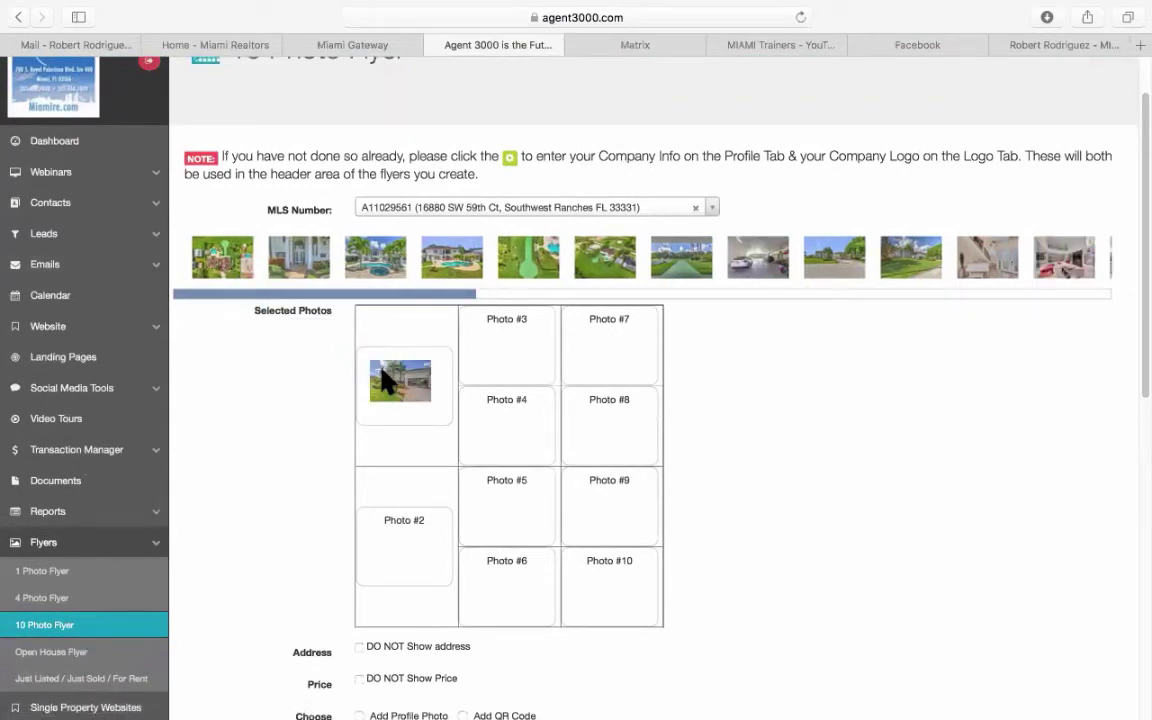
pyautogui.moveTo(375, 257); pyautogui.dragTo(390, 540)
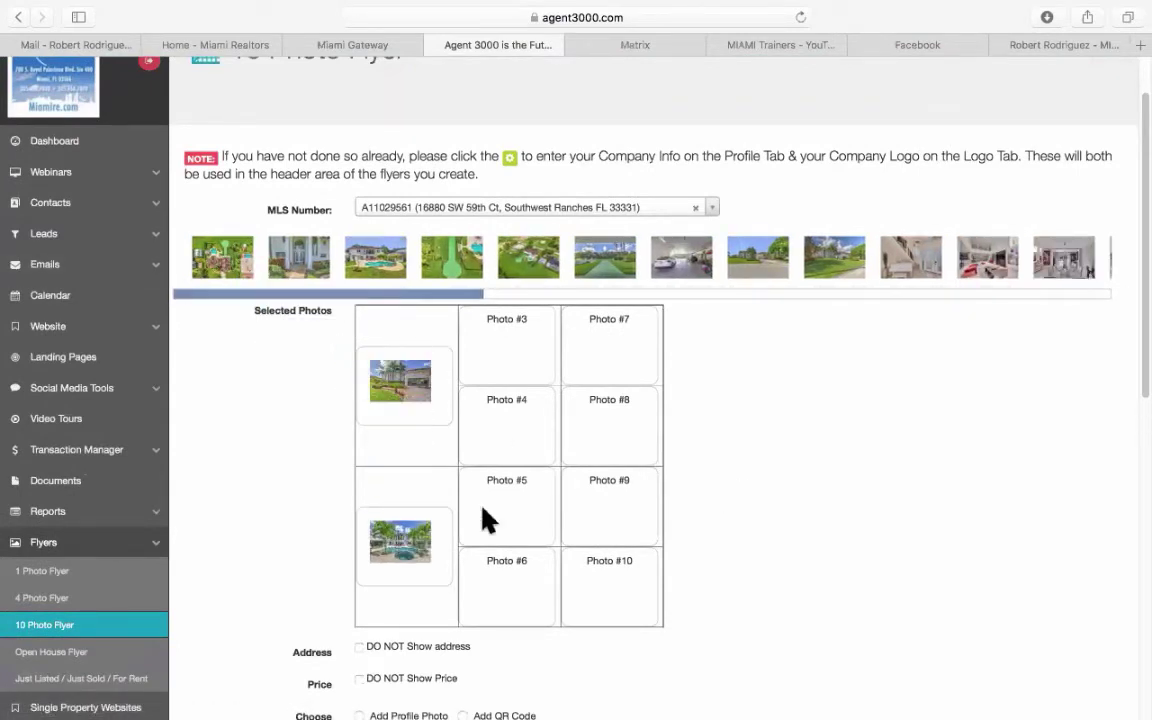
pyautogui.scroll(-1, 733, 481)
pyautogui.scroll(-2, 733, 481)
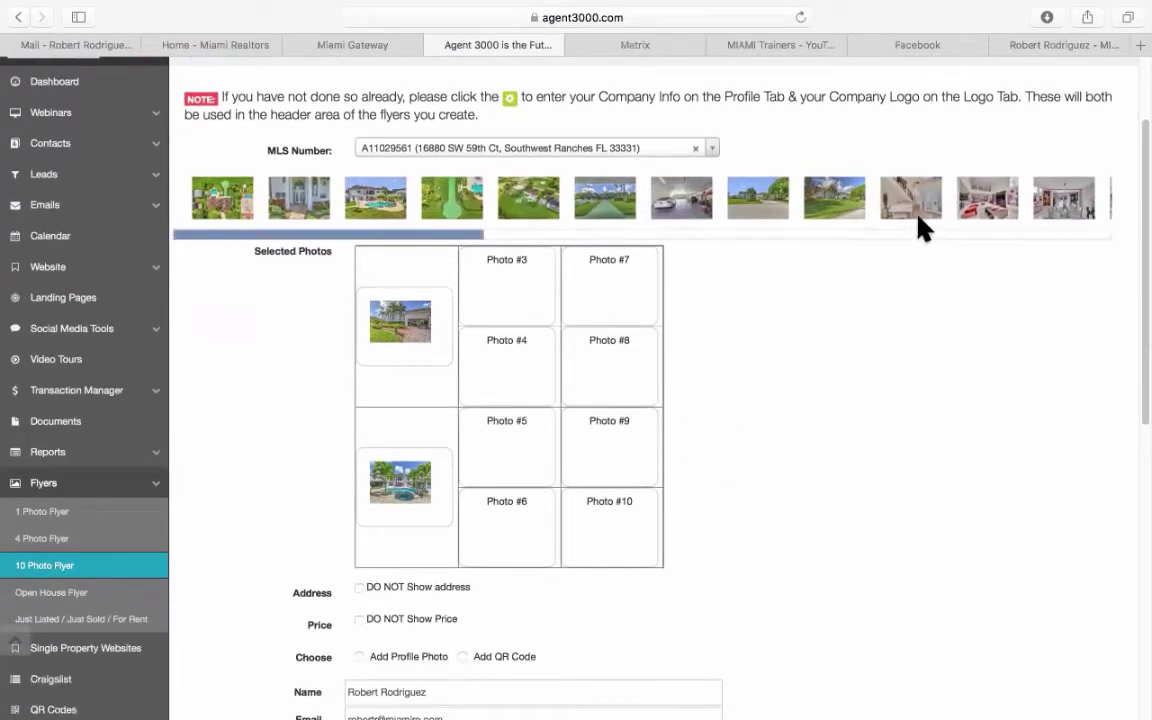
pyautogui.moveTo(689, 213); pyautogui.dragTo(508, 284)
pyautogui.moveTo(470, 236); pyautogui.dragTo(532, 338)
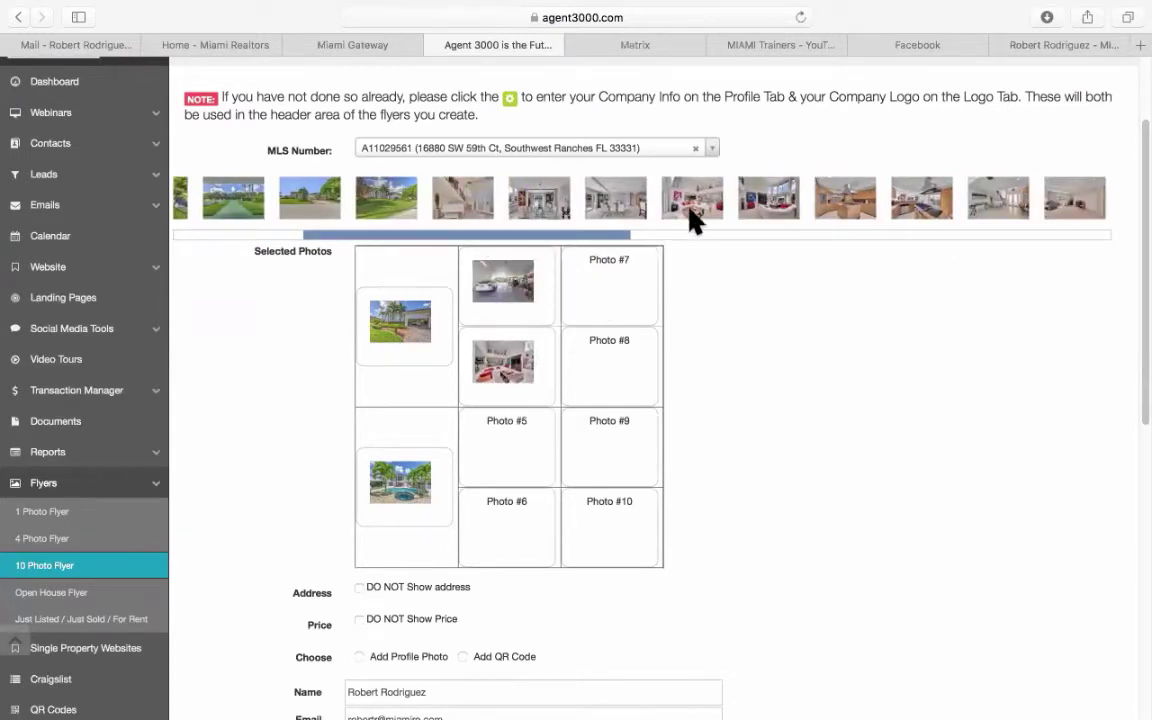
pyautogui.moveTo(695, 198)
pyautogui.mouseDown()
pyautogui.moveTo(602, 363)
pyautogui.moveTo(712, 201)
pyautogui.mouseUp()
pyautogui.moveTo(828, 210); pyautogui.dragTo(518, 452)
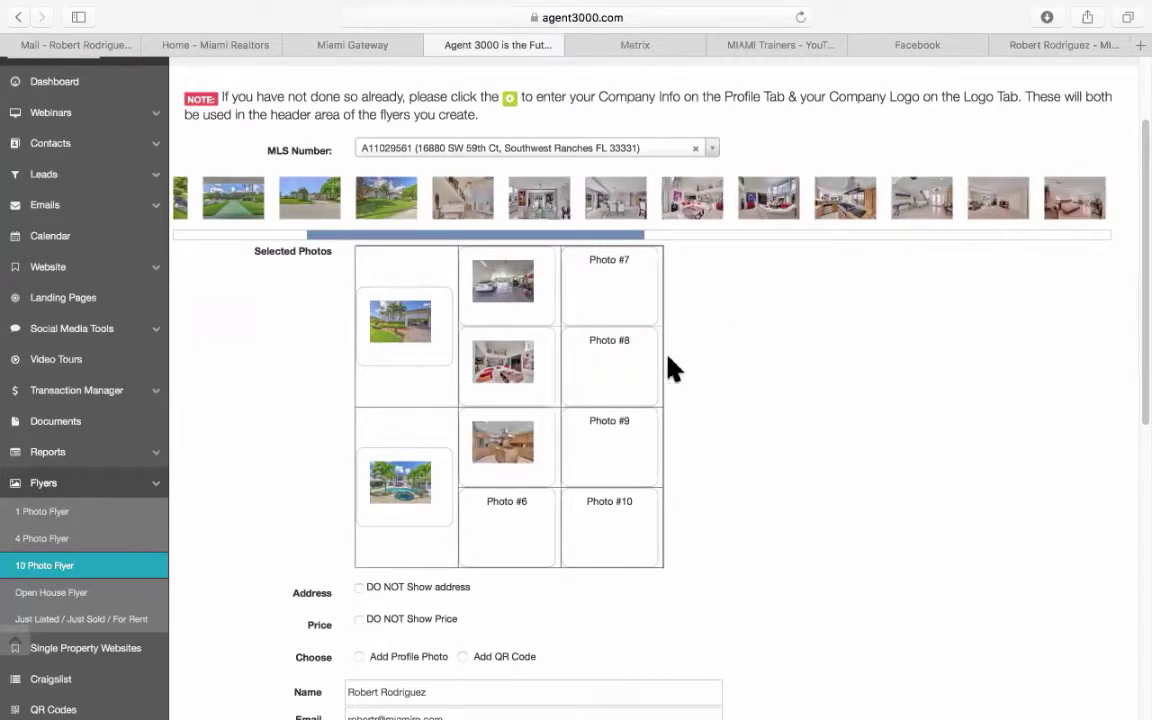
pyautogui.moveTo(848, 207); pyautogui.dragTo(514, 527)
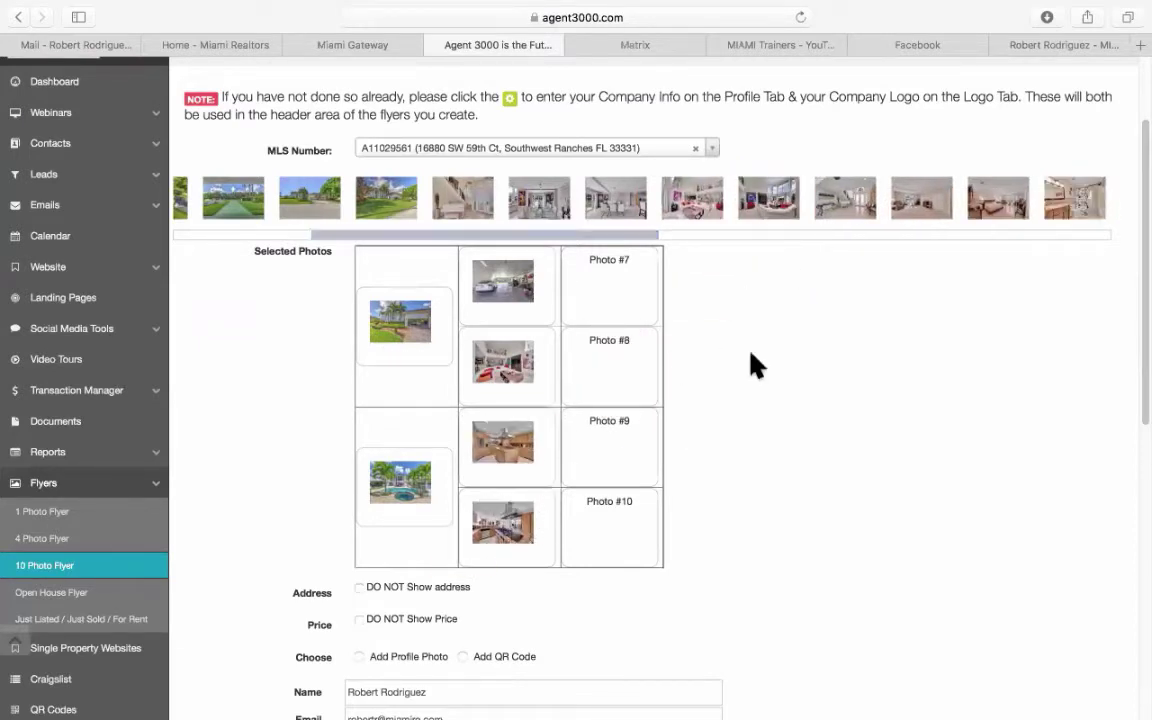
# Fill Photos #7–#10, including the dark living room and the green yard aerial.
pyautogui.moveTo(764, 215); pyautogui.dragTo(622, 300)
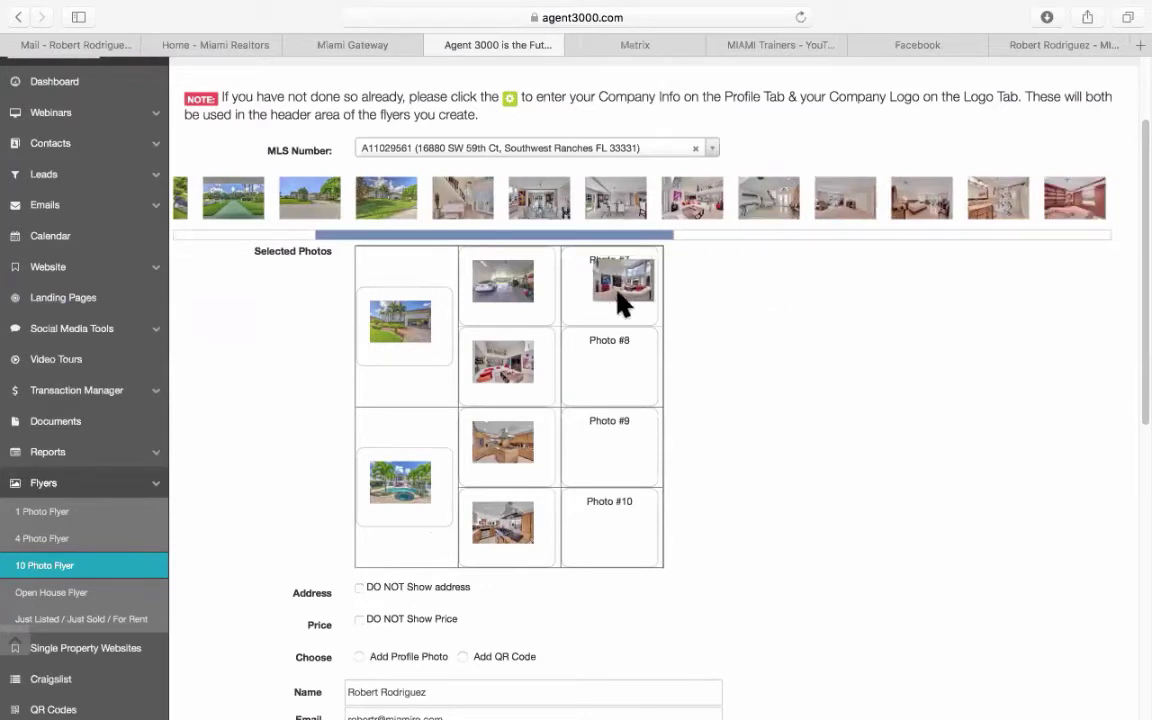
pyautogui.moveTo(415, 245); pyautogui.dragTo(550, 248)
pyautogui.moveTo(627, 368); pyautogui.dragTo(625, 365)
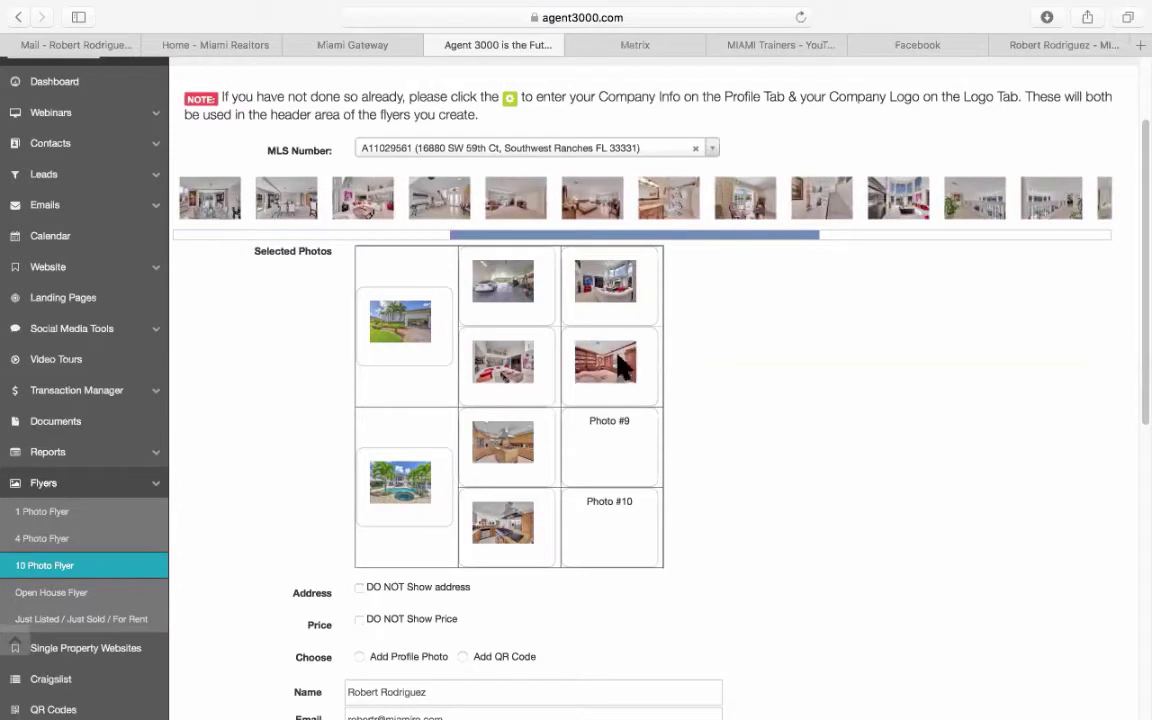
pyautogui.moveTo(738, 237); pyautogui.dragTo(787, 250)
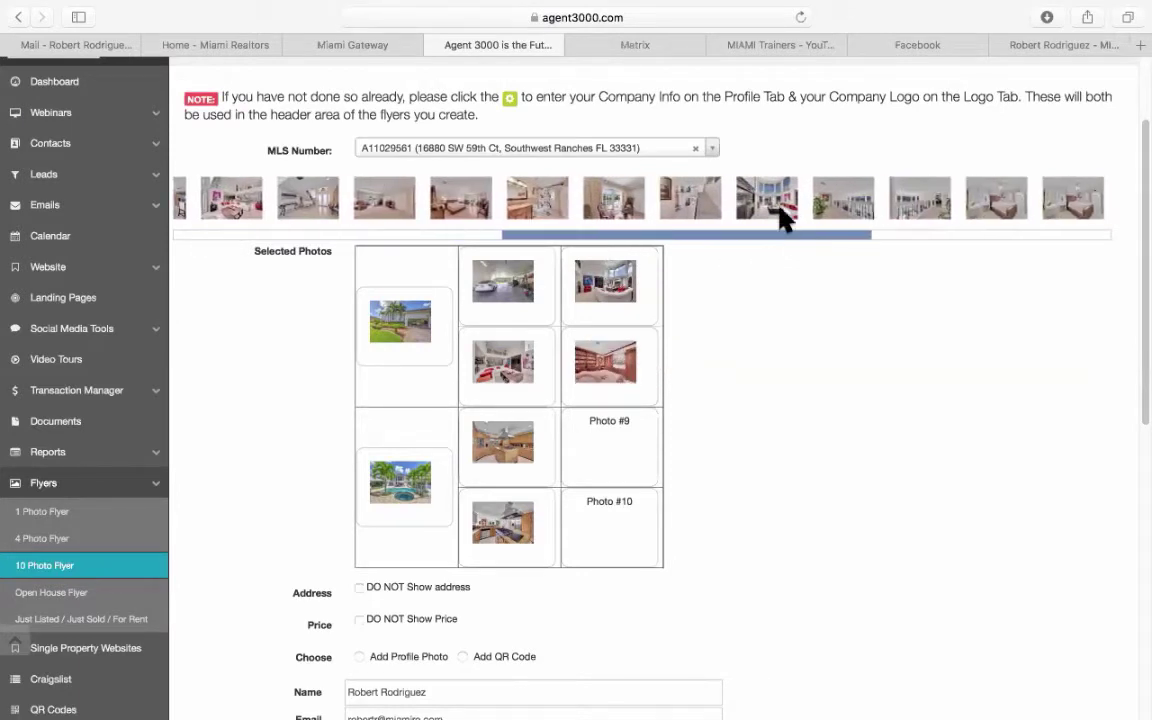
pyautogui.moveTo(779, 205); pyautogui.dragTo(620, 445)
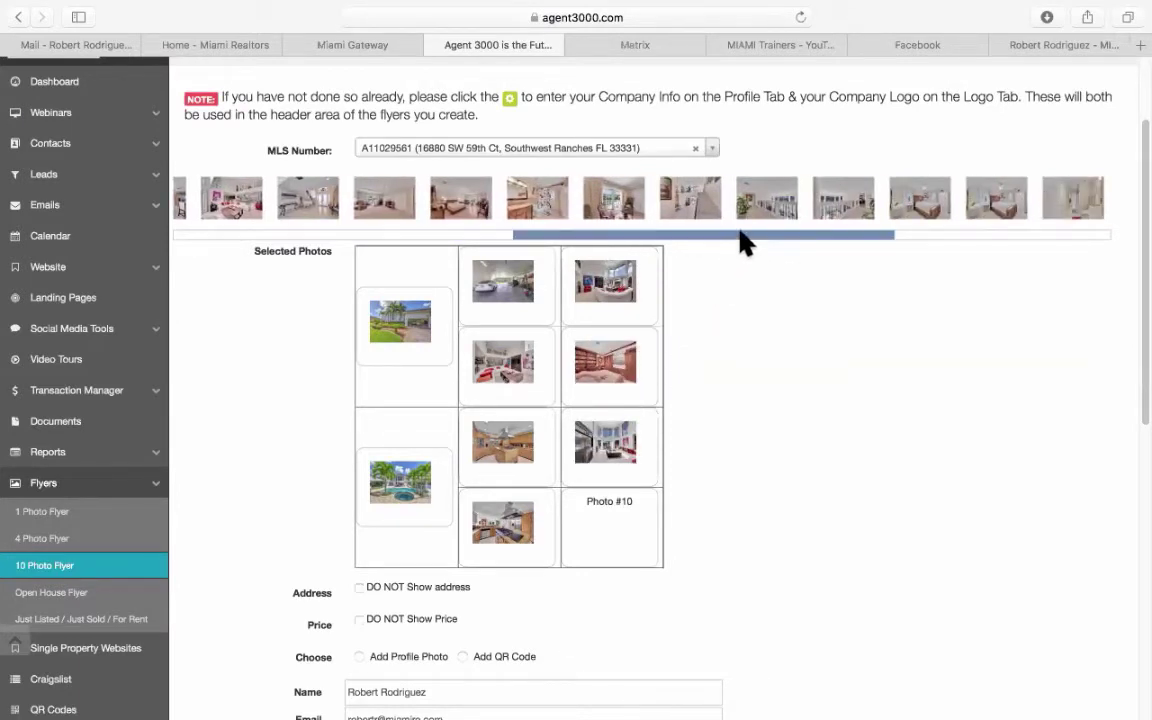
pyautogui.moveTo(740, 236); pyautogui.dragTo(1014, 240)
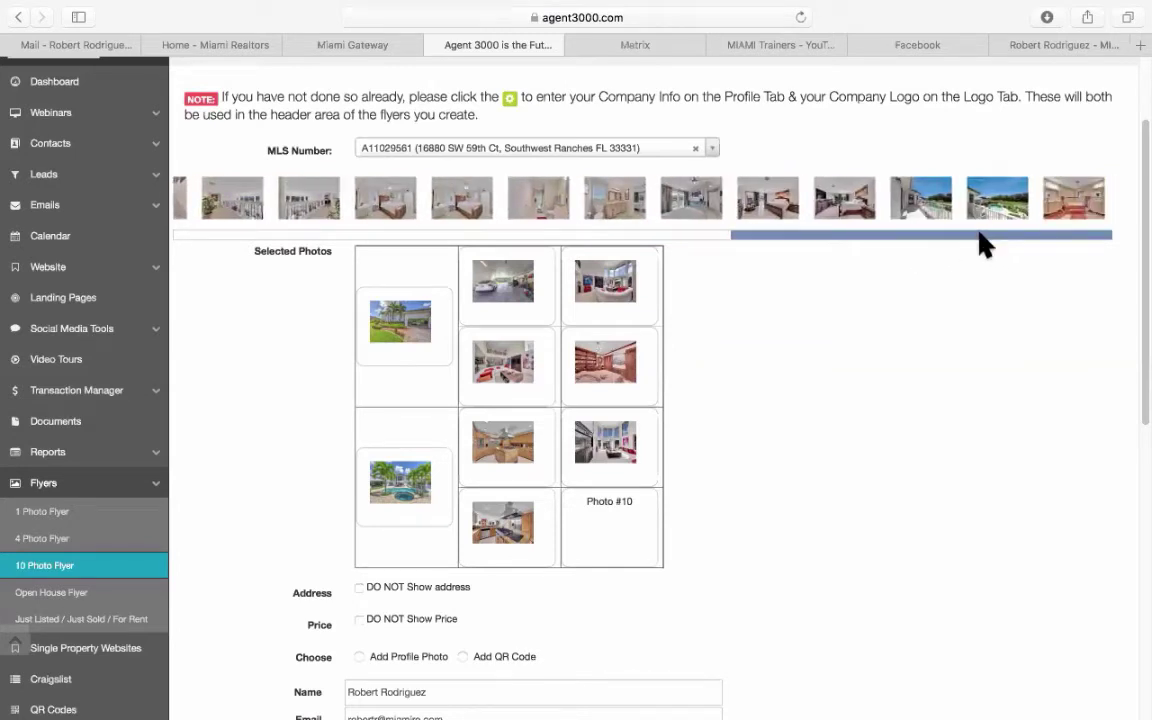
pyautogui.moveTo(980, 236); pyautogui.dragTo(329, 213)
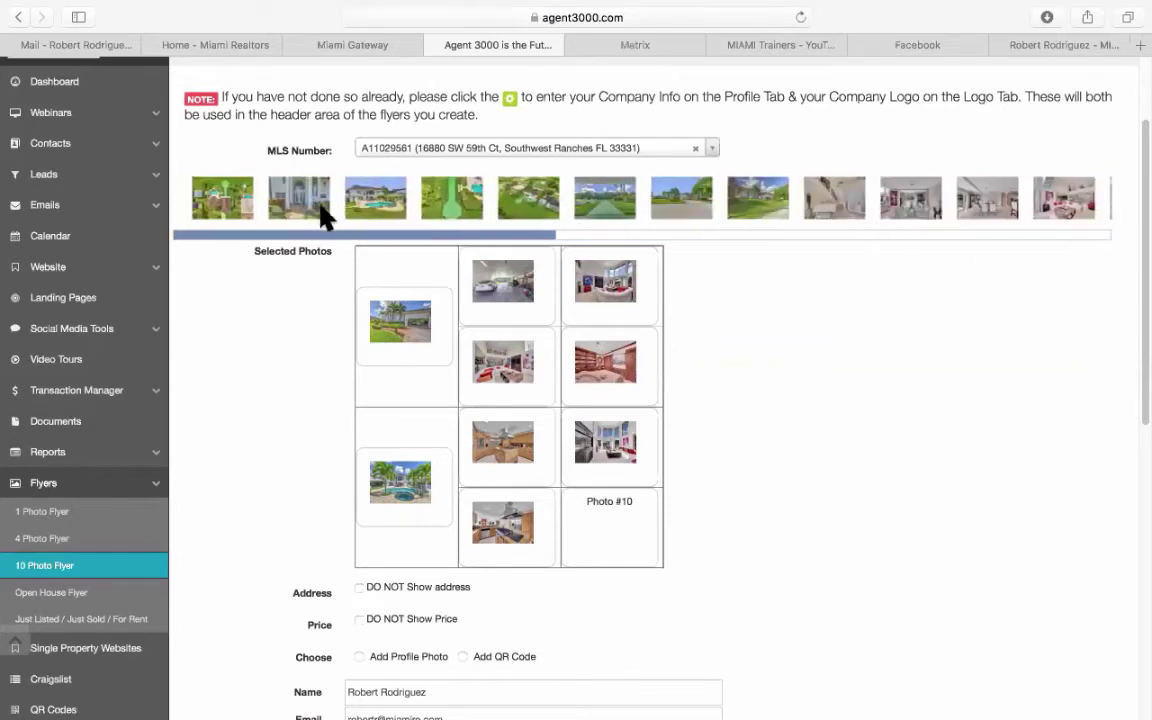
pyautogui.moveTo(533, 212); pyautogui.dragTo(640, 522)
pyautogui.scroll(-1, 779, 478)
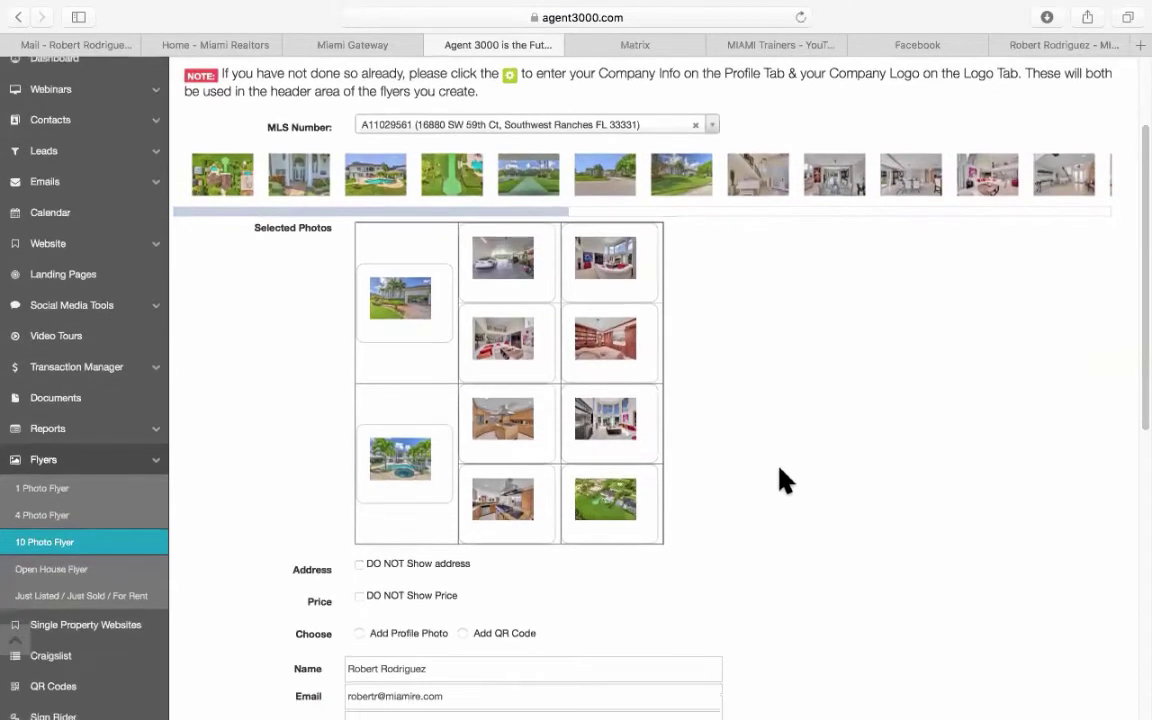
pyautogui.scroll(-5, 779, 478)
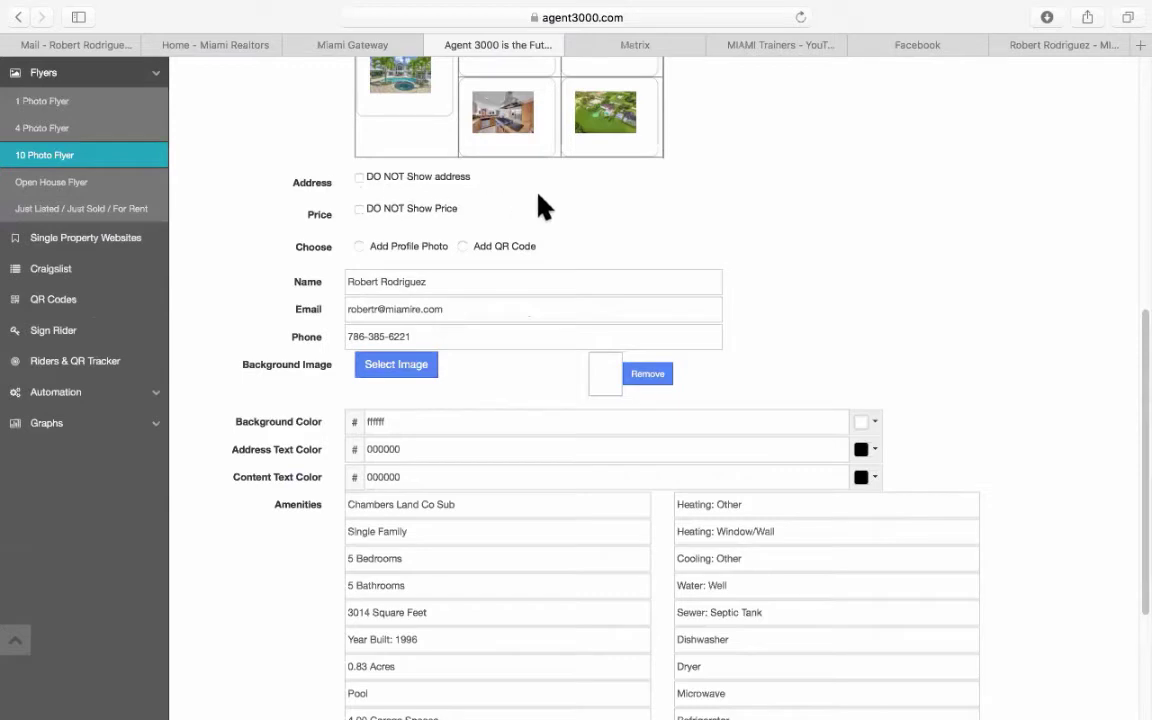
# Hide the address and choose Add Profile Photo rather than Add QR Code on the flyer.
pyautogui.scroll(1, 538, 197)
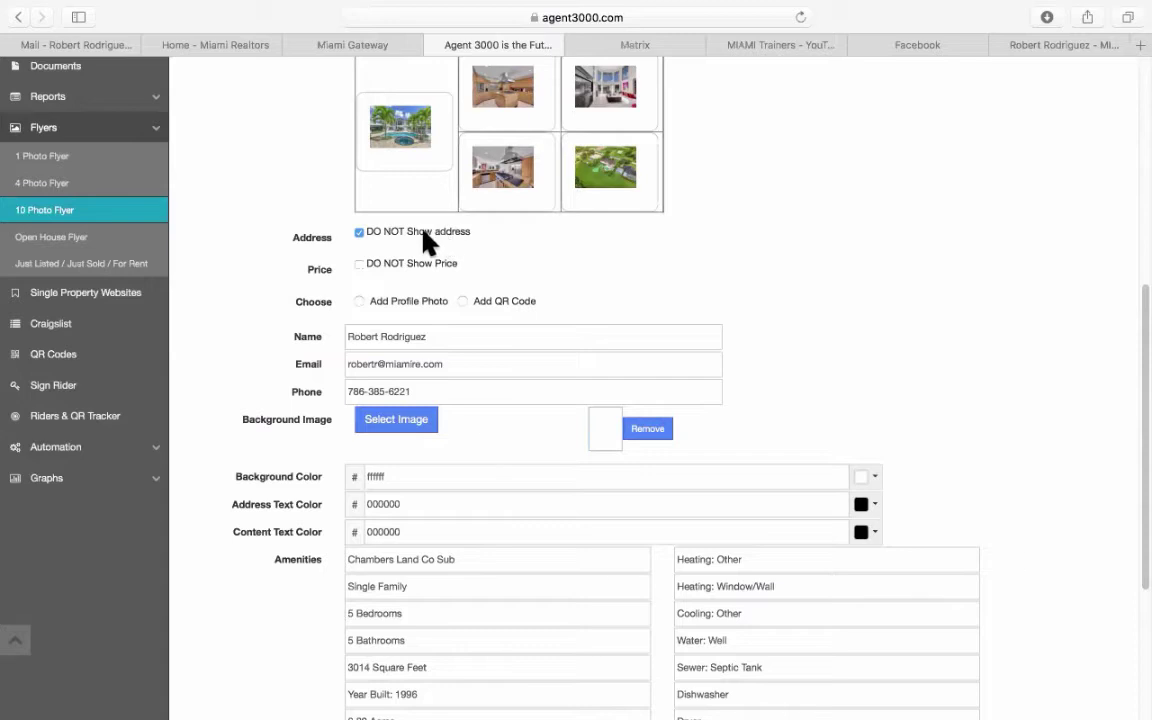
pyautogui.click(359, 301)
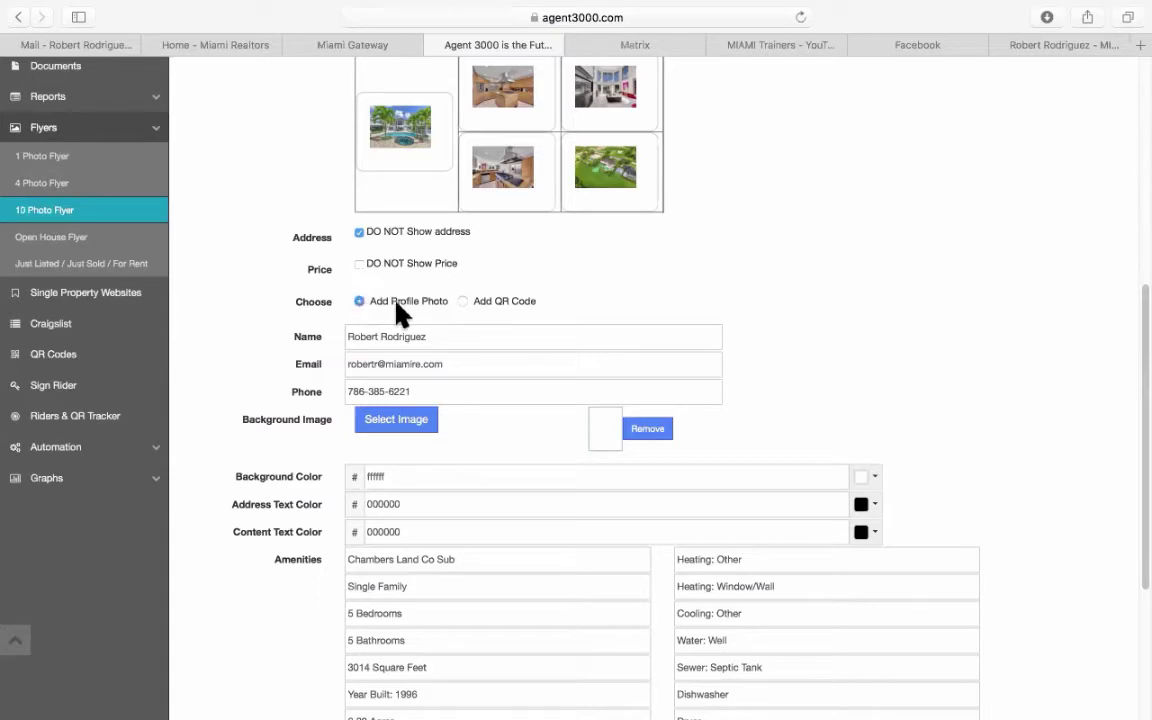
pyautogui.click(463, 301)
pyautogui.click(360, 301)
pyautogui.scroll(-2, 437, 301)
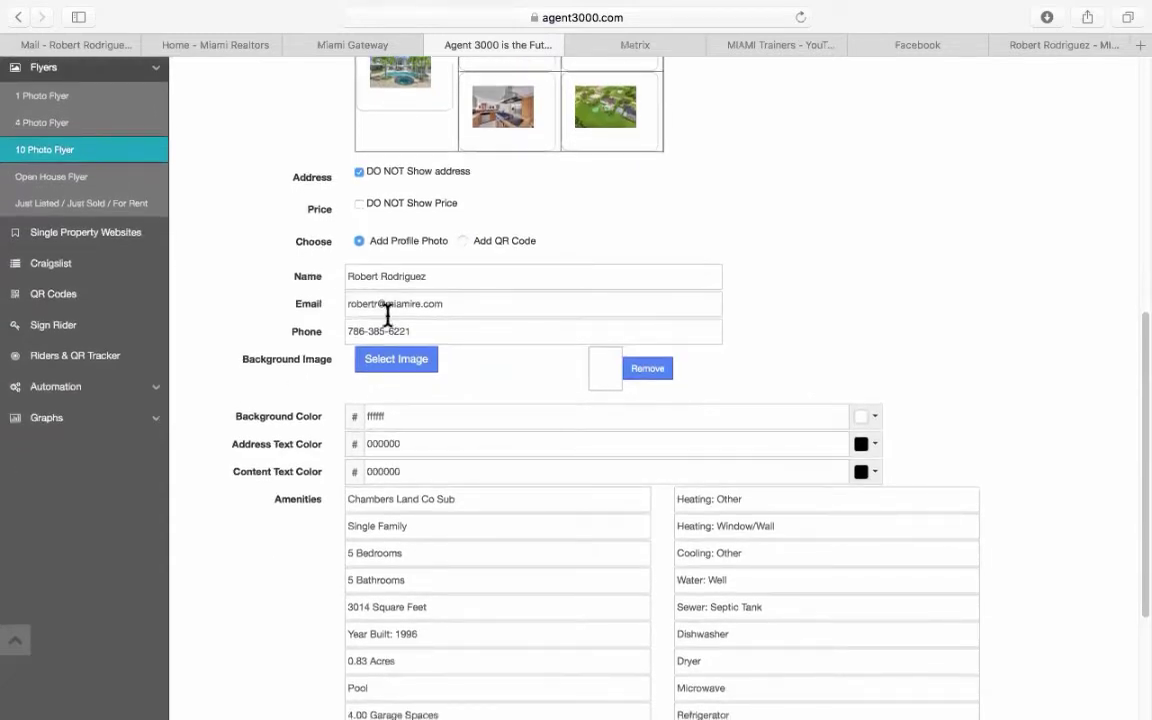
pyautogui.scroll(-3, 391, 334)
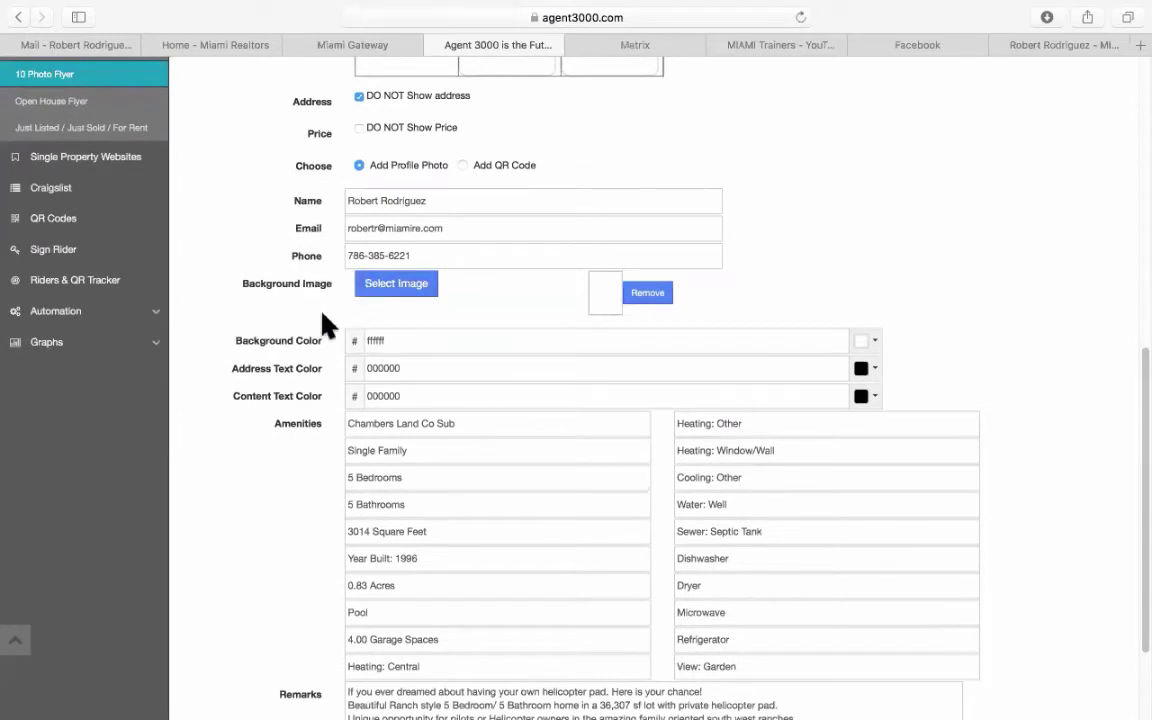
# Preview the Golf Ball and Beach flyer backgrounds at full size.
pyautogui.click(414, 290)
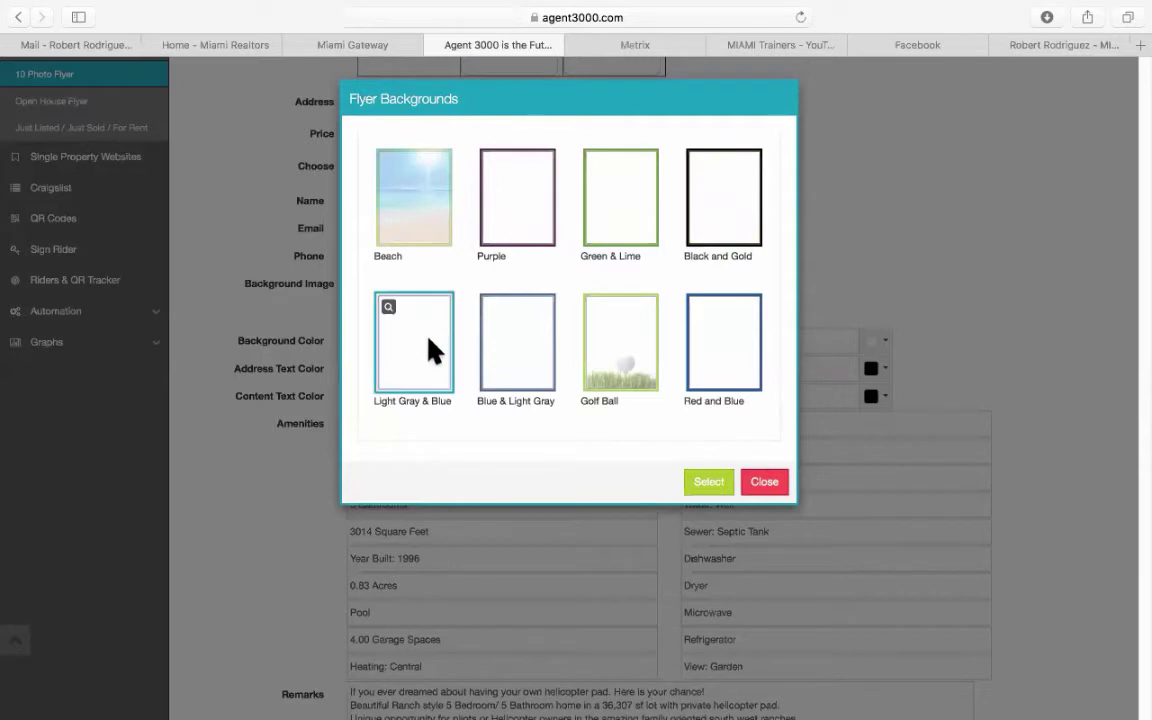
pyautogui.click(595, 310)
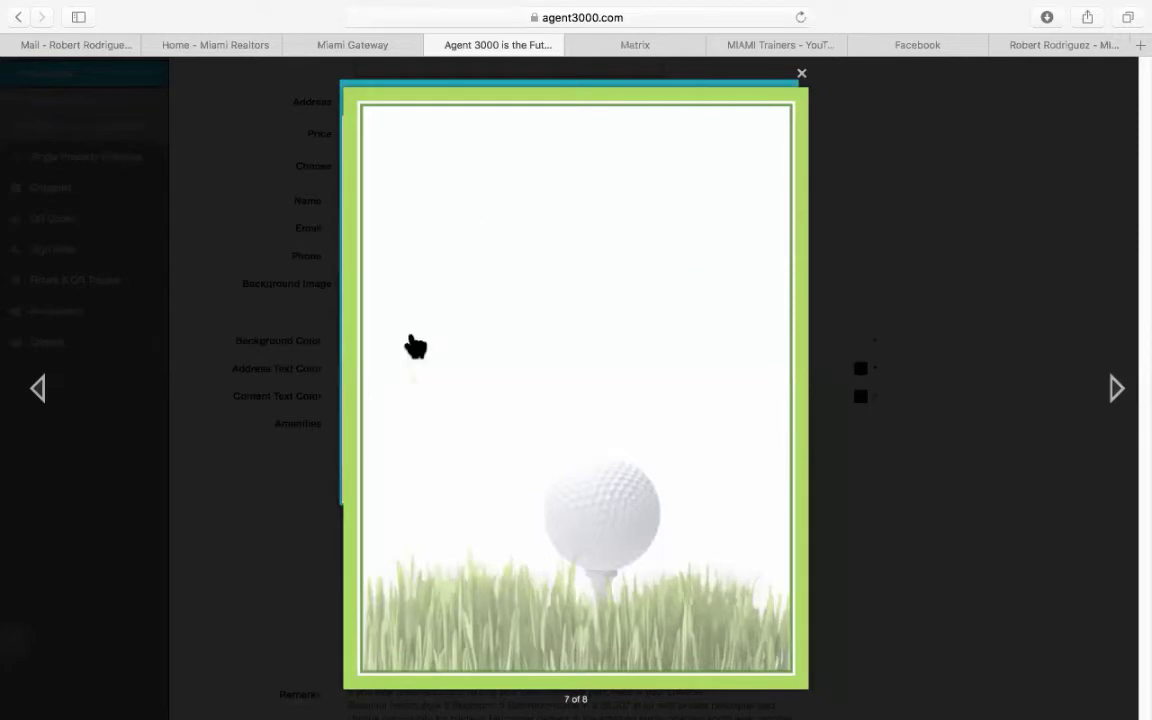
pyautogui.click(806, 78)
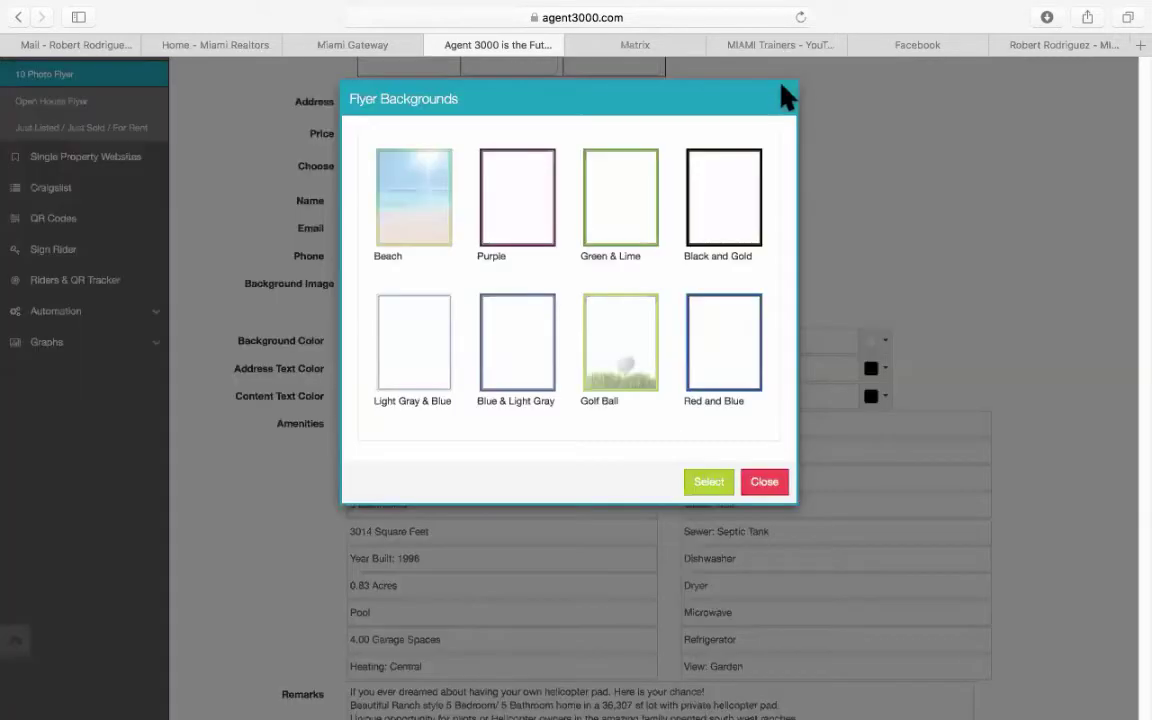
pyautogui.click(392, 170)
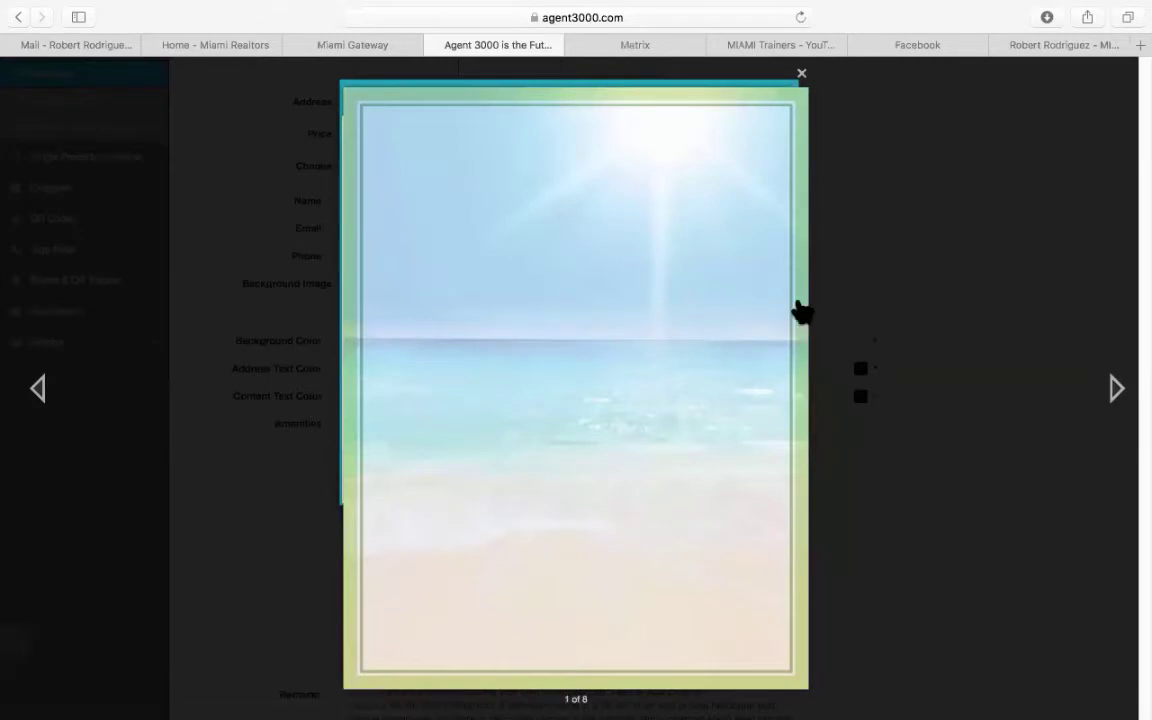
pyautogui.click(802, 75)
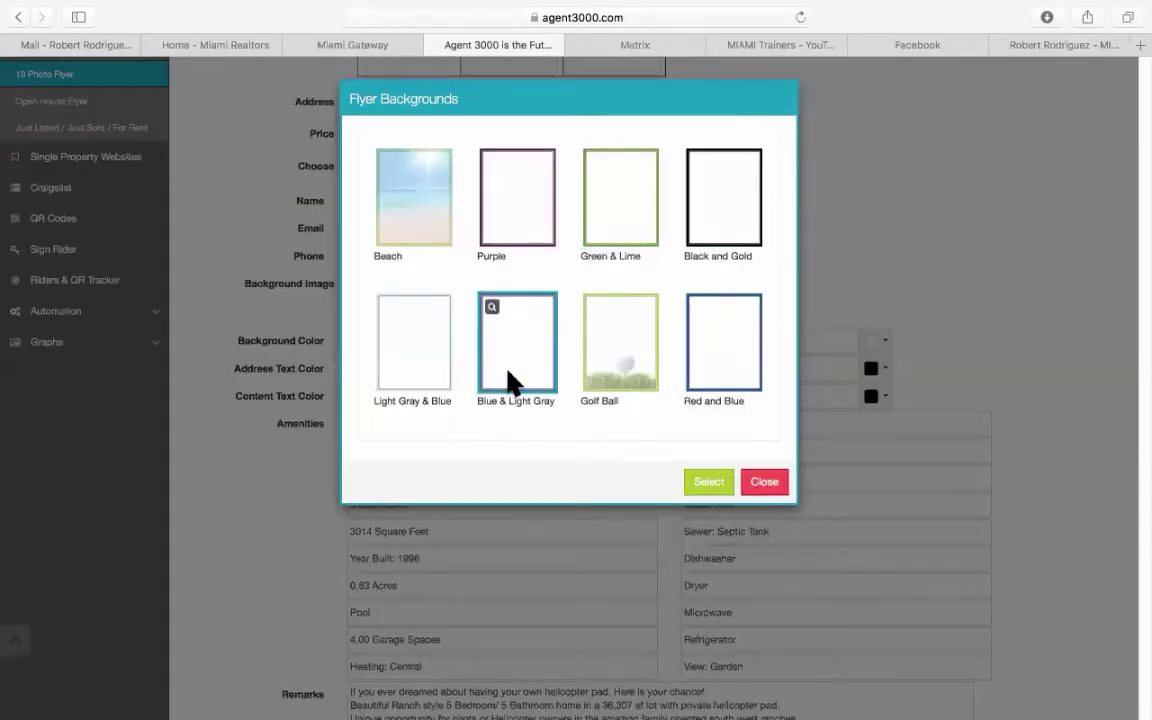
# Preview Blue & Light Gray and Light Gray & Blue, then apply Light Gray & Blue.
pyautogui.click(493, 314)
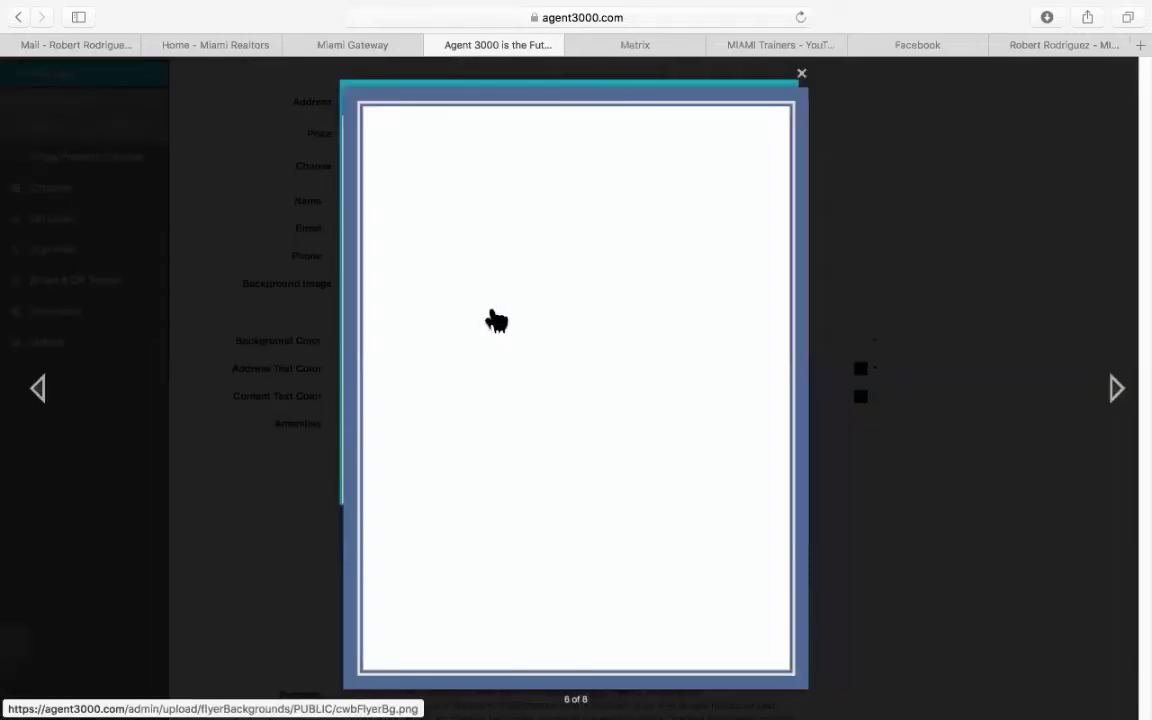
pyautogui.click(800, 77)
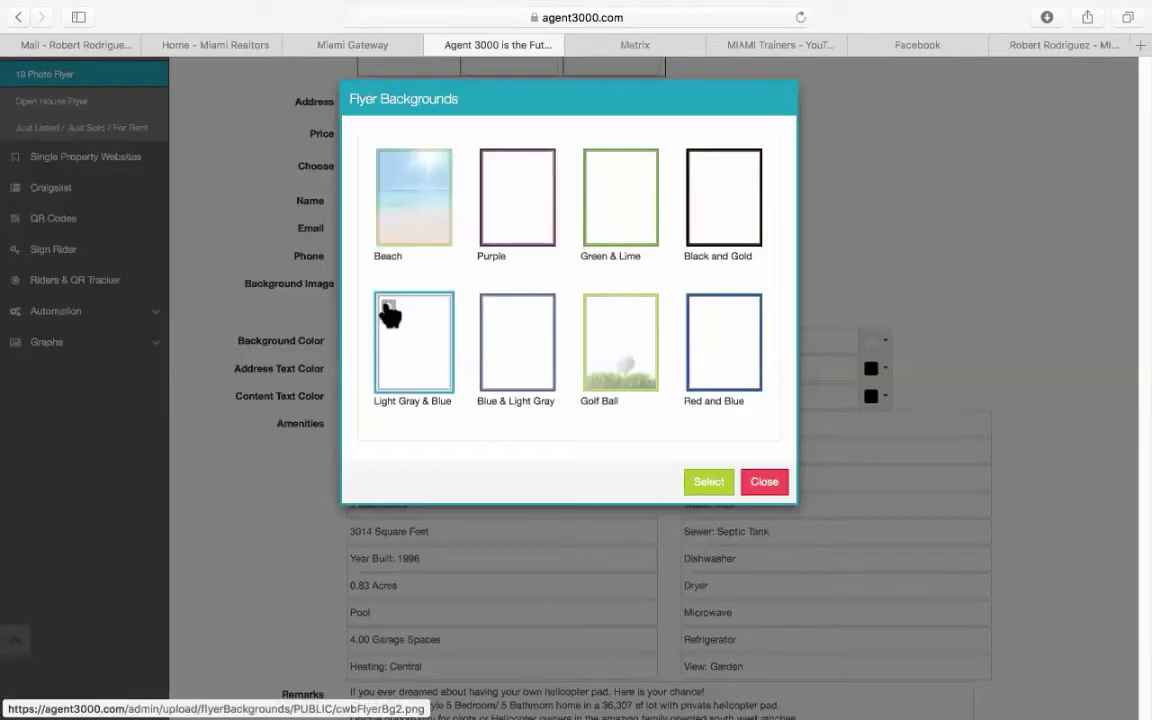
pyautogui.click(389, 312)
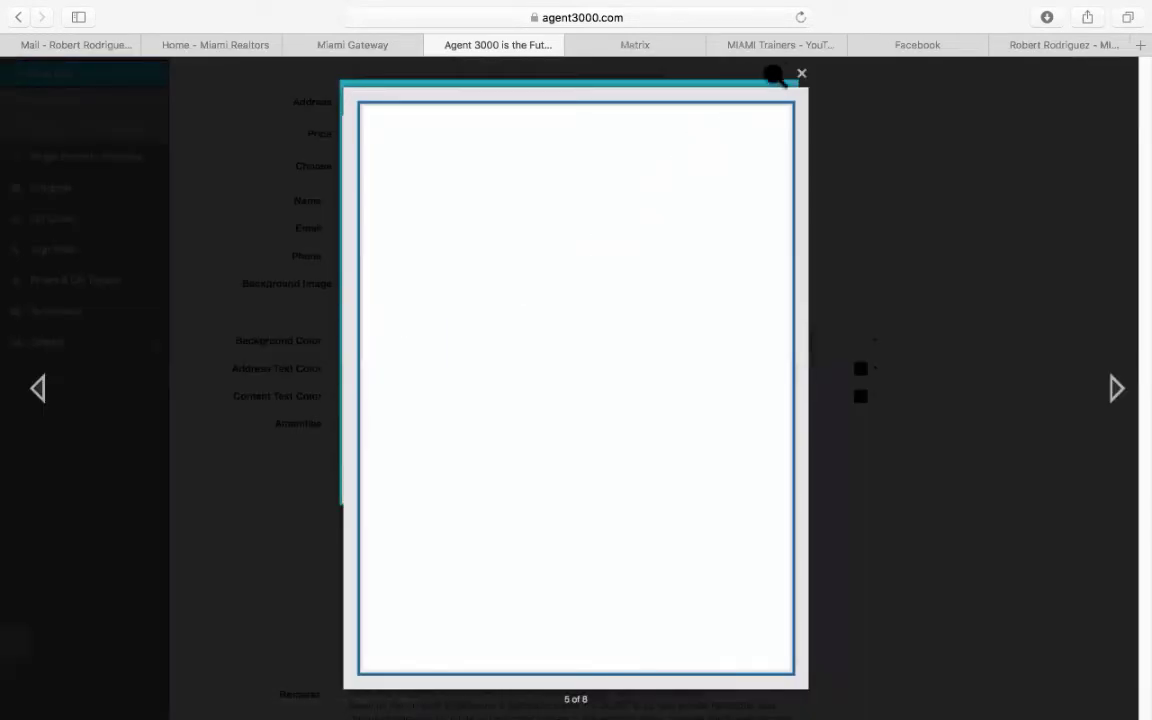
pyautogui.click(722, 70)
pyautogui.click(418, 352)
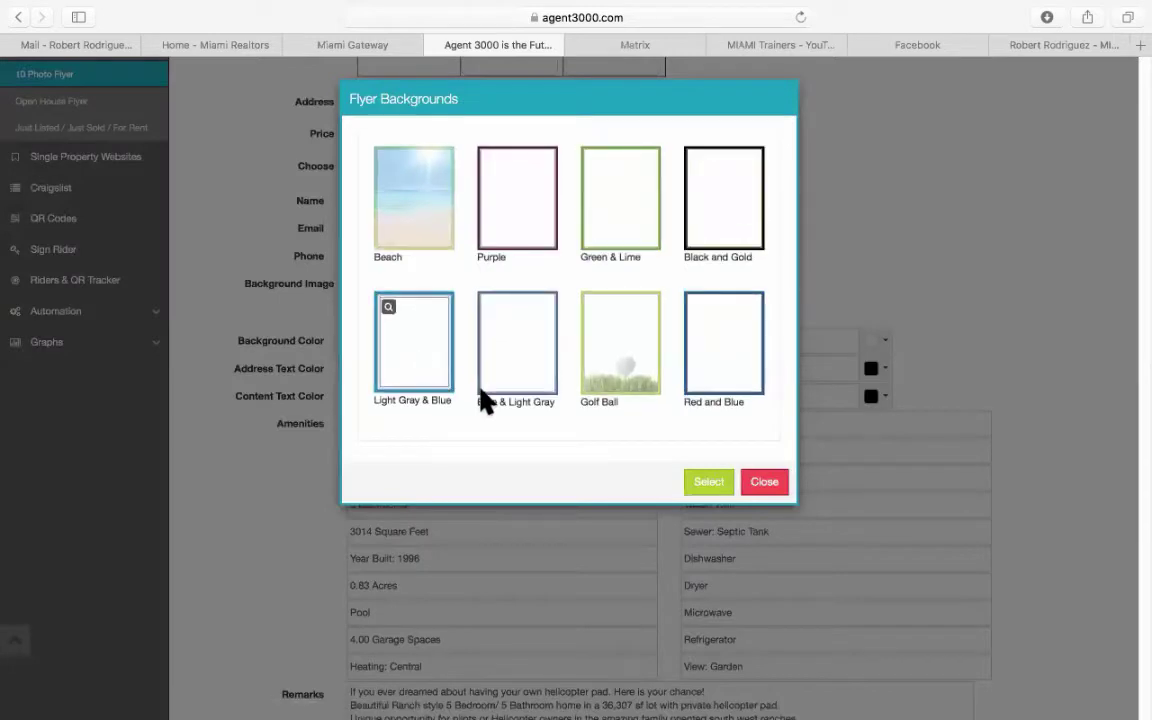
pyautogui.click(705, 482)
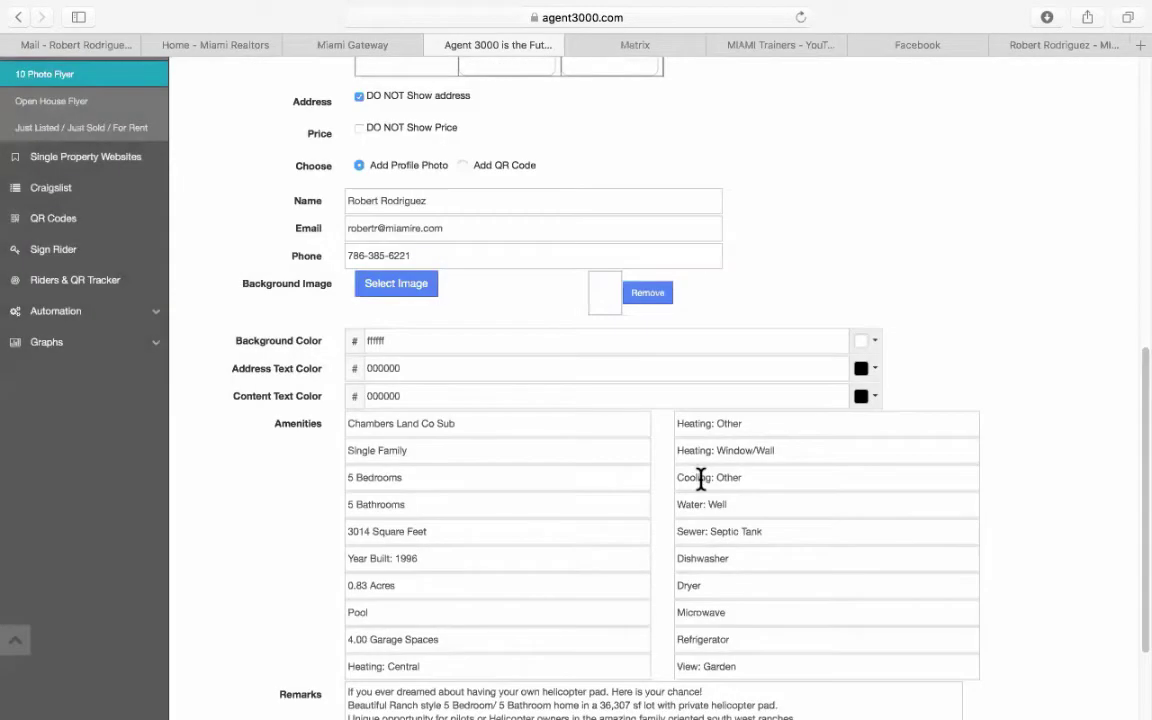
# Leave the background colour white and create the flyer as a JPG image.
pyautogui.scroll(-3, 910, 424)
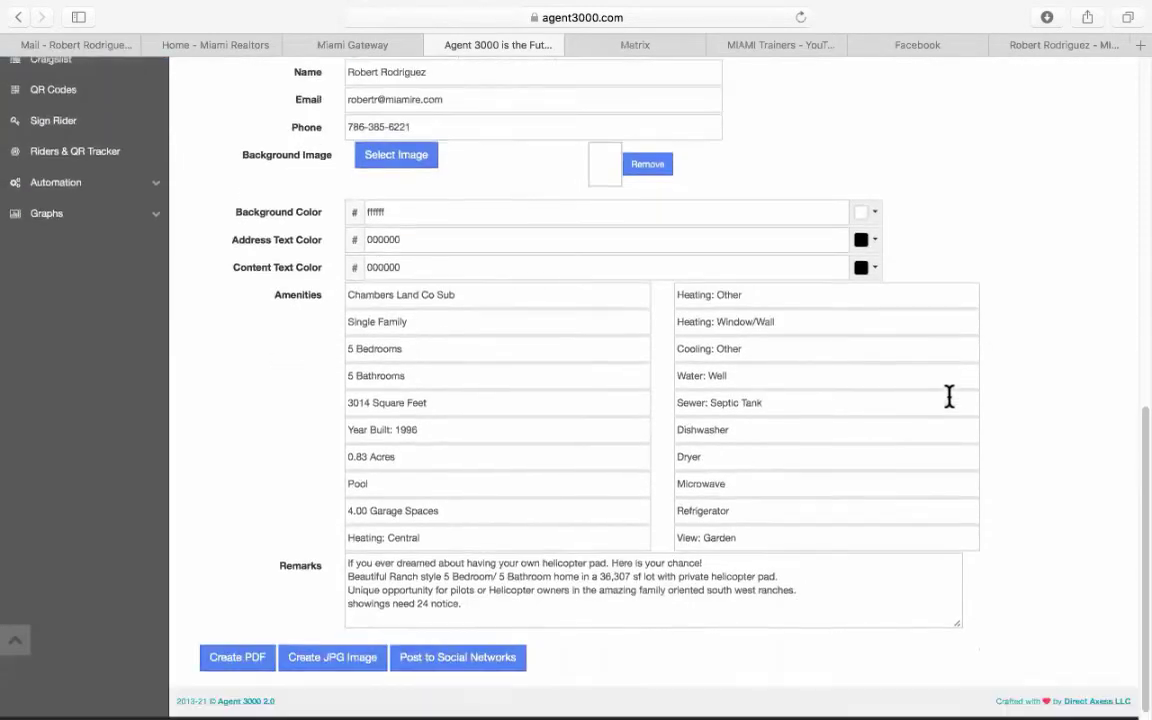
pyautogui.scroll(-1, 949, 397)
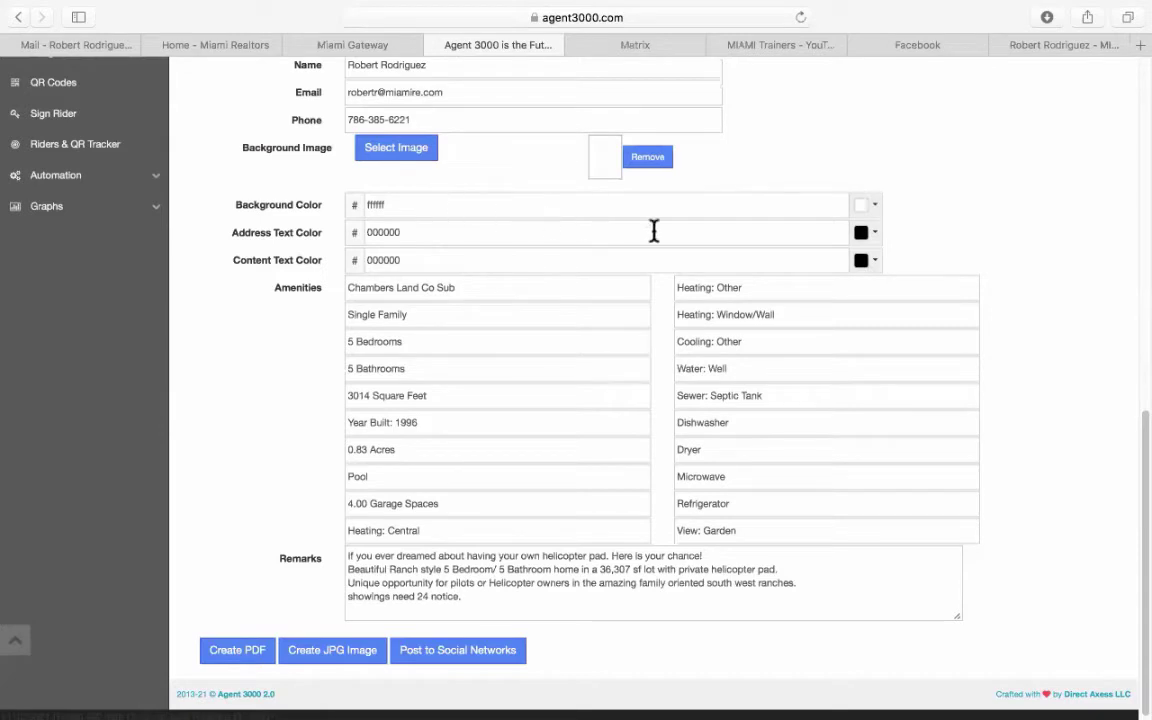
pyautogui.click(868, 212)
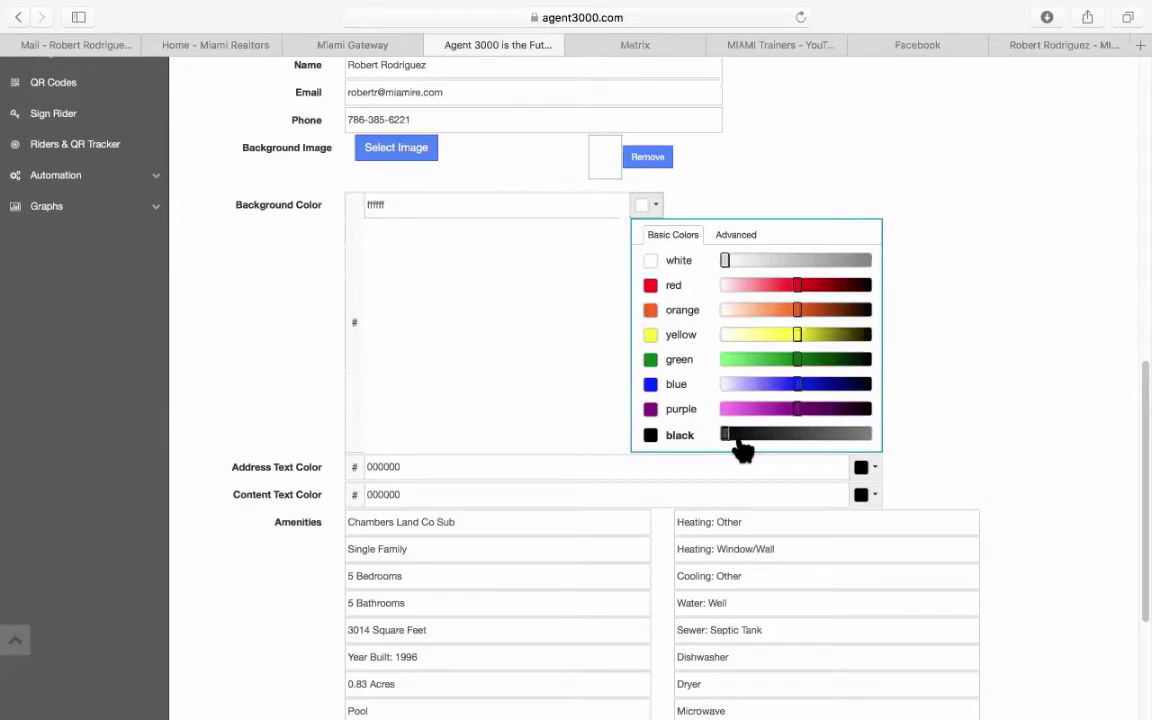
pyautogui.click(995, 244)
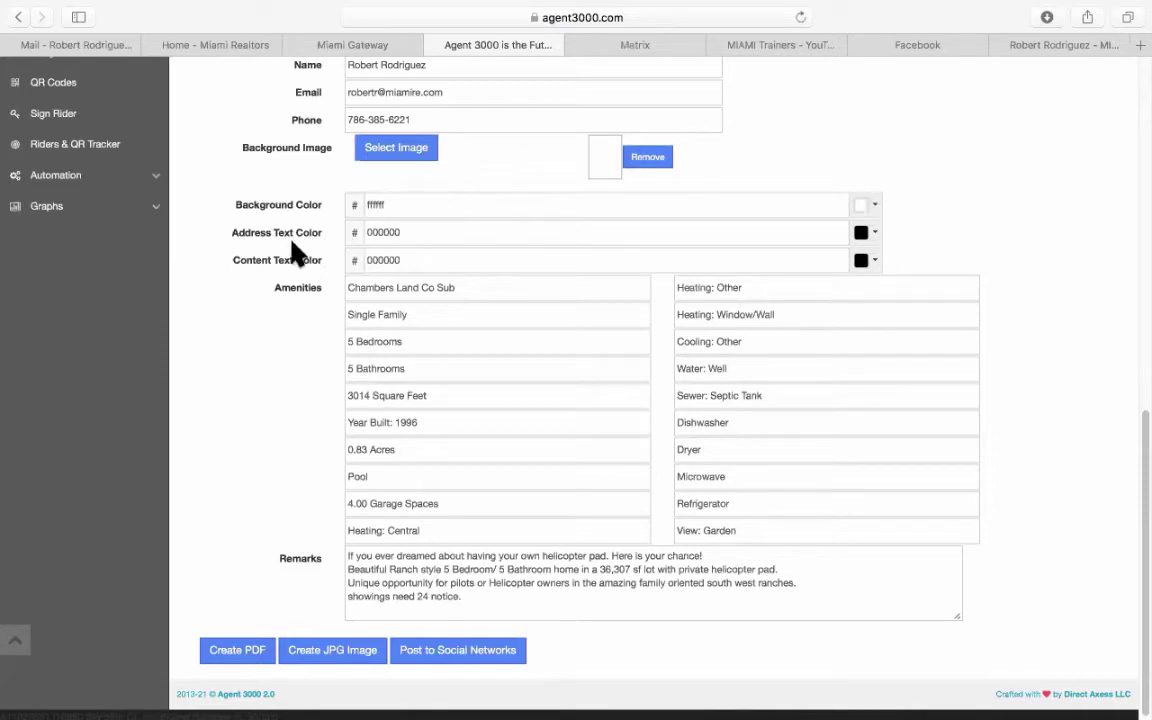
pyautogui.scroll(-1, 270, 245)
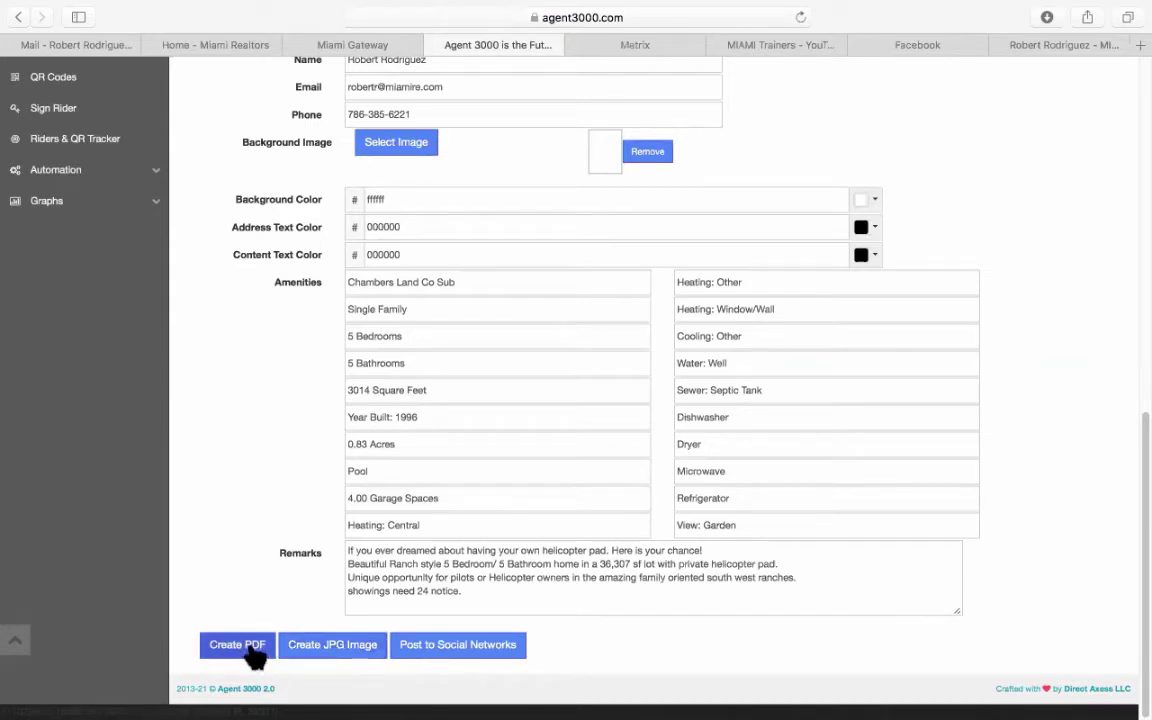
pyautogui.click(336, 645)
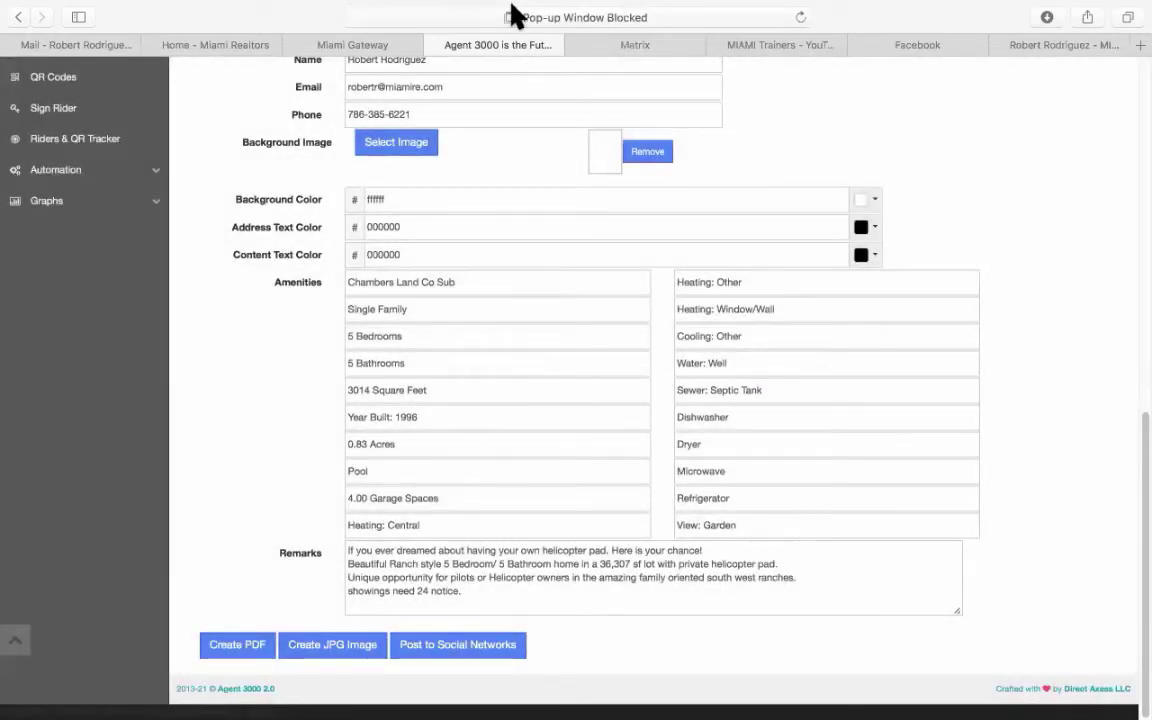
# View the blocked $1,500,000 listing flyer JPG in its own tab, then go back to the listing form.
pyautogui.click(510, 16)
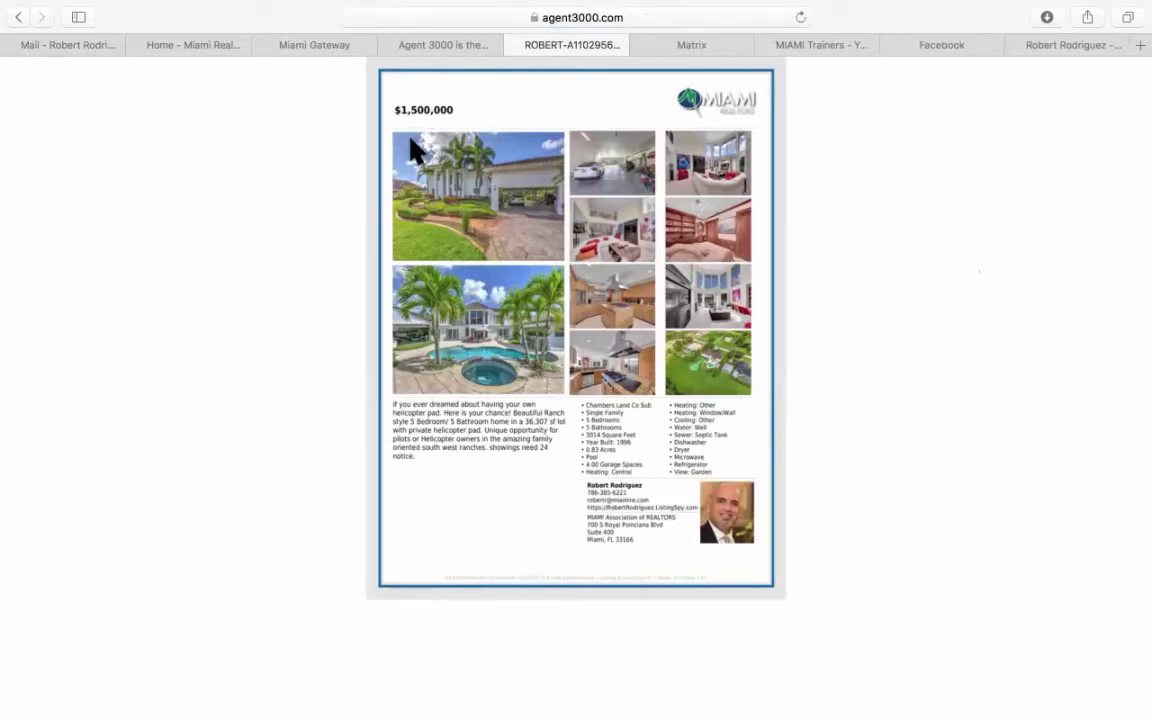
pyautogui.click(460, 45)
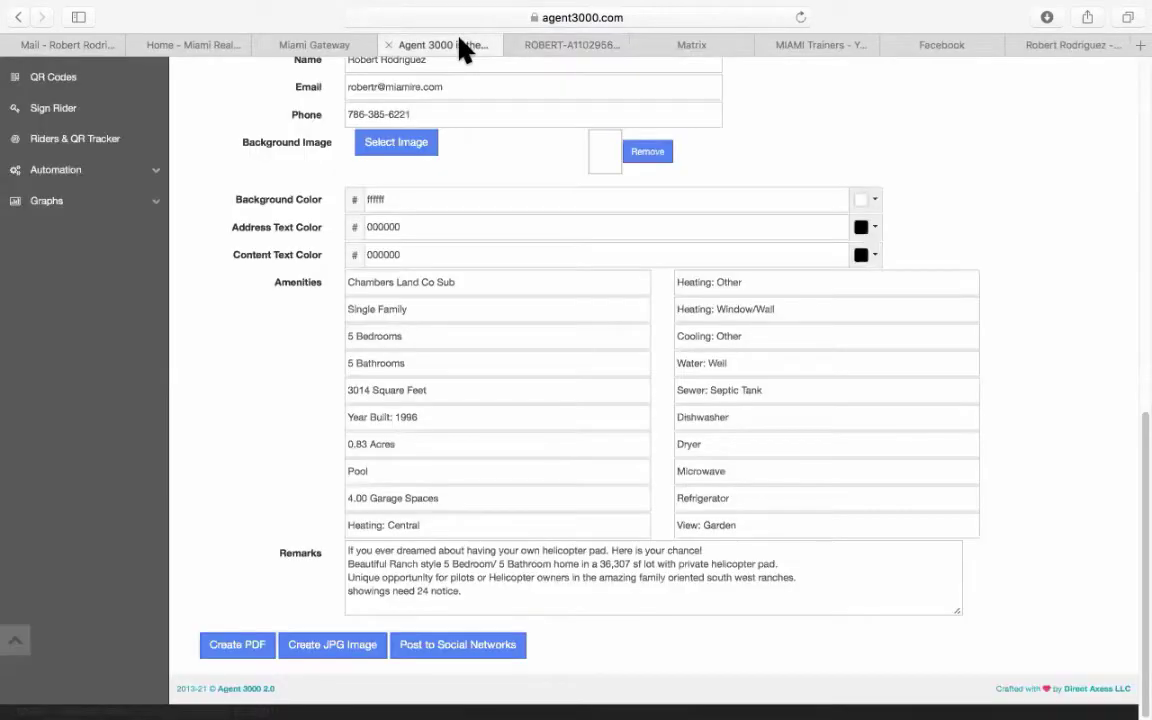
# Create a JPG image of the Southwest Ranches 10 Photo Flyer.
pyautogui.scroll(10, 493, 265)
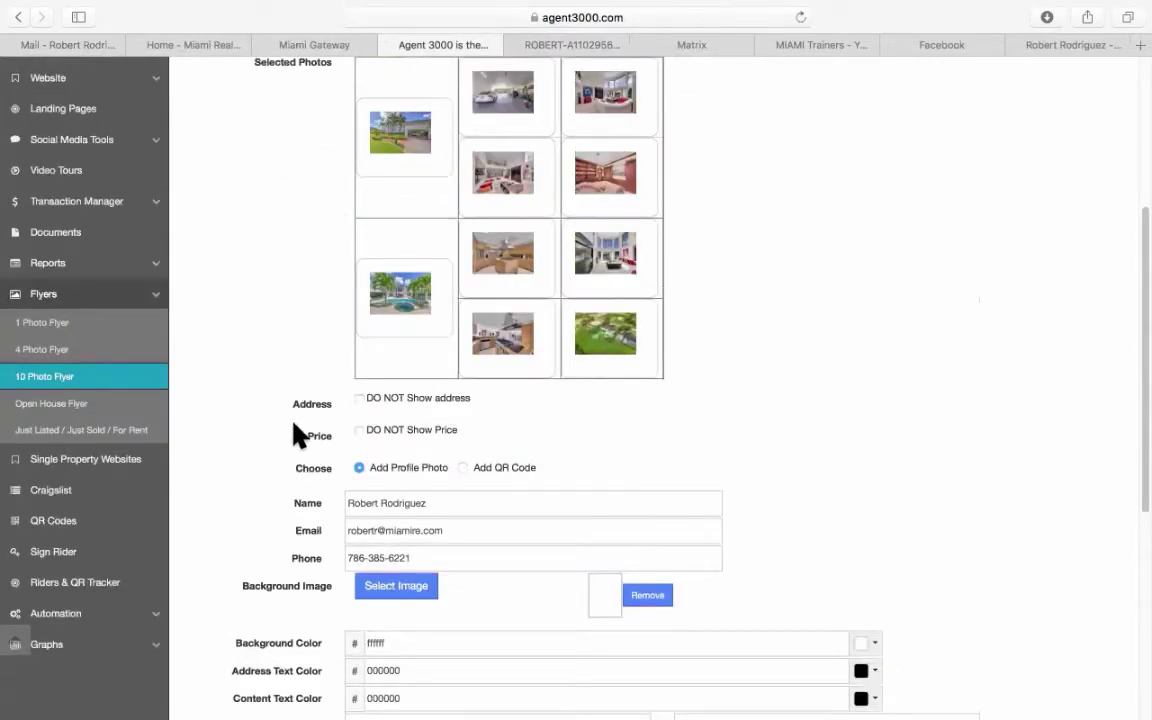
pyautogui.scroll(-10, 296, 432)
pyautogui.click(325, 647)
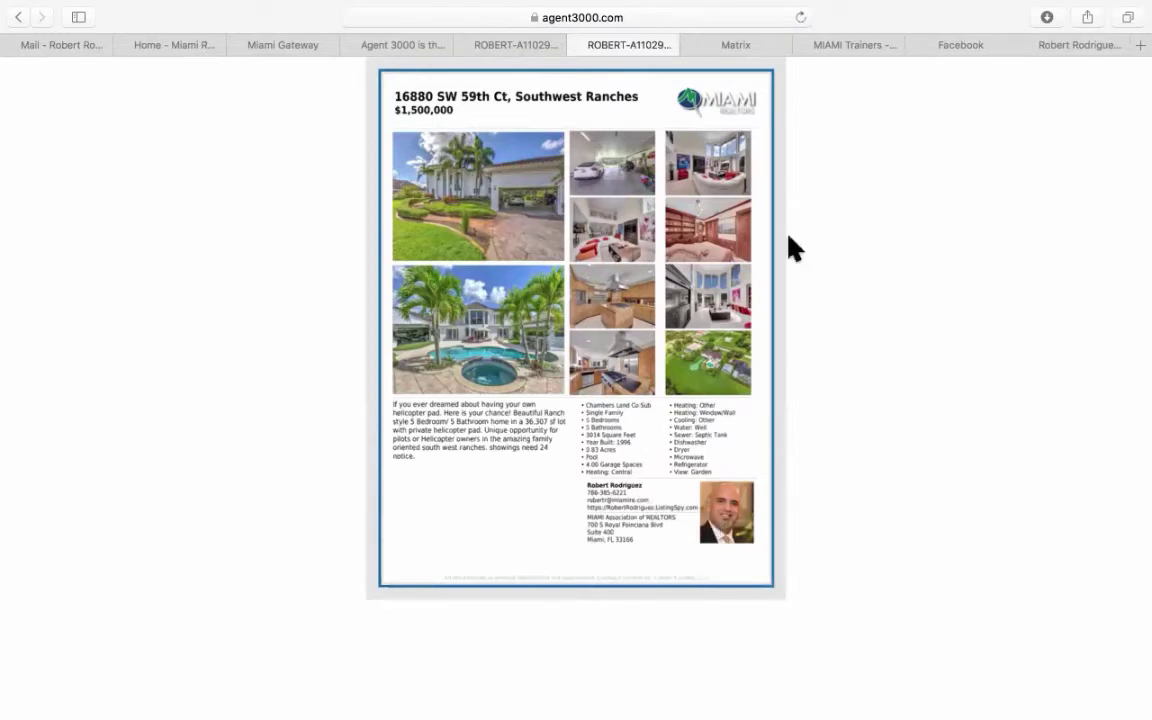
# Compare the two ROBERT flyer images, then close both flyer tabs.
pyautogui.click(496, 44)
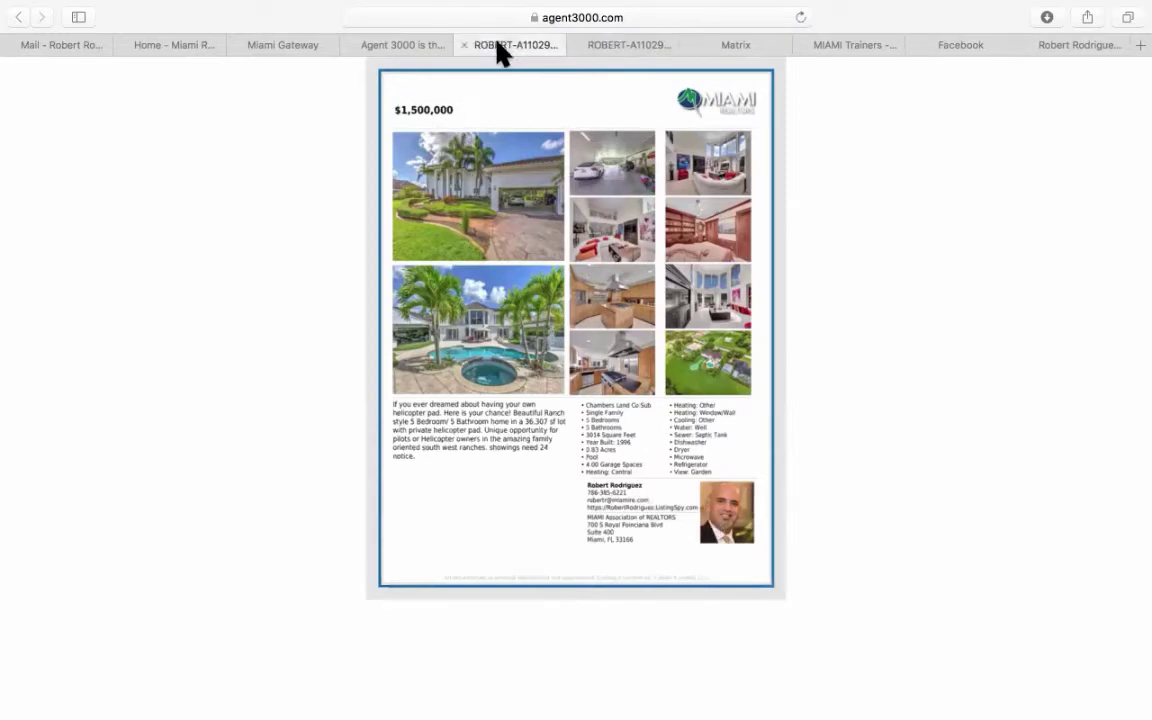
pyautogui.click(626, 44)
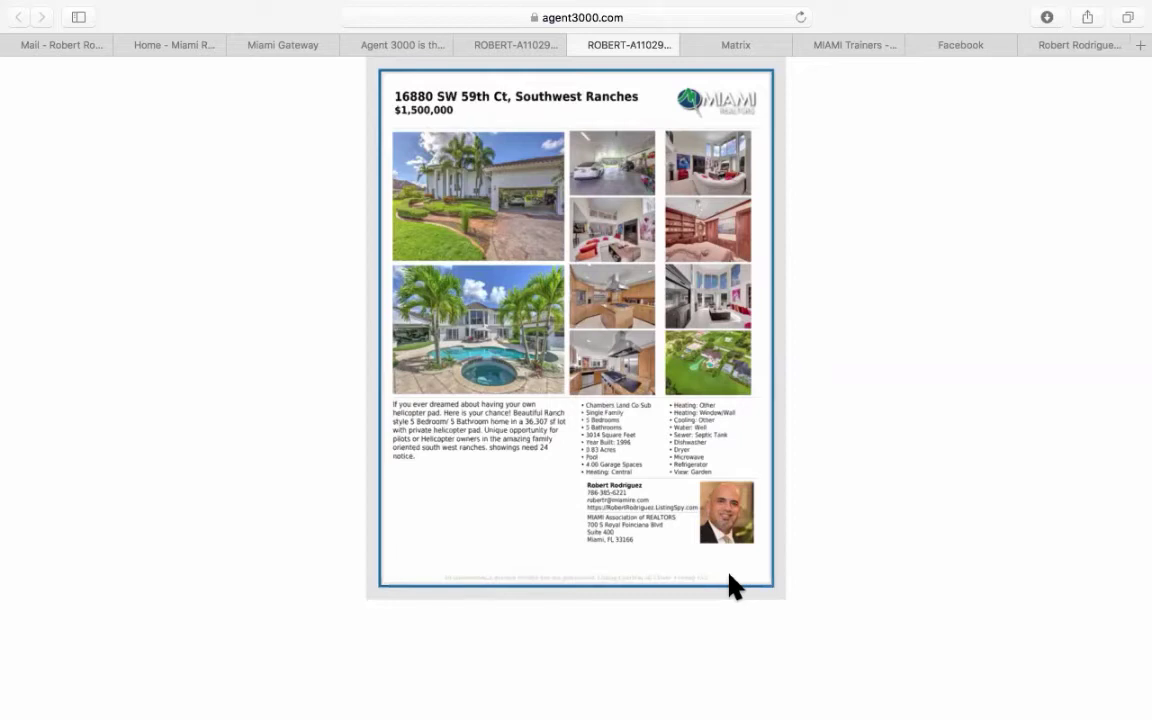
pyautogui.click(578, 45)
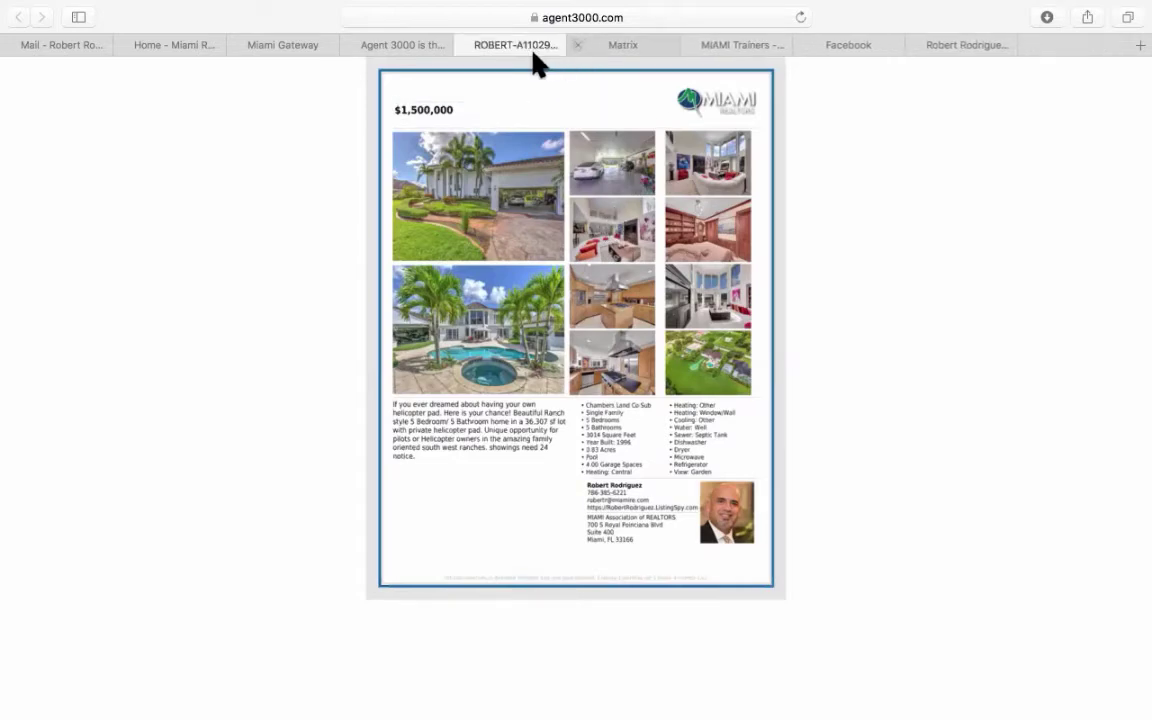
pyautogui.click(465, 45)
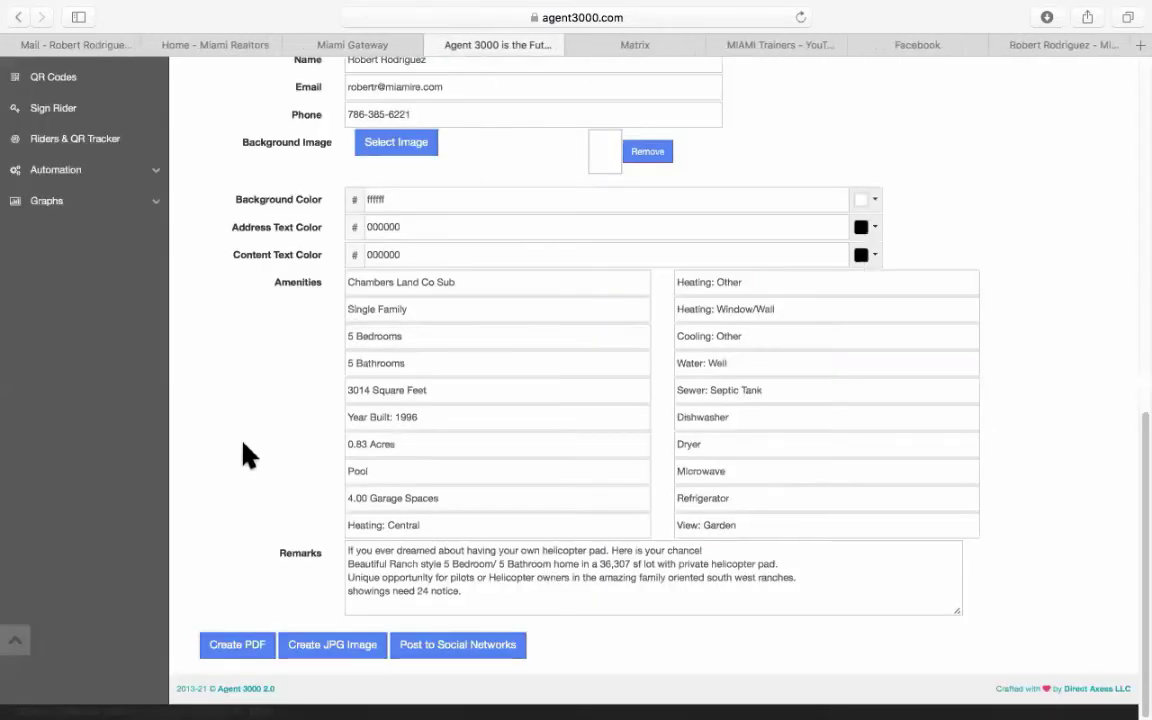
# Open the 4 Photo Flyer form from the Flyers sidebar.
pyautogui.scroll(8, 230, 480)
pyautogui.scroll(3, 230, 480)
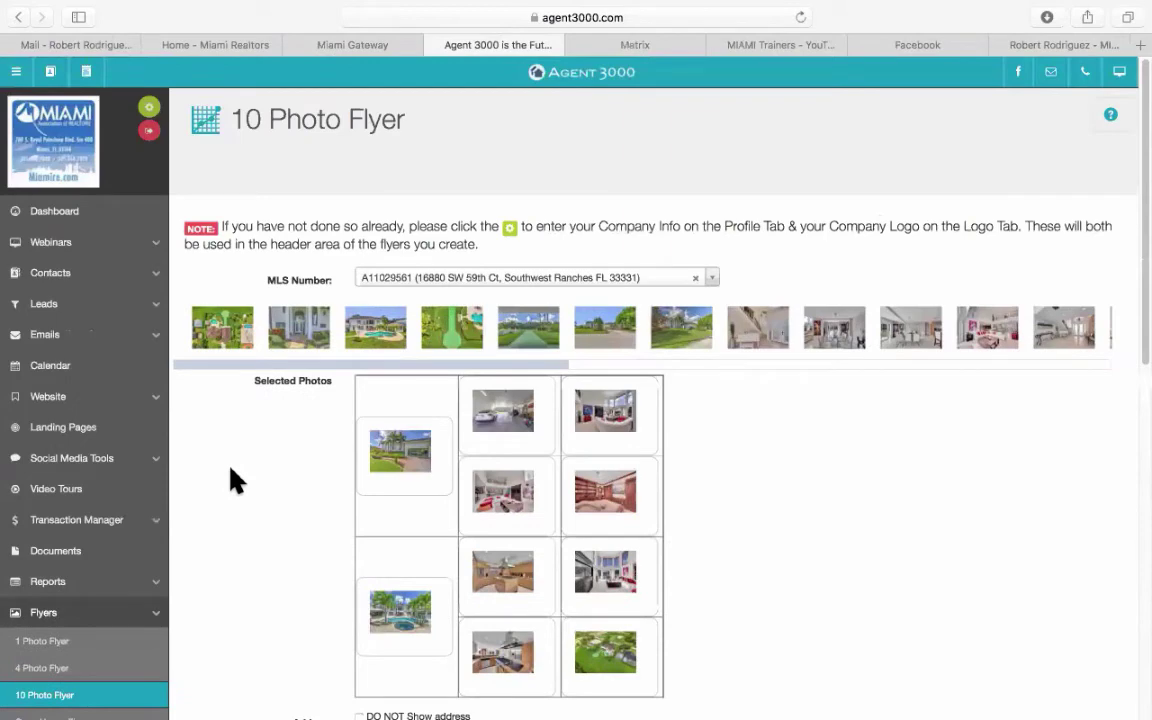
pyautogui.scroll(-5, 230, 480)
pyautogui.click(66, 240)
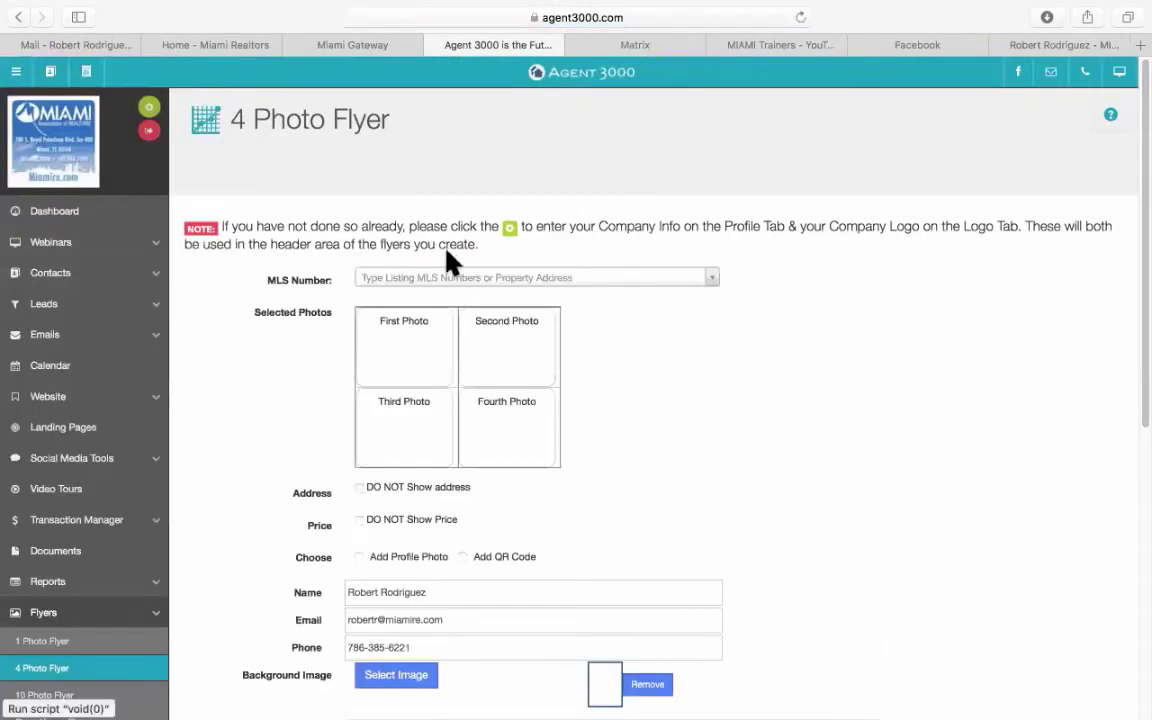
pyautogui.click(444, 286)
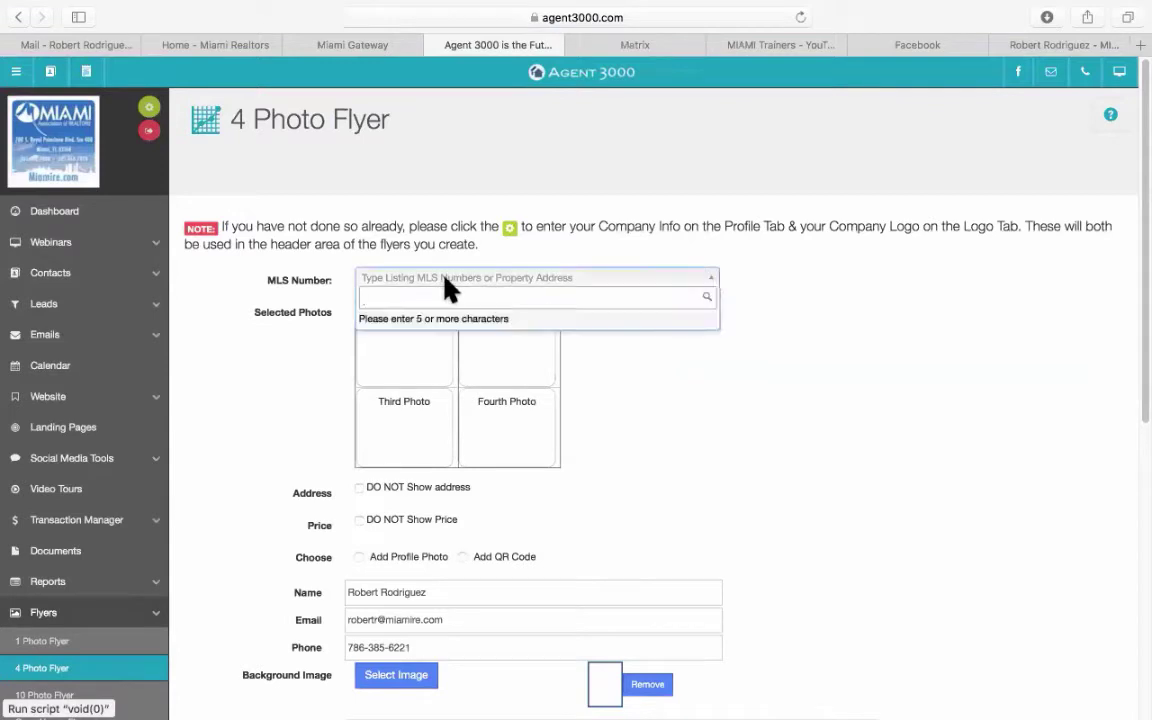
pyautogui.write('A11029561')
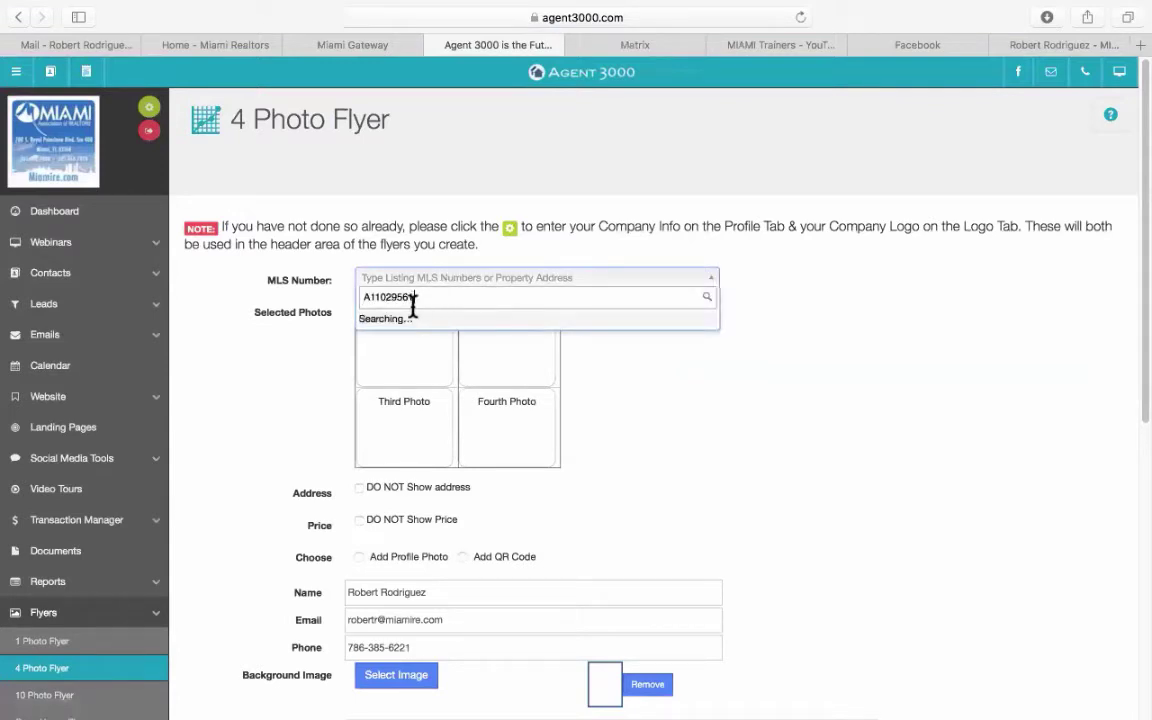
pyautogui.click(395, 320)
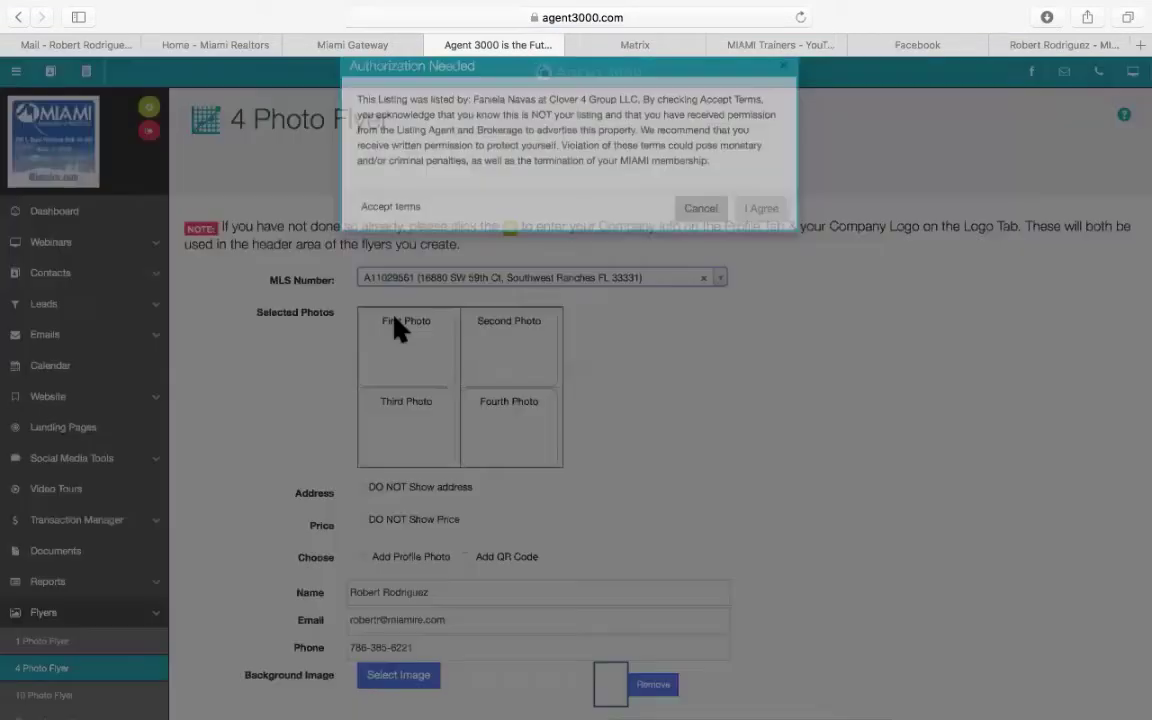
pyautogui.click(354, 234)
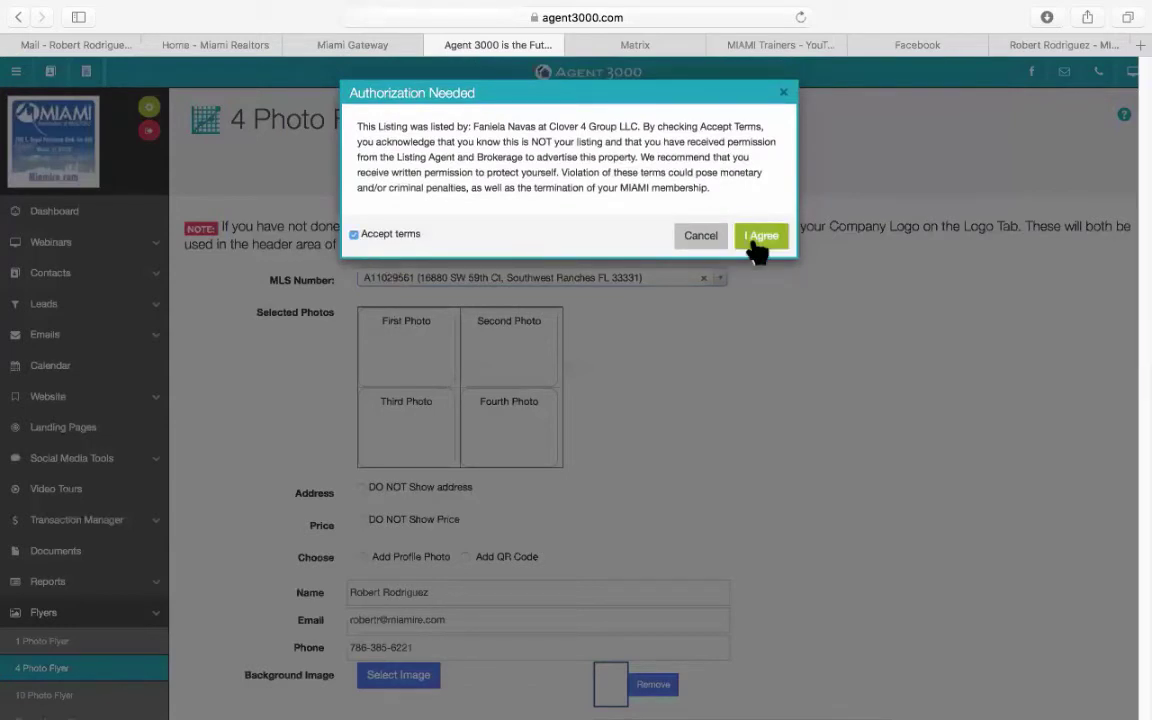
pyautogui.click(756, 243)
# Fill the four photo slots, starting with pool, pool-house and entrance photos, and add a QR code.
pyautogui.click(463, 340)
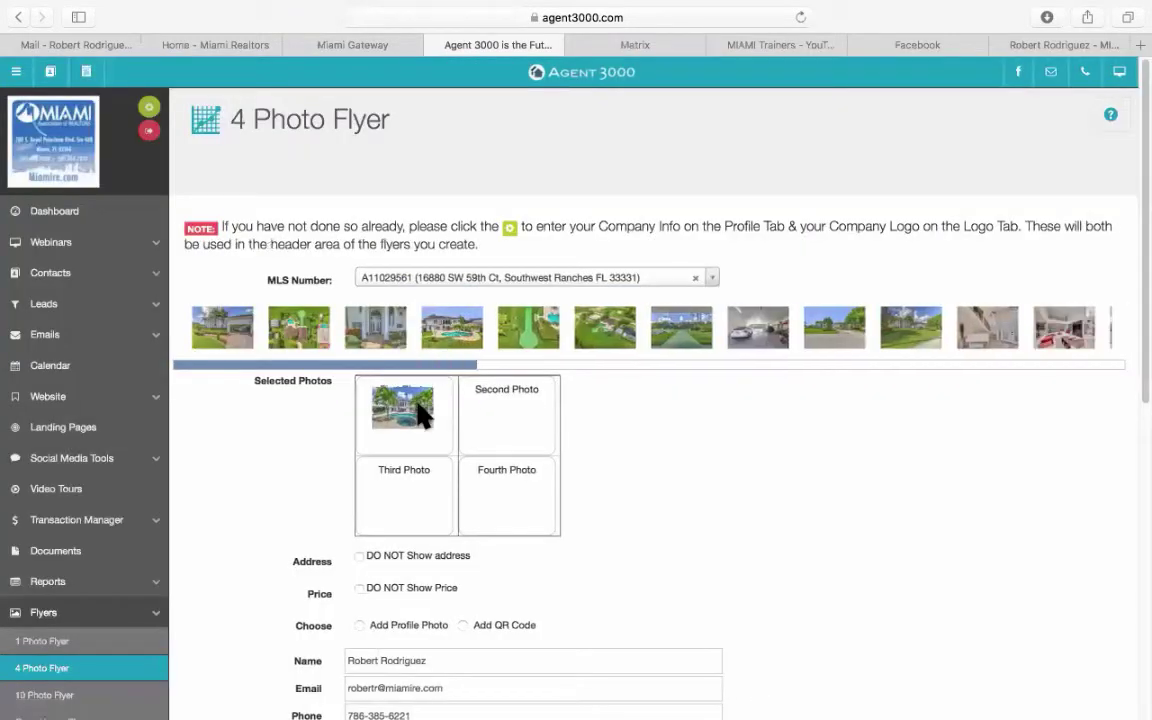
pyautogui.click(432, 330)
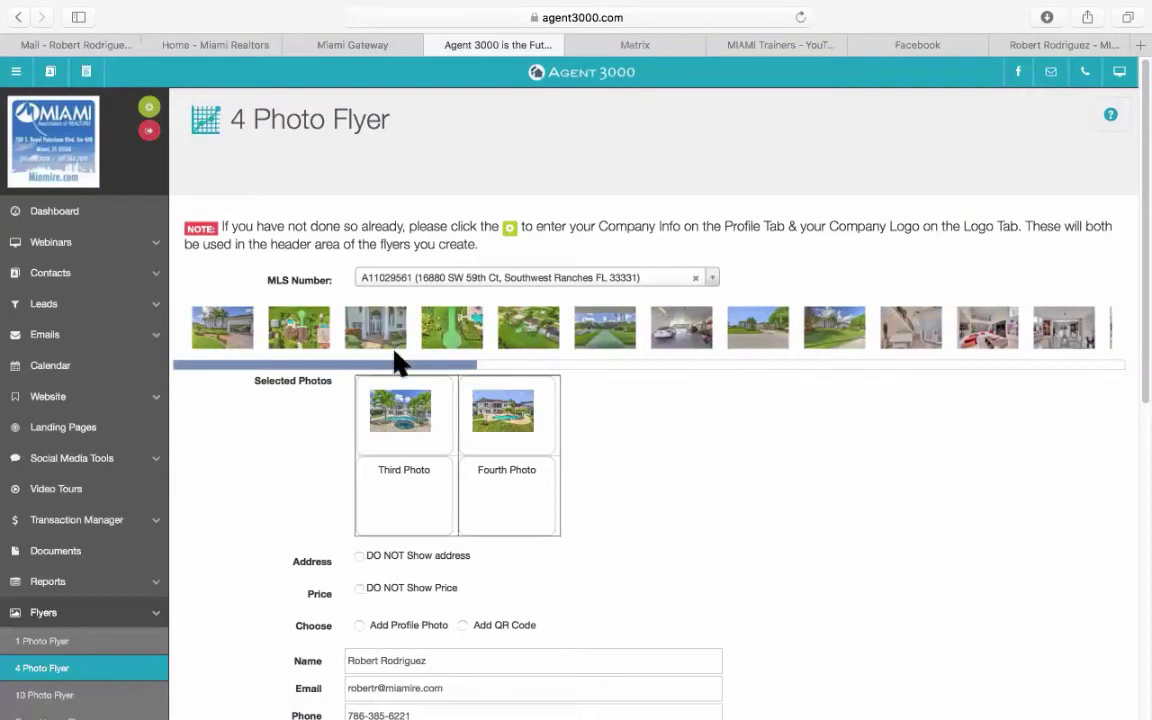
pyautogui.click(390, 335)
pyautogui.moveTo(500, 435); pyautogui.dragTo(514, 501)
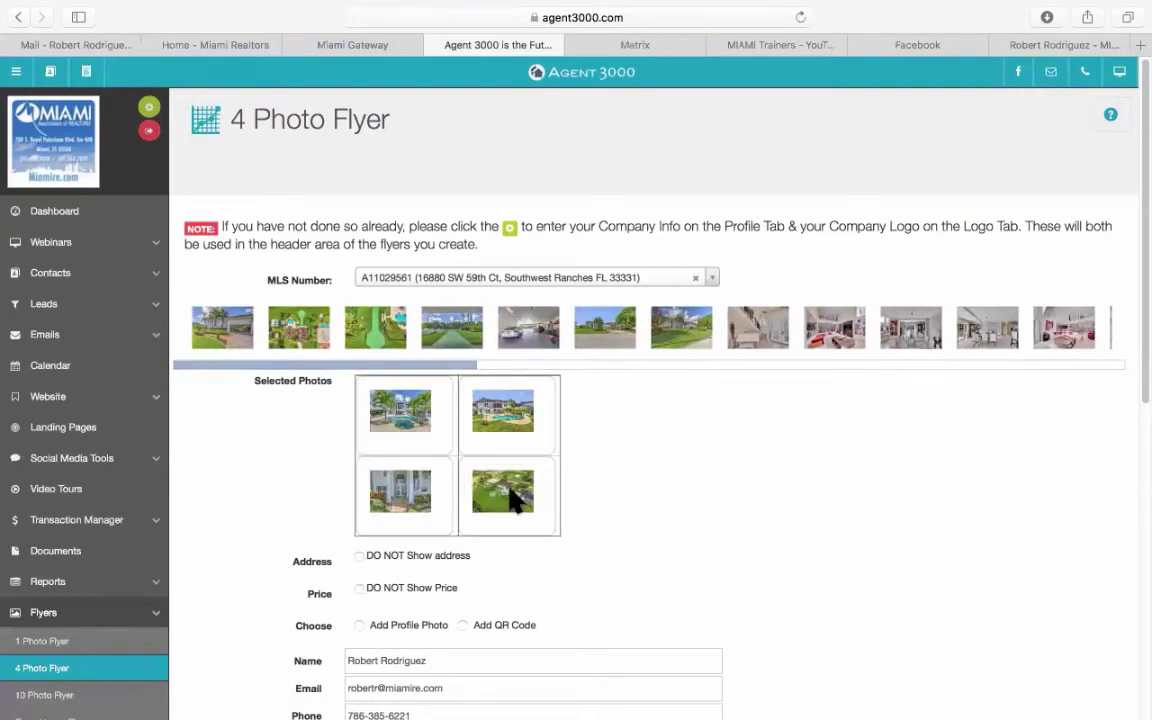
pyautogui.scroll(-3, 303, 509)
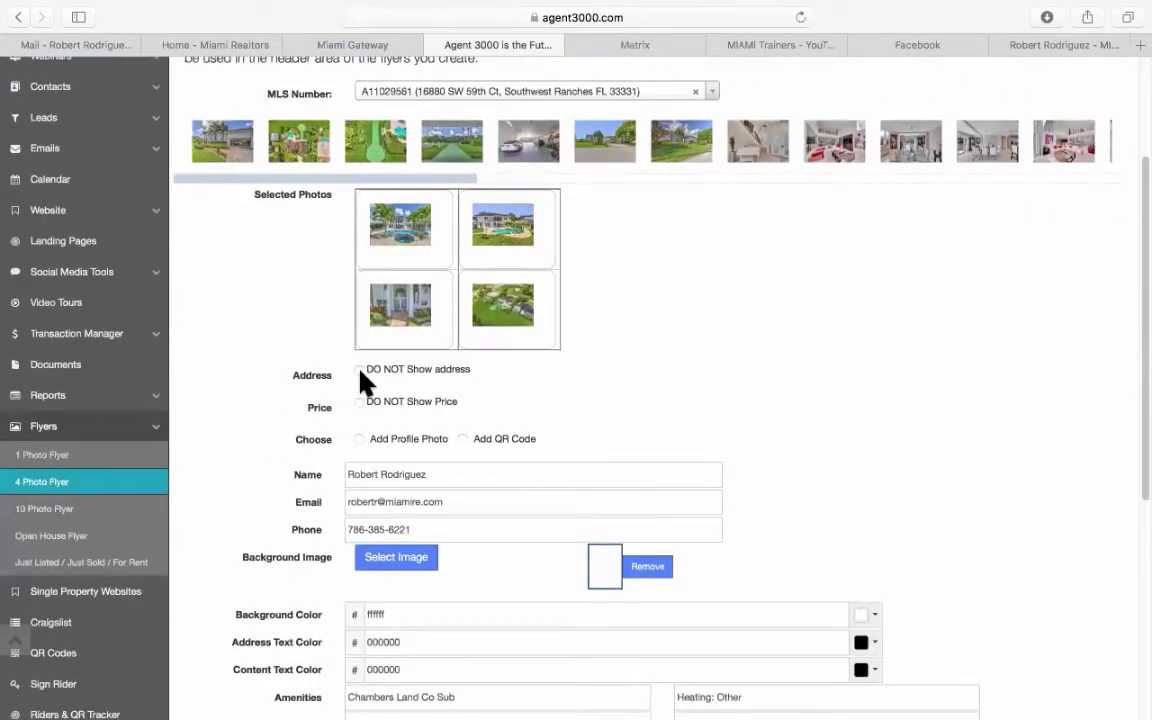
pyautogui.scroll(-1, 362, 380)
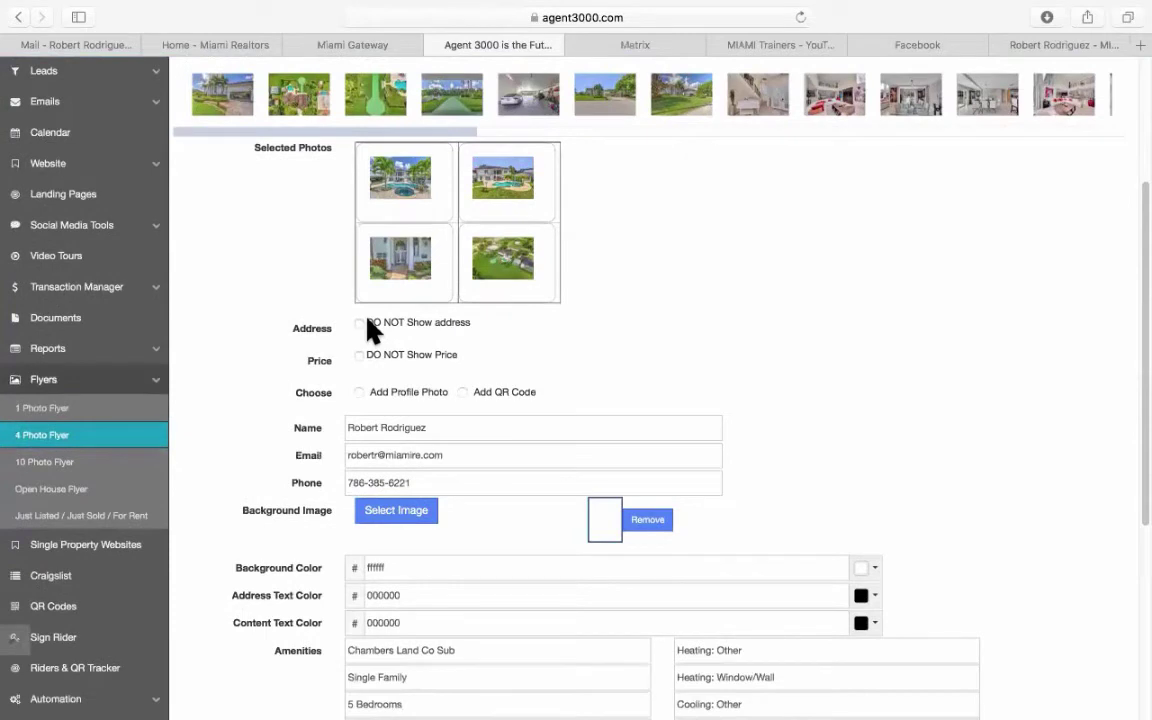
pyautogui.click(462, 392)
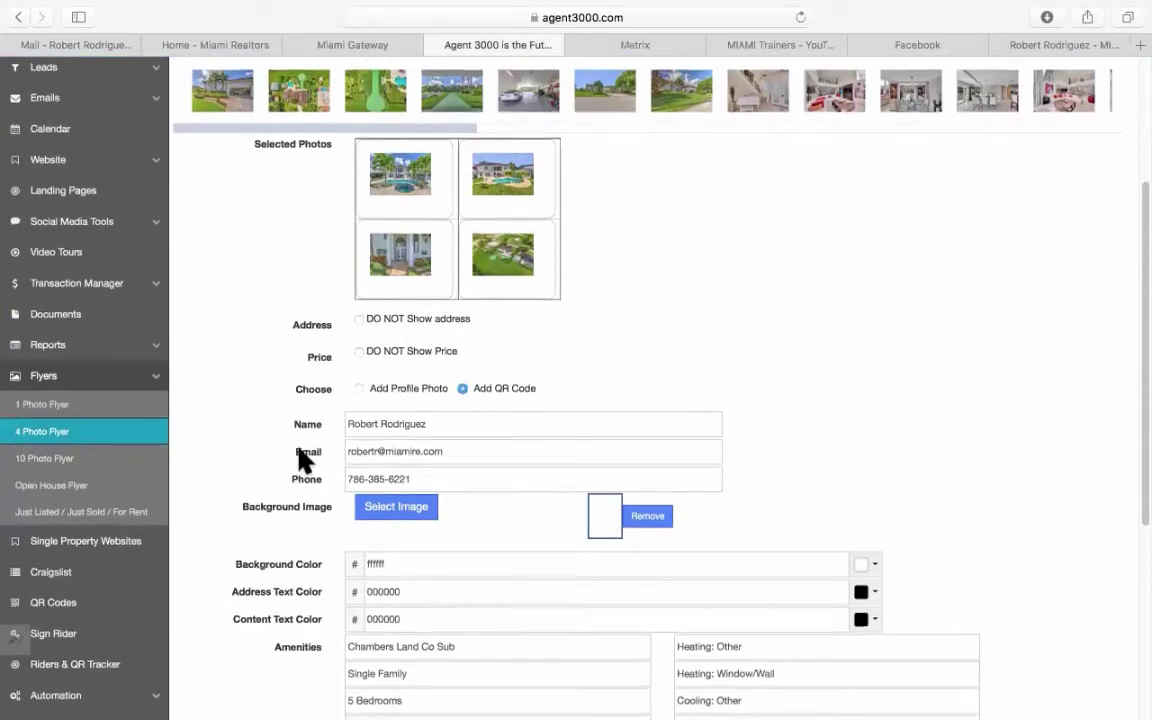
pyautogui.scroll(-5, 298, 460)
pyautogui.scroll(-3, 298, 460)
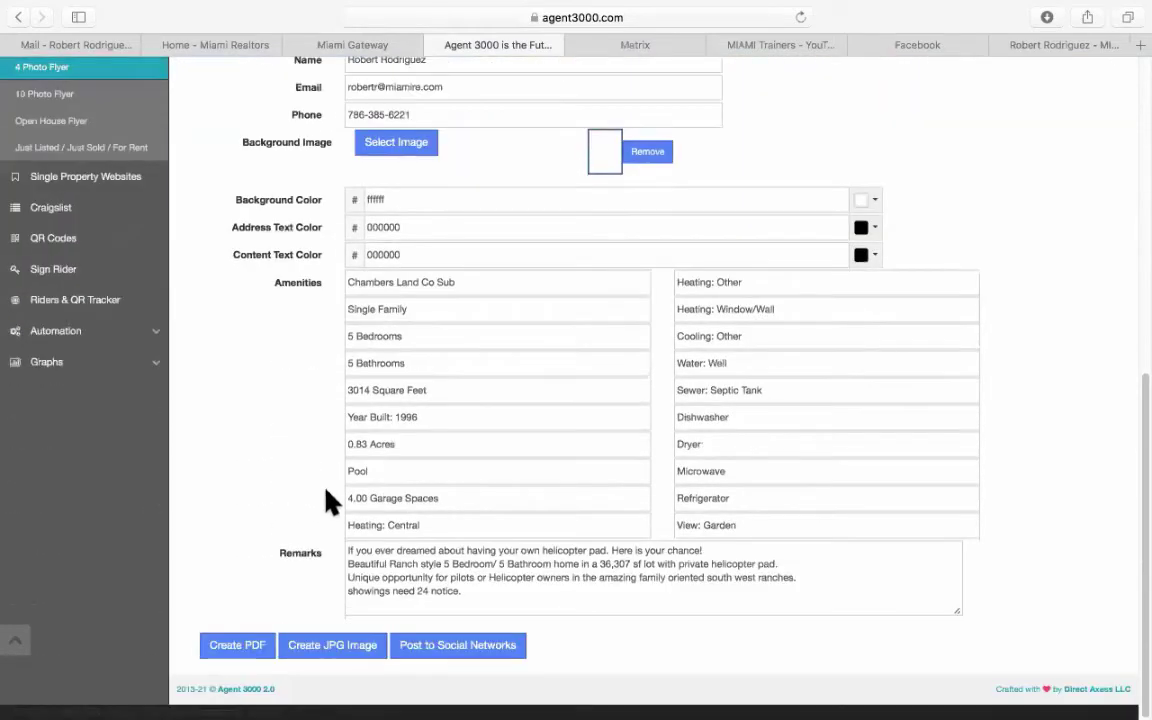
# Create the flyer PDF and scroll through Flyer-A11029561.pdf in Acrobat Reader.
pyautogui.click(240, 646)
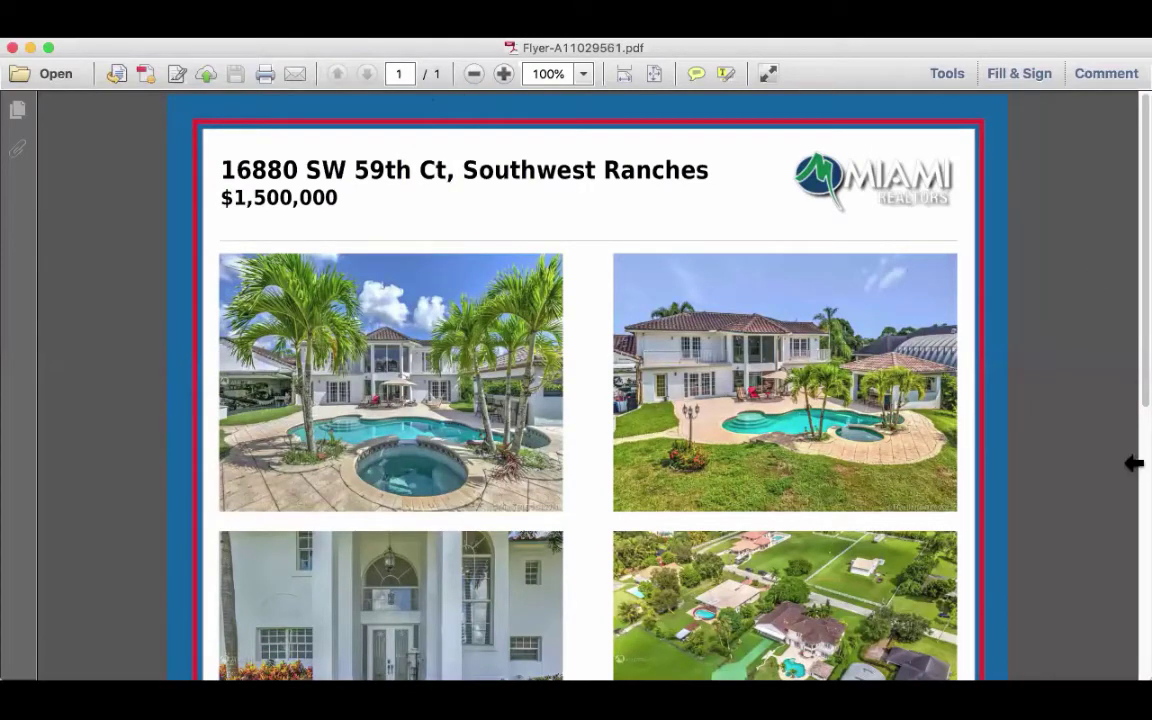
pyautogui.scroll(-10, 1029, 386)
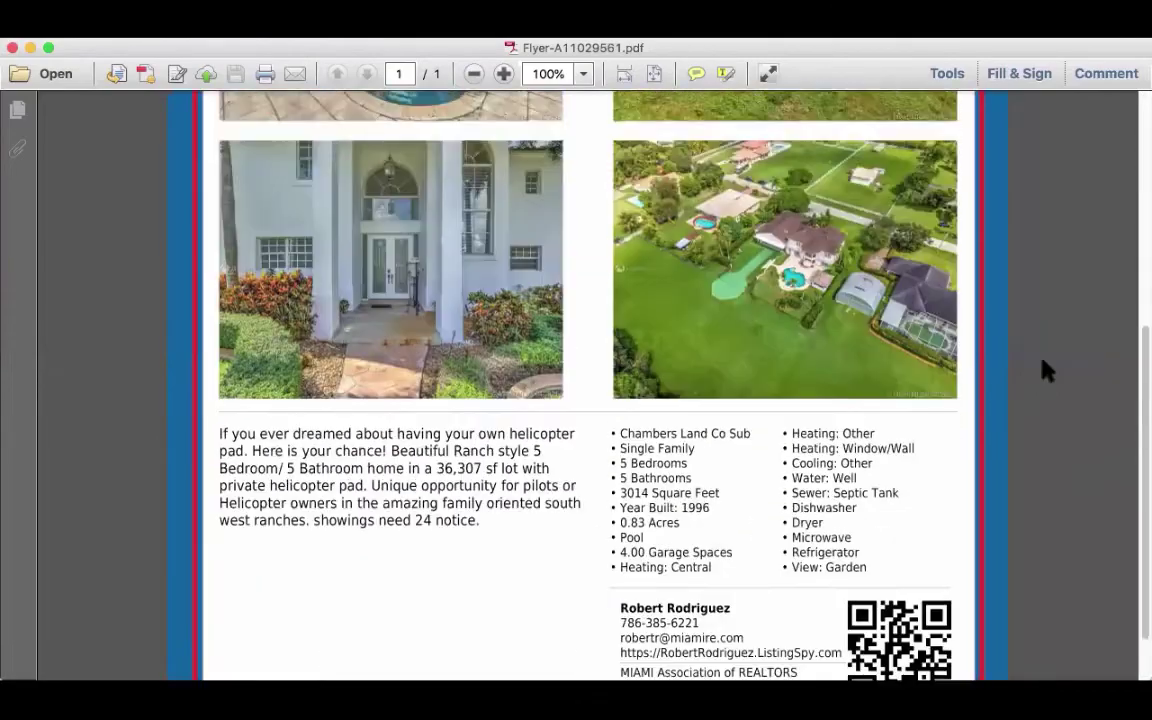
pyautogui.scroll(10, 1044, 368)
pyautogui.scroll(-12, 1044, 368)
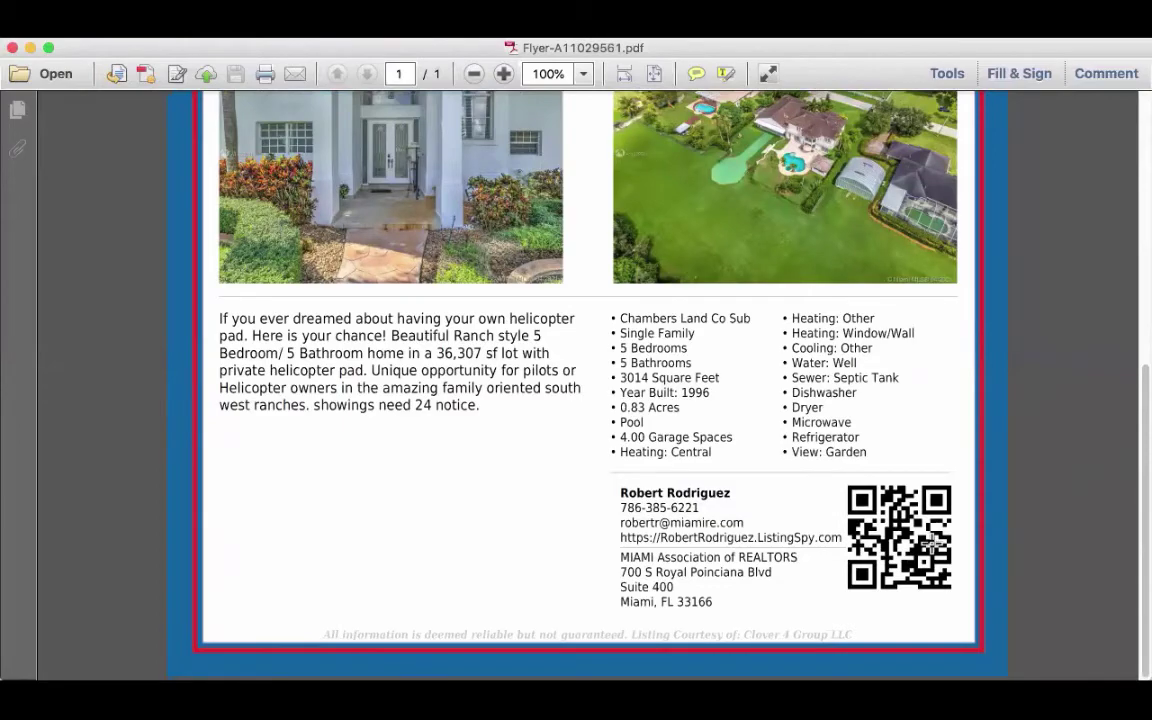
pyautogui.scroll(10, 932, 540)
pyautogui.scroll(-10, 932, 541)
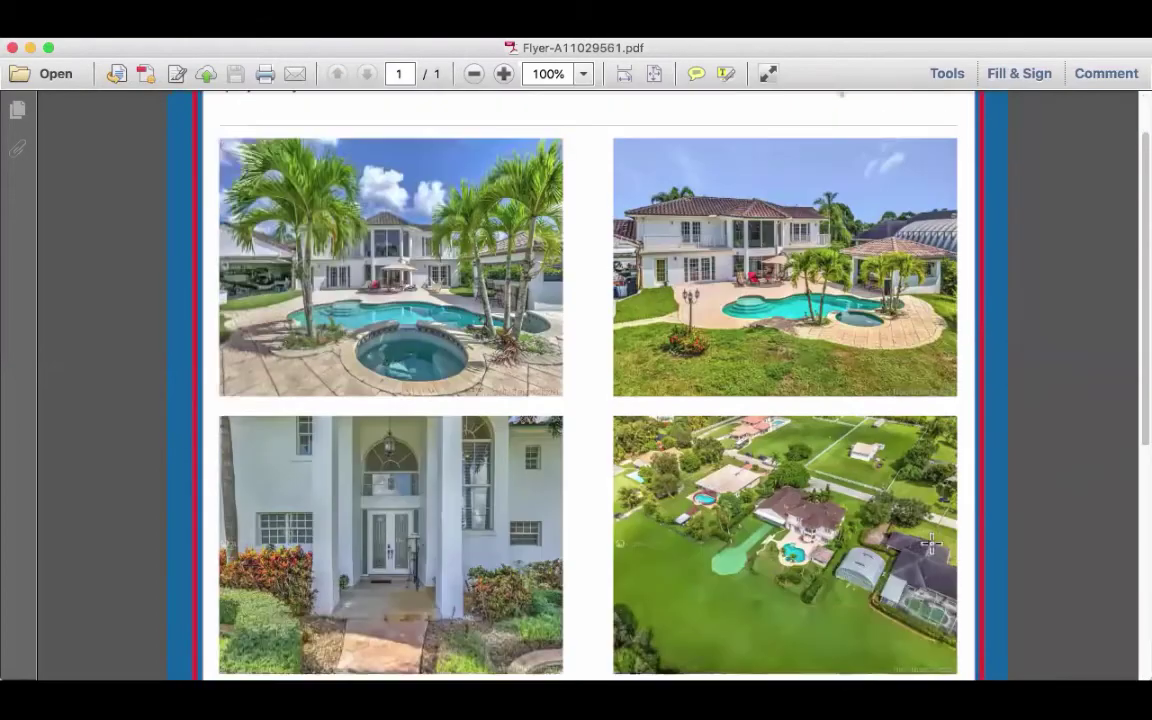
pyautogui.scroll(10, 932, 541)
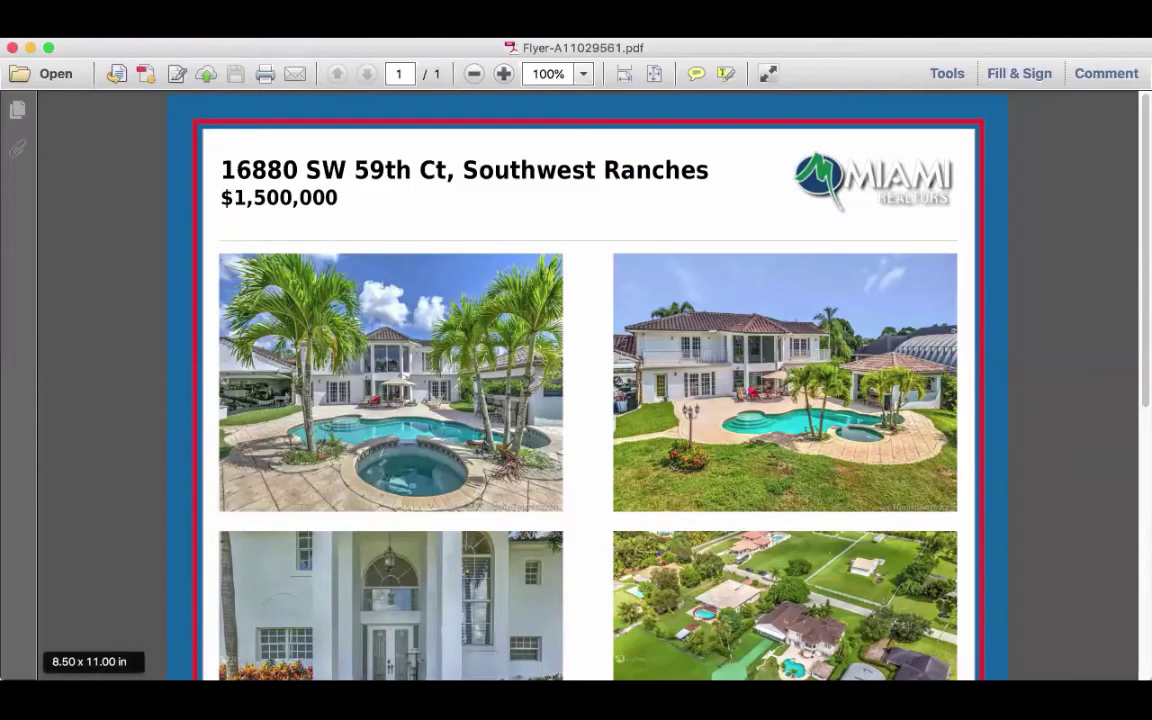
# Open the Open House Flyer form and load listing A11029561, accepting the authorization terms.
pyautogui.press('super+Tab')
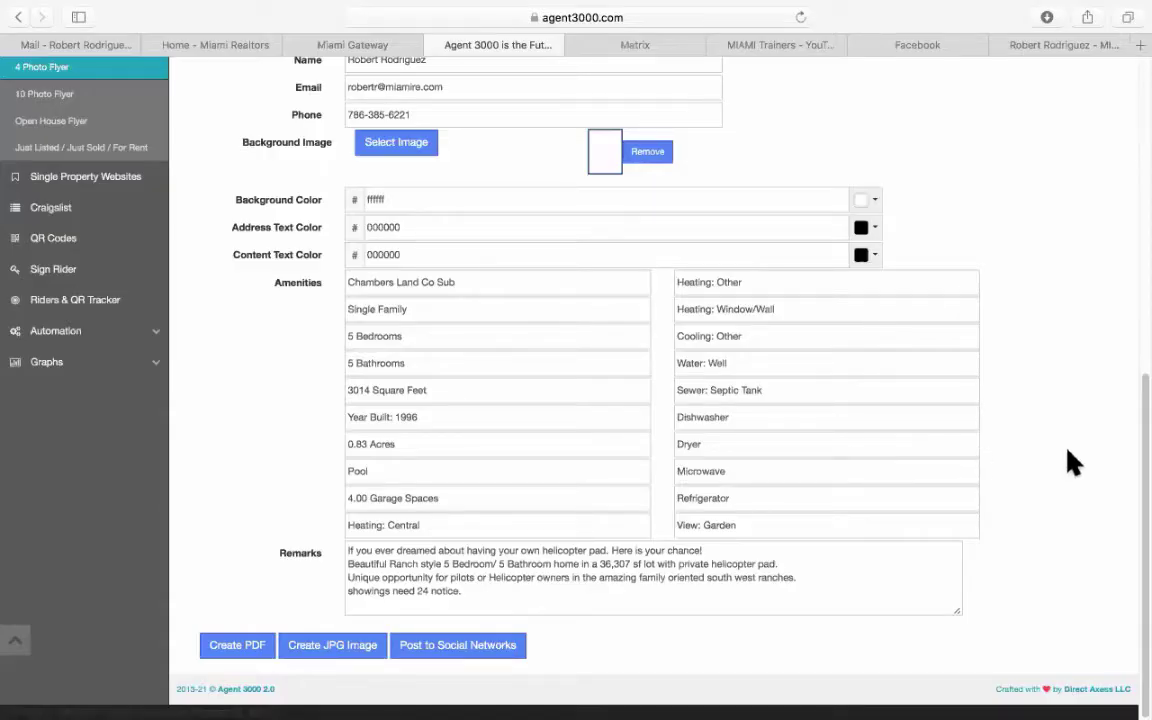
pyautogui.scroll(5, 1078, 448)
pyautogui.scroll(3, 1083, 458)
pyautogui.scroll(-10, 1083, 458)
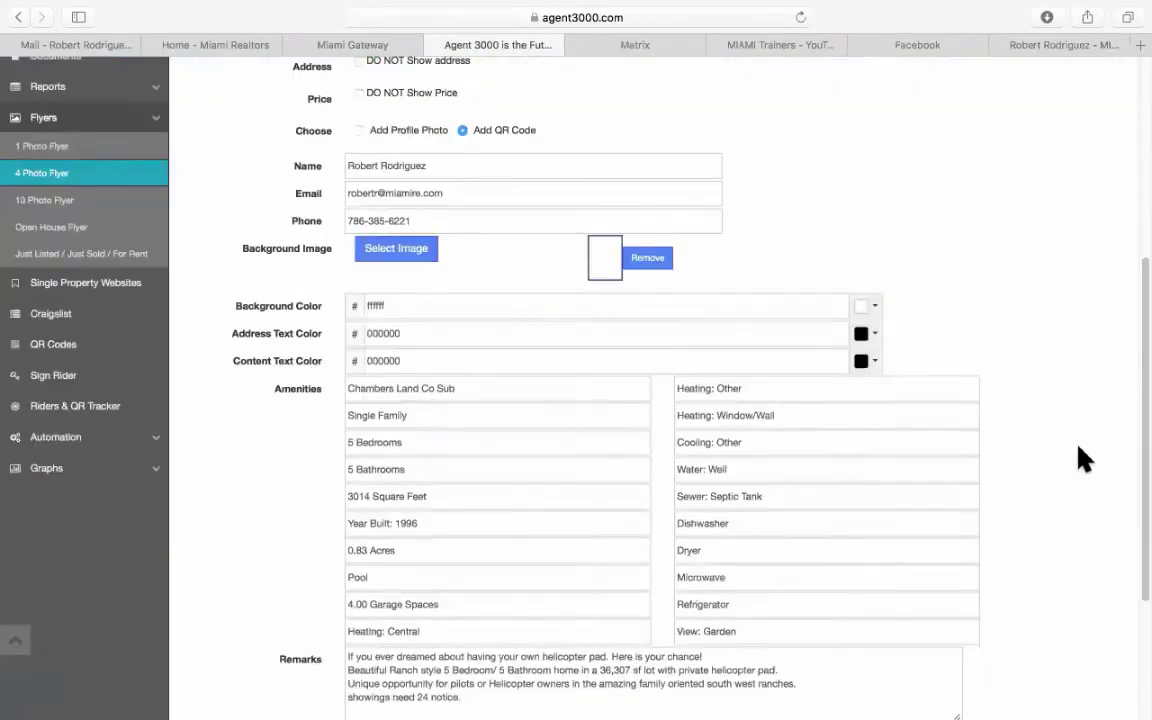
pyautogui.scroll(2, 1083, 458)
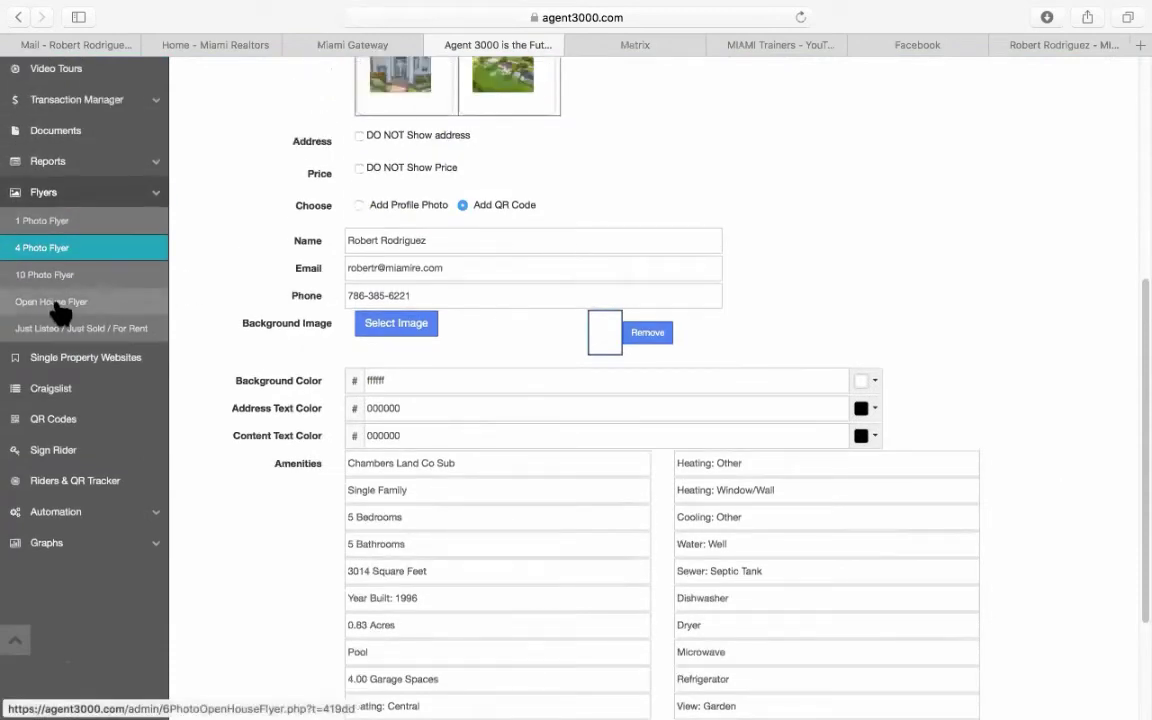
pyautogui.click(51, 303)
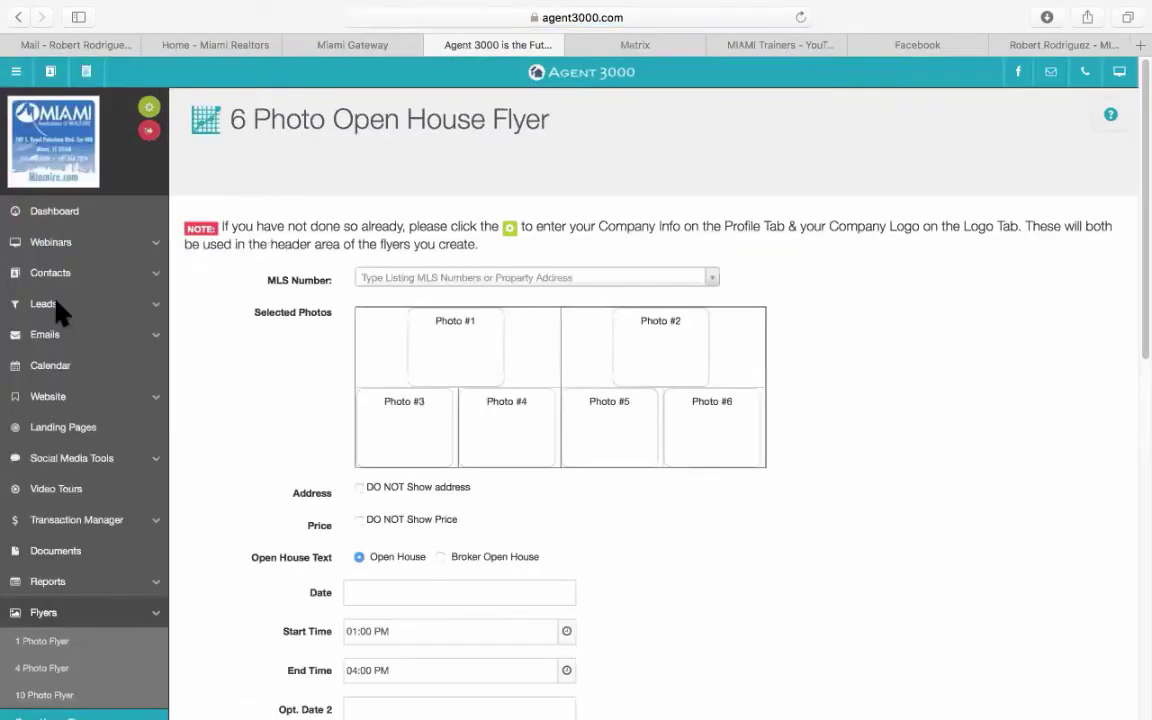
pyautogui.click(418, 283)
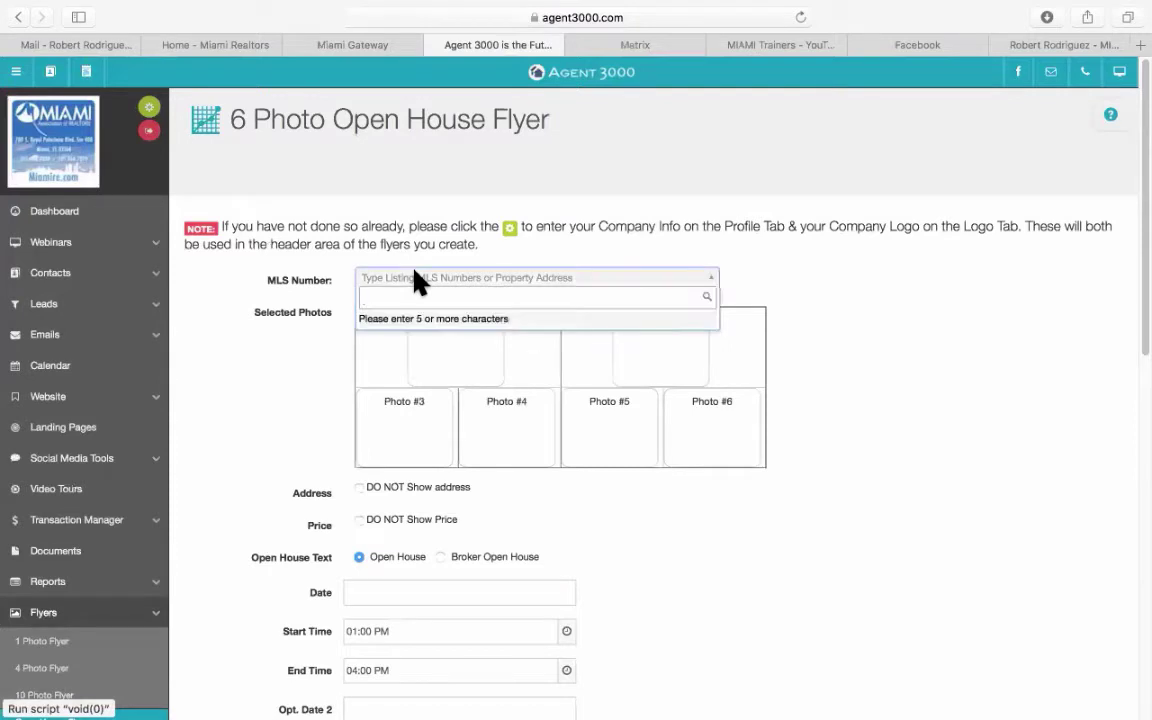
pyautogui.write('A1102956')
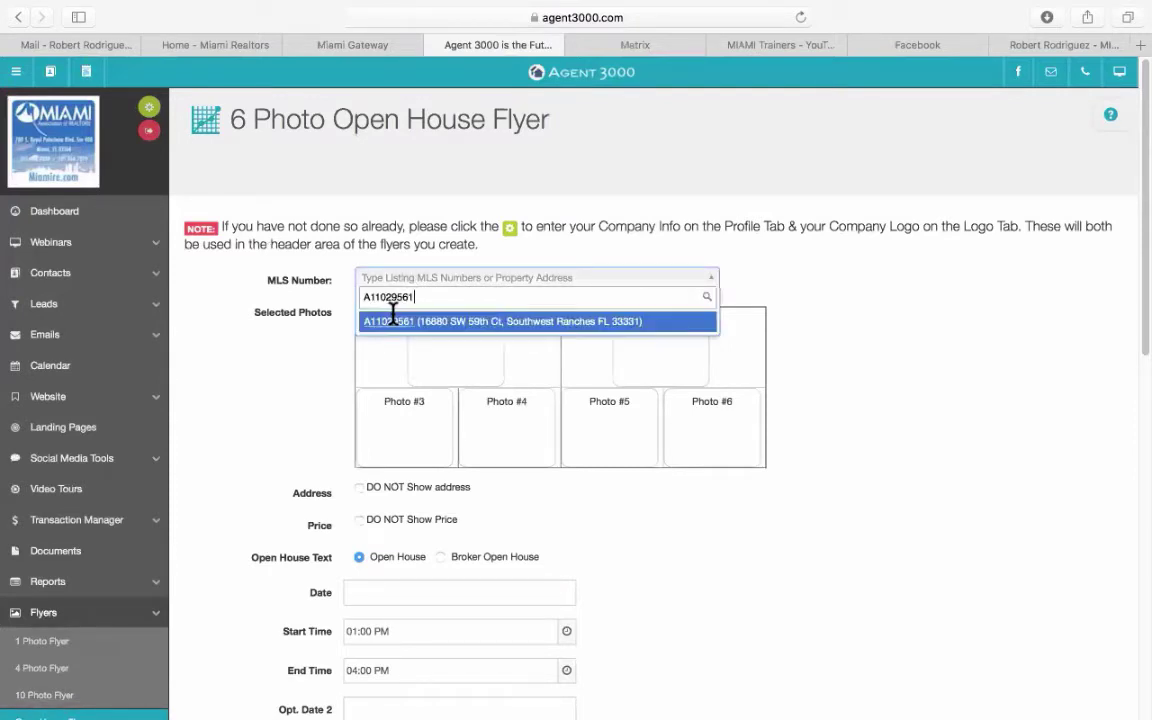
pyautogui.click(394, 322)
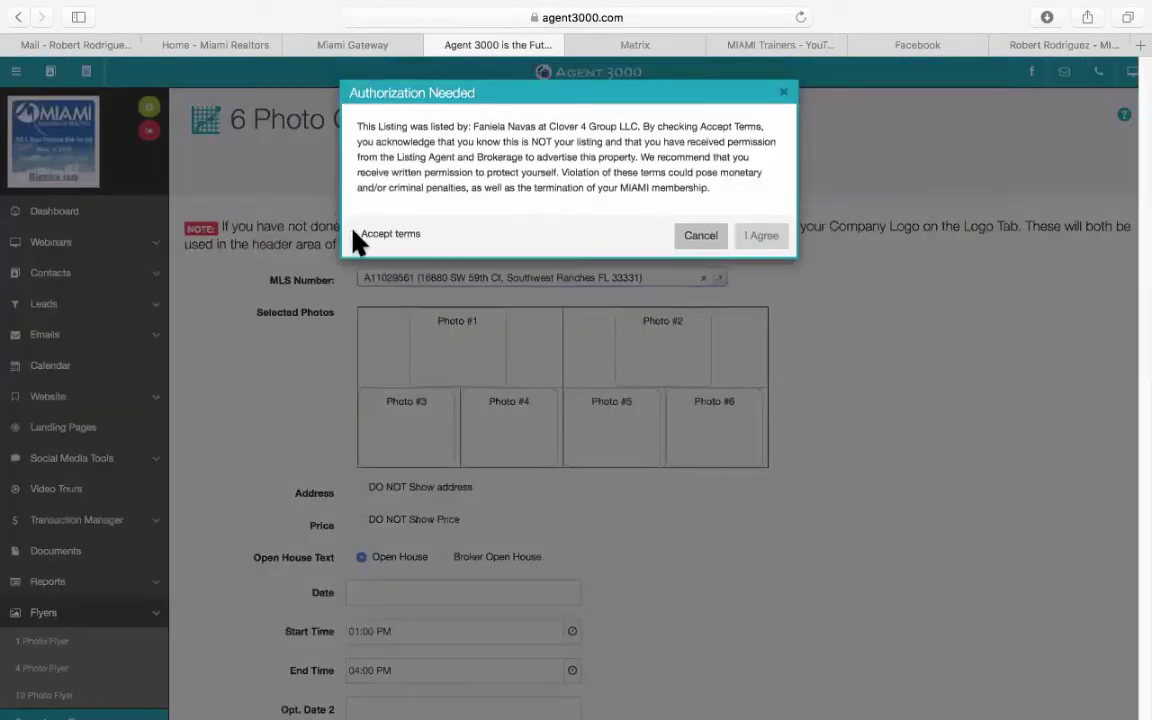
pyautogui.click(356, 234)
pyautogui.click(758, 242)
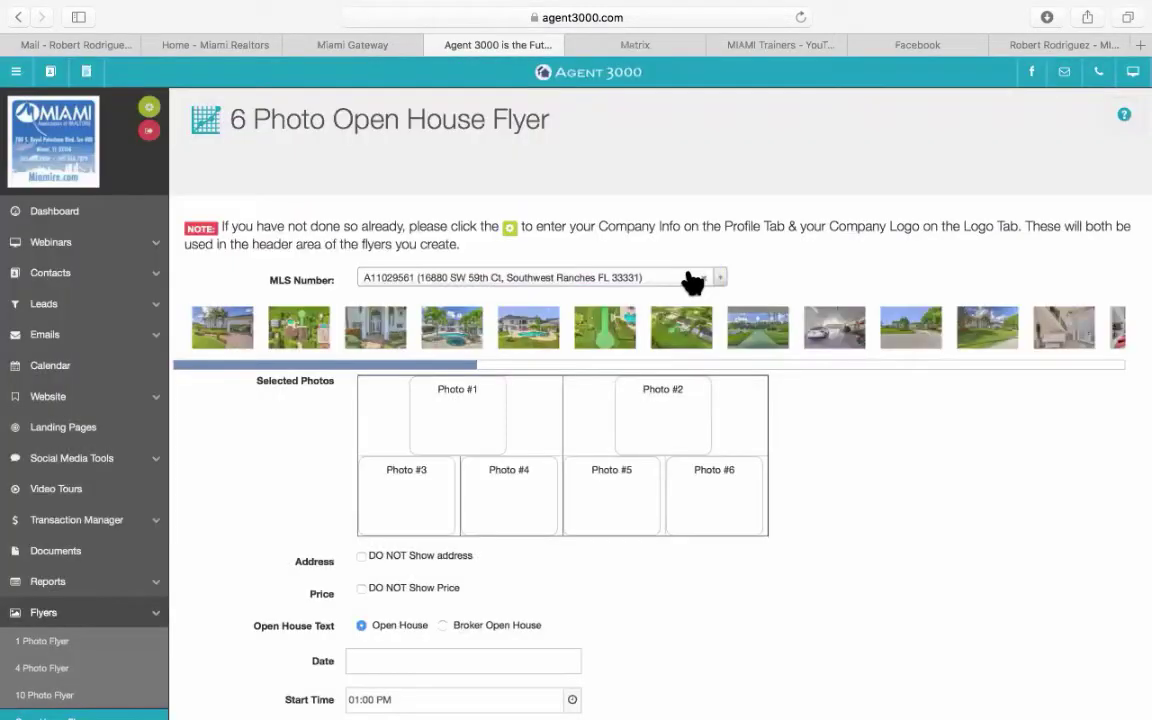
# Fill Photo #1–#6 with the pool, house-front, entrance, green-path, garage and lawn photos.
pyautogui.moveTo(478, 338); pyautogui.dragTo(440, 408)
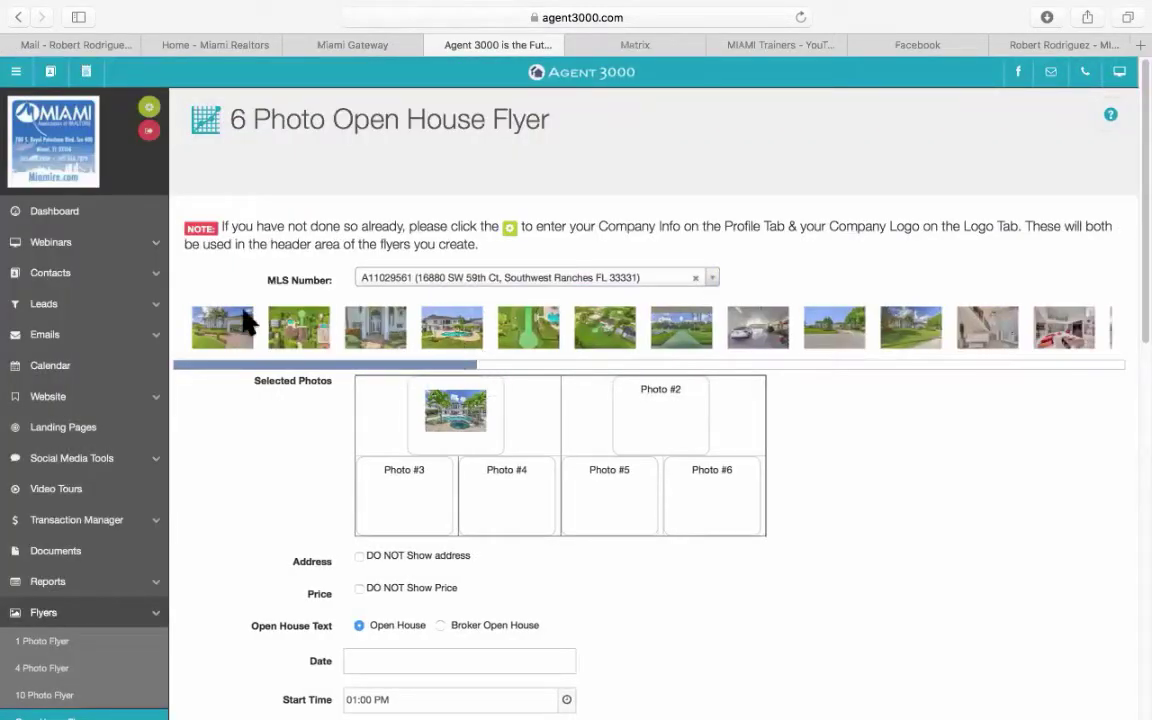
pyautogui.moveTo(245, 343); pyautogui.dragTo(650, 410)
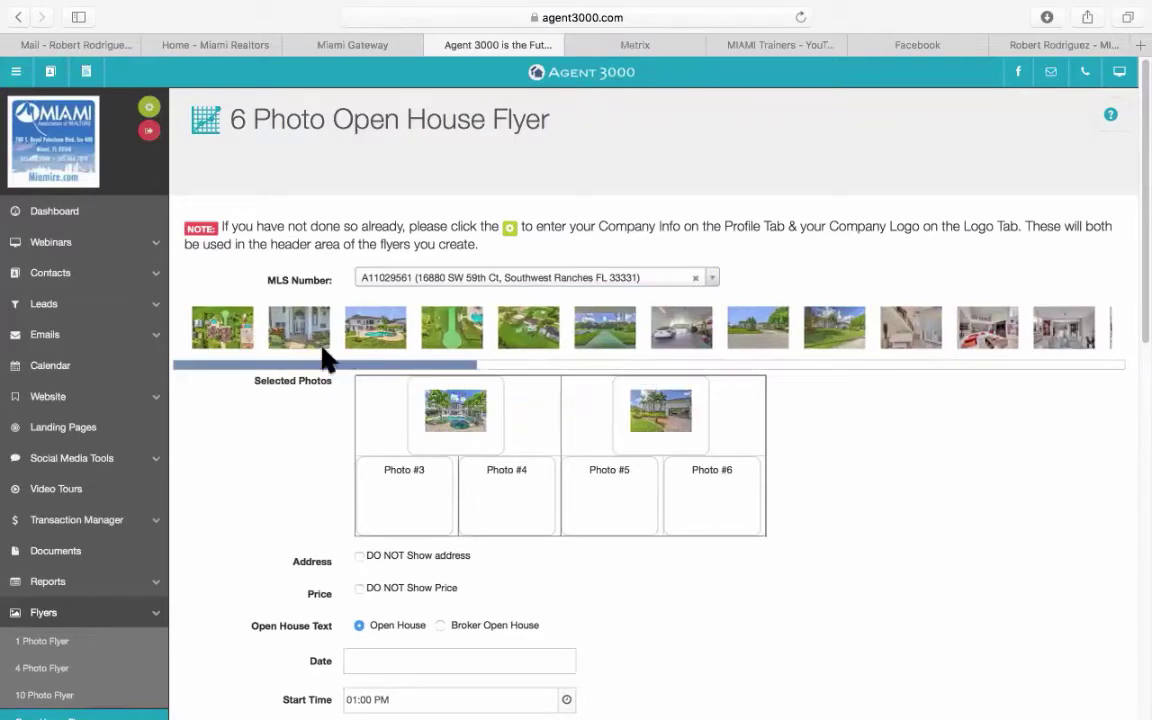
pyautogui.moveTo(300, 335); pyautogui.dragTo(424, 502)
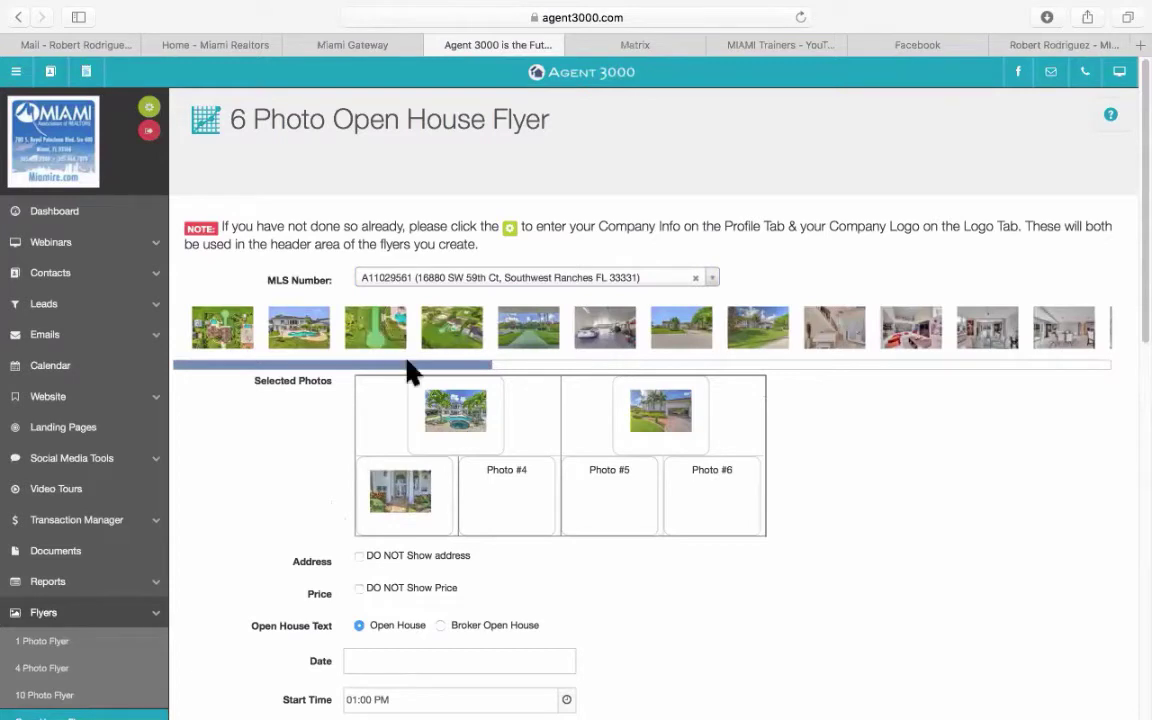
pyautogui.moveTo(380, 332); pyautogui.dragTo(498, 504)
pyautogui.moveTo(530, 337); pyautogui.dragTo(590, 485)
pyautogui.moveTo(378, 327); pyautogui.dragTo(760, 512)
# Set the open house date to May 8, 2021.
pyautogui.scroll(-5, 941, 524)
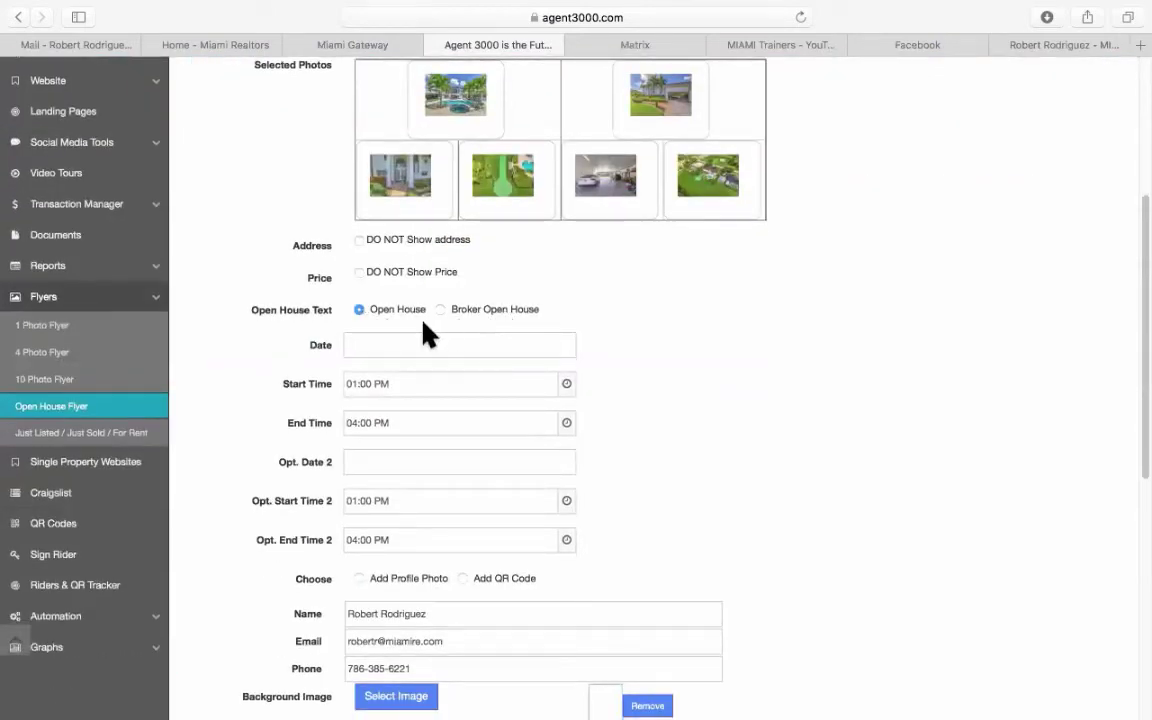
pyautogui.click(375, 345)
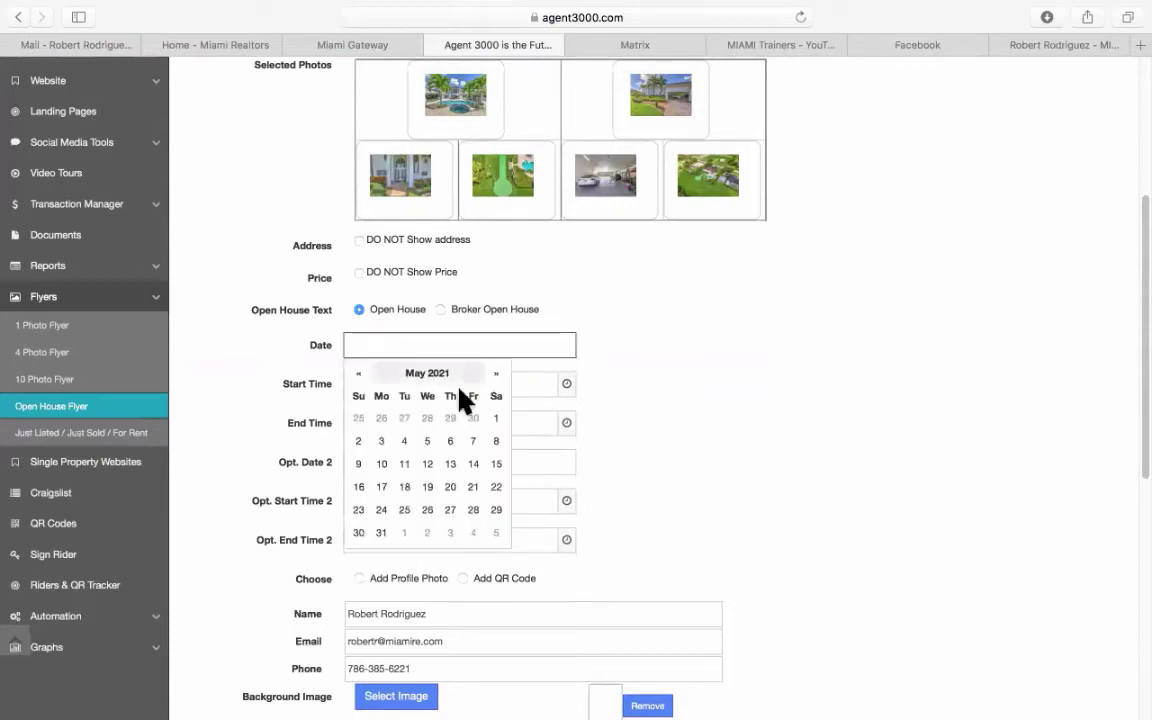
pyautogui.click(497, 441)
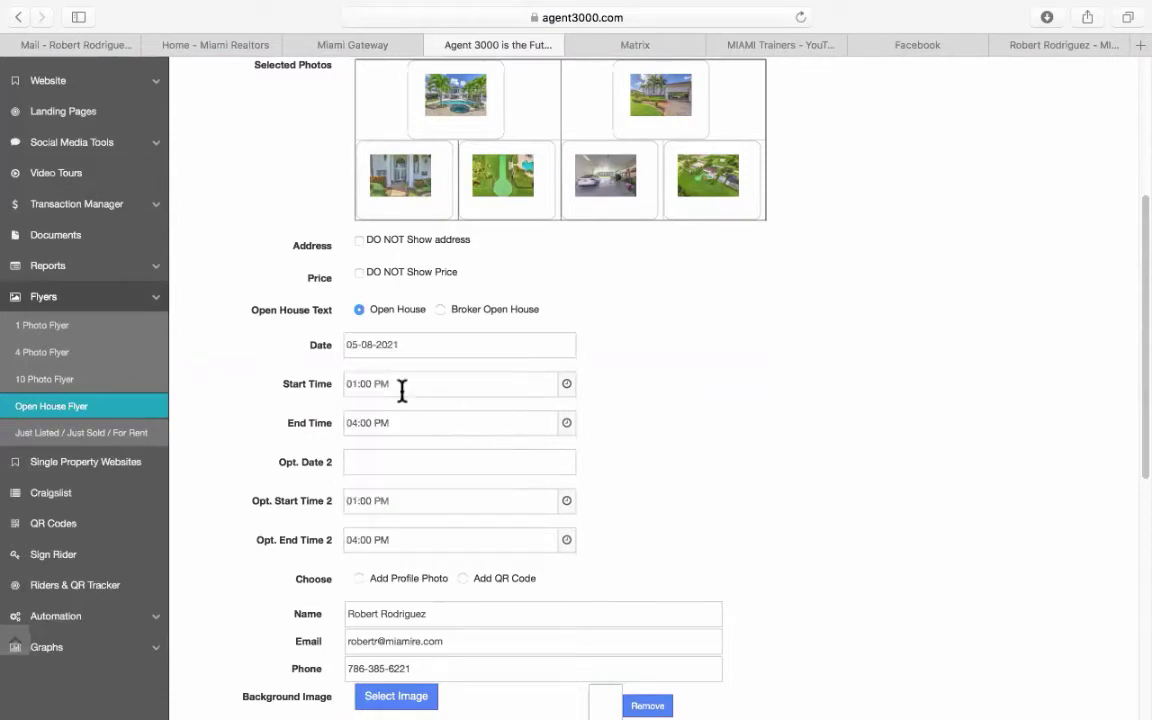
# Add a QR code to the open house flyer and create its JPG image.
pyautogui.scroll(-1, 668, 476)
pyautogui.scroll(-5, 668, 476)
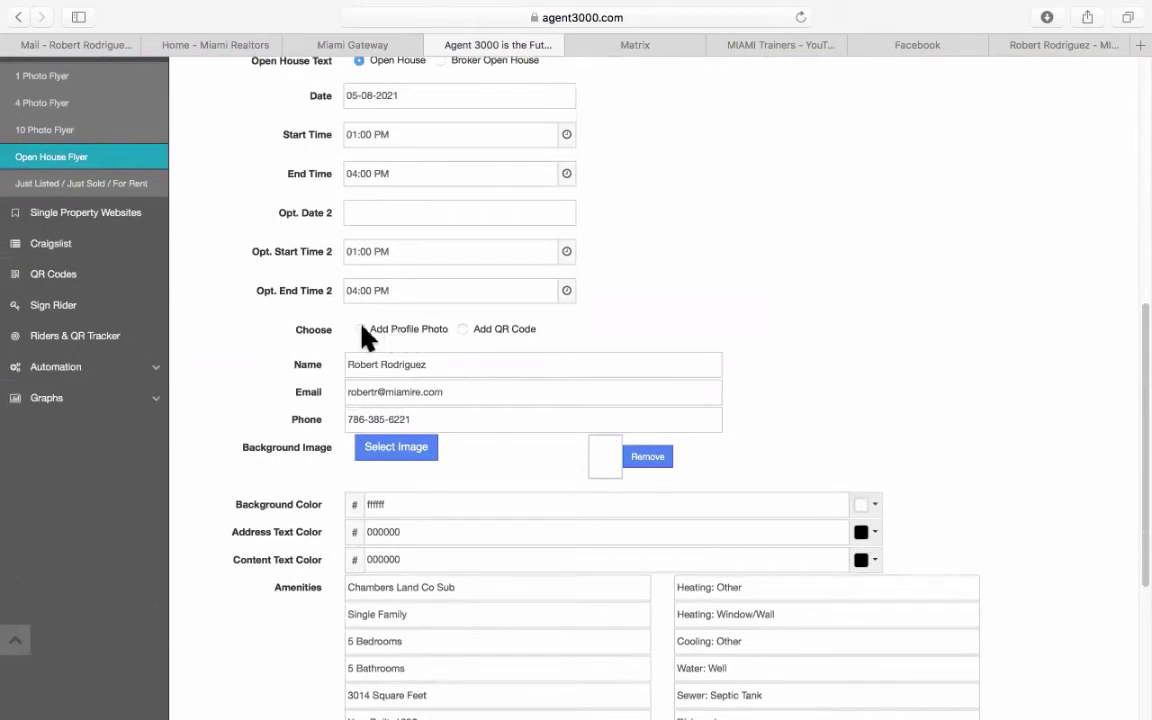
pyautogui.click(462, 329)
pyautogui.scroll(-5, 236, 483)
pyautogui.scroll(-2, 236, 483)
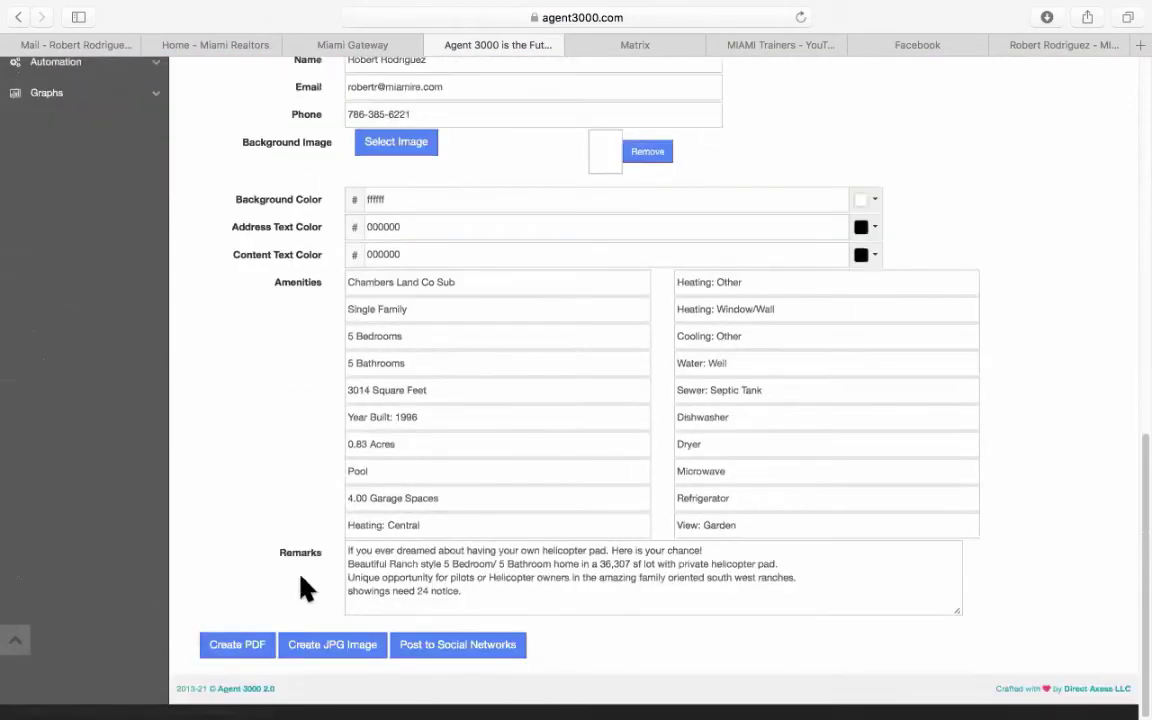
pyautogui.click(330, 645)
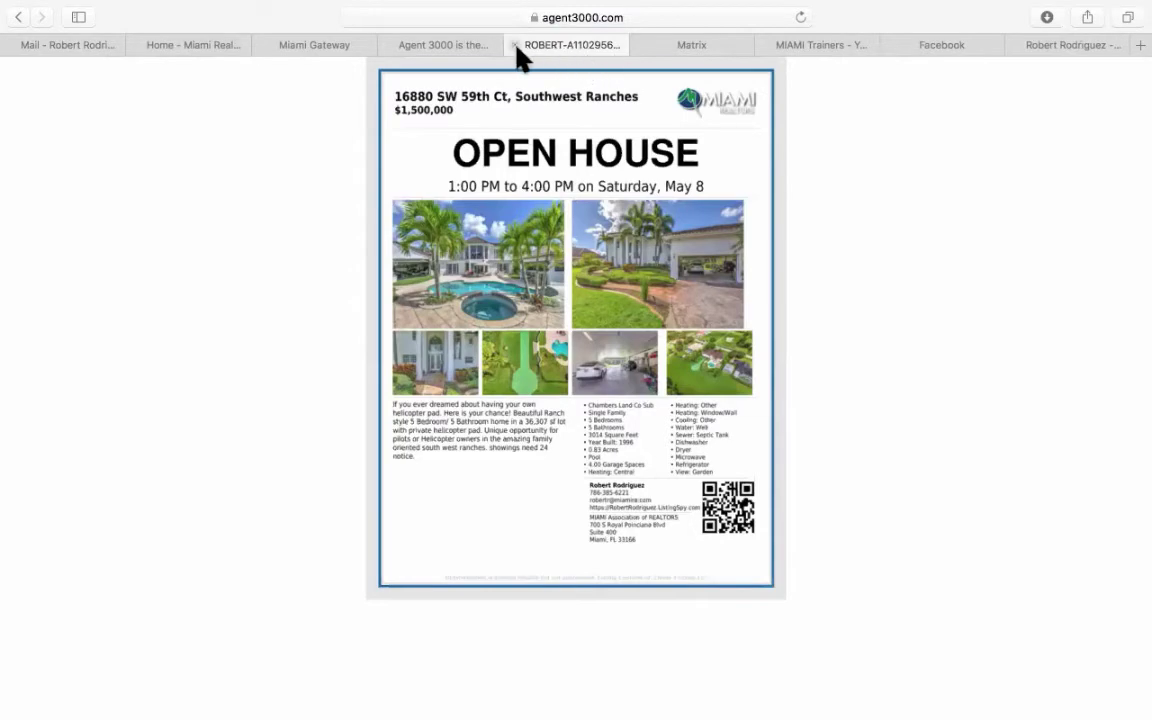
# Close the generated open house flyer image tab after reviewing it.
pyautogui.click(511, 45)
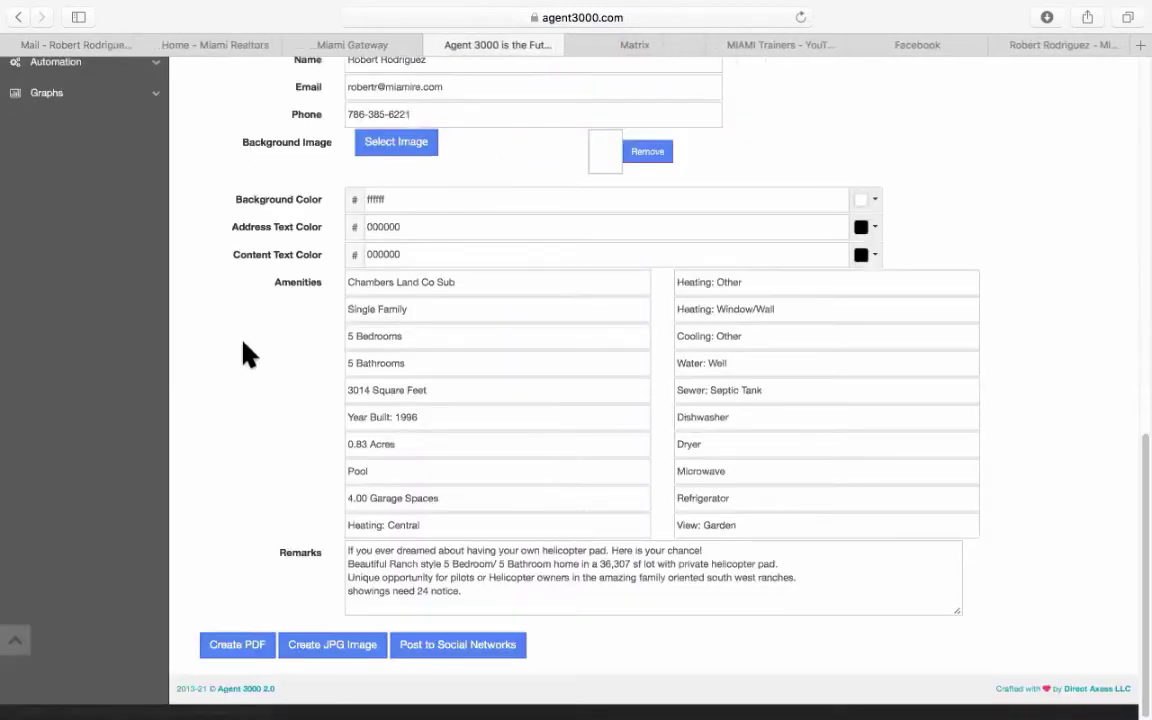
pyautogui.scroll(5, 248, 355)
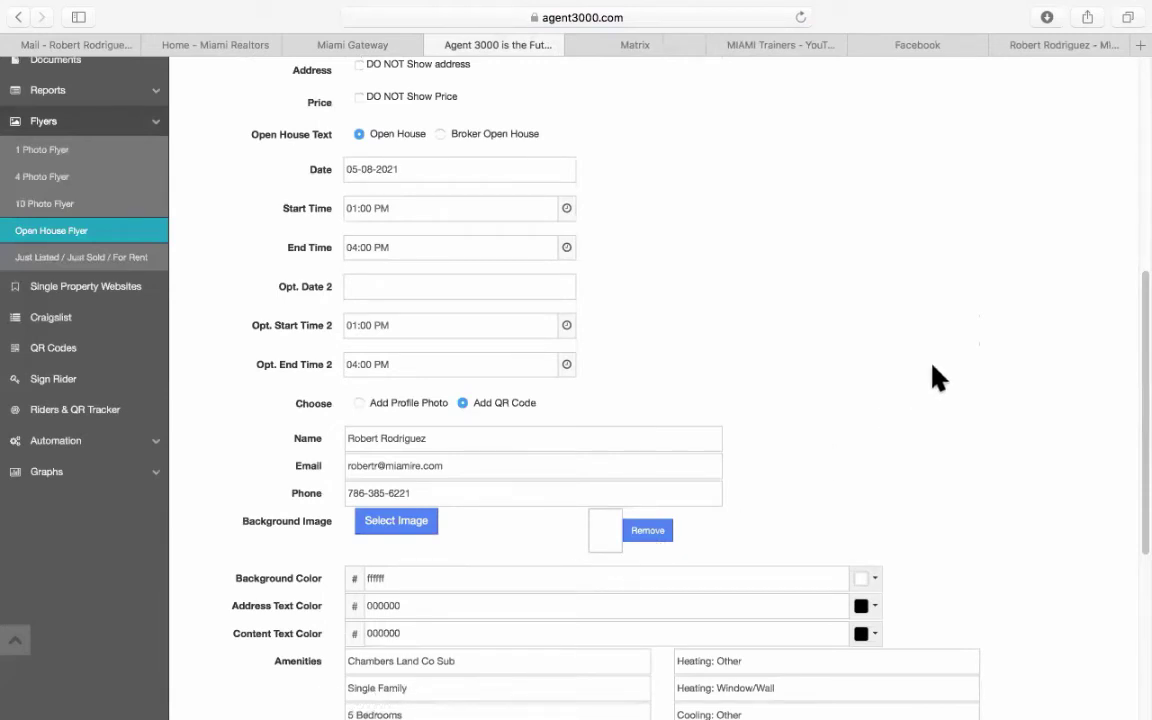
pyautogui.scroll(6, 937, 378)
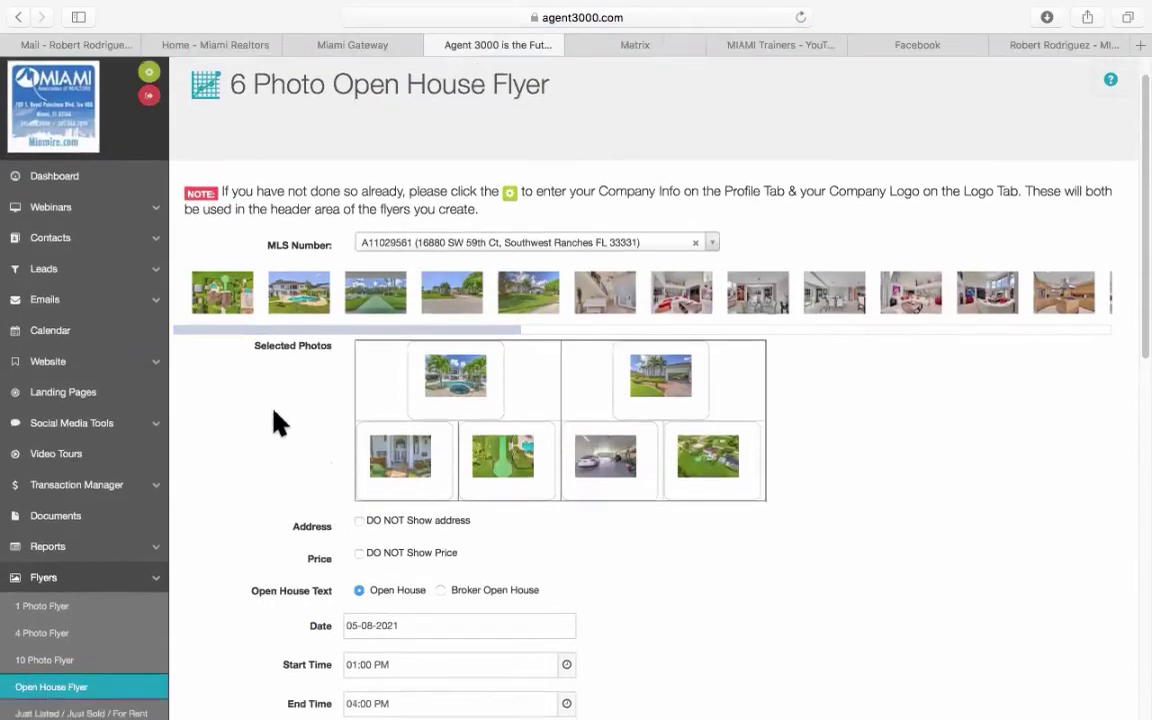
pyautogui.scroll(-3, 278, 419)
pyautogui.scroll(-2, 278, 423)
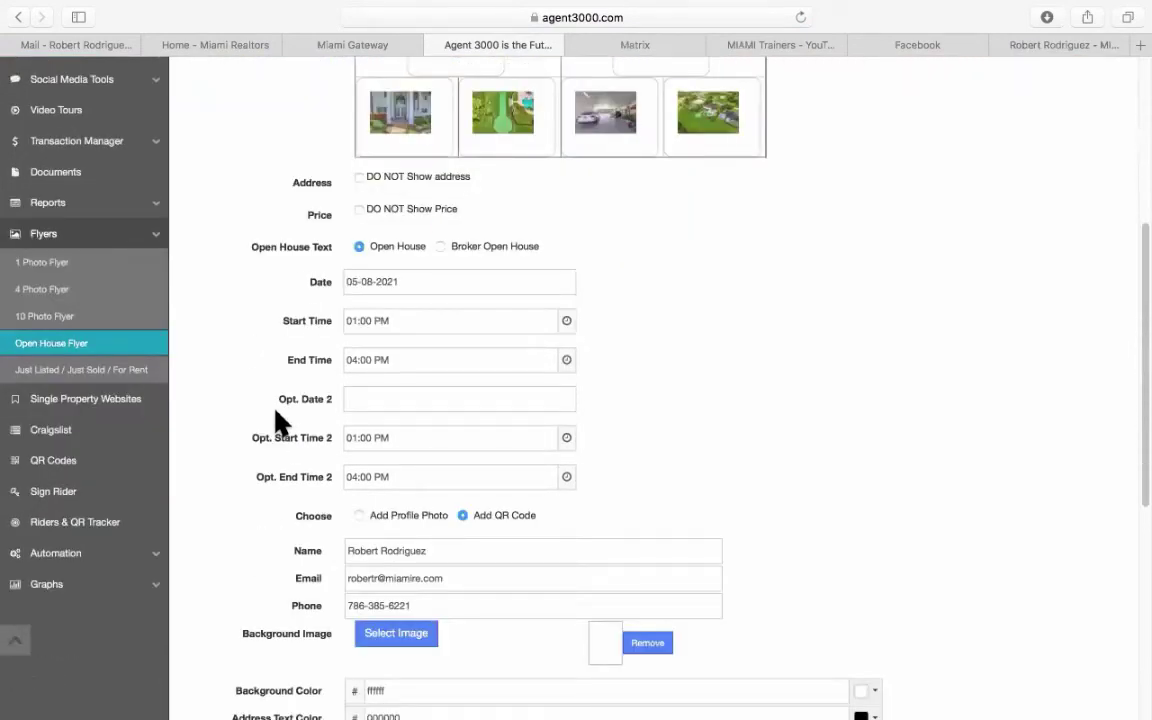
pyautogui.scroll(2, 278, 423)
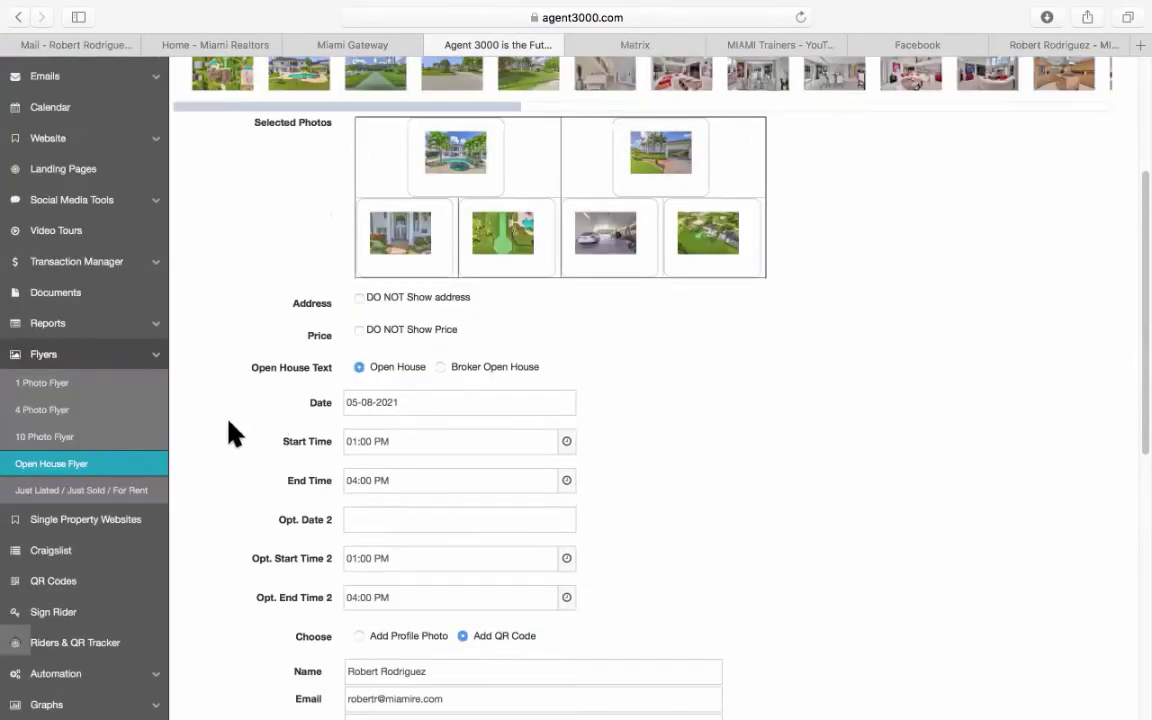
# Open the Just Listed / Just Sold / For Rent flyer and mark the listing For Rent.
pyautogui.click(50, 495)
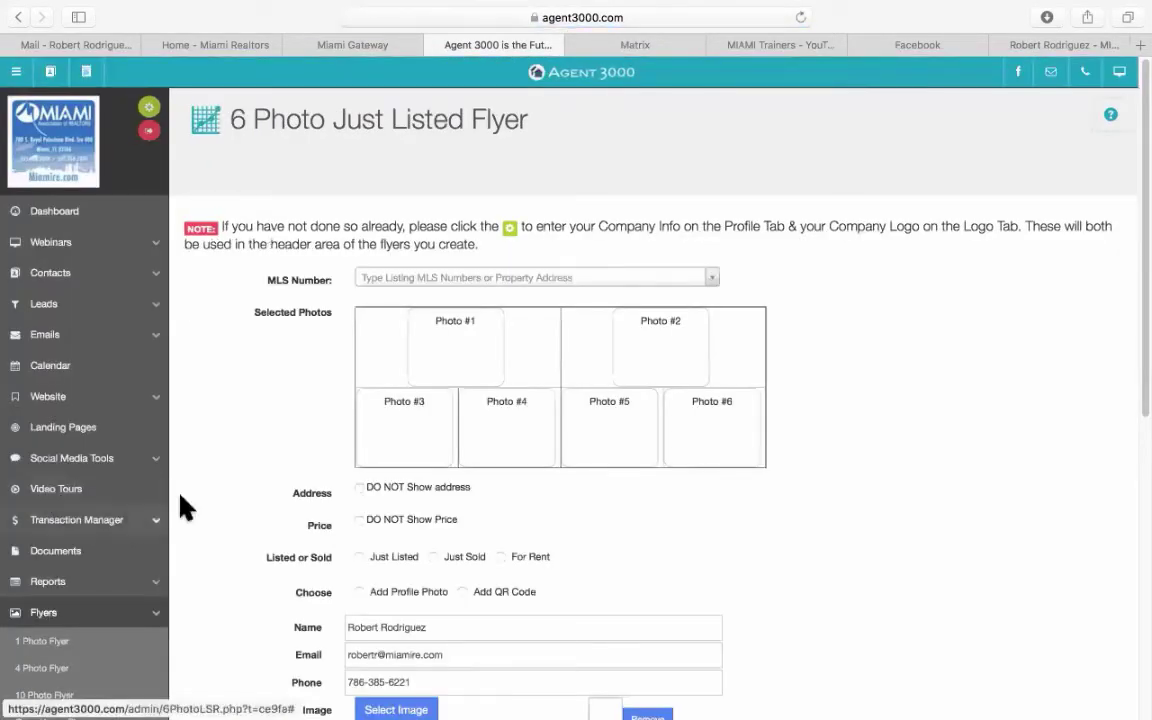
pyautogui.scroll(-2, 265, 388)
pyautogui.scroll(-5, 265, 388)
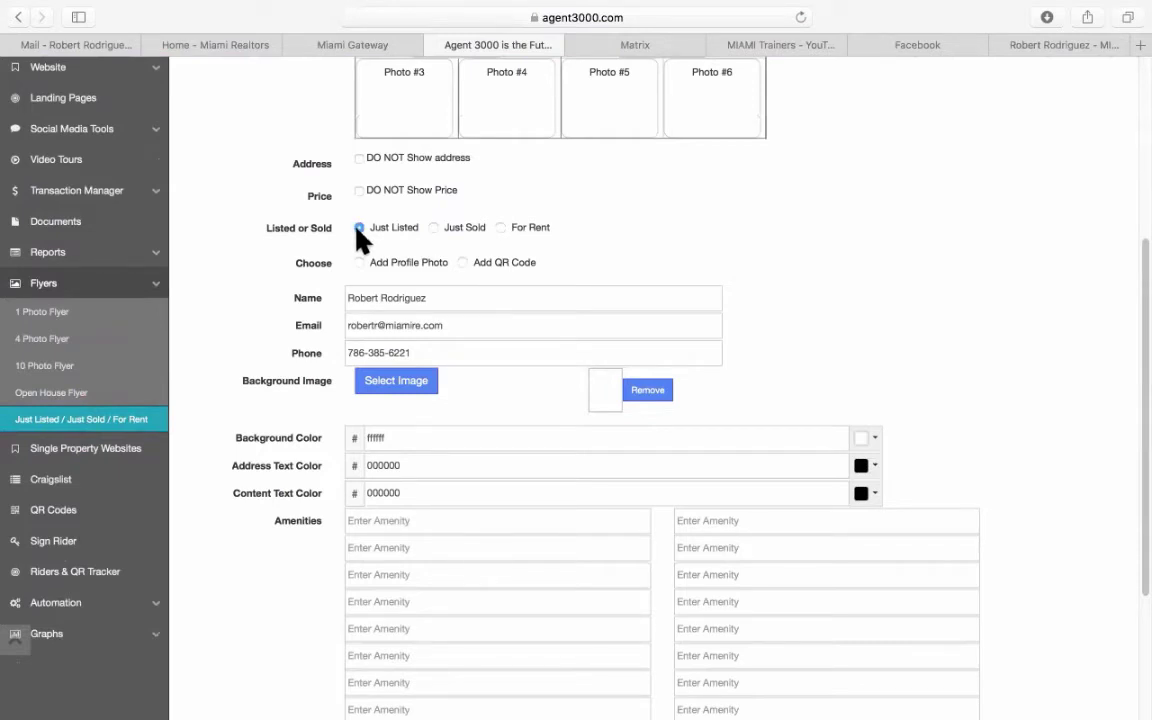
pyautogui.click(461, 236)
pyautogui.click(539, 222)
pyautogui.scroll(5, 850, 355)
pyautogui.scroll(-5, 856, 360)
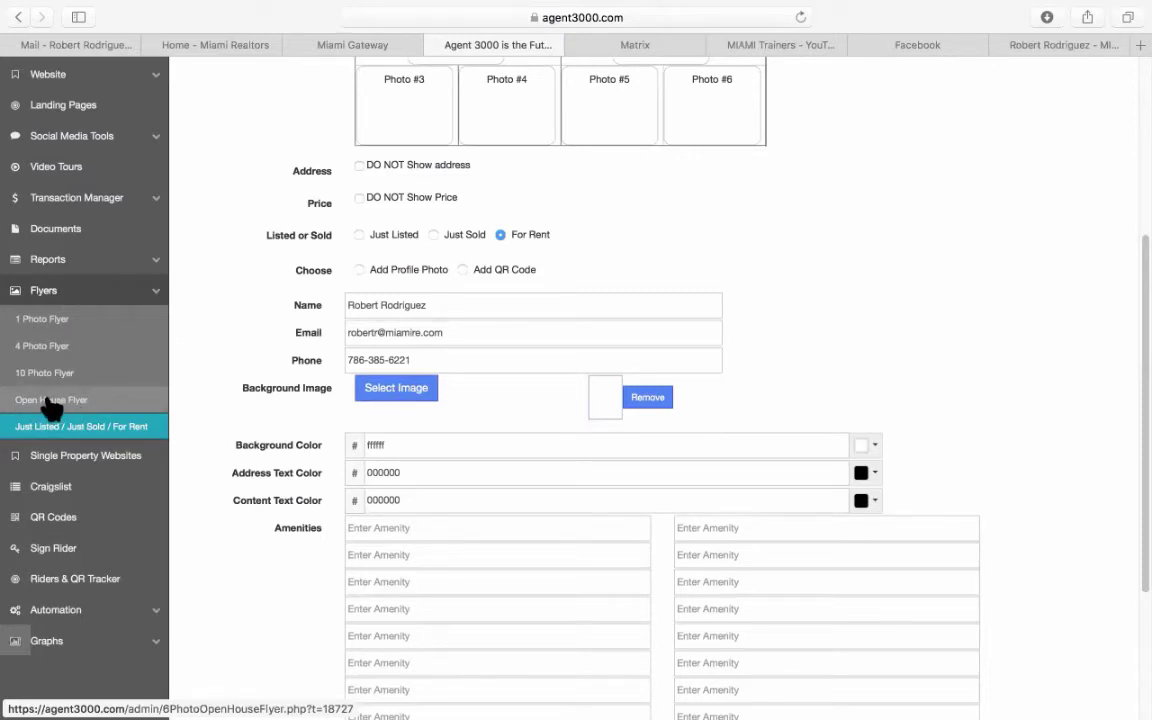
pyautogui.scroll(1, 50, 400)
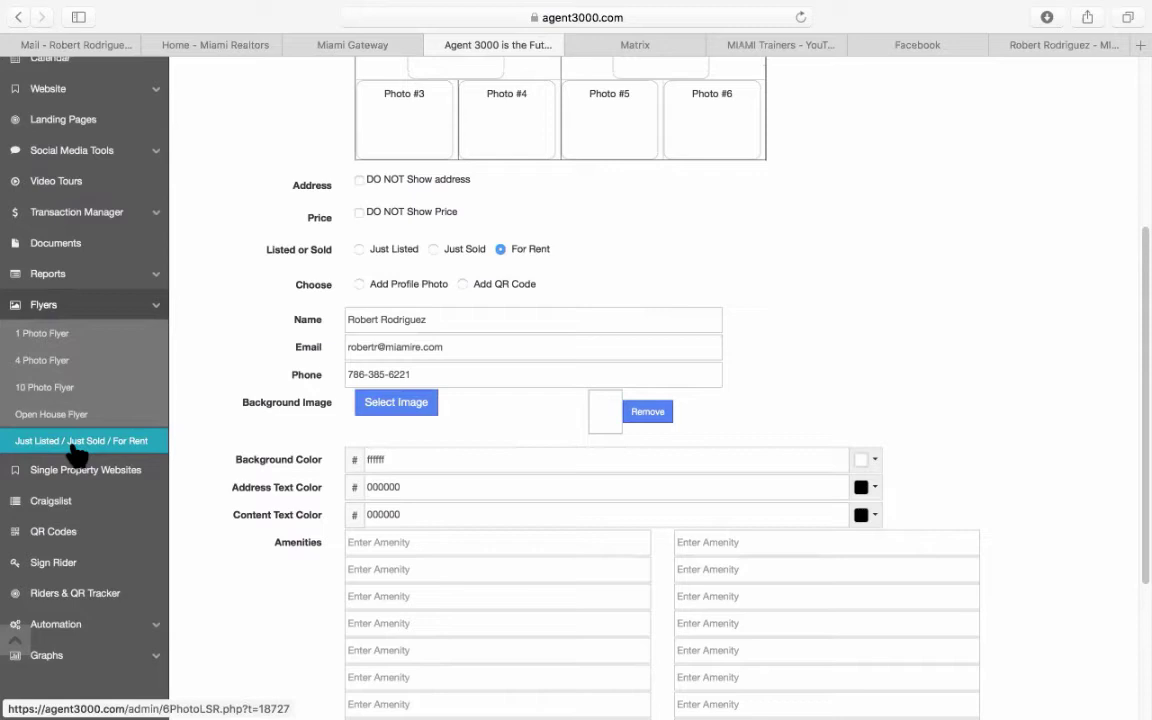
pyautogui.scroll(5, 565, 500)
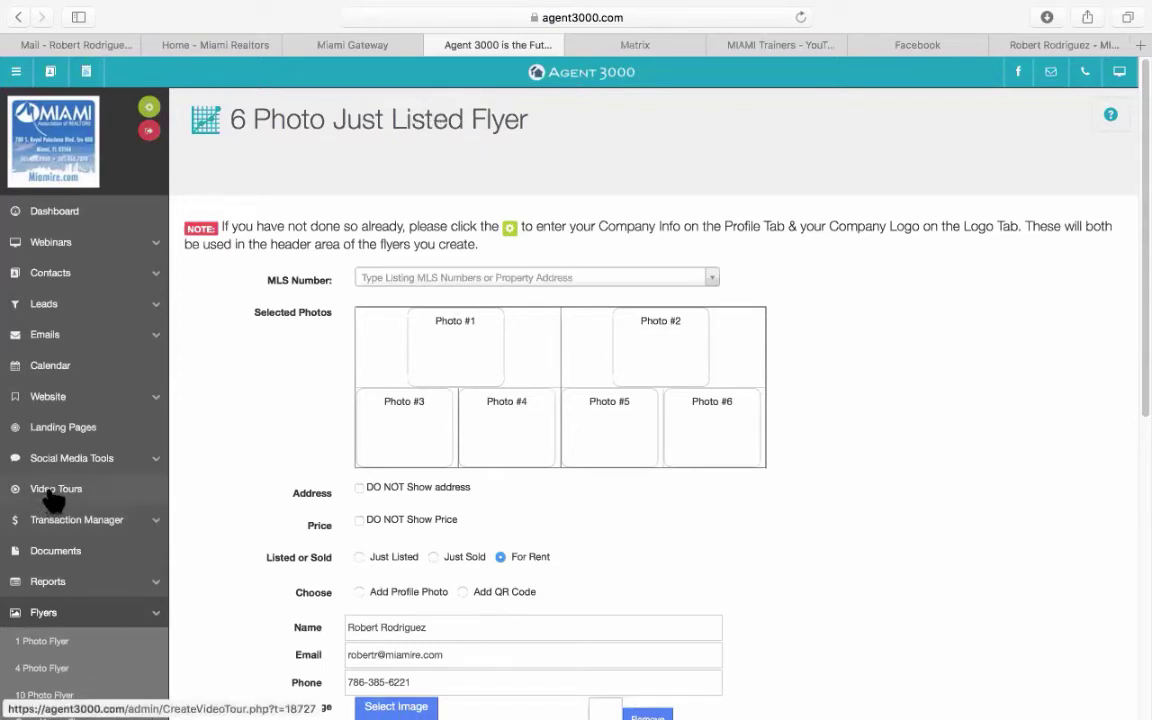
pyautogui.scroll(-5, 52, 500)
pyautogui.scroll(3, 54, 496)
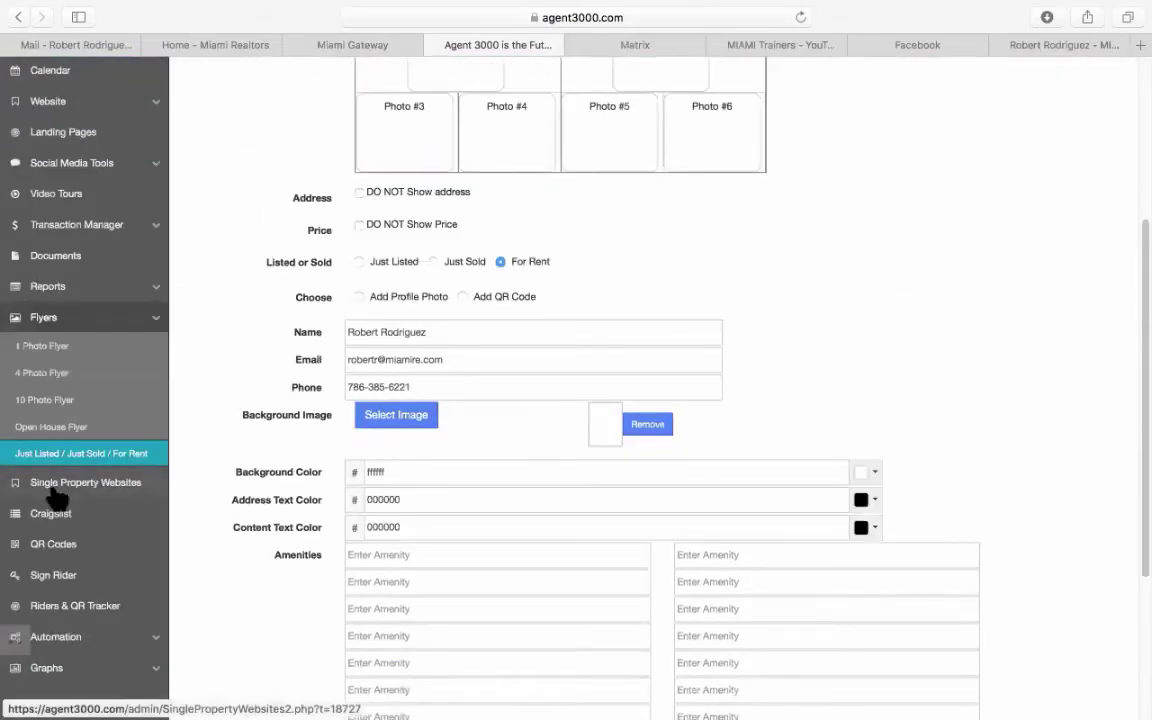
pyautogui.scroll(3, 45, 420)
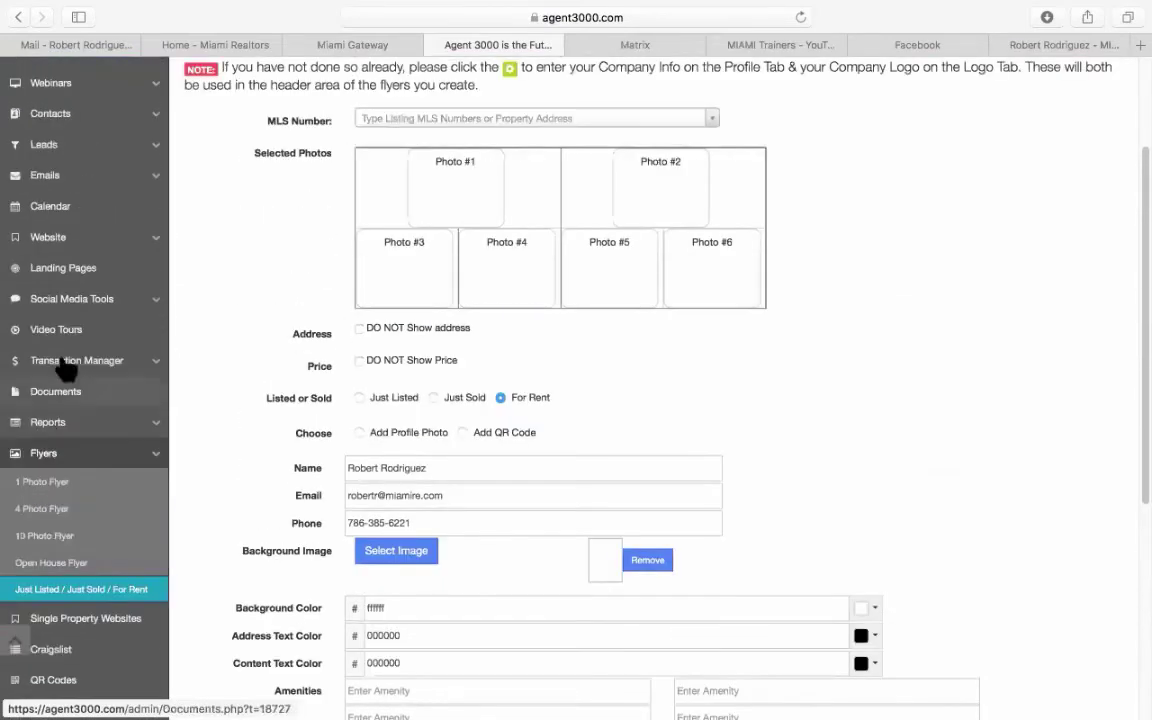
pyautogui.click(78, 272)
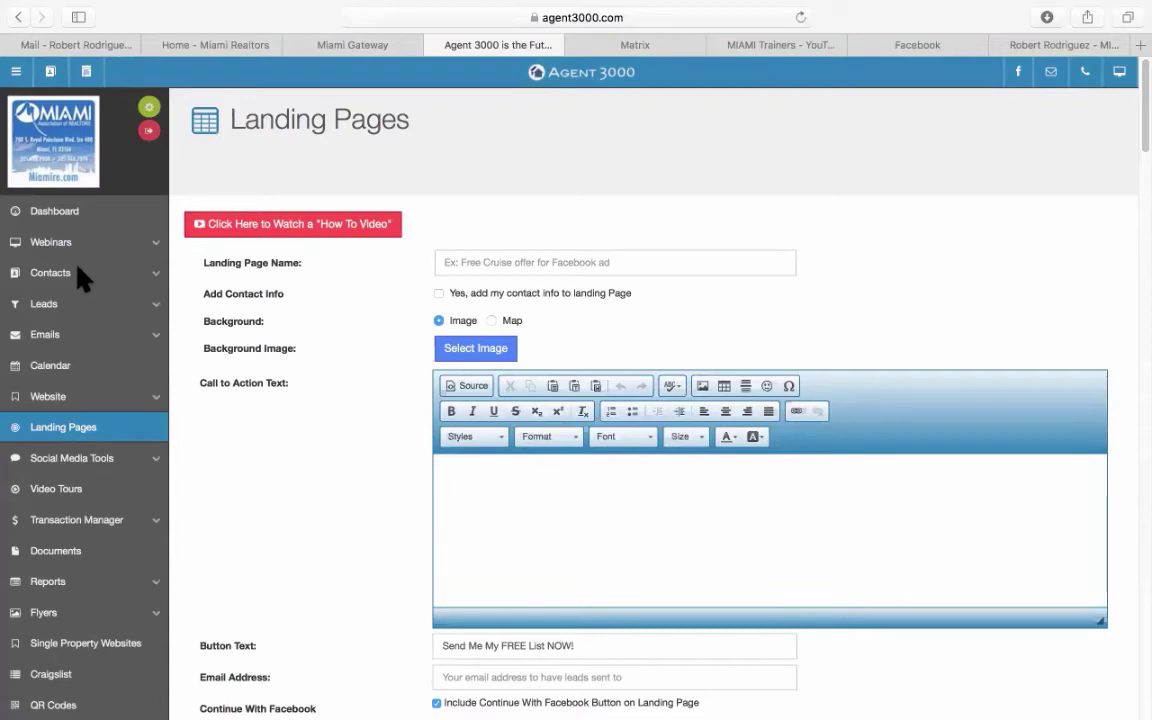
pyautogui.scroll(-5, 381, 411)
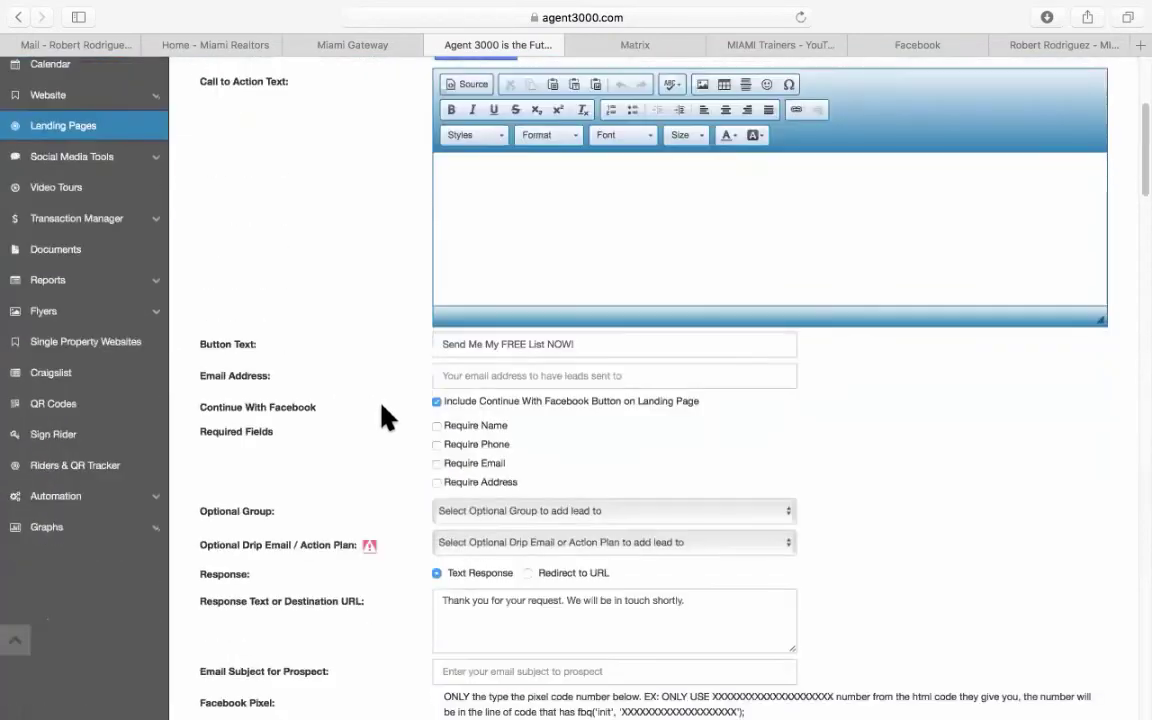
pyautogui.scroll(-1, 388, 418)
pyautogui.scroll(-4, 388, 418)
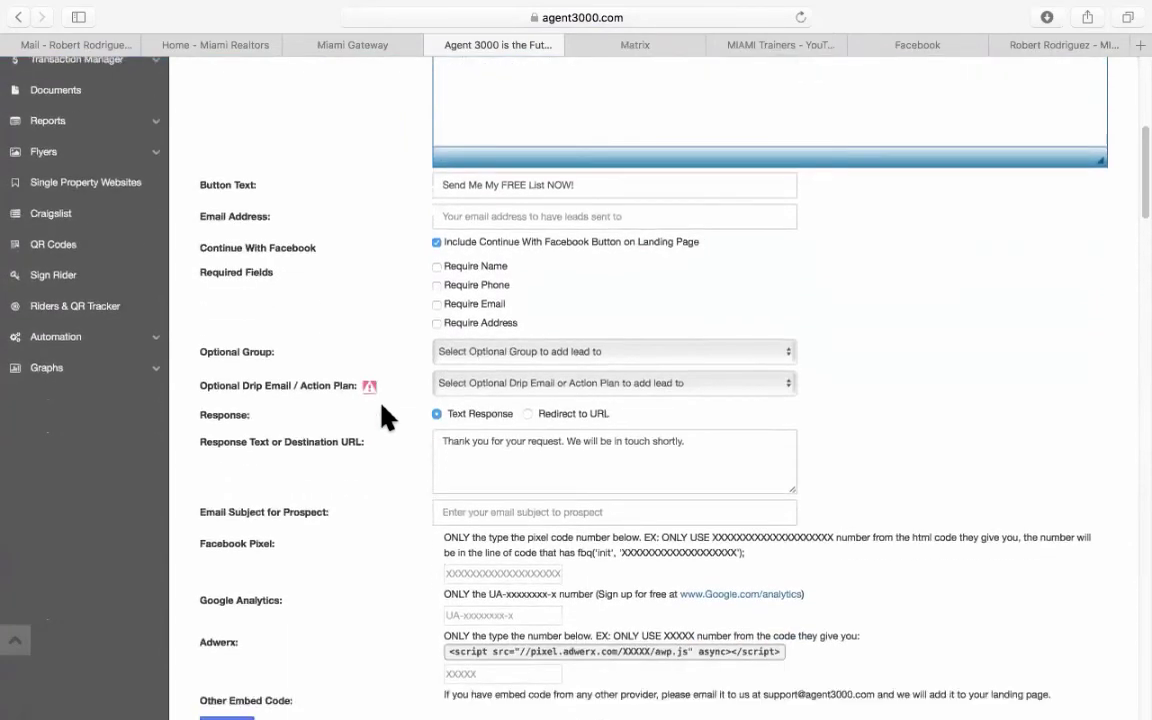
pyautogui.scroll(-7, 388, 418)
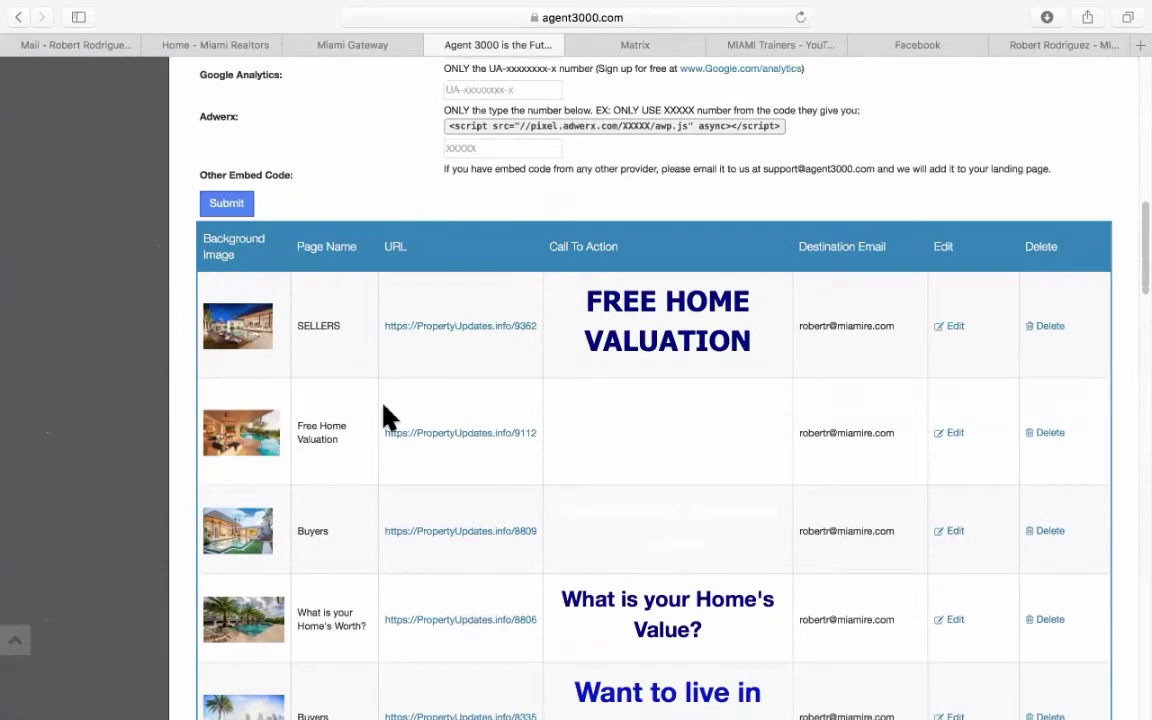
pyautogui.scroll(-20, 388, 418)
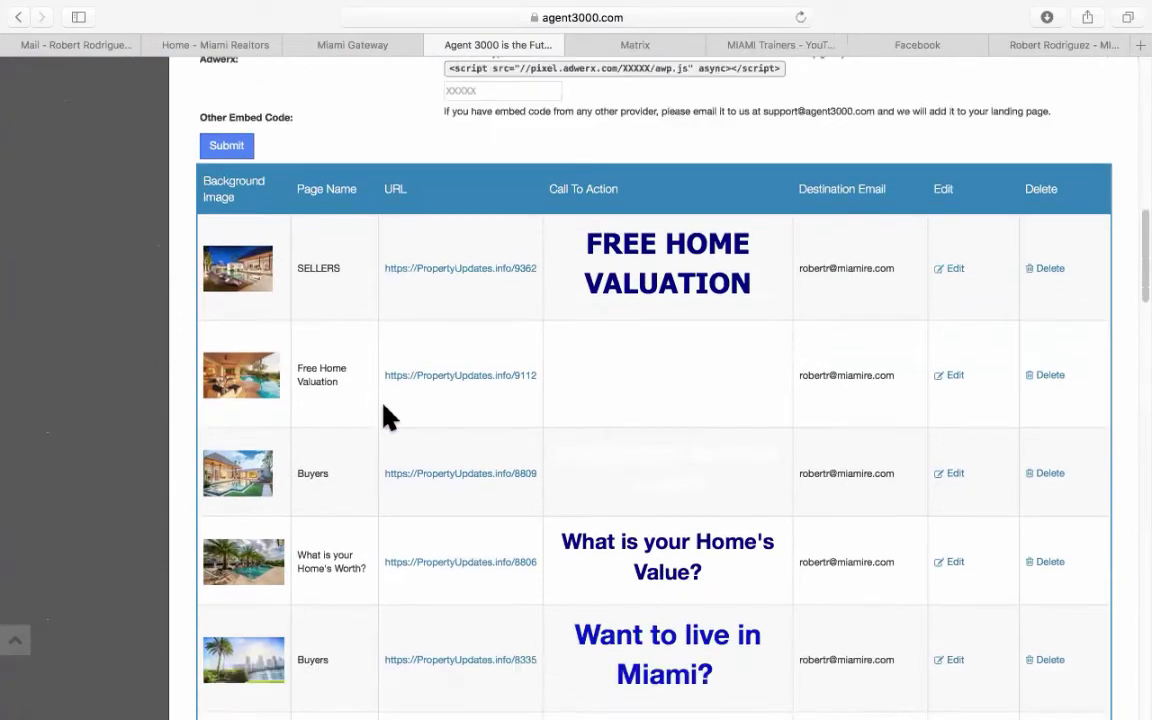
pyautogui.scroll(-12, 388, 418)
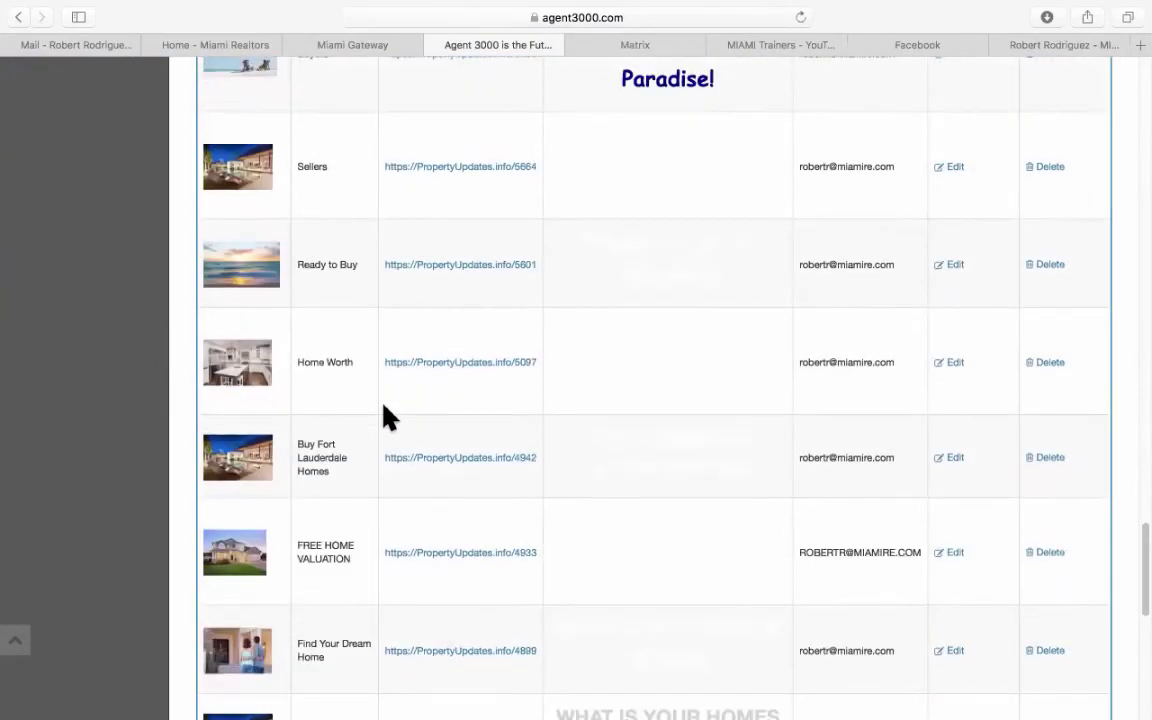
pyautogui.scroll(4, 388, 418)
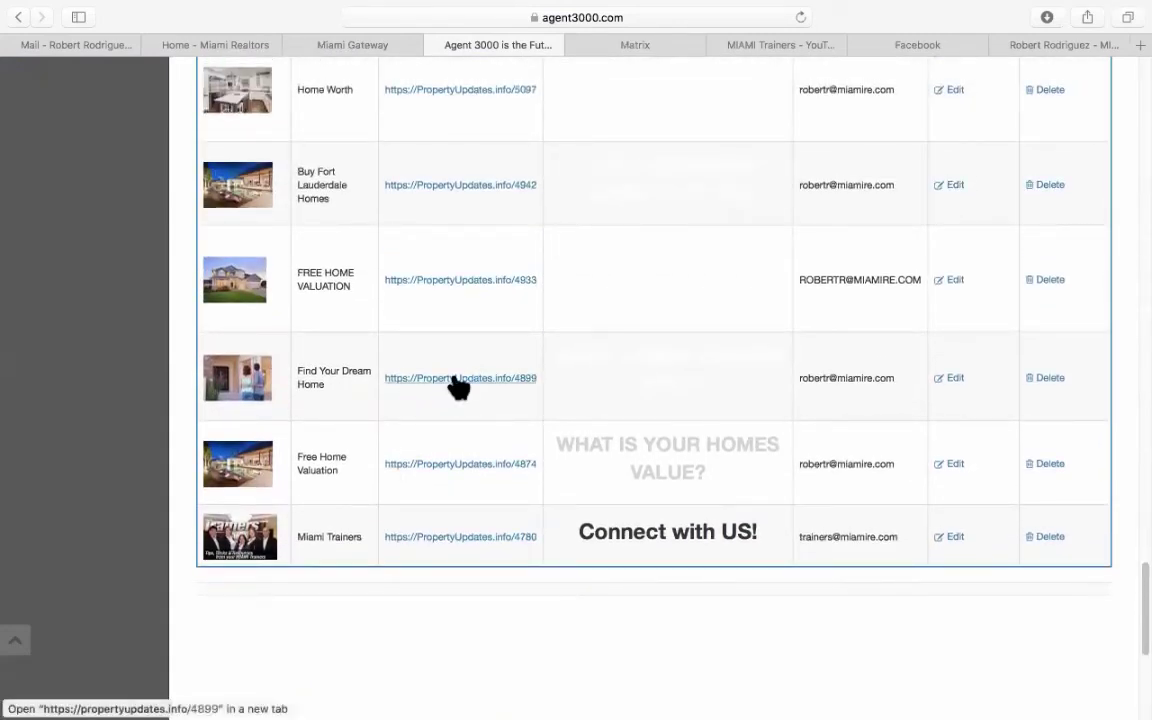
# Preview the Find Your Dream Home page, trying its name and phone fields, then close it.
pyautogui.click(455, 380)
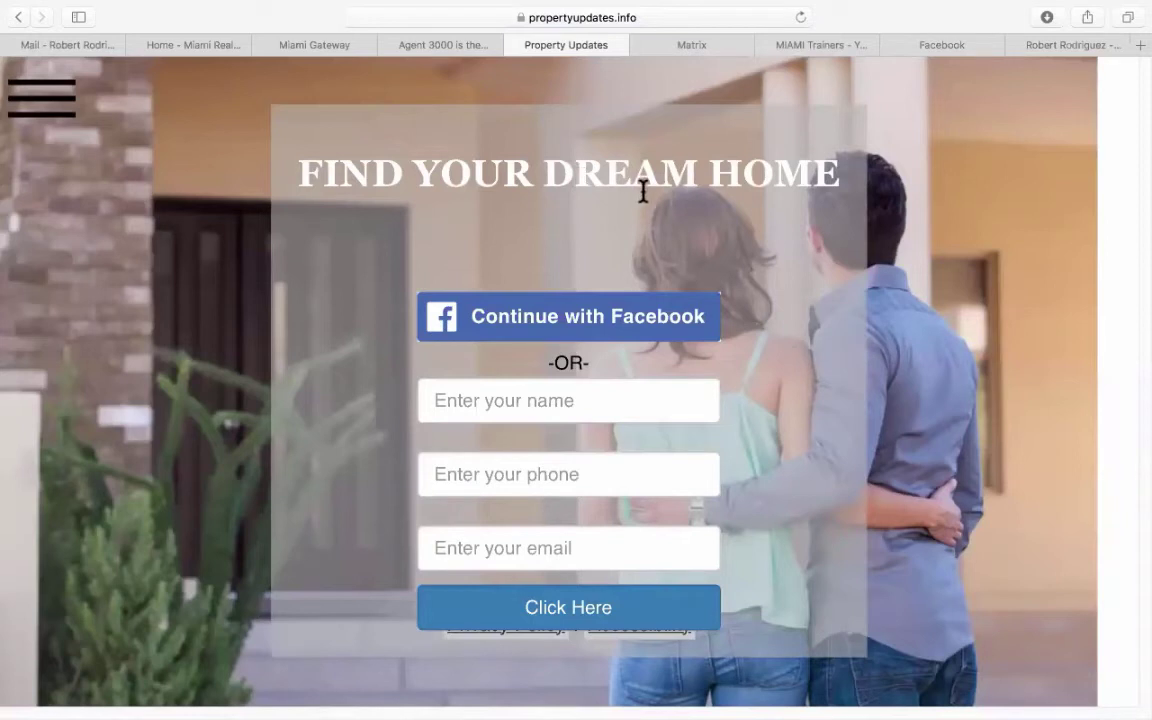
pyautogui.click(484, 410)
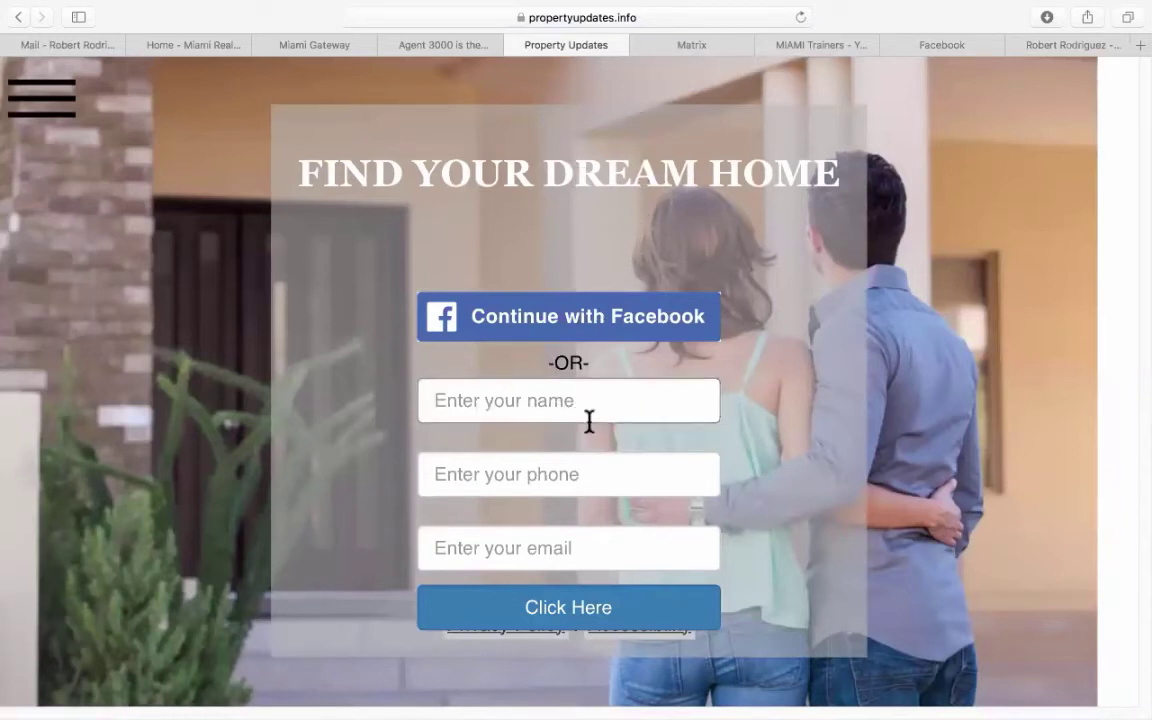
pyautogui.click(564, 473)
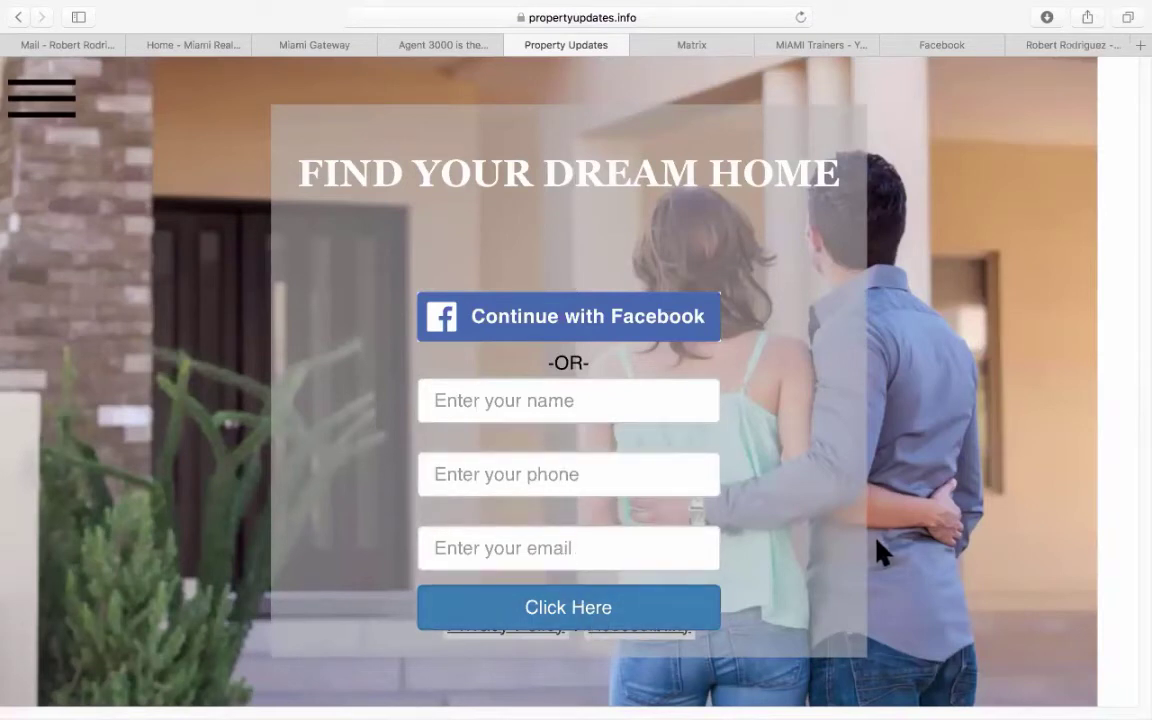
pyautogui.click(514, 45)
pyautogui.scroll(3, 468, 358)
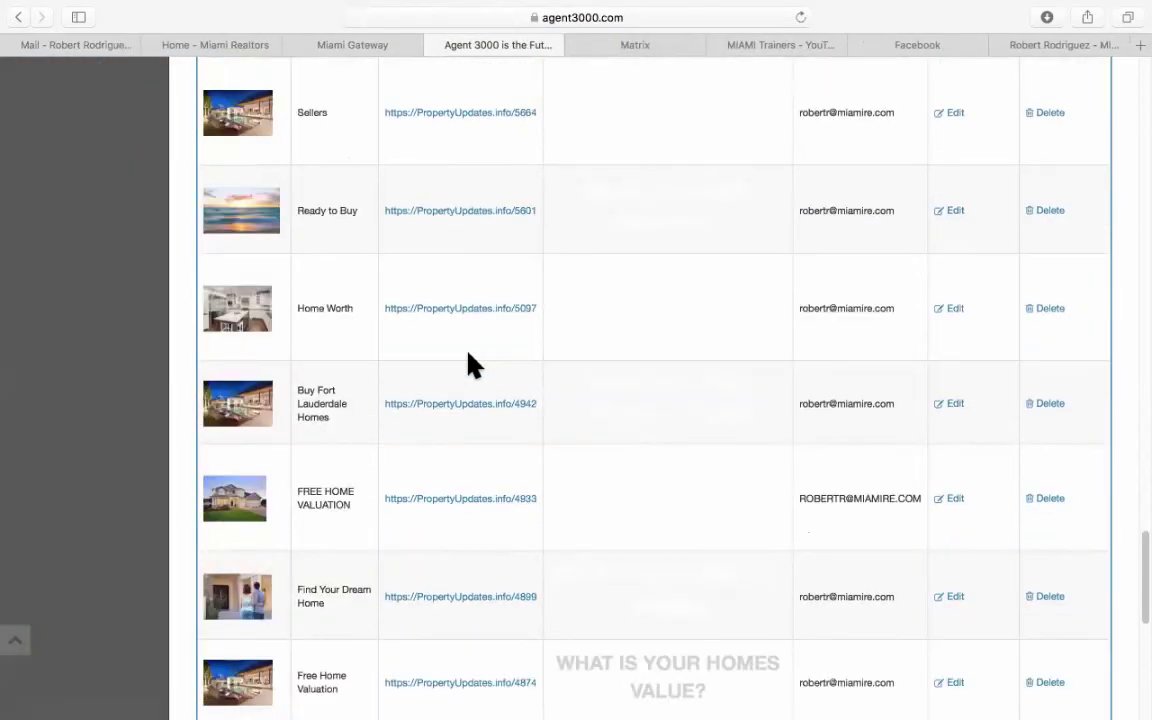
# Preview the Find Your Home's Value page, close it, and return to the top of Landing Pages.
pyautogui.click(434, 311)
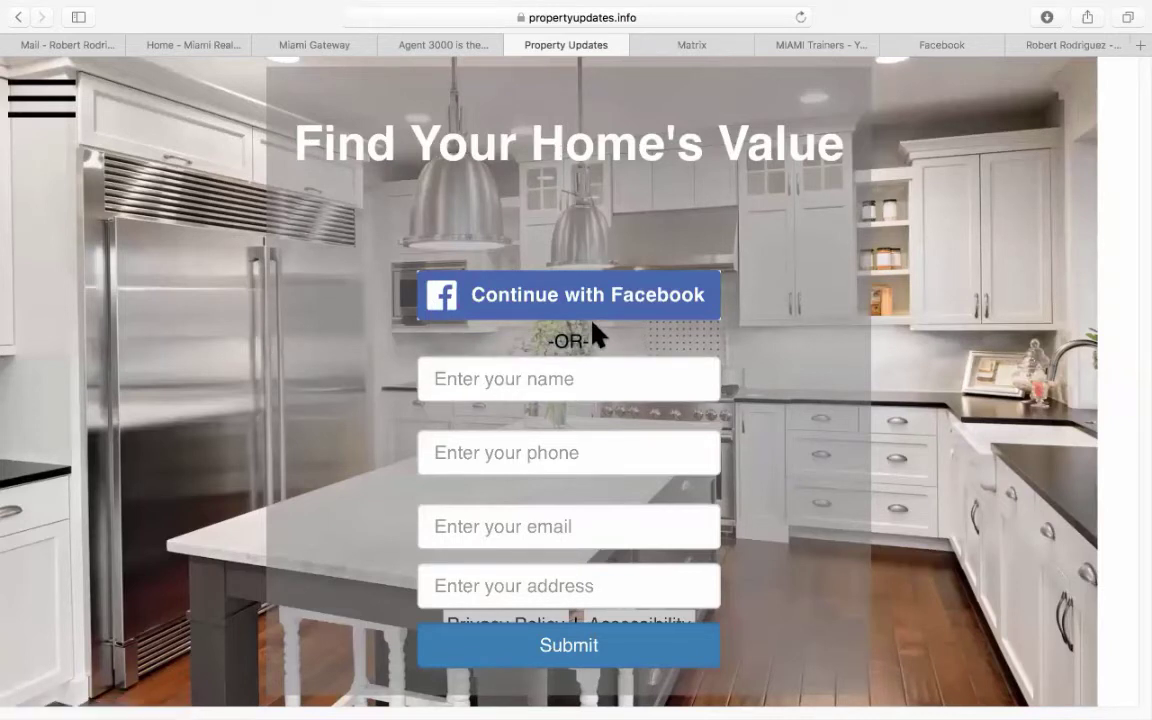
pyautogui.click(514, 45)
pyautogui.scroll(5, 527, 417)
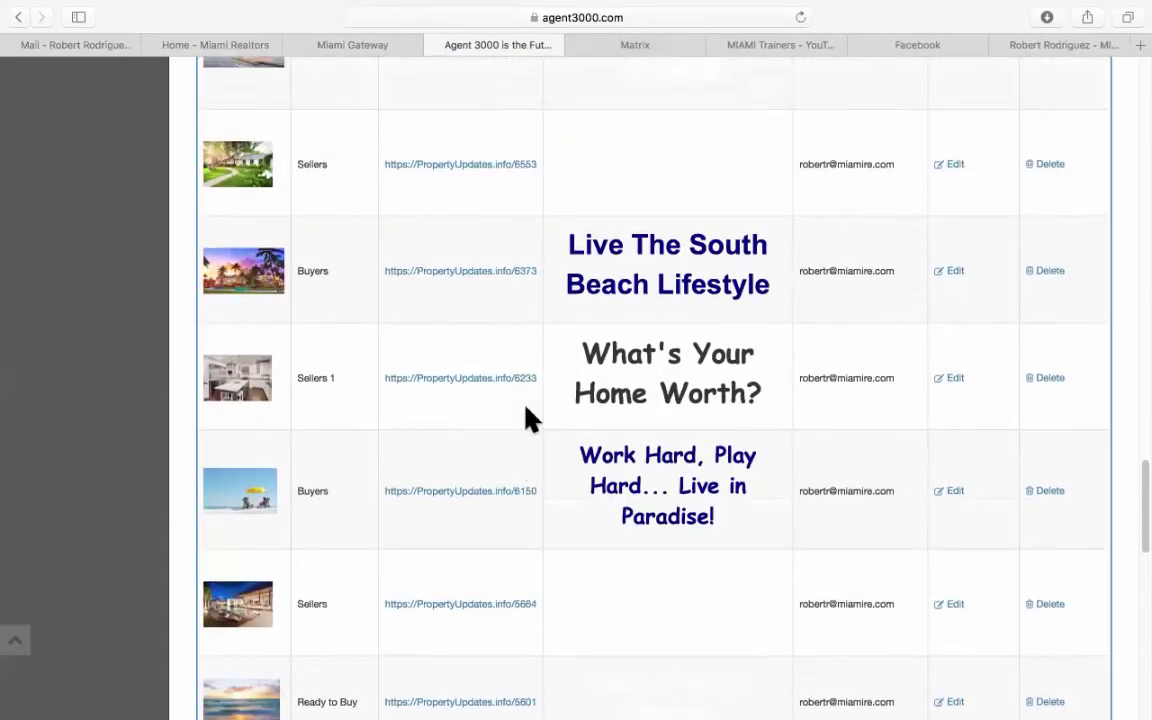
pyautogui.scroll(10, 527, 417)
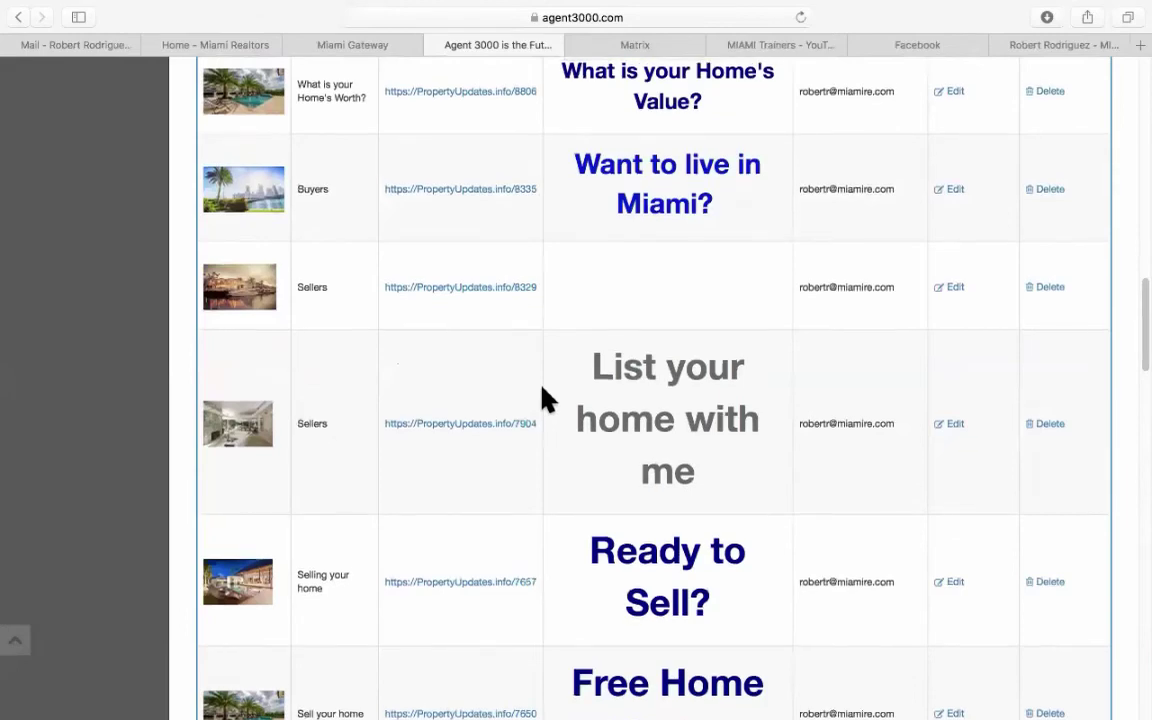
pyautogui.scroll(15, 545, 398)
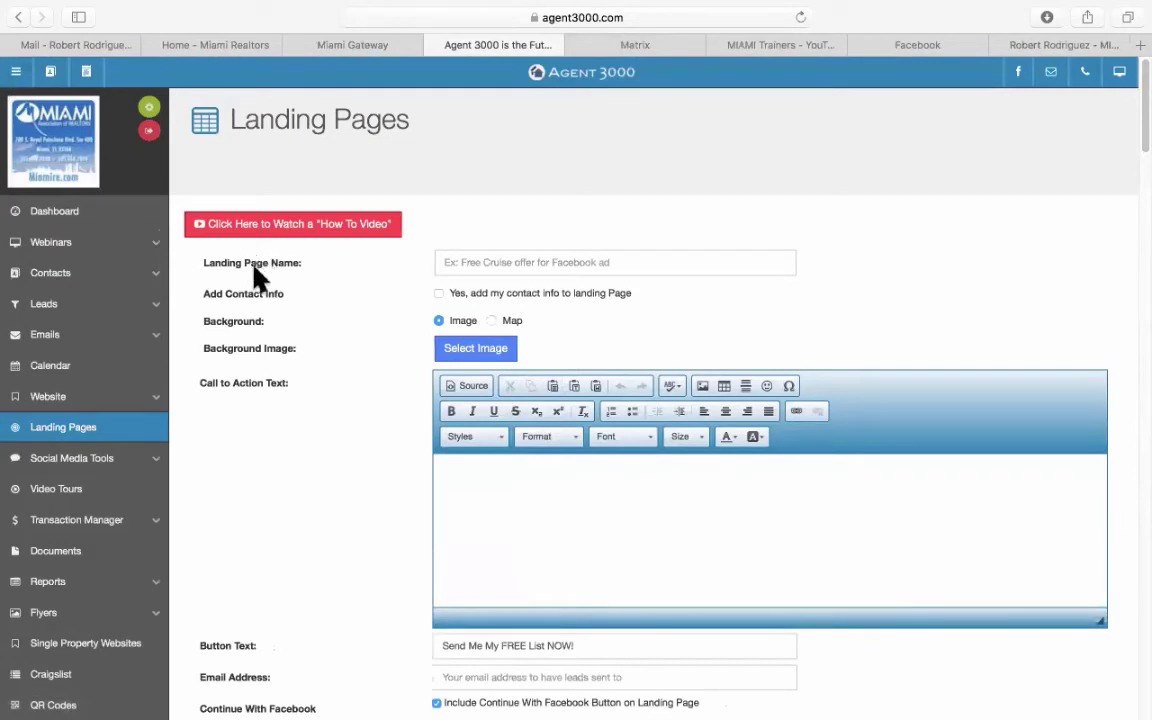
# Name the landing page MIAMI and switch on adding the agent's contact info.
pyautogui.click(489, 264)
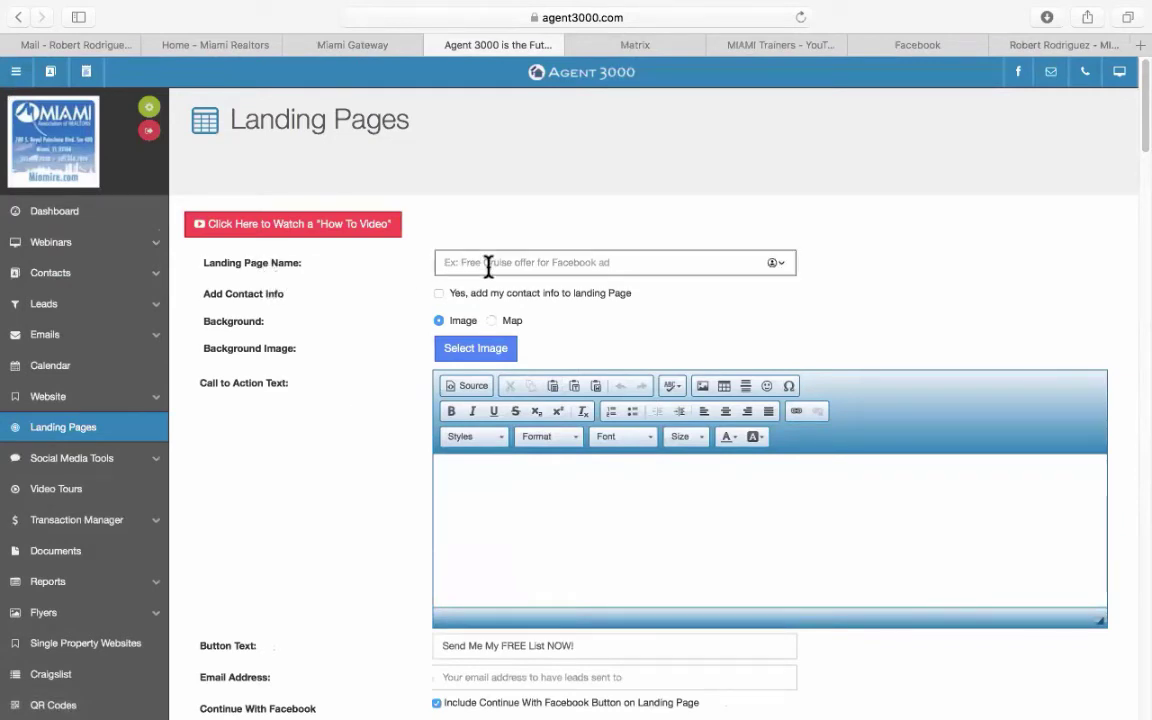
pyautogui.write('MIAMI')
pyautogui.click(438, 293)
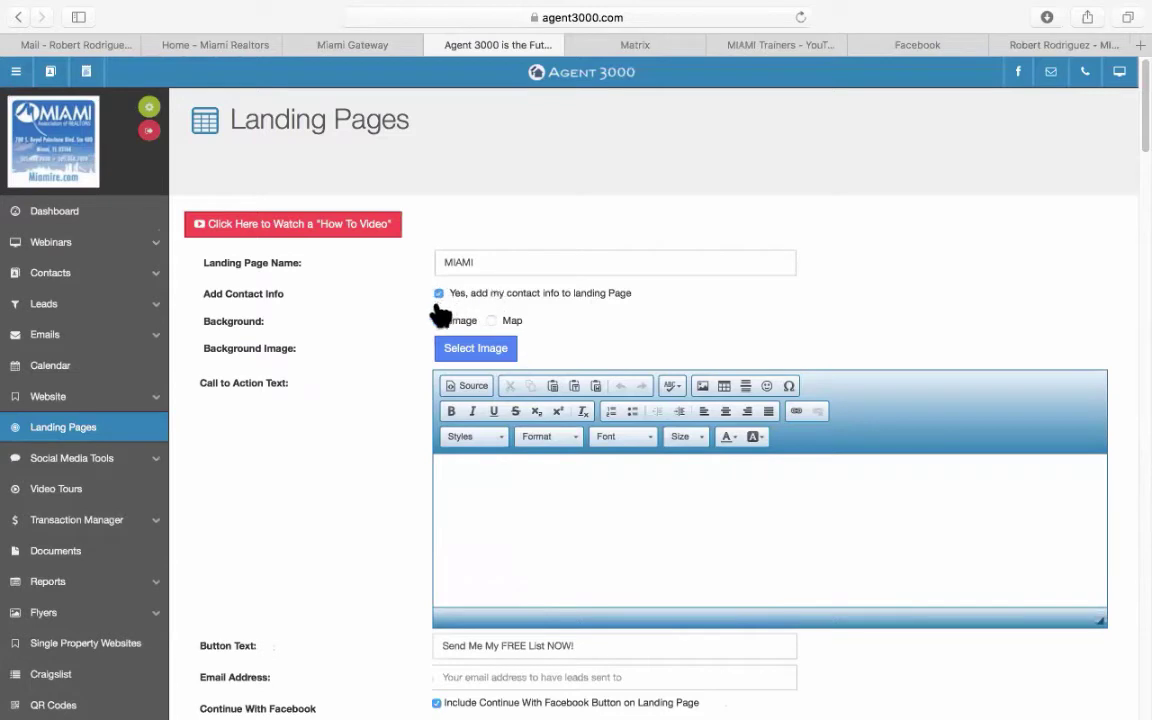
# Apply the top-middle aerial city-skyline photo from the Backgrounds gallery as the page background.
pyautogui.click(473, 350)
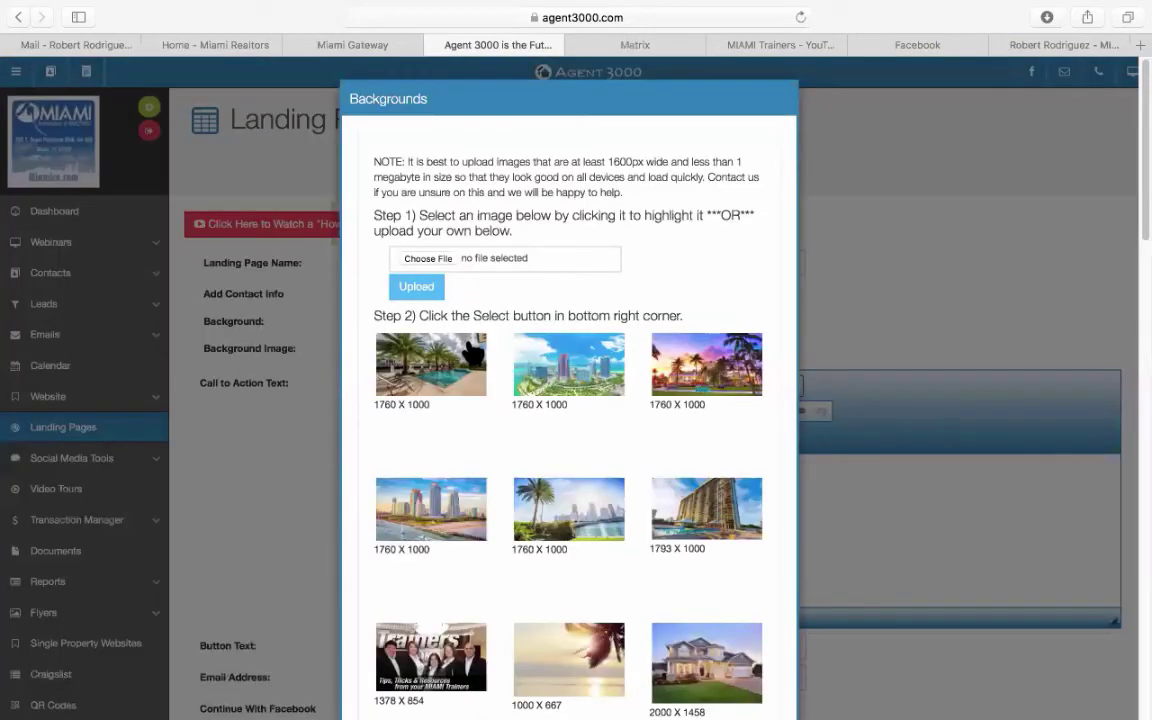
pyautogui.click(465, 390)
pyautogui.scroll(-10, 518, 424)
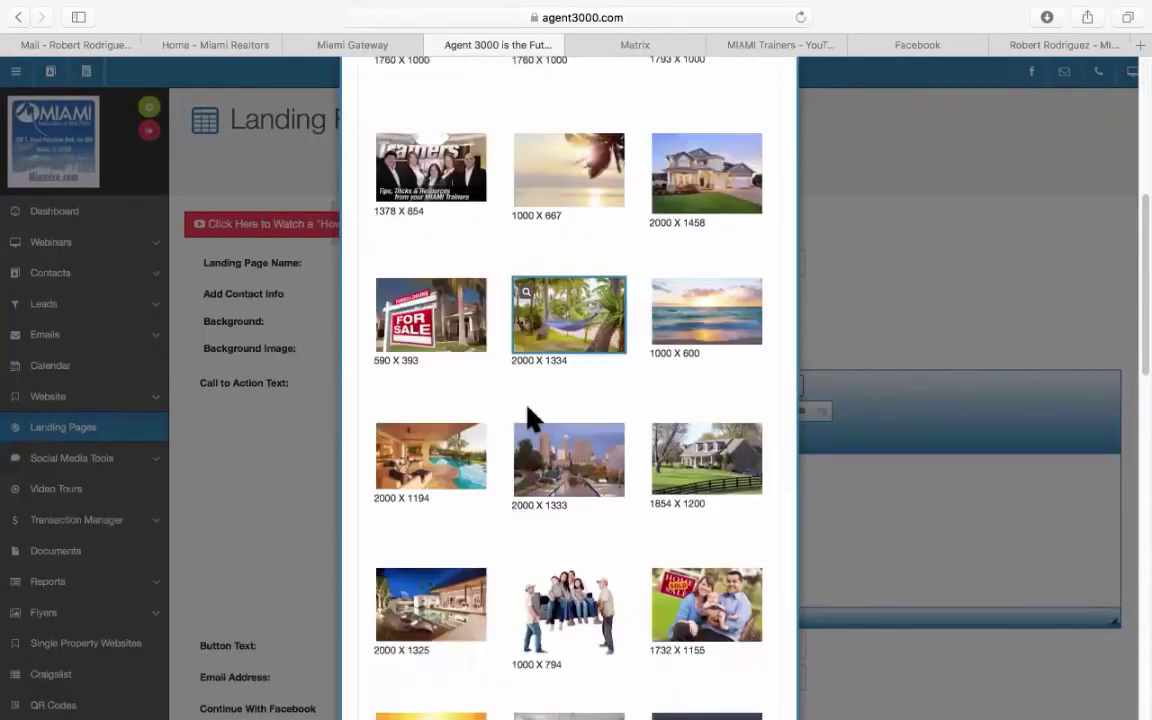
pyautogui.scroll(-10, 533, 418)
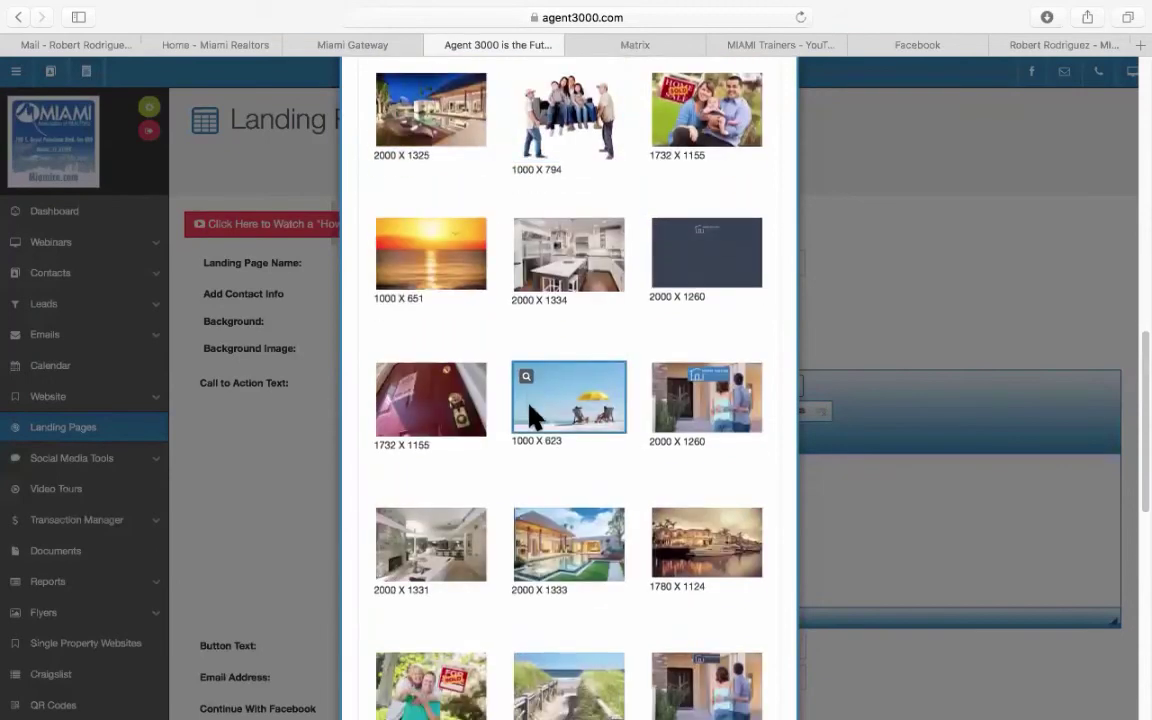
pyautogui.scroll(-8, 530, 412)
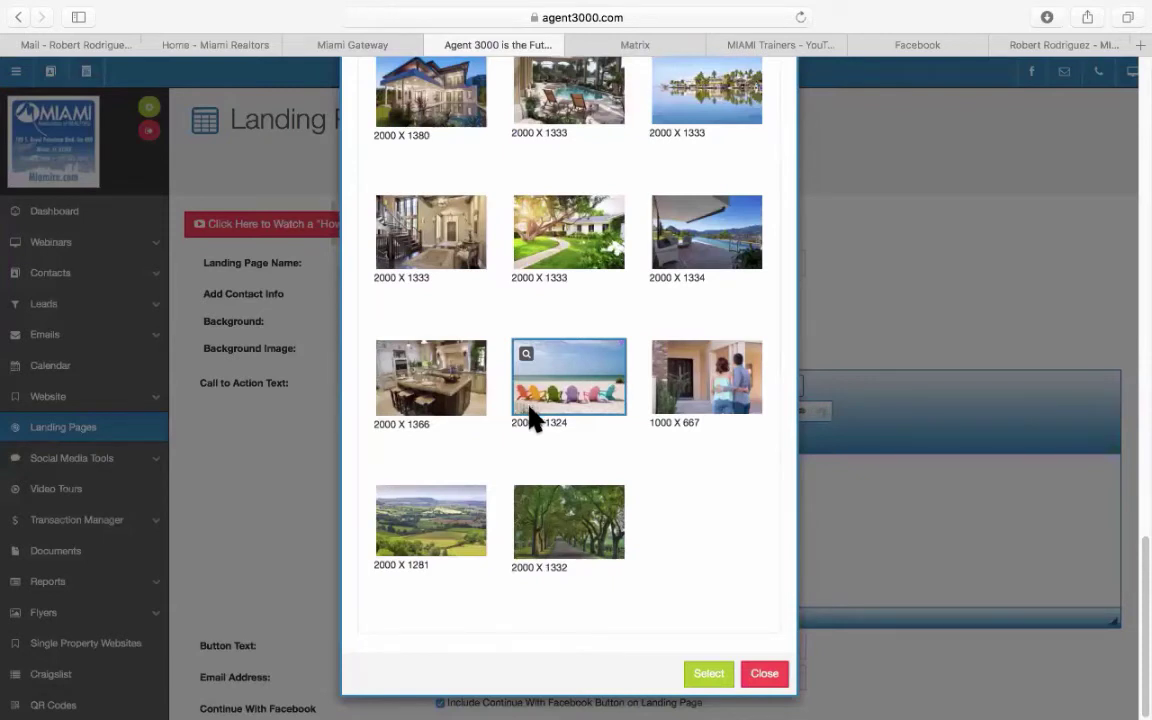
pyautogui.scroll(1, 531, 416)
pyautogui.scroll(1, 615, 350)
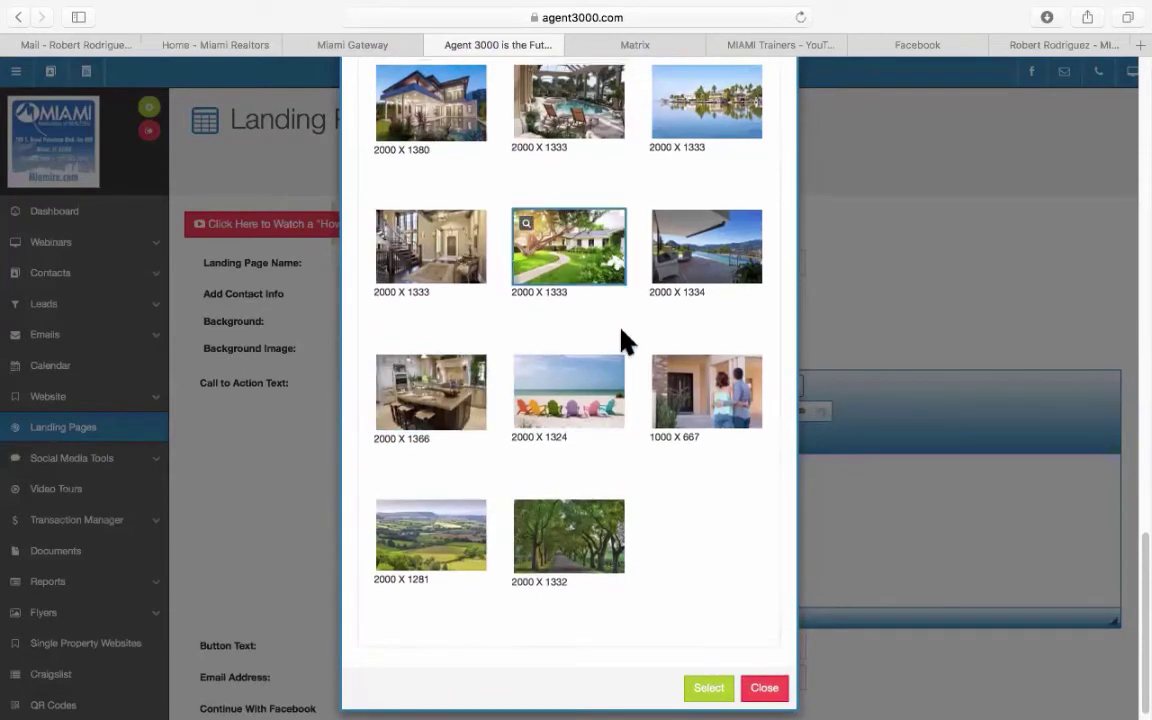
pyautogui.scroll(5, 688, 365)
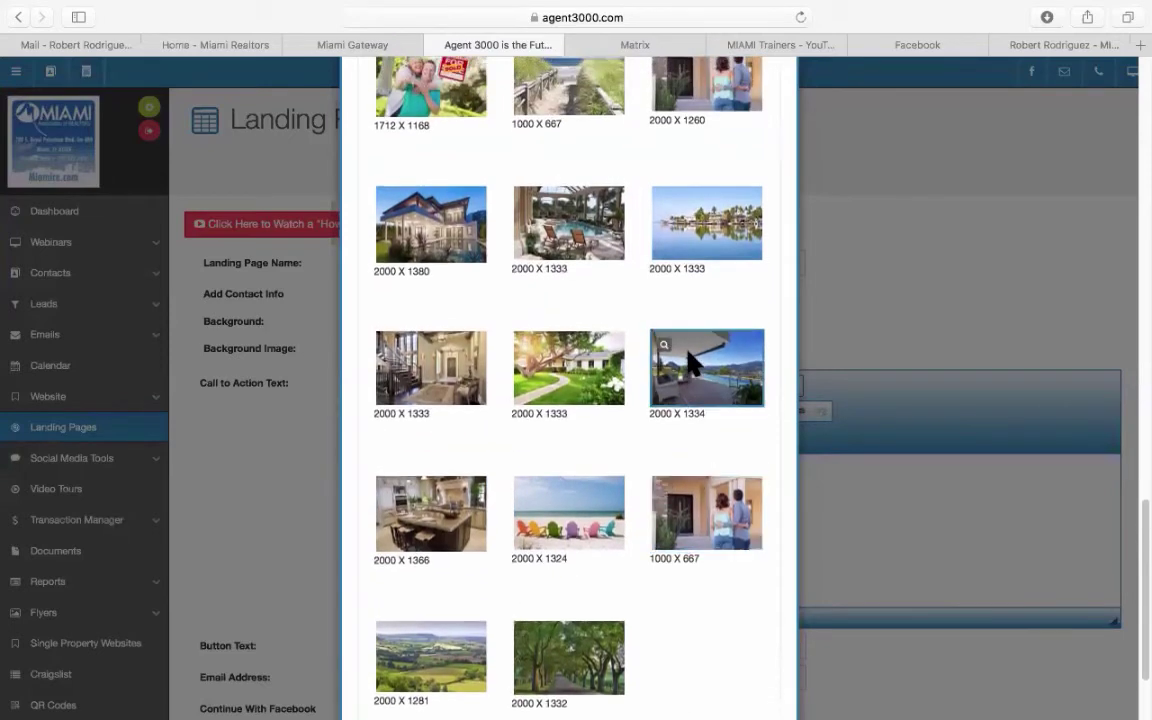
pyautogui.scroll(8, 688, 360)
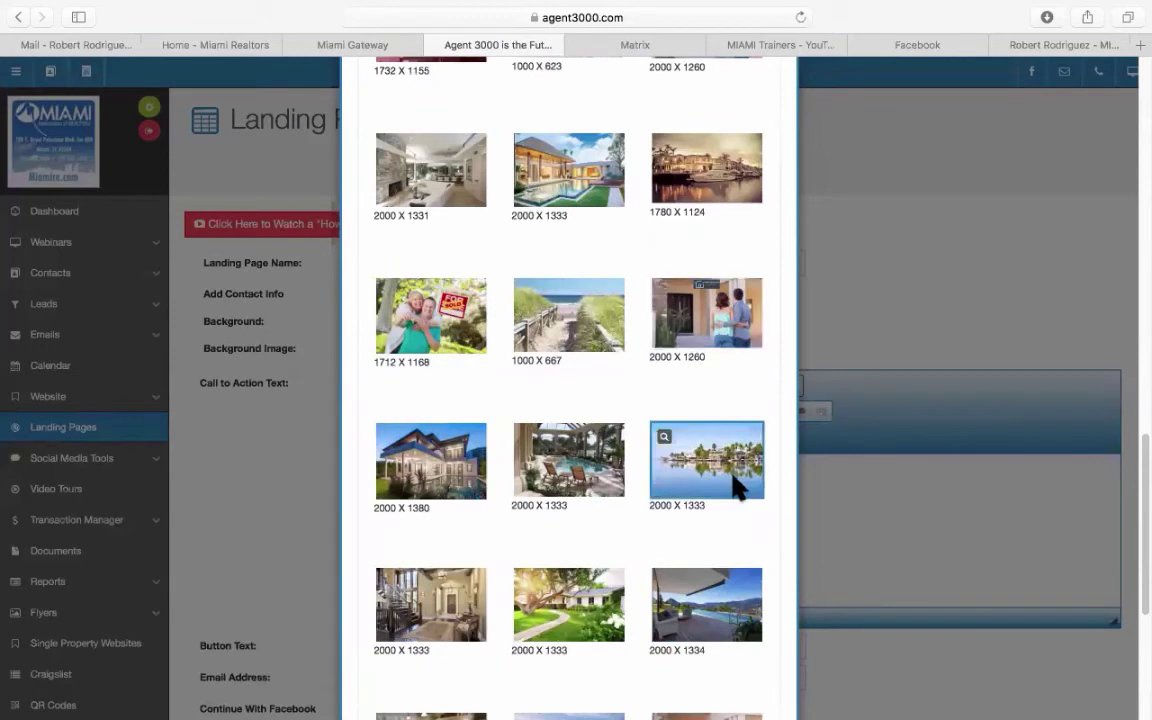
pyautogui.scroll(8, 735, 490)
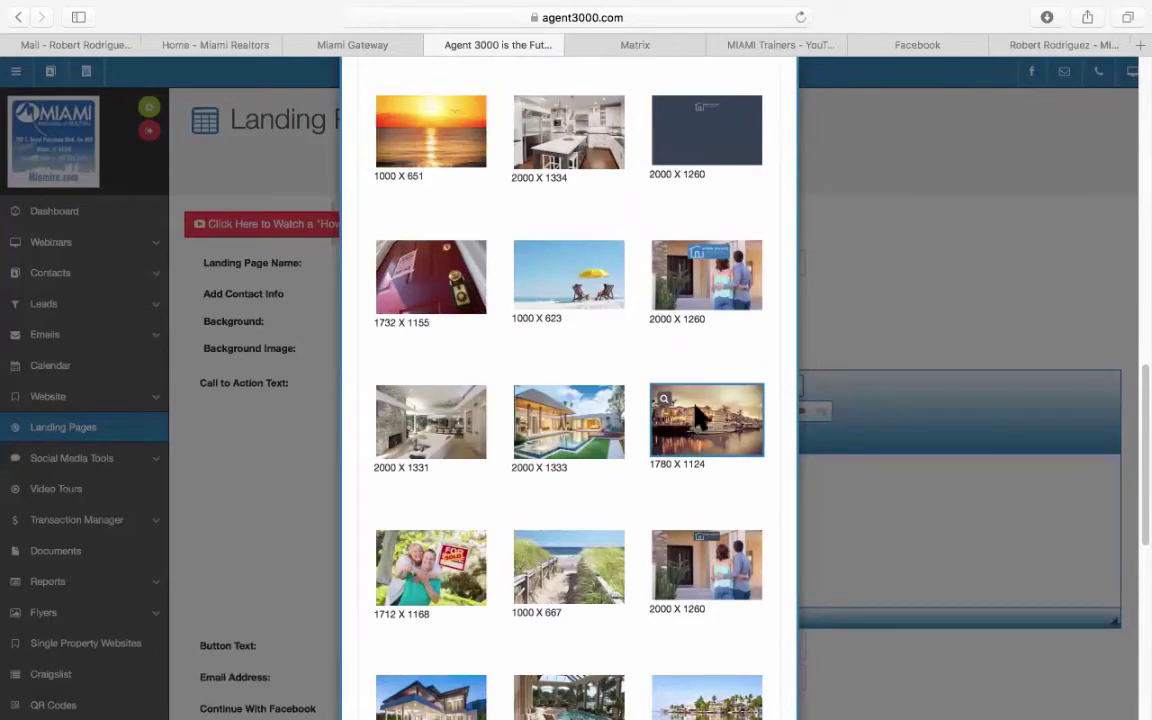
pyautogui.scroll(10, 697, 418)
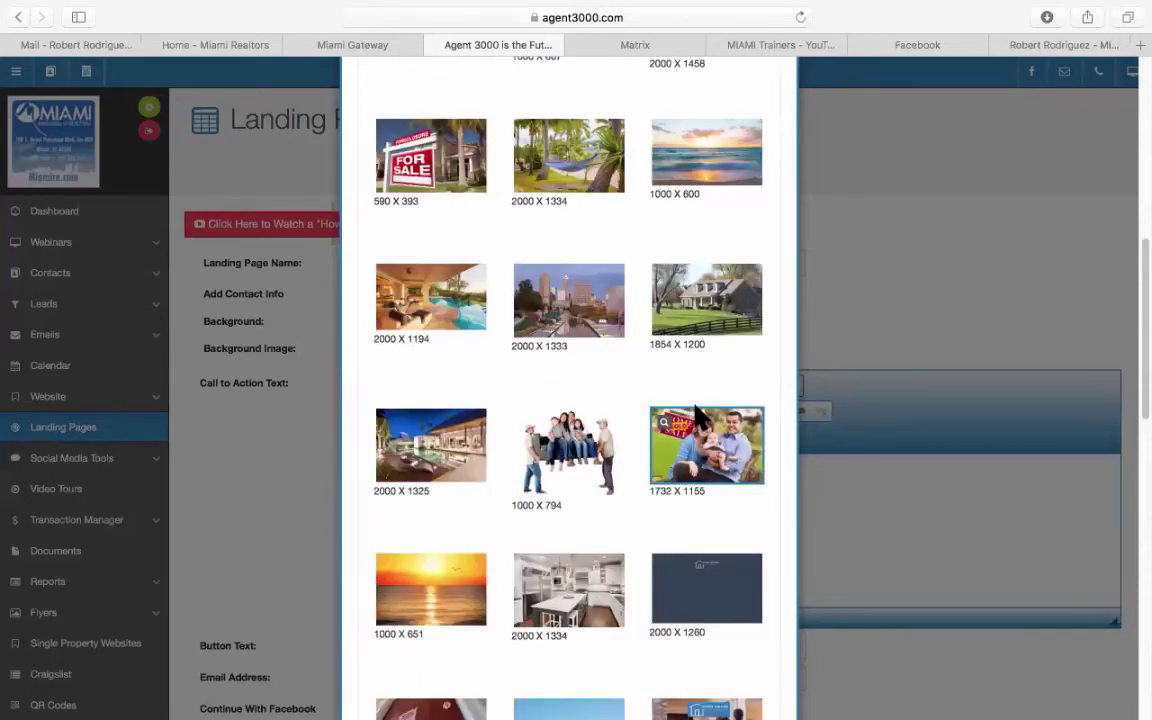
pyautogui.scroll(-15, 697, 418)
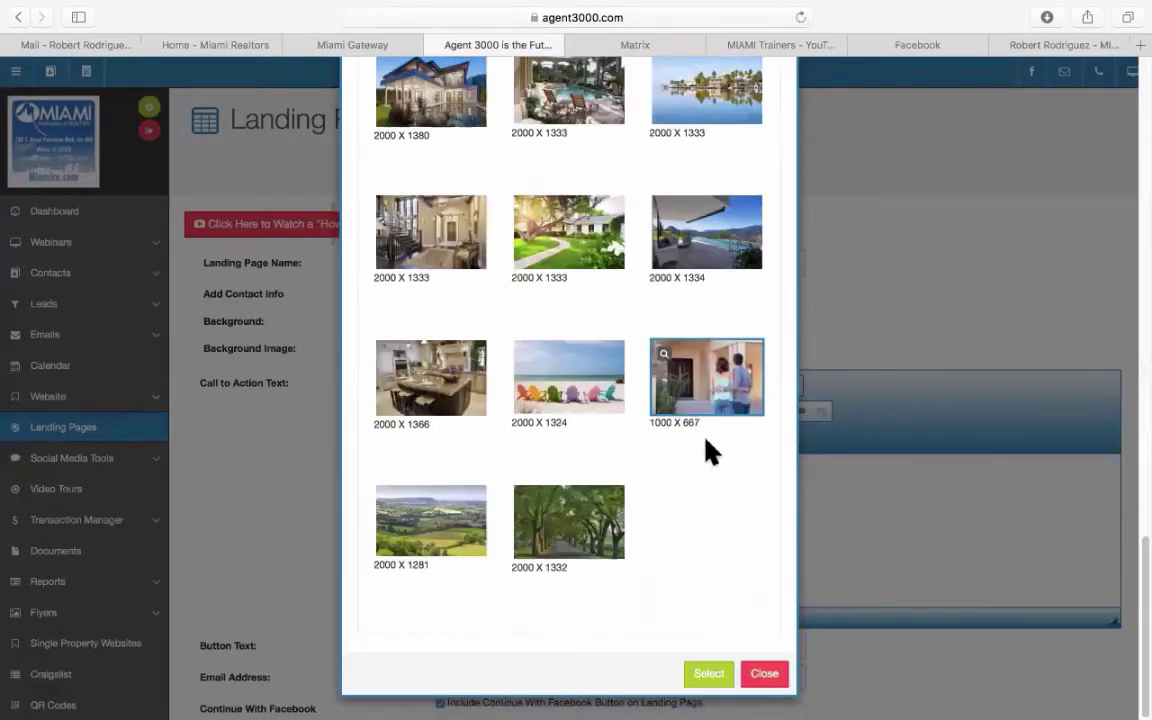
pyautogui.scroll(15, 718, 423)
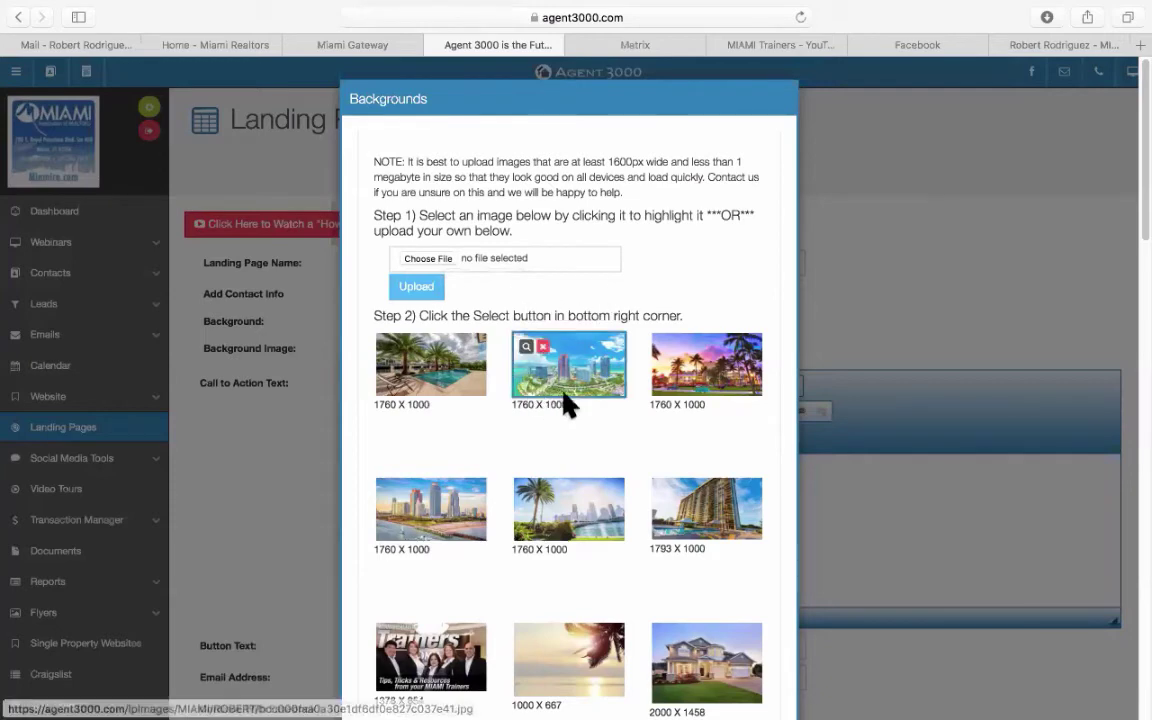
pyautogui.scroll(-3, 592, 390)
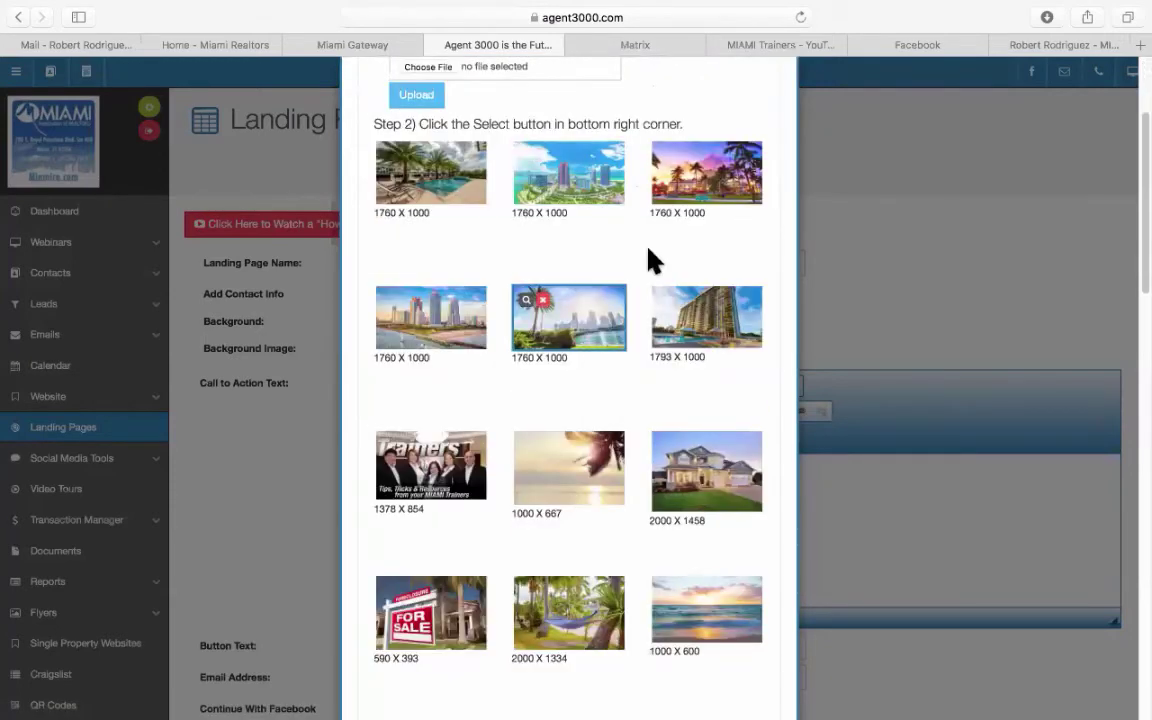
pyautogui.click(581, 188)
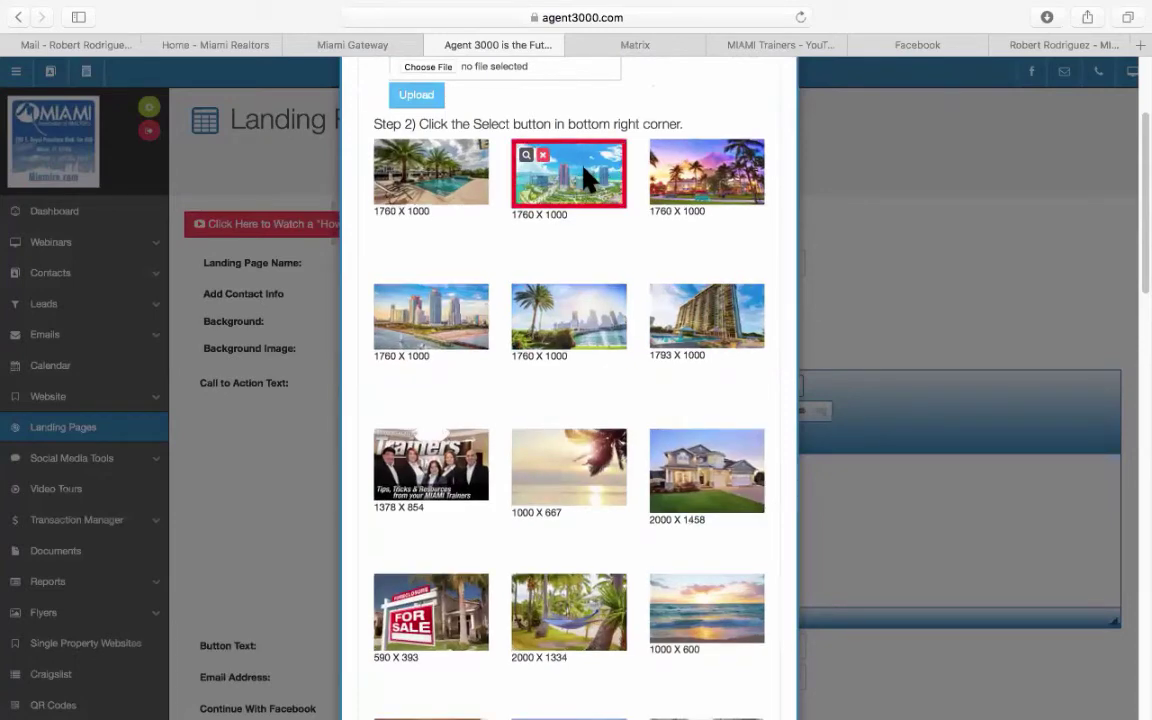
pyautogui.scroll(-15, 610, 375)
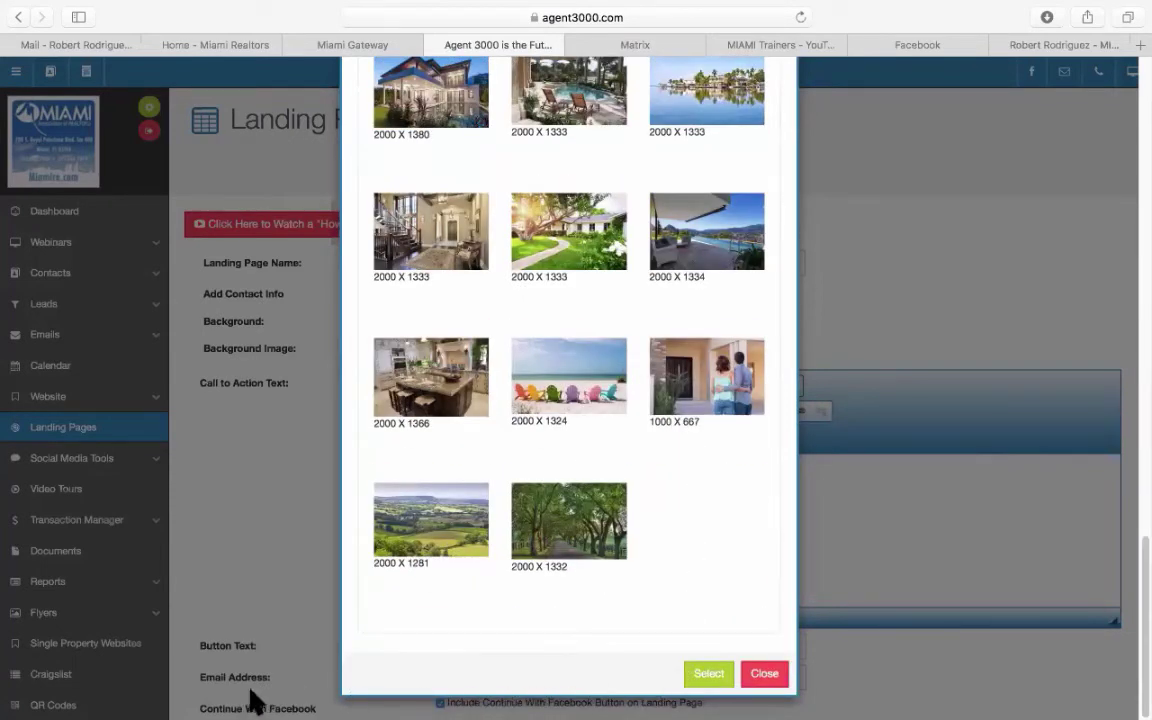
pyautogui.click(697, 676)
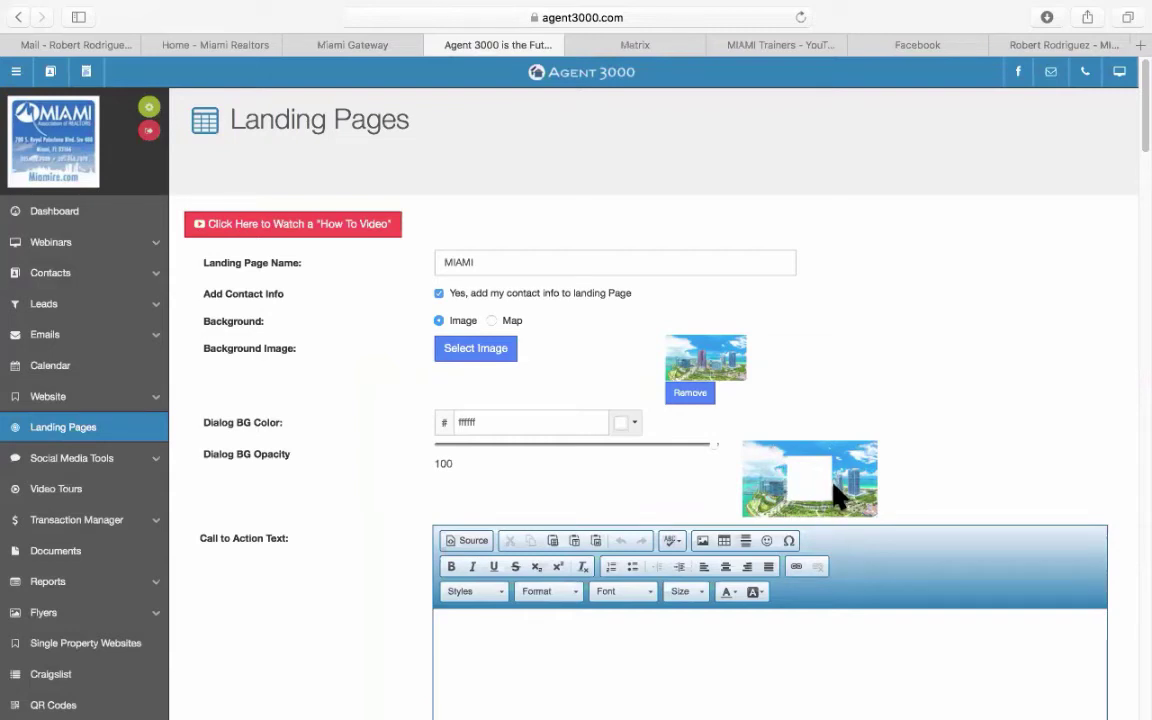
# Darken the Dialog BG Color from white to grey a6a6a6 on Basic Colors.
pyautogui.scroll(-2, 967, 404)
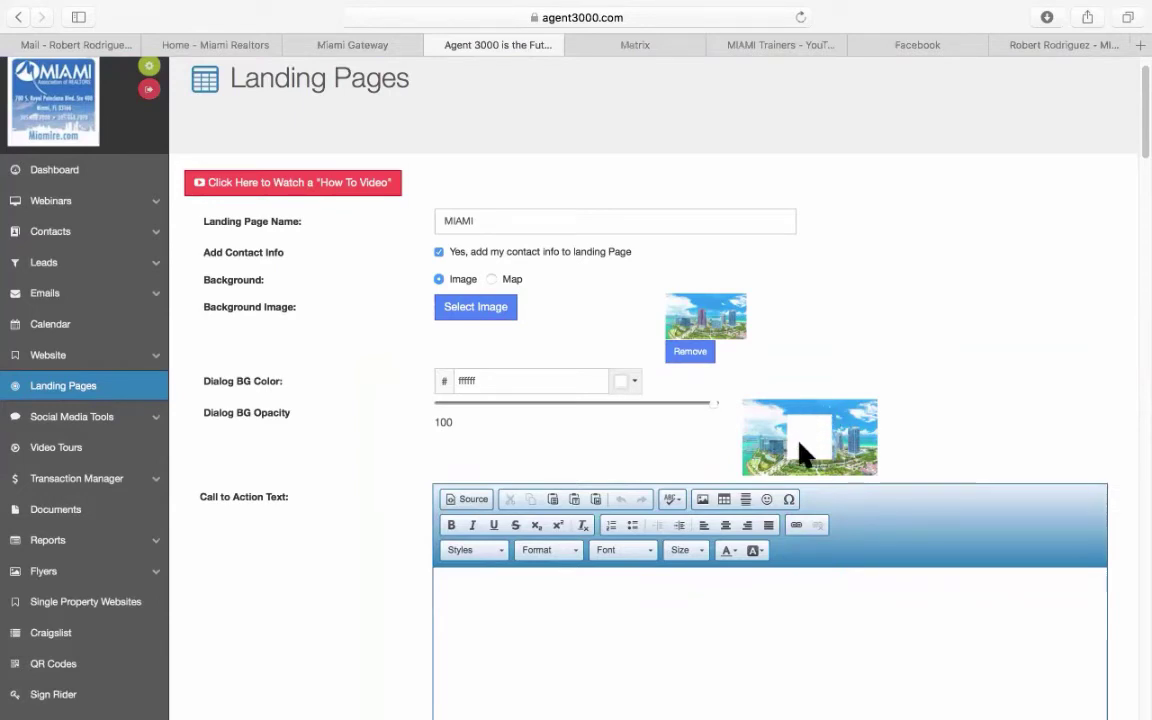
pyautogui.click(636, 387)
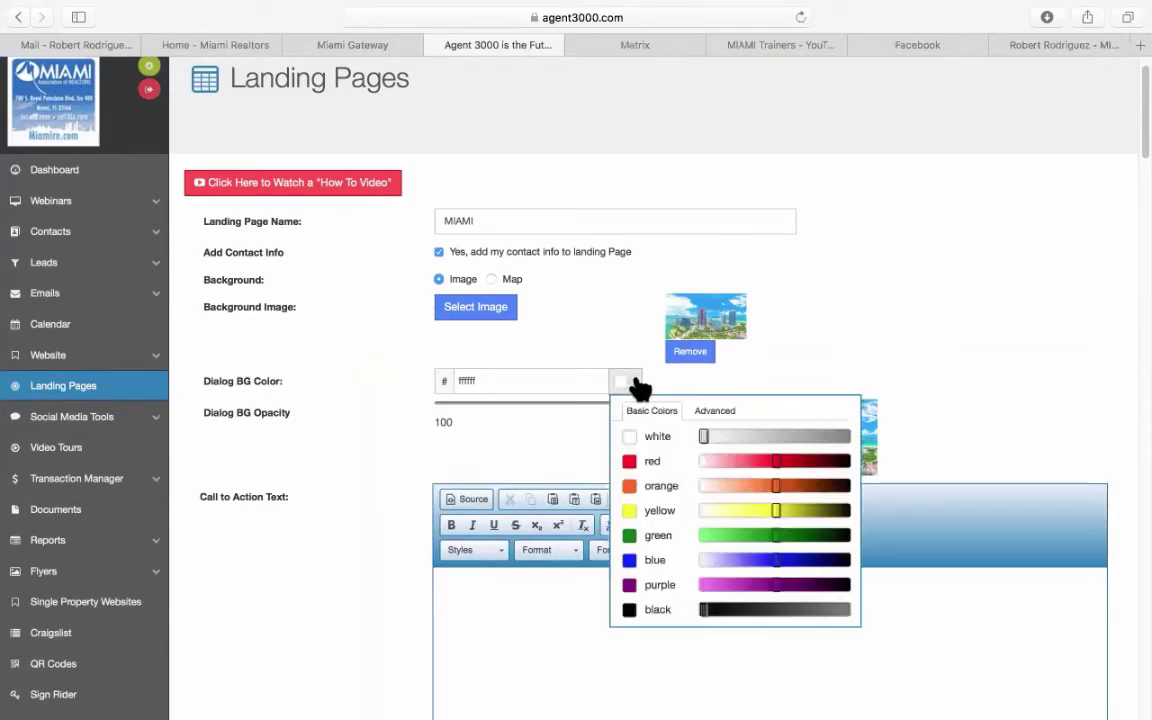
pyautogui.scroll(-3, 689, 463)
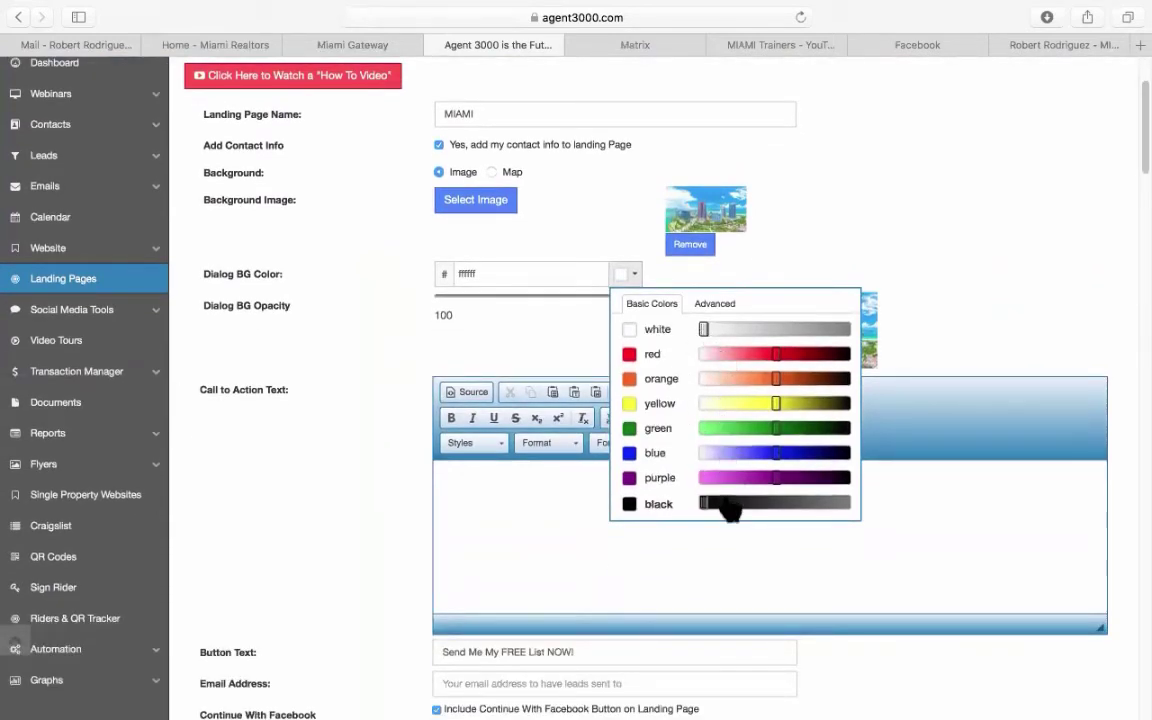
pyautogui.click(719, 305)
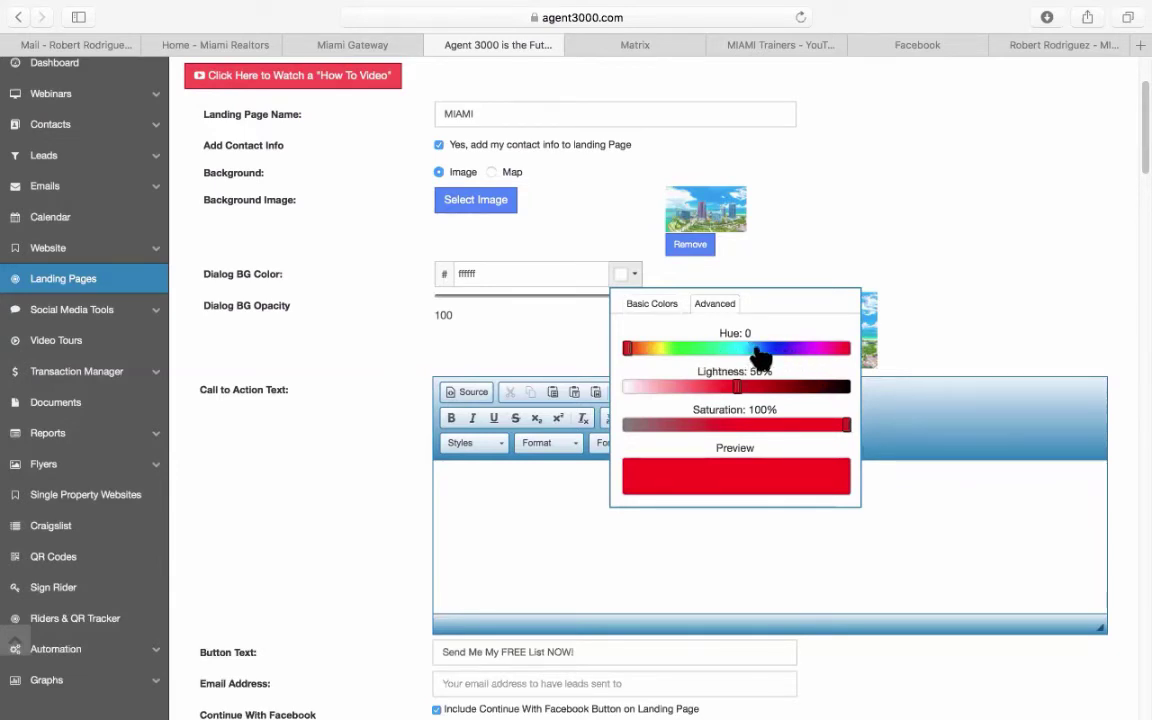
pyautogui.click(652, 306)
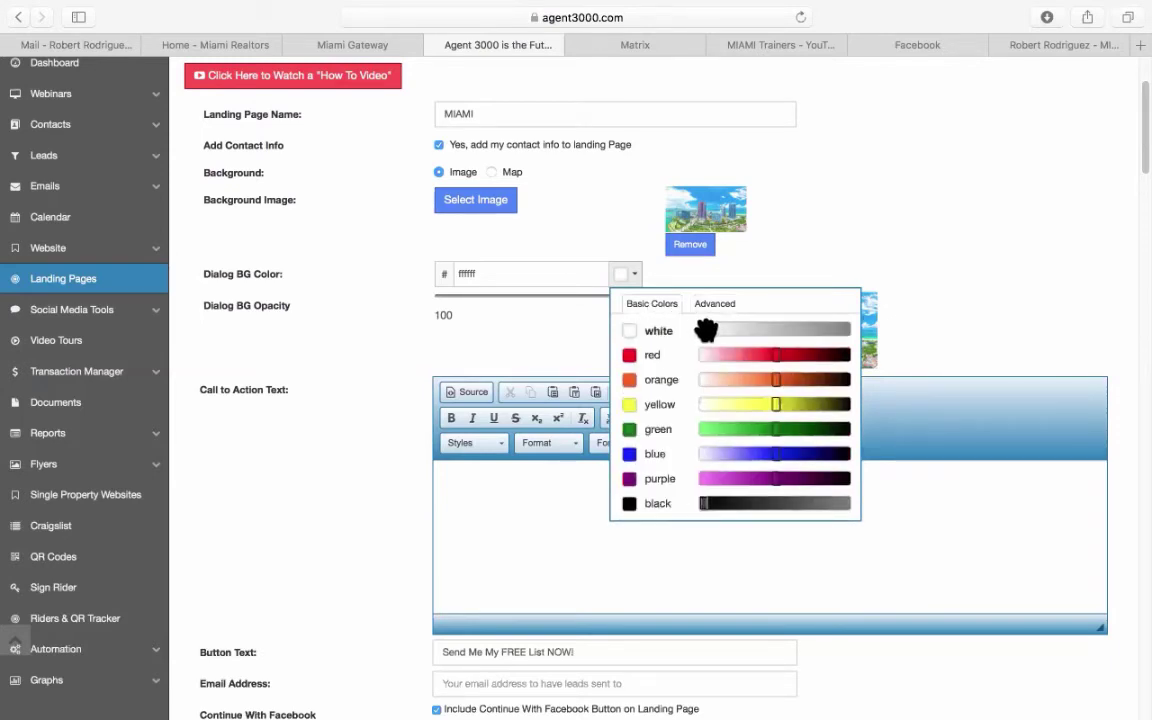
pyautogui.moveTo(704, 330); pyautogui.dragTo(805, 330)
pyautogui.click(634, 330)
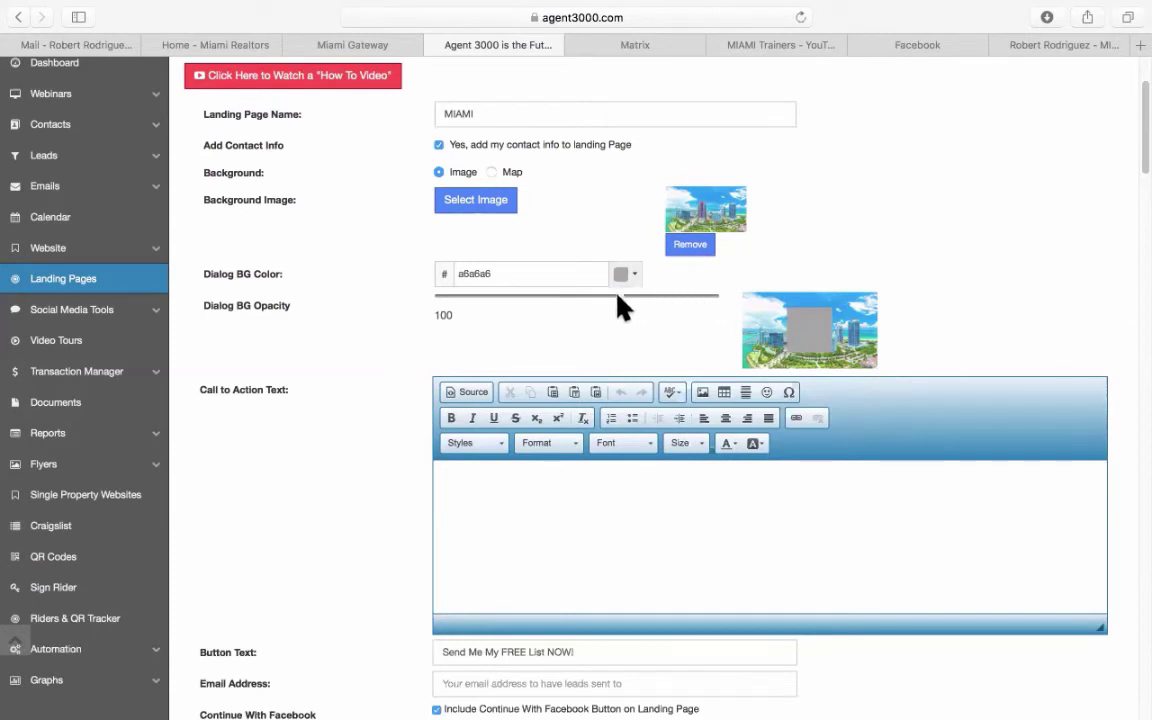
# Lower the Dialog BG Opacity slider to about 50.
pyautogui.click(577, 295)
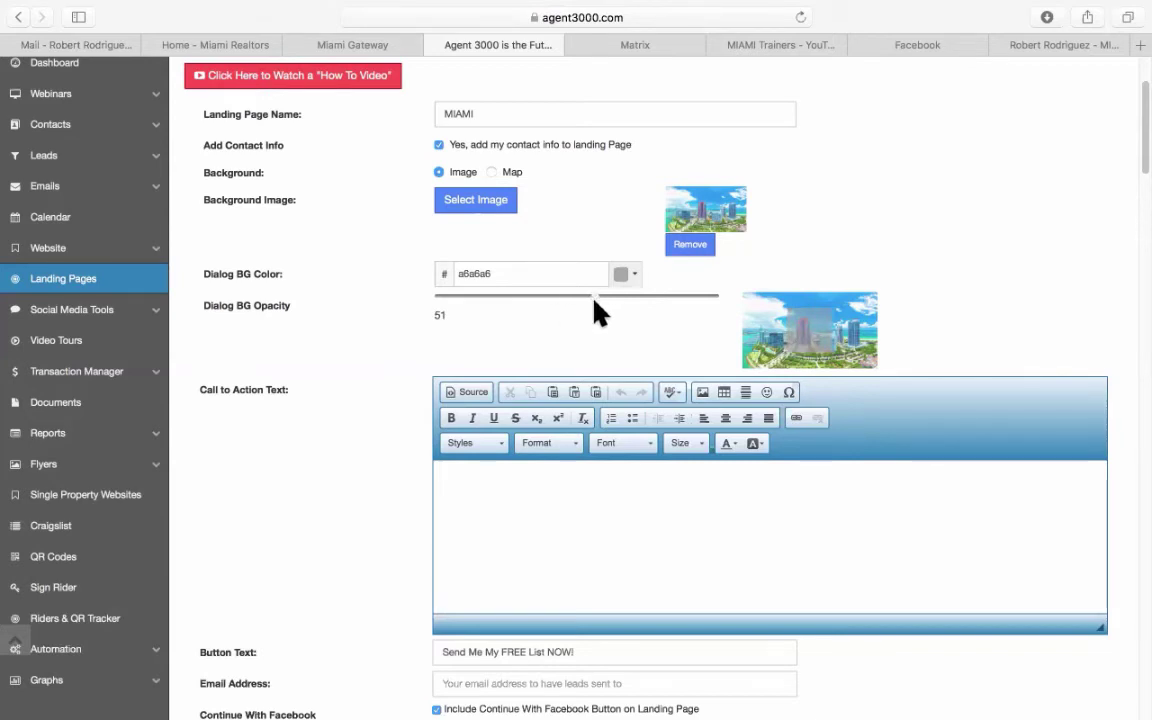
pyautogui.click(594, 296)
pyautogui.click(578, 297)
pyautogui.click(577, 296)
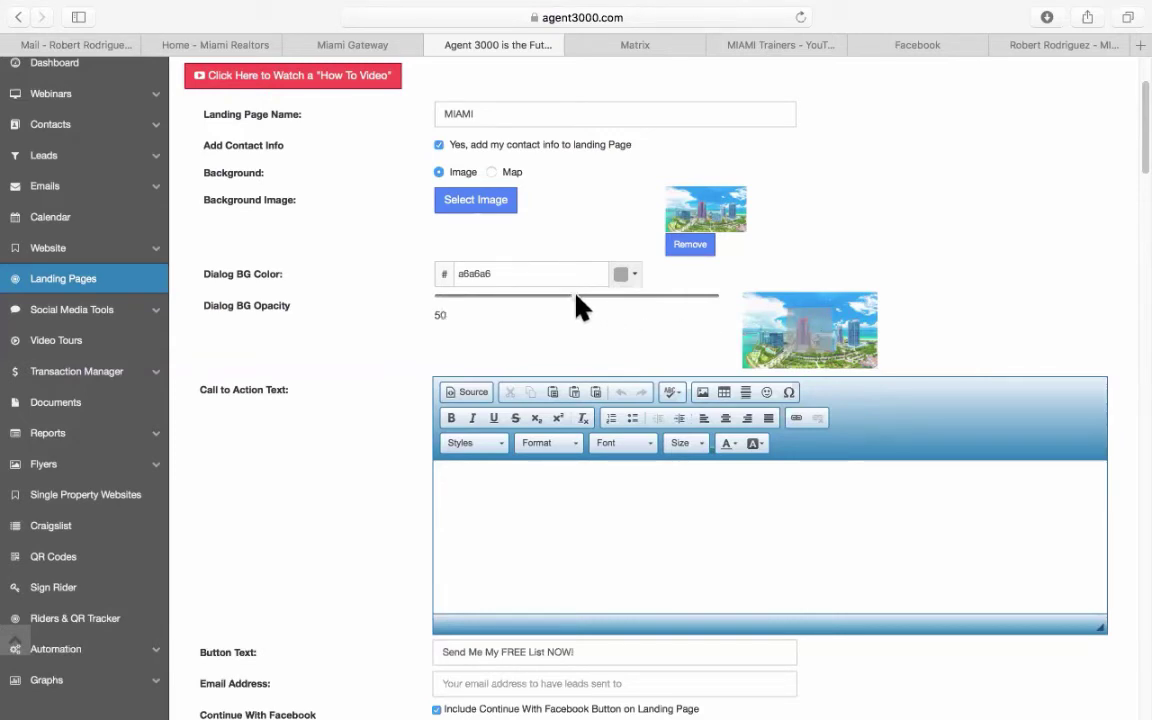
# Change the dialog background colour to blue 0099ff using the Advanced hue control.
pyautogui.click(630, 275)
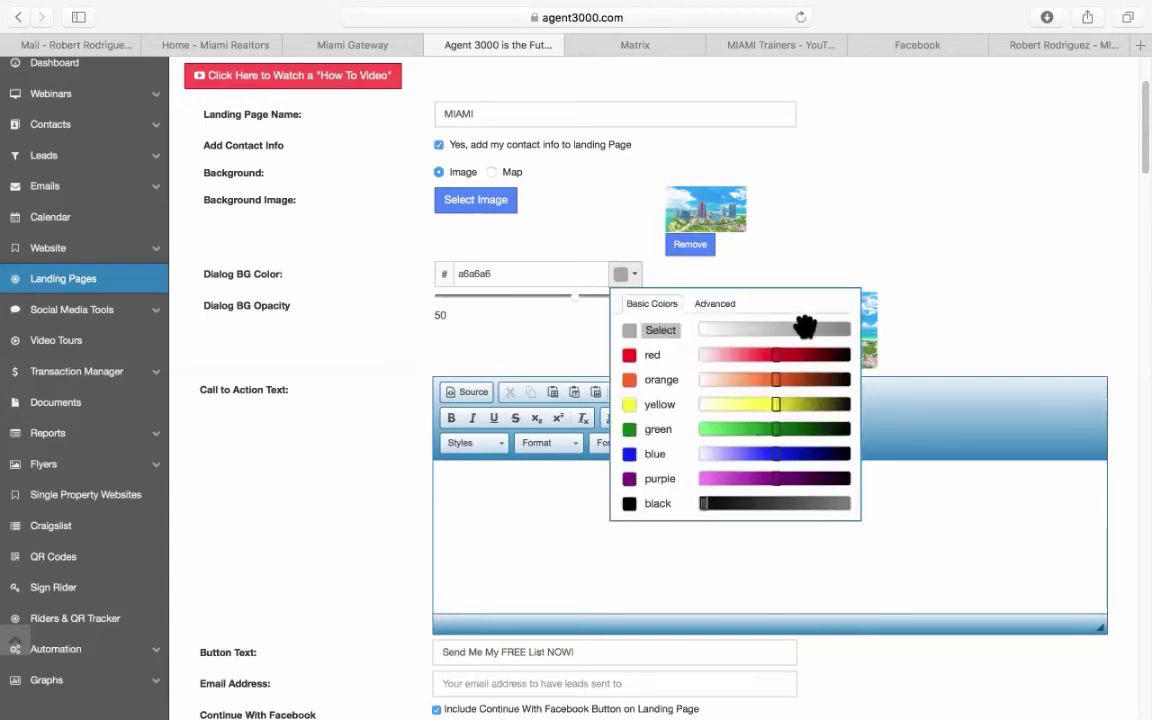
pyautogui.moveTo(805, 328); pyautogui.dragTo(751, 327)
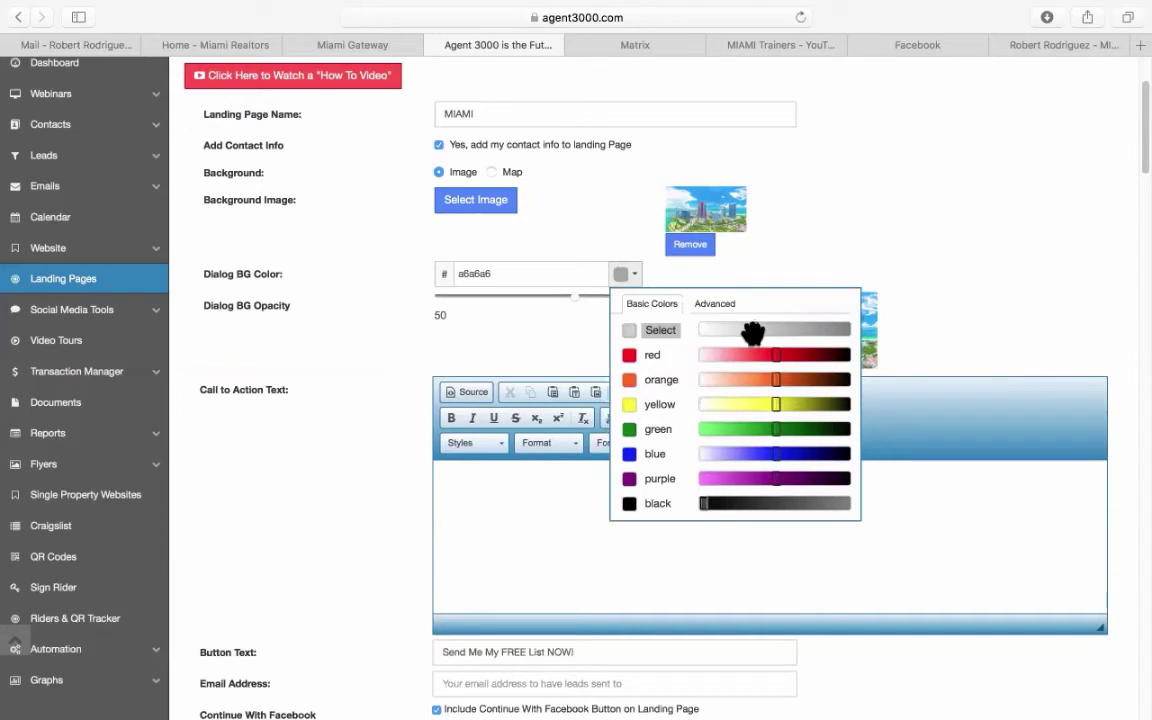
pyautogui.click(628, 332)
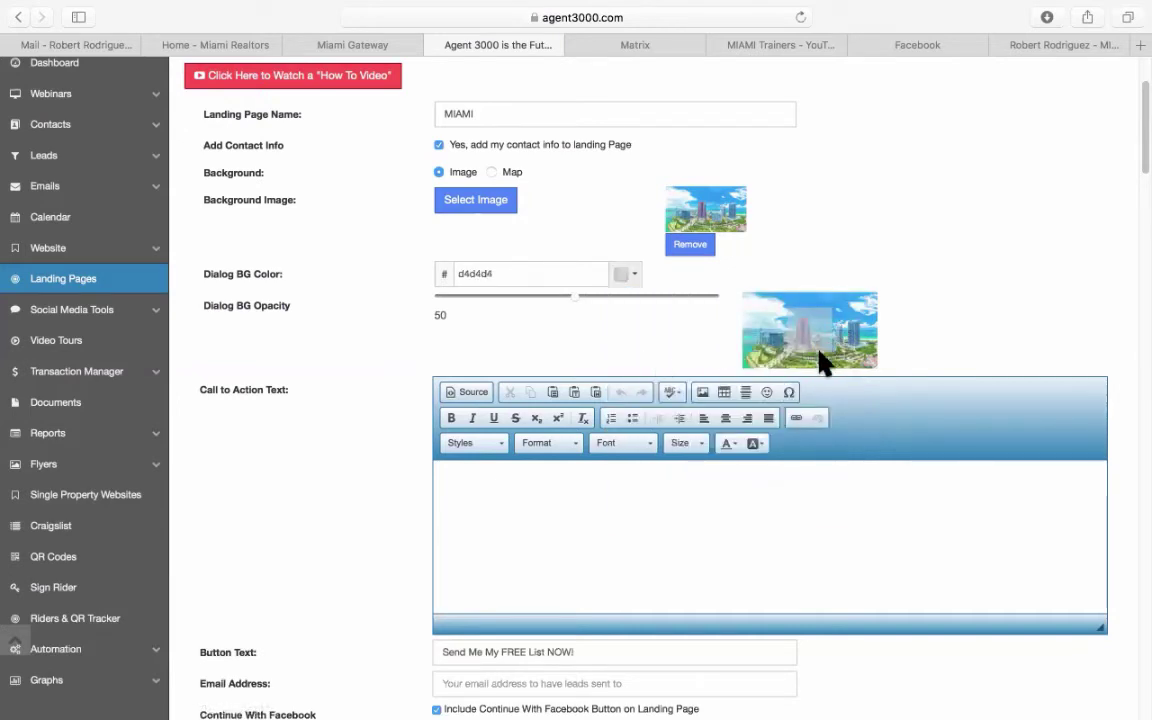
pyautogui.click(631, 274)
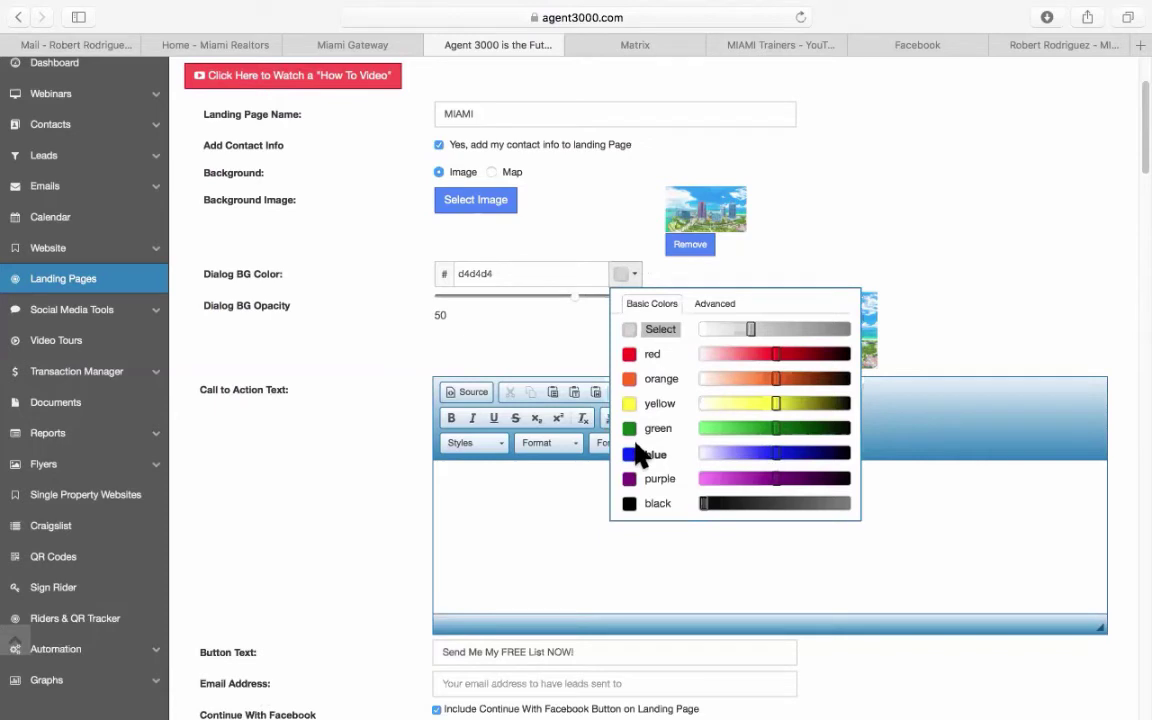
pyautogui.click(720, 306)
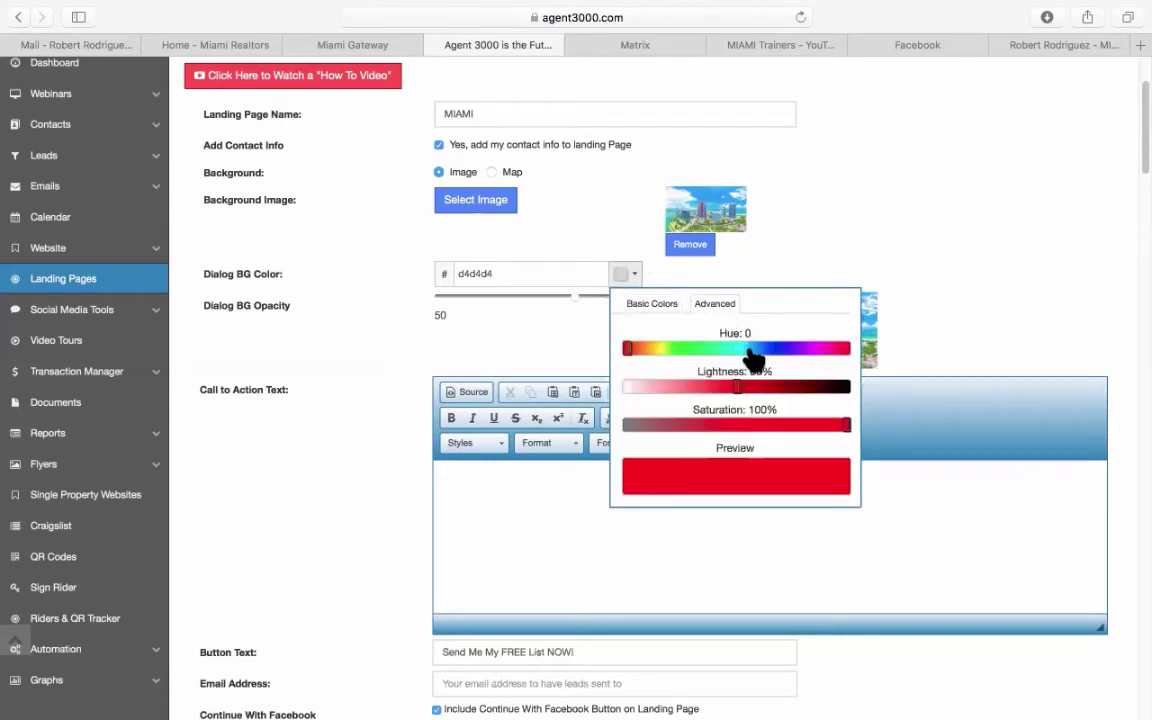
pyautogui.moveTo(748, 350); pyautogui.dragTo(754, 350)
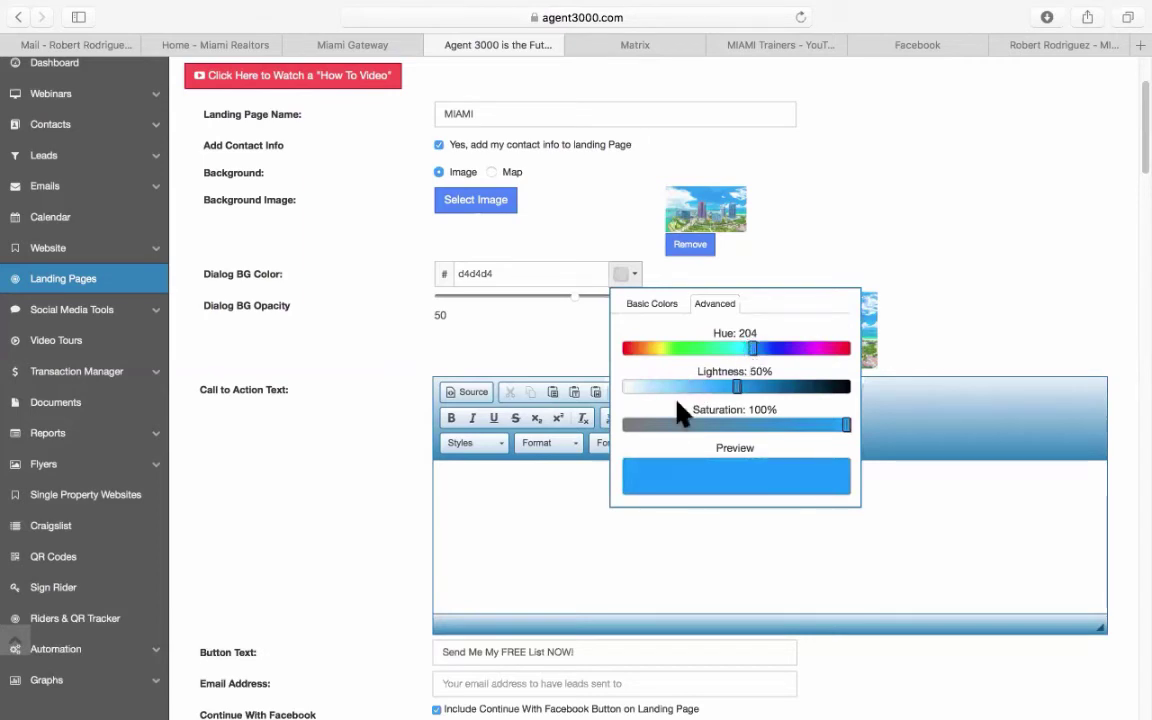
pyautogui.click(740, 477)
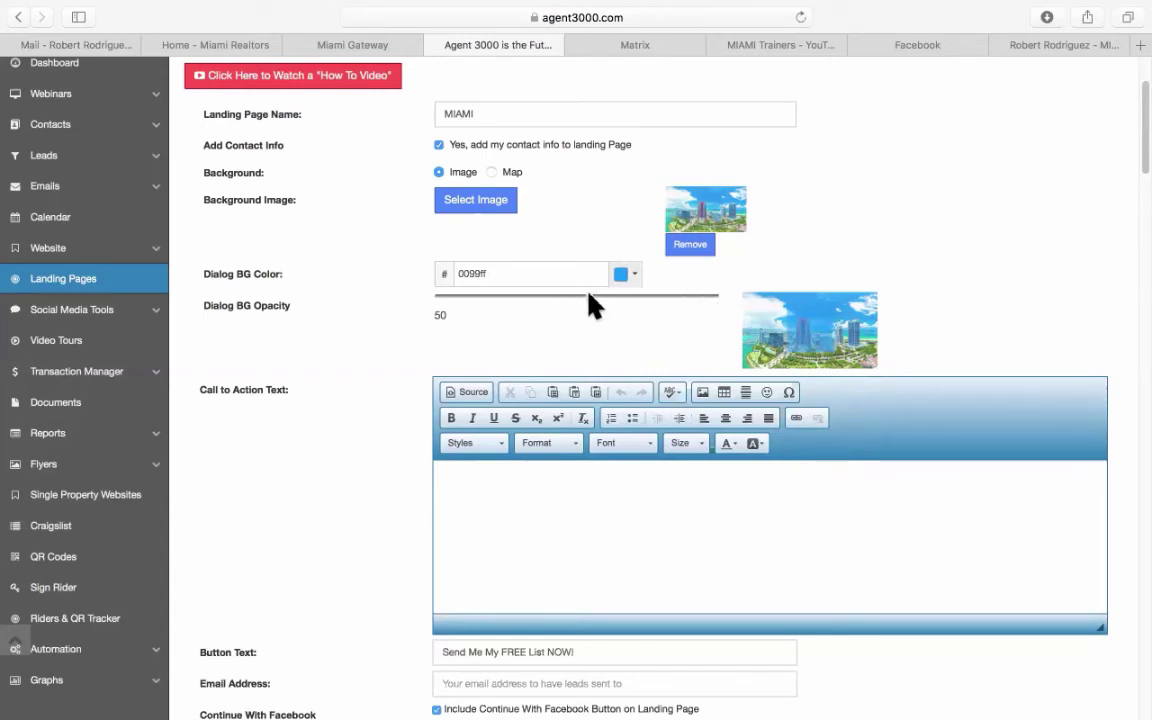
# Enter 'READY TO BUY IN MIAMI?' as the Call to Action text and make it bold.
pyautogui.click(700, 478)
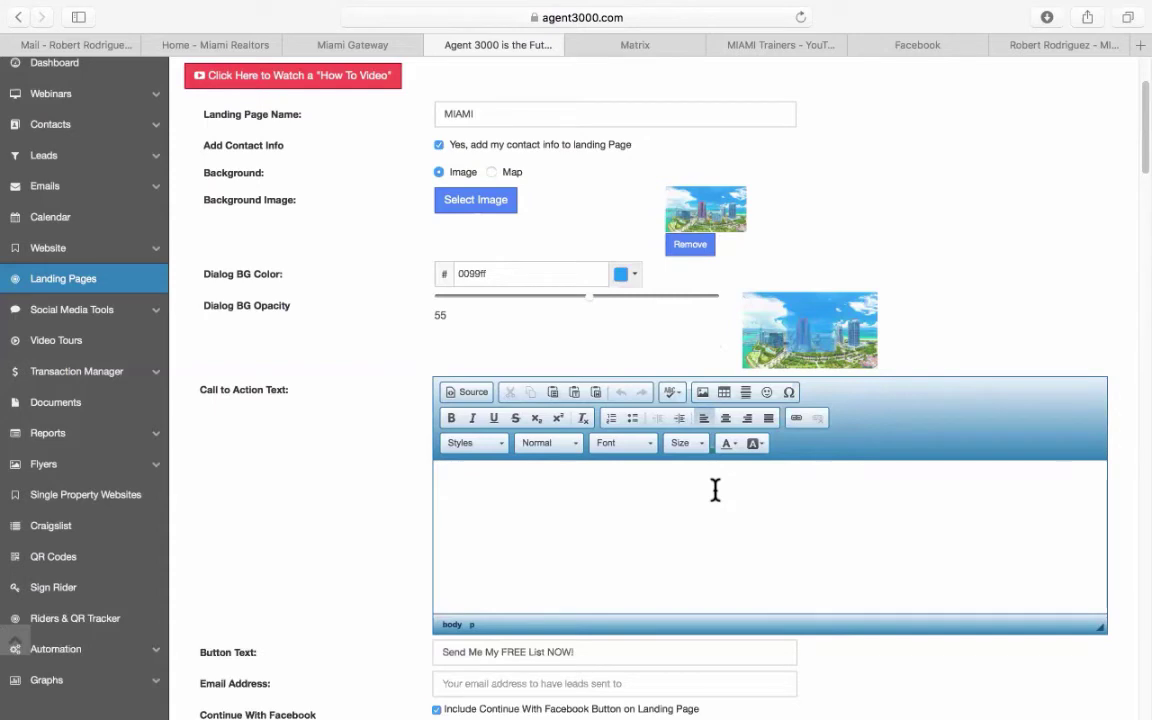
pyautogui.write('READY TO BUY')
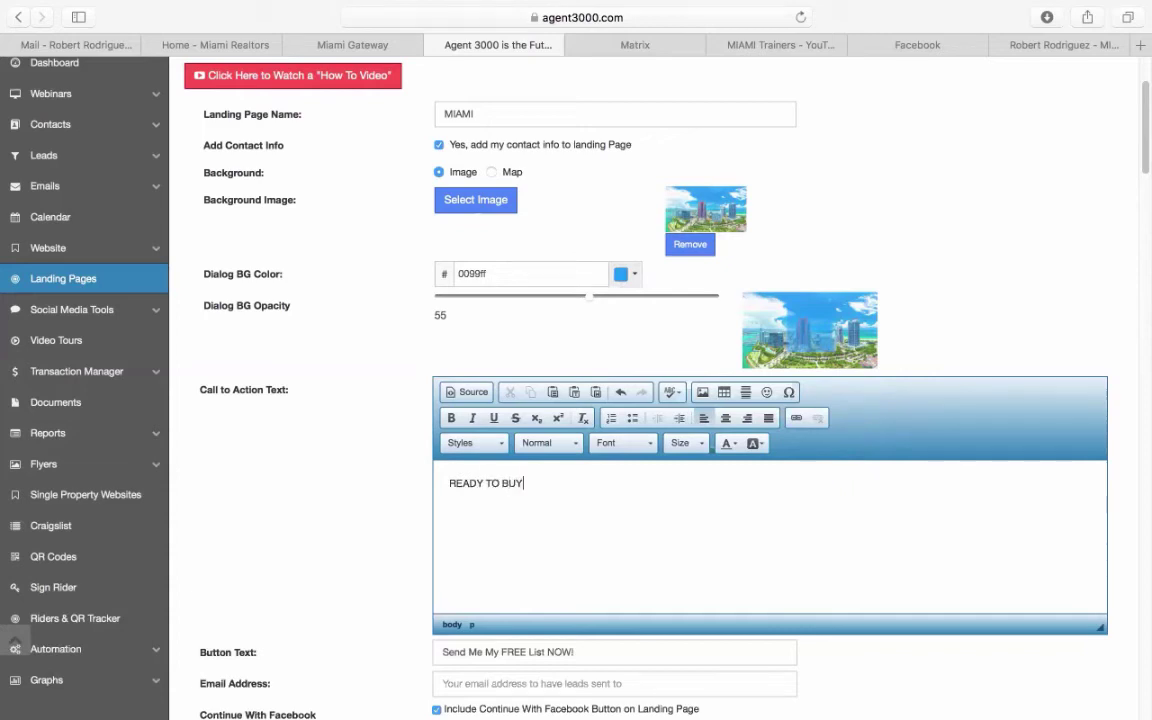
pyautogui.write(' IN MIAMI?')
pyautogui.moveTo(594, 491); pyautogui.dragTo(437, 474)
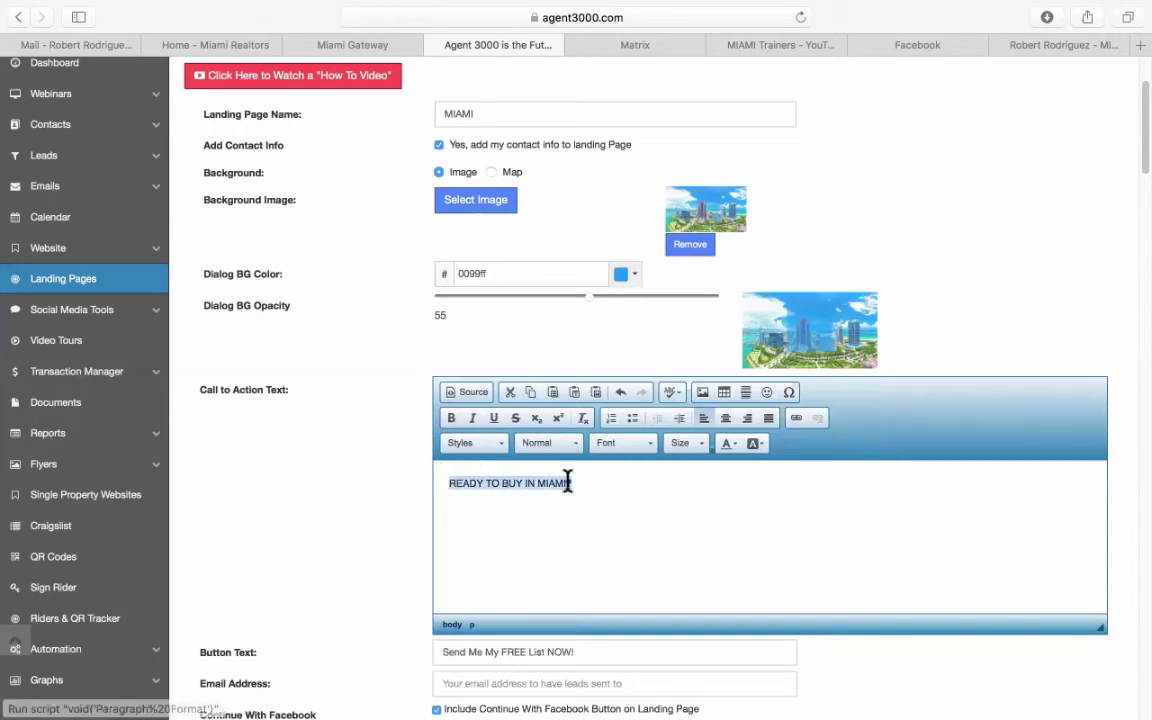
pyautogui.click(450, 418)
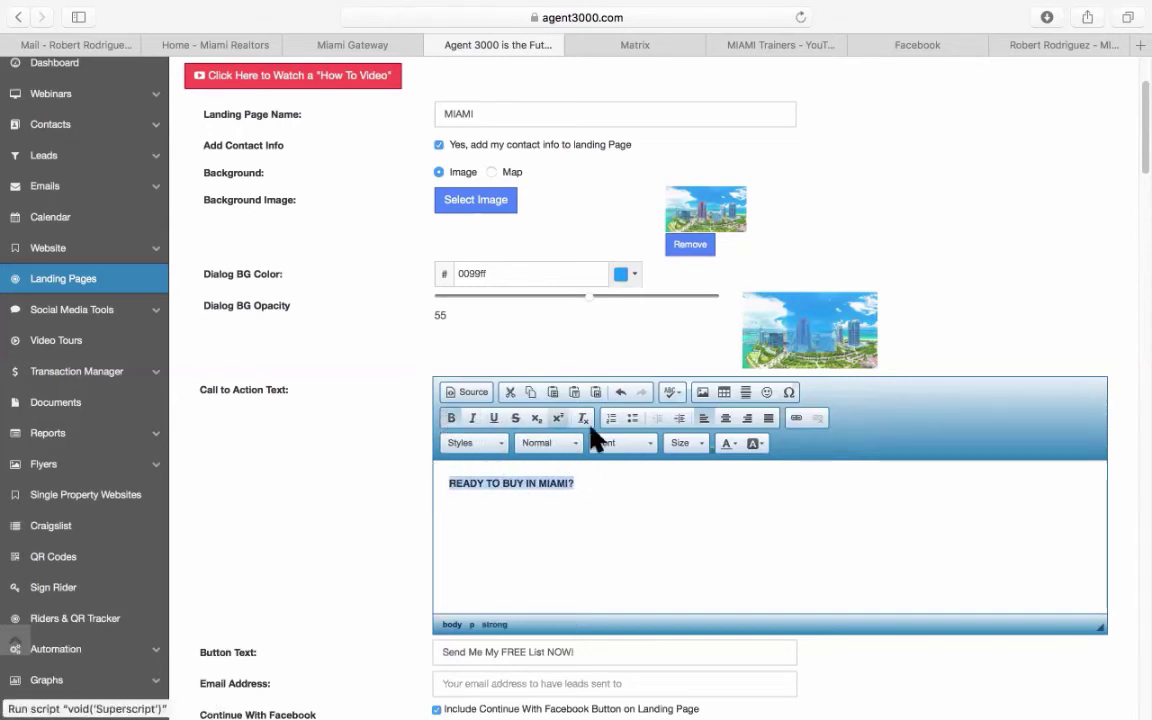
# Set the headline font size to 36.
pyautogui.click(700, 446)
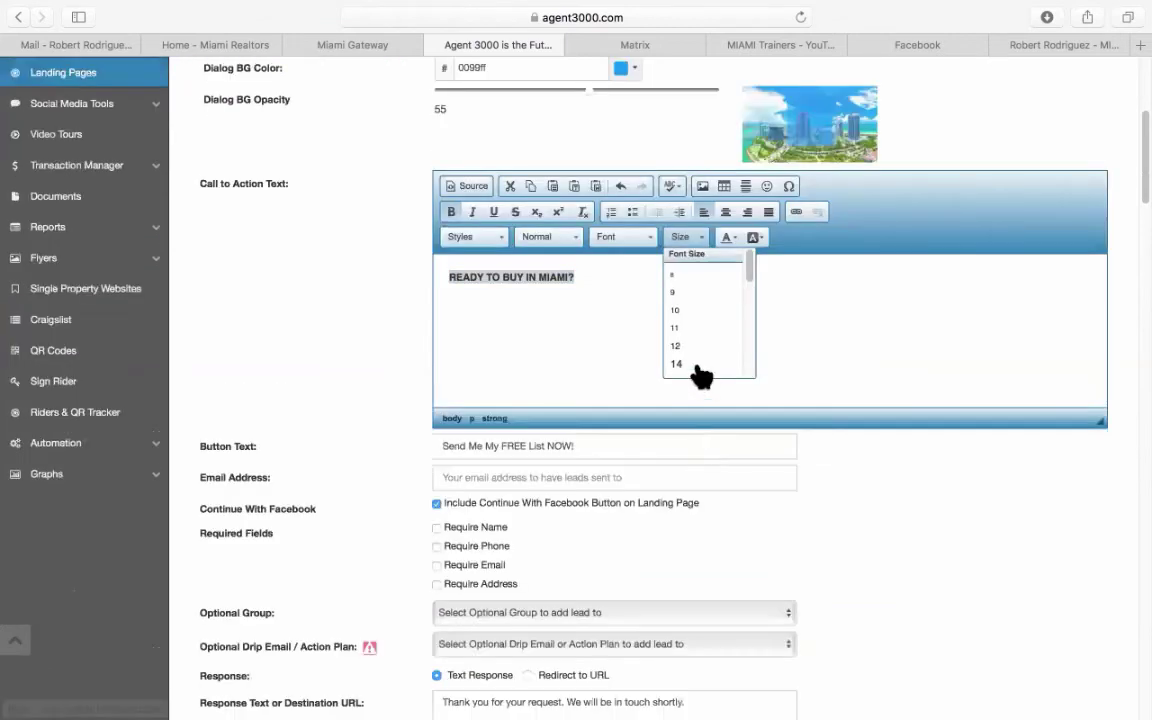
pyautogui.scroll(-5, 705, 345)
pyautogui.scroll(-3, 705, 352)
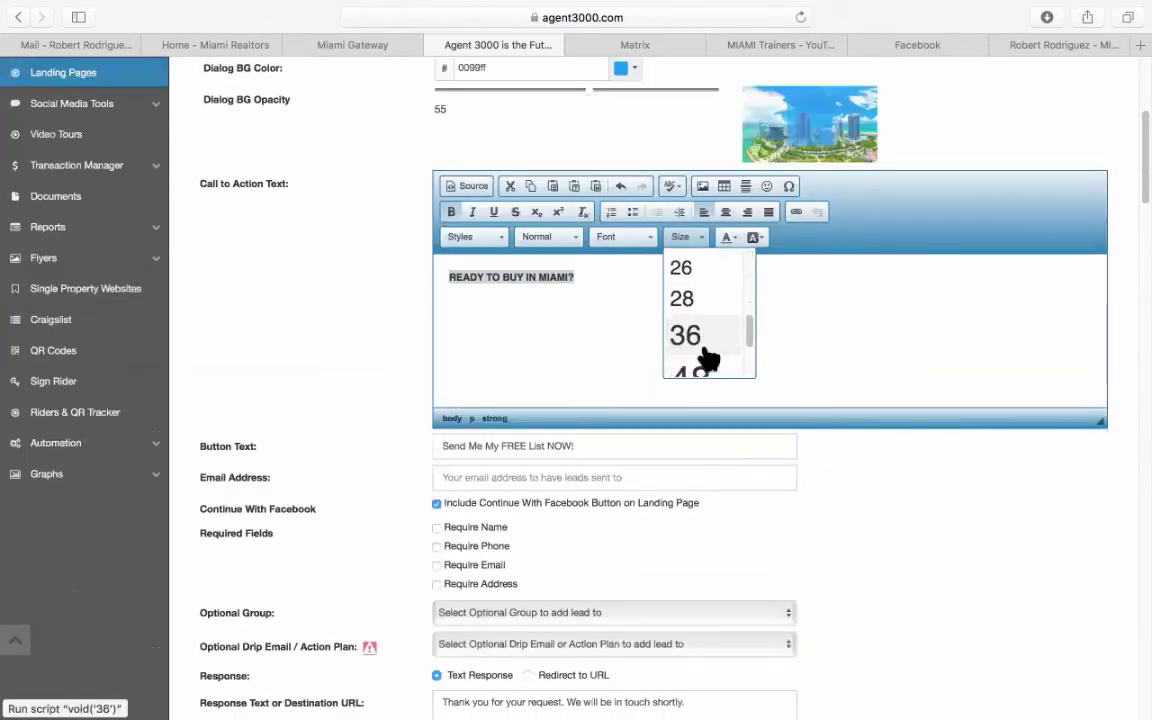
pyautogui.click(700, 340)
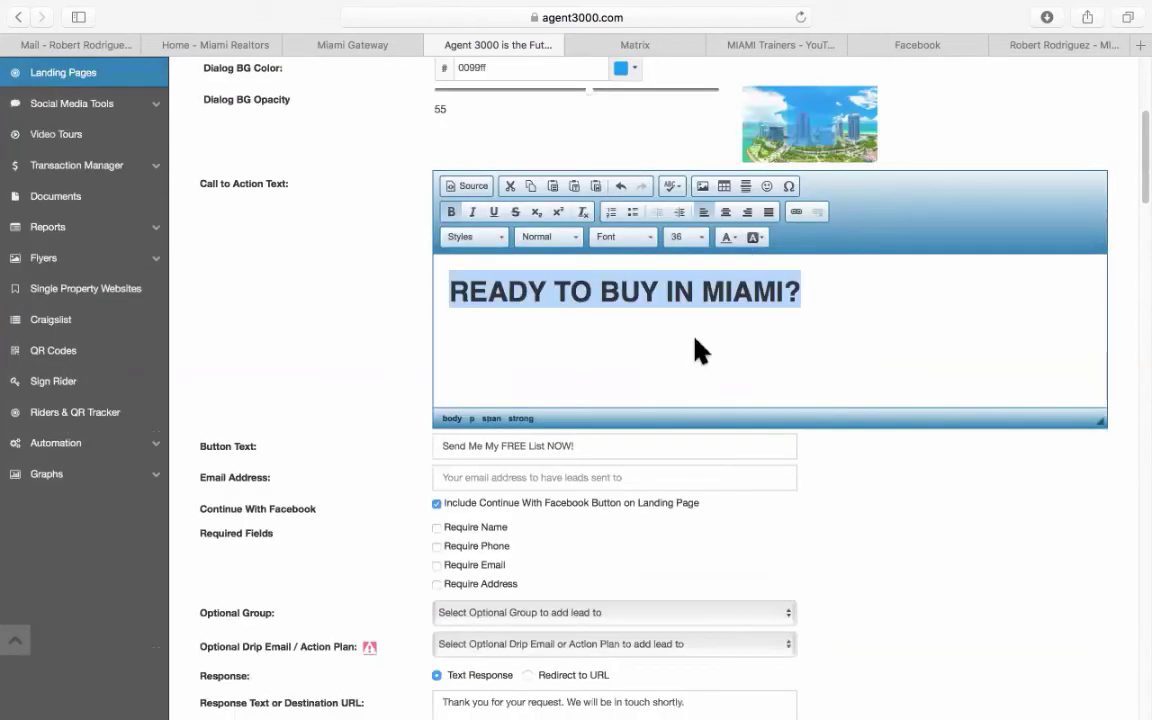
# Set the headline font to Comic Sans MS and centre-align it.
pyautogui.click(645, 250)
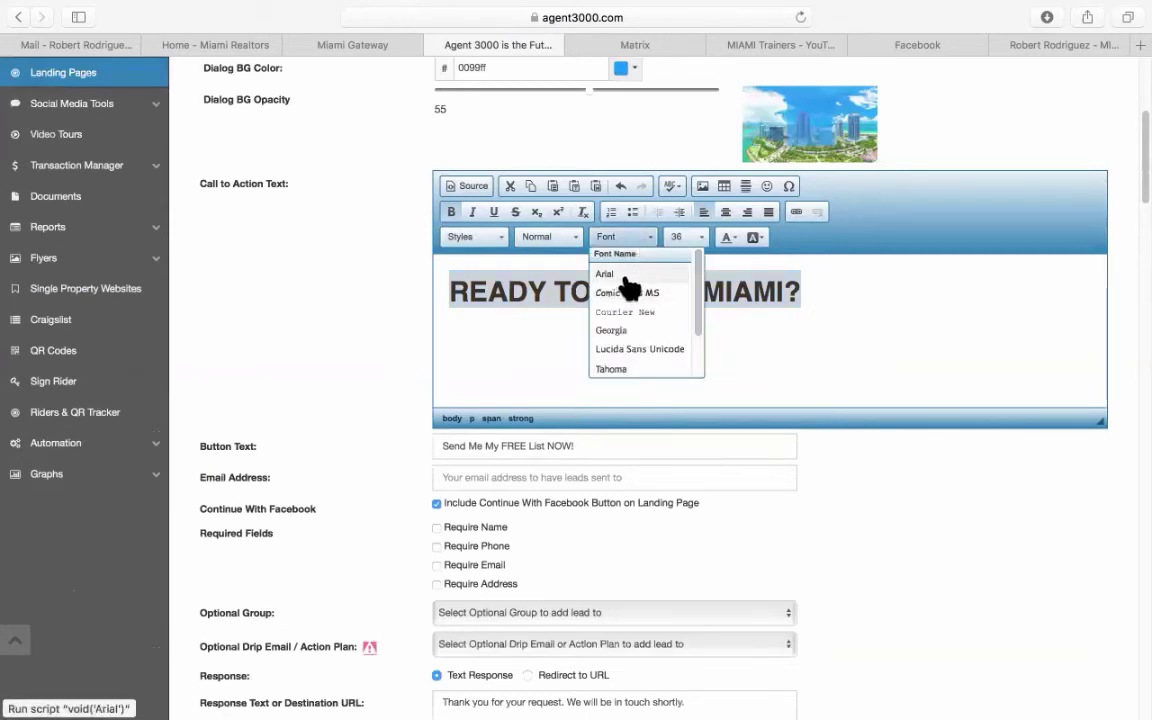
pyautogui.click(652, 333)
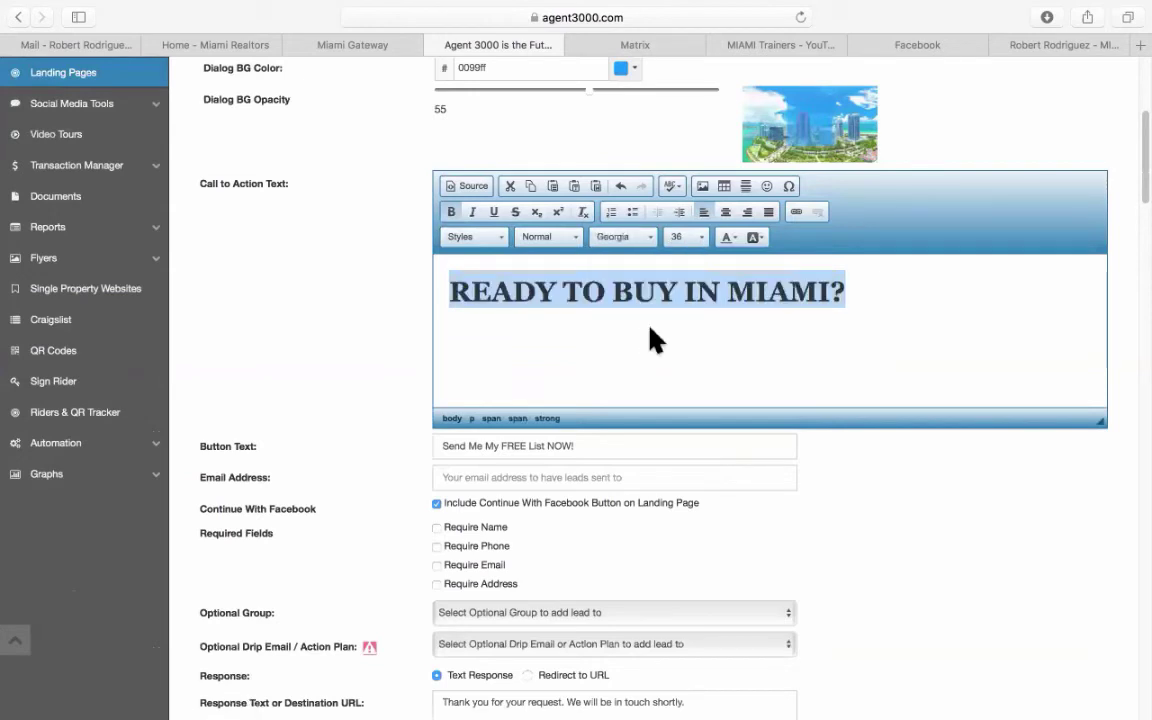
pyautogui.click(630, 240)
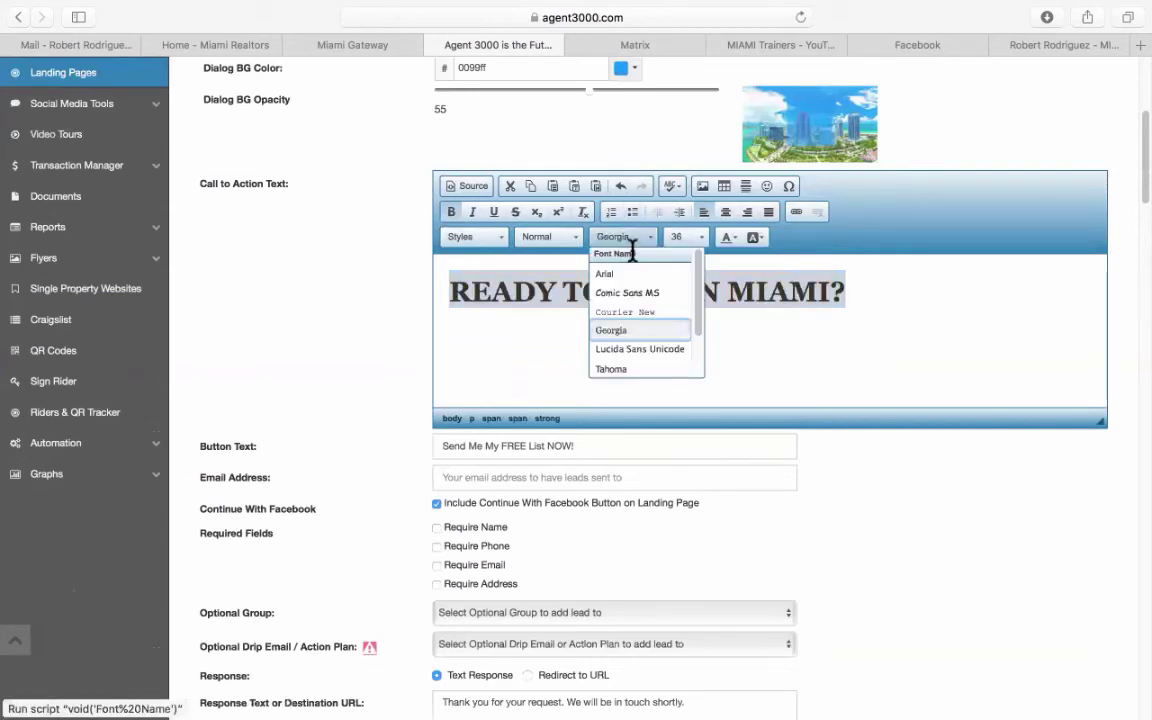
pyautogui.click(640, 370)
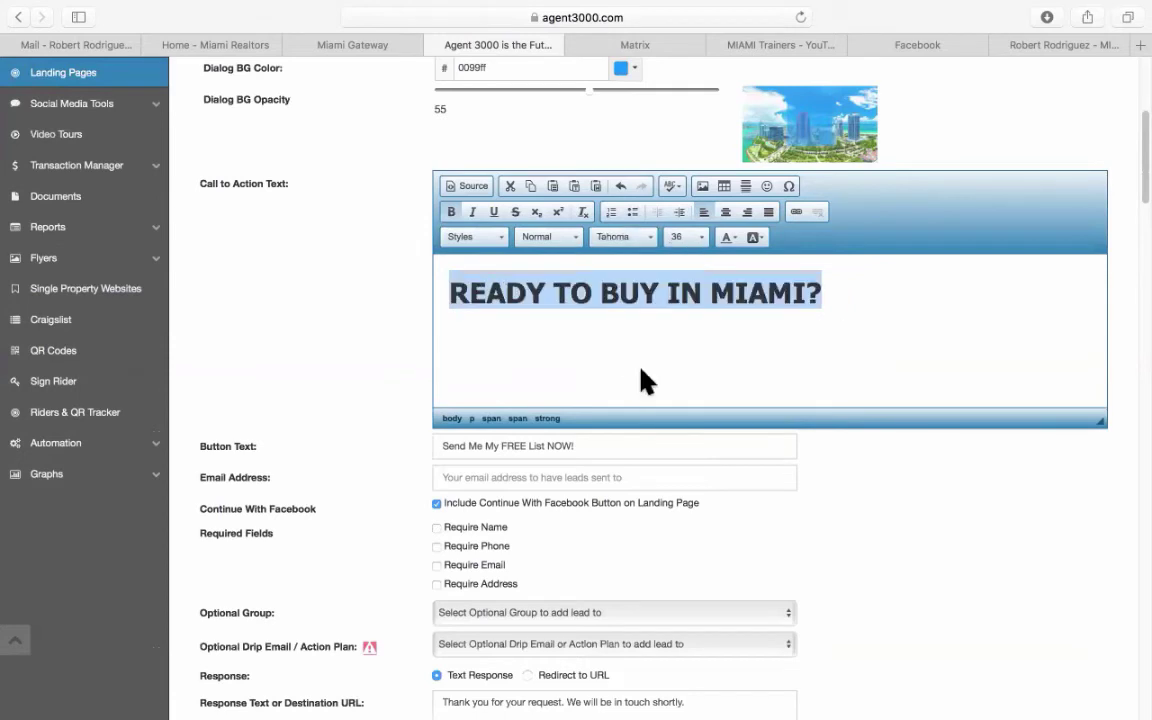
pyautogui.click(633, 242)
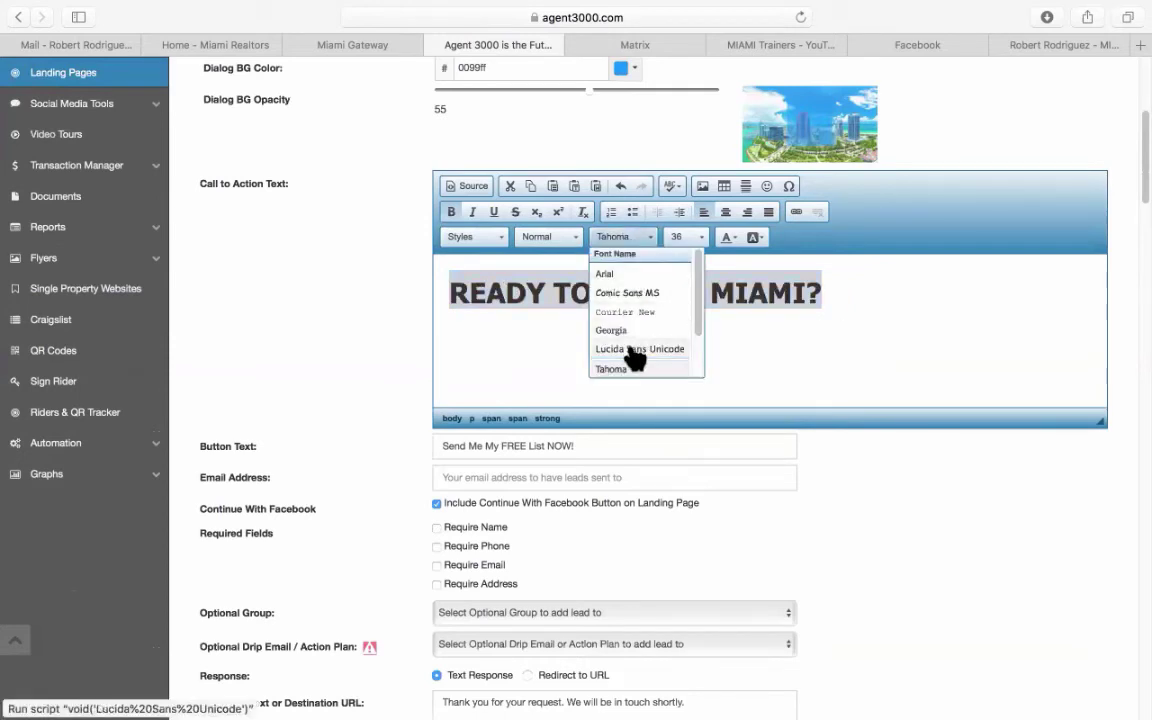
pyautogui.click(632, 349)
pyautogui.click(627, 246)
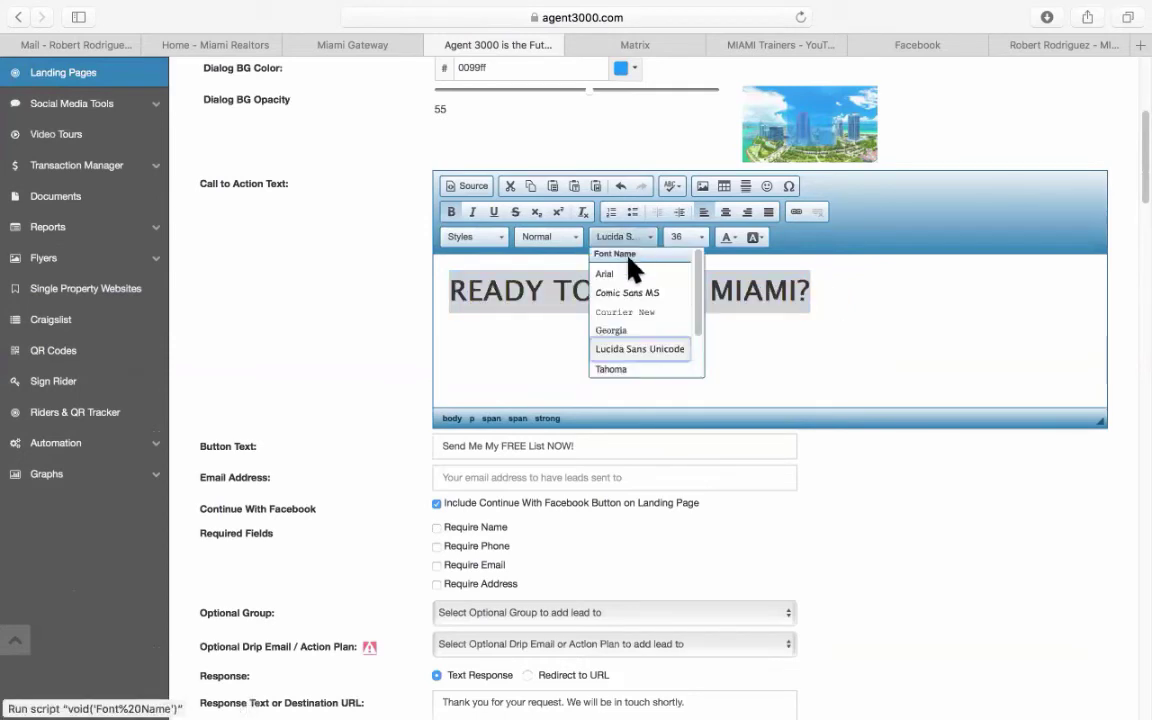
pyautogui.click(631, 299)
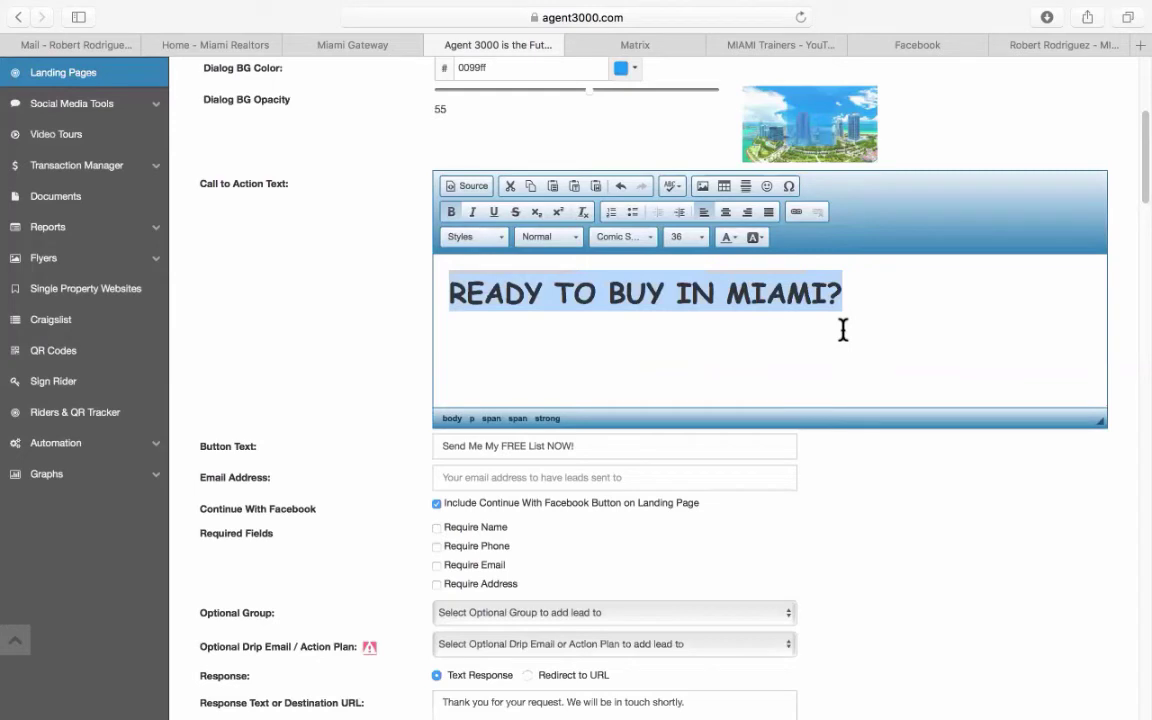
pyautogui.click(727, 213)
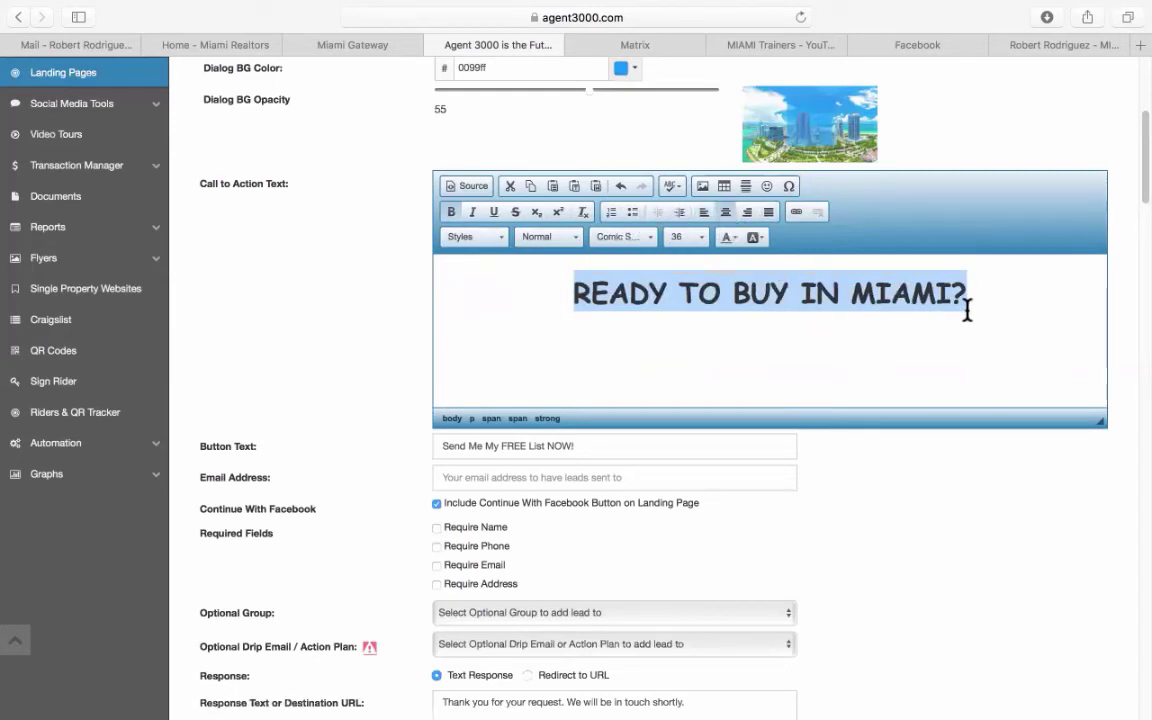
pyautogui.scroll(-3, 764, 360)
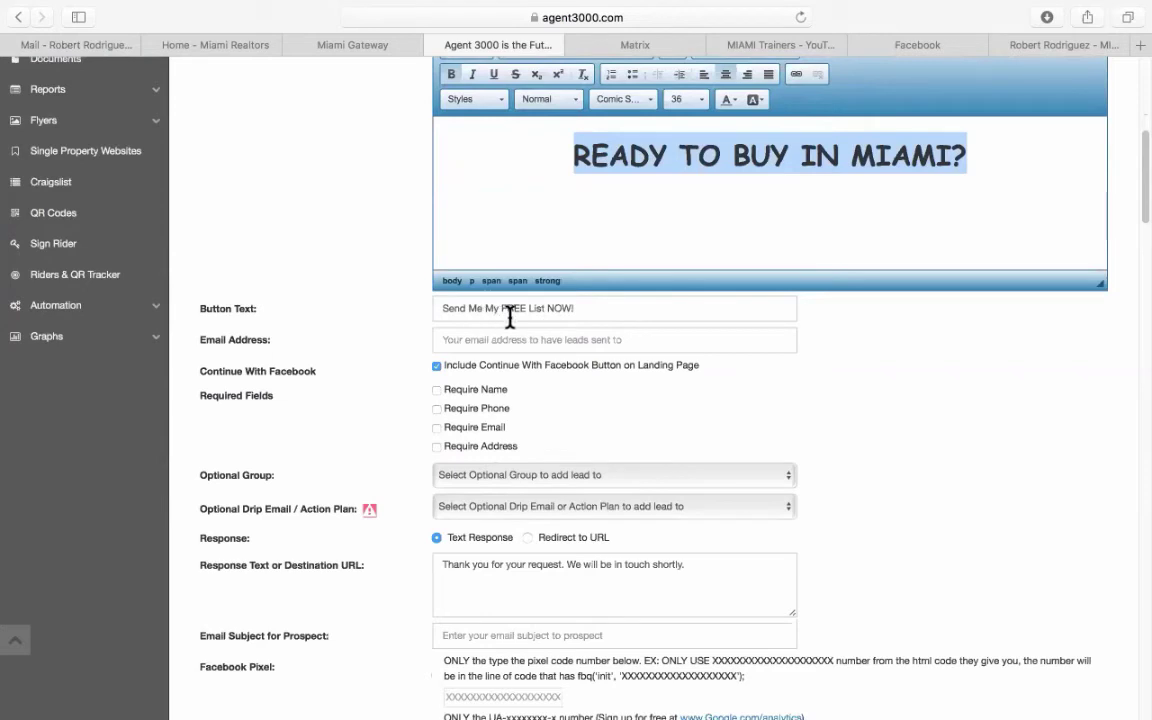
# Change the button text to 'Contact Me'.
pyautogui.moveTo(596, 311); pyautogui.dragTo(481, 295)
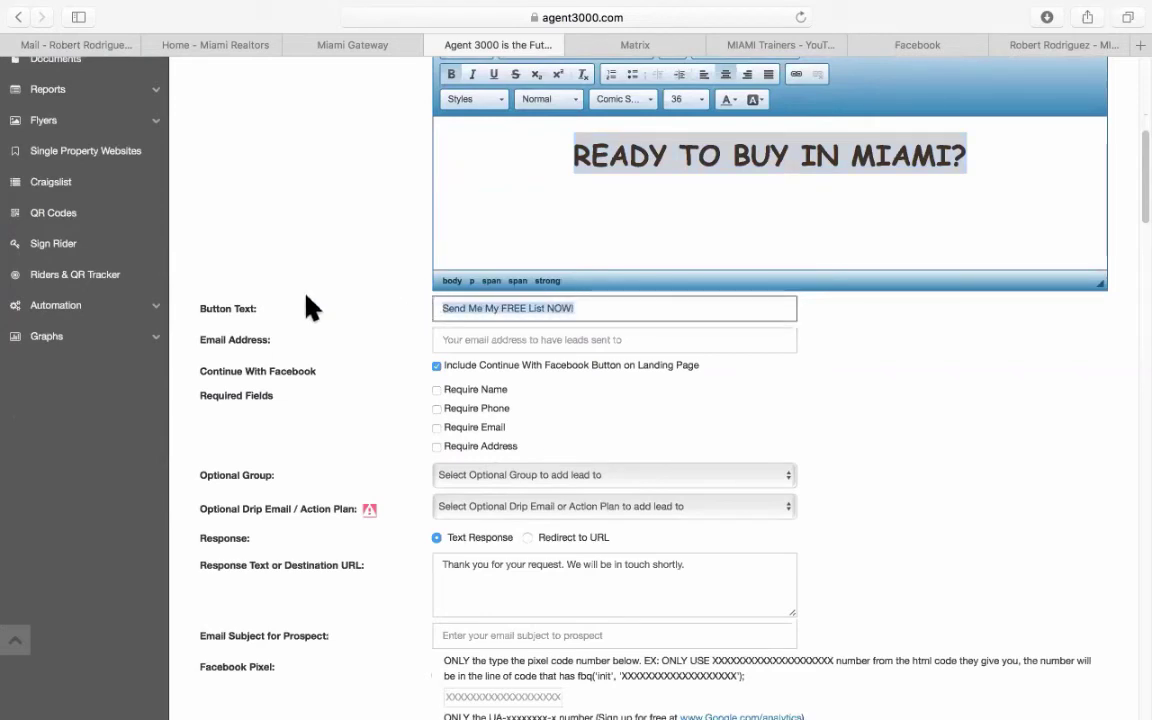
pyautogui.write('Contact Me')
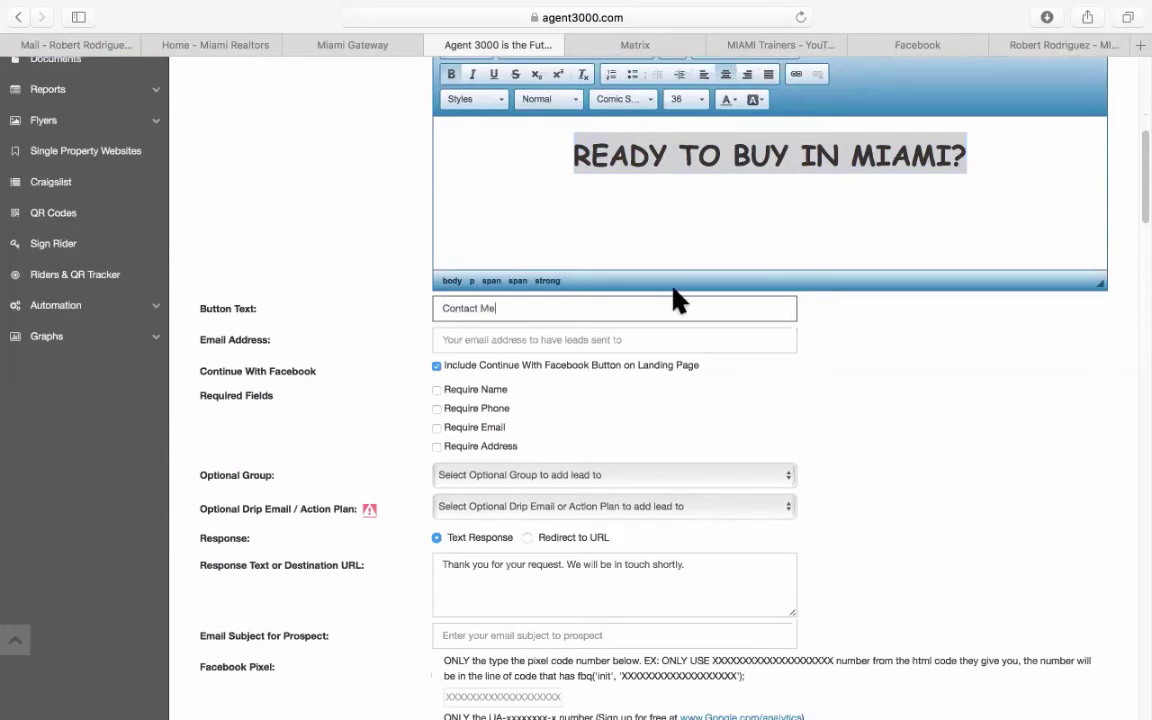
pyautogui.click(763, 205)
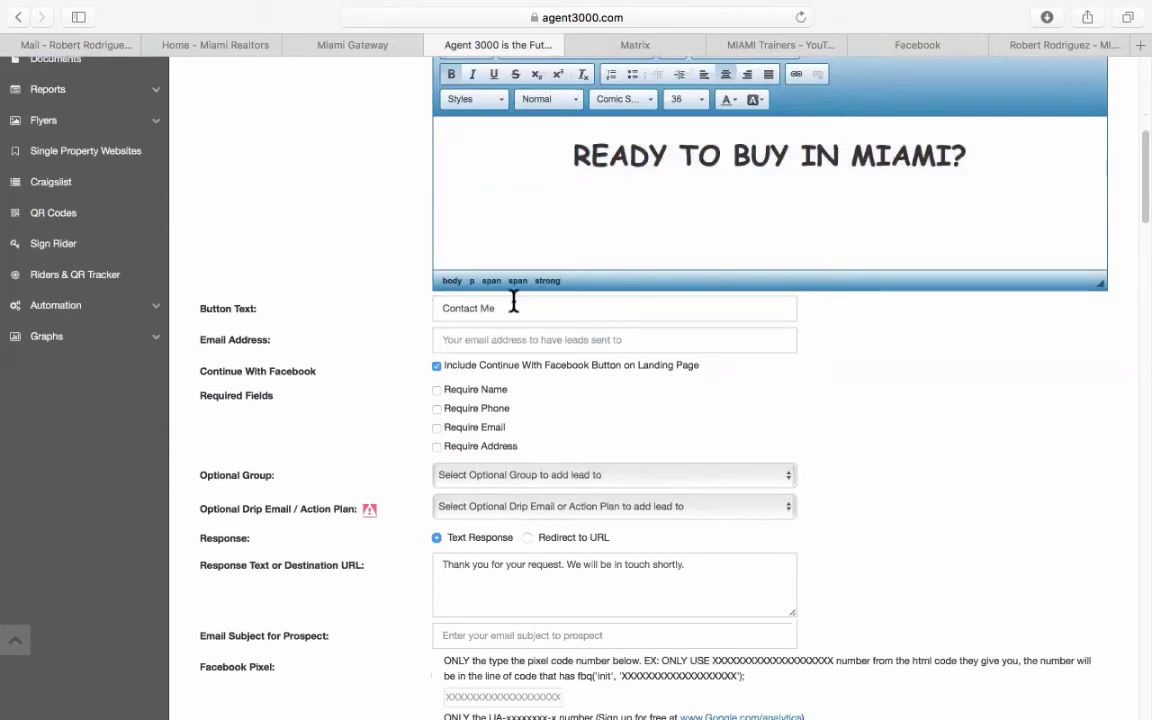
pyautogui.moveTo(509, 309); pyautogui.dragTo(420, 312)
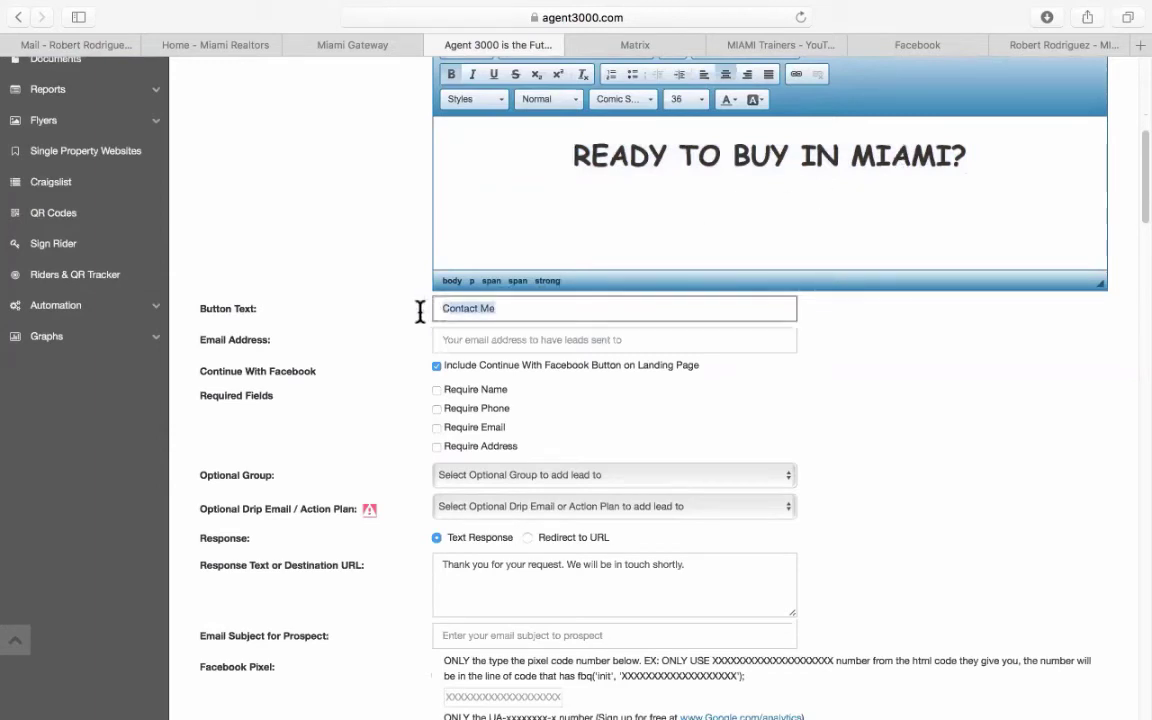
# Enter the agent's work email for leads and require name, phone and email.
pyautogui.click(472, 341)
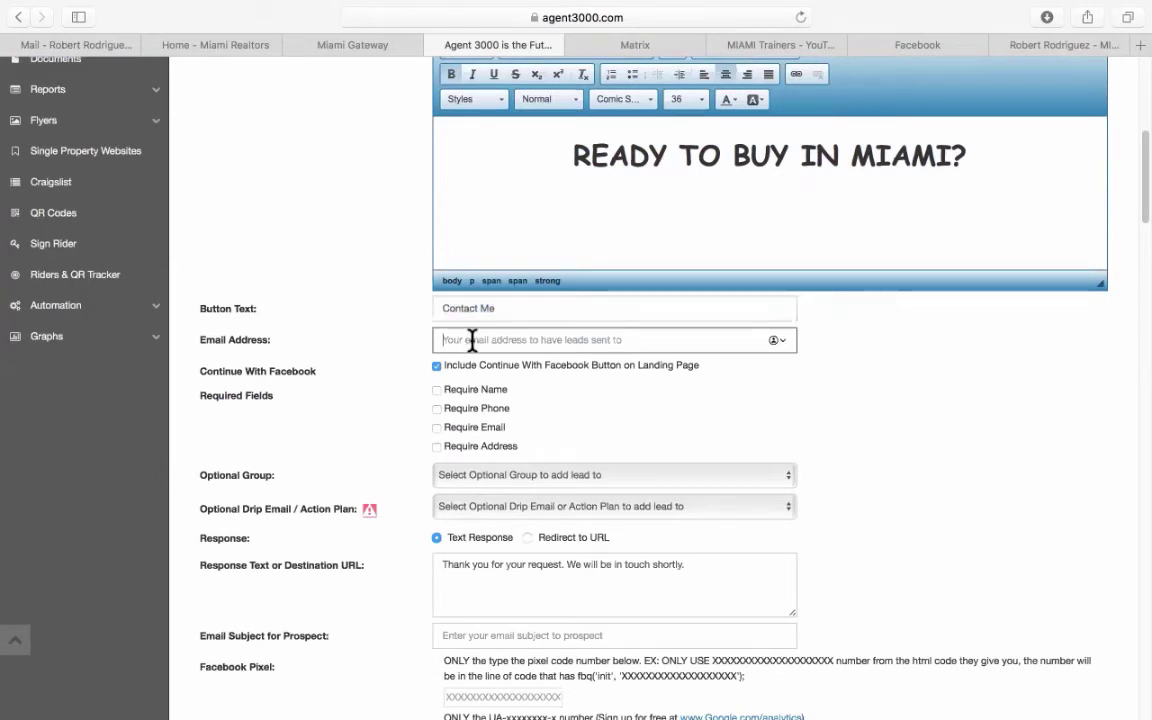
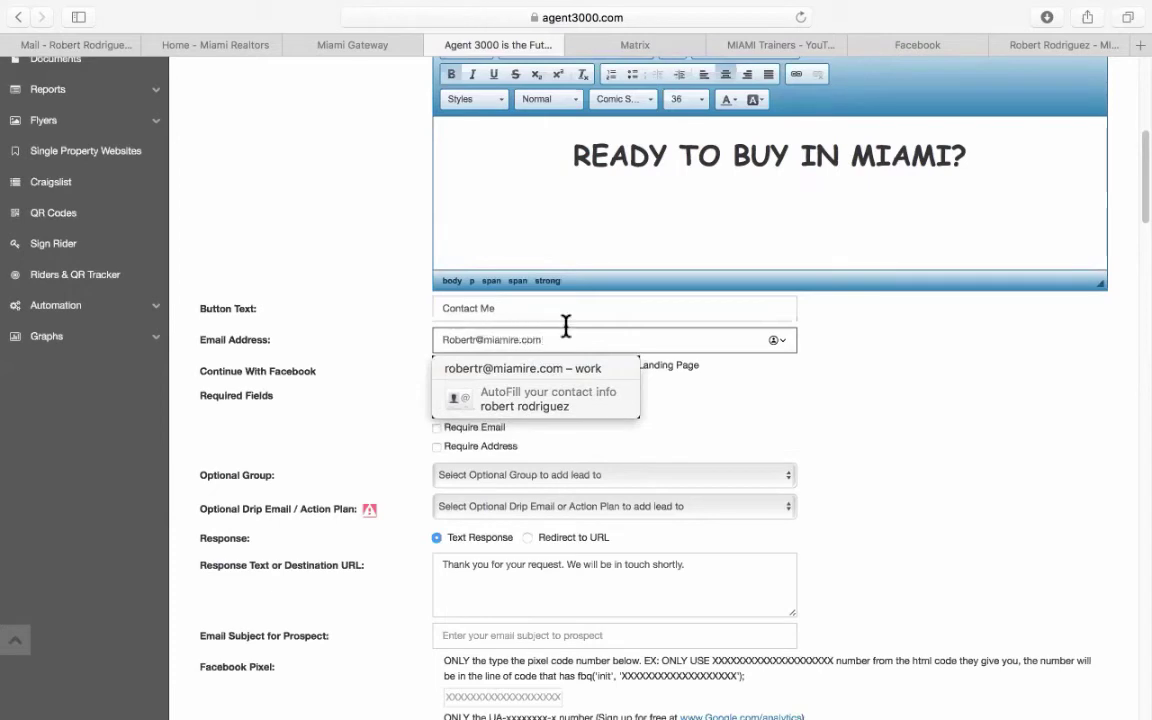
pyautogui.click(851, 387)
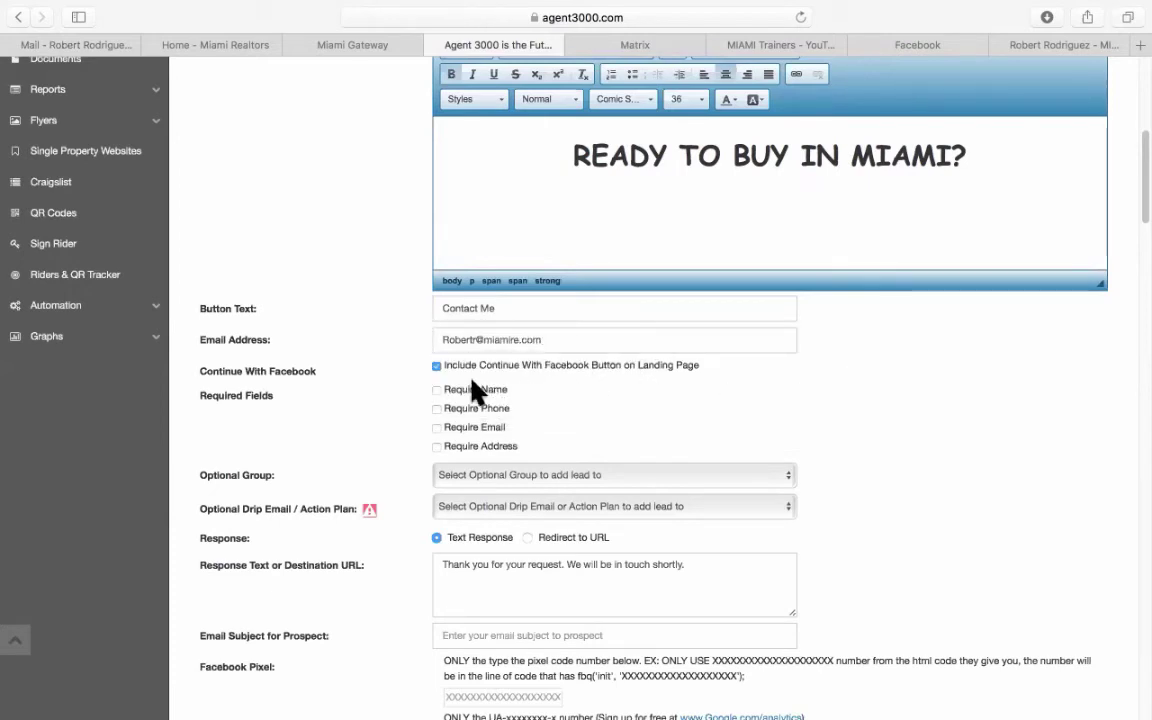
pyautogui.click(437, 395)
pyautogui.click(437, 427)
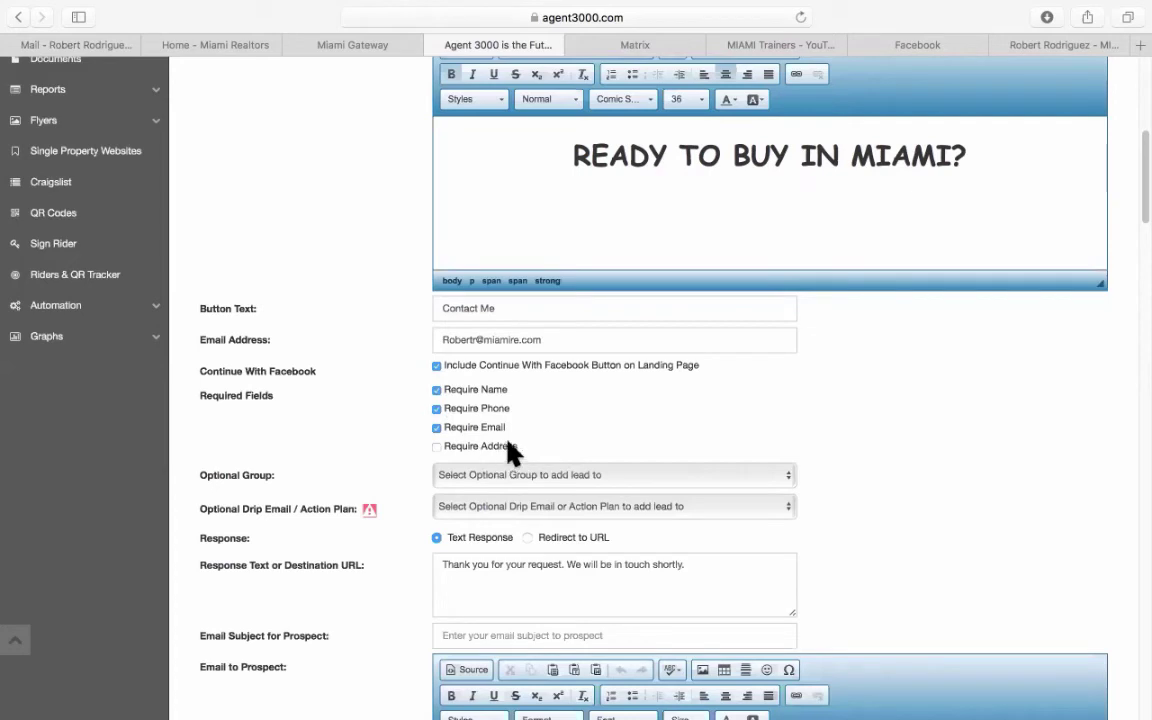
pyautogui.scroll(-2, 985, 395)
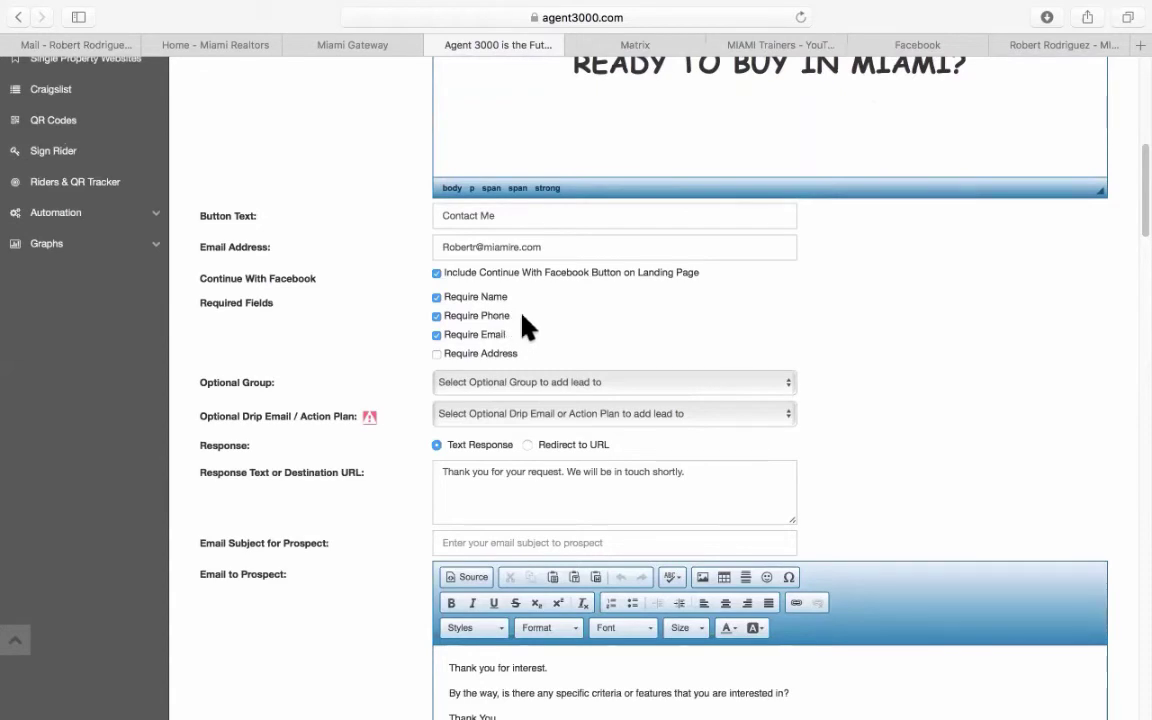
# Set the form response to Redirect to URL instead of a thank-you text.
pyautogui.scroll(-3, 852, 388)
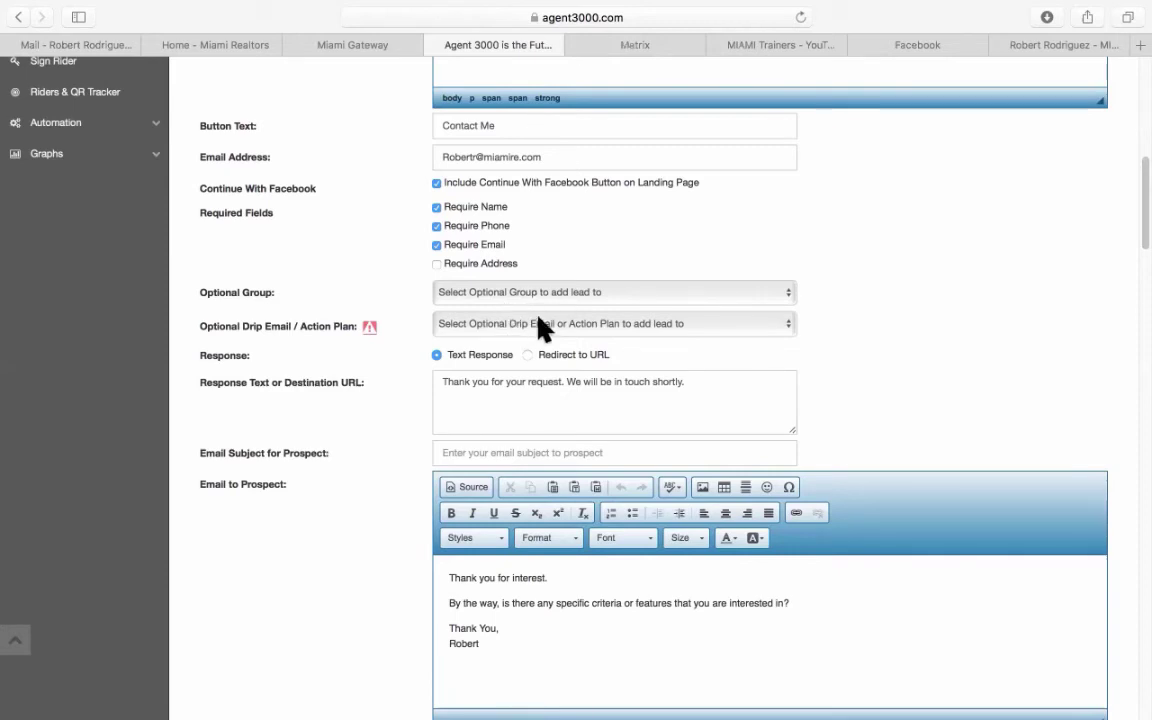
pyautogui.click(648, 392)
pyautogui.moveTo(648, 392); pyautogui.dragTo(720, 375)
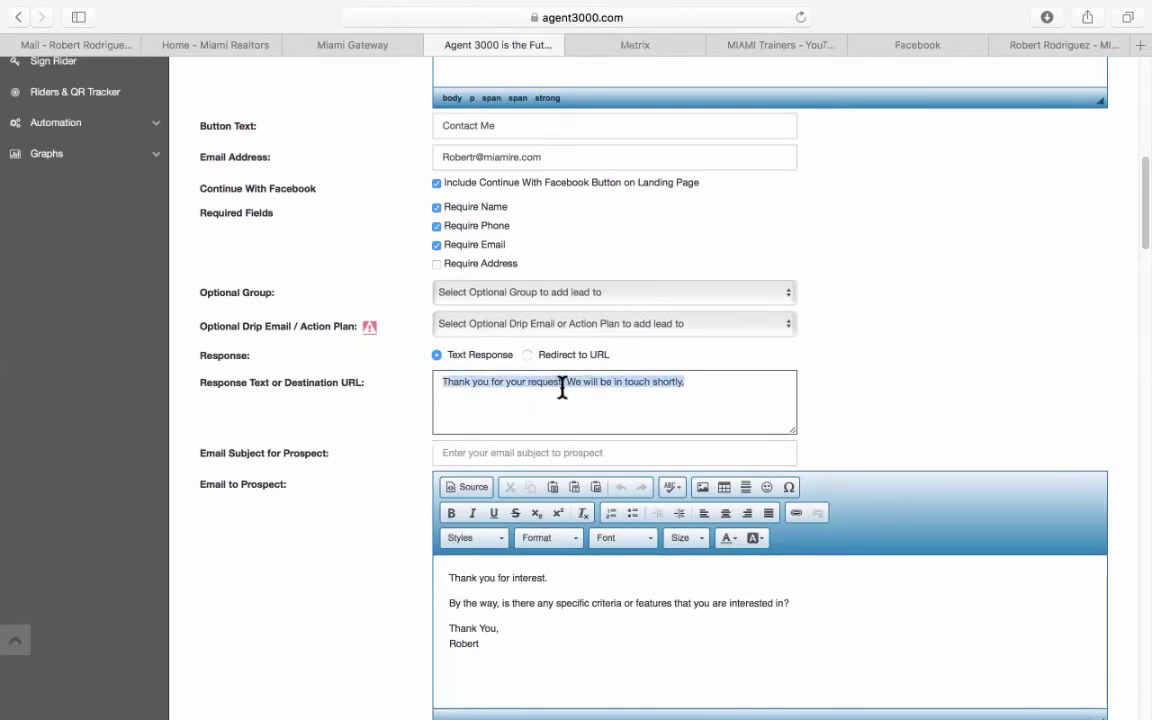
pyautogui.click(710, 391)
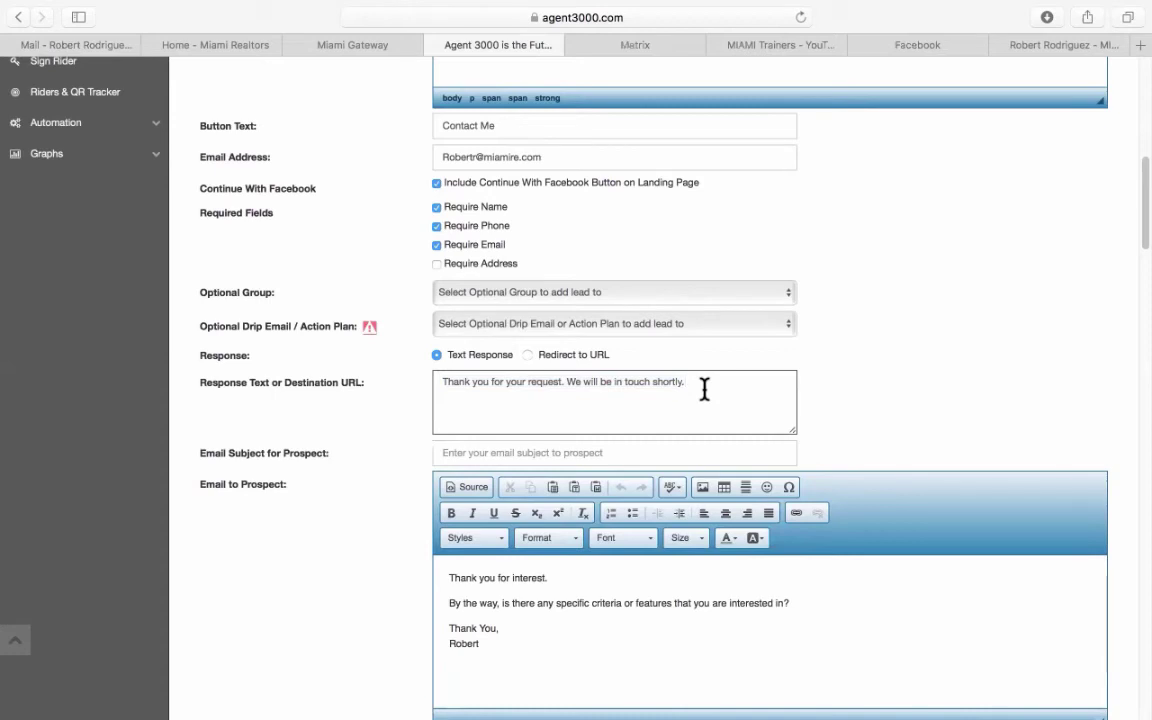
pyautogui.click(527, 356)
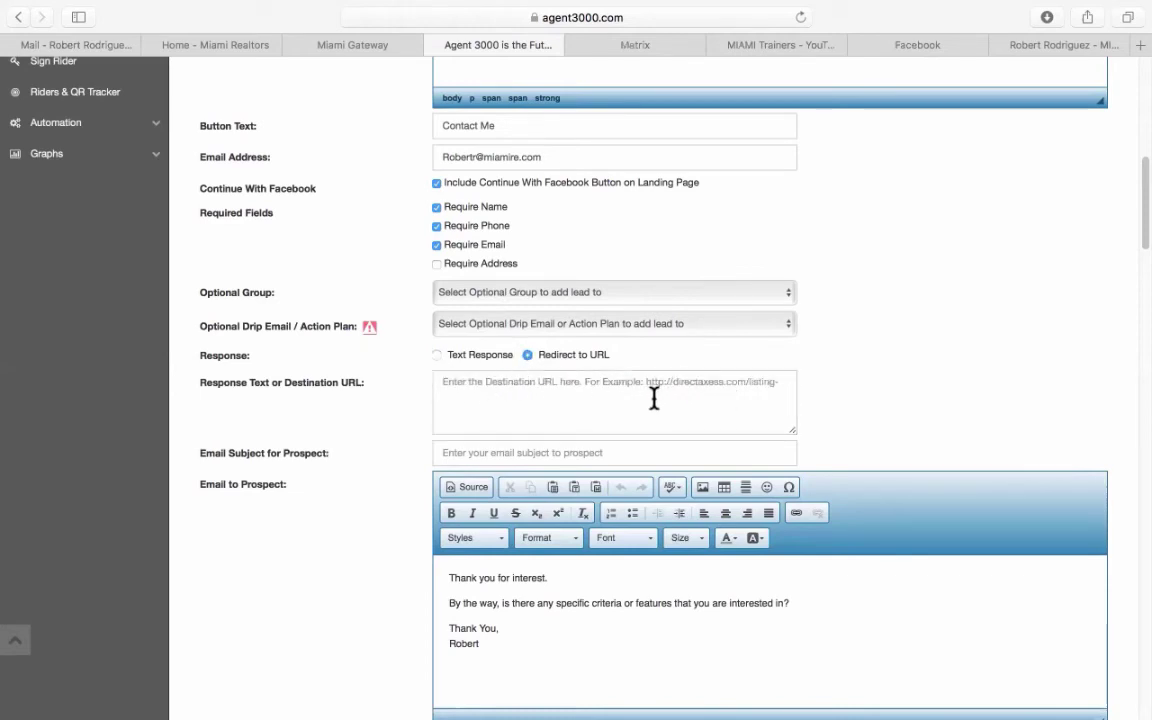
pyautogui.click(436, 355)
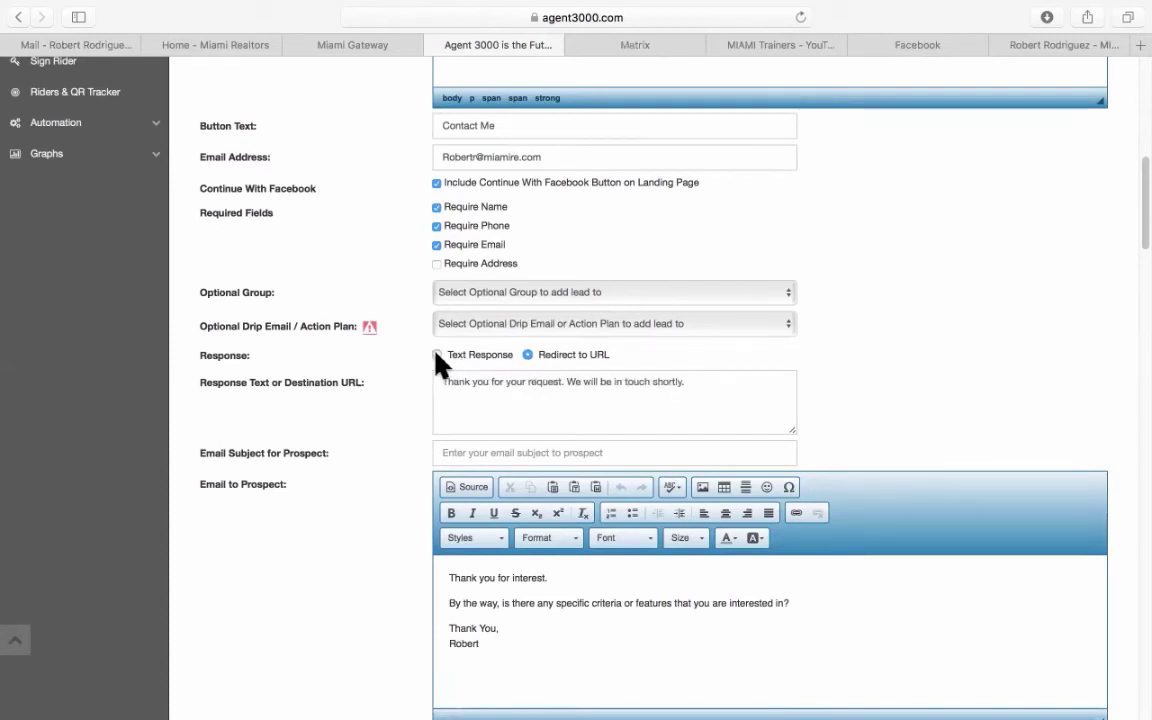
pyautogui.click(528, 355)
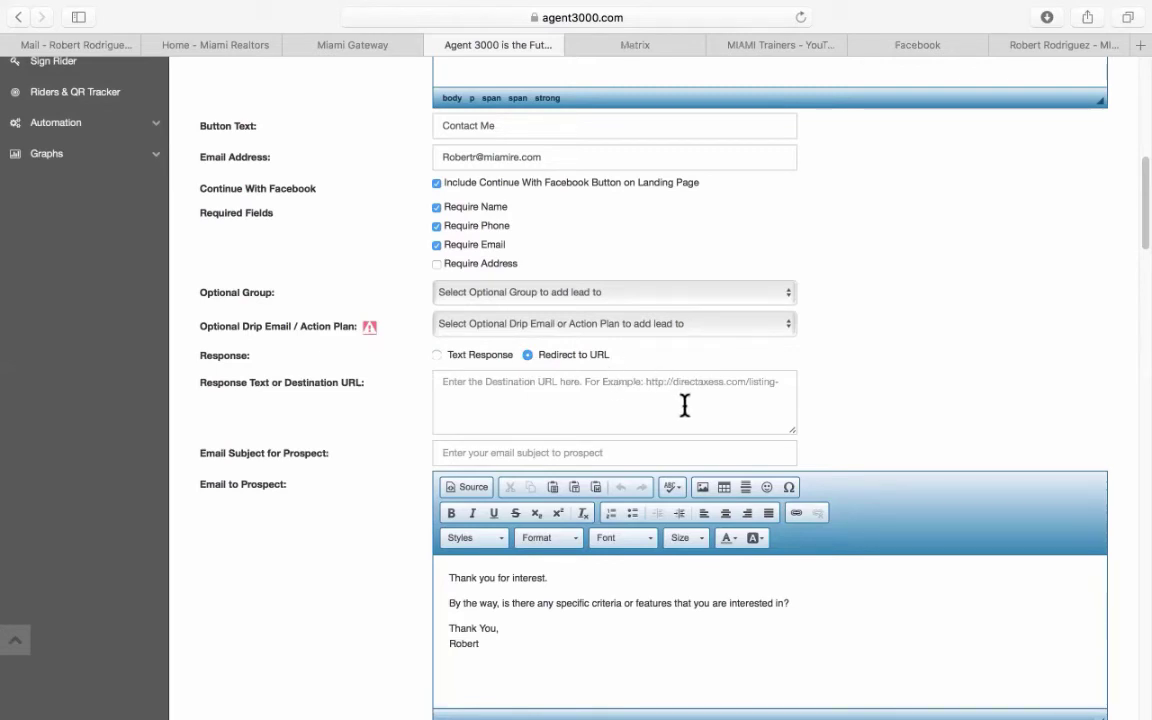
# Copy the realtor website's address from its tab and return to the Agent 3000 form.
pyautogui.click(1062, 52)
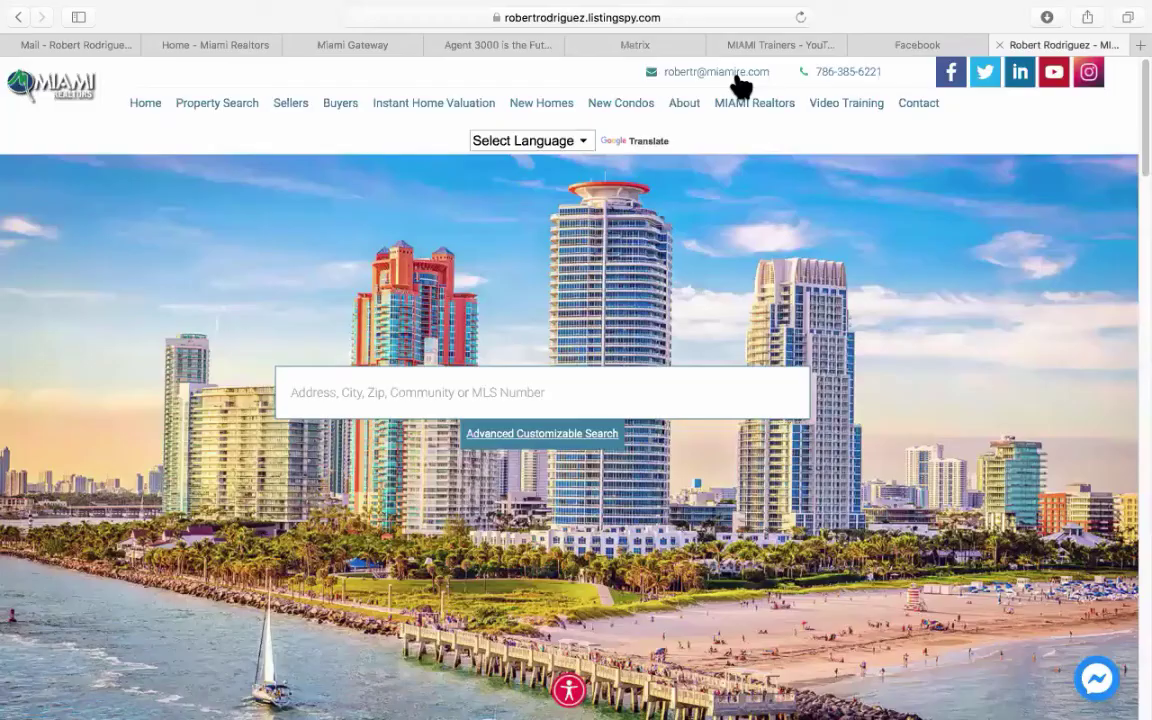
pyautogui.click(622, 18)
pyautogui.rightClick(622, 18)
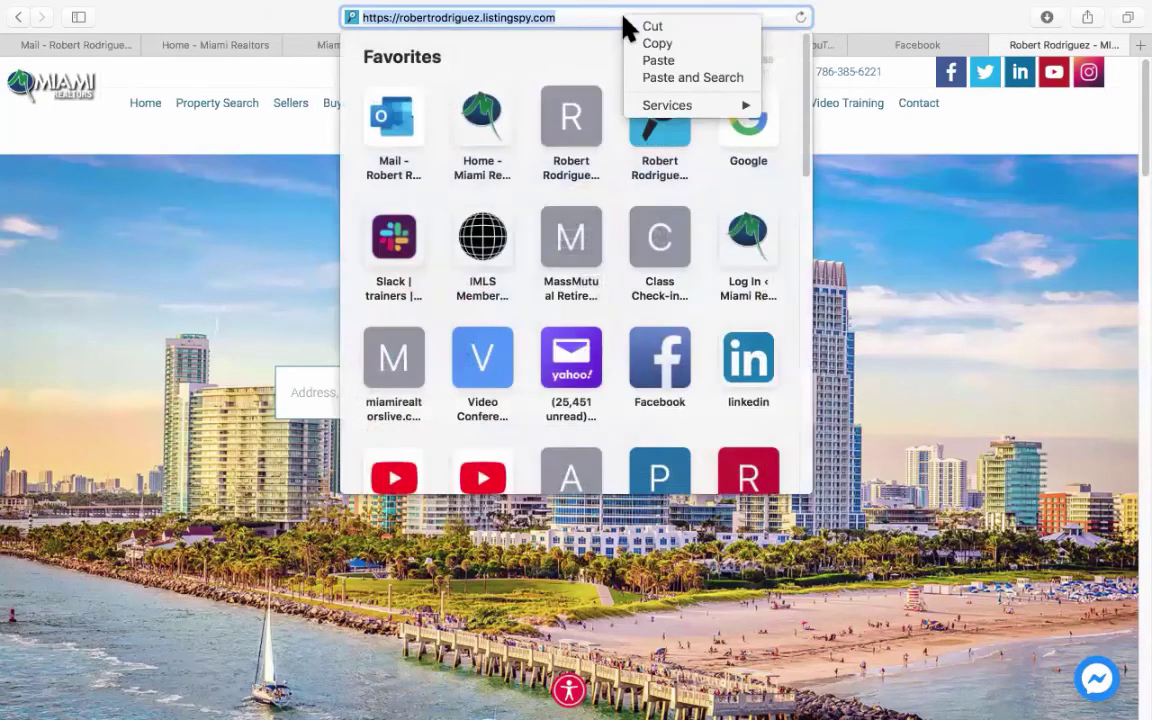
pyautogui.click(652, 44)
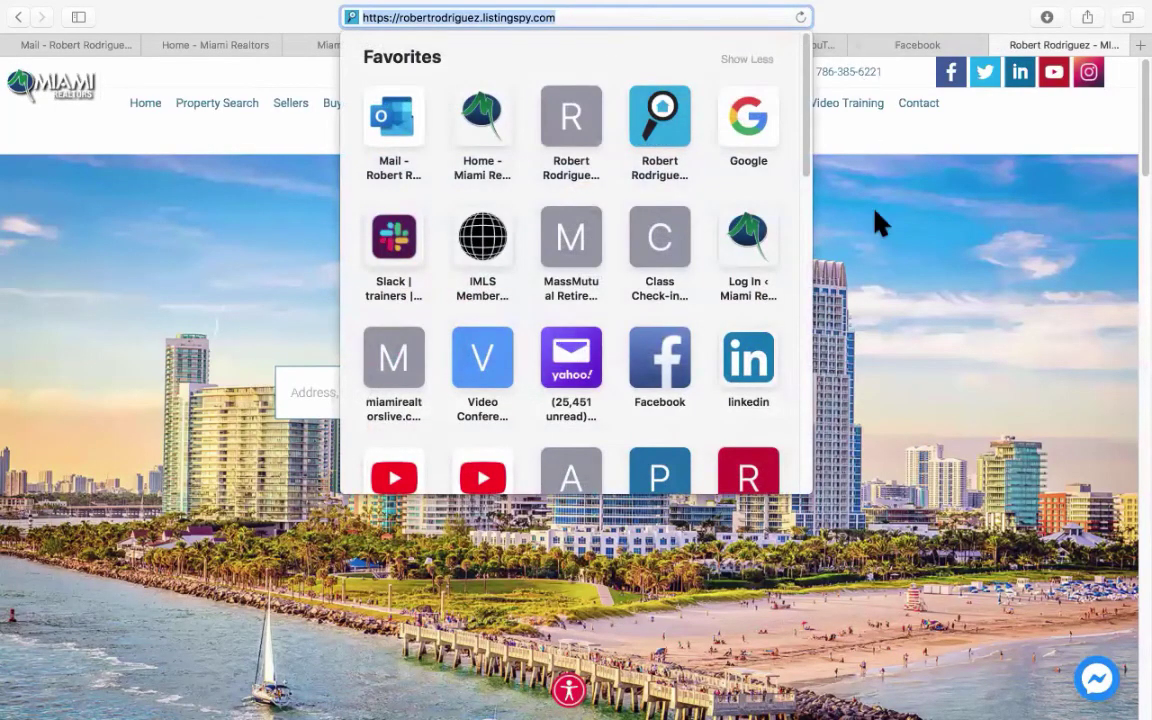
pyautogui.click(895, 329)
pyautogui.click(519, 47)
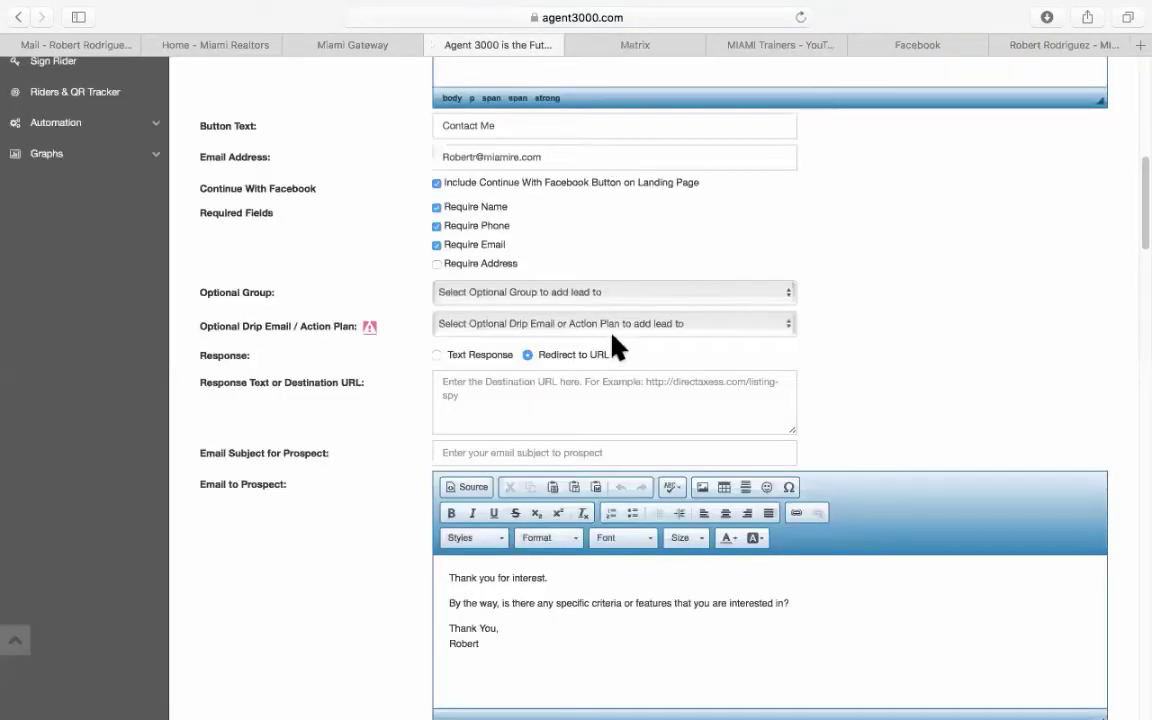
# Paste the realtor website address into the Destination URL box.
pyautogui.click(555, 404)
pyautogui.rightClick(538, 392)
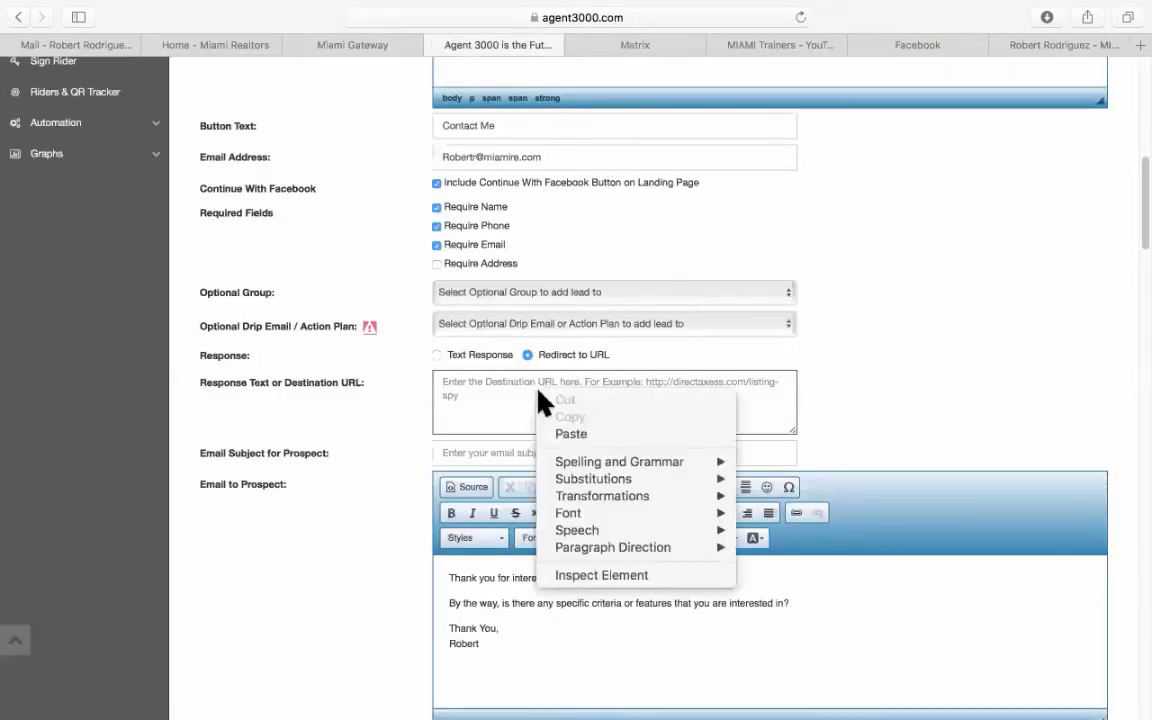
pyautogui.click(573, 435)
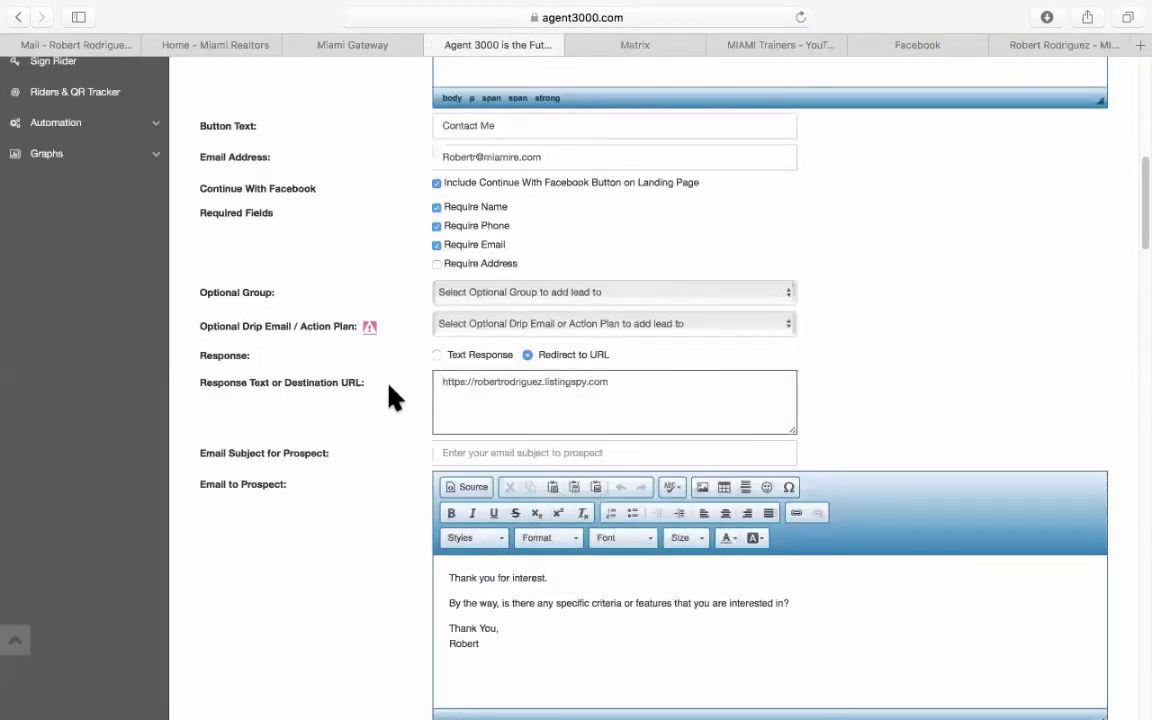
pyautogui.scroll(-3, 380, 375)
pyautogui.scroll(-1, 420, 380)
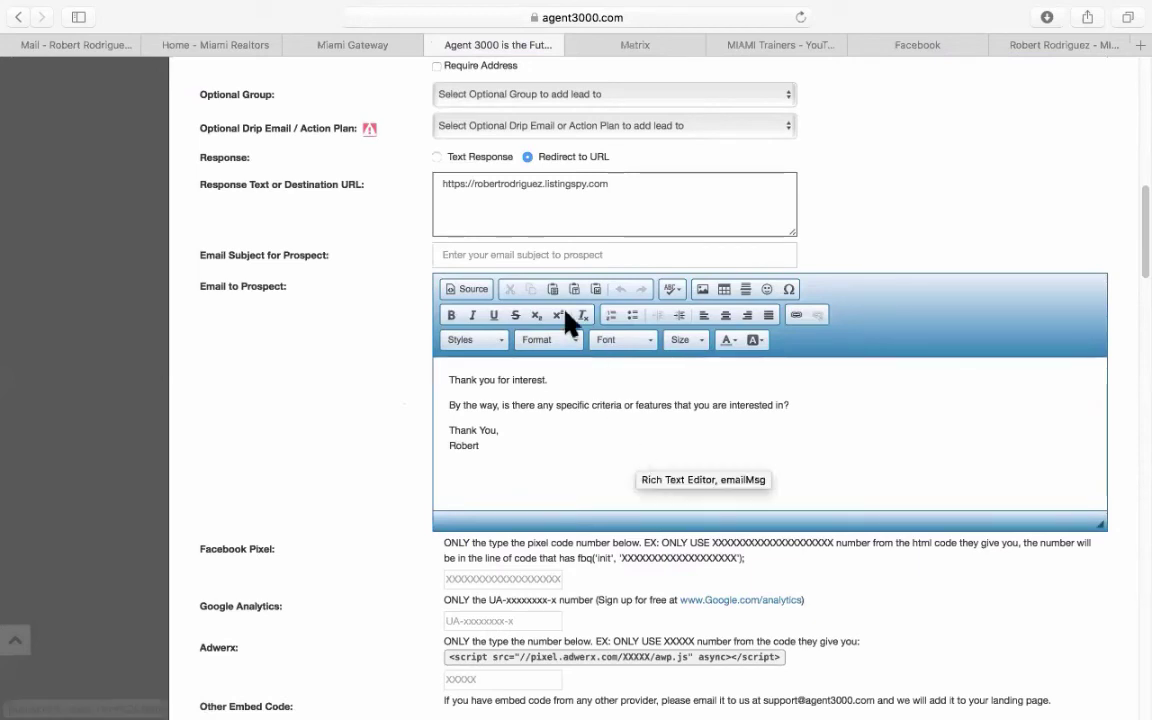
# Set the prospect email subject to 'Thank you for your interest'.
pyautogui.click(513, 257)
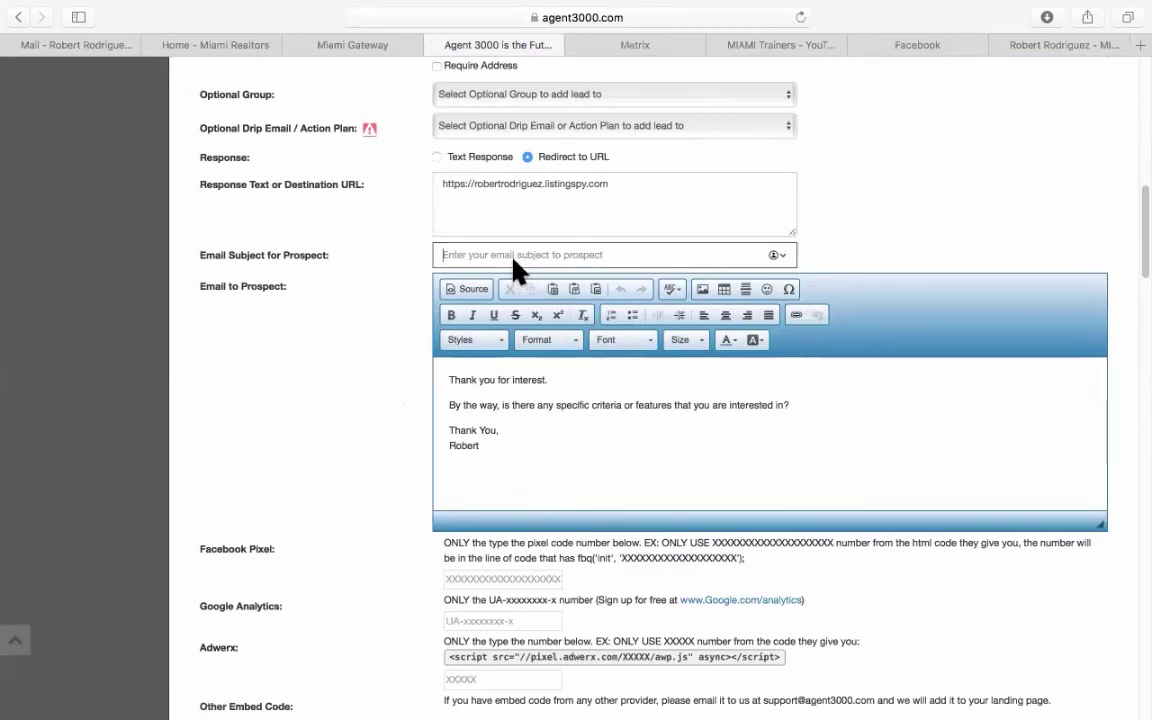
pyautogui.write('Tha')
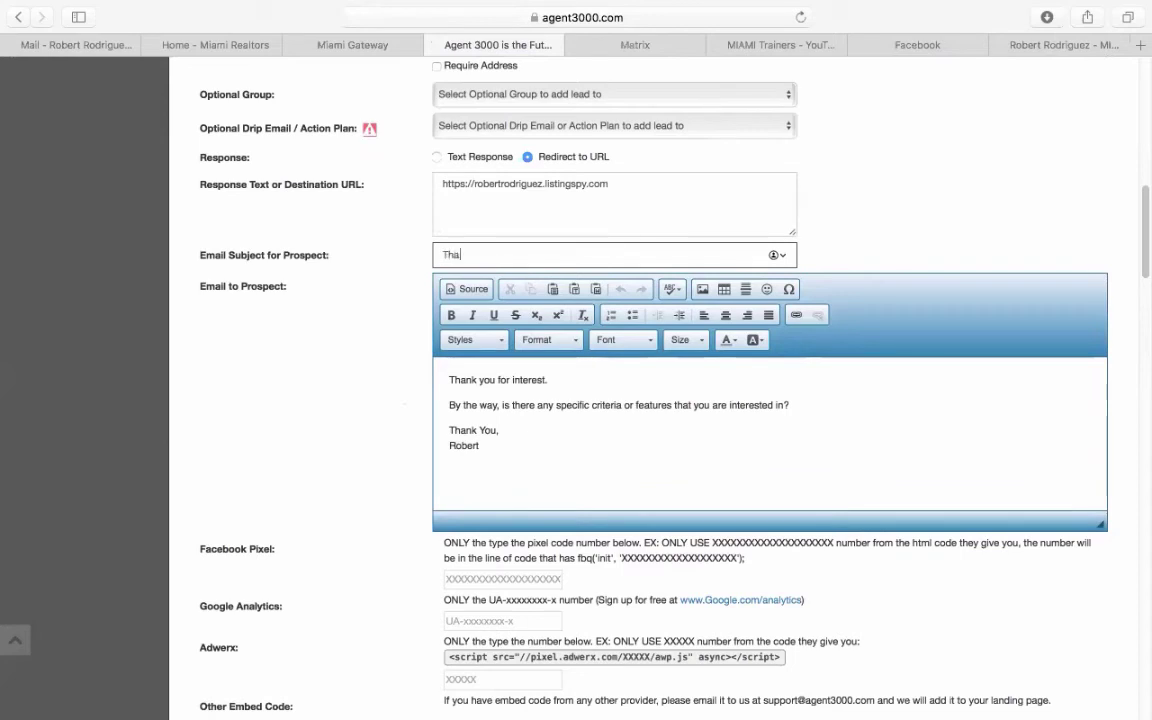
pyautogui.write('nk you for your interest')
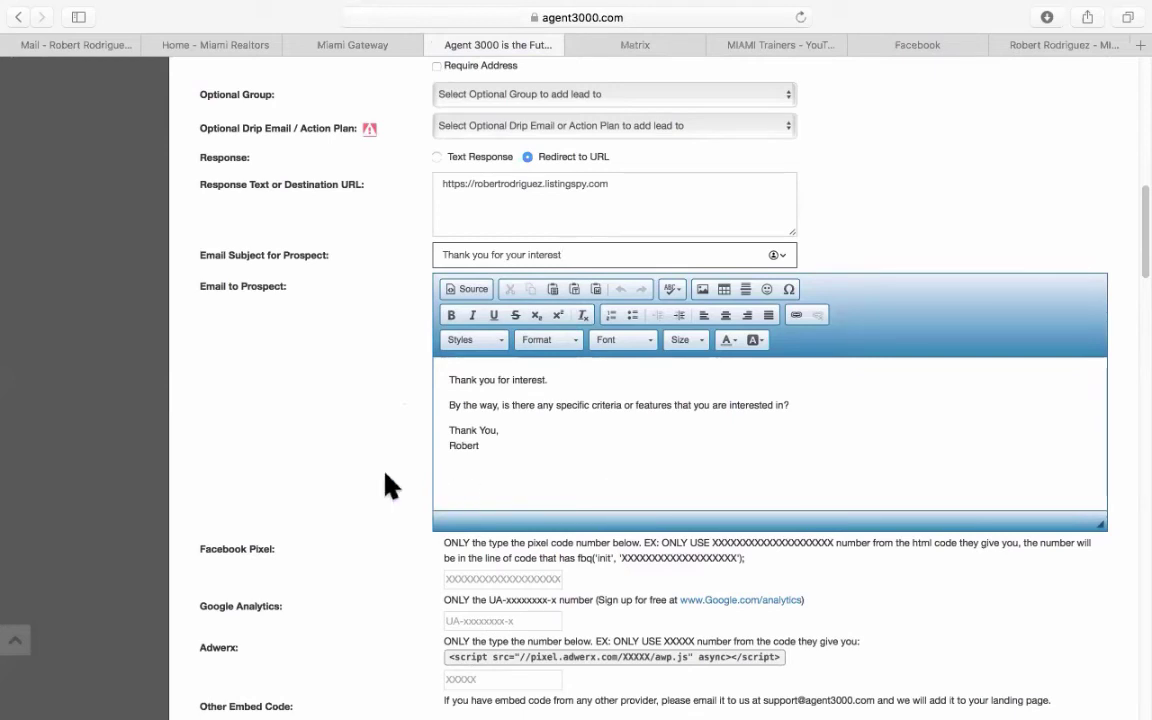
pyautogui.scroll(-2, 370, 475)
pyautogui.scroll(-2, 343, 455)
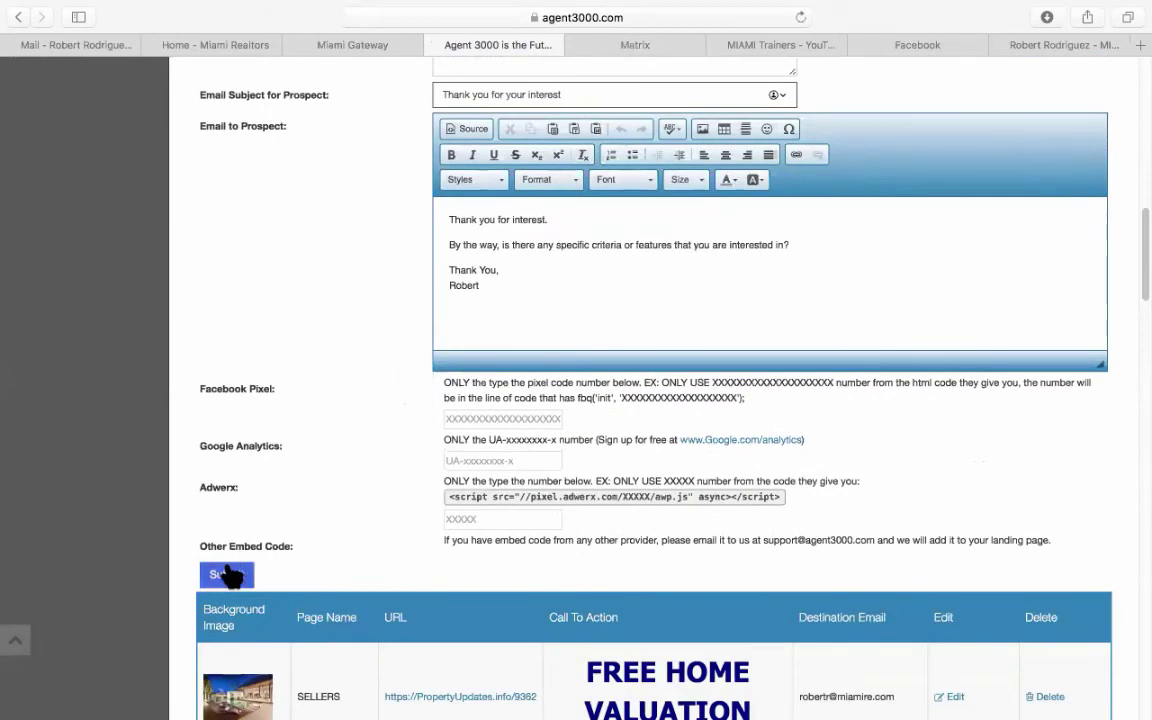
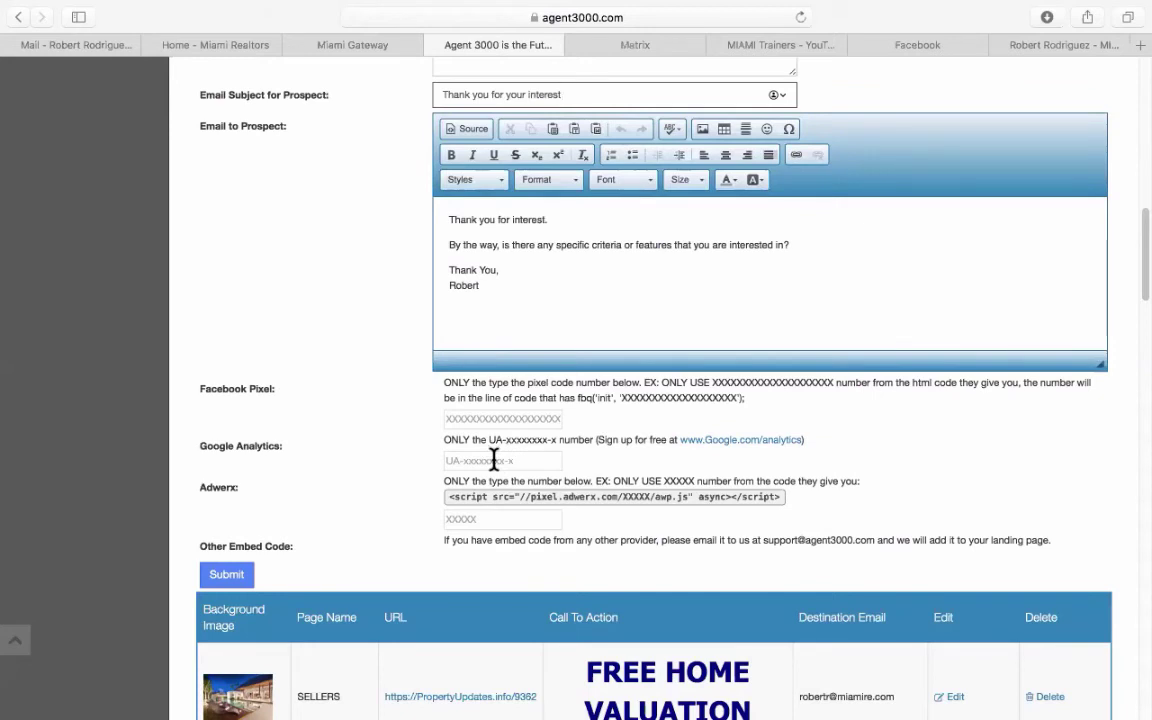
# Submit the MIAMI landing page, dismiss the saved notice, and scroll down to its new row.
pyautogui.scroll(-2, 493, 458)
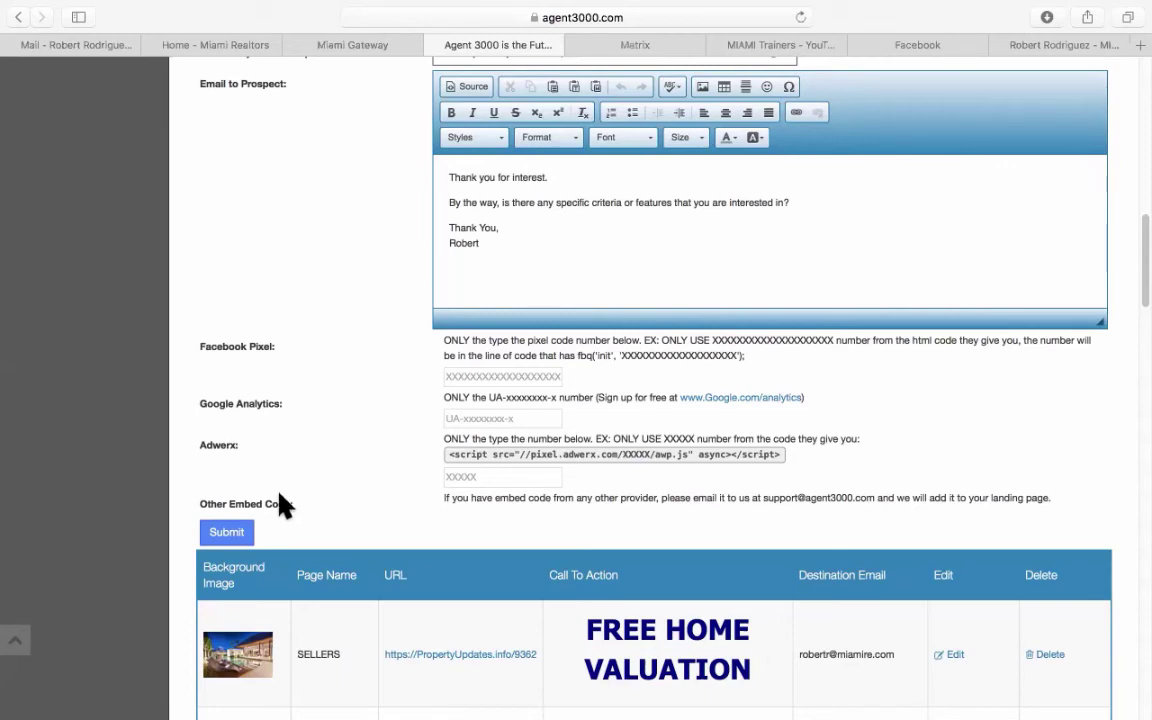
pyautogui.click(240, 531)
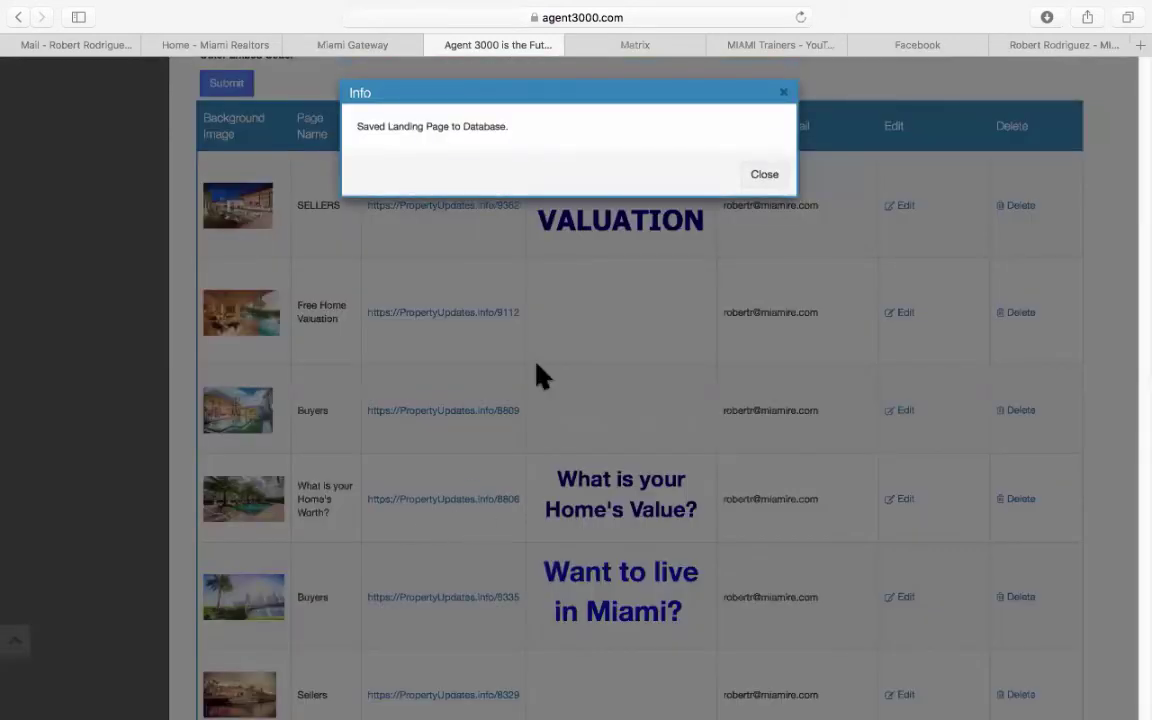
pyautogui.click(765, 176)
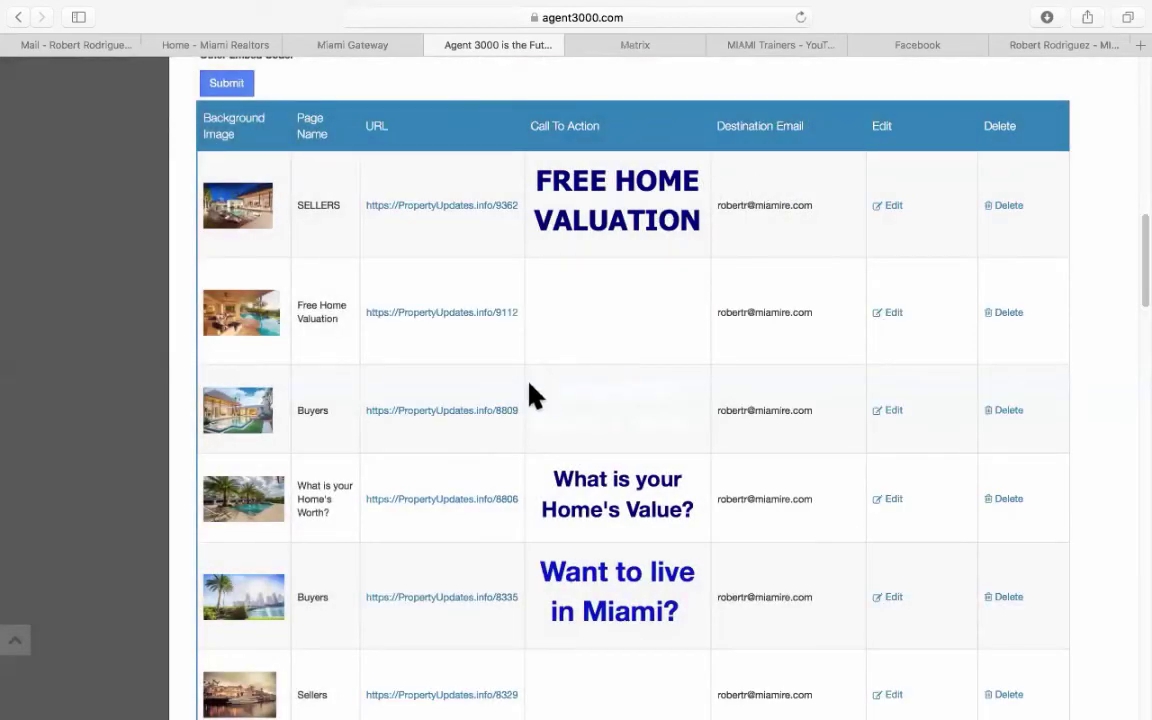
pyautogui.scroll(-10, 532, 393)
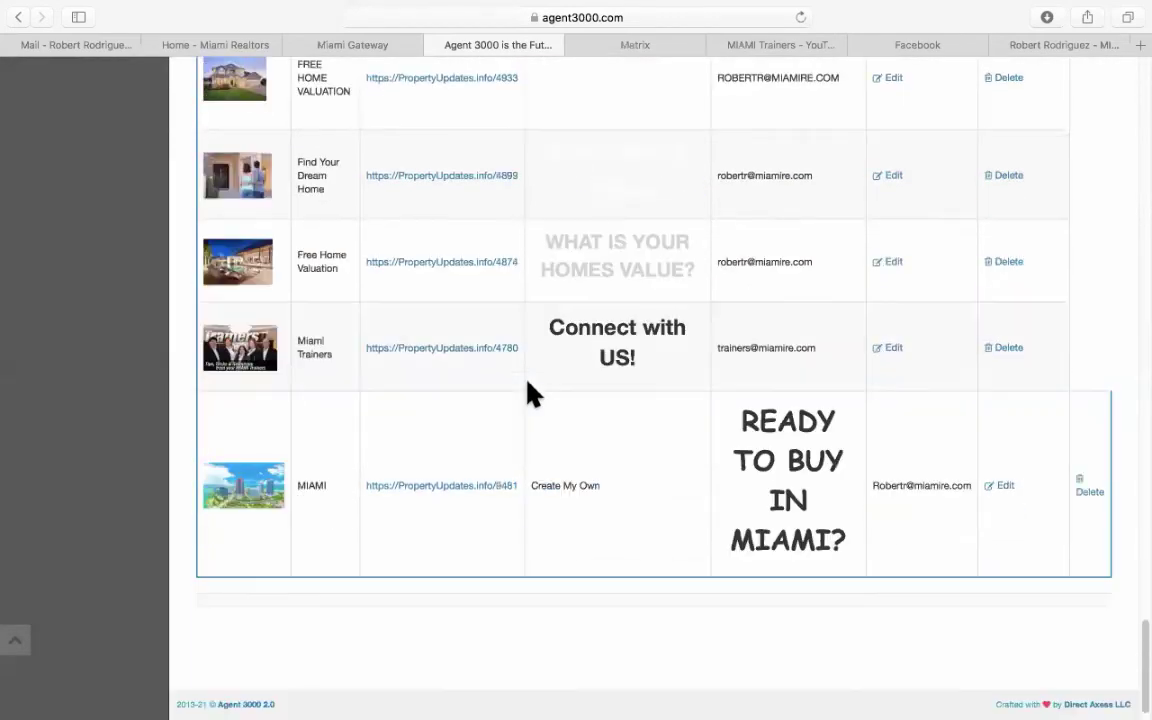
# Preview the 'READY TO BUY IN MIAMI?' page at PropertyUpdates.info/9481, then return to Agent 3000.
pyautogui.click(452, 489)
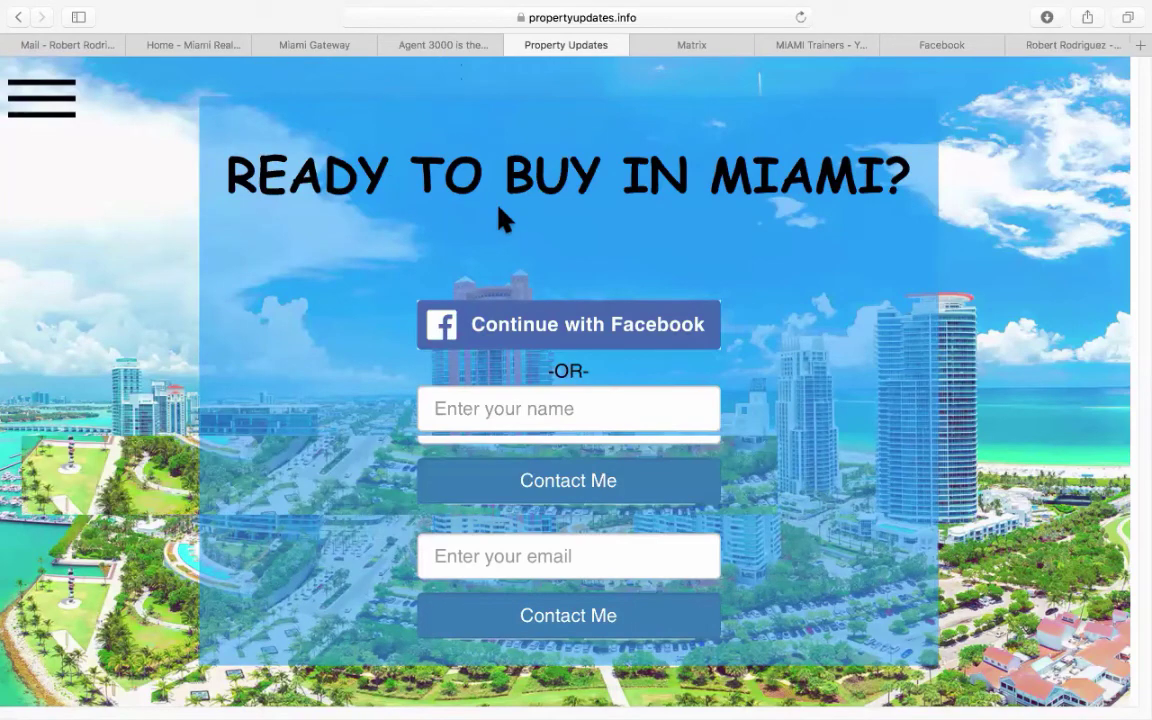
pyautogui.click(437, 45)
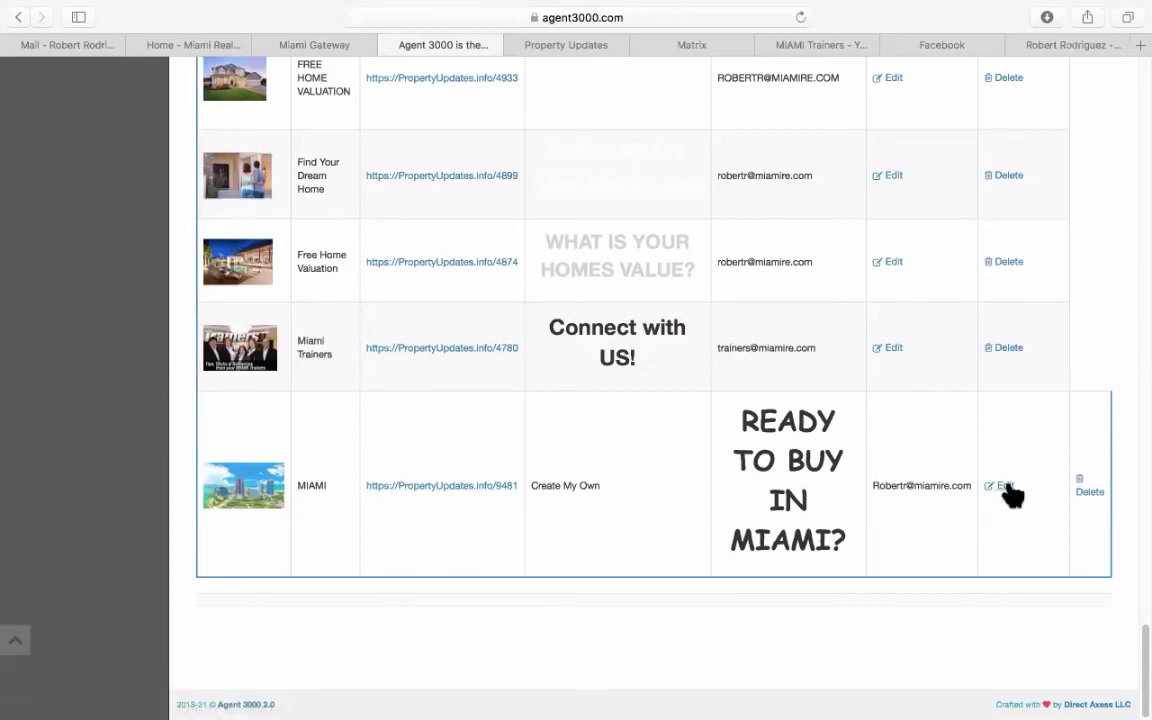
# Make the 'READY TO BUY IN MIAMI?' heading text Light Grey.
pyautogui.scroll(5, 1012, 490)
pyautogui.scroll(5, 458, 468)
pyautogui.scroll(20, 458, 468)
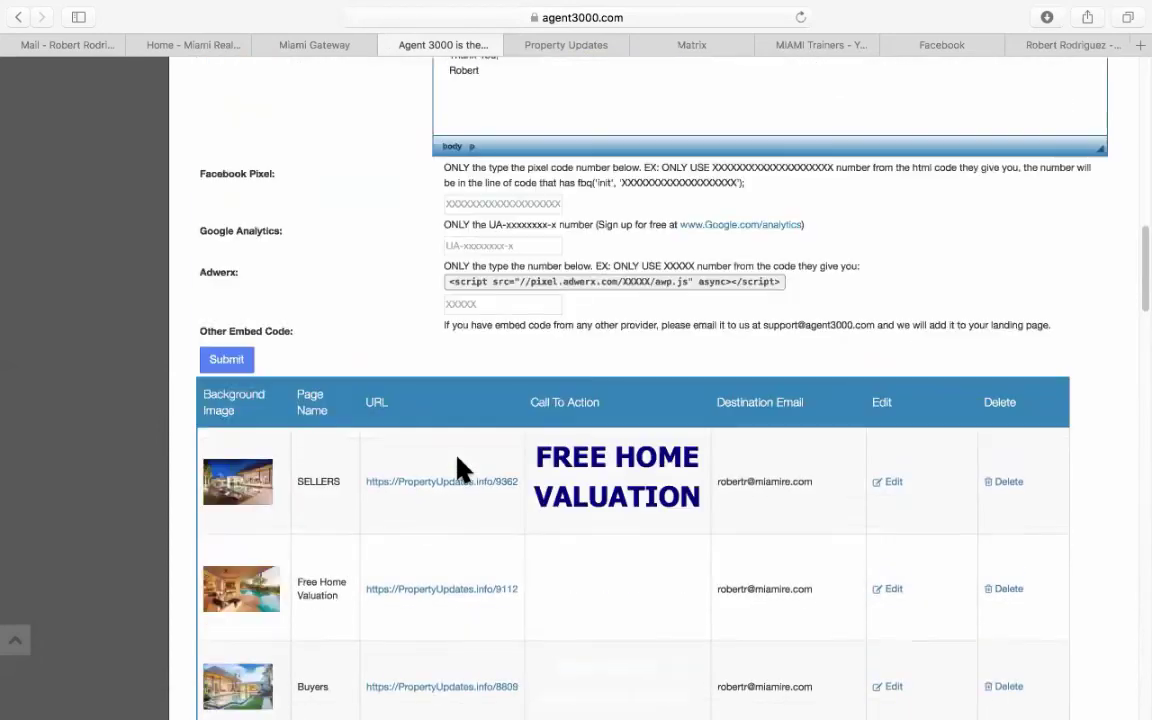
pyautogui.scroll(-3, 458, 458)
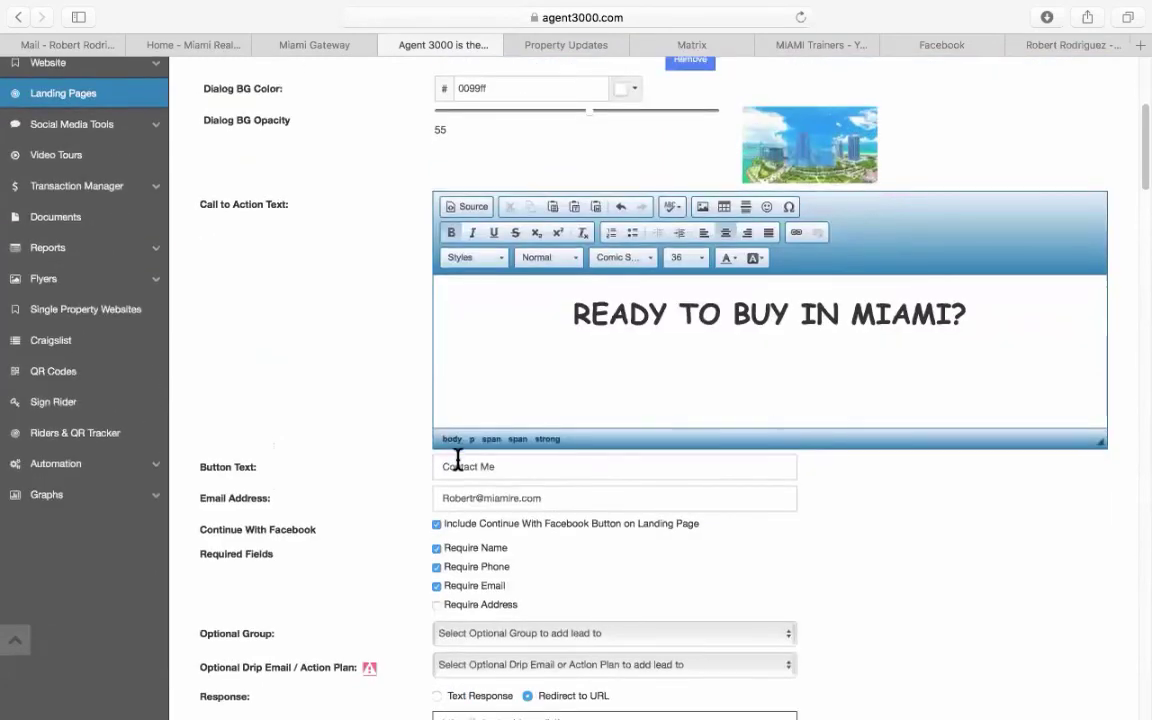
pyautogui.moveTo(515, 285); pyautogui.dragTo(972, 298)
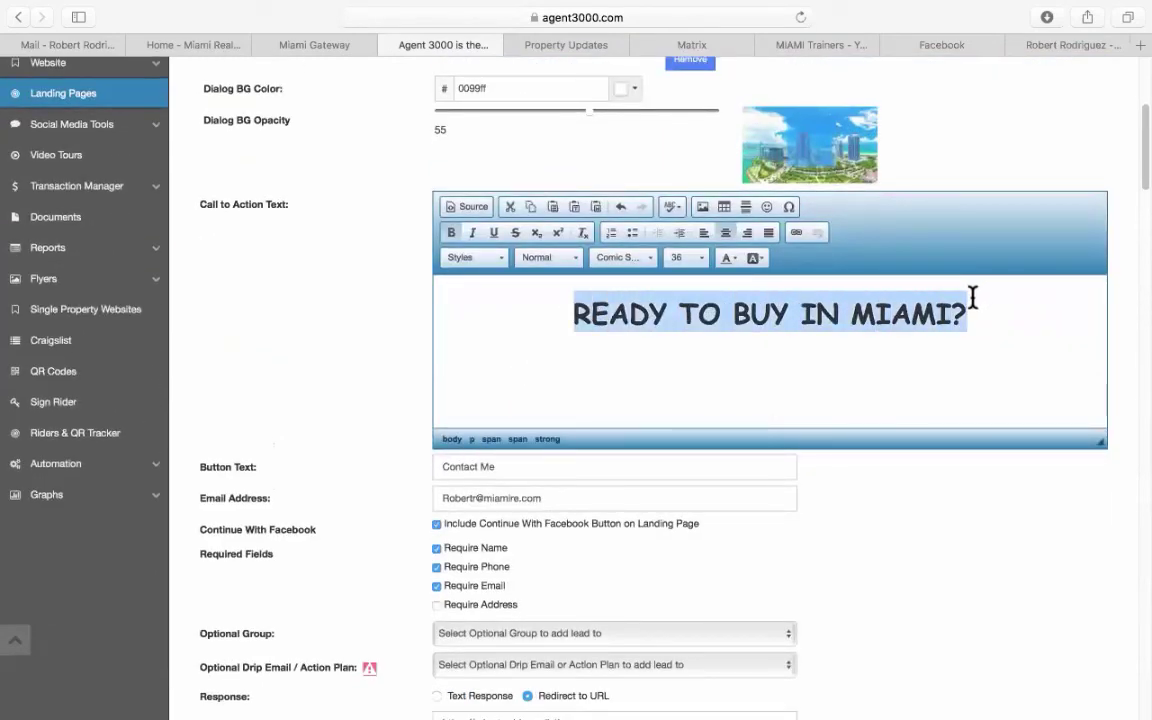
pyautogui.click(729, 258)
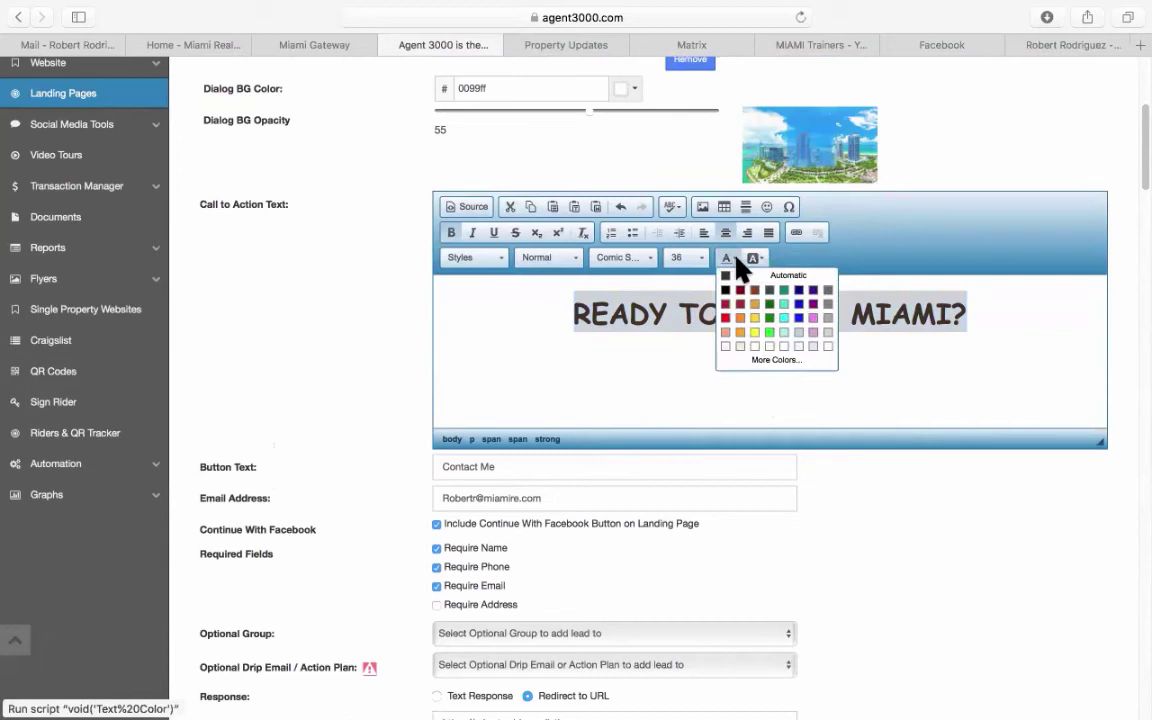
pyautogui.click(828, 334)
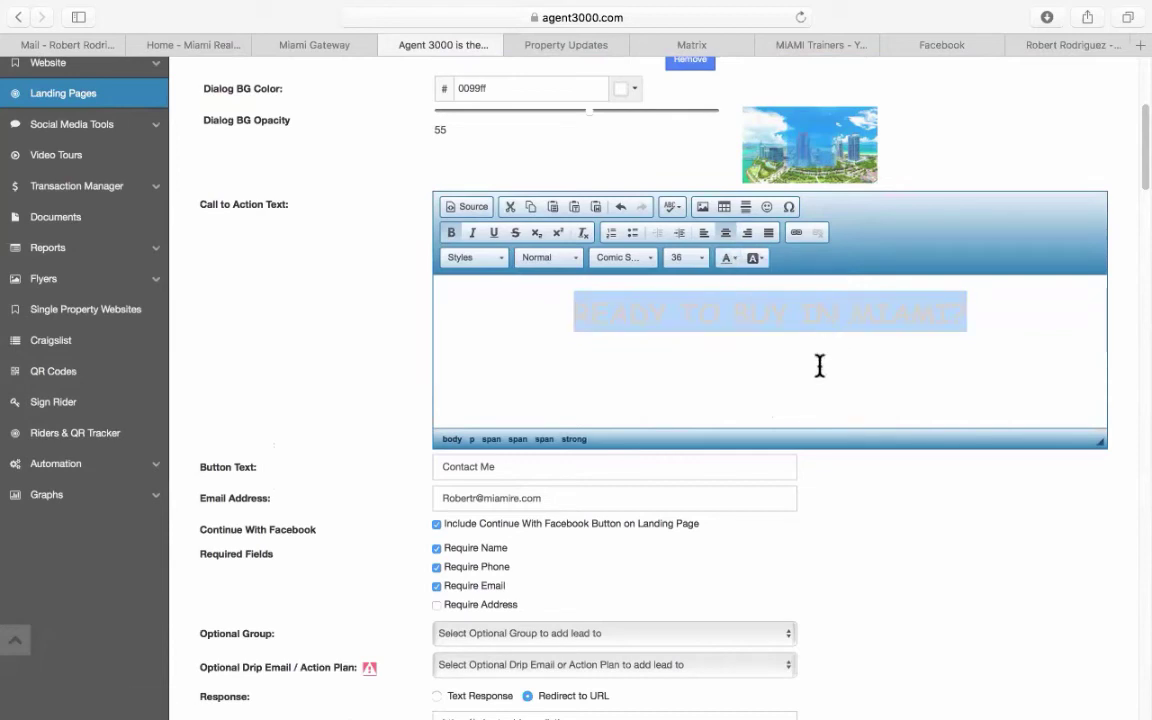
pyautogui.click(819, 366)
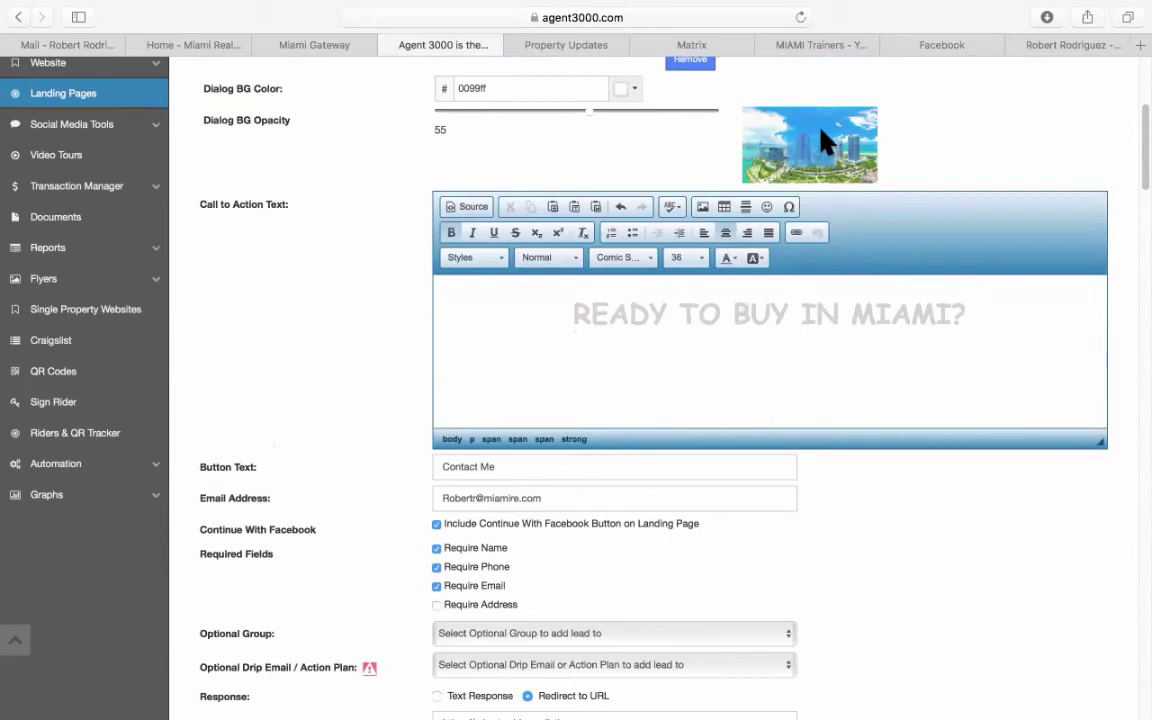
# Lighten the Dialog BG Color to 70c6ff with the colour picker.
pyautogui.scroll(1, 815, 160)
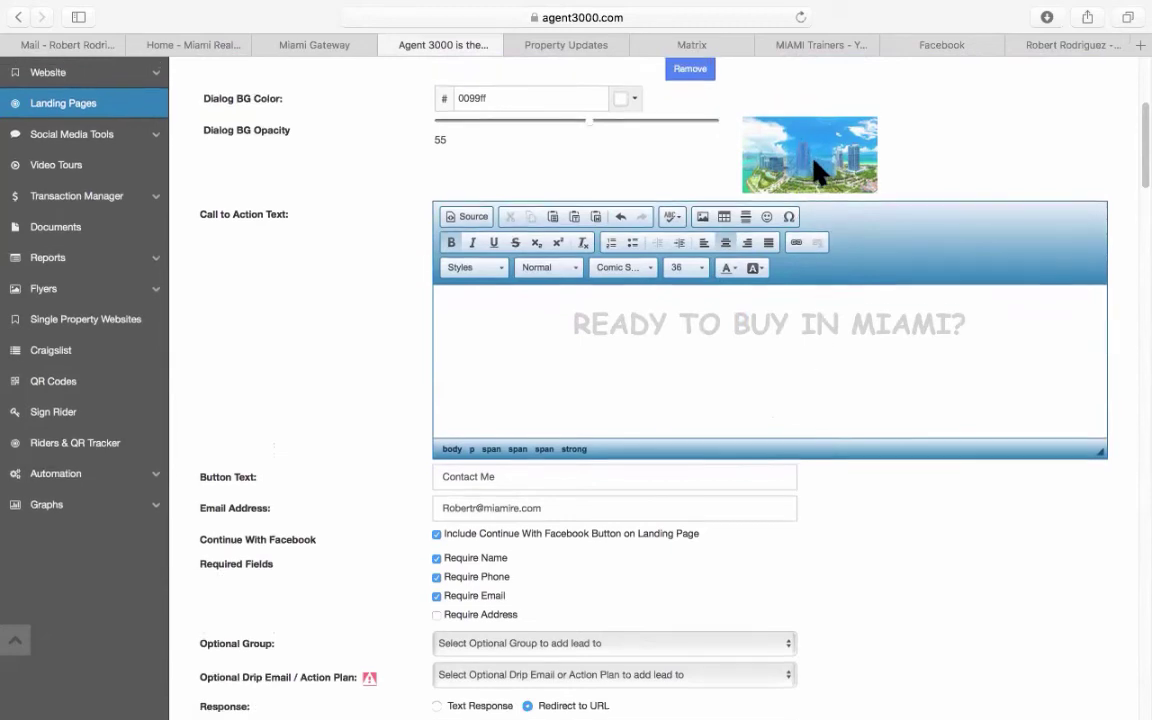
pyautogui.scroll(2, 383, 203)
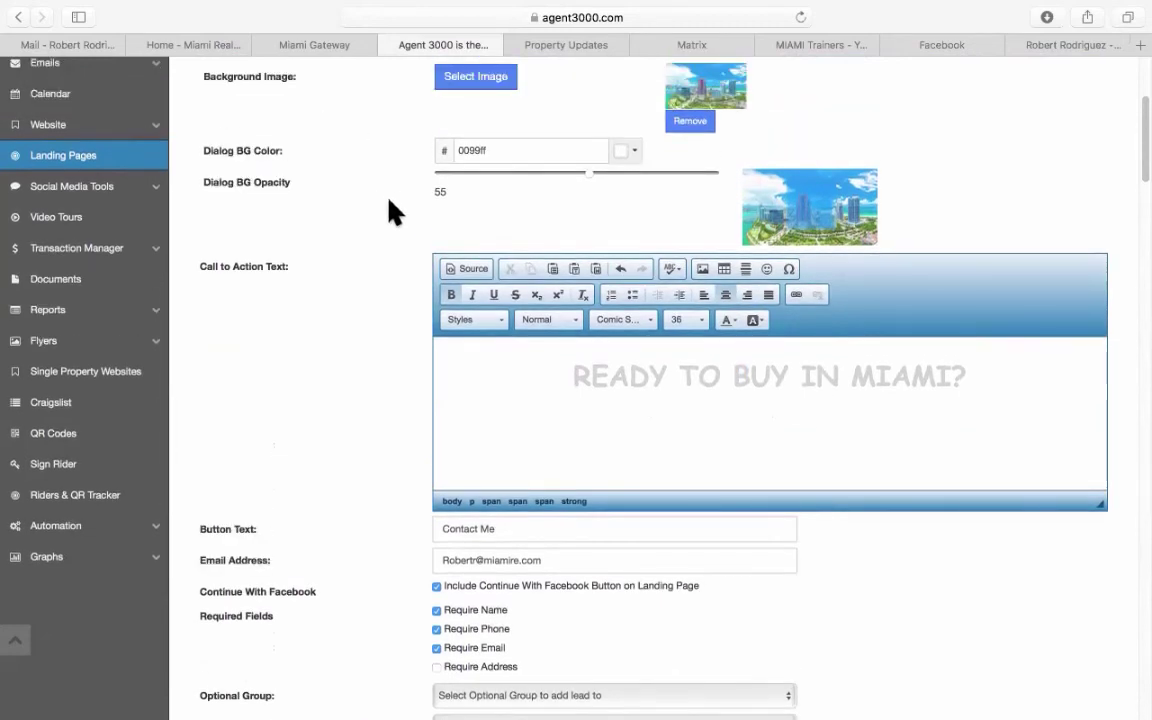
pyautogui.scroll(2, 390, 200)
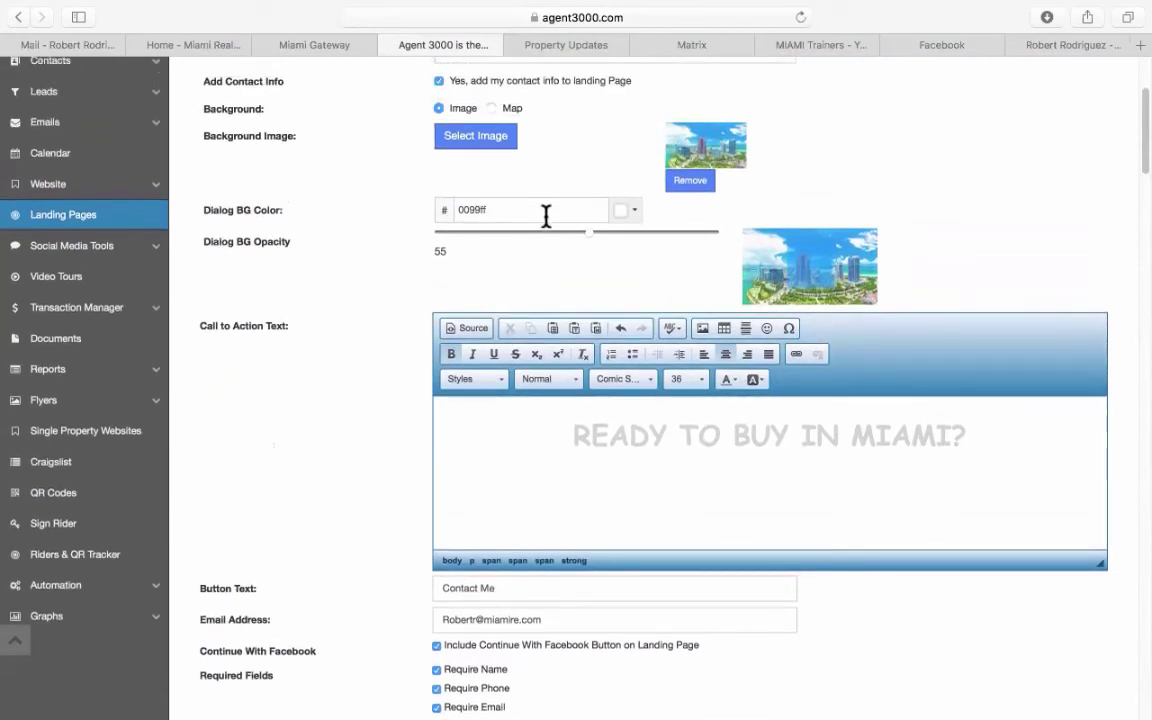
pyautogui.click(636, 212)
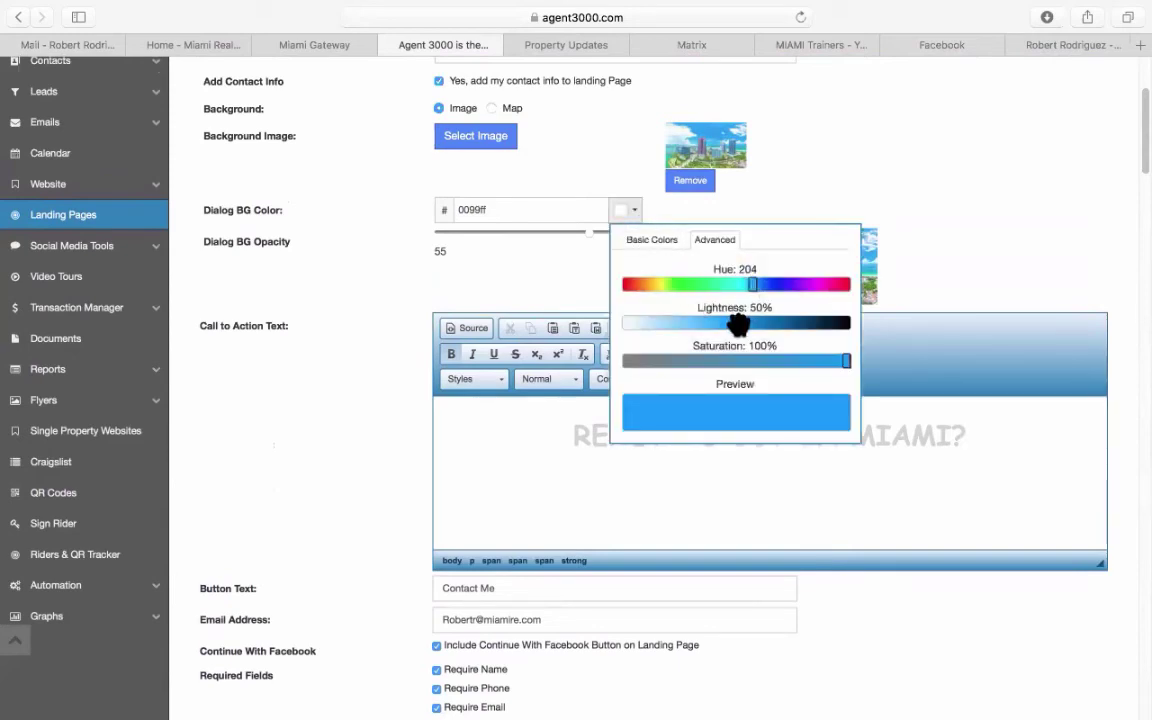
pyautogui.moveTo(737, 325); pyautogui.dragTo(689, 327)
pyautogui.click(737, 418)
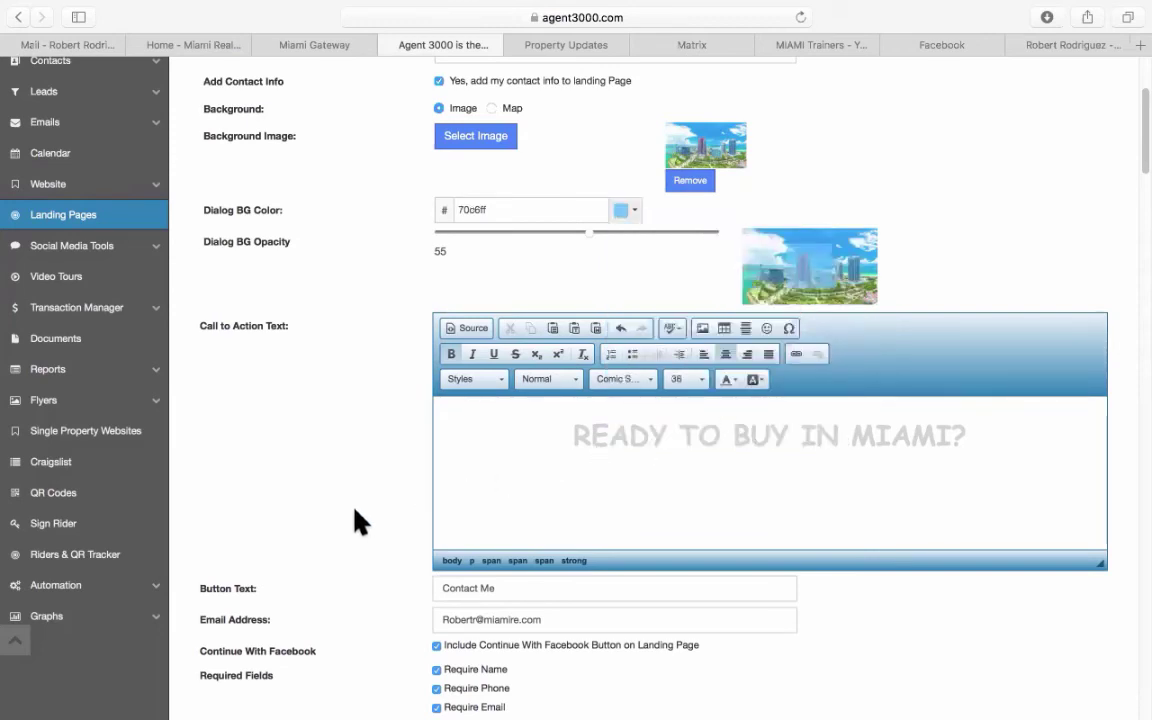
# Submit the MIAMI landing page changes and dismiss the update notice.
pyautogui.scroll(-15, 360, 505)
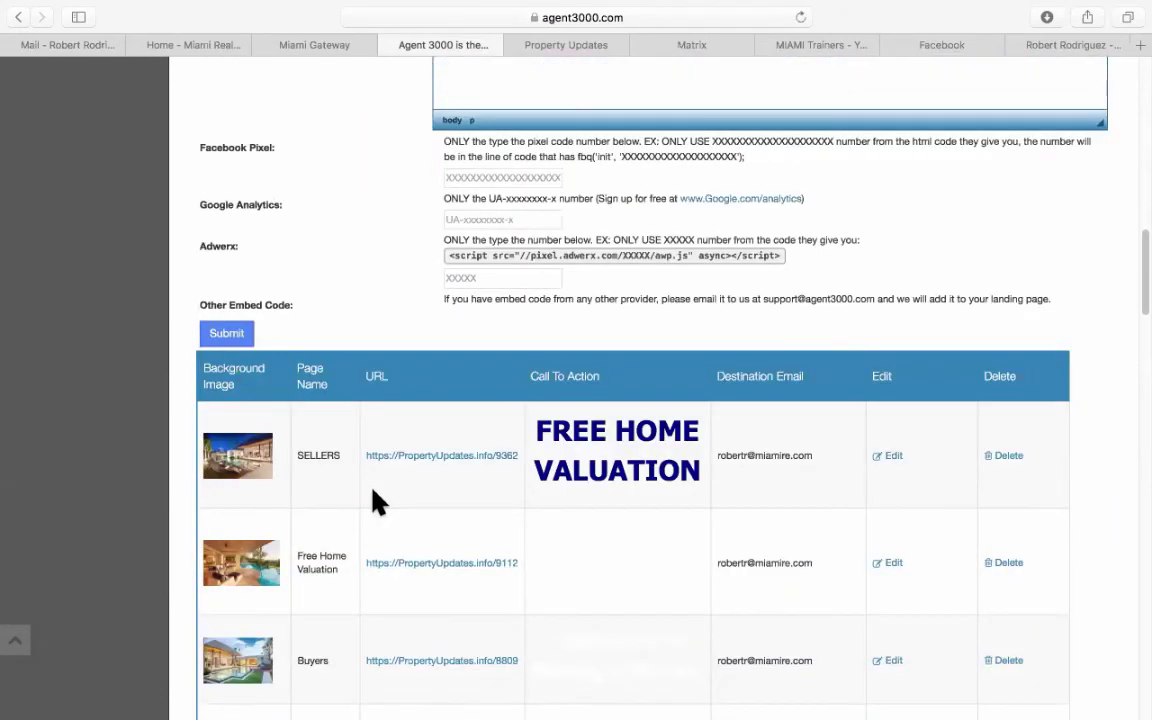
pyautogui.click(228, 337)
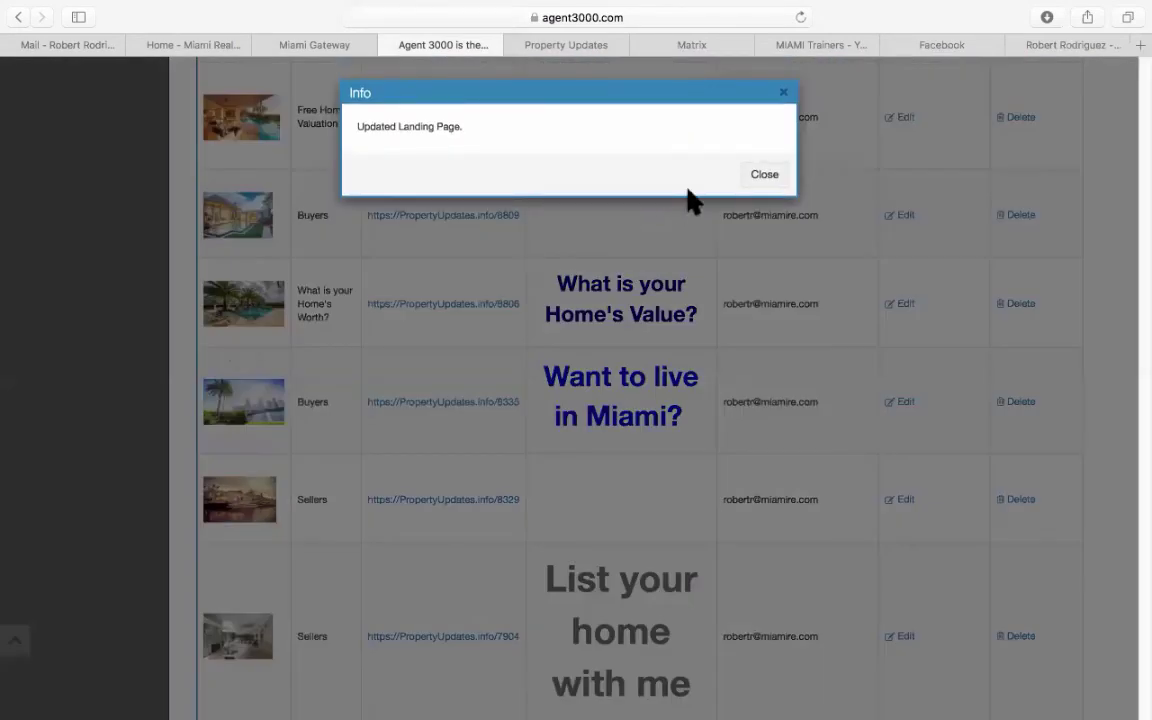
pyautogui.click(764, 174)
pyautogui.scroll(-15, 557, 372)
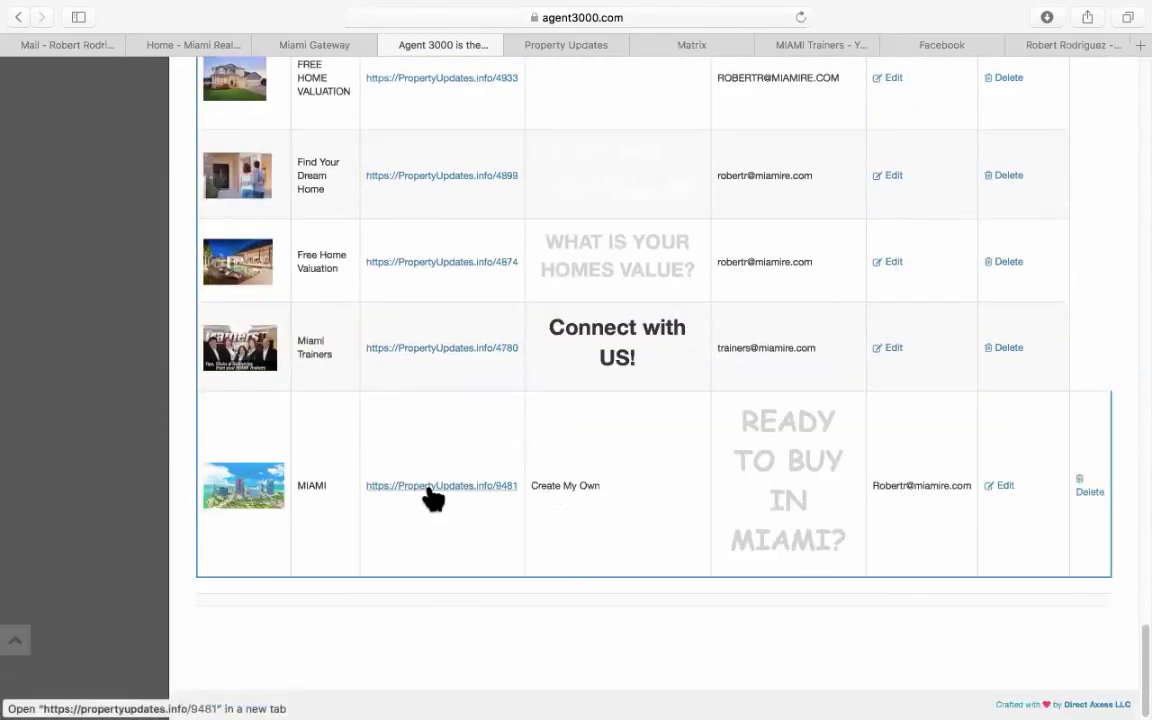
# Open the updated MIAMI page, check its pale heading, and close both preview tabs.
pyautogui.keyDown('super'); pyautogui.click(429, 487); pyautogui.keyUp('super')
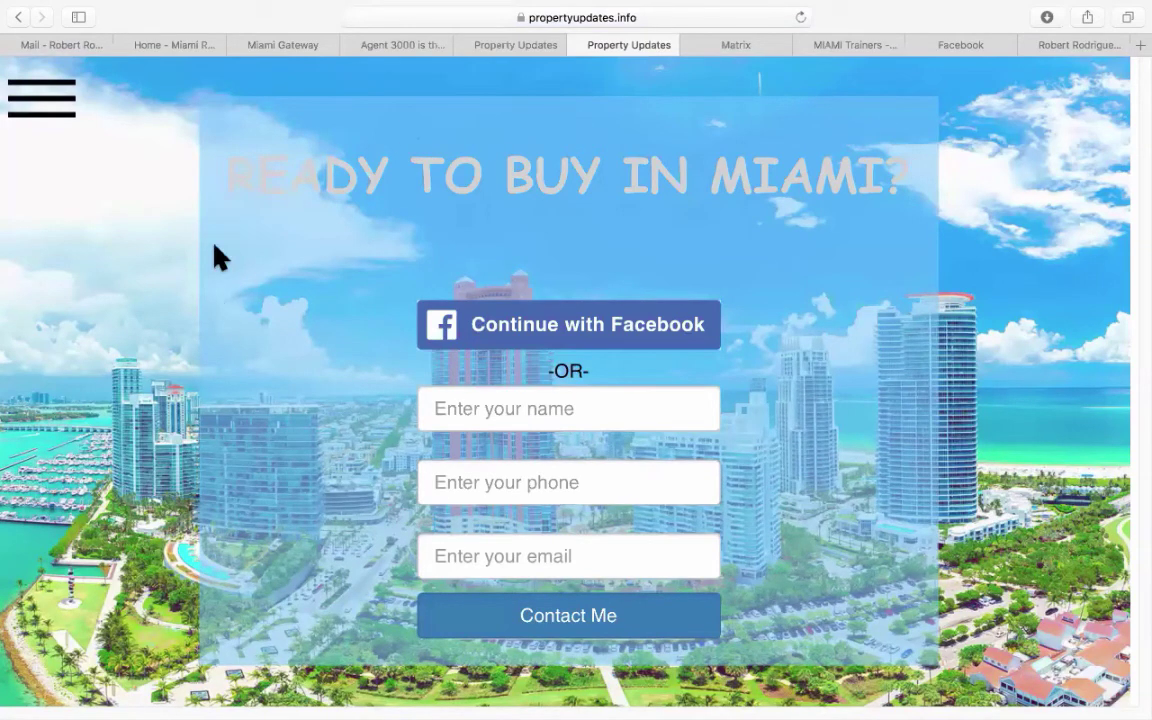
pyautogui.moveTo(232, 165); pyautogui.dragTo(779, 172)
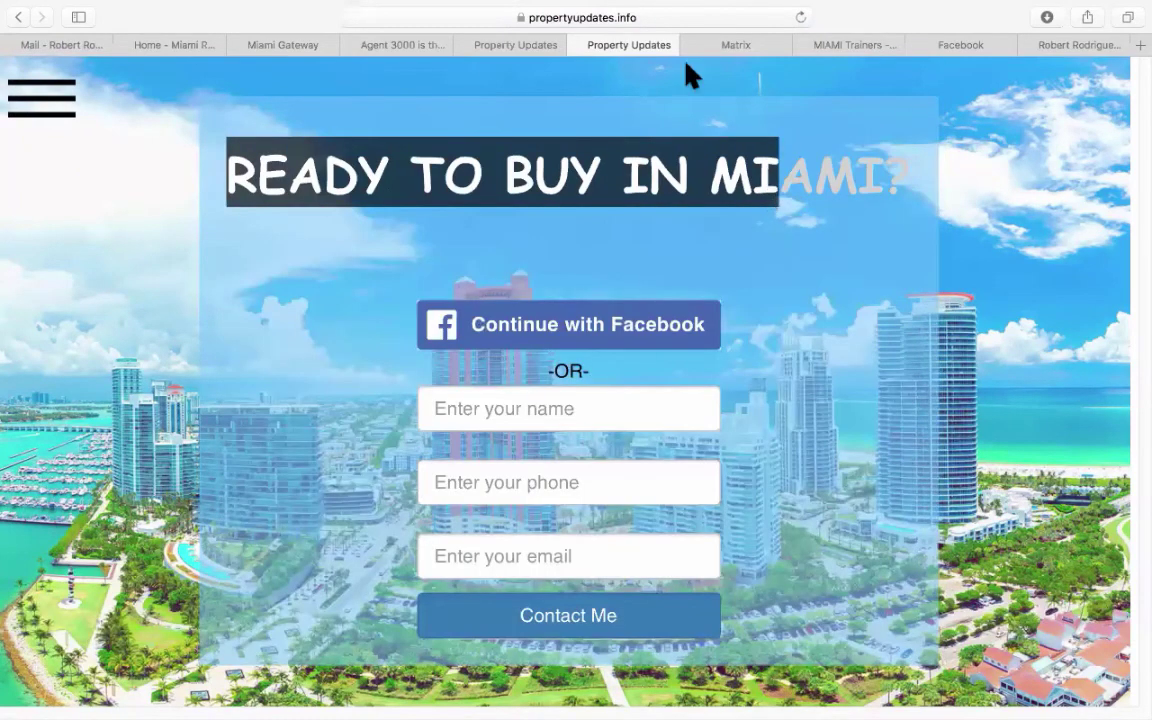
pyautogui.click(577, 45)
pyautogui.press('super+w')
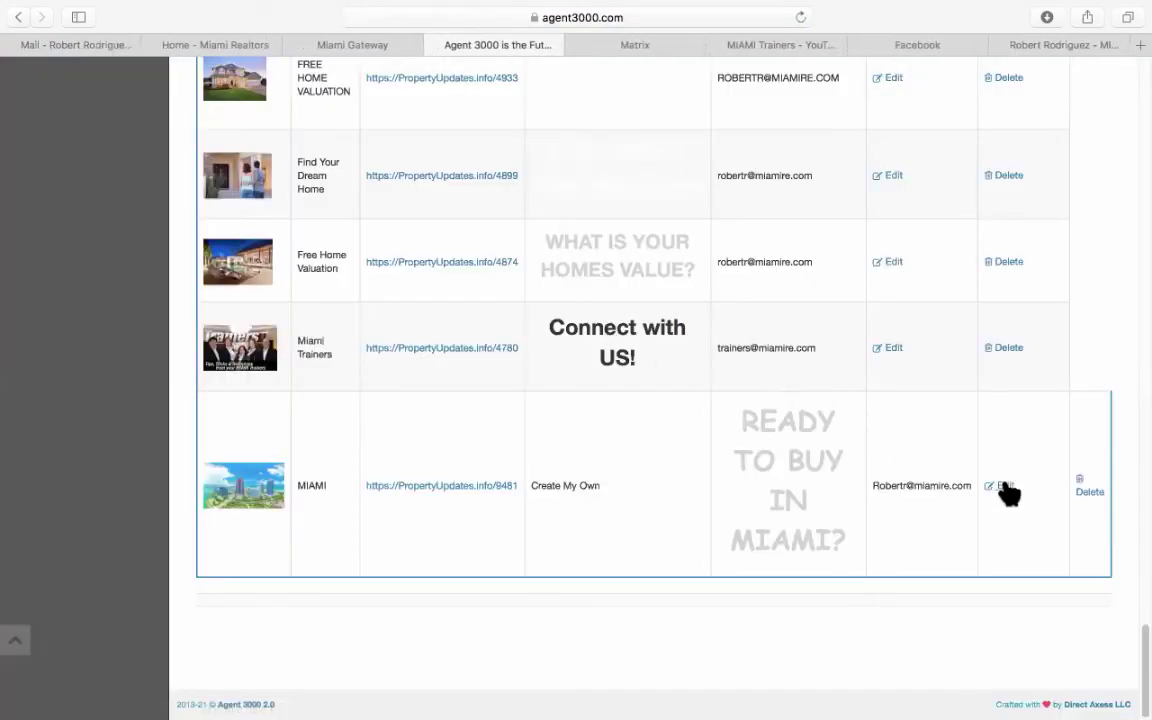
# Change the 'READY TO BUY IN MIAMI?' heading text colour to white.
pyautogui.scroll(5, 1003, 488)
pyautogui.scroll(5, 733, 418)
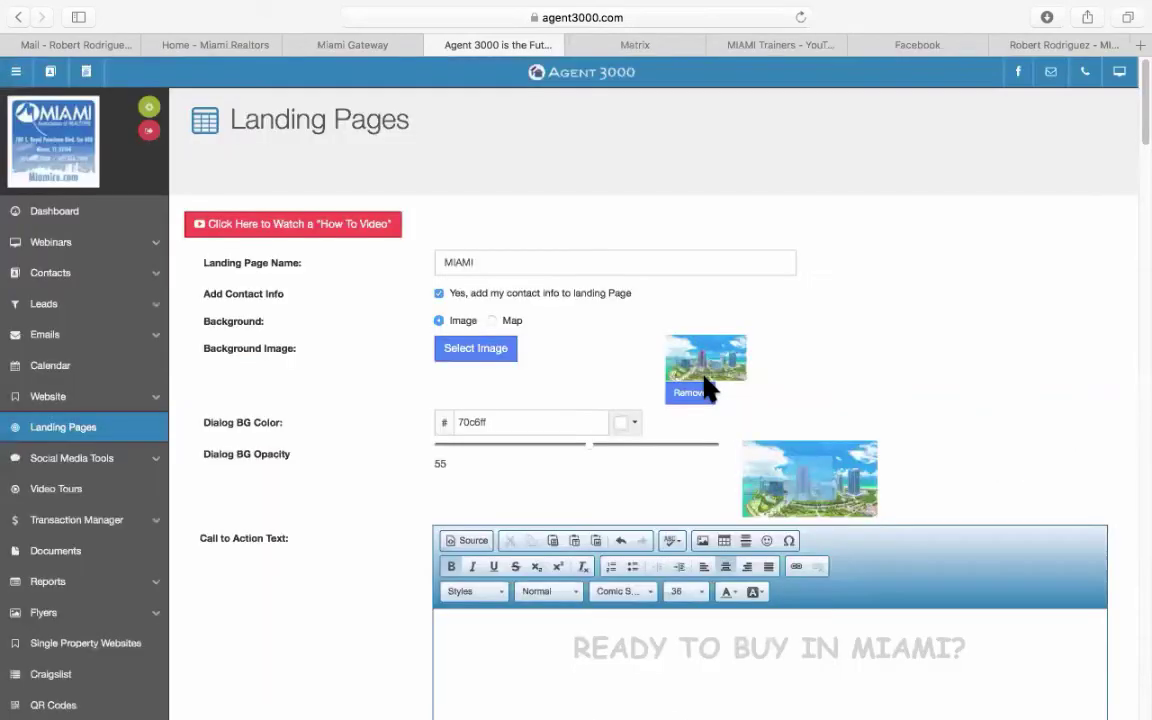
pyautogui.scroll(-5, 576, 441)
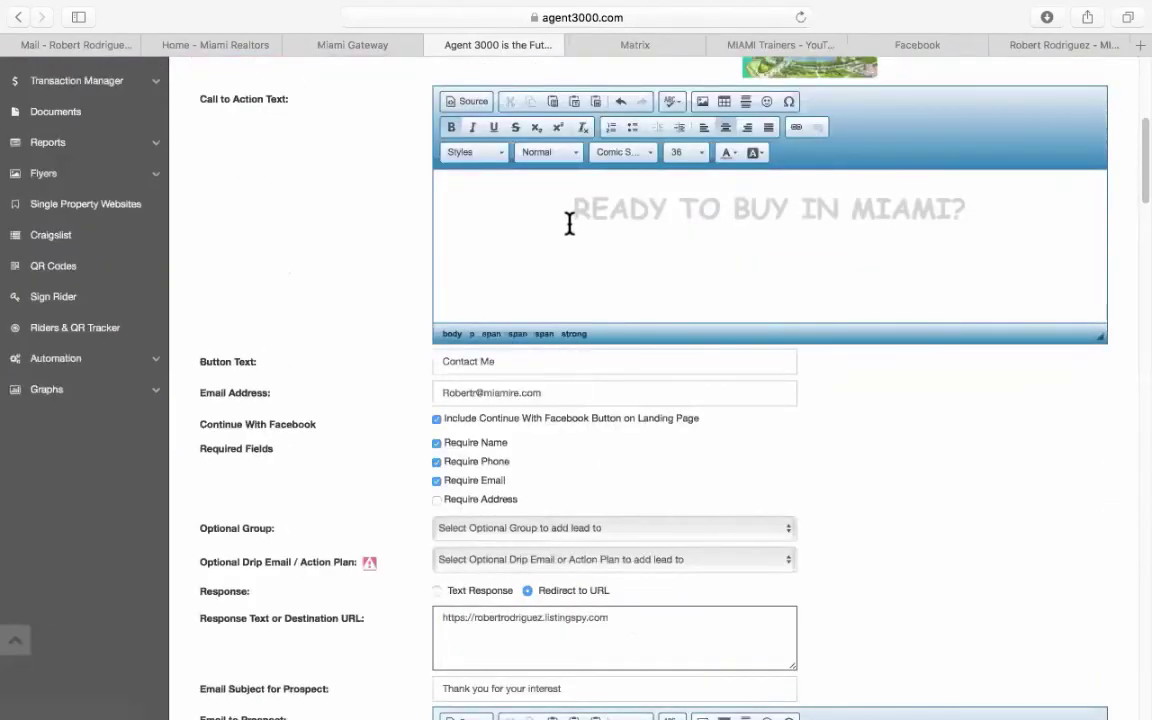
pyautogui.moveTo(573, 205); pyautogui.dragTo(967, 197)
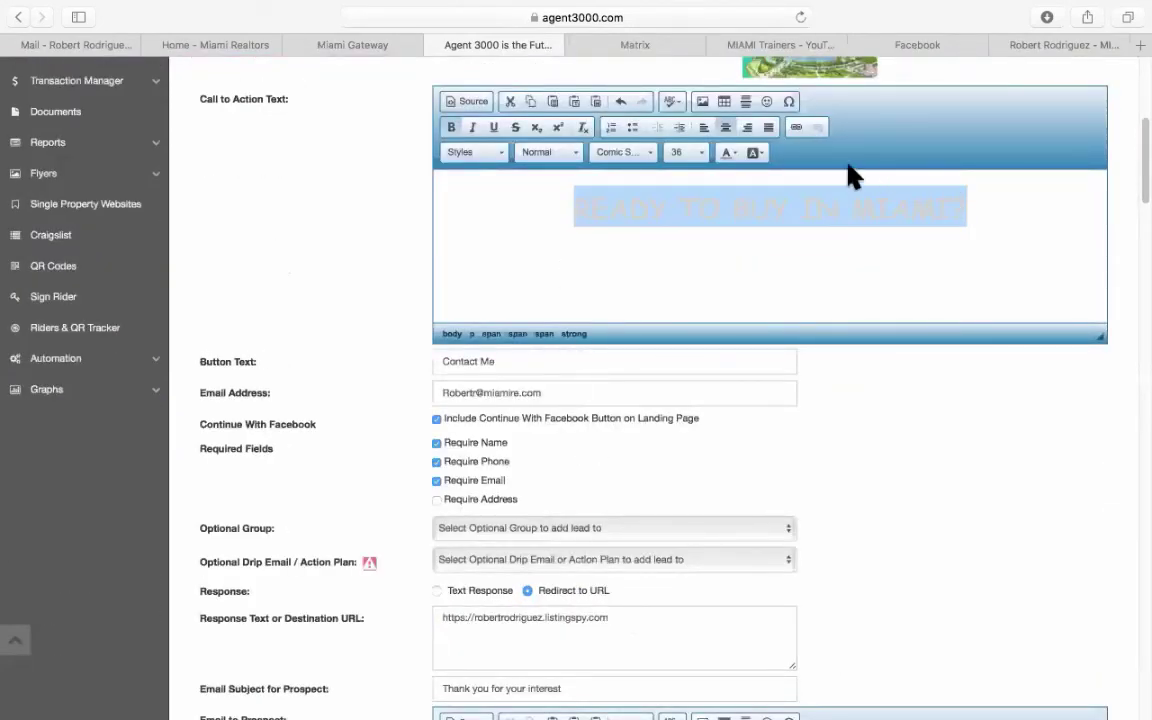
pyautogui.click(737, 156)
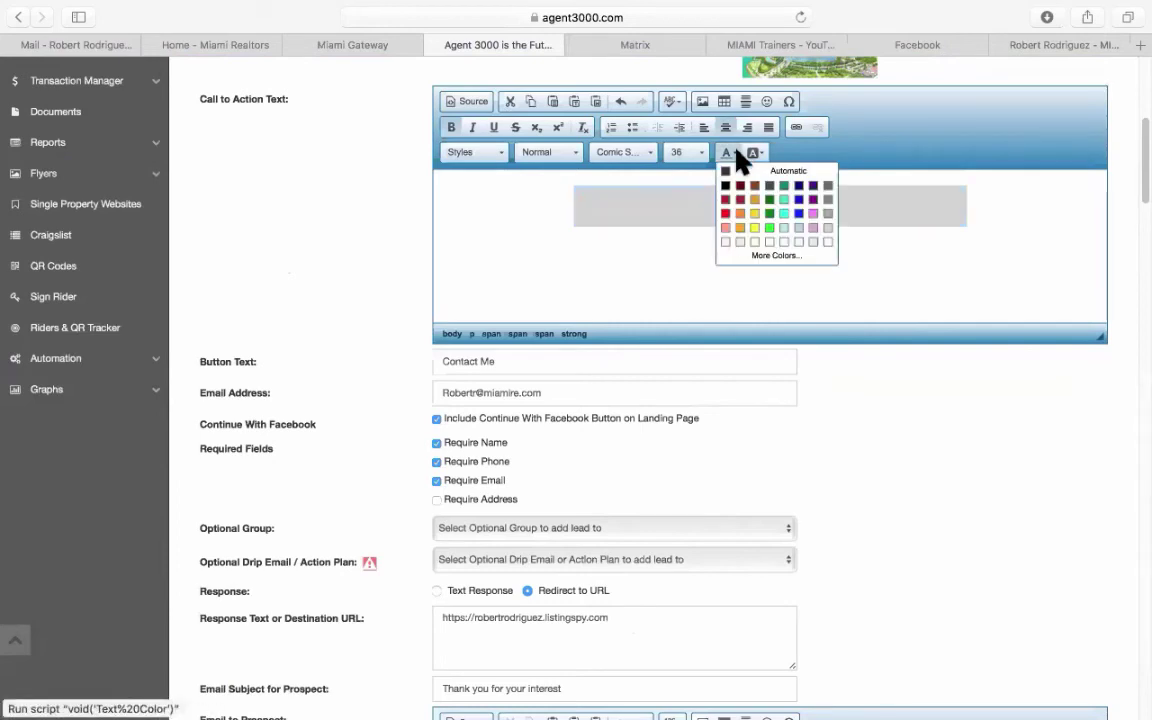
pyautogui.click(828, 250)
# Save the landing page and open the MIAMI PropertyUpdates link in a new tab.
pyautogui.scroll(-4, 400, 445)
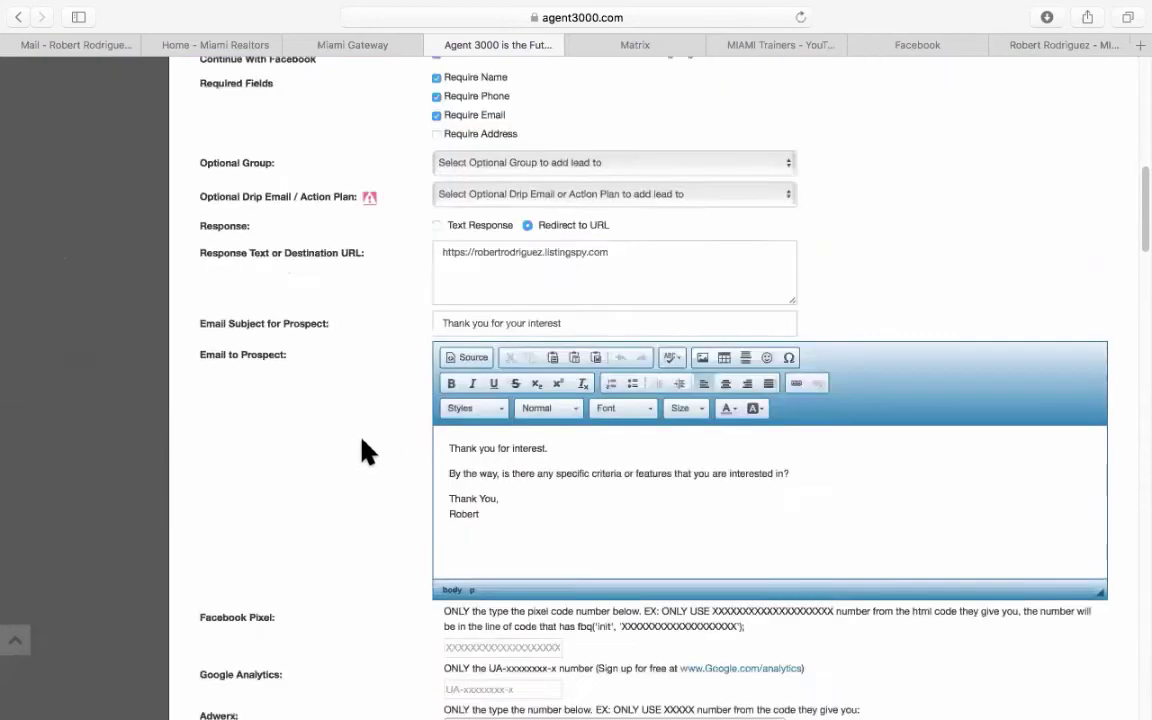
pyautogui.scroll(-20, 365, 450)
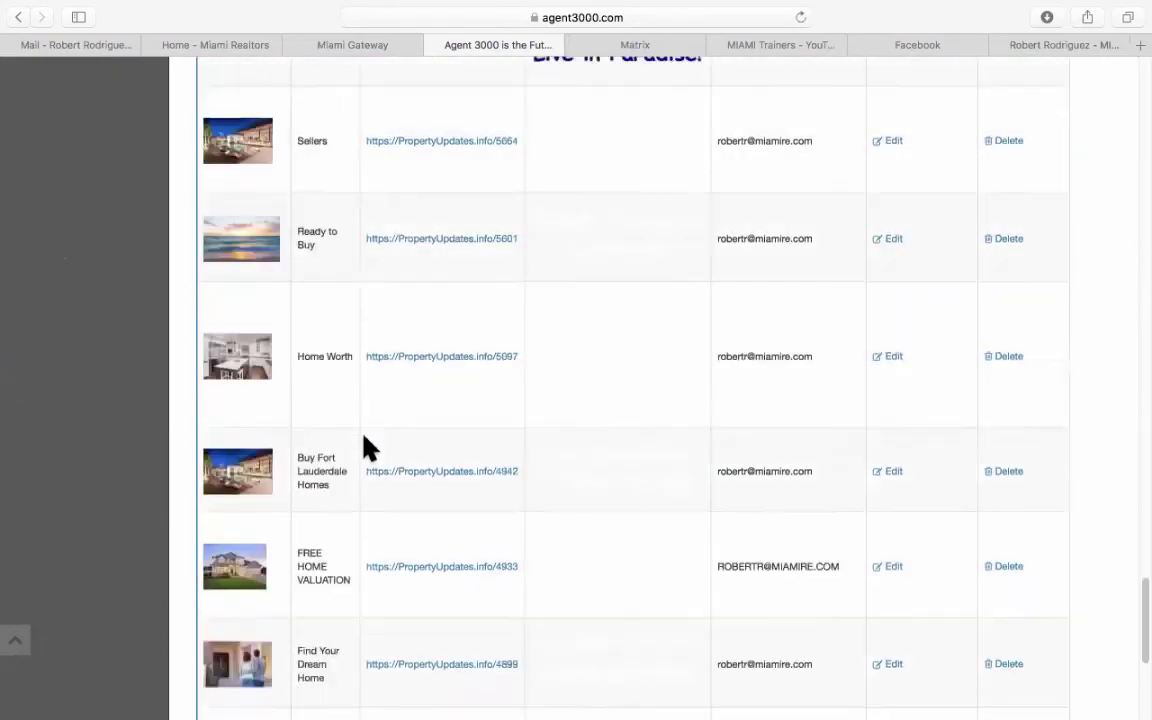
pyautogui.scroll(-5, 366, 447)
pyautogui.scroll(8, 419, 478)
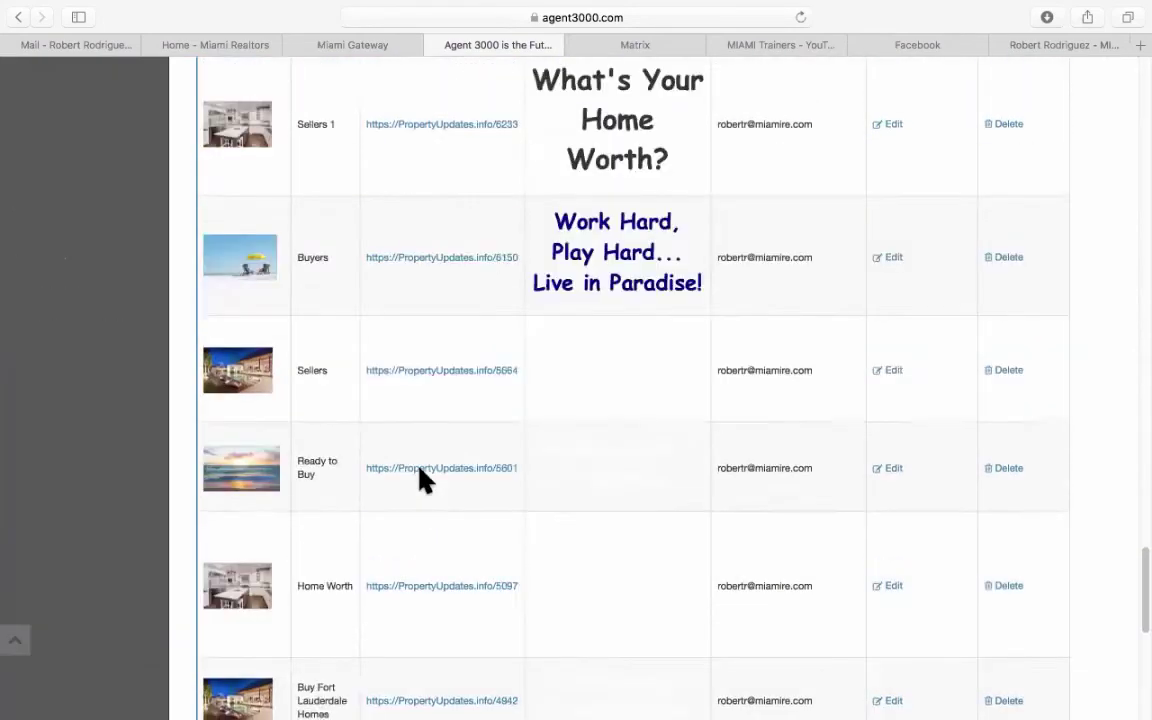
pyautogui.scroll(15, 420, 478)
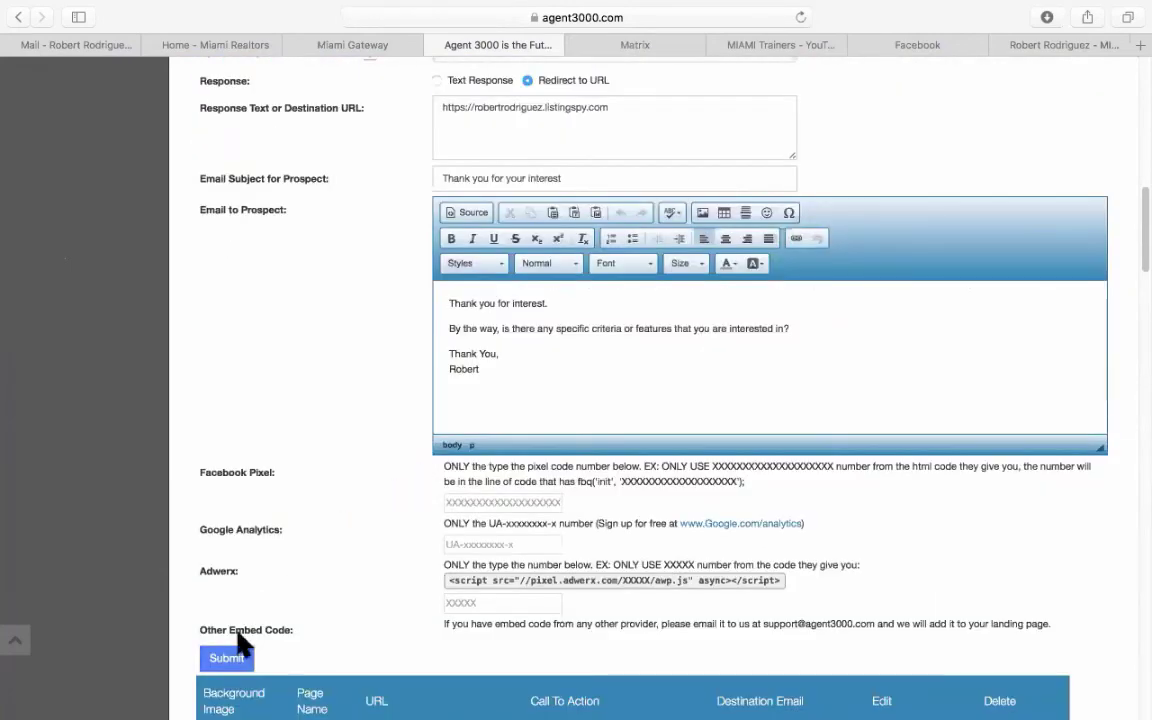
pyautogui.click(228, 657)
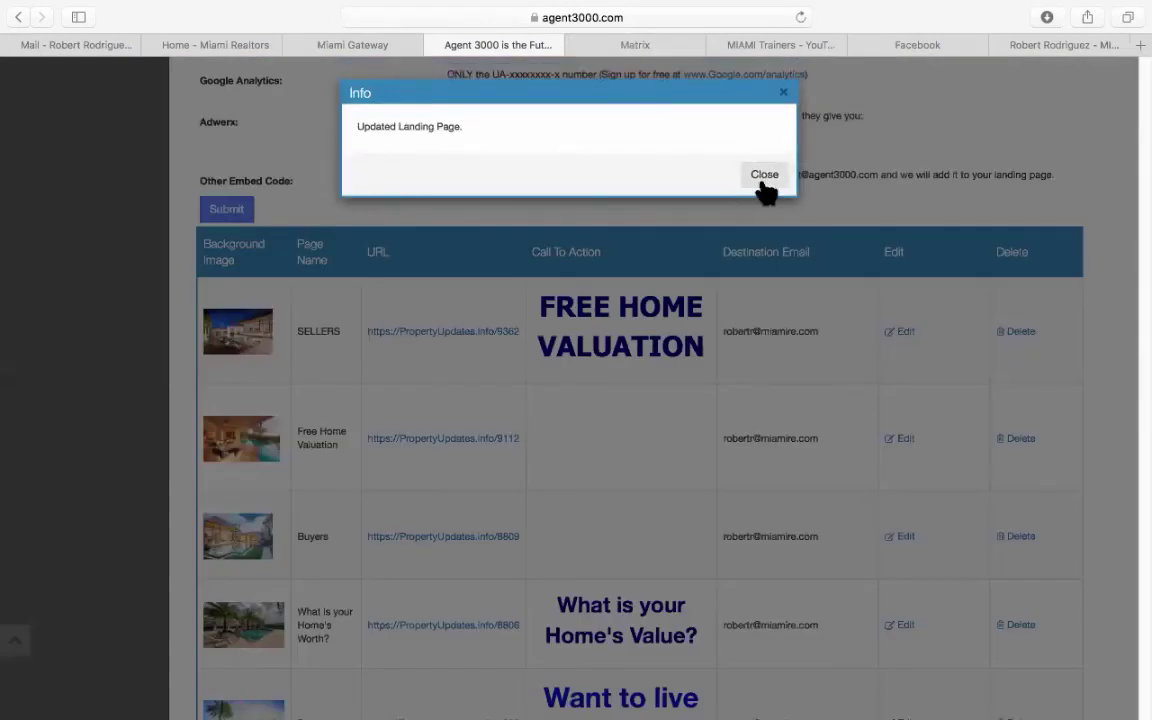
pyautogui.click(765, 182)
pyautogui.scroll(-10, 404, 393)
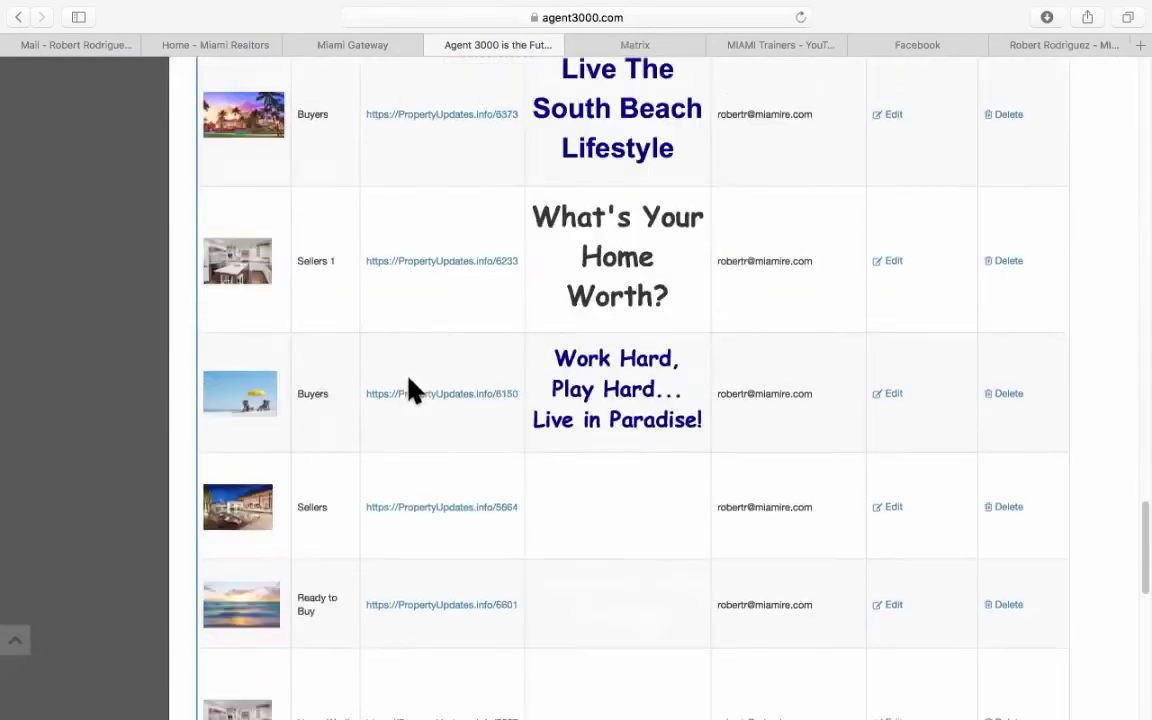
pyautogui.scroll(-5, 410, 390)
pyautogui.click(427, 487)
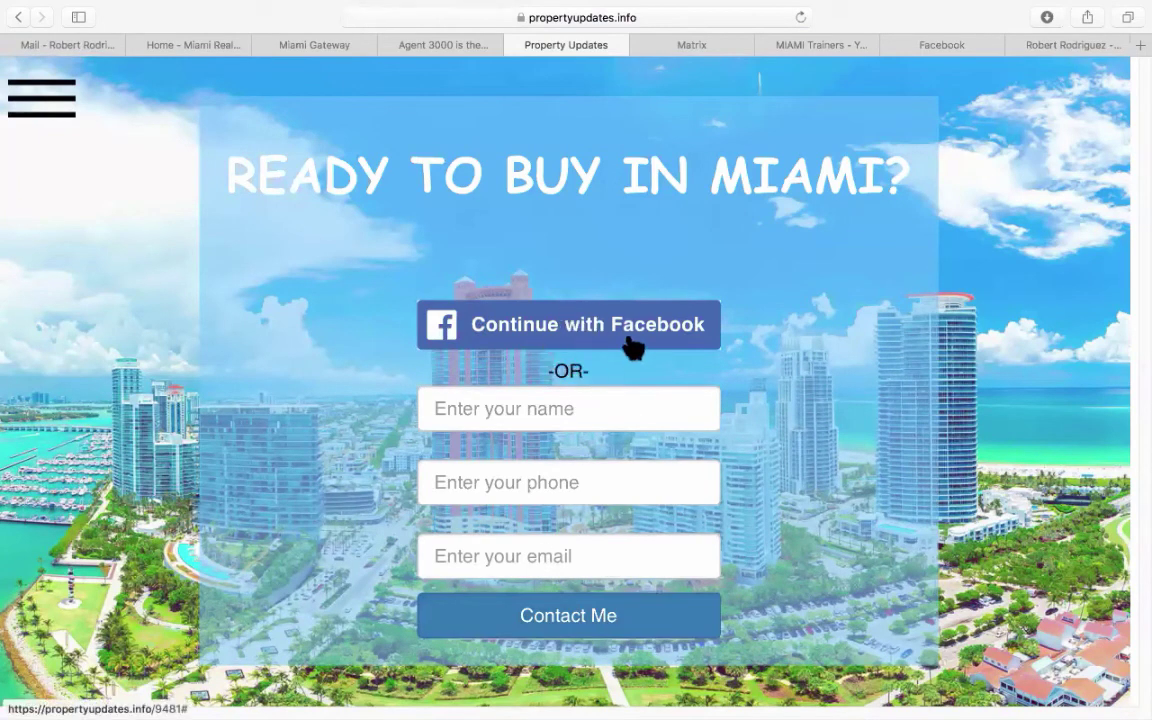
# Review the MIAMI page's agent contact card, then select its propertyupdates.info/9481 address.
pyautogui.click(55, 100)
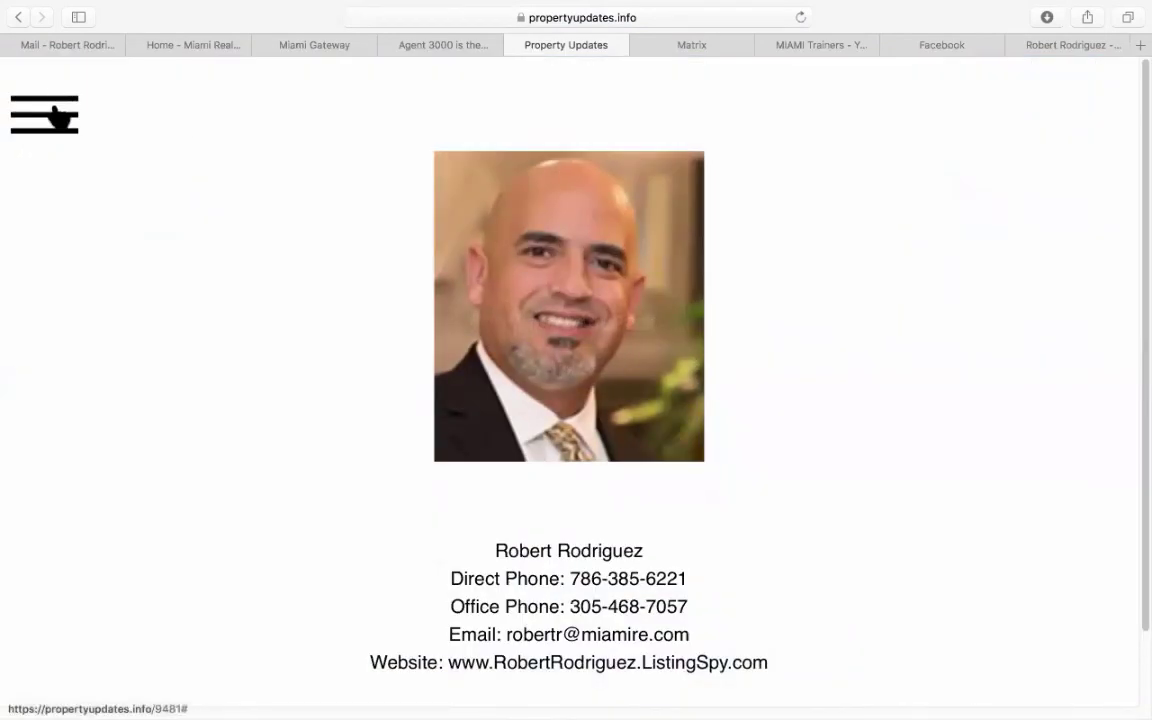
pyautogui.click(58, 113)
pyautogui.click(58, 113)
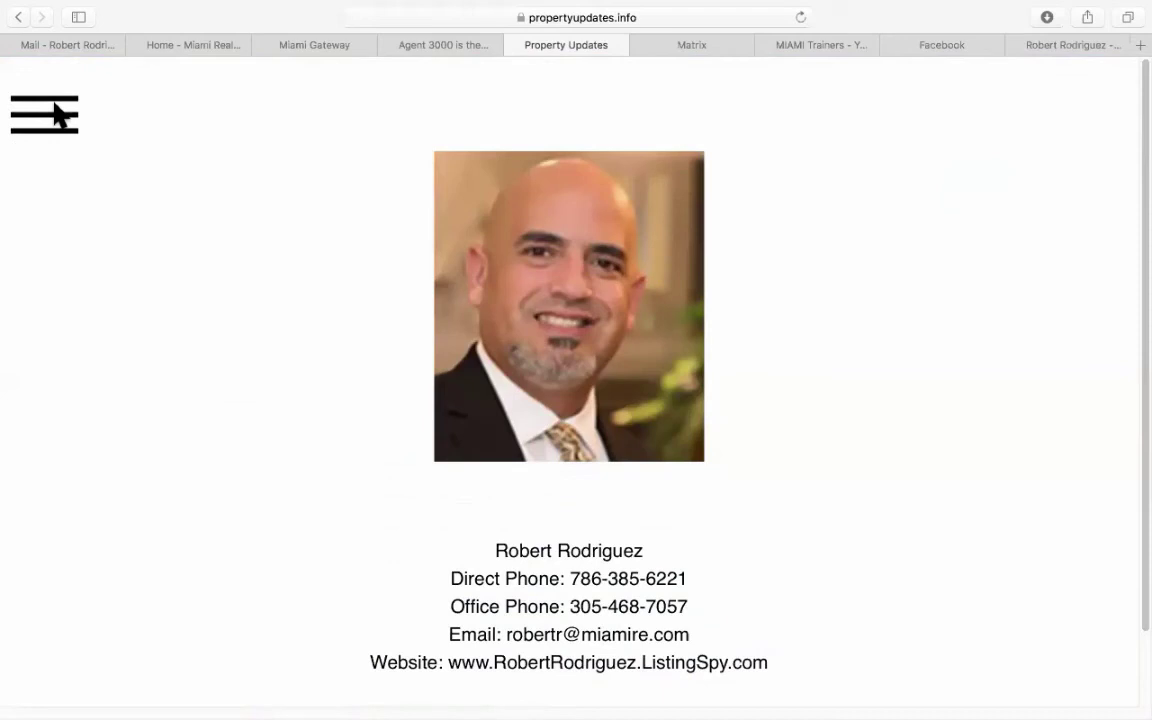
pyautogui.click(58, 116)
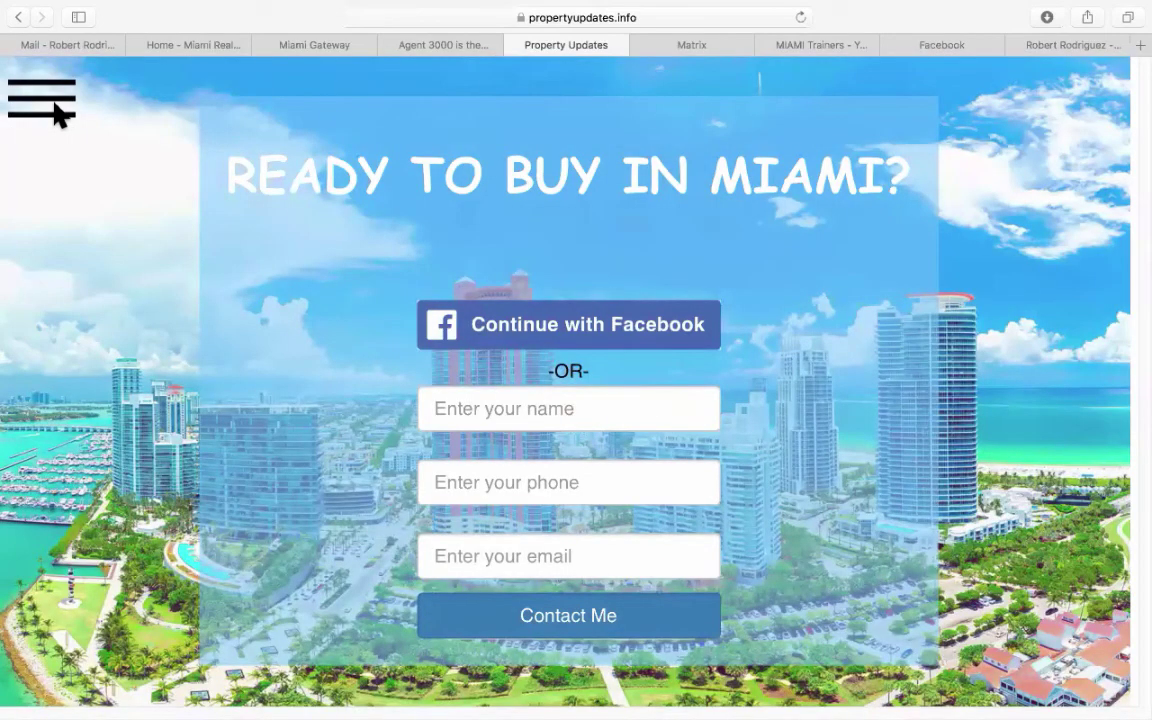
pyautogui.click(521, 15)
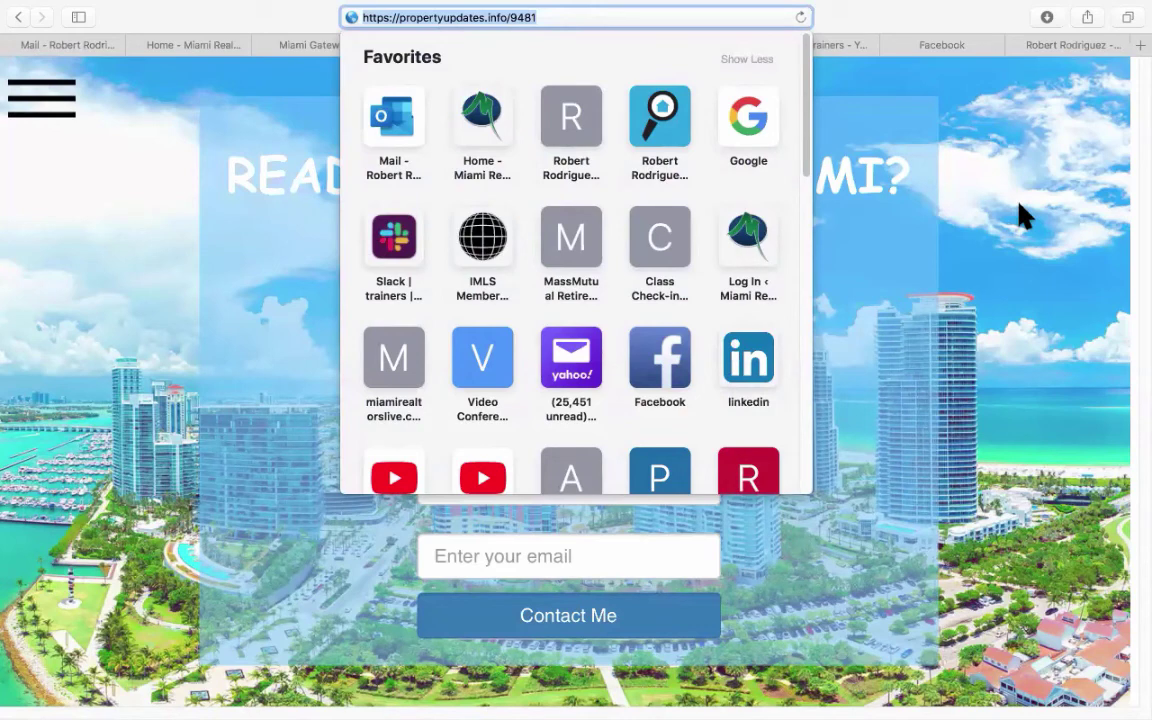
# Copy the propertyupdates.info/9481 landing page address.
pyautogui.rightClick(508, 14)
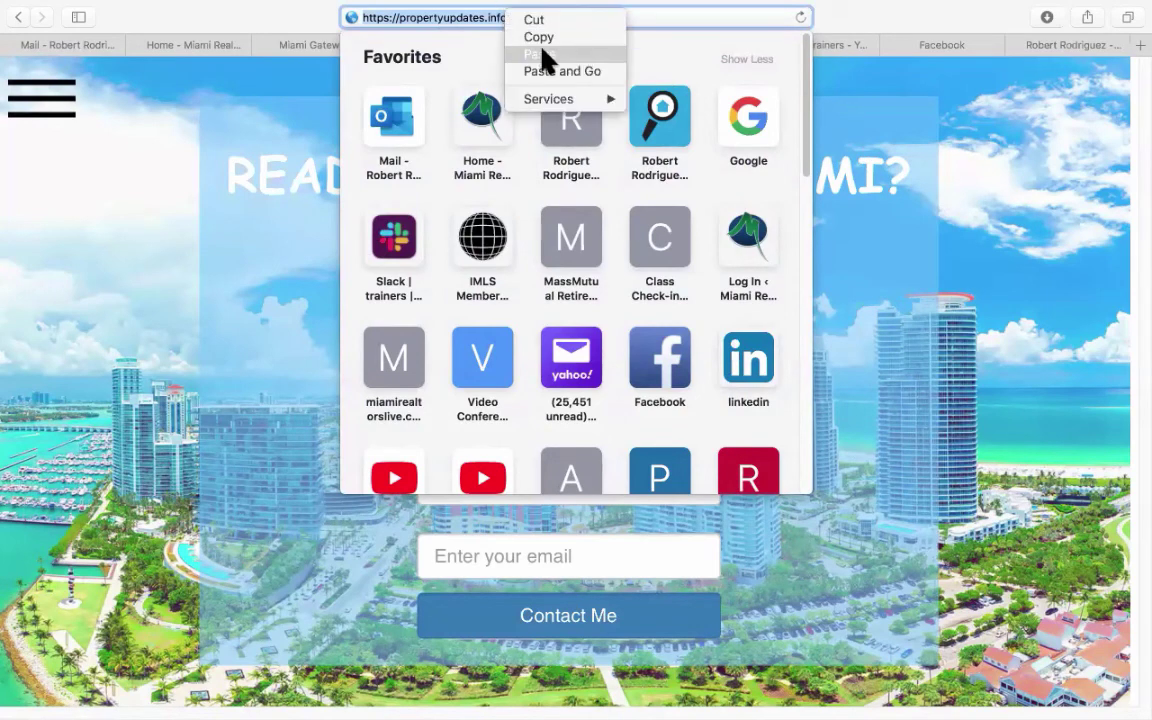
pyautogui.click(544, 40)
pyautogui.click(118, 277)
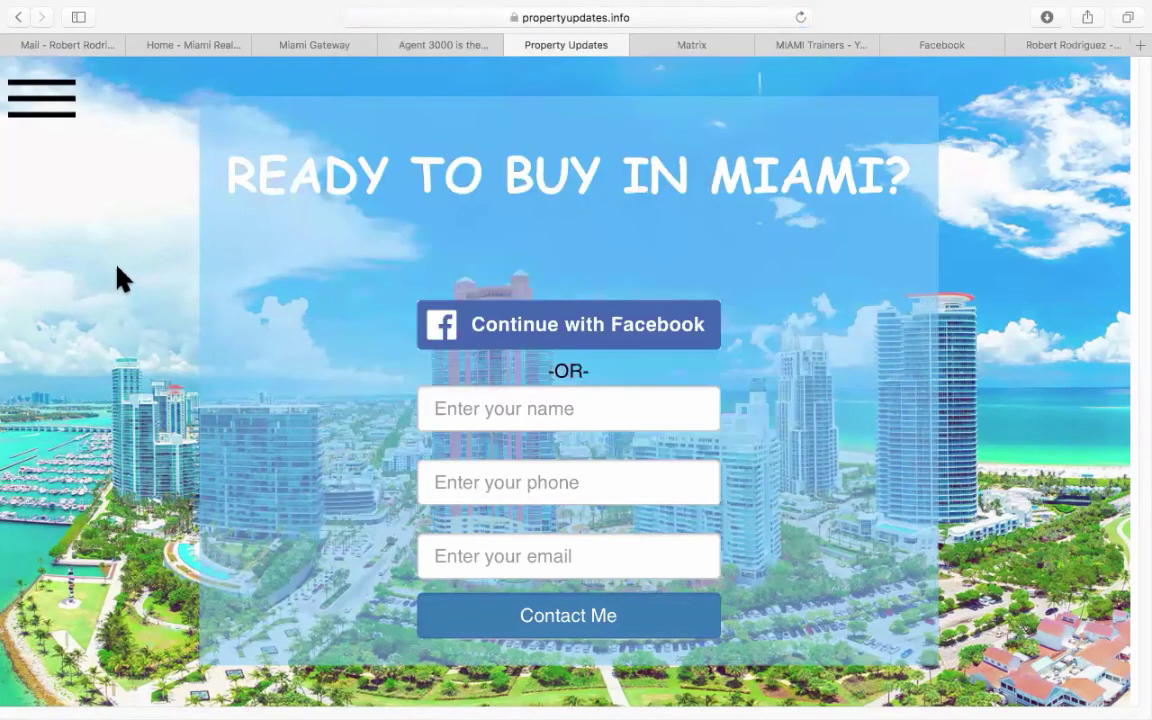
# Paste the link into a new Facebook page post, then discard the draft.
pyautogui.click(932, 45)
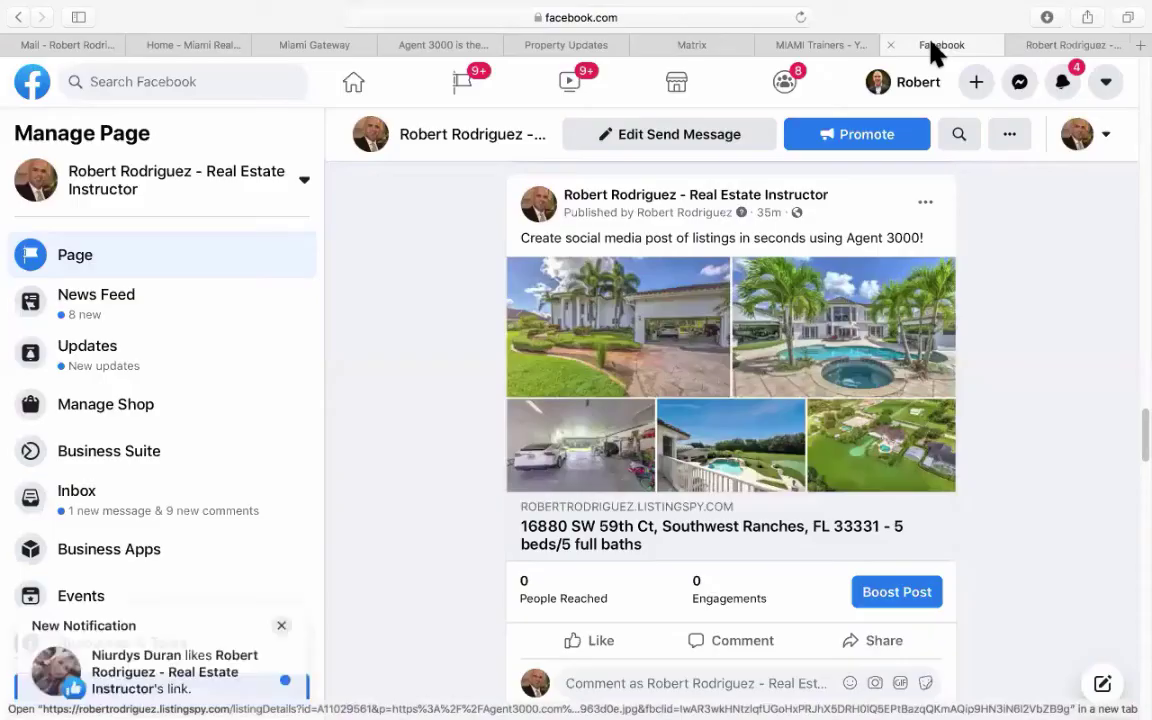
pyautogui.scroll(-10, 428, 425)
pyautogui.scroll(2, 430, 424)
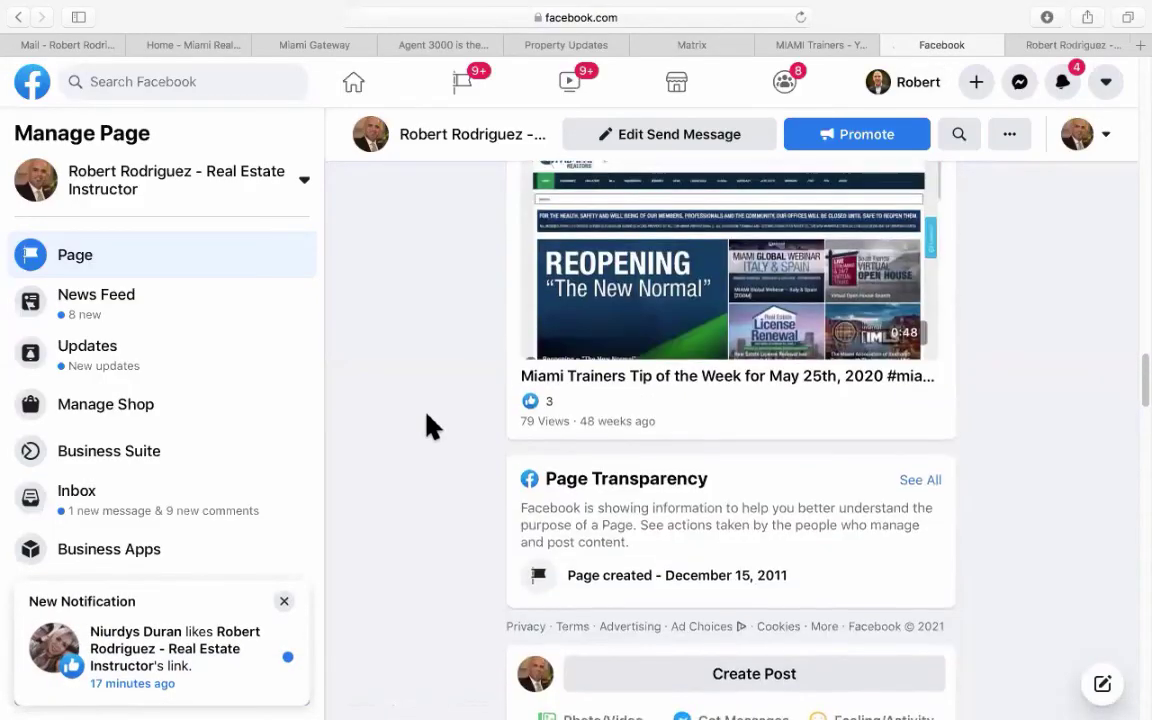
pyautogui.scroll(-5, 437, 419)
pyautogui.click(746, 340)
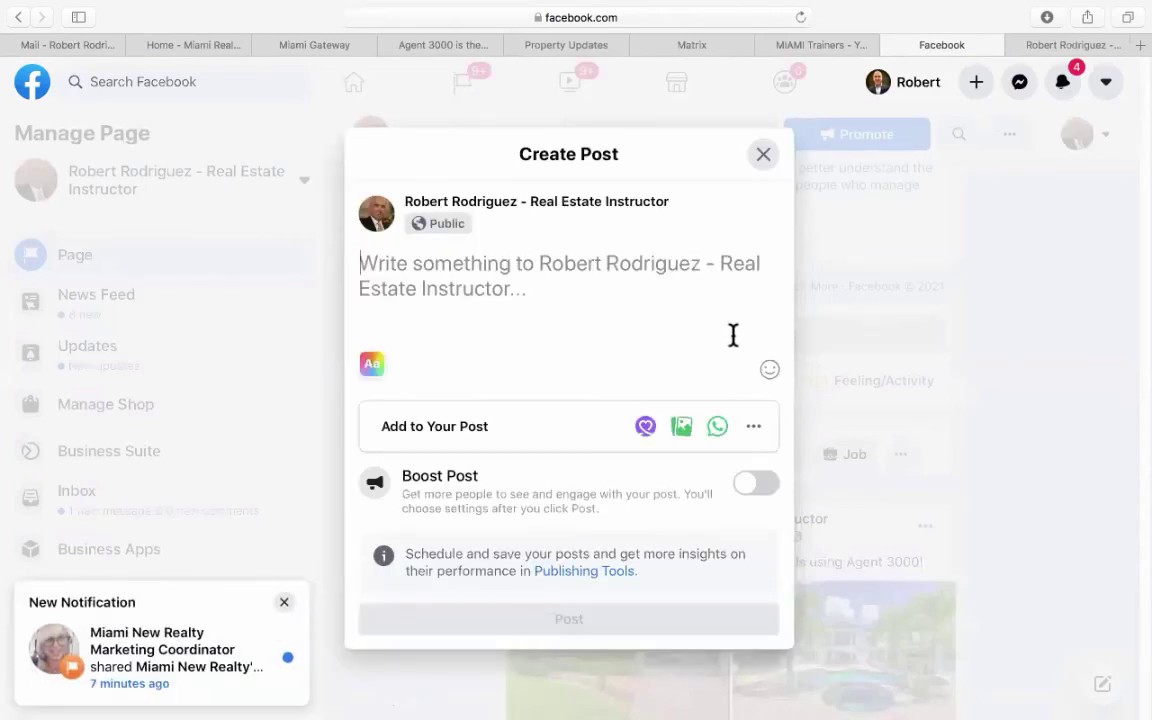
pyautogui.rightClick(430, 268)
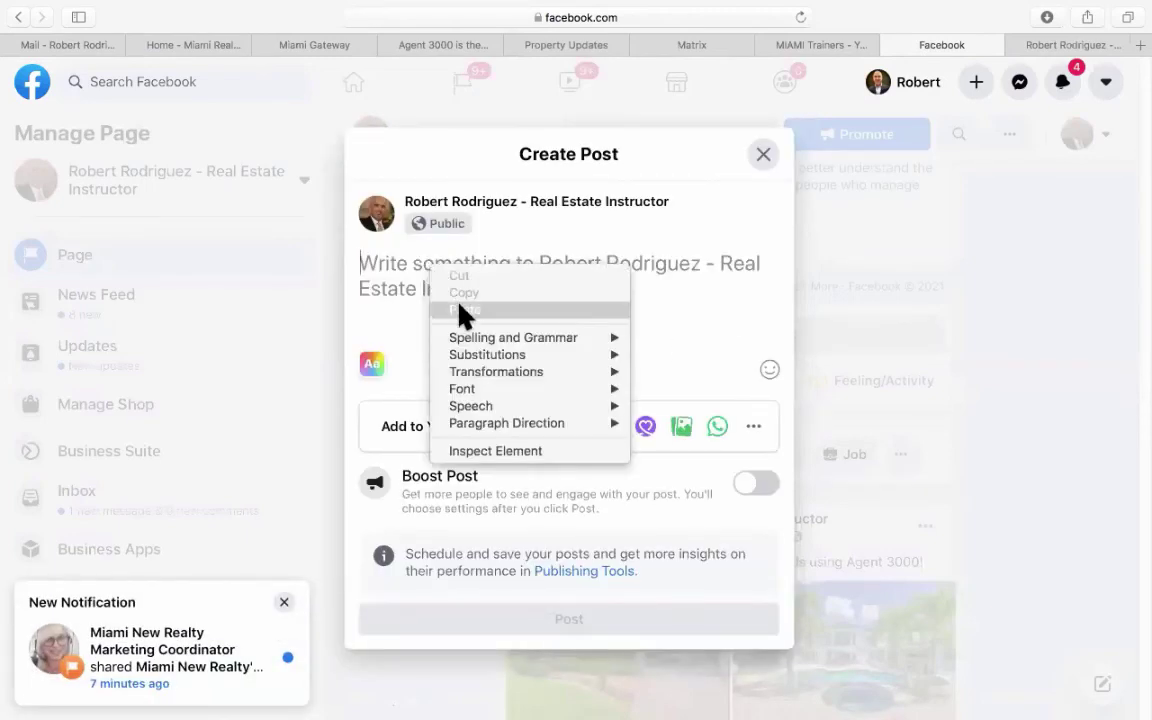
pyautogui.click(530, 310)
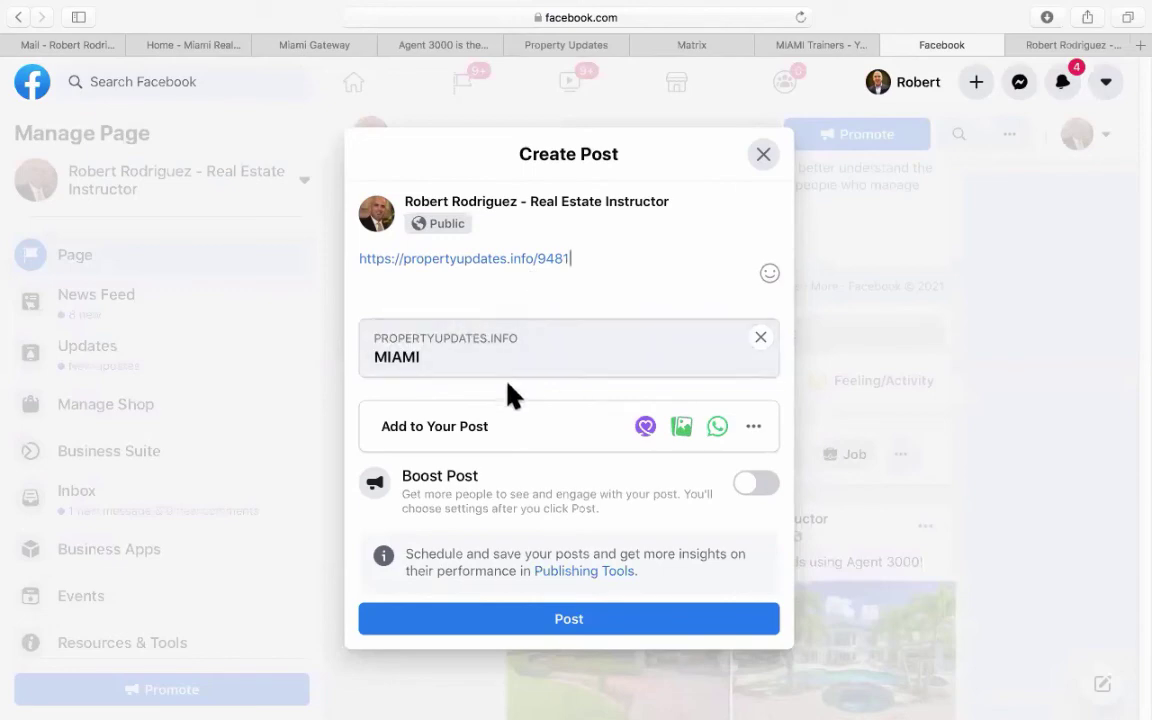
pyautogui.click(760, 156)
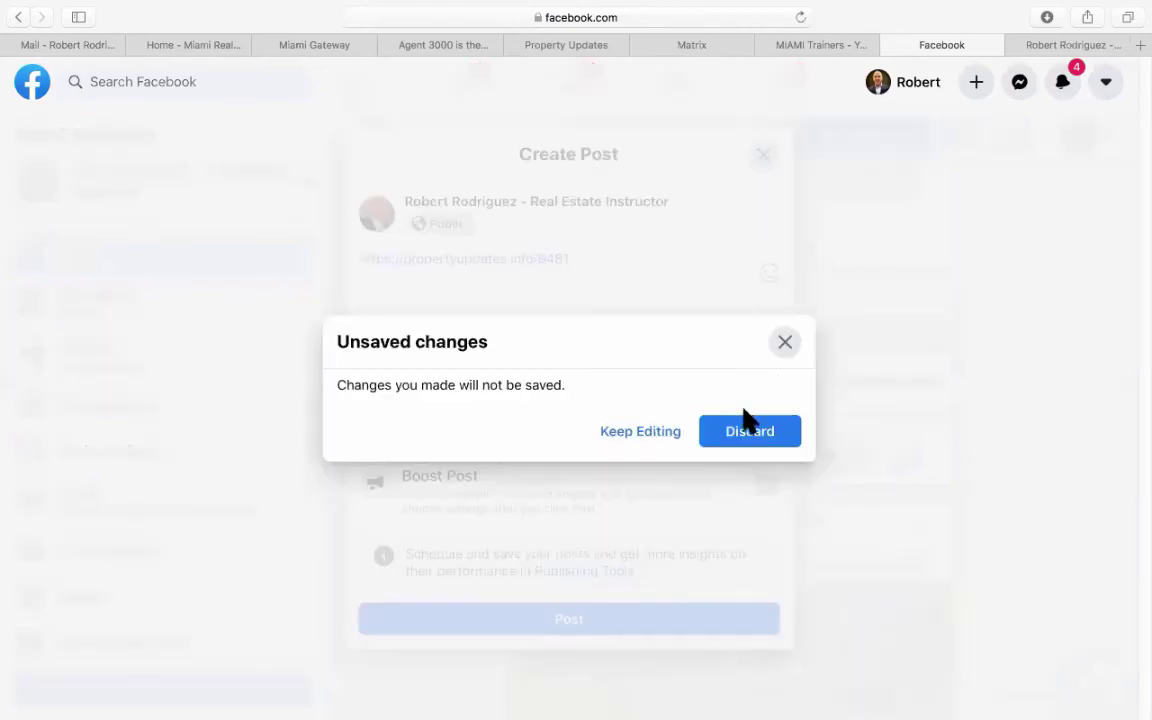
pyautogui.click(748, 428)
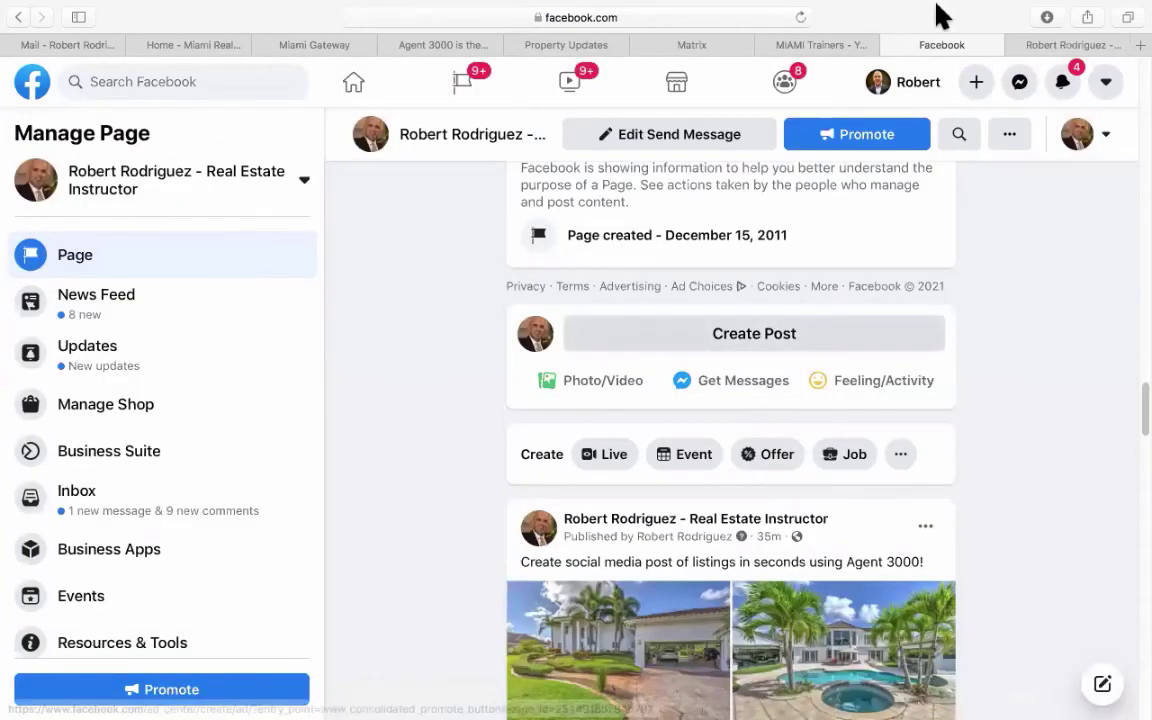
# Back in Agent 3000, expand Social Media Tools and go to Website Screen Shot Sharer.
pyautogui.click(437, 45)
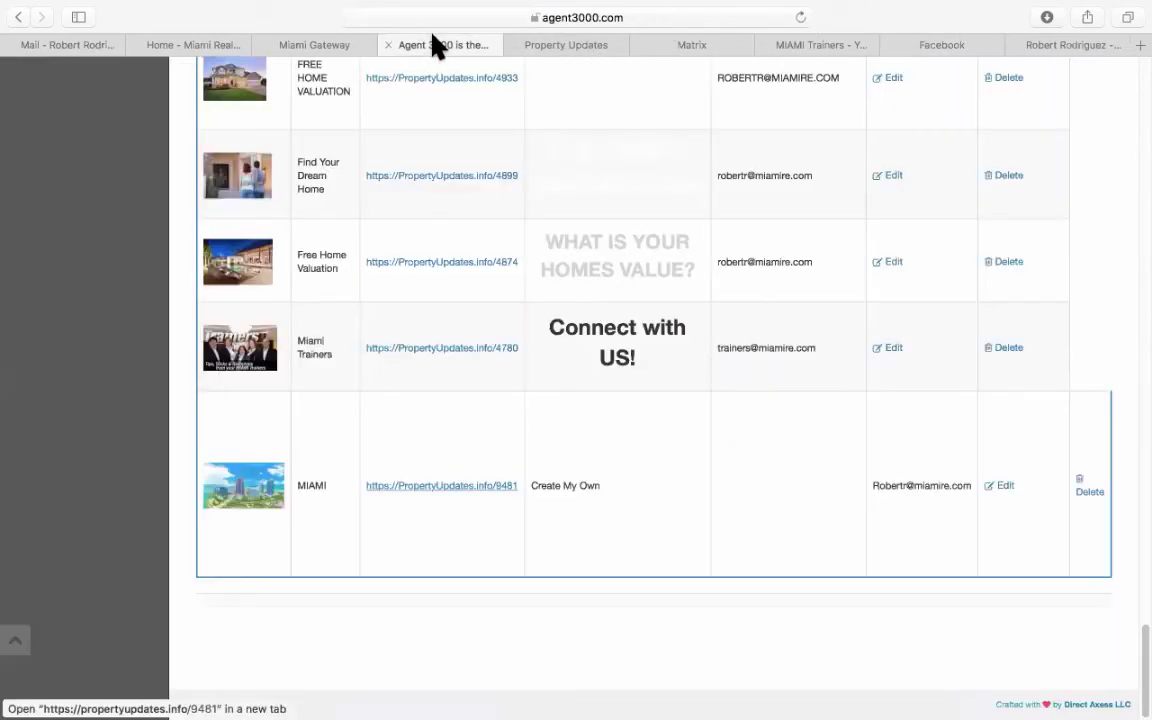
pyautogui.scroll(10, 421, 327)
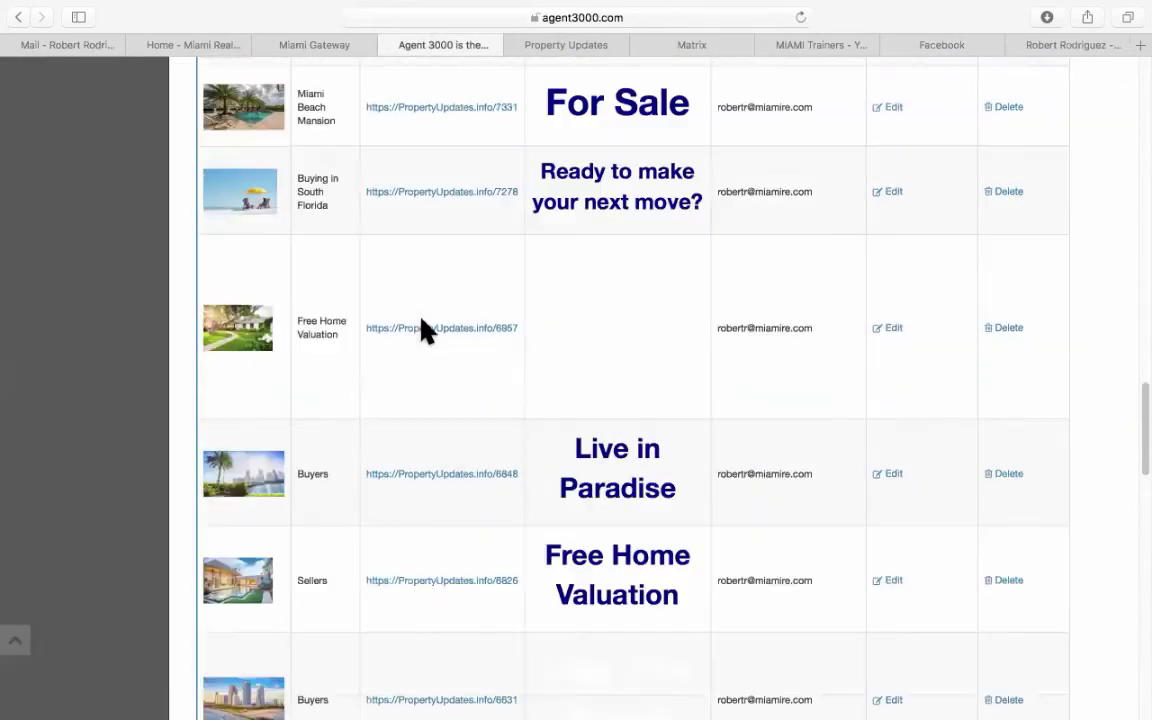
pyautogui.scroll(15, 421, 327)
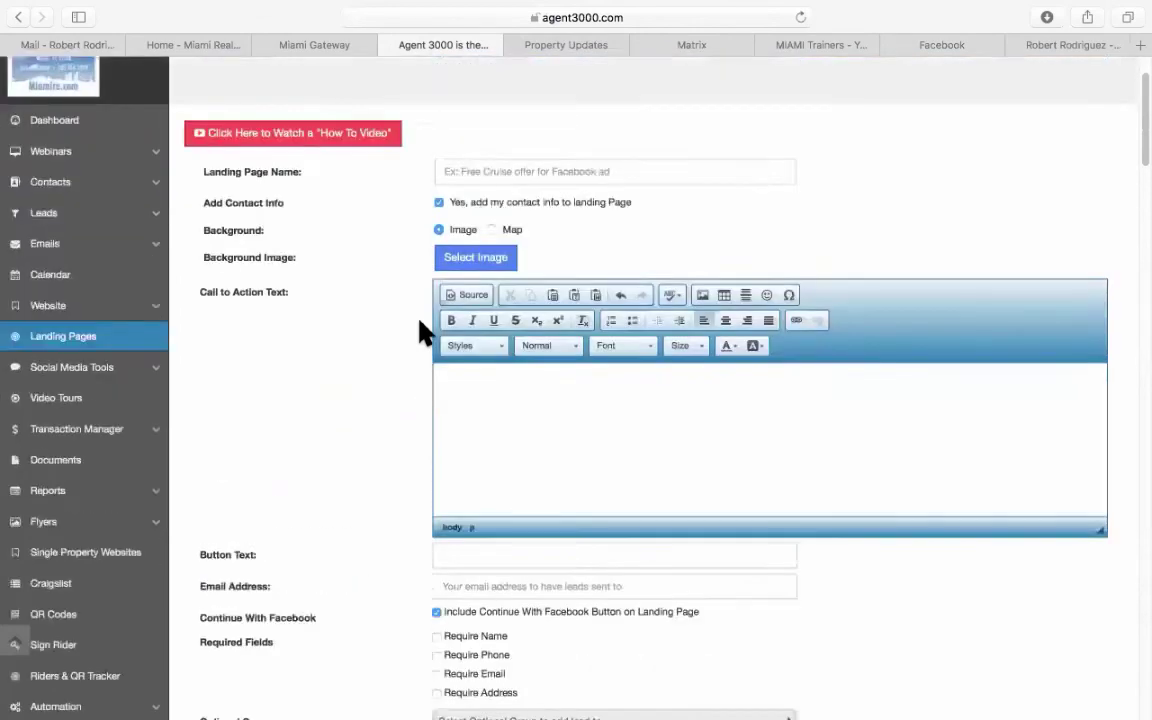
pyautogui.scroll(-1, 88, 474)
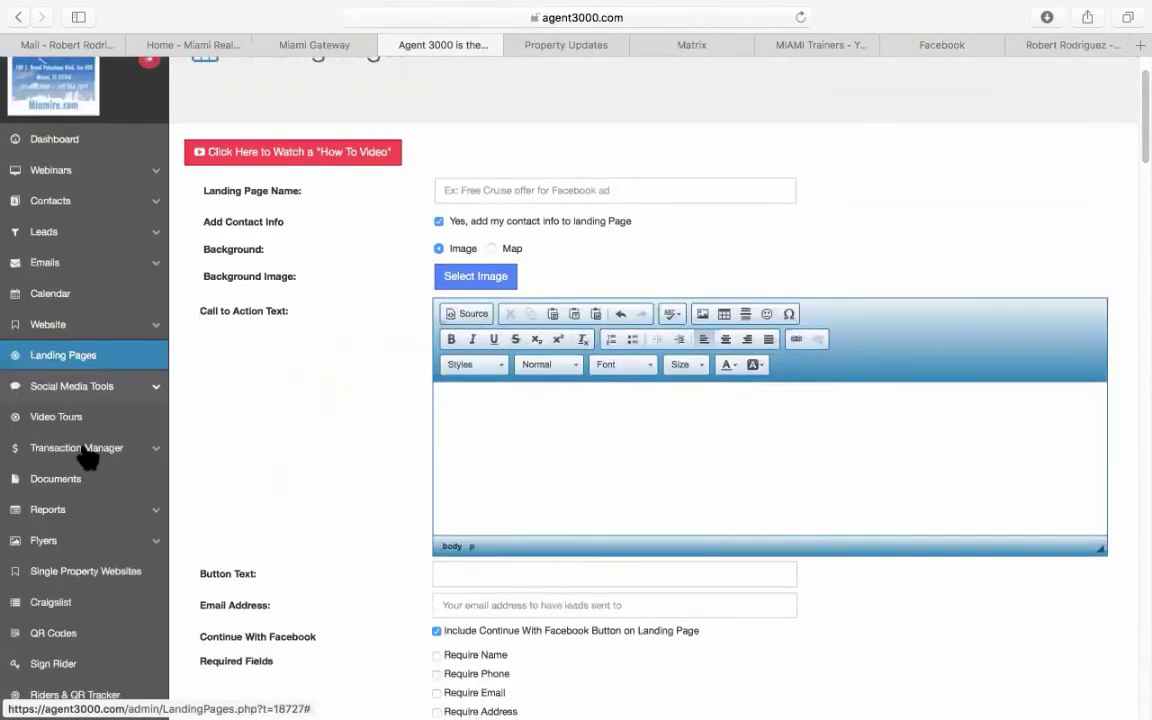
pyautogui.click(87, 401)
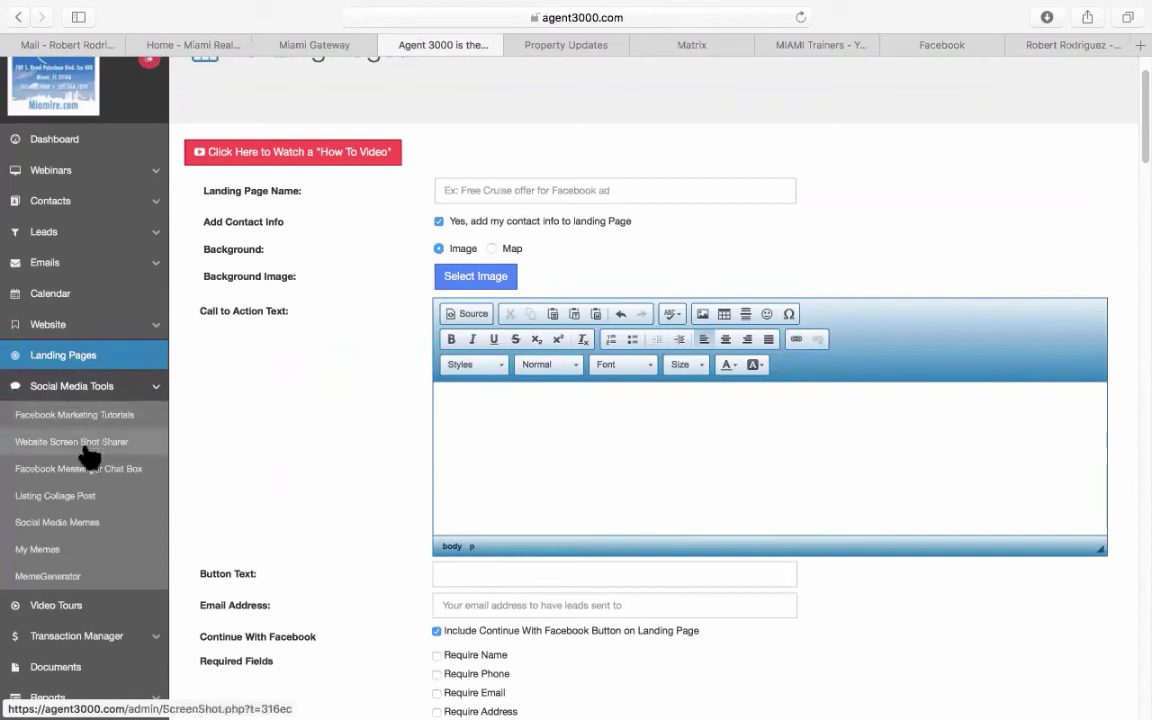
pyautogui.scroll(-1, 90, 455)
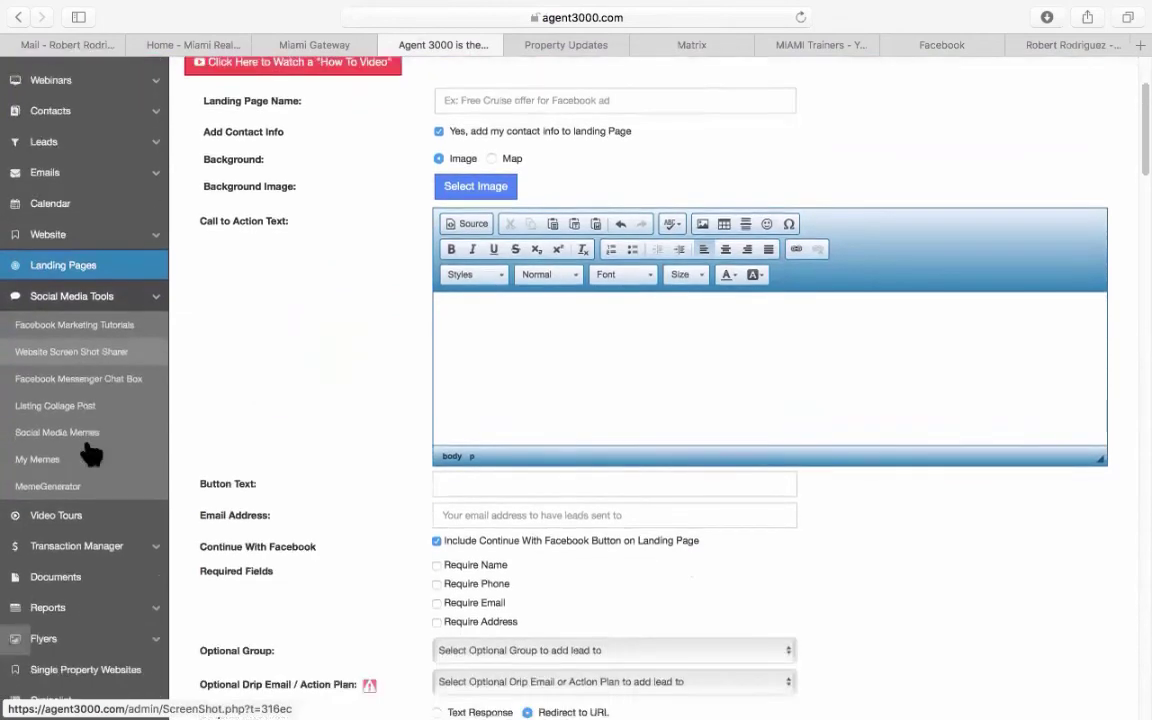
pyautogui.click(68, 356)
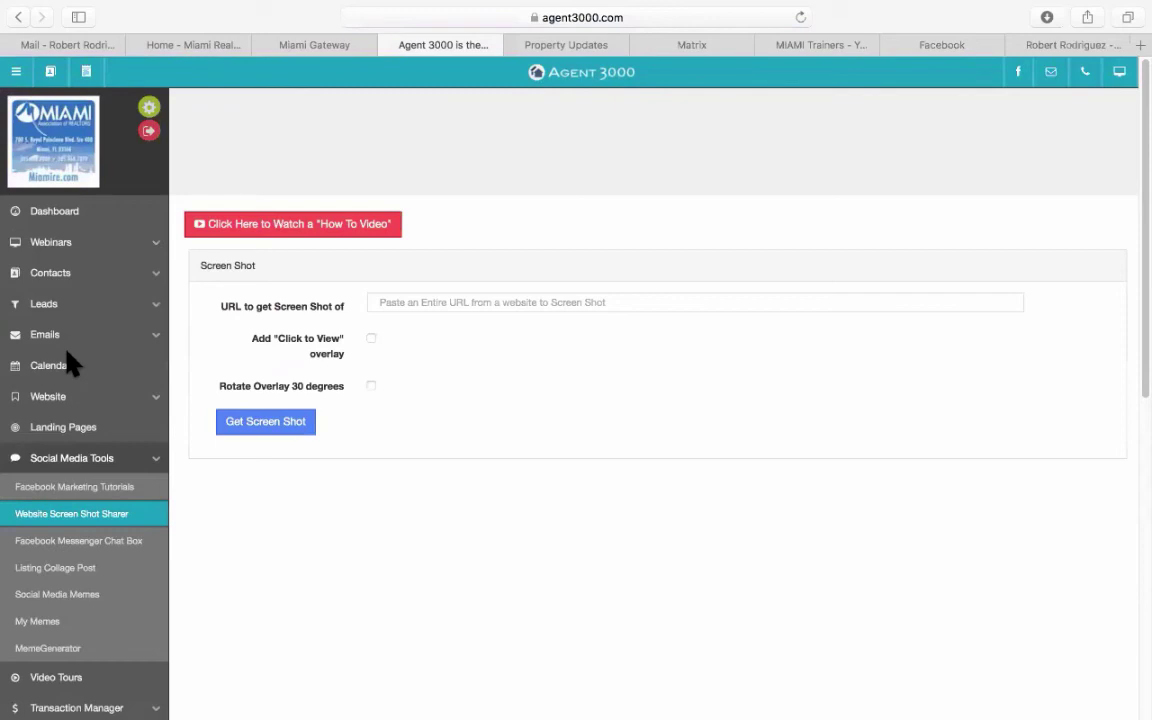
pyautogui.click(428, 306)
pyautogui.rightClick(428, 306)
pyautogui.click(483, 347)
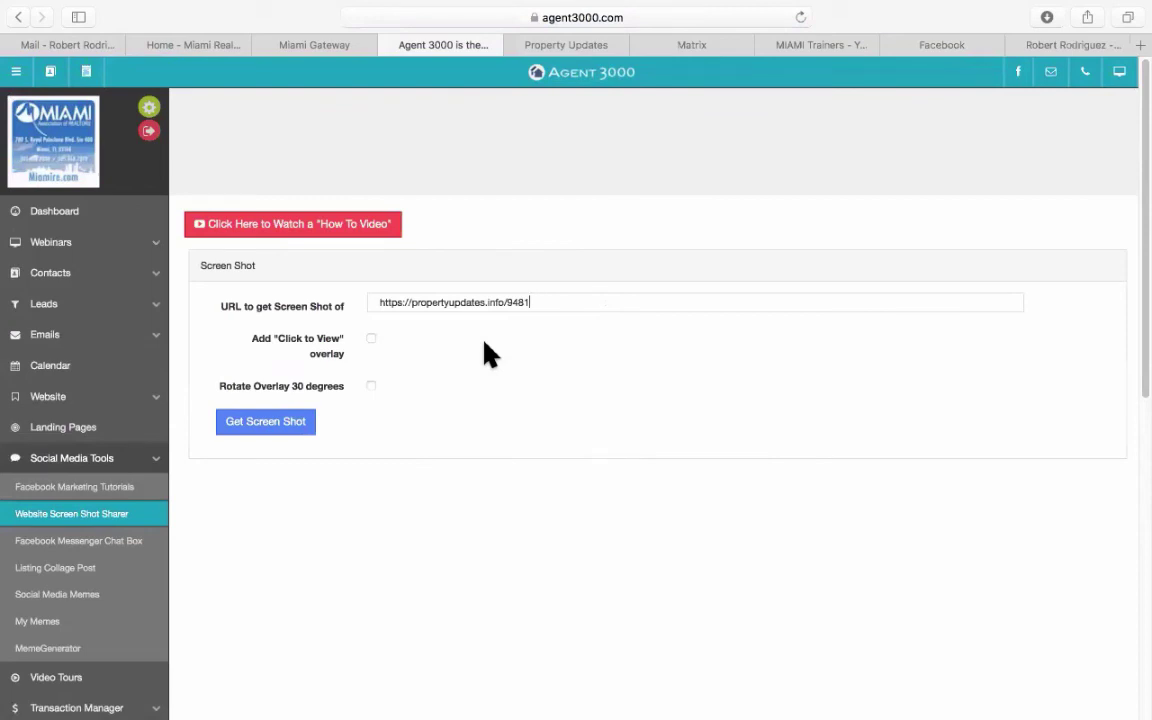
pyautogui.click(291, 422)
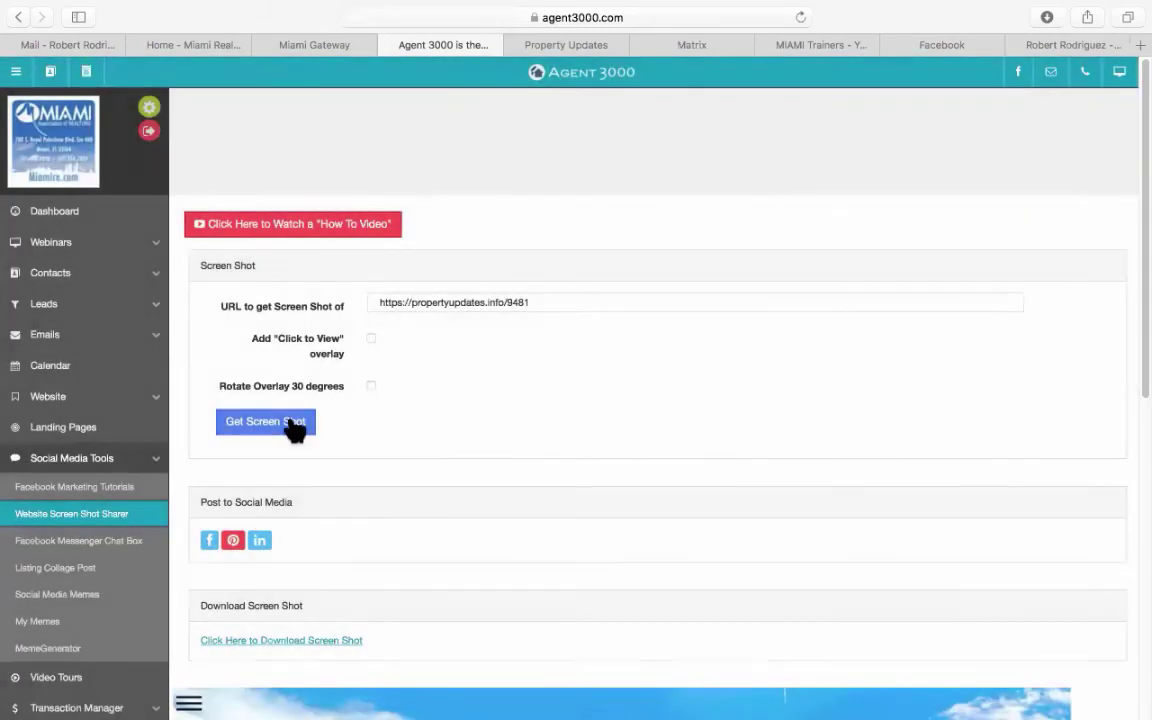
# Share the captured landing page screenshot to Facebook.
pyautogui.scroll(-2, 425, 425)
pyautogui.scroll(-10, 425, 425)
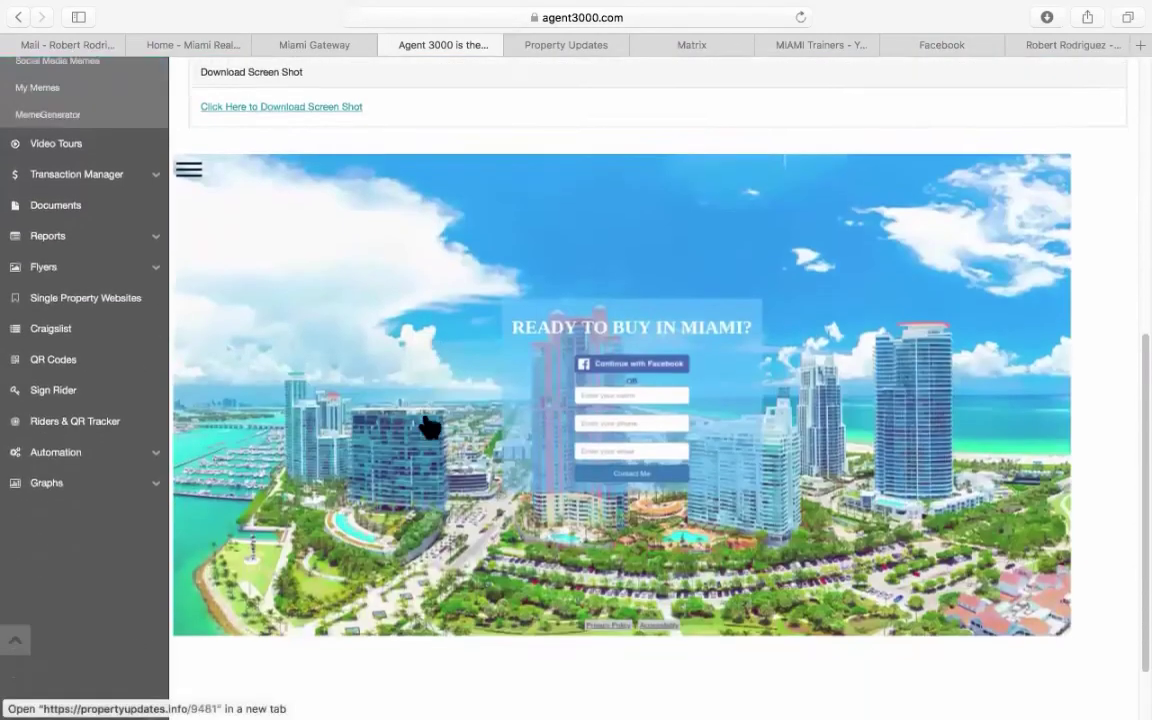
pyautogui.scroll(6, 428, 428)
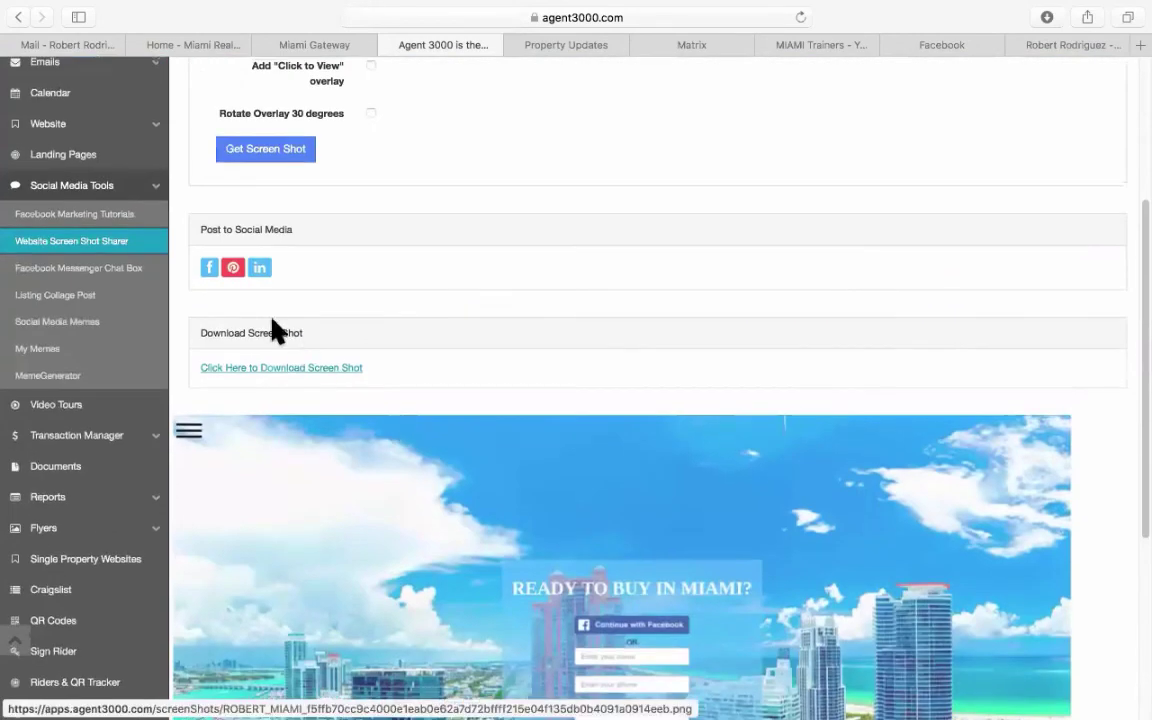
pyautogui.click(208, 268)
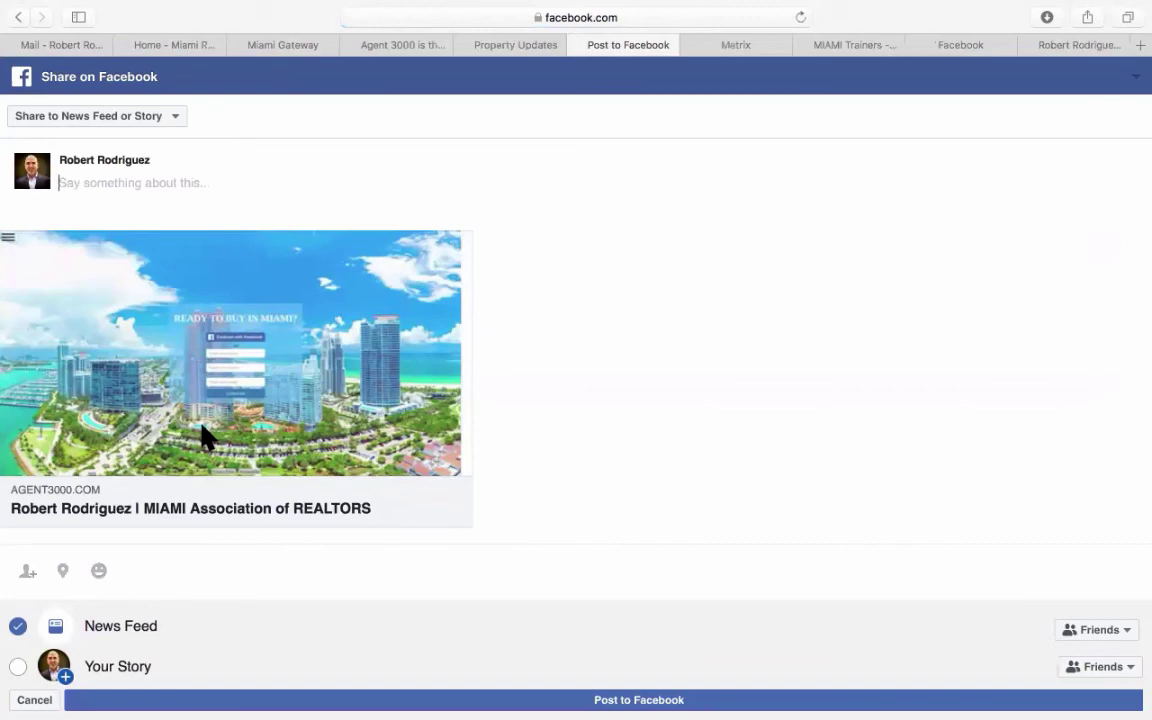
# Start a Facebook page post, discard it, and return to the Agent 3000 screenshot tool.
pyautogui.click(960, 45)
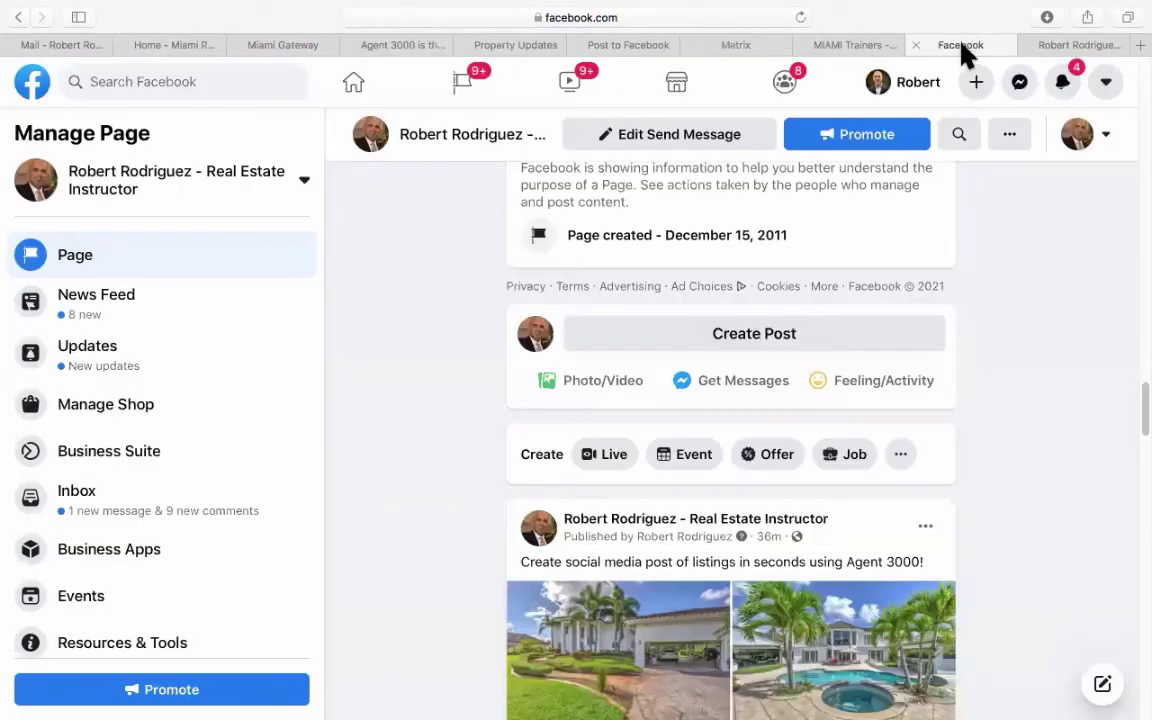
pyautogui.click(733, 347)
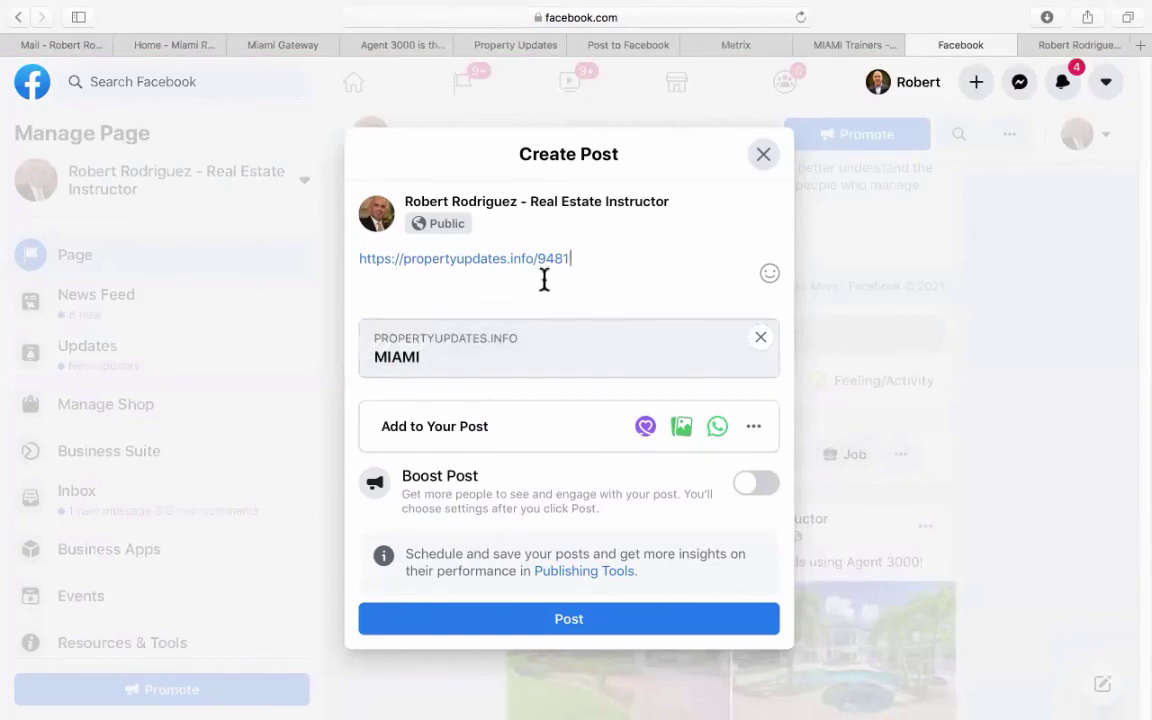
pyautogui.click(763, 156)
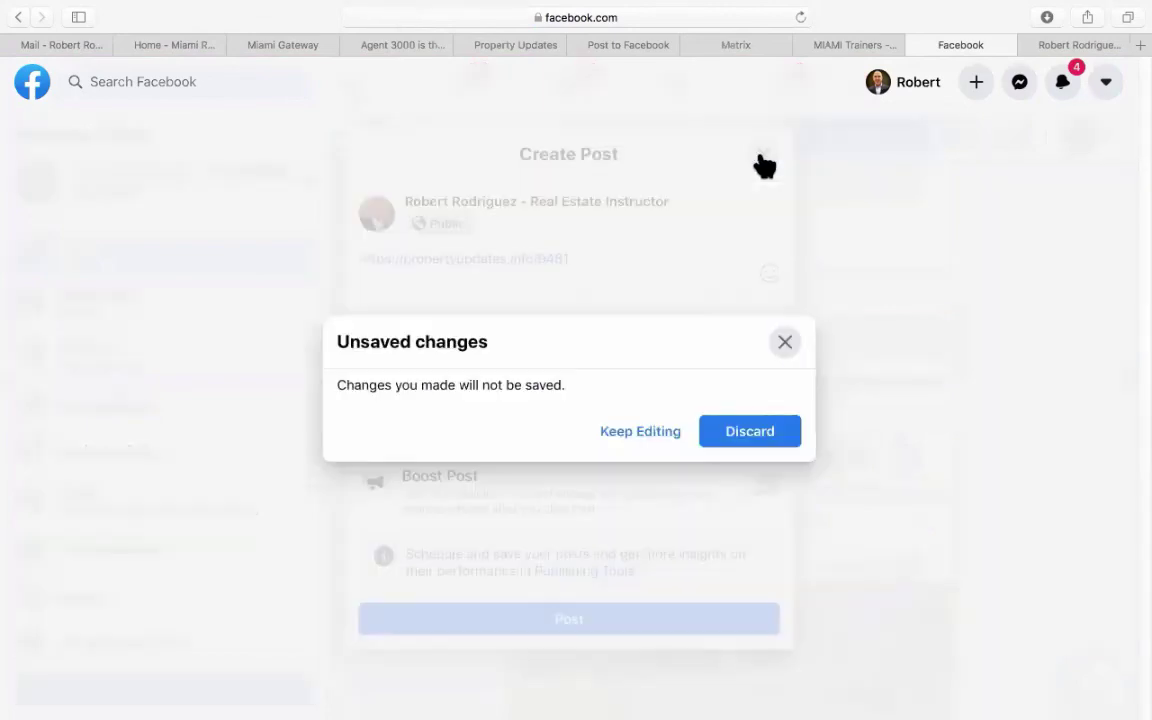
pyautogui.click(747, 430)
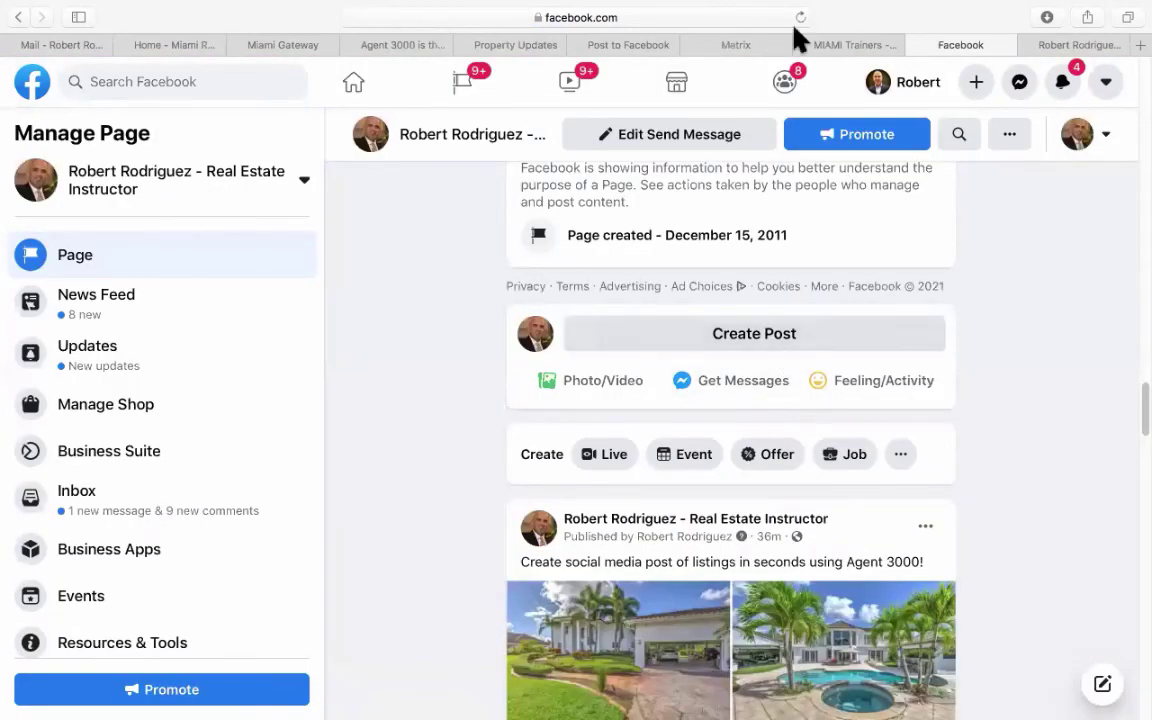
pyautogui.click(408, 45)
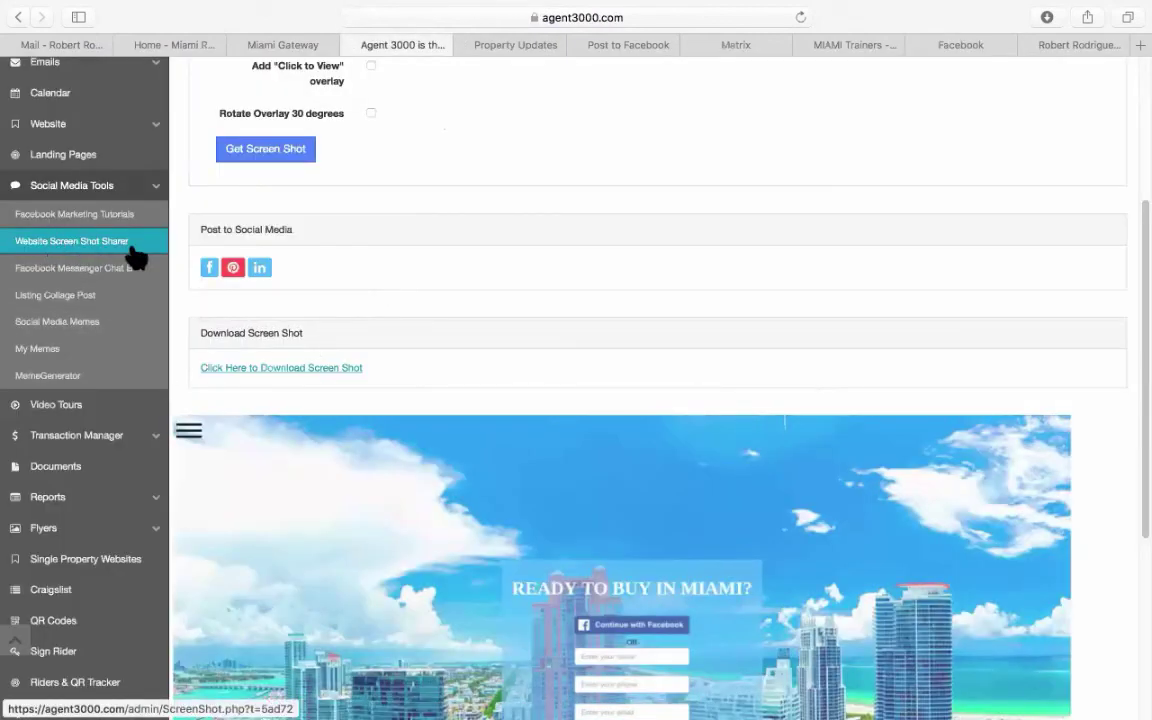
# Regenerate the MIAMI landing-page screenshot with the 'Click to View' overlay enabled.
pyautogui.scroll(5, 488, 265)
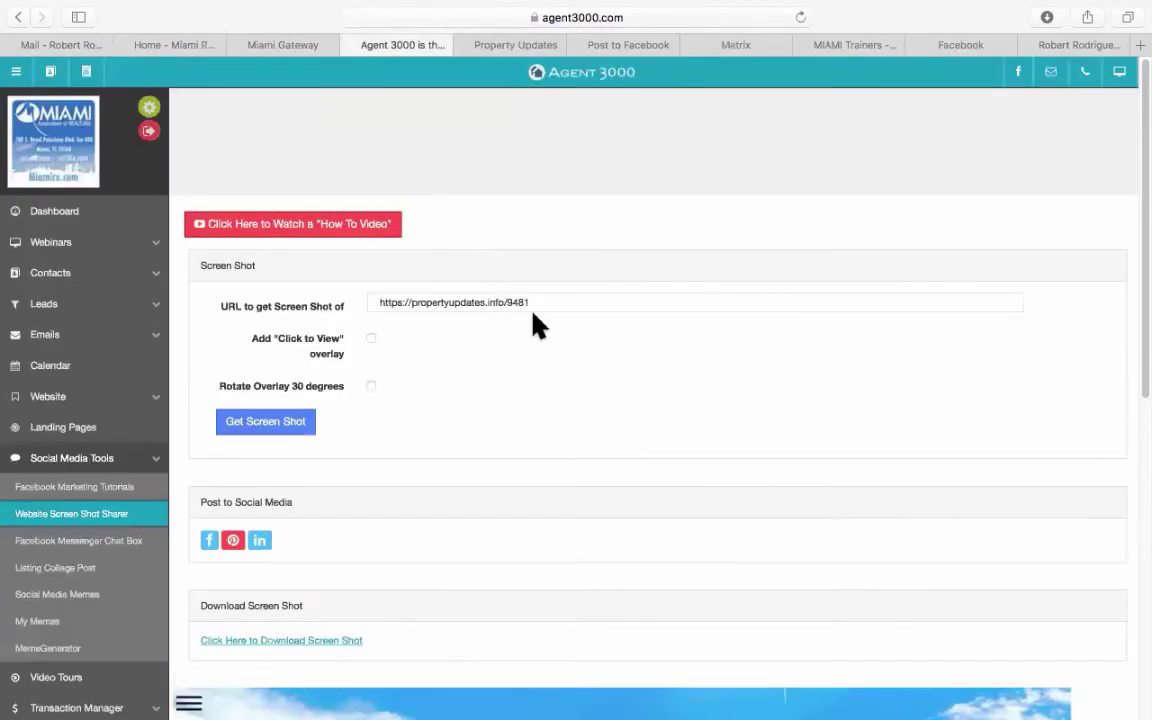
pyautogui.scroll(-10, 586, 319)
pyautogui.scroll(10, 584, 309)
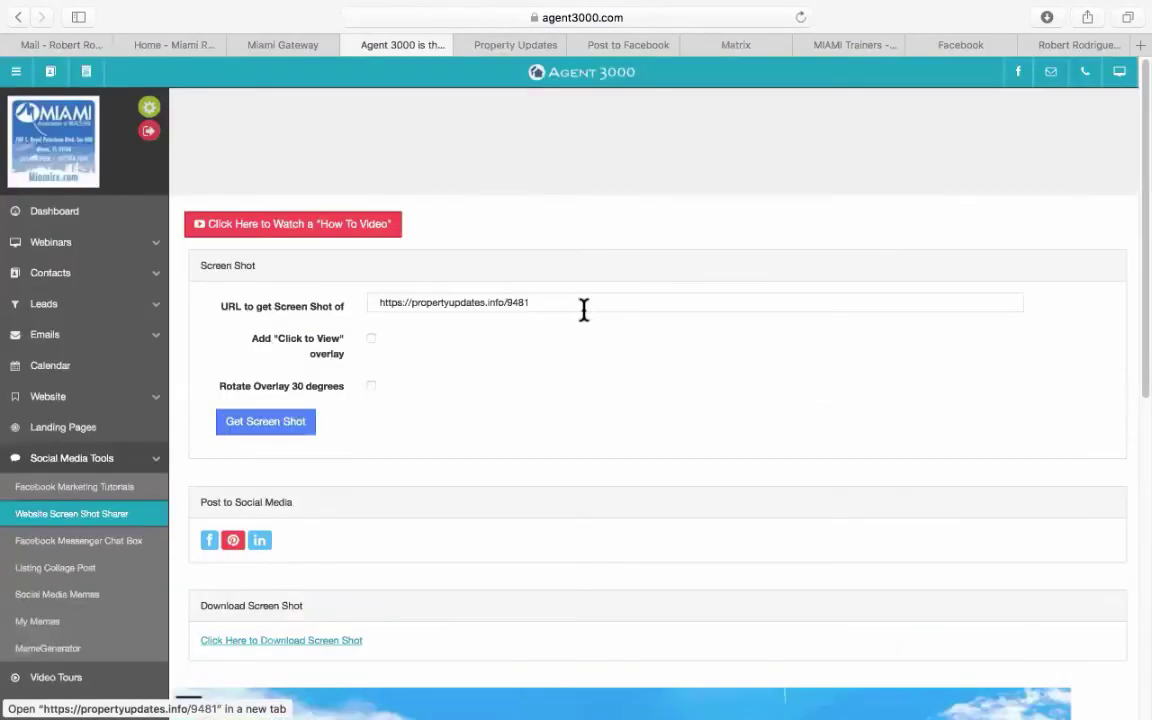
pyautogui.scroll(-8, 499, 350)
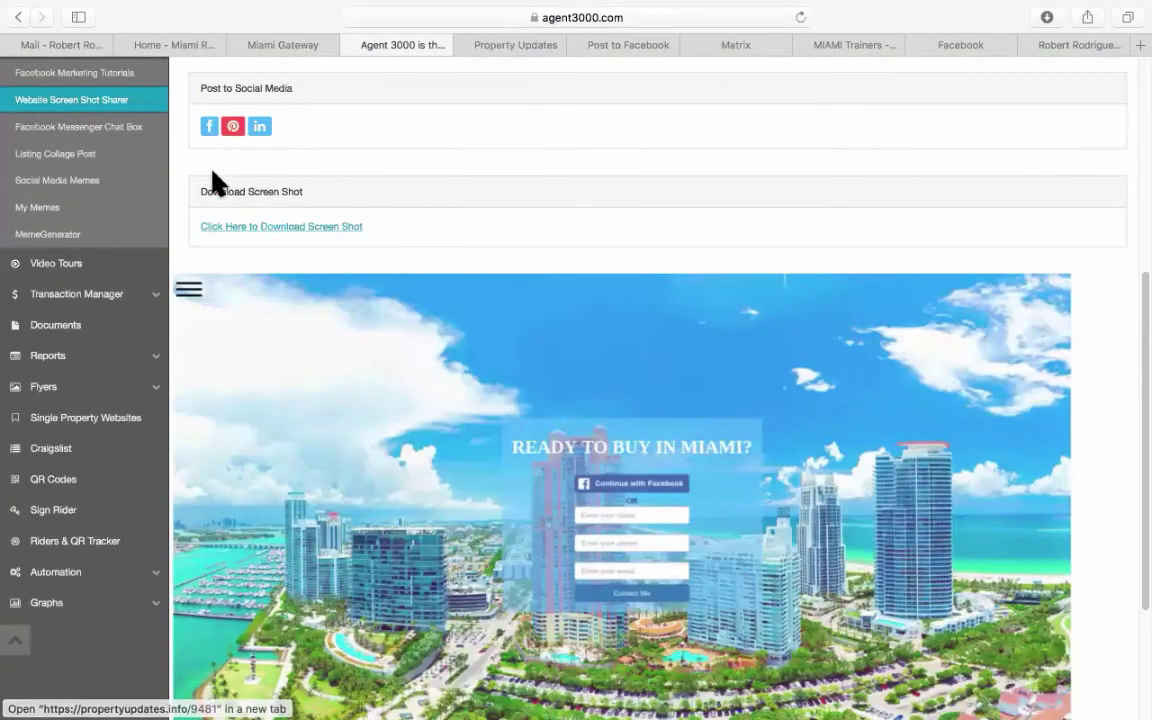
pyautogui.scroll(4, 411, 224)
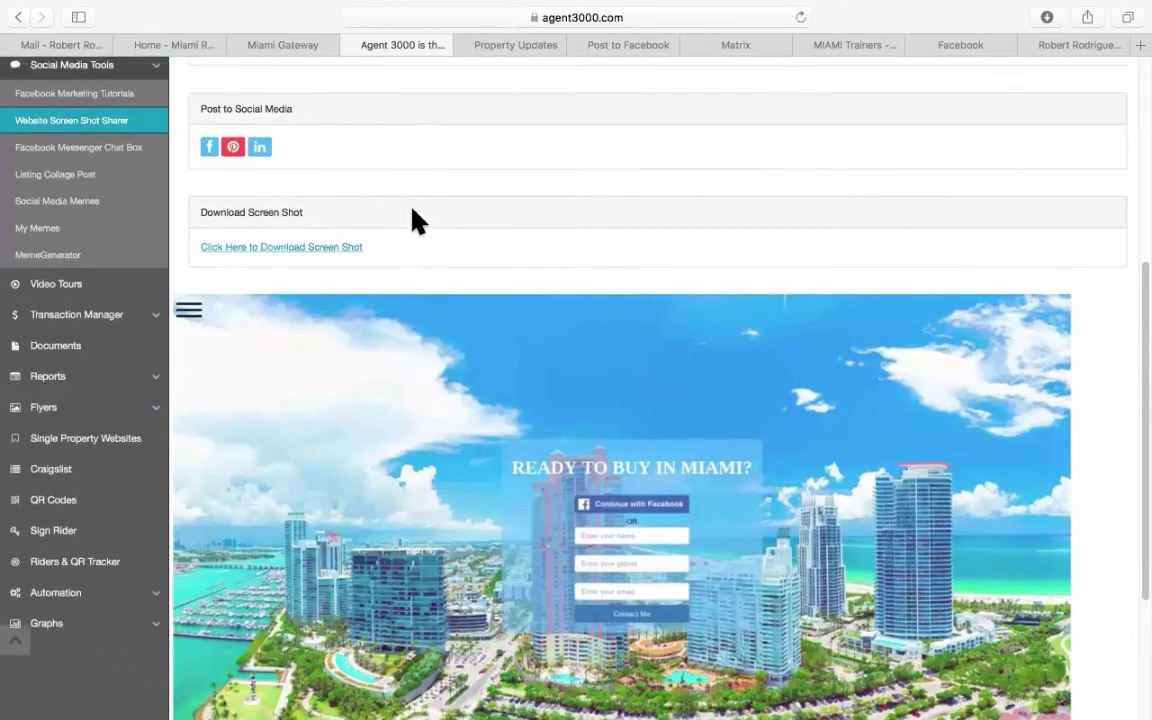
pyautogui.scroll(1, 417, 222)
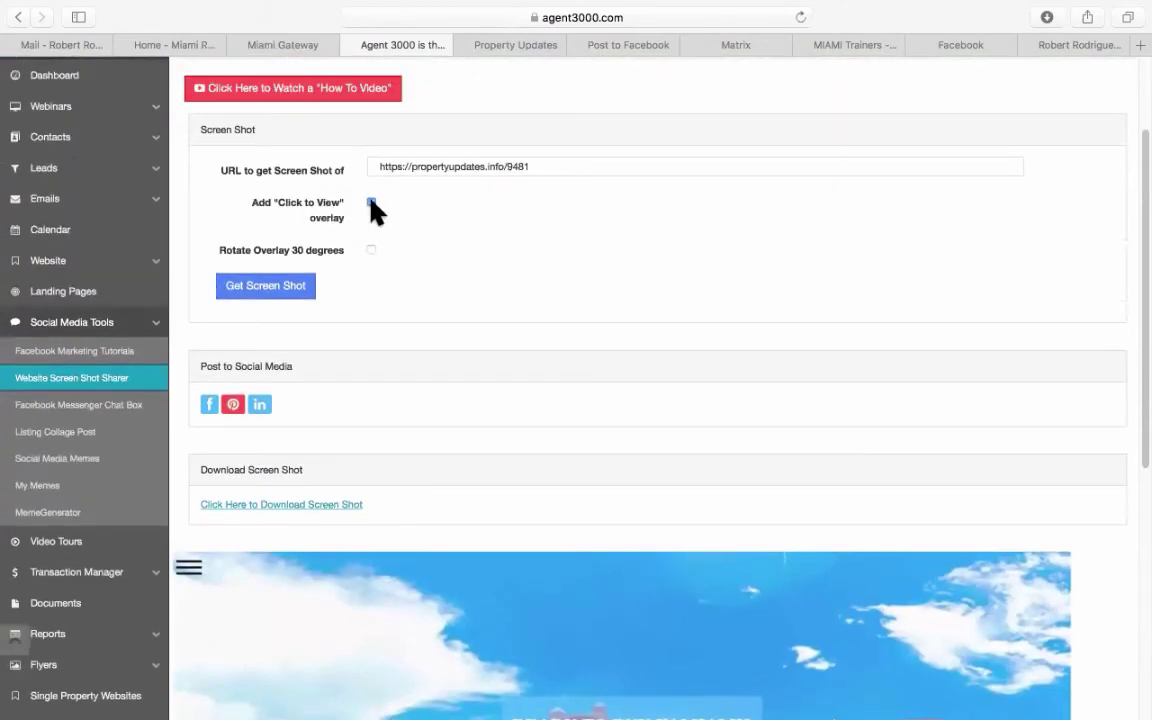
pyautogui.click(371, 202)
pyautogui.click(285, 287)
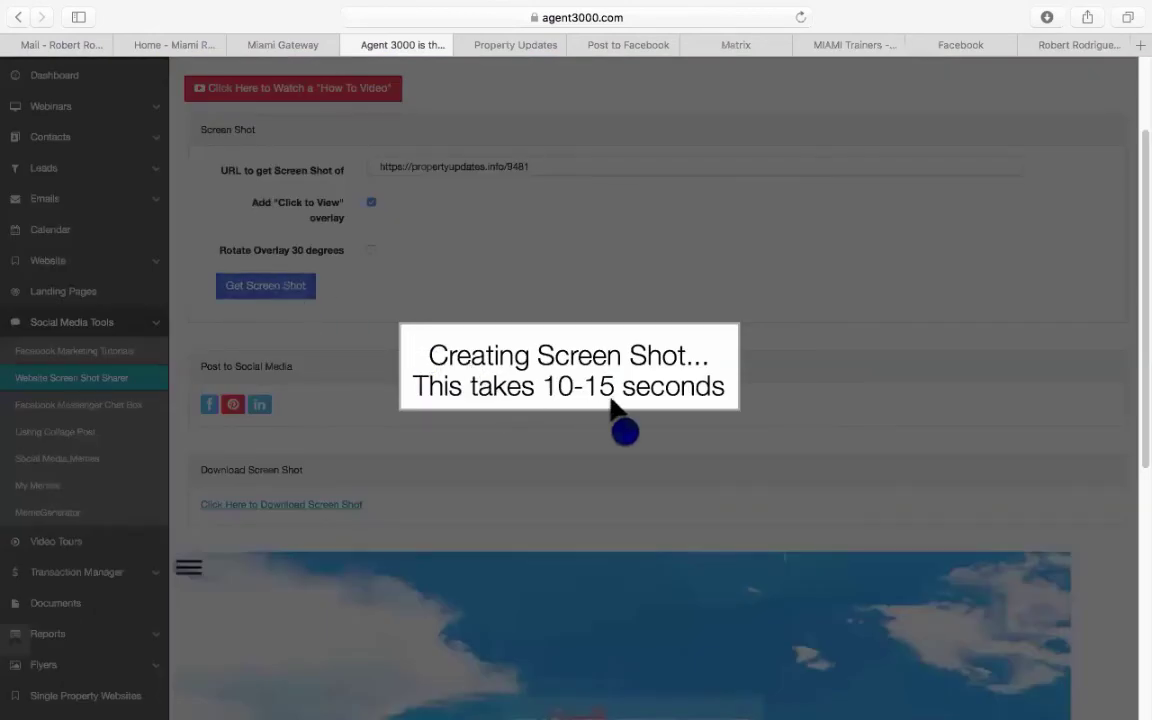
# Check the live Miami landing page, then return to the screenshot result.
pyautogui.scroll(-5, 622, 425)
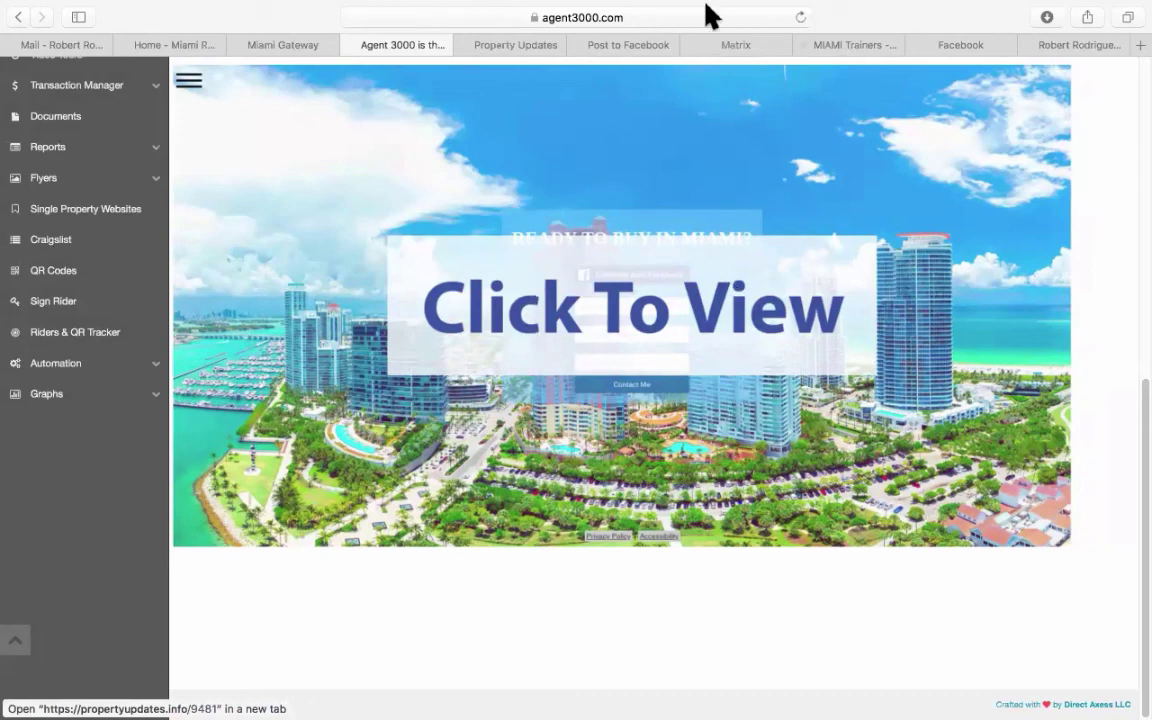
pyautogui.click(533, 45)
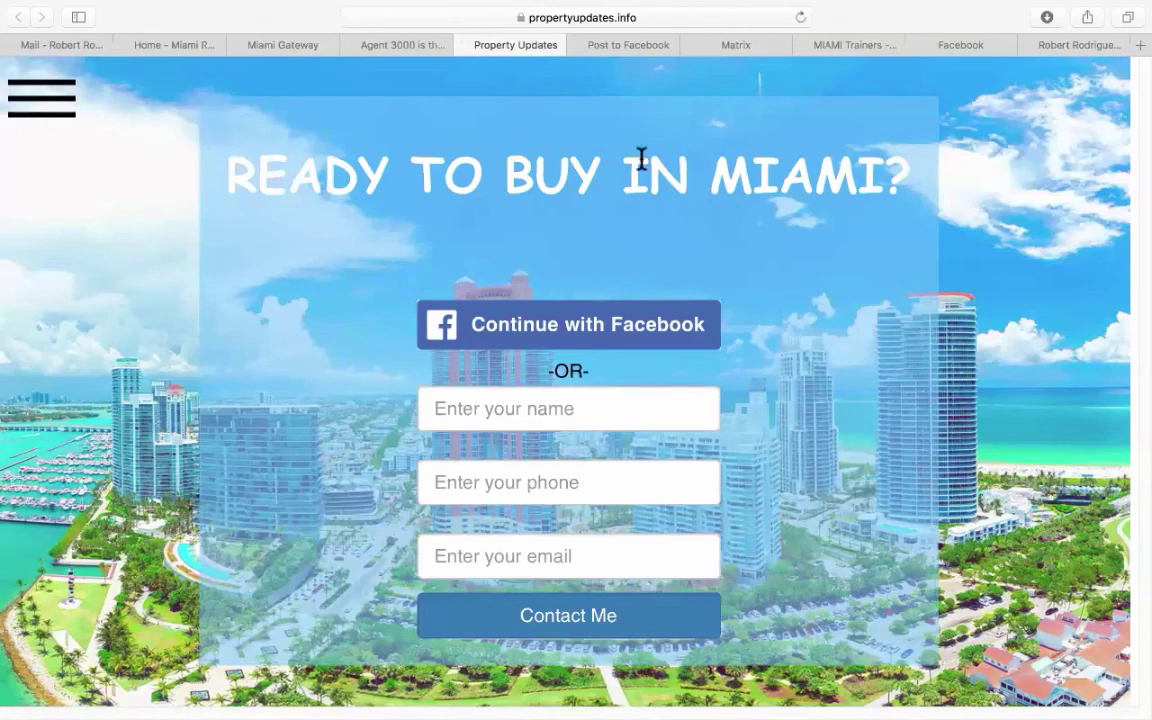
pyautogui.click(418, 46)
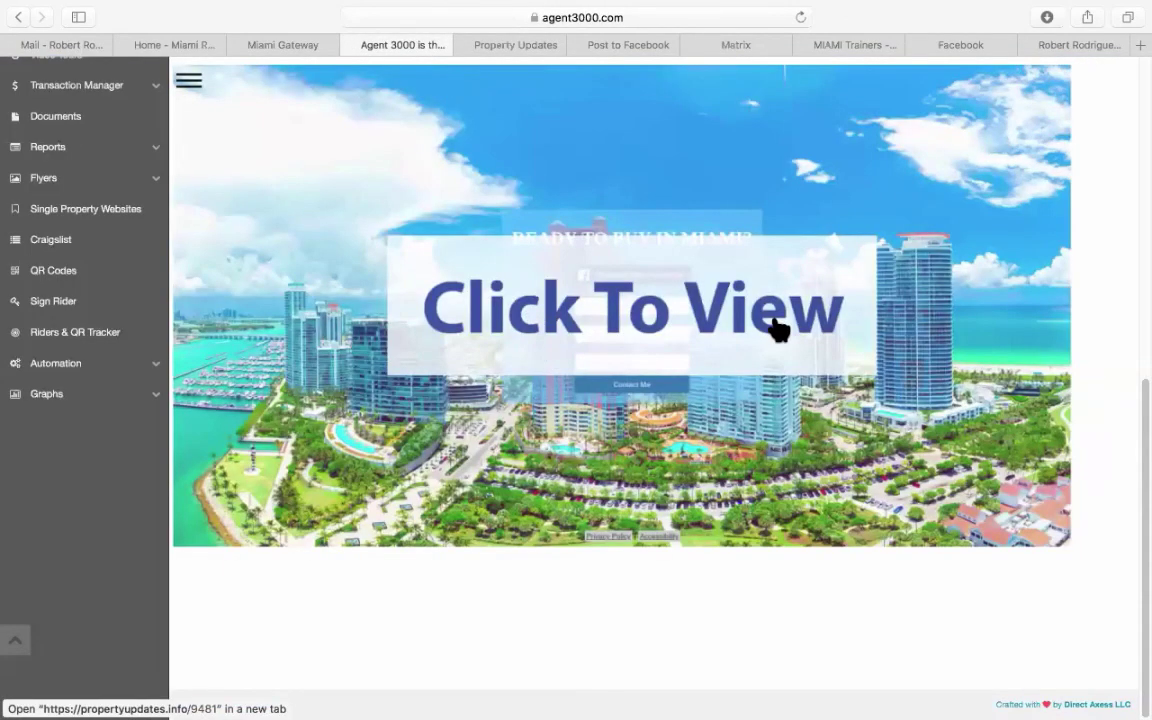
pyautogui.scroll(10, 778, 330)
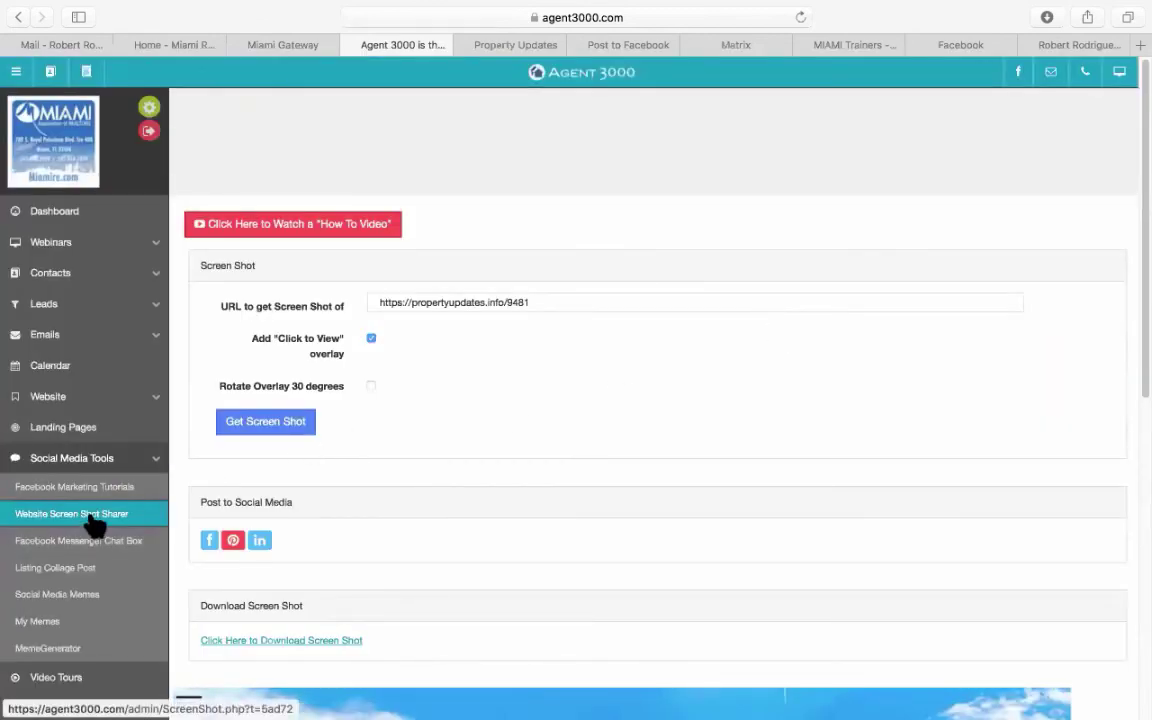
# Close the Property Updates and Post to Facebook tabs.
pyautogui.click(463, 44)
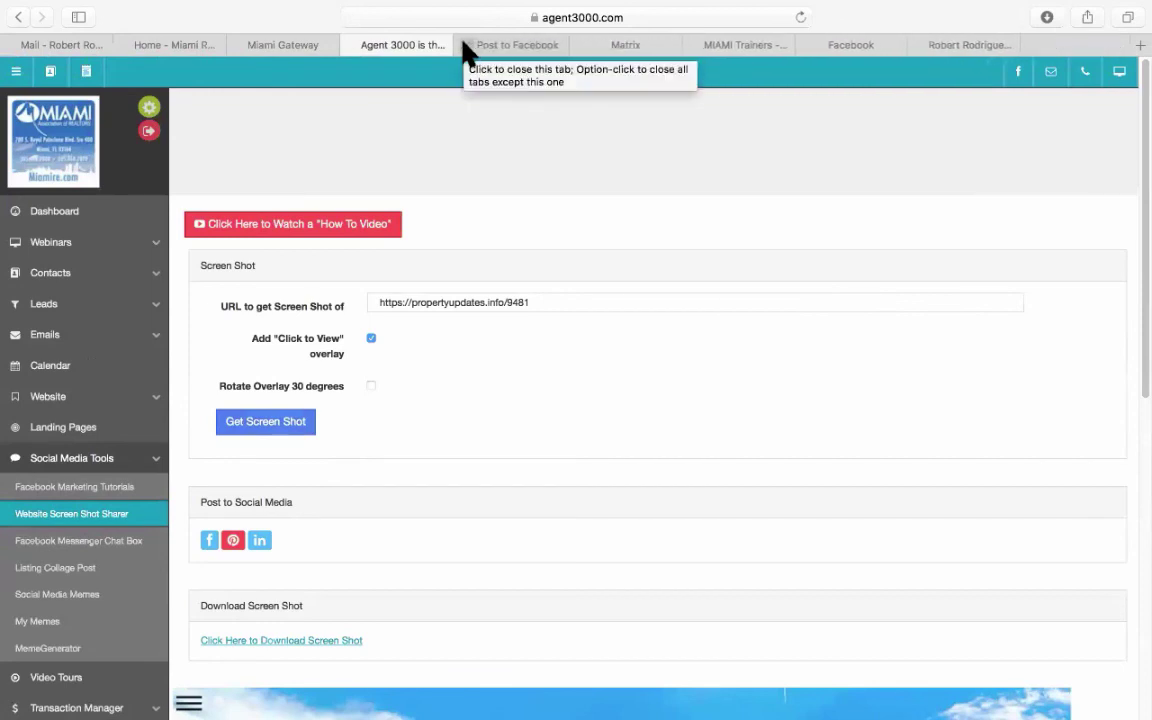
pyautogui.click(463, 44)
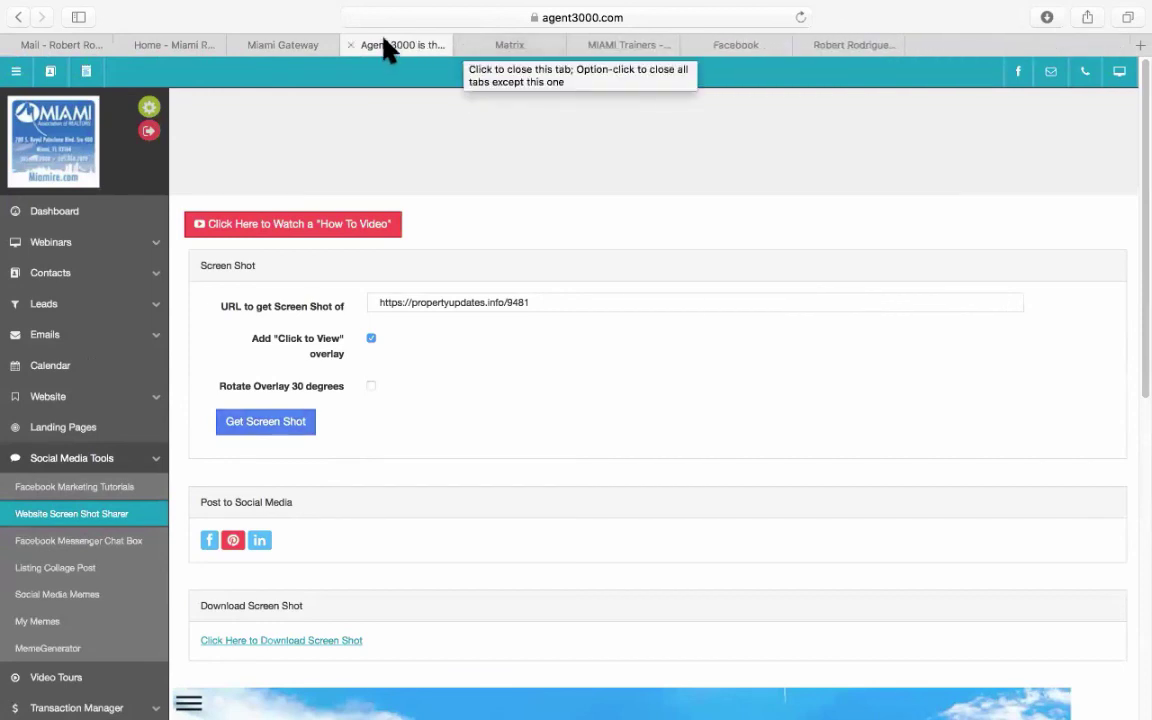
pyautogui.scroll(-1, 118, 462)
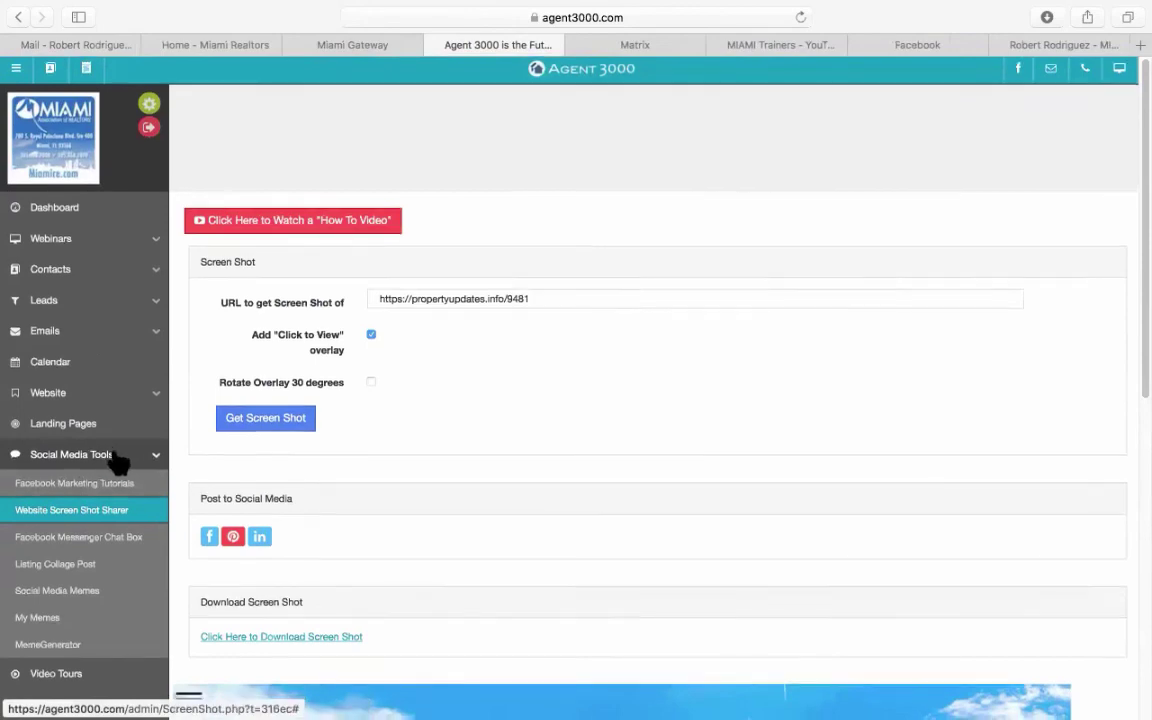
pyautogui.scroll(-10, 120, 461)
pyautogui.scroll(3, 121, 460)
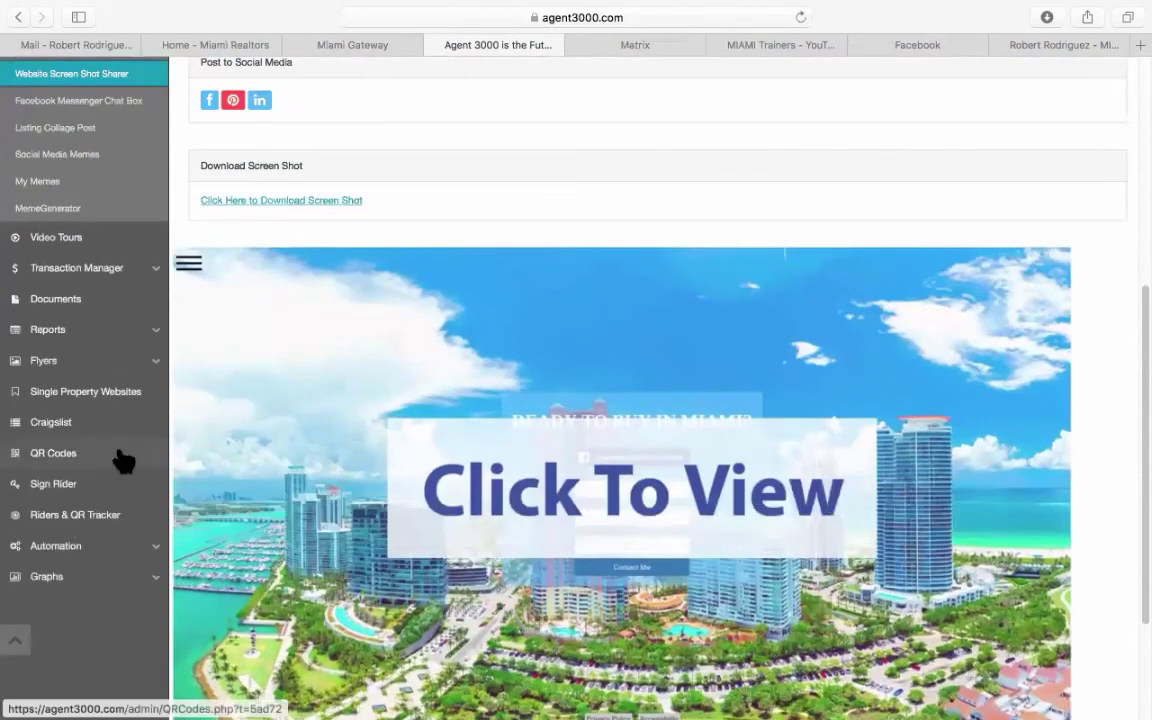
# Open the Craigslist ad tool, browse the reference listings, and bring up the MLS Number lookup.
pyautogui.click(47, 433)
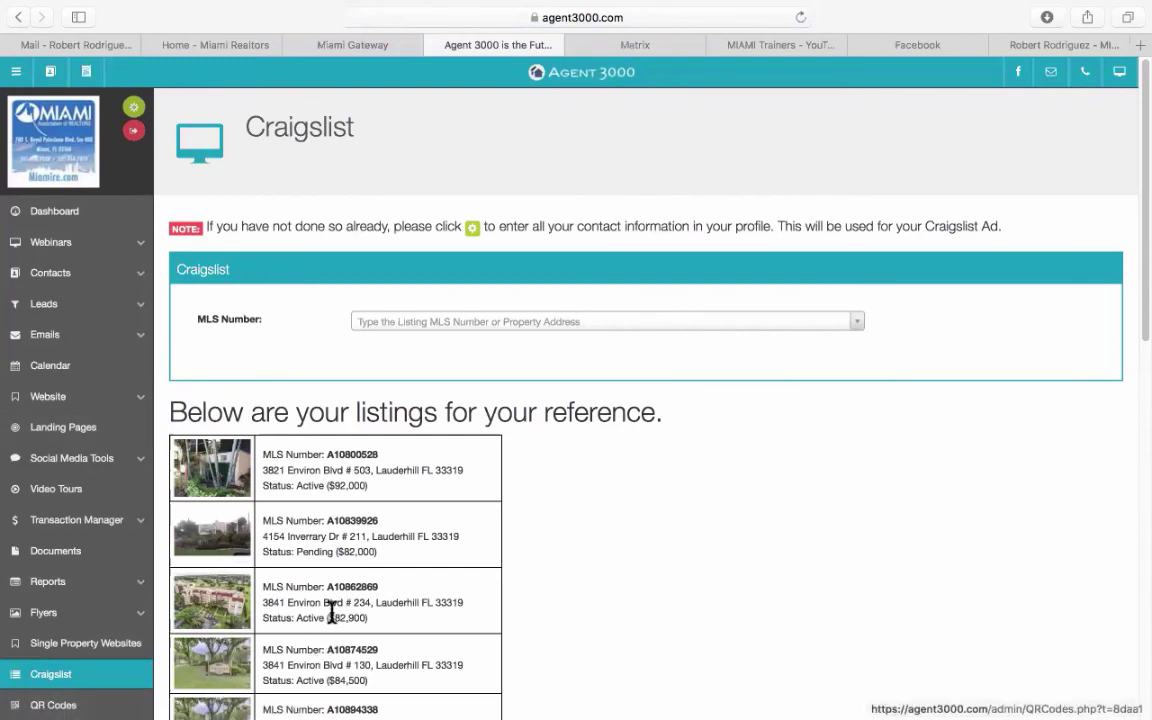
pyautogui.scroll(-5, 353, 597)
pyautogui.scroll(-4, 353, 597)
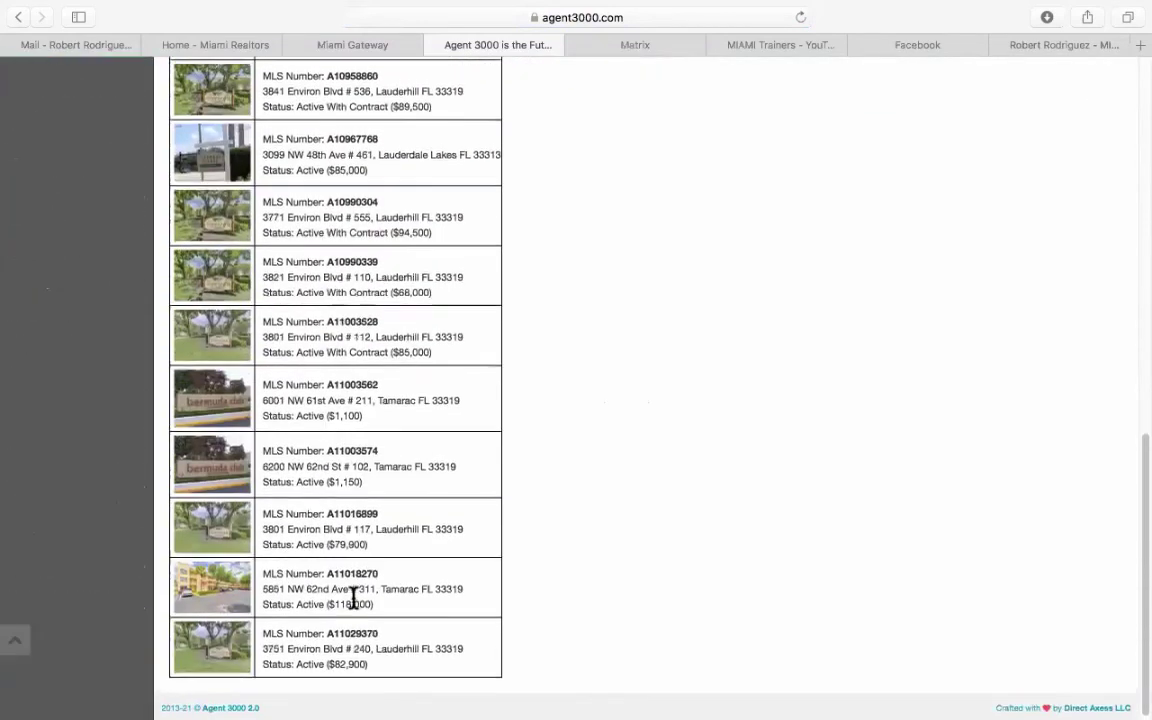
pyautogui.scroll(10, 353, 597)
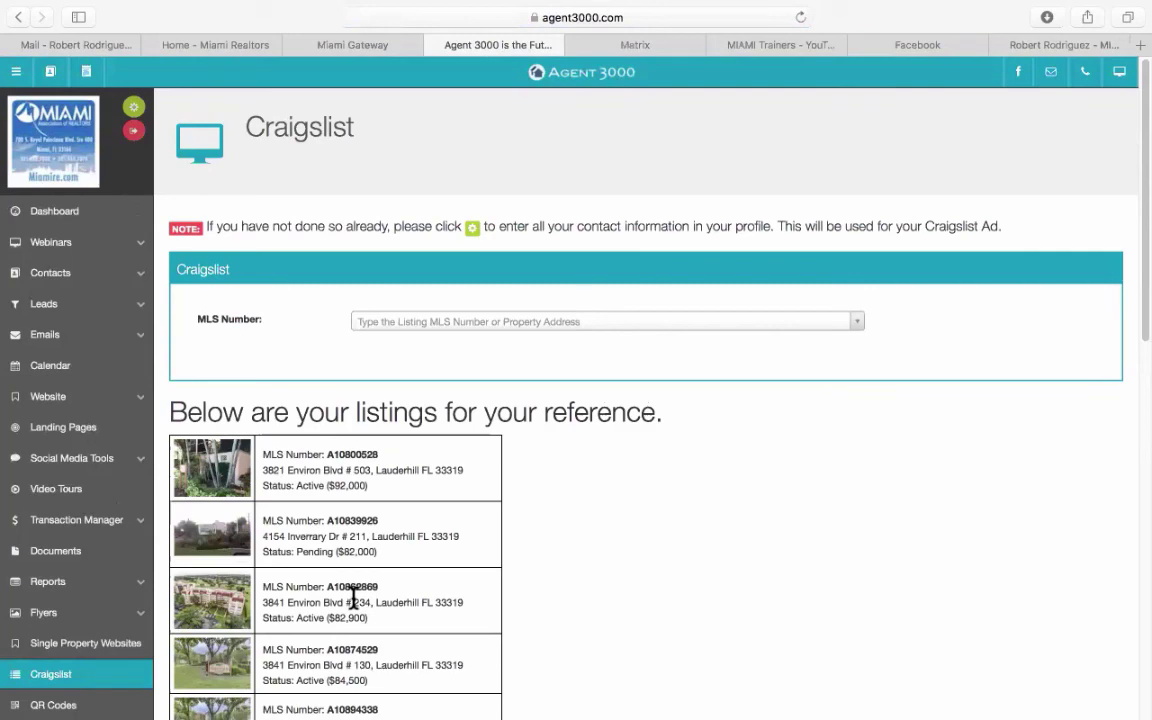
pyautogui.scroll(-2, 419, 554)
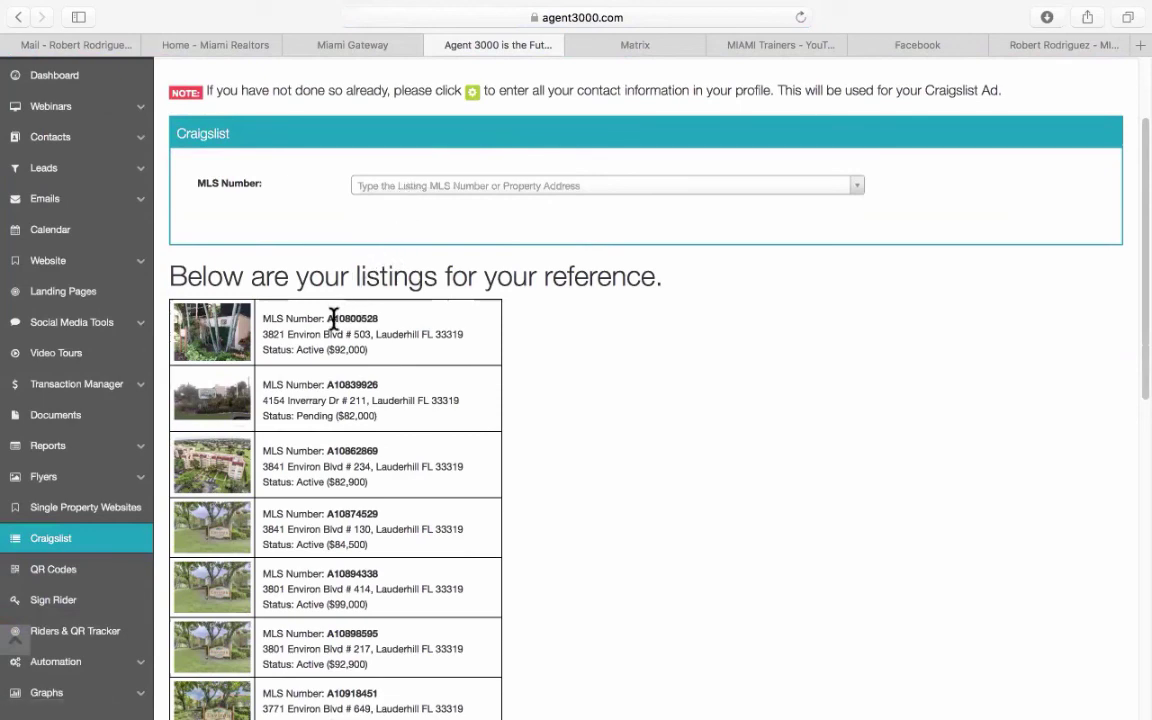
pyautogui.scroll(-10, 399, 337)
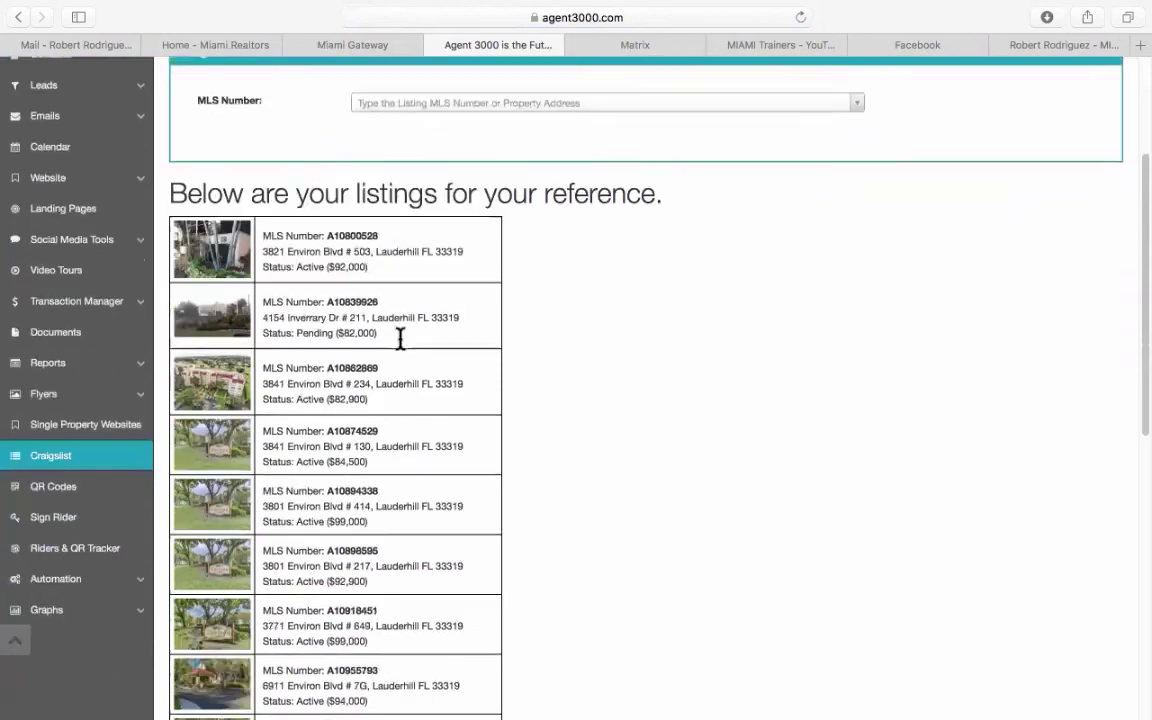
pyautogui.scroll(-1, 244, 368)
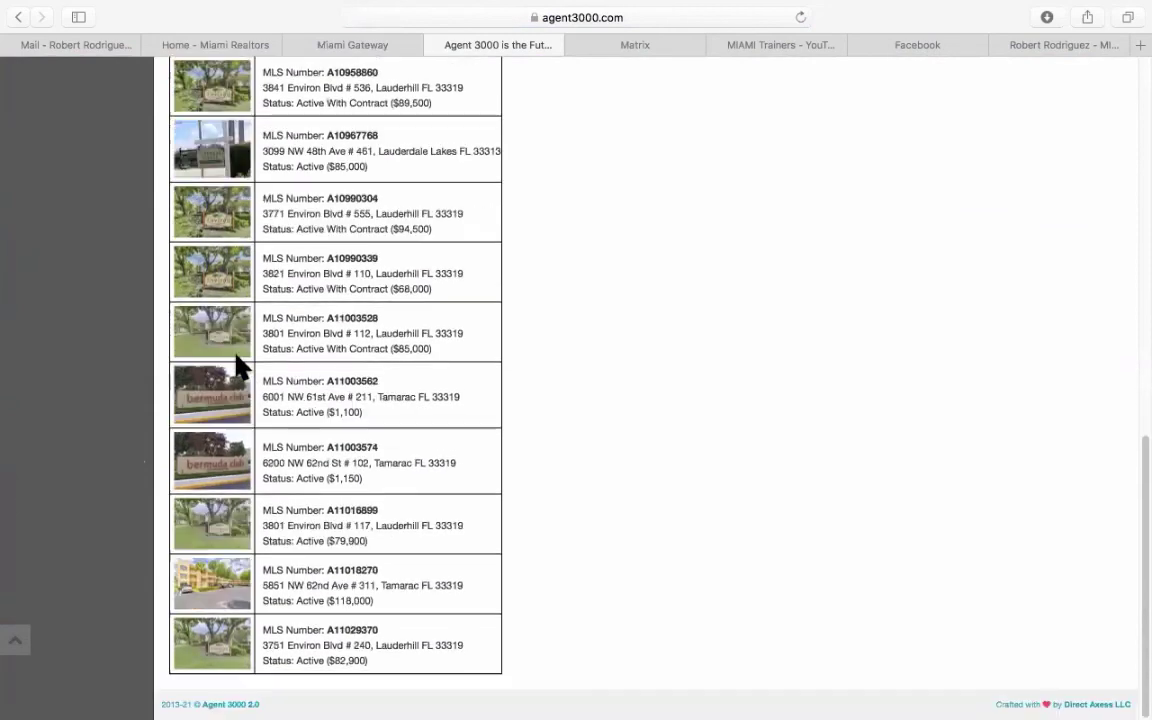
pyautogui.scroll(15, 249, 443)
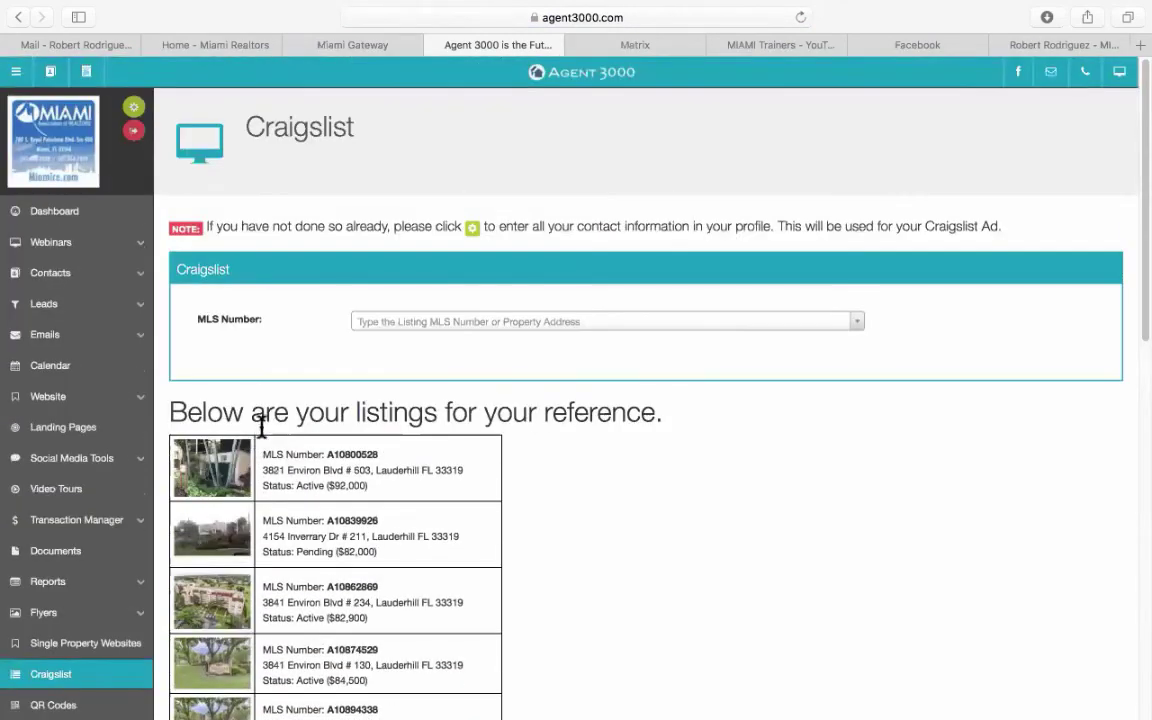
pyautogui.click(423, 322)
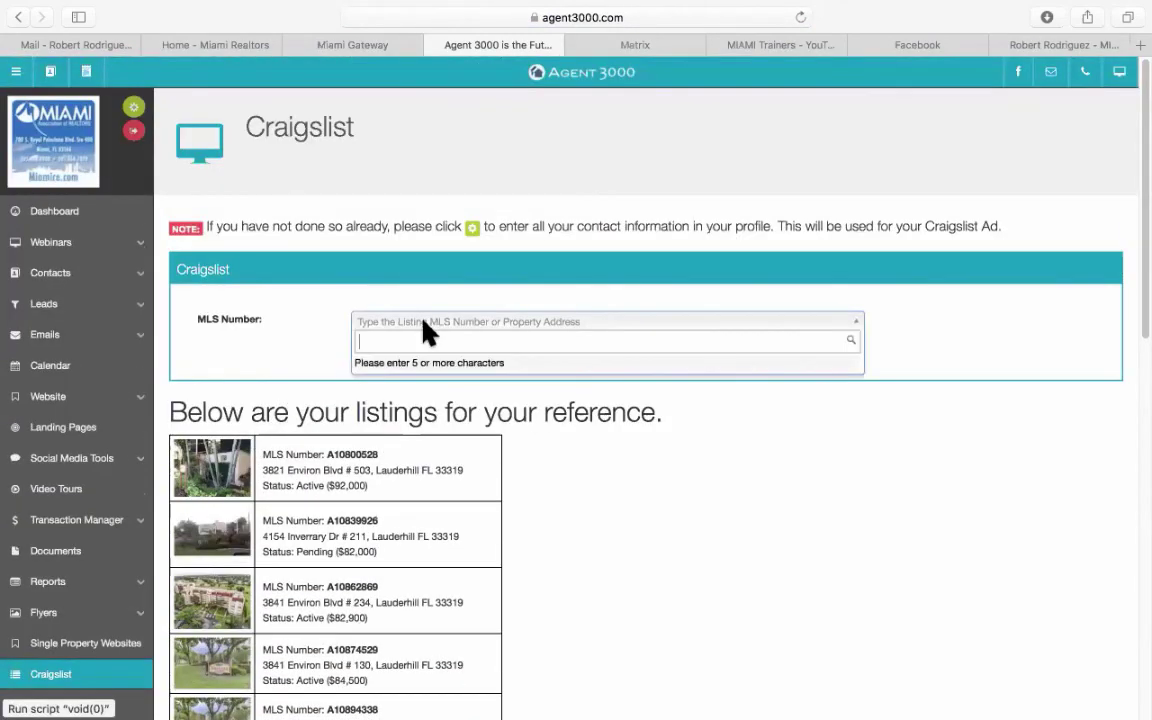
# Copy ML# A11029561 from the Matrix listing into the Craigslist MLS Number search.
pyautogui.click(612, 45)
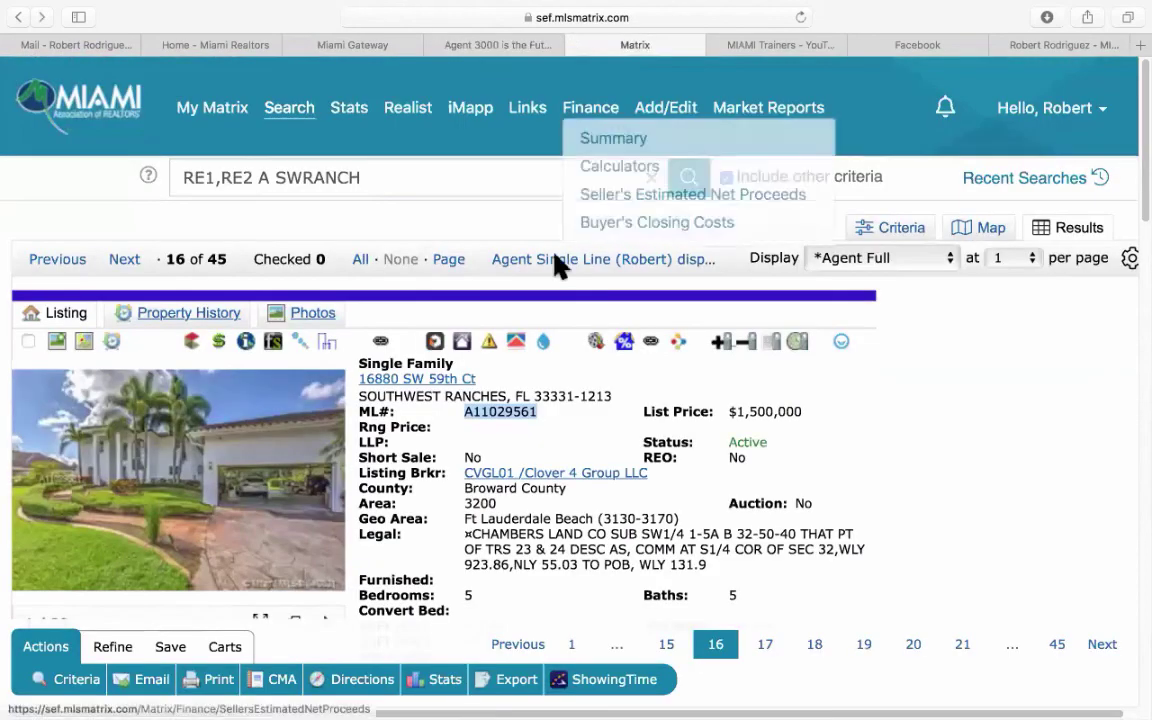
pyautogui.rightClick(520, 405)
pyautogui.click(551, 464)
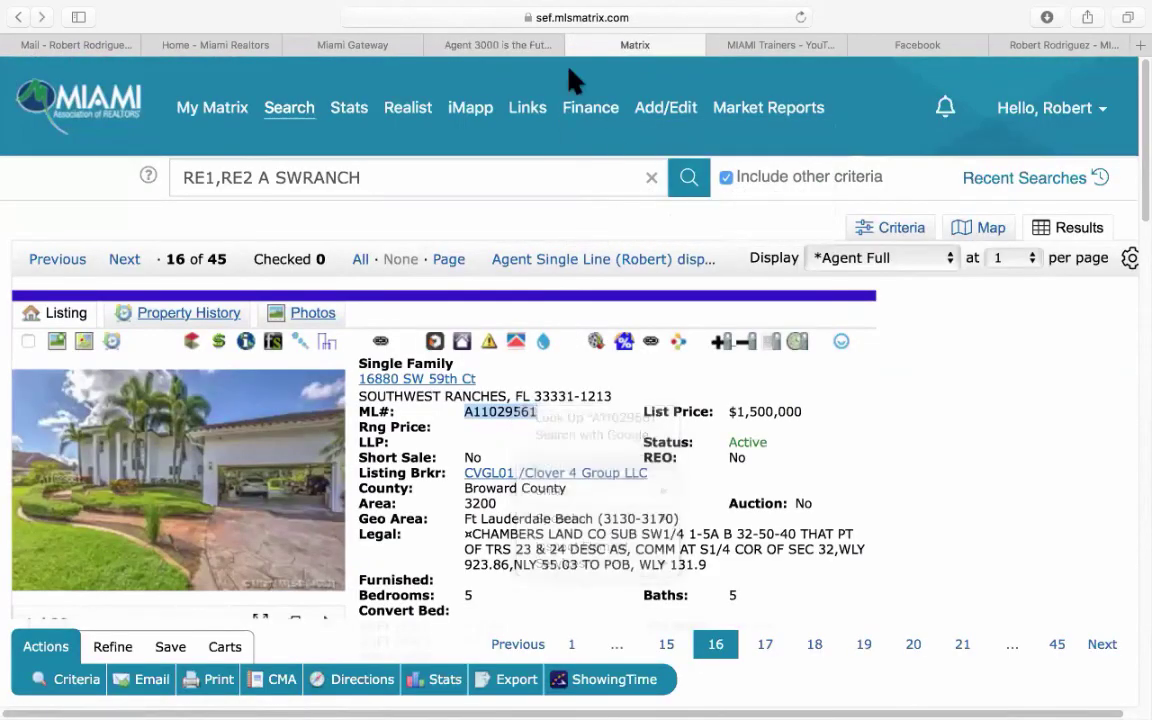
pyautogui.click(490, 45)
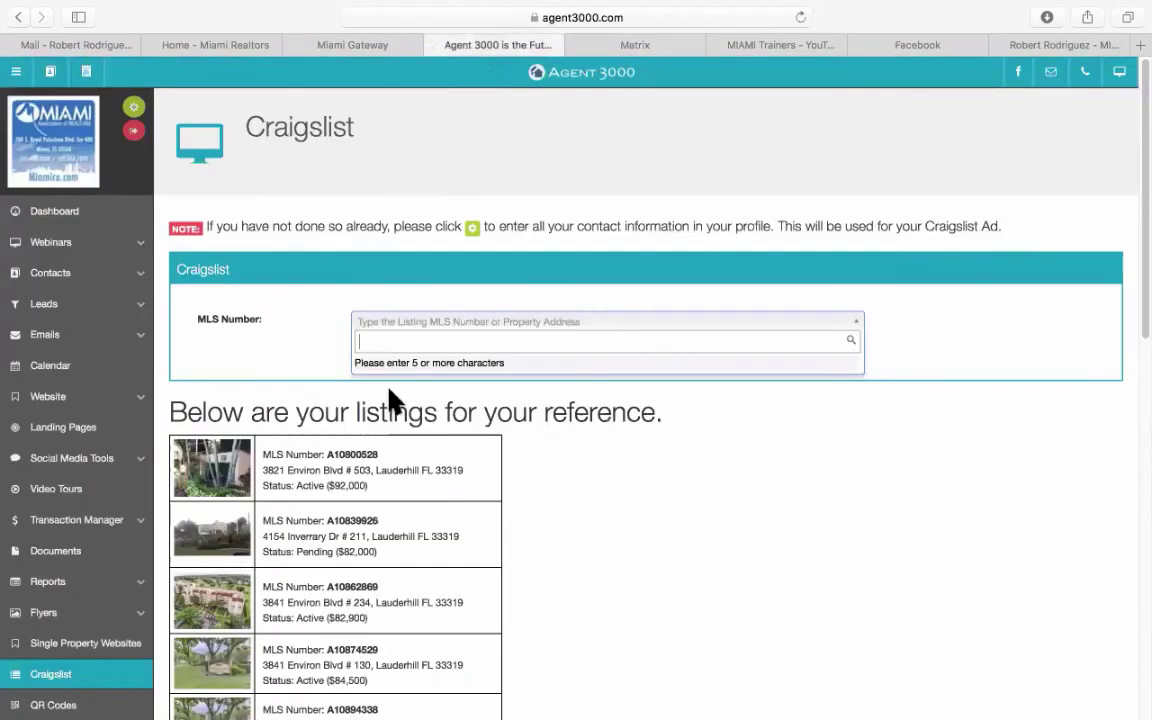
pyautogui.press('super+v')
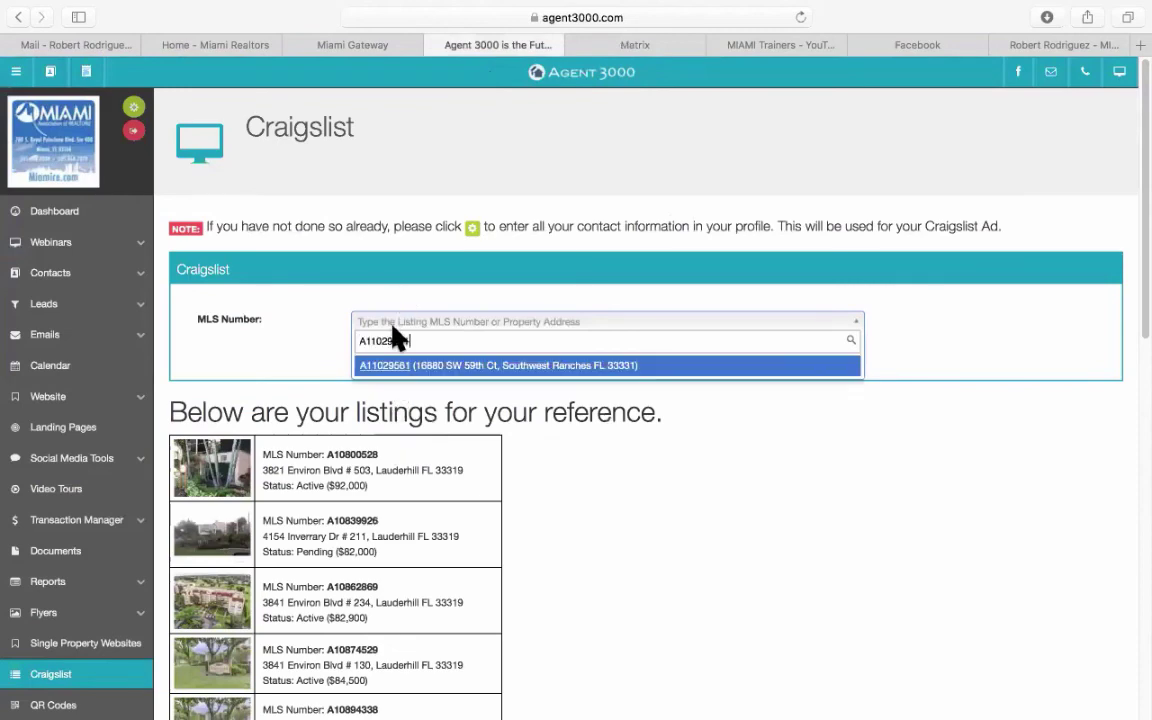
pyautogui.click(402, 366)
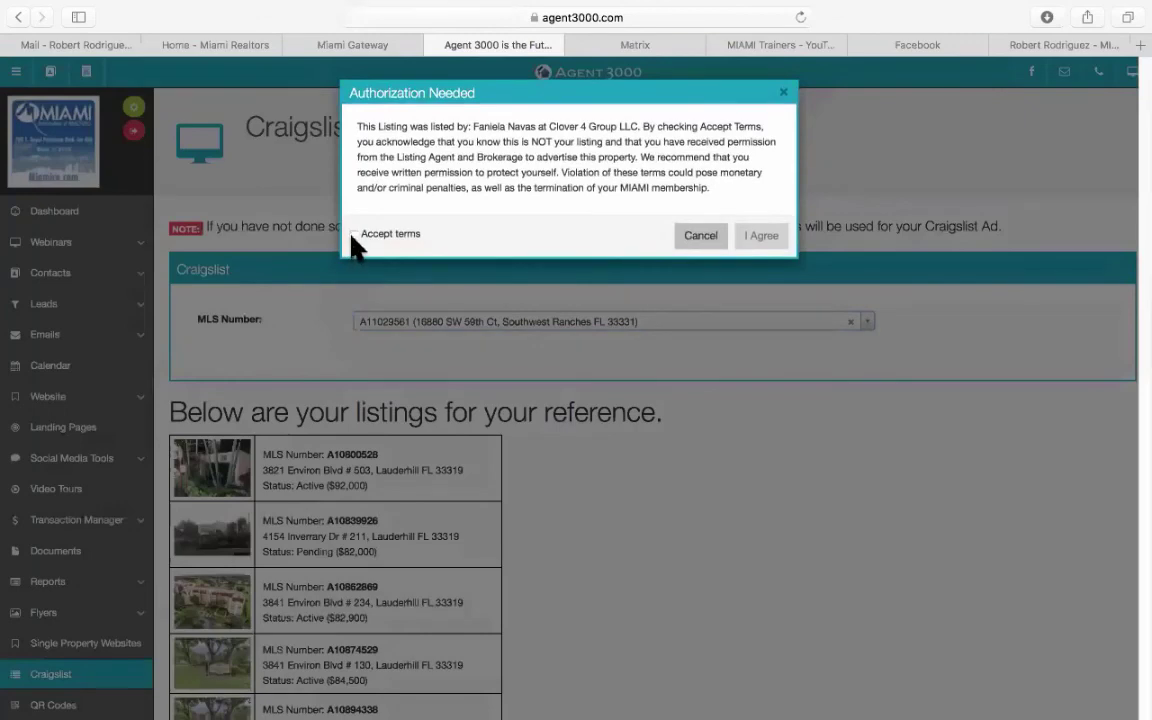
pyautogui.click(392, 234)
pyautogui.click(754, 238)
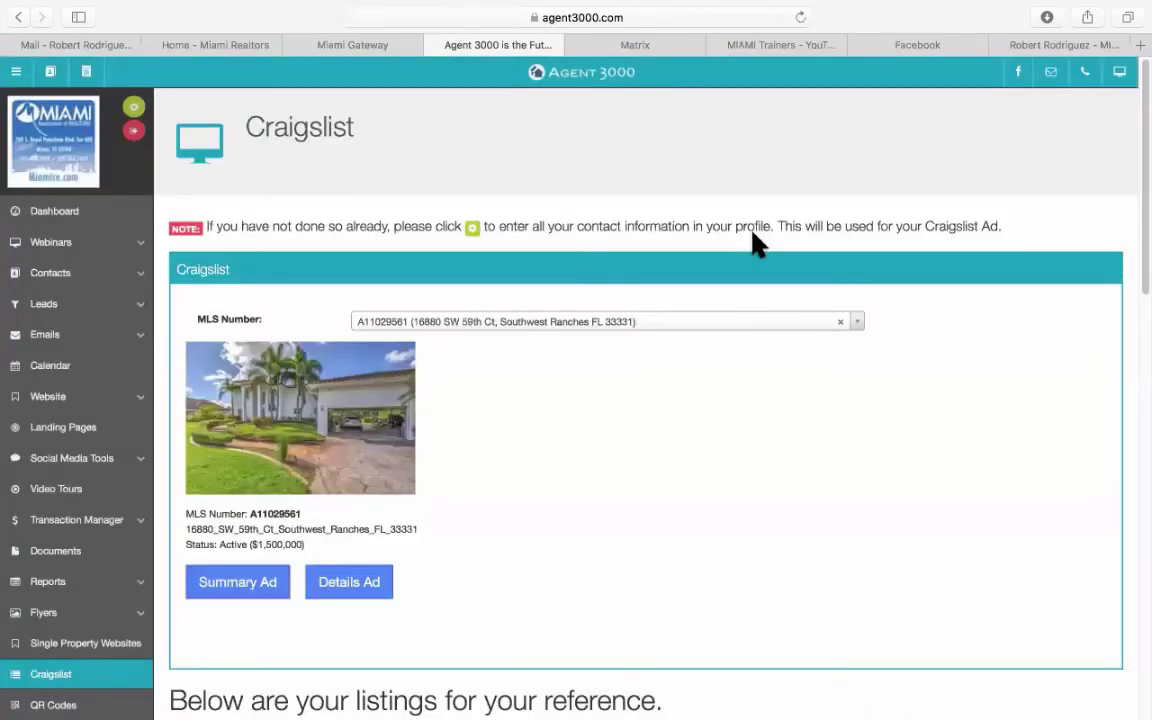
pyautogui.scroll(-5, 779, 445)
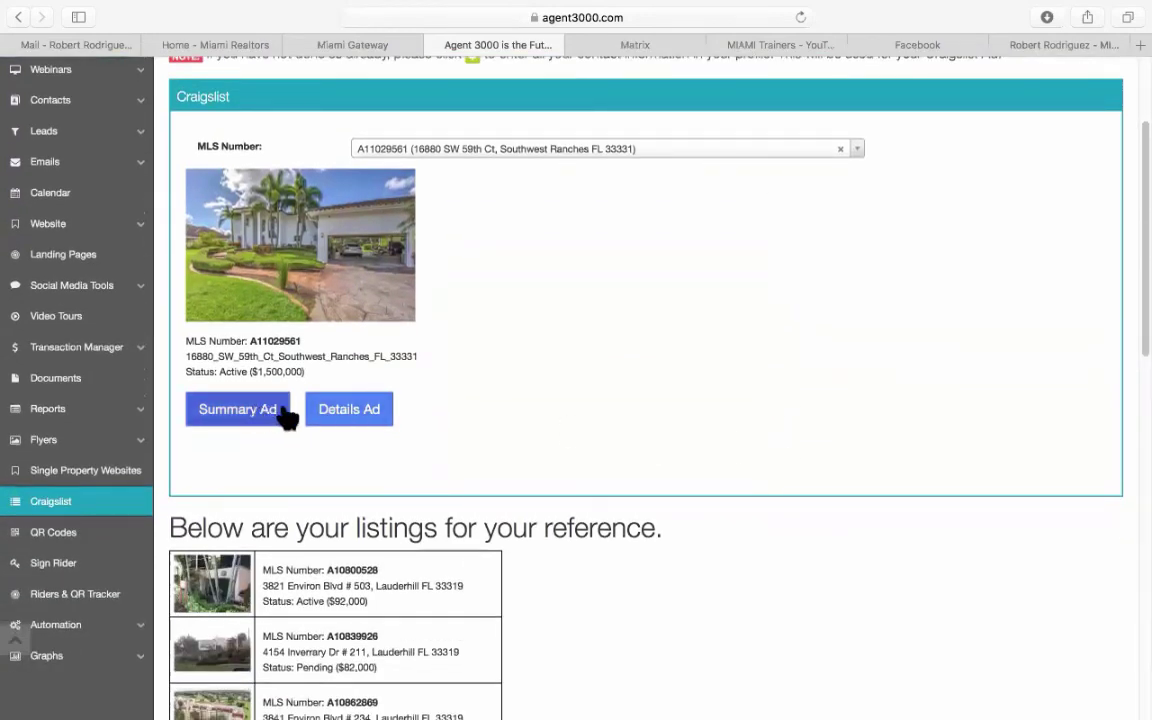
pyautogui.click(342, 416)
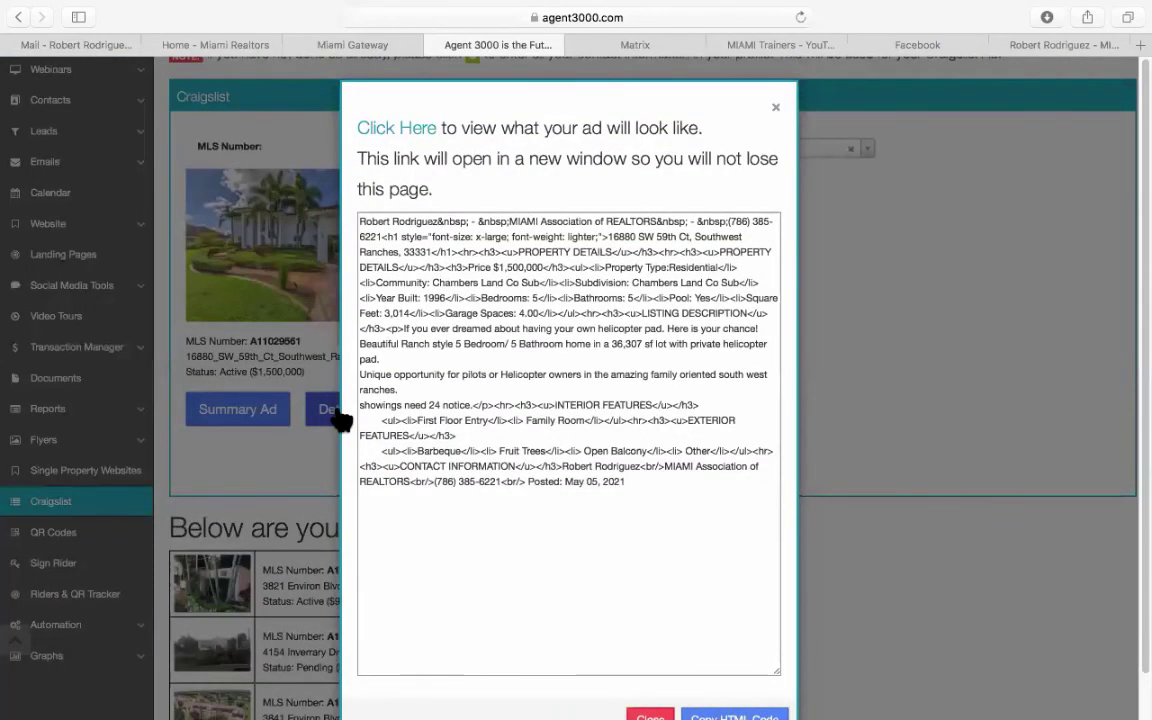
pyautogui.scroll(-2, 582, 495)
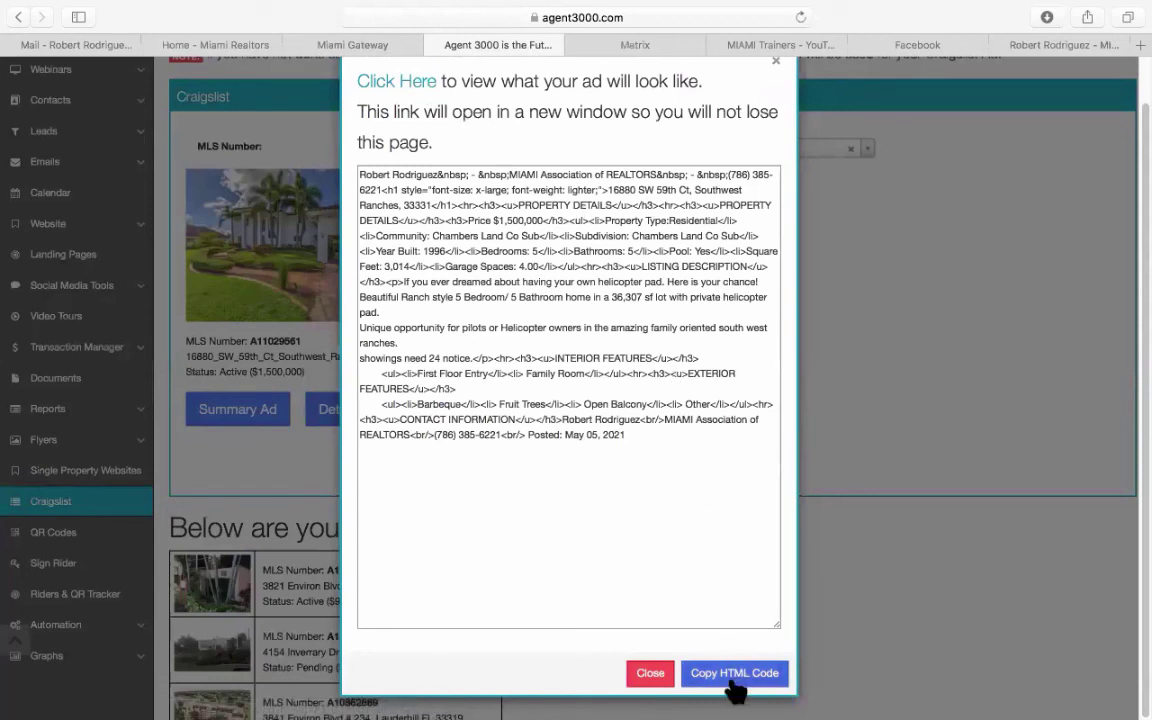
pyautogui.click(429, 97)
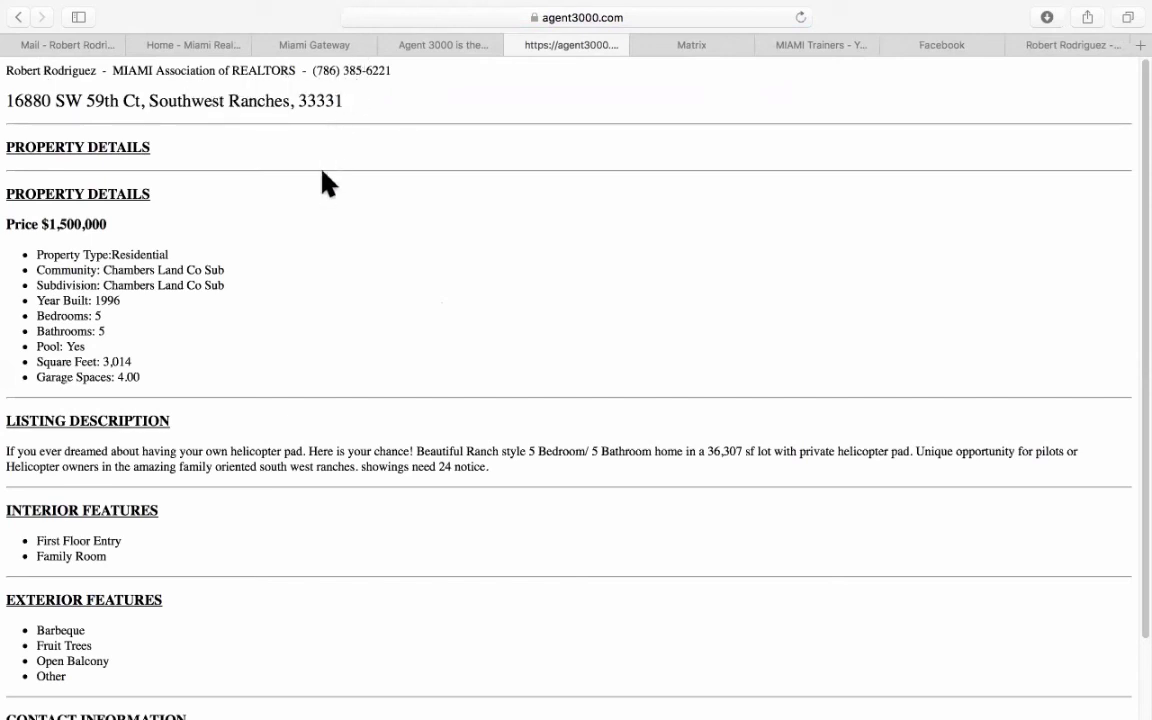
pyautogui.scroll(-3, 310, 308)
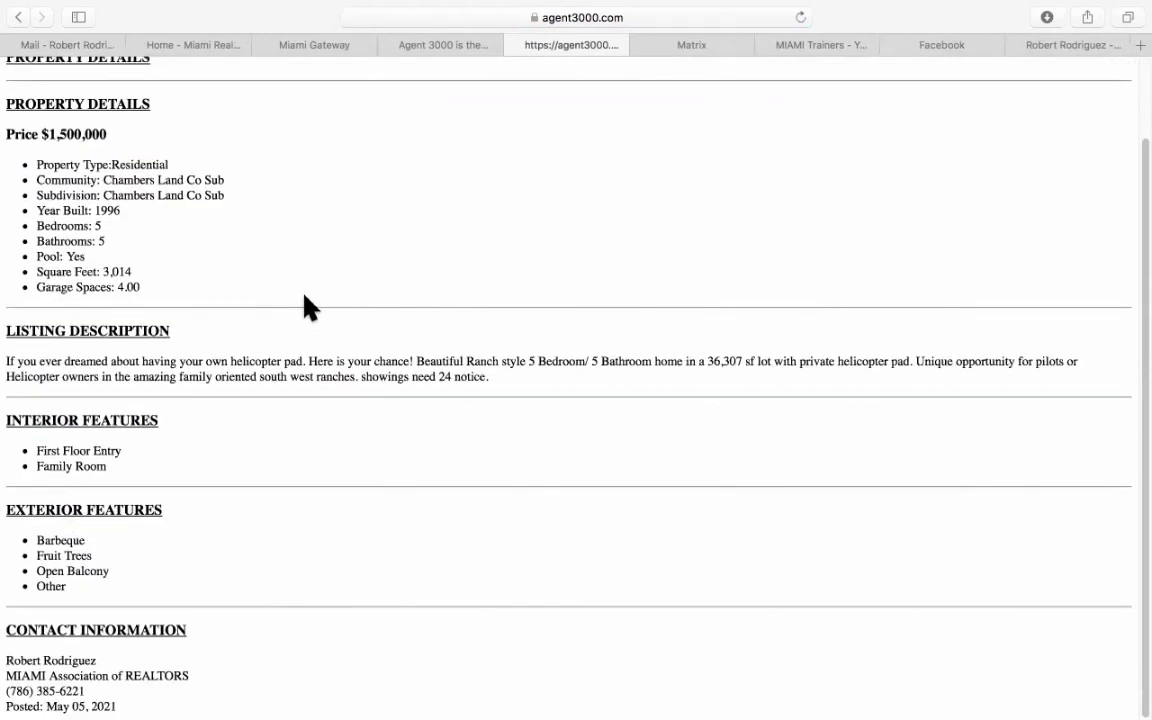
pyautogui.scroll(3, 310, 308)
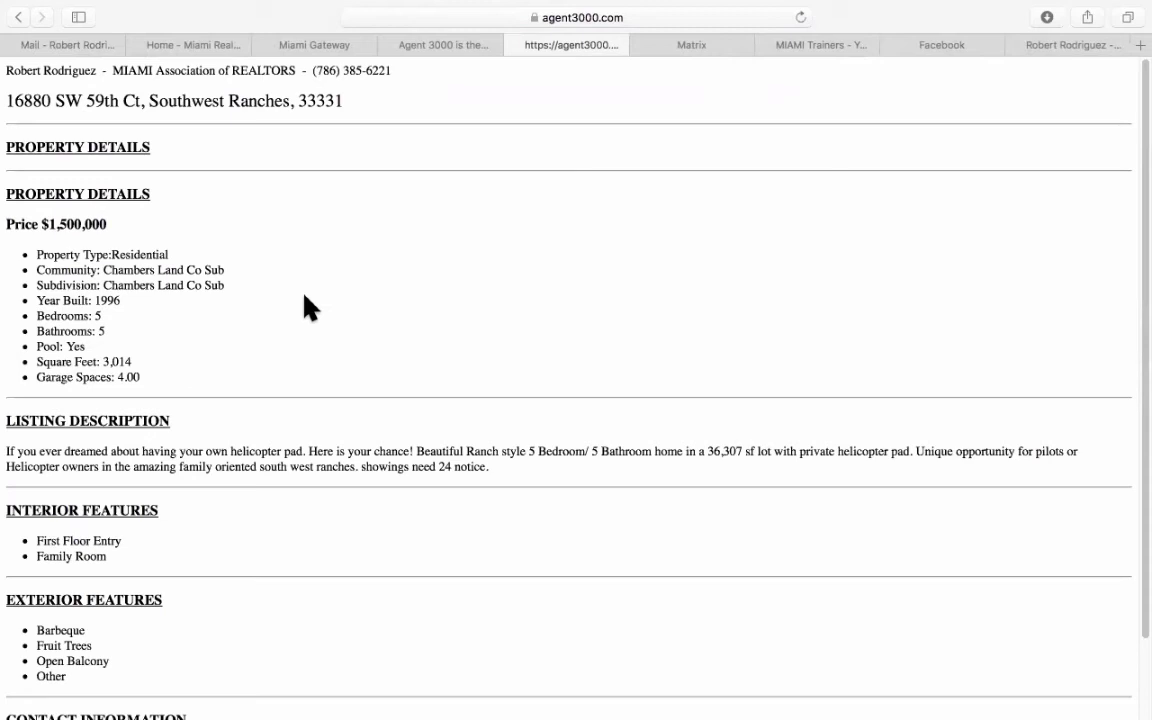
pyautogui.click(514, 45)
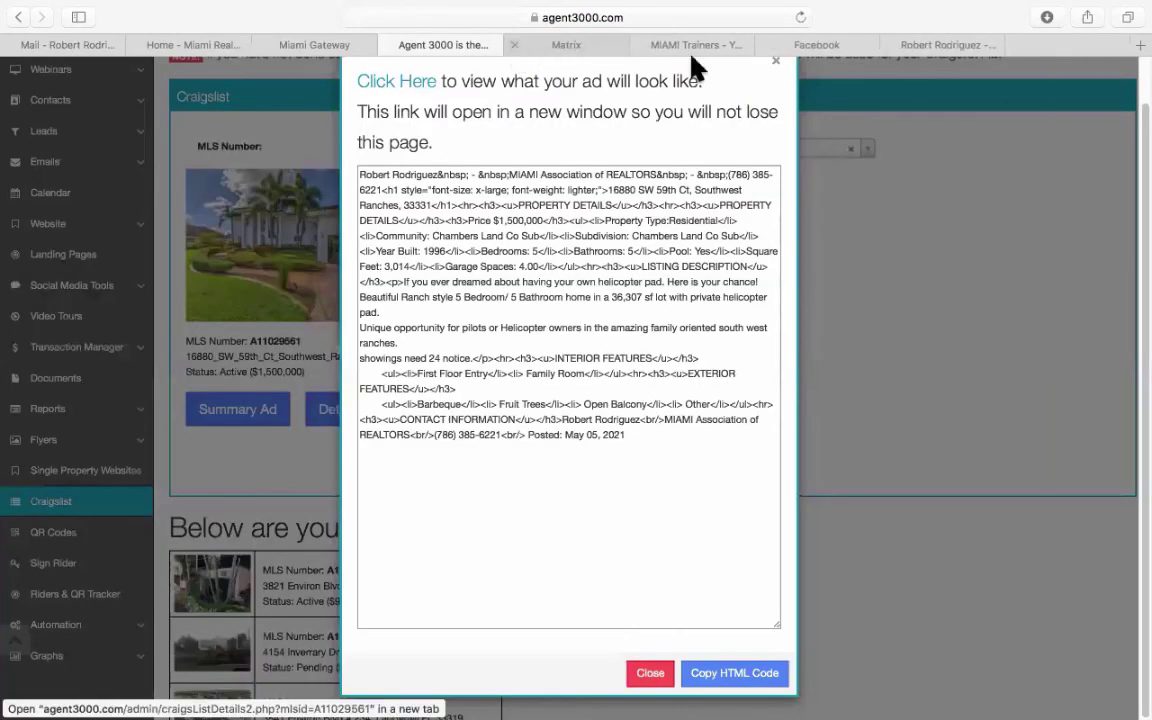
pyautogui.click(773, 62)
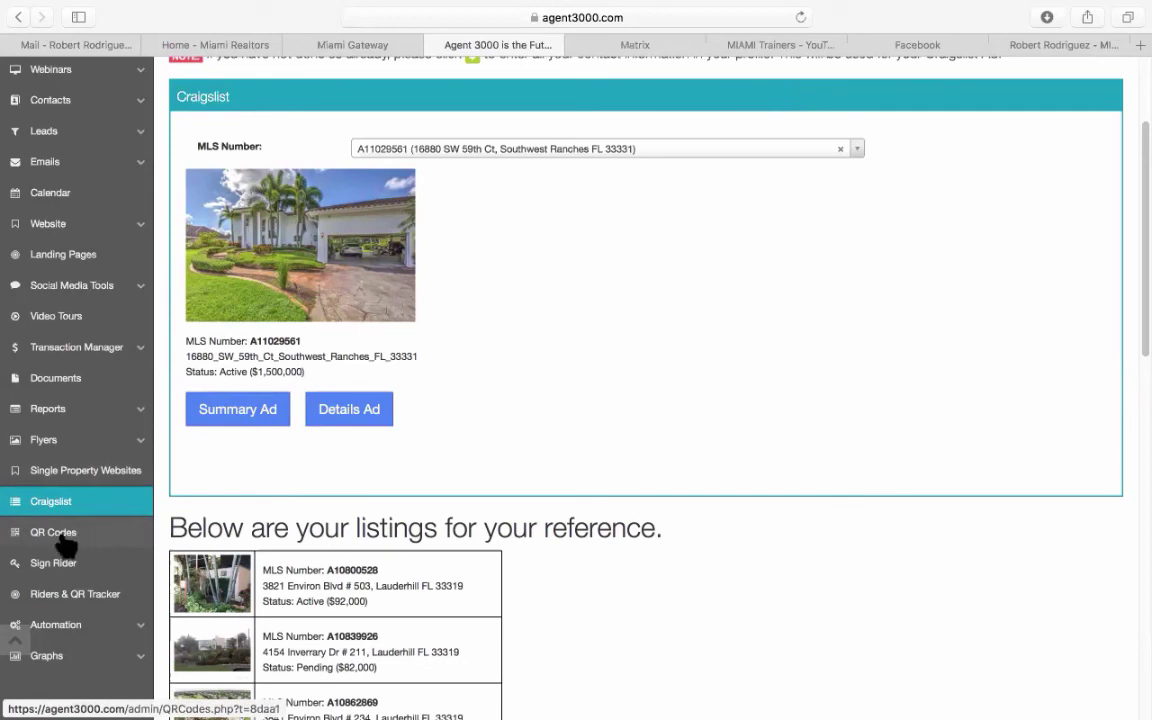
# Generate a QR code for MLS listing A11029561 on the QR Codes page.
pyautogui.click(62, 538)
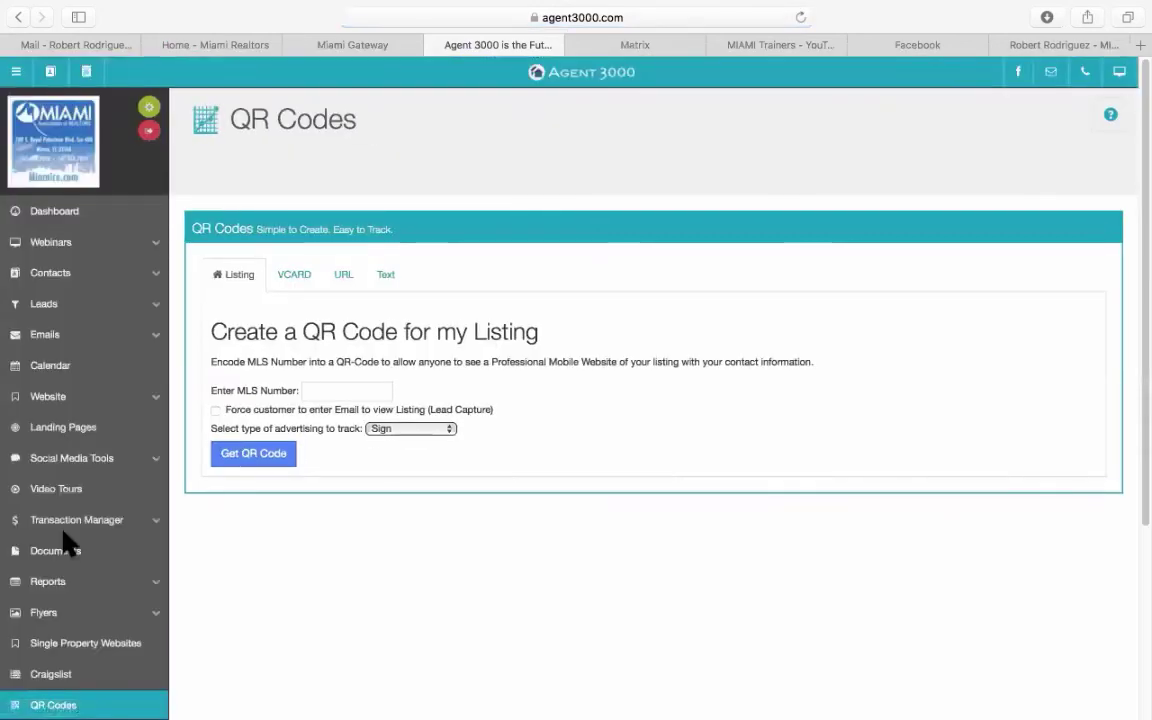
pyautogui.click(332, 390)
pyautogui.rightClick(332, 390)
pyautogui.click(391, 437)
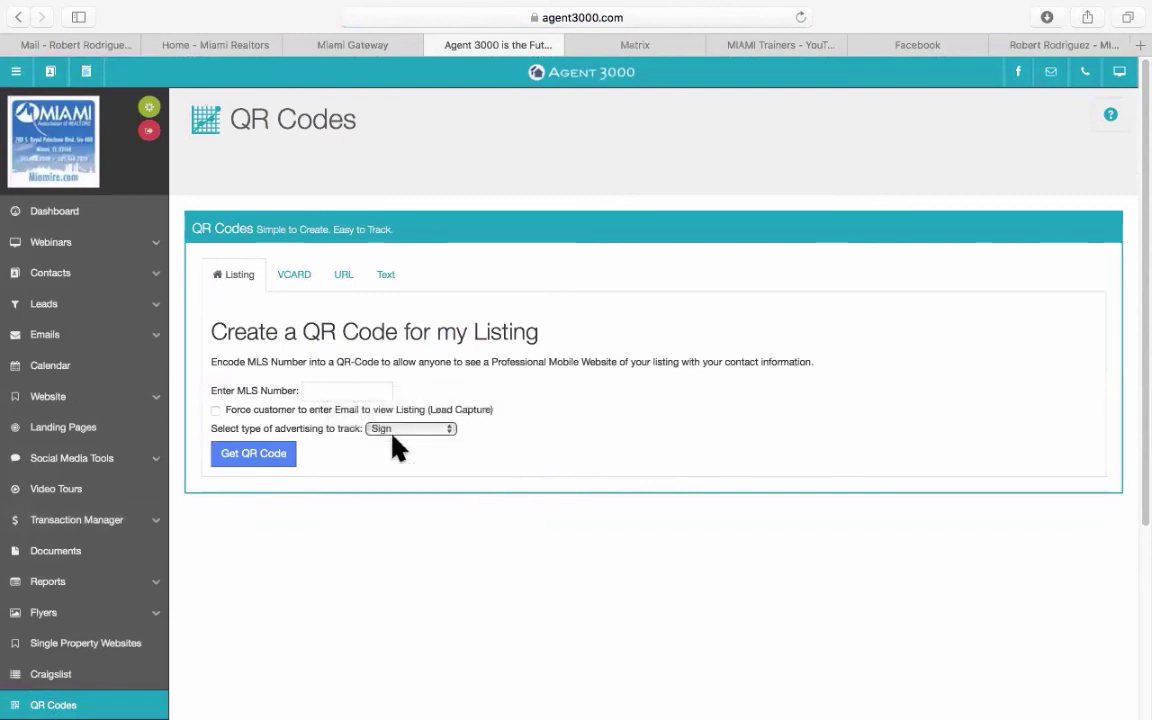
pyautogui.click(255, 464)
# Bring up the QR code image options, dismiss them, and return to the Dashboard.
pyautogui.scroll(-2, 447, 478)
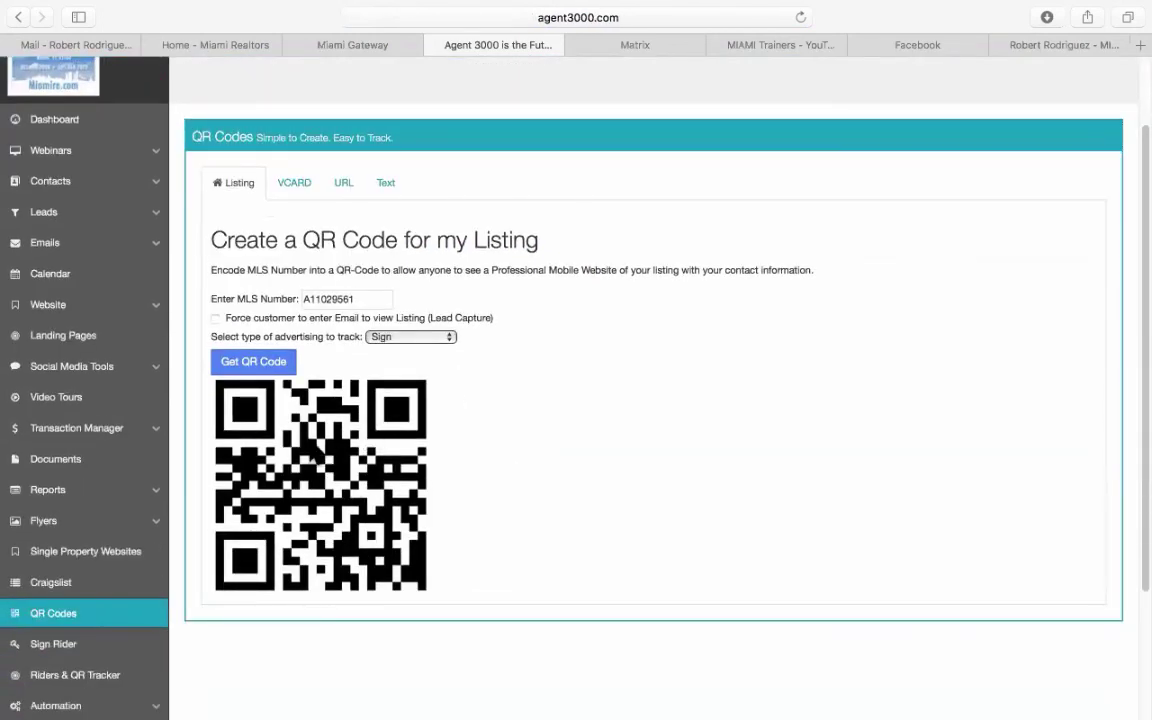
pyautogui.rightClick(311, 441)
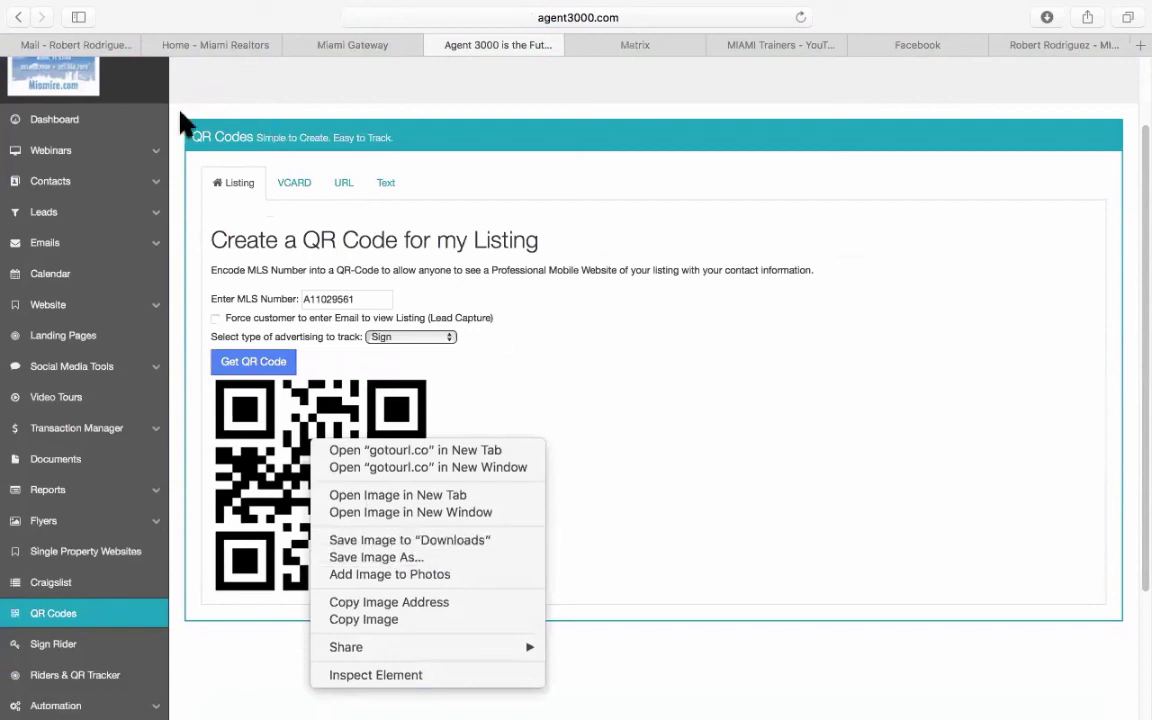
pyautogui.click(70, 125)
pyautogui.click(70, 128)
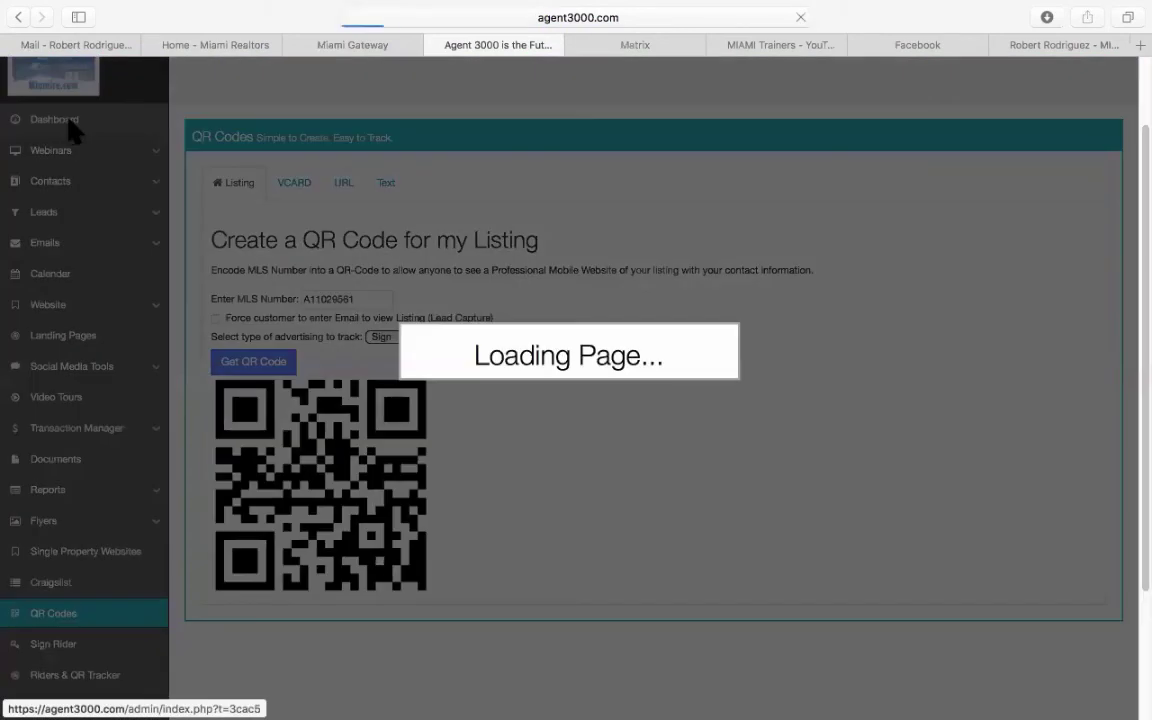